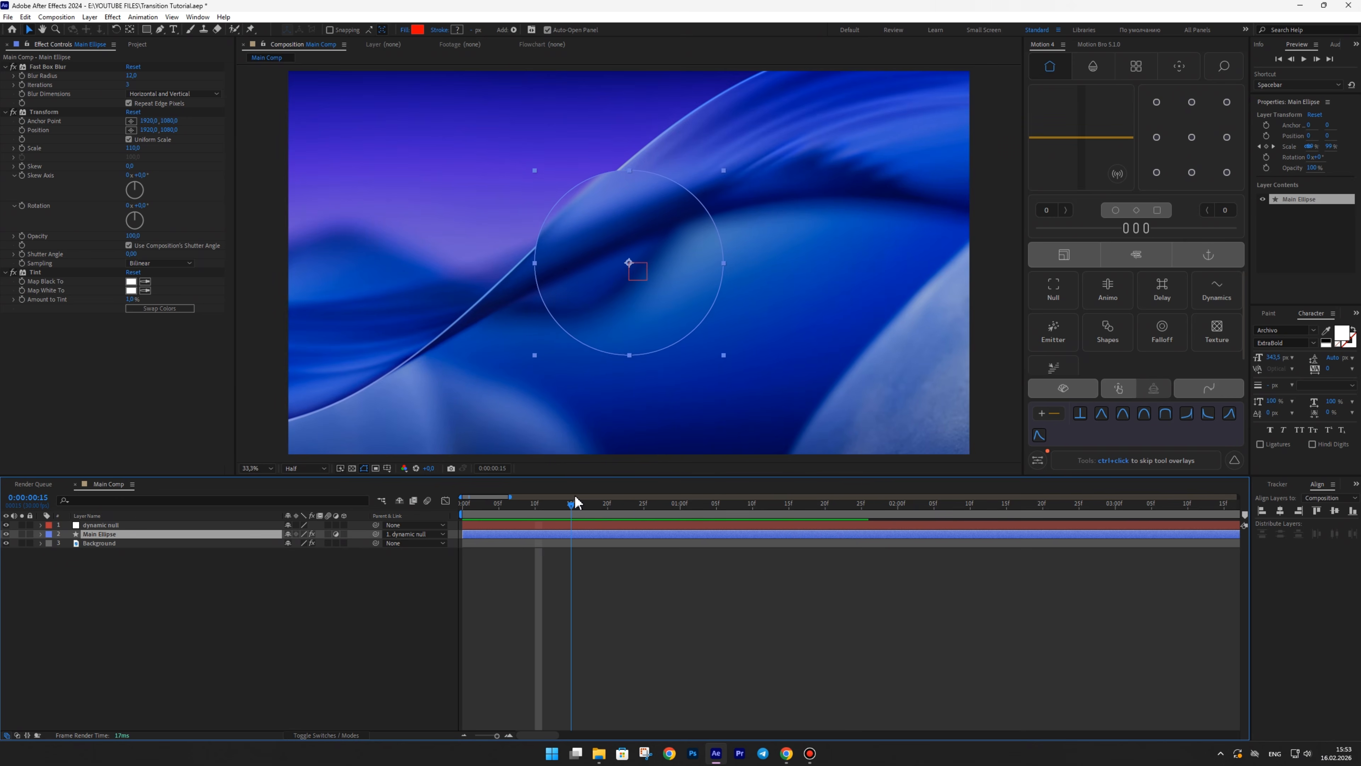
- Duplicate the Main Ellipse layer and rename the copy as Map
{"action": "key", "text": "ctrl+d"}
{"action": "key", "text": "Return"}
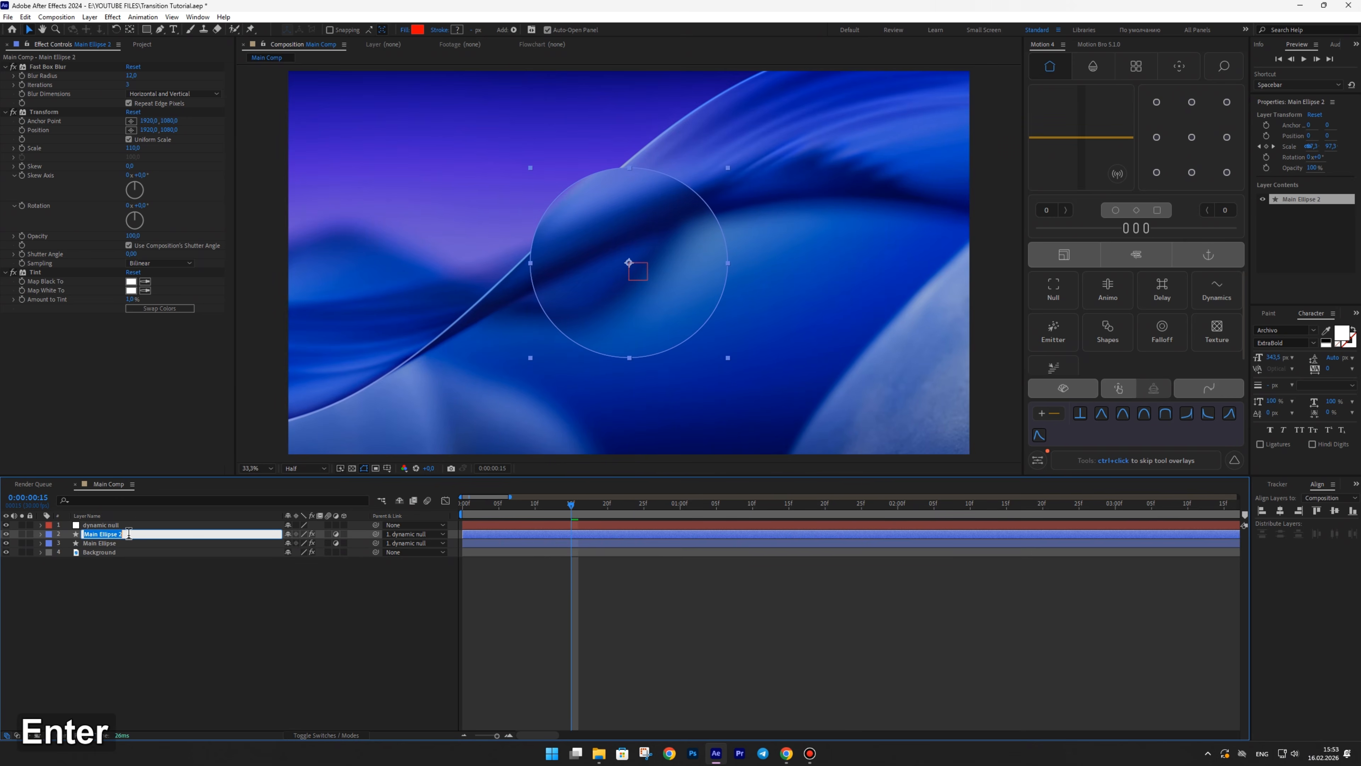
{"action": "type", "text": "Map"}
{"action": "key", "text": "Return"}
- Give the Map layer the Sandstone label and move it below Main Ellipse in the layer stack
{"action": "left_click", "coordinate": [50, 534]}
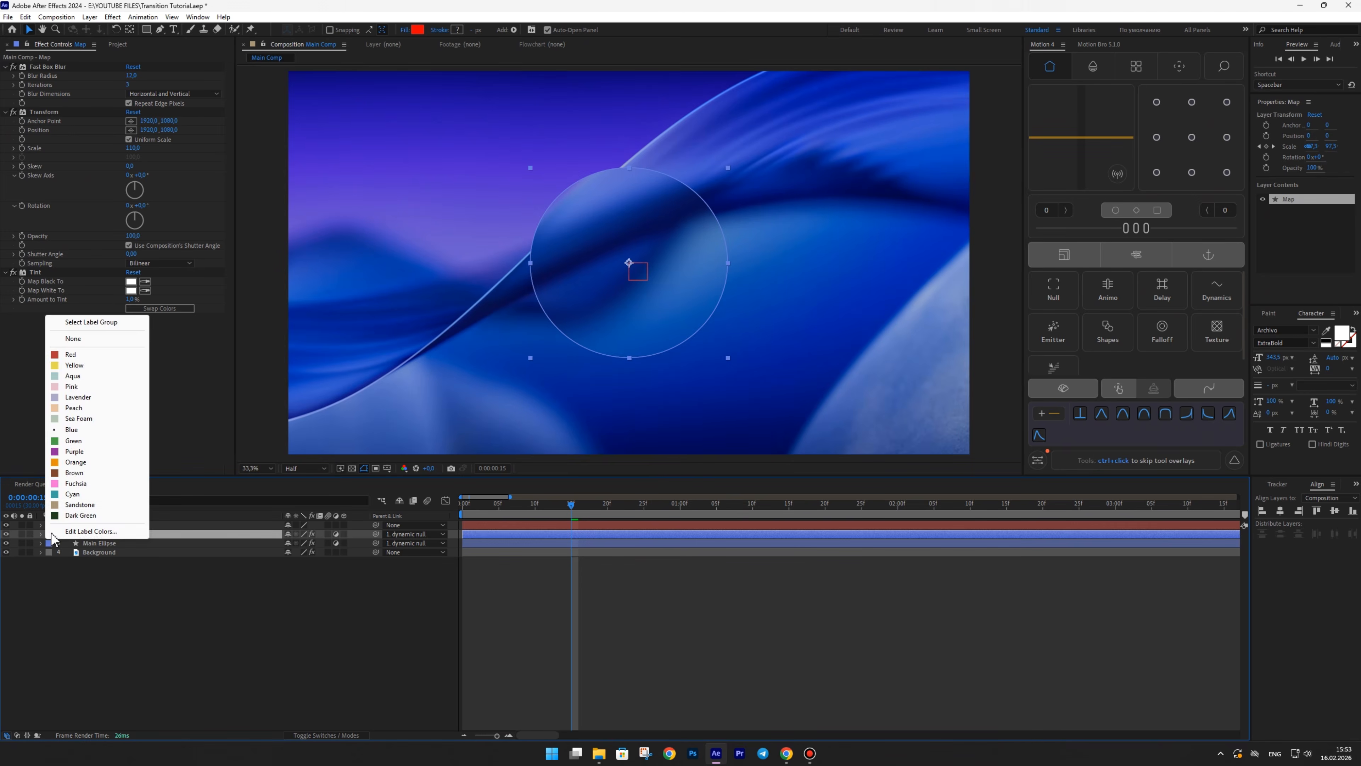
{"action": "left_click", "coordinate": [66, 510]}
{"action": "left_click_drag", "start_coordinate": [96, 535], "coordinate": [96, 551]}
- Reveal the Map layer's animated properties and delete all its Scale keyframes at the 0:00:00:12 frame, where scale is 100%
{"action": "key", "text": "u"}
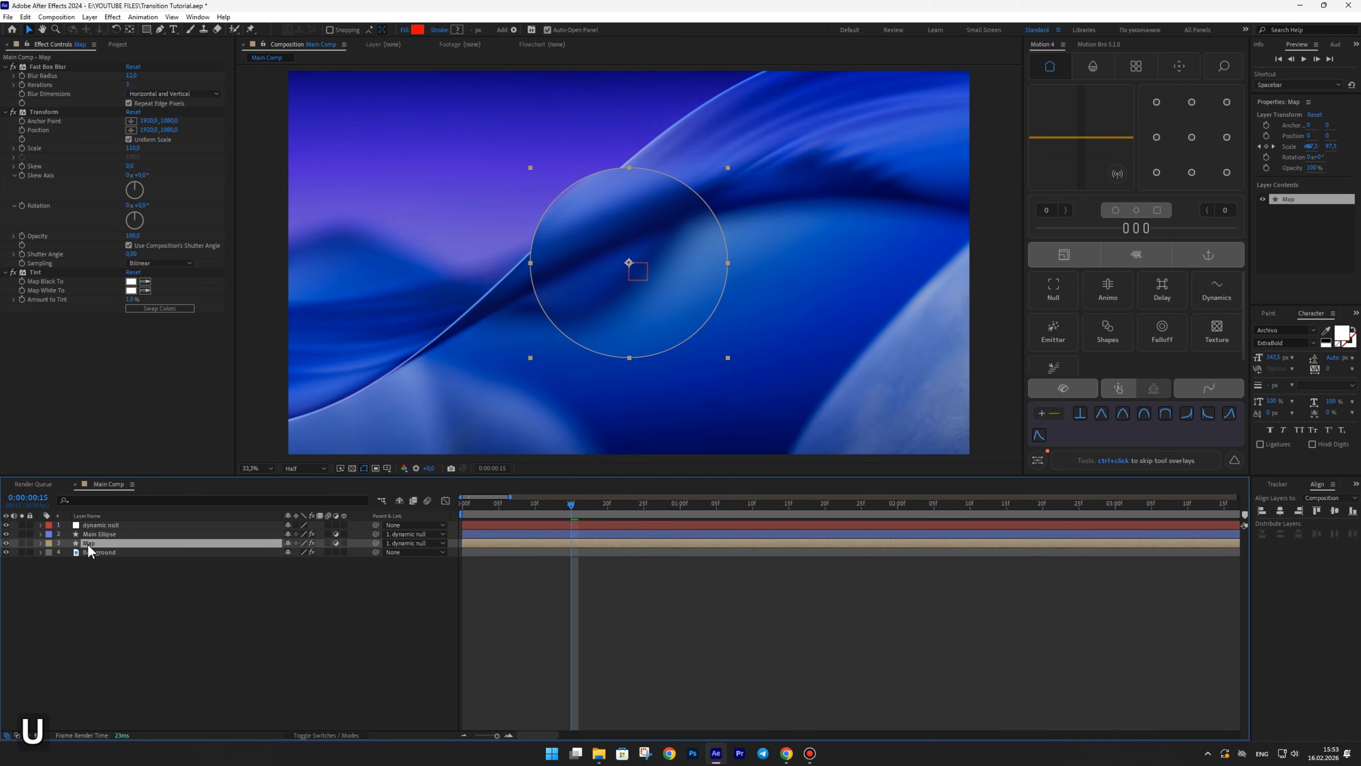
{"action": "left_click", "coordinate": [556, 510], "text": "shift"}
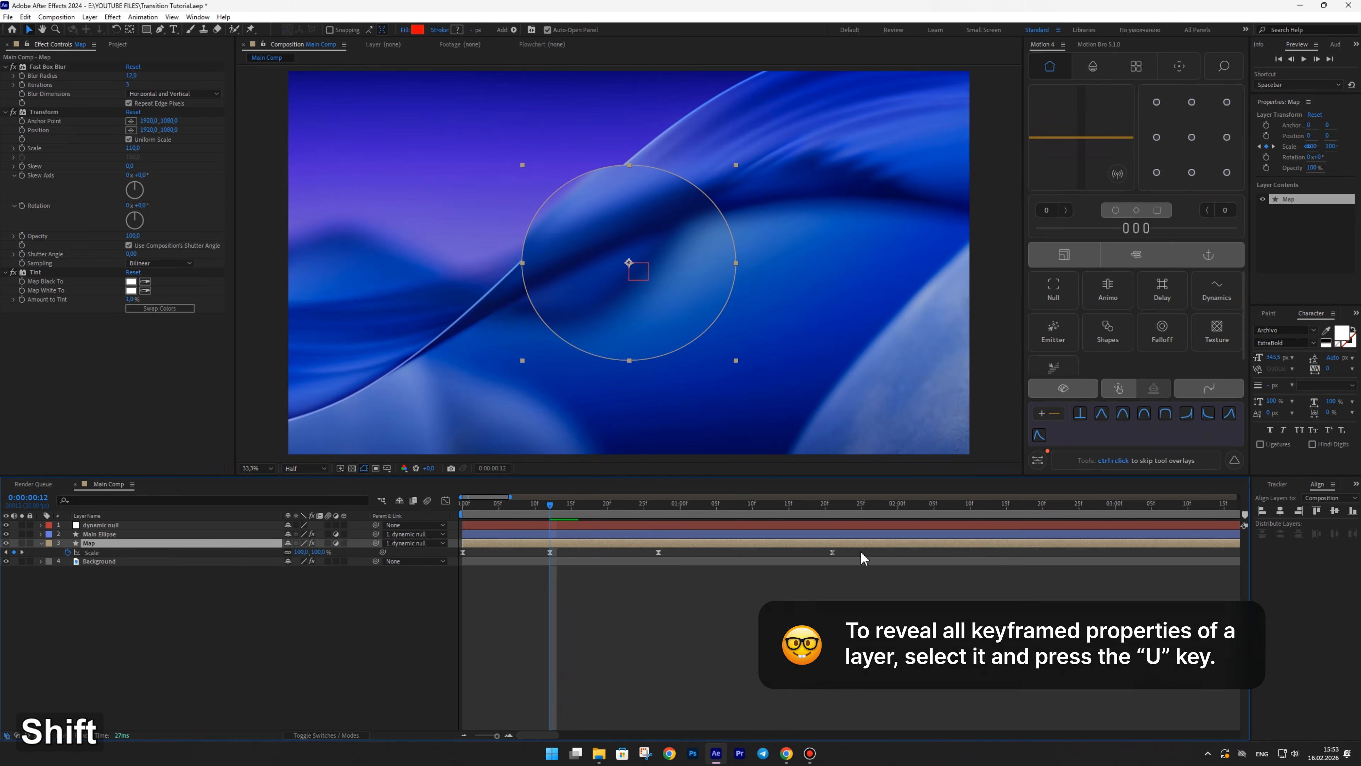
{"action": "left_click_drag", "start_coordinate": [863, 556], "coordinate": [462, 564]}
{"action": "key", "text": "Delete"}
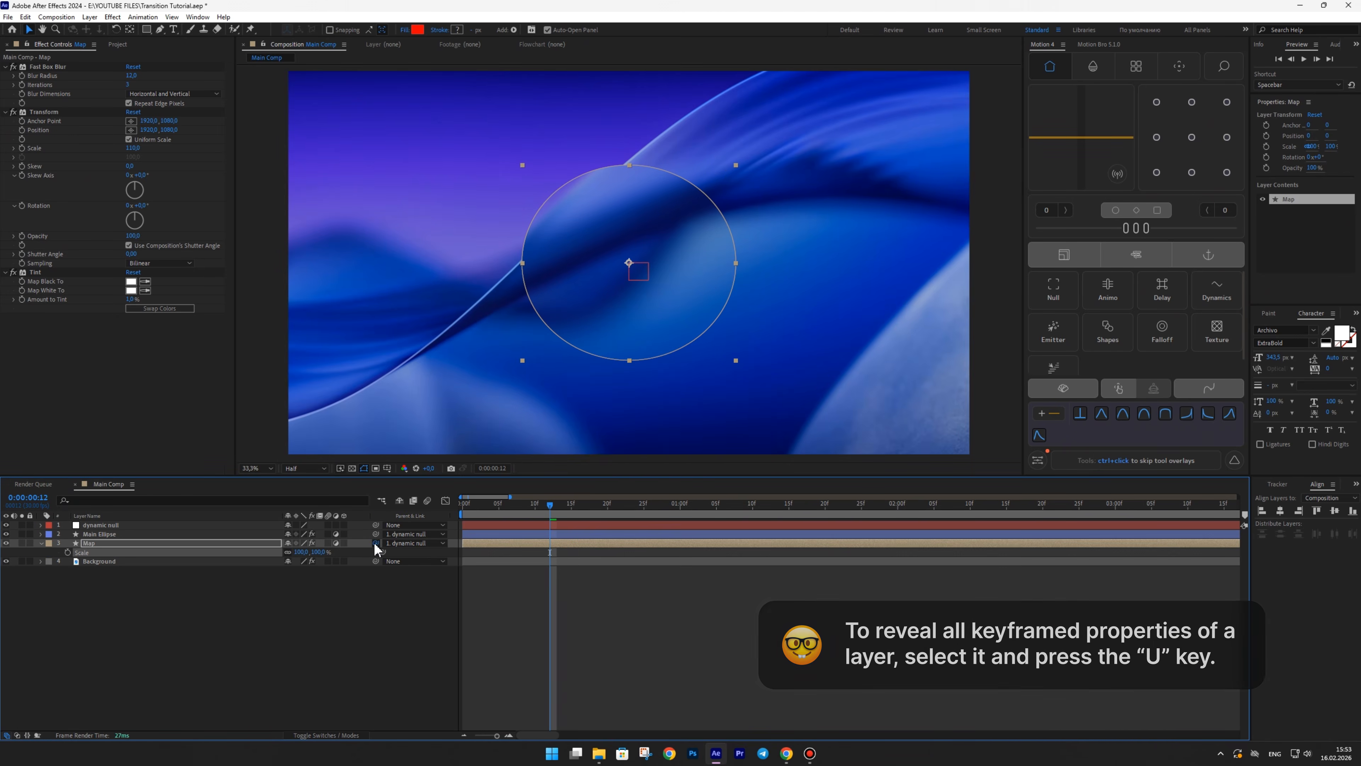
- Parent the Map layer to Main Ellipse and turn off its adjustment layer switch
{"action": "left_click_drag", "start_coordinate": [376, 543], "coordinate": [98, 542]}
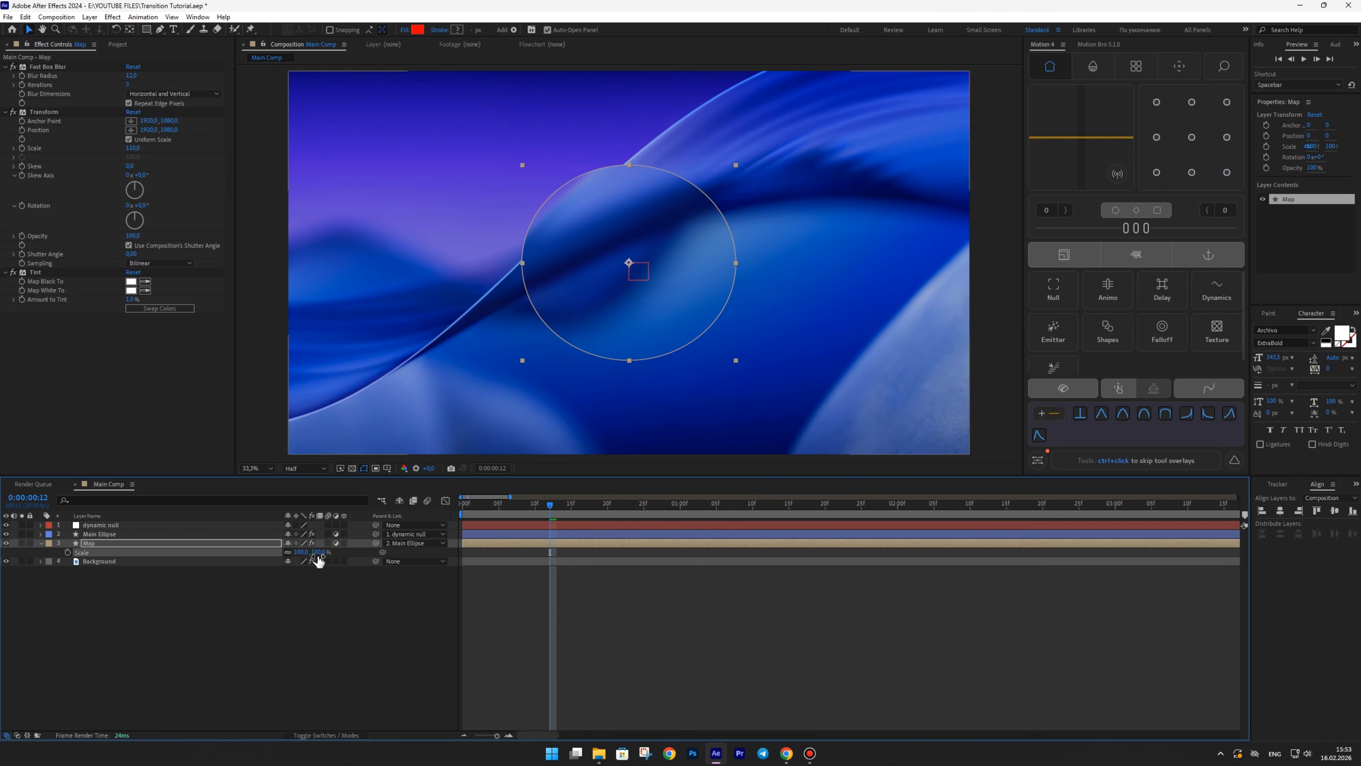
{"action": "left_click", "coordinate": [336, 543]}
- Remove the Transform and Tint effects from the Map layer and set its Fast Box Blur radius to 35
{"action": "left_click", "coordinate": [88, 545]}
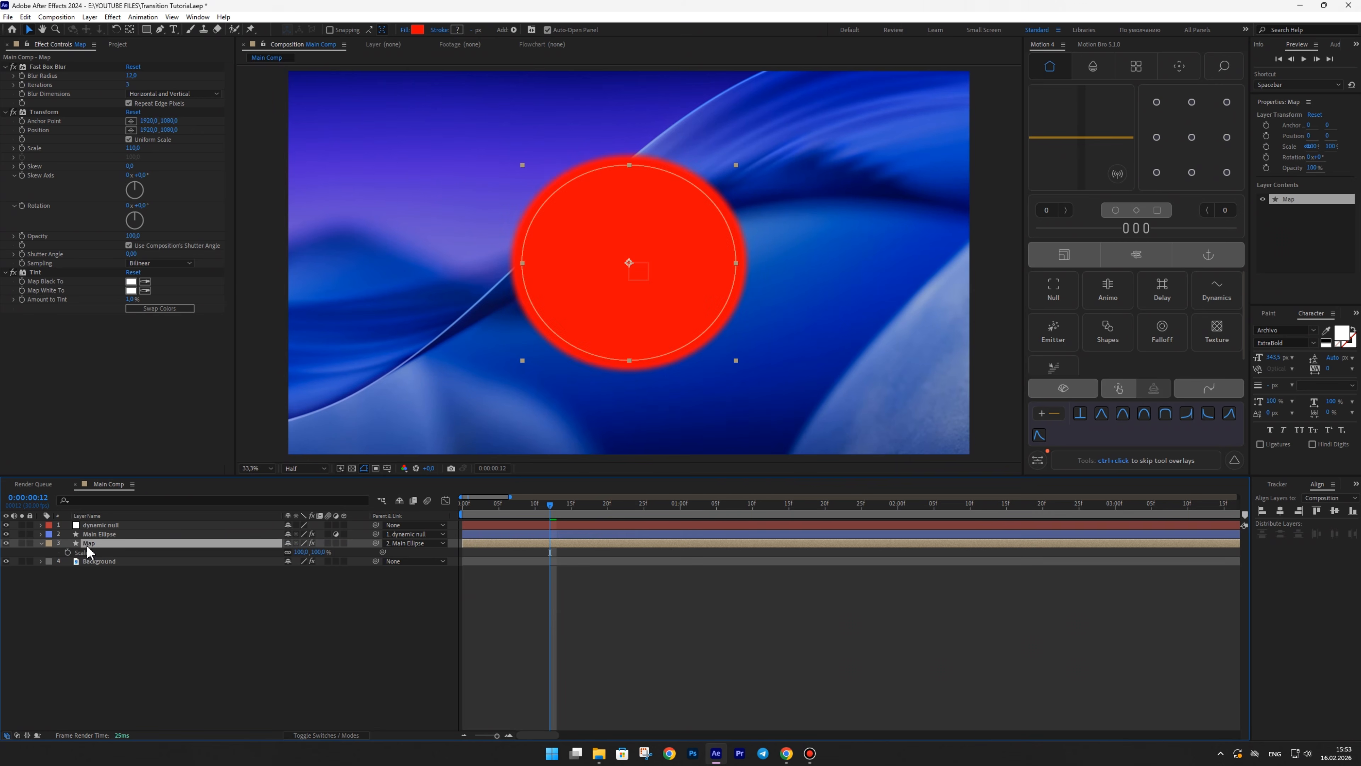
{"action": "left_click", "coordinate": [36, 272]}
{"action": "left_click", "coordinate": [54, 114], "text": "shift"}
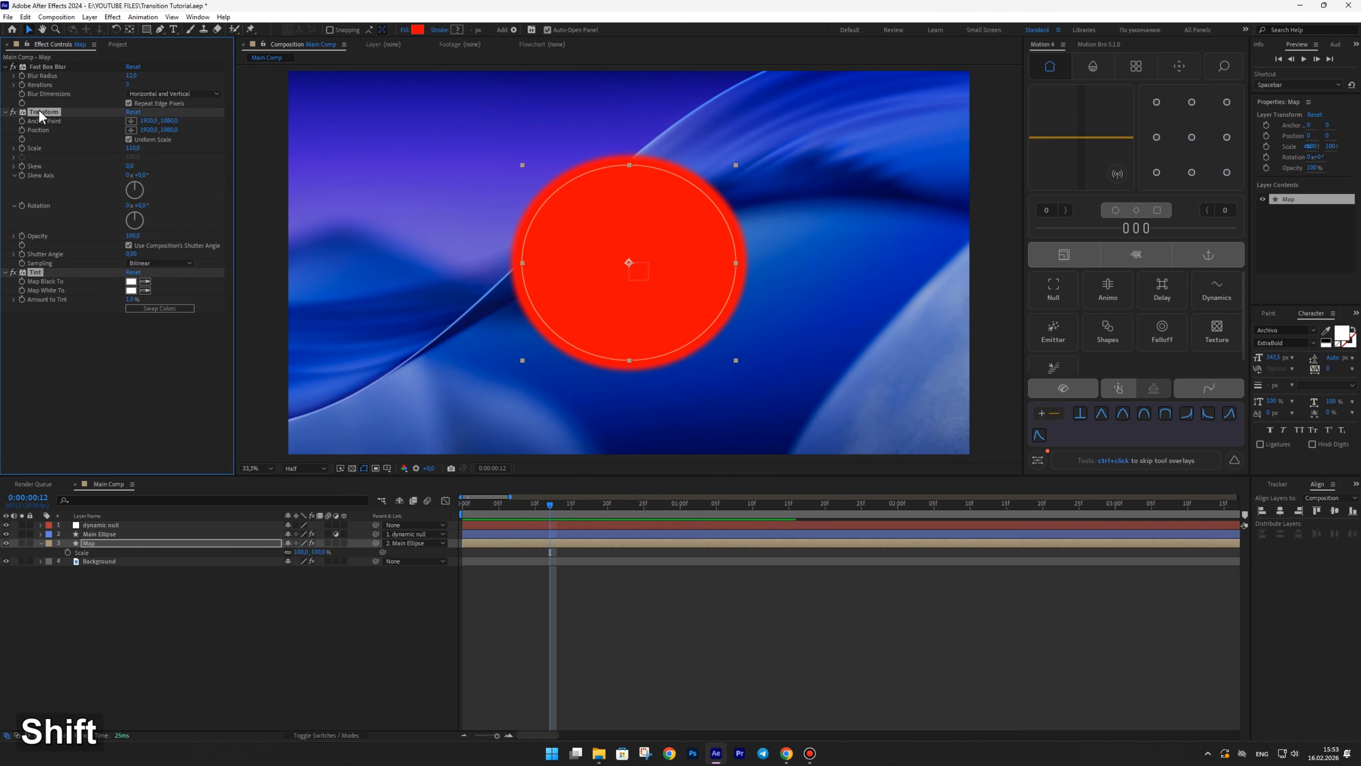
{"action": "key", "text": "Delete"}
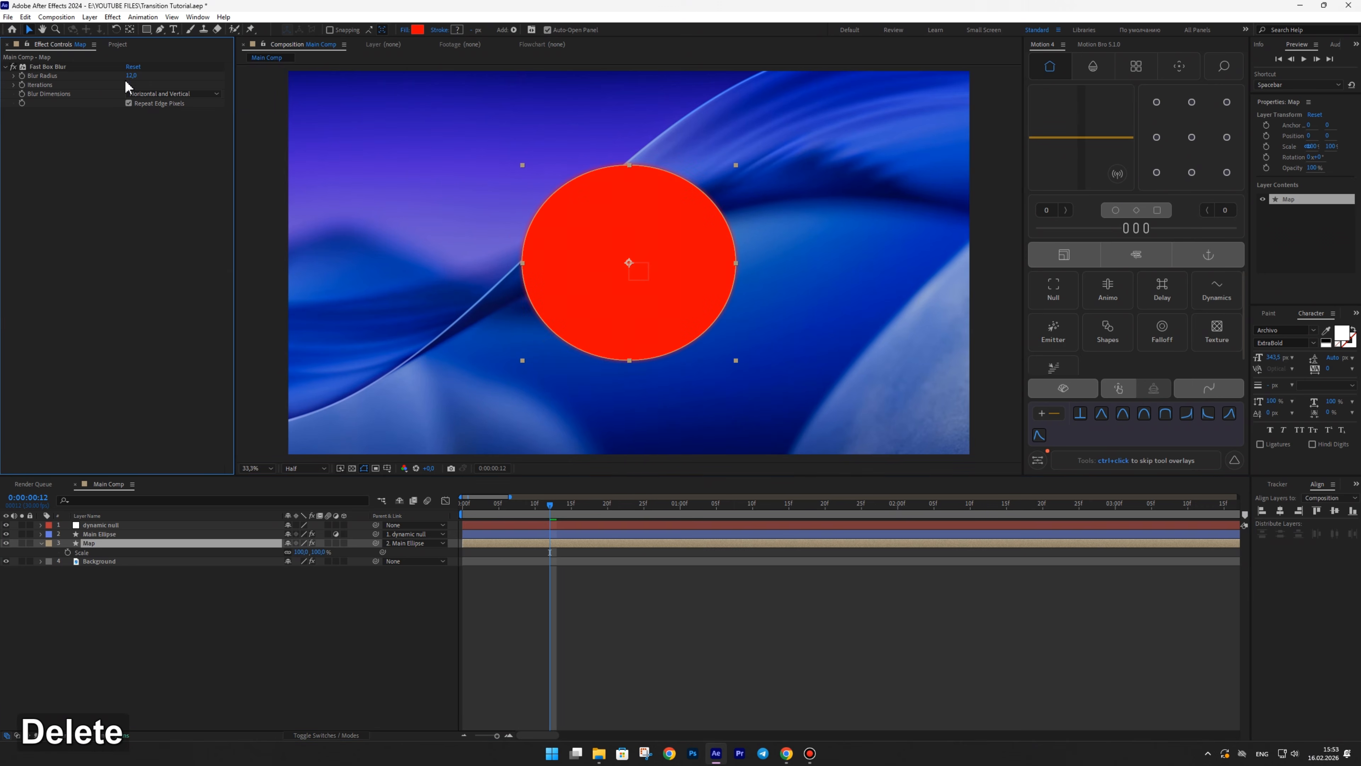
{"action": "left_click", "coordinate": [131, 75]}
{"action": "type", "text": "35"}
{"action": "key", "text": "Return"}
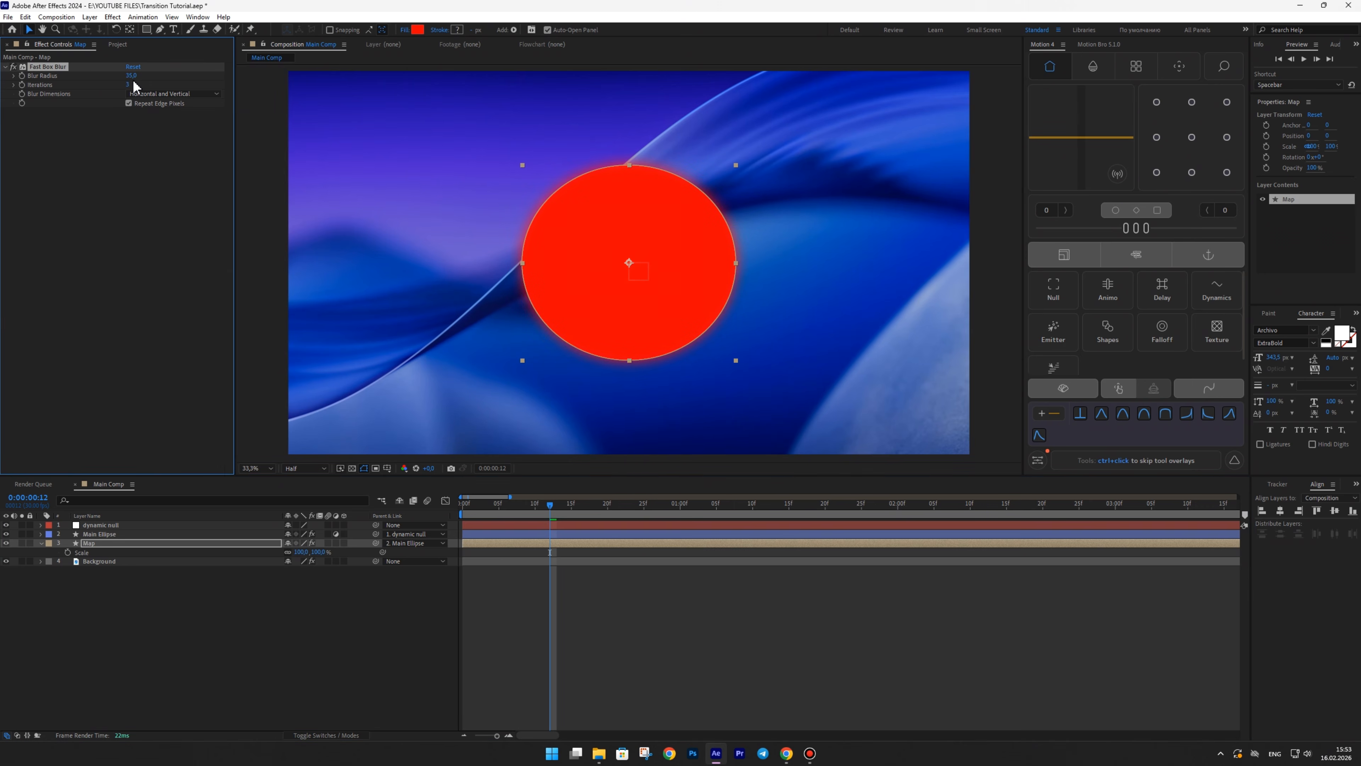
- Add a white 120 px stroke to the Map shape and set its fill to None
{"action": "left_click", "coordinate": [513, 29]}
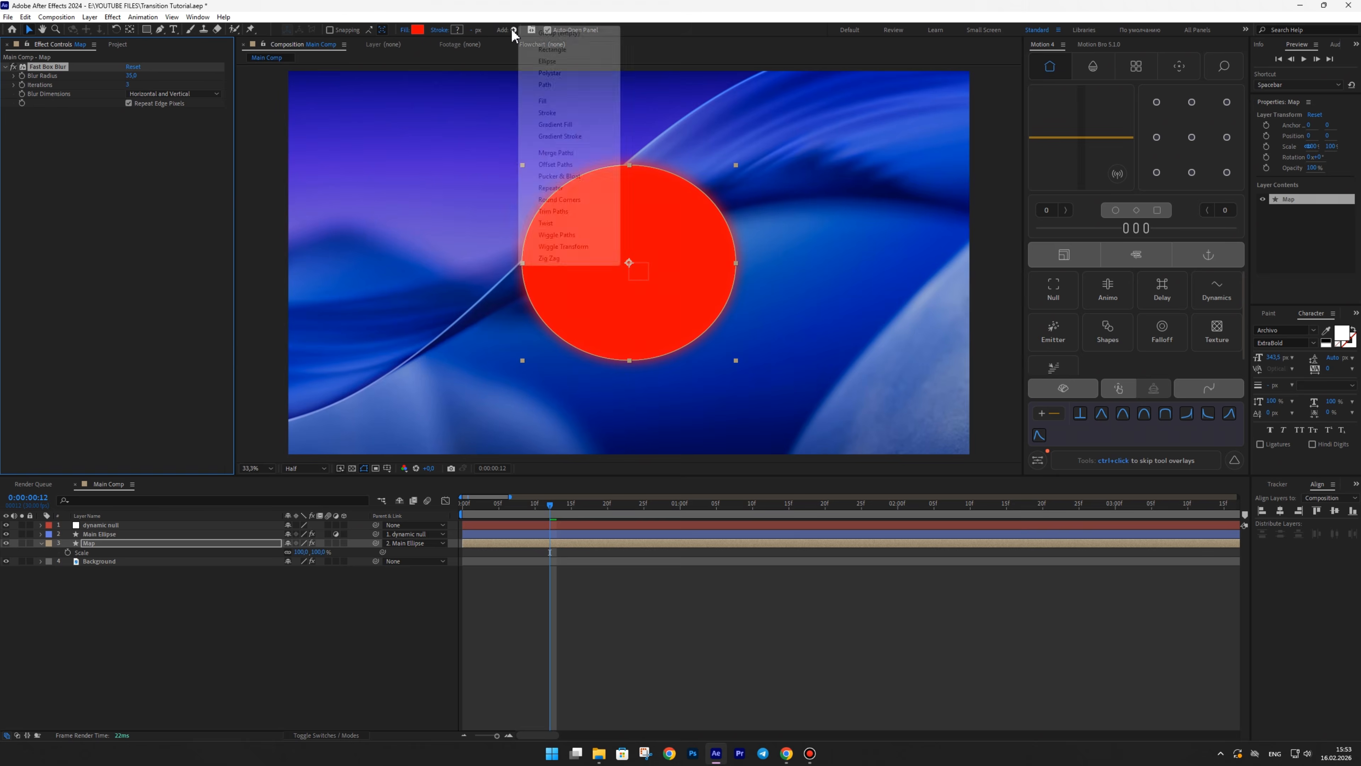
{"action": "left_click", "coordinate": [547, 110]}
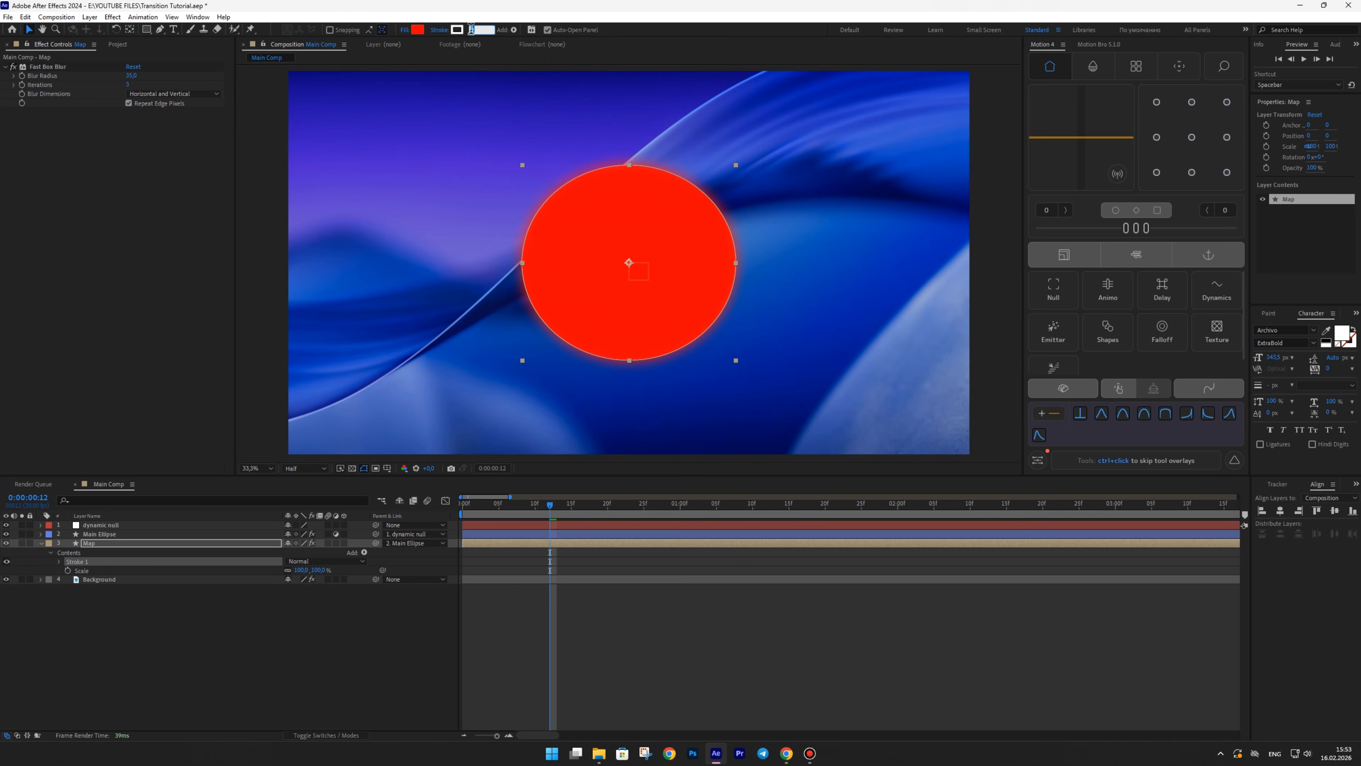
{"action": "type", "text": "0"}
{"action": "key", "text": "Return"}
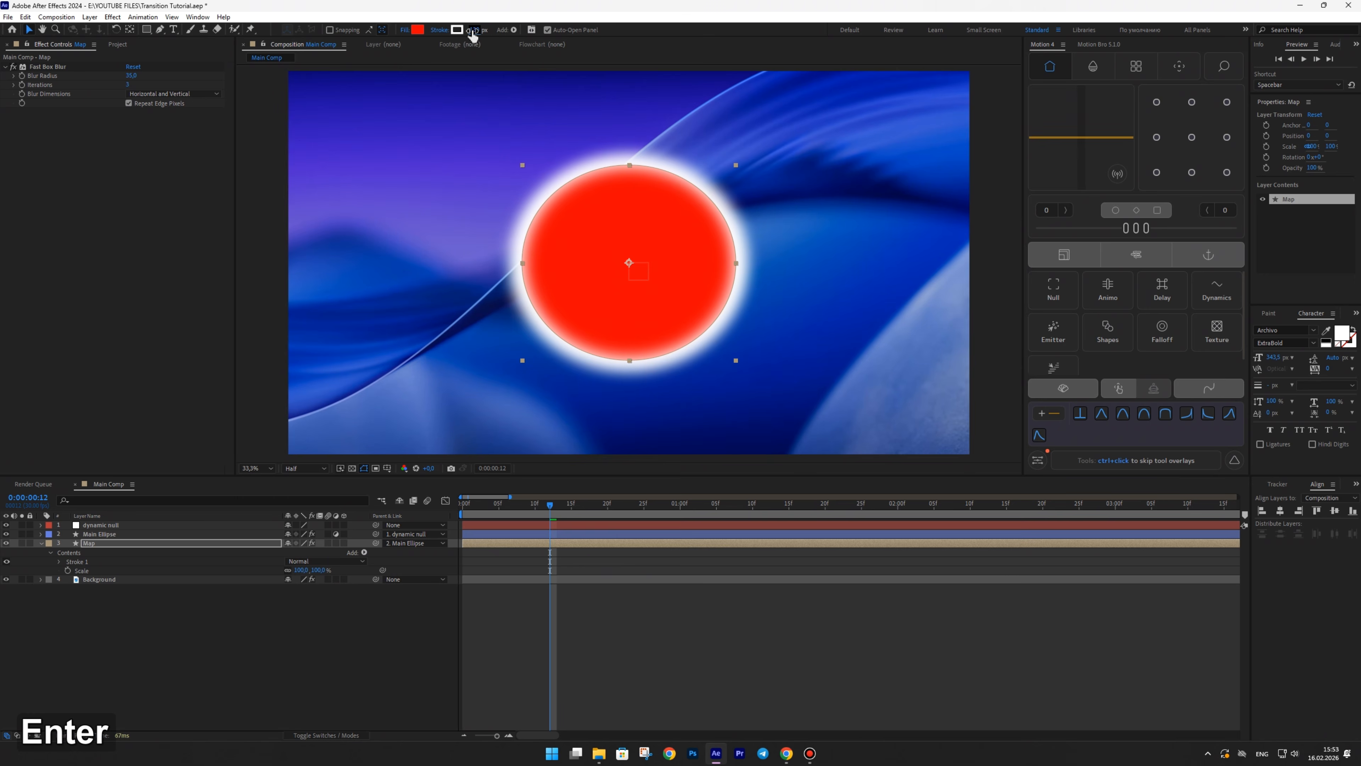
{"action": "left_click", "coordinate": [407, 30]}
{"action": "left_click", "coordinate": [626, 347]}
{"action": "left_click", "coordinate": [653, 407]}
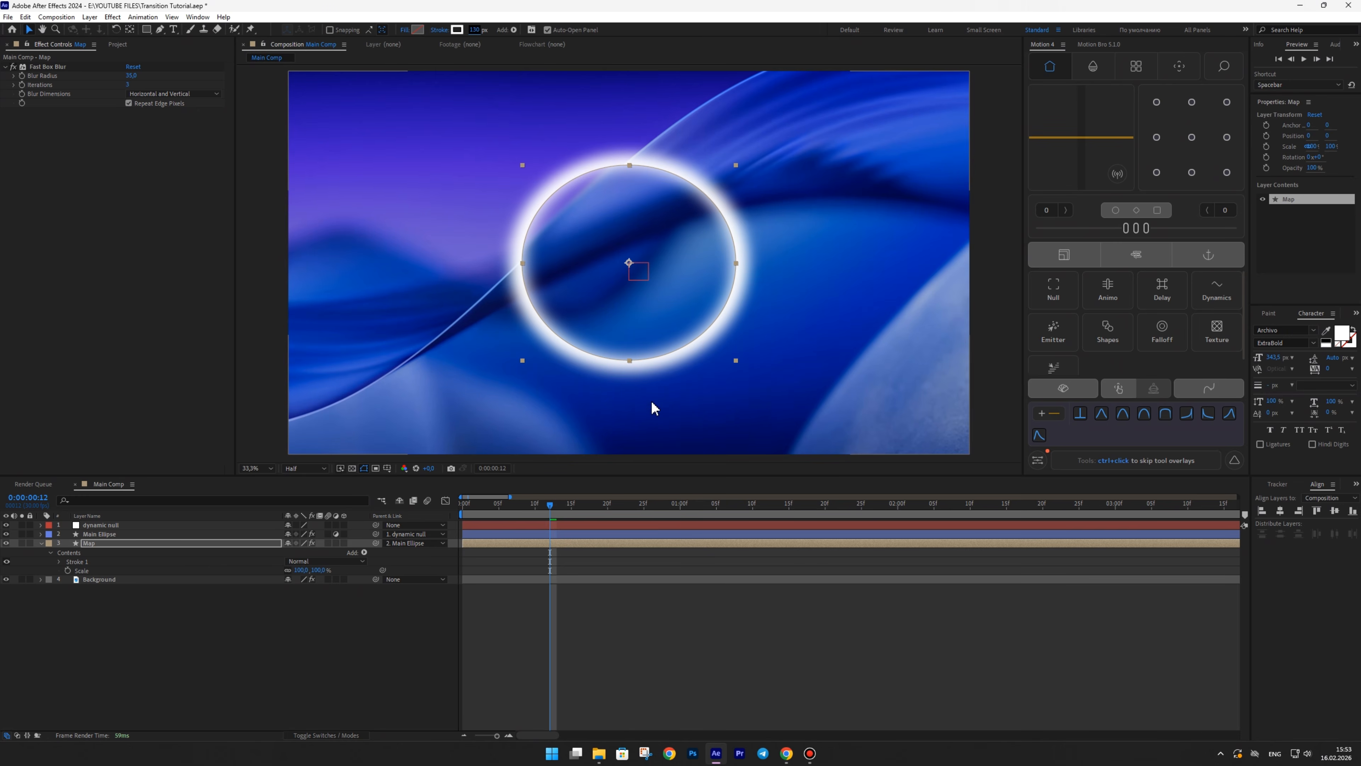
- Hide the Map layer and collapse its properties in the timeline
{"action": "left_click", "coordinate": [182, 544]}
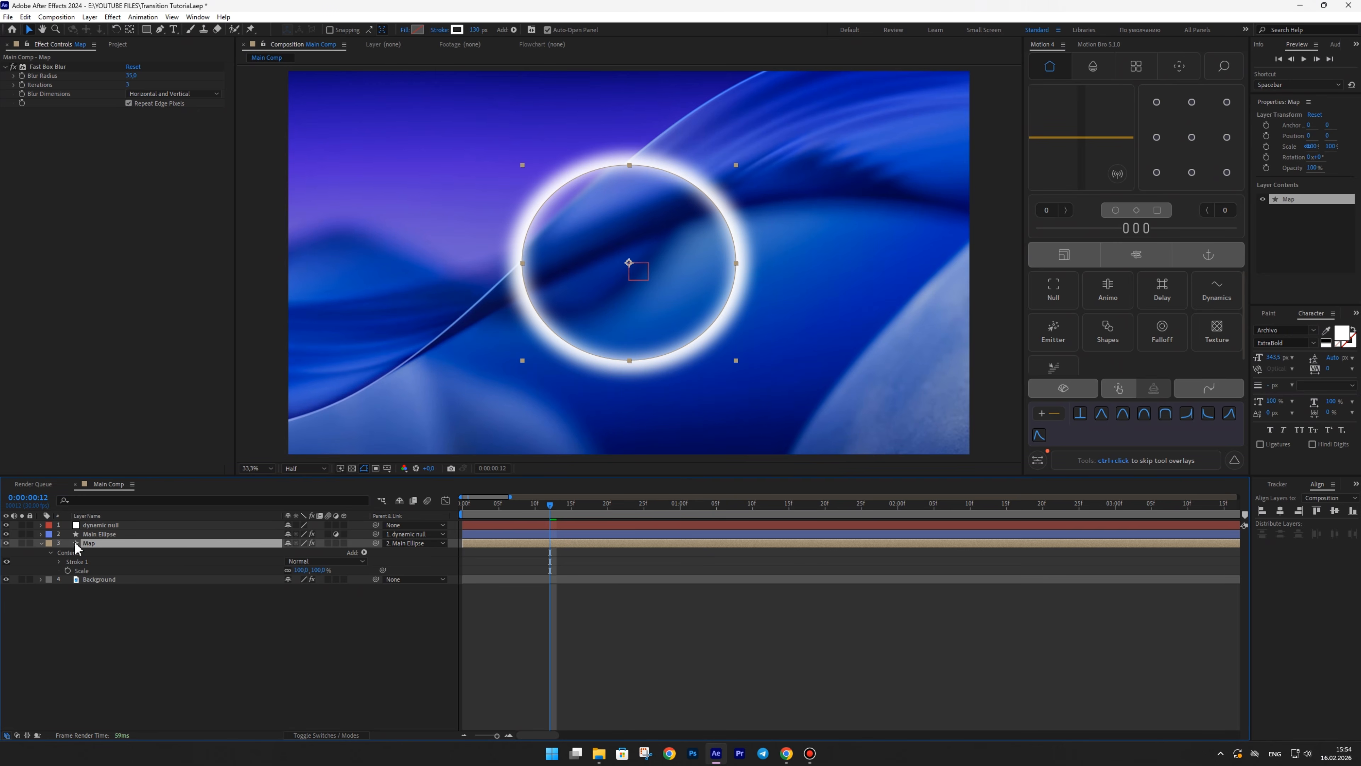
{"action": "left_click", "coordinate": [6, 543]}
{"action": "left_click", "coordinate": [42, 543]}
- Apply the Displacement Map effect to the Main Ellipse layer
{"action": "left_click", "coordinate": [111, 534]}
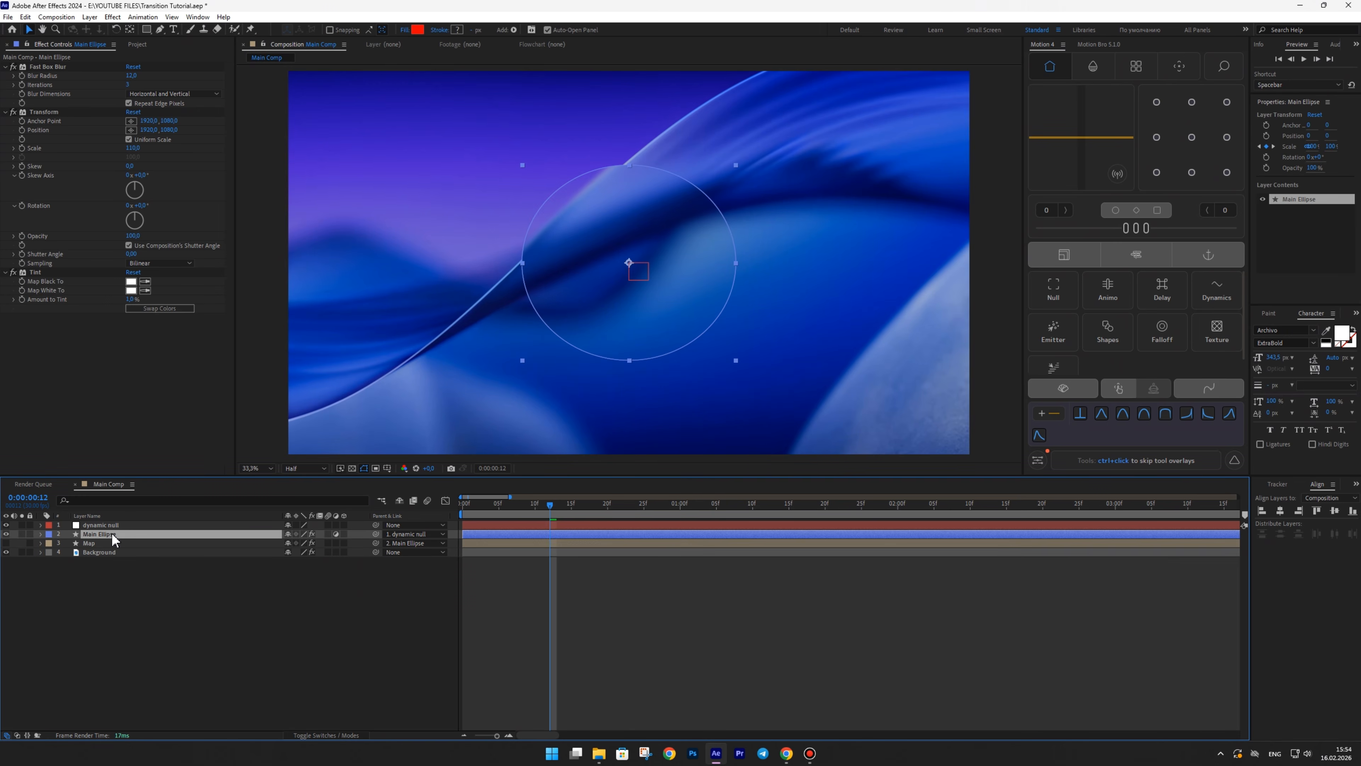
{"action": "key", "text": "ctrl+space"}
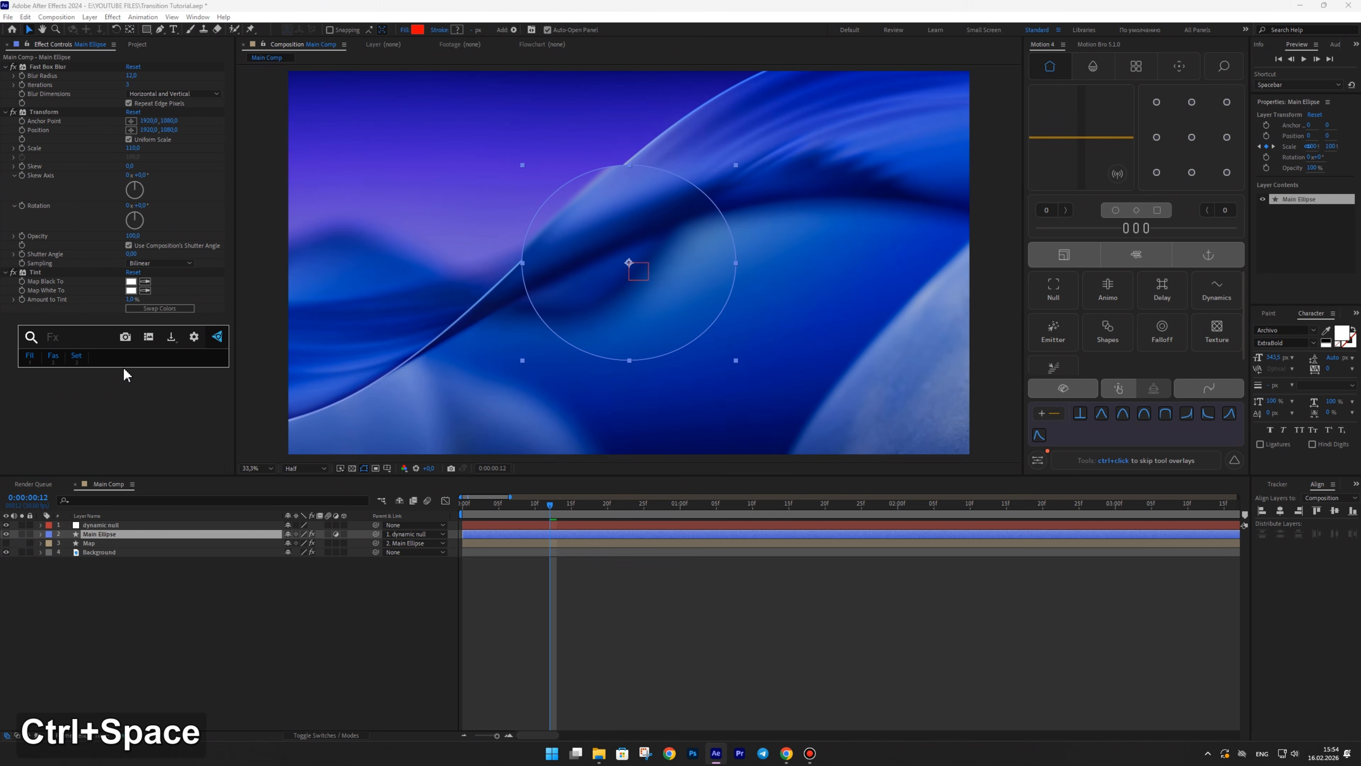
{"action": "type", "text": "dis"}
{"action": "left_click", "coordinate": [121, 369]}
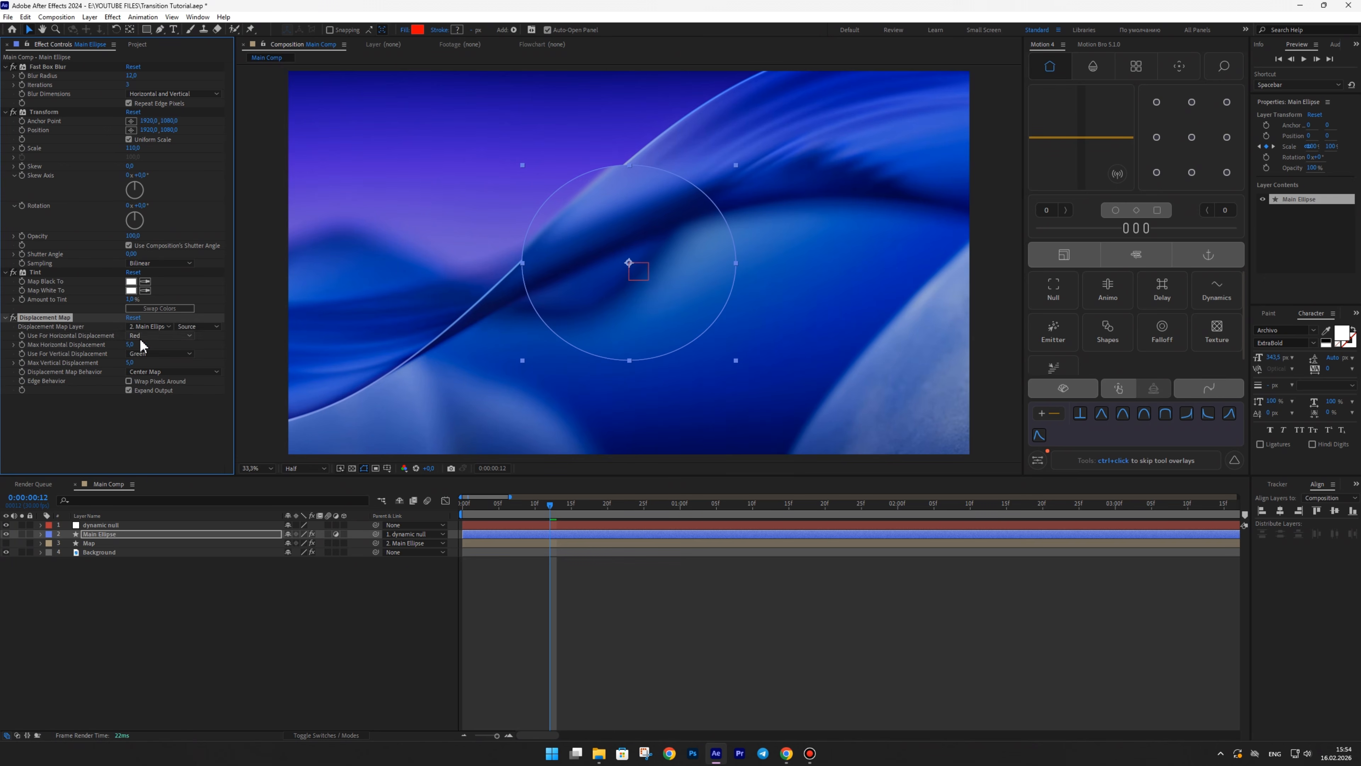
- Set the displacement layer to Map with Effects & Masks, using Luminance for both horizontal and vertical displacement
{"action": "left_click", "coordinate": [148, 326]}
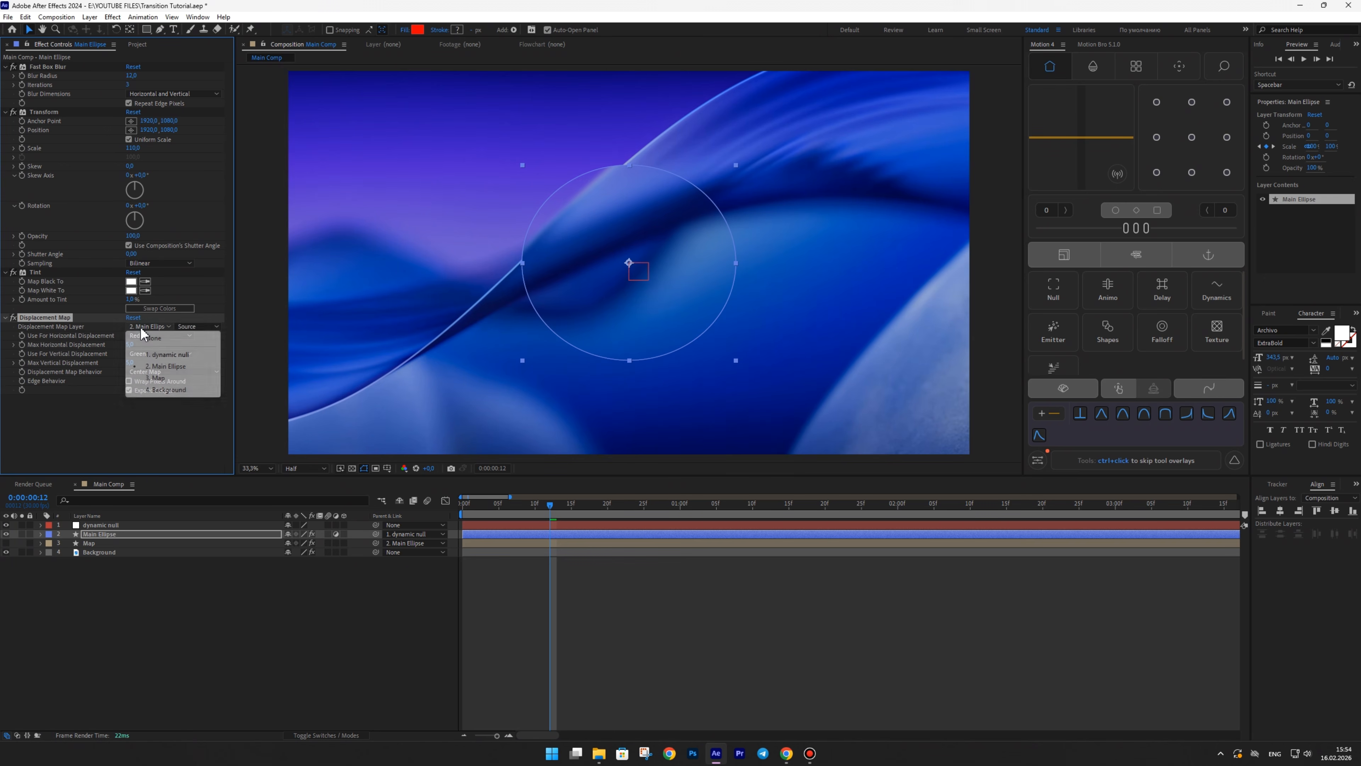
{"action": "left_click", "coordinate": [160, 378]}
{"action": "left_click", "coordinate": [197, 326]}
{"action": "left_click", "coordinate": [206, 362]}
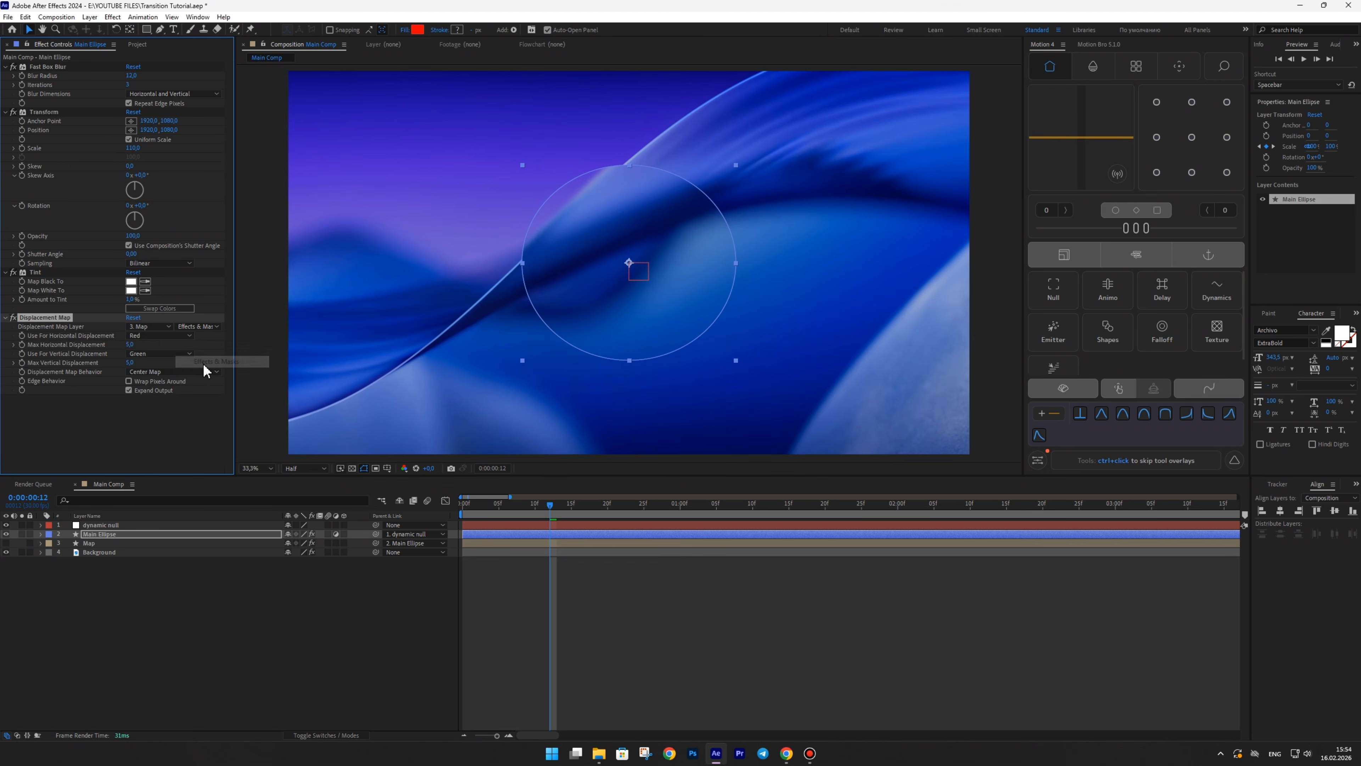
{"action": "left_click", "coordinate": [136, 337]}
{"action": "left_click", "coordinate": [161, 394]}
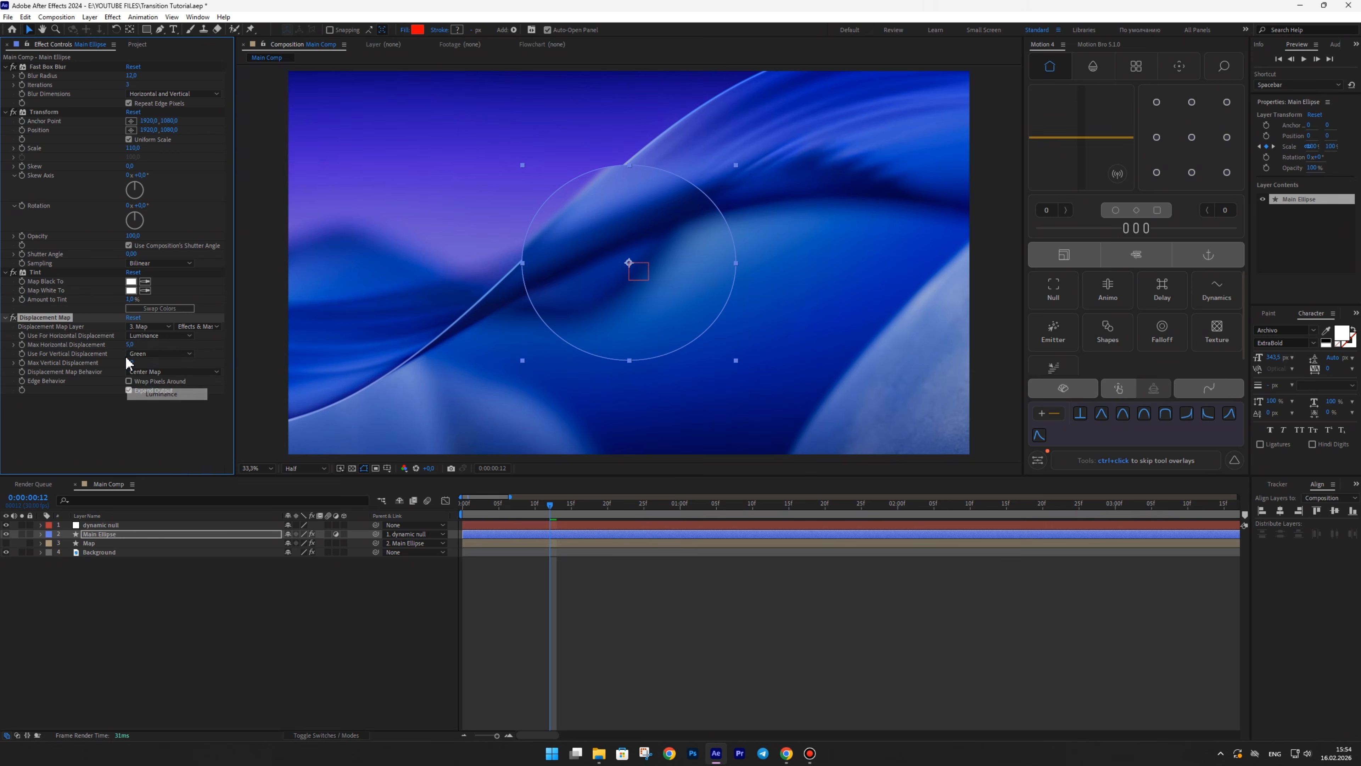
{"action": "left_click", "coordinate": [140, 354]}
{"action": "left_click", "coordinate": [166, 412]}
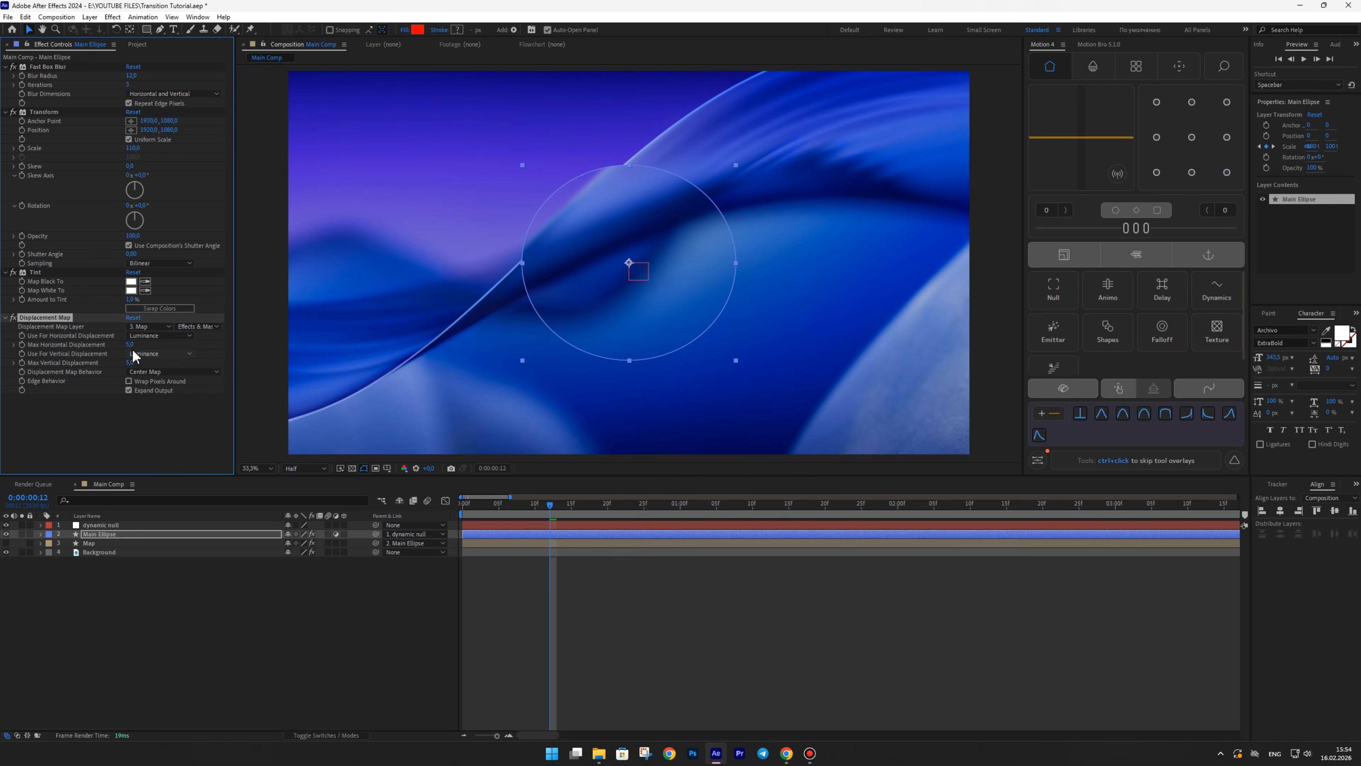
- Set the maximum horizontal displacement to 350 and the maximum vertical displacement to 250
{"action": "mouse_move", "coordinate": [130, 344]}
{"action": "left_mouse_down"}
{"action": "mouse_move", "coordinate": [43, 383]}
{"action": "mouse_move", "coordinate": [112, 370]}
{"action": "mouse_move", "coordinate": [75, 389]}
{"action": "mouse_move", "coordinate": [144, 358]}
{"action": "left_mouse_up"}
{"action": "type", "text": "35"}
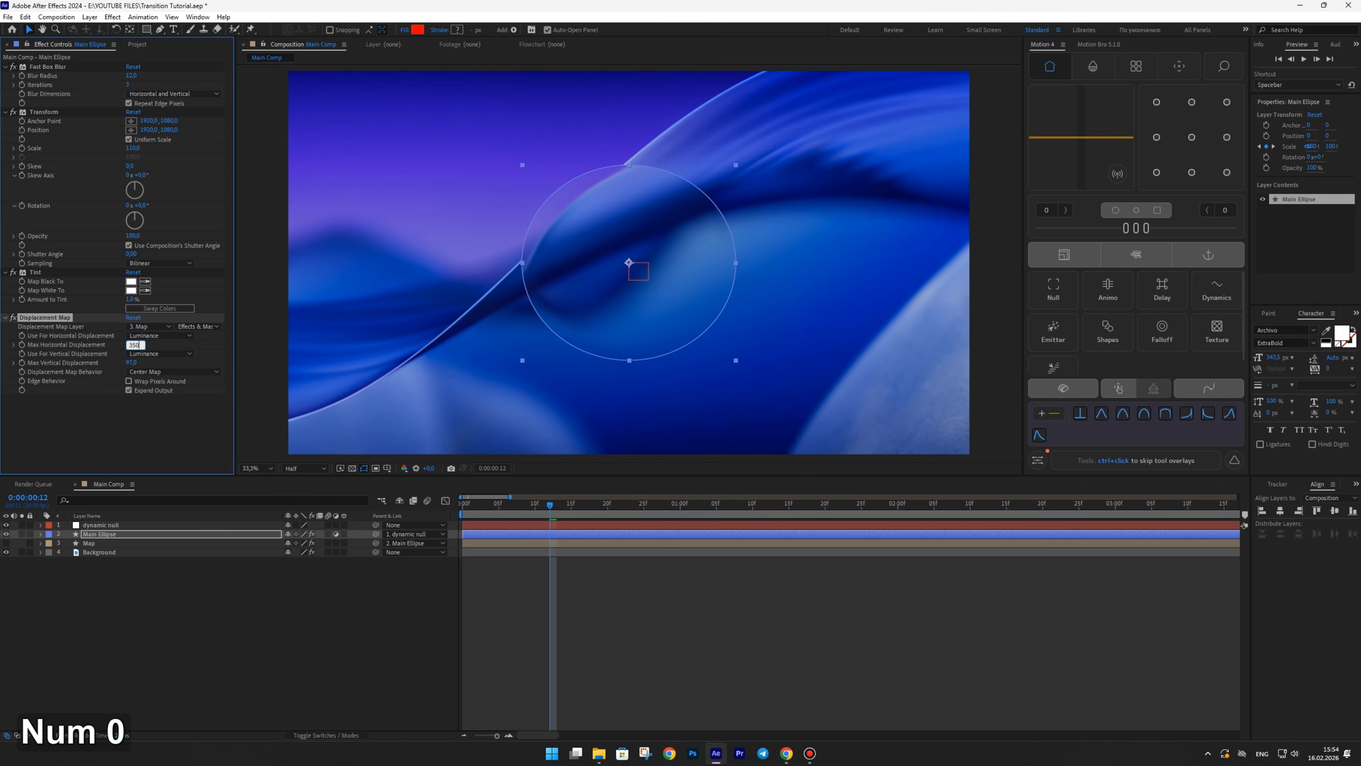
{"action": "type", "text": "0"}
{"action": "key", "text": "Return"}
{"action": "left_click", "coordinate": [135, 363]}
{"action": "type", "text": "250"}
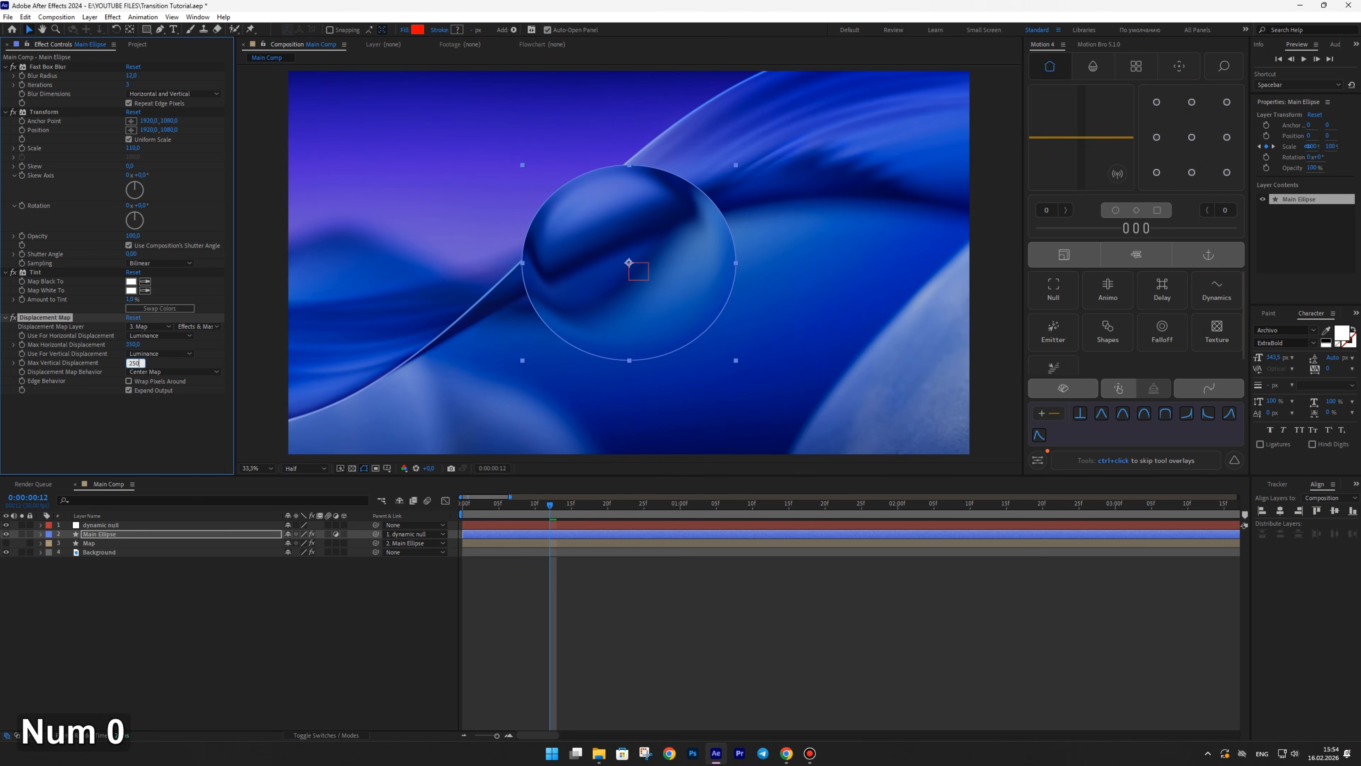
{"action": "key", "text": "Return"}
- Deselect all layers and preview the displaced ellipse animation from the first frame
{"action": "left_click", "coordinate": [244, 612]}
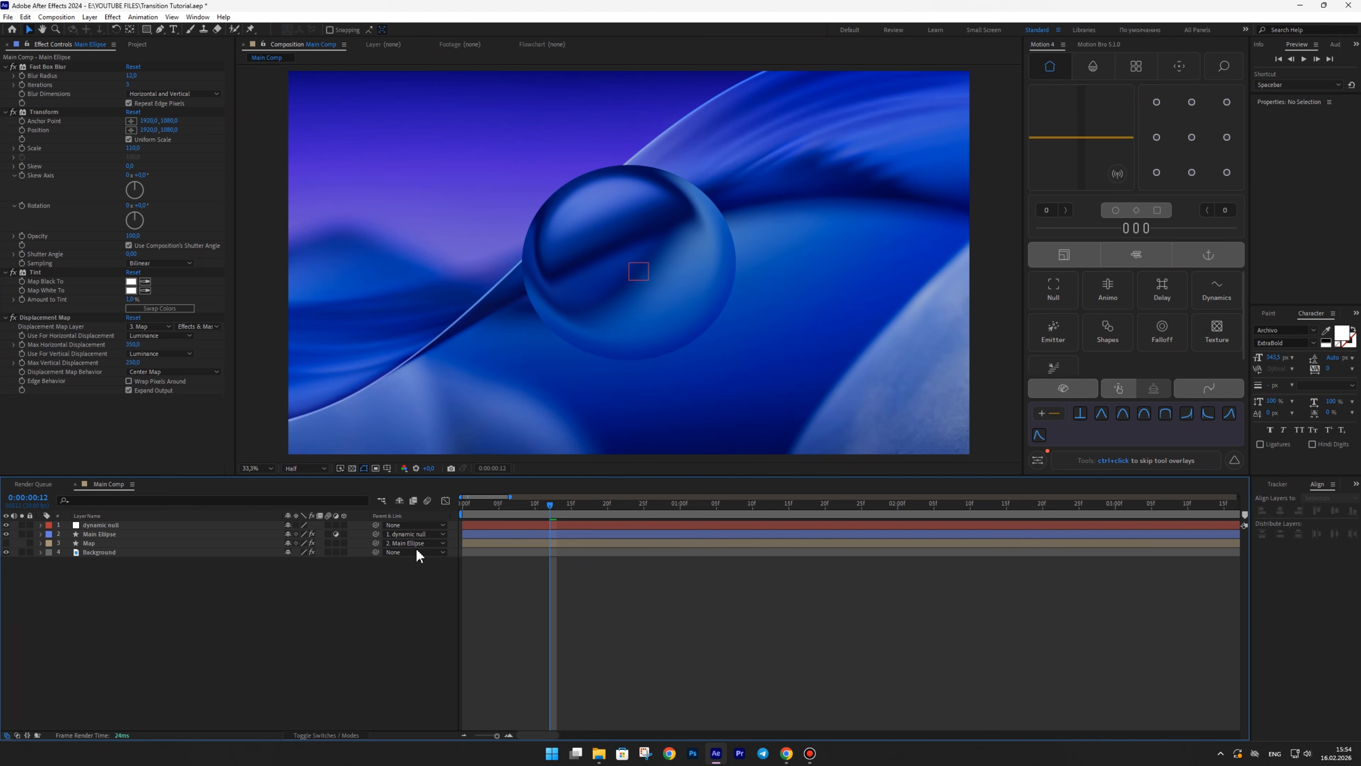
{"action": "left_click", "coordinate": [464, 504]}
{"action": "key", "text": "space"}
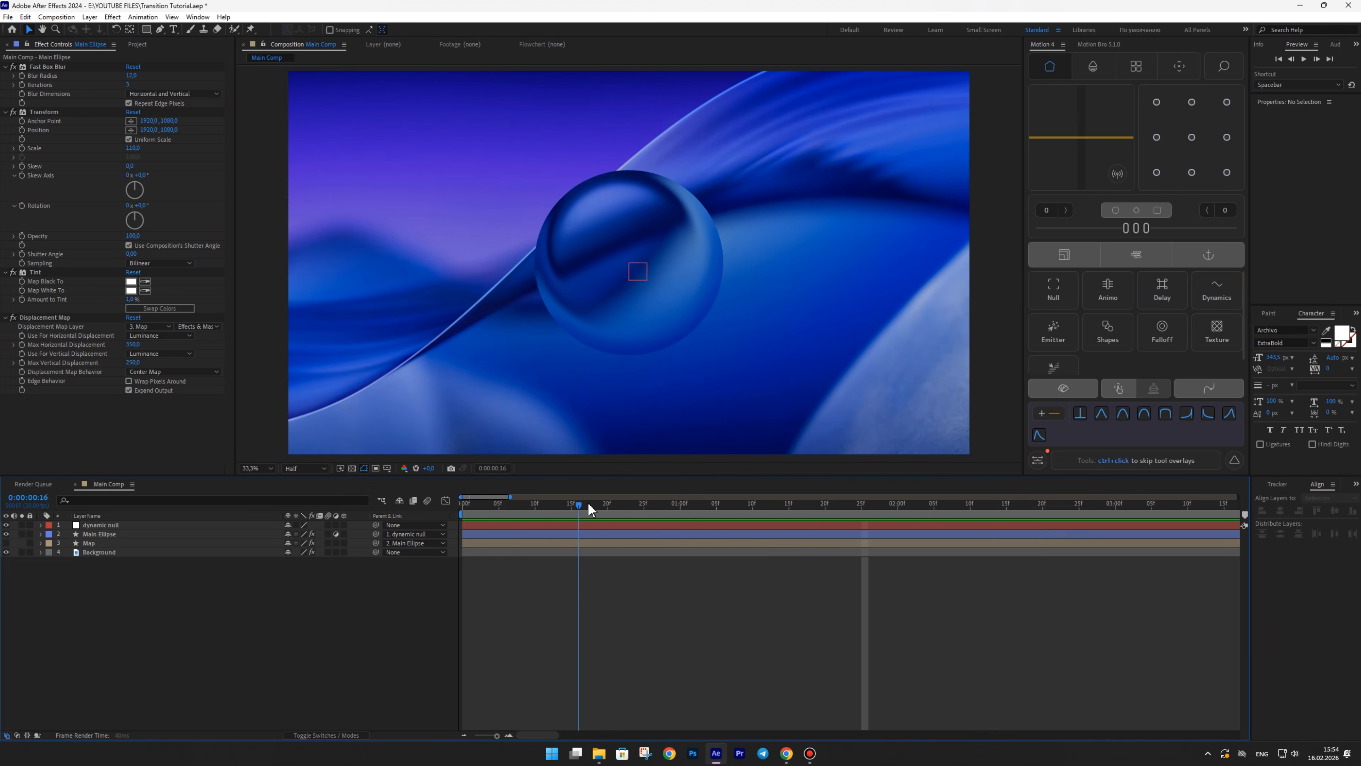
{"action": "left_click", "coordinate": [381, 353]}
{"action": "key", "text": "ctrl+z"}
{"action": "left_click_drag", "start_coordinate": [382, 353], "coordinate": [362, 417]}
{"action": "key", "text": "ctrl+z"}
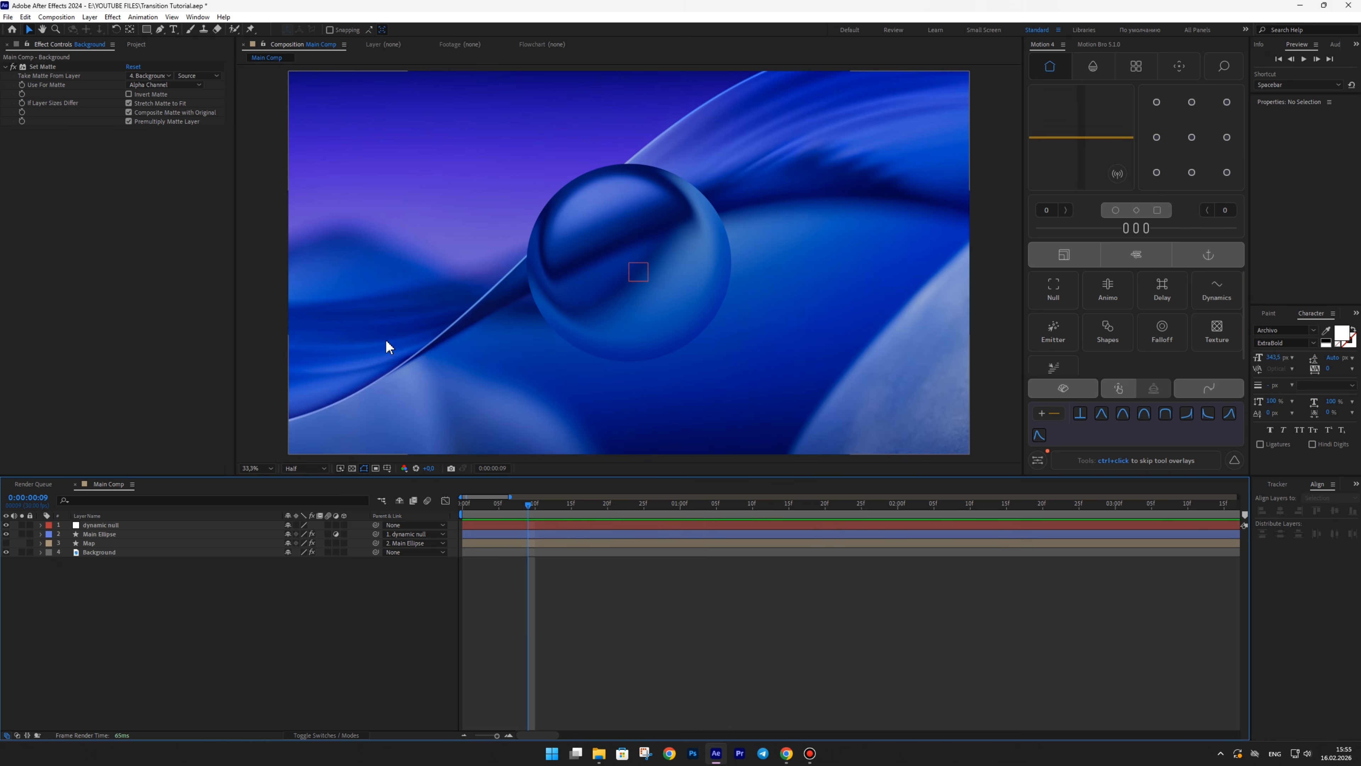
- Hide the Background layer and create a new 3840 by 2160 px solid named BG
{"action": "left_click", "coordinate": [6, 552]}
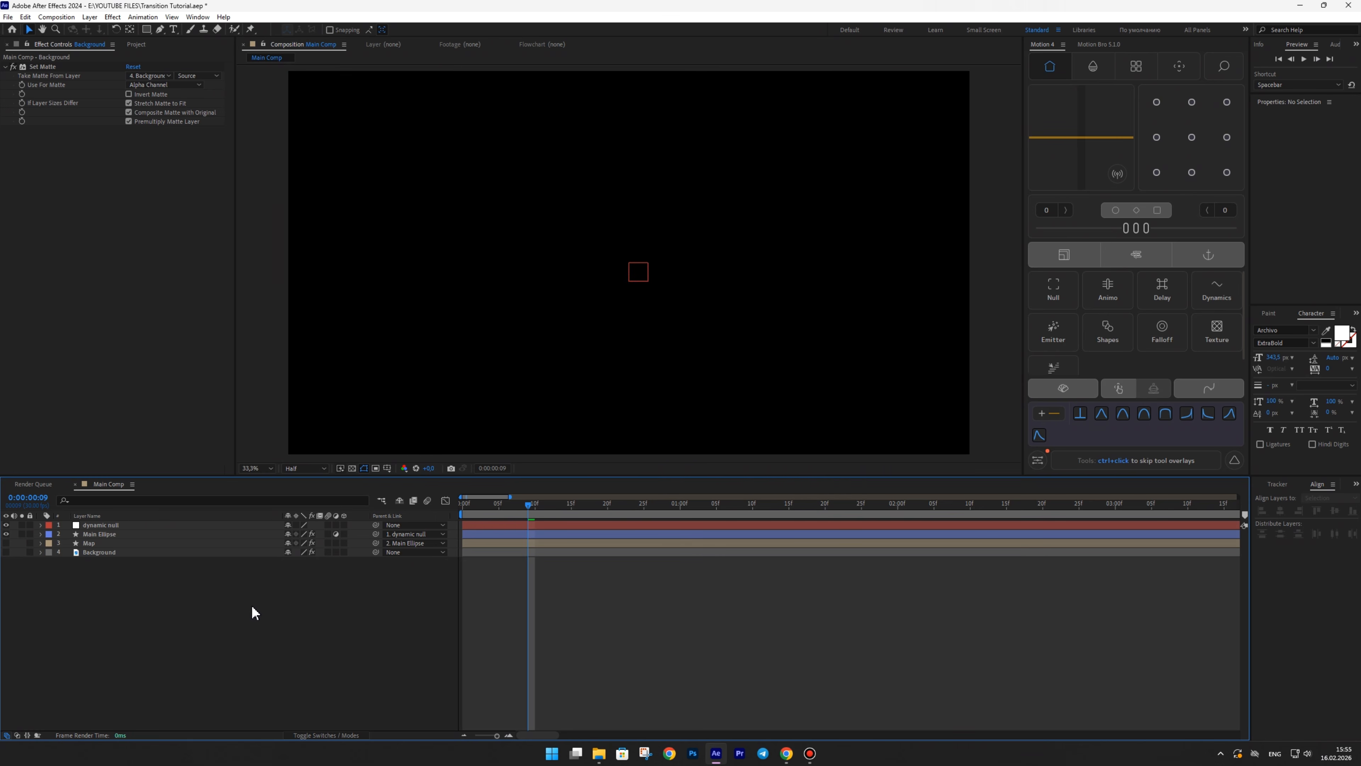
{"action": "right_click", "coordinate": [252, 607]}
{"action": "mouse_move", "coordinate": [262, 599]}
{"action": "left_click", "coordinate": [416, 629]}
{"action": "type", "text": "BG"}
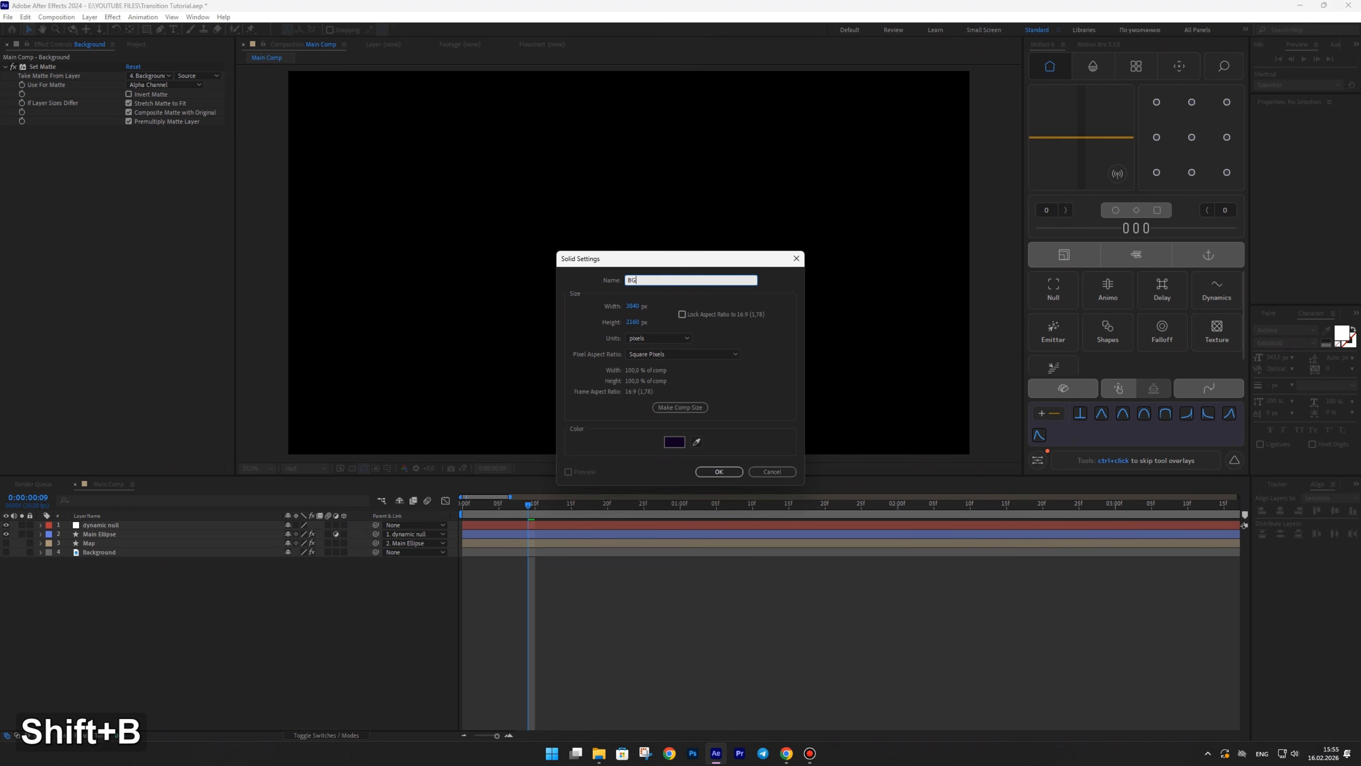
{"action": "key", "text": "Return"}
- Apply a Fill effect with the dark colour 060011 to BG and move it to the bottom of the layer stack
{"action": "key", "text": "ctrl+space"}
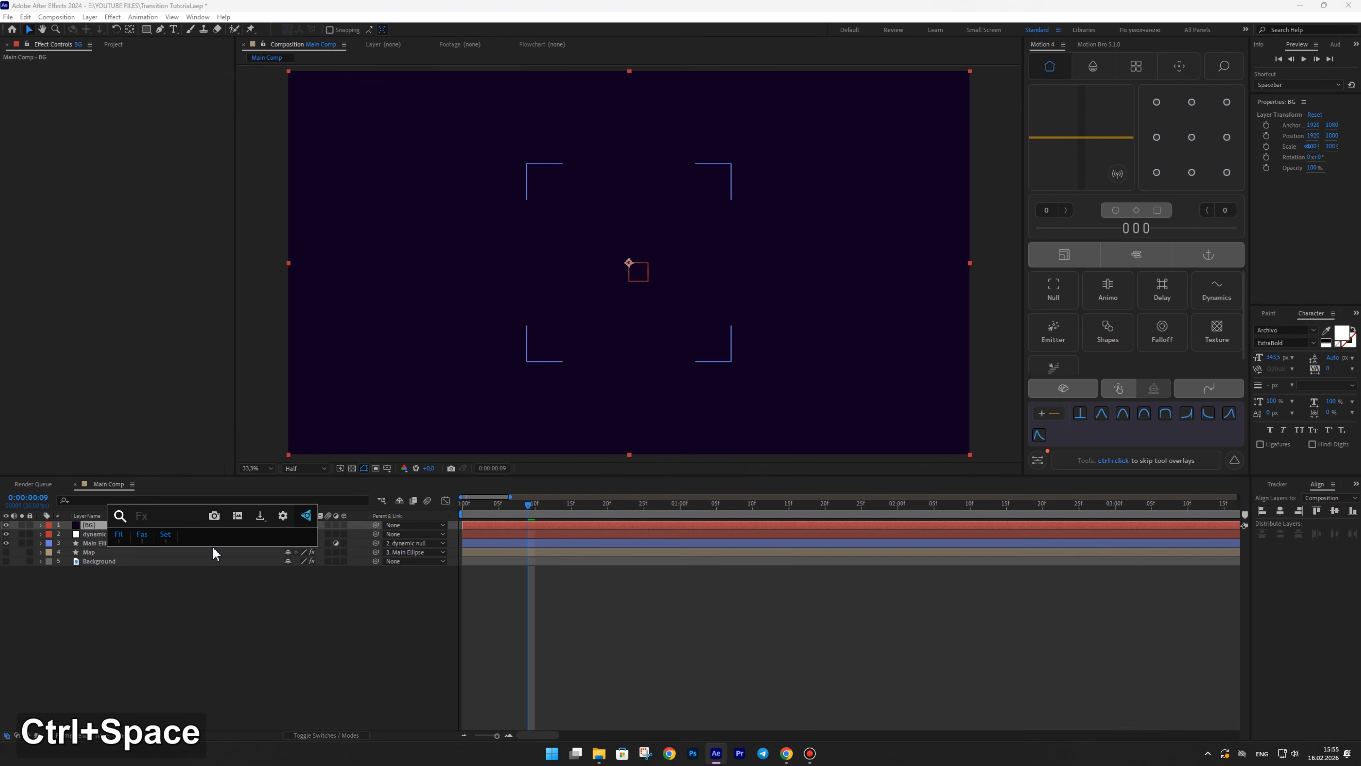
{"action": "key", "text": "1"}
{"action": "left_click", "coordinate": [131, 94]}
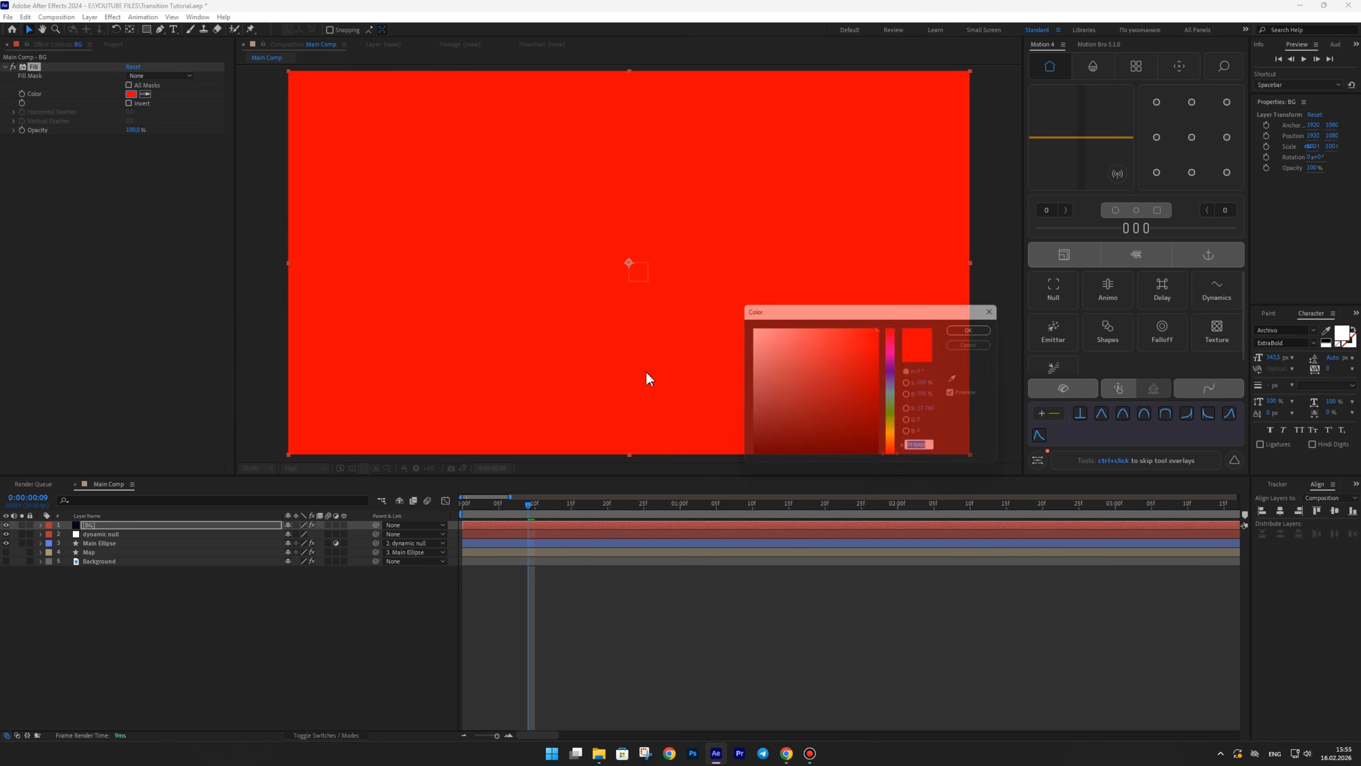
{"action": "left_click", "coordinate": [893, 364]}
{"action": "left_click_drag", "start_coordinate": [843, 439], "coordinate": [886, 452]}
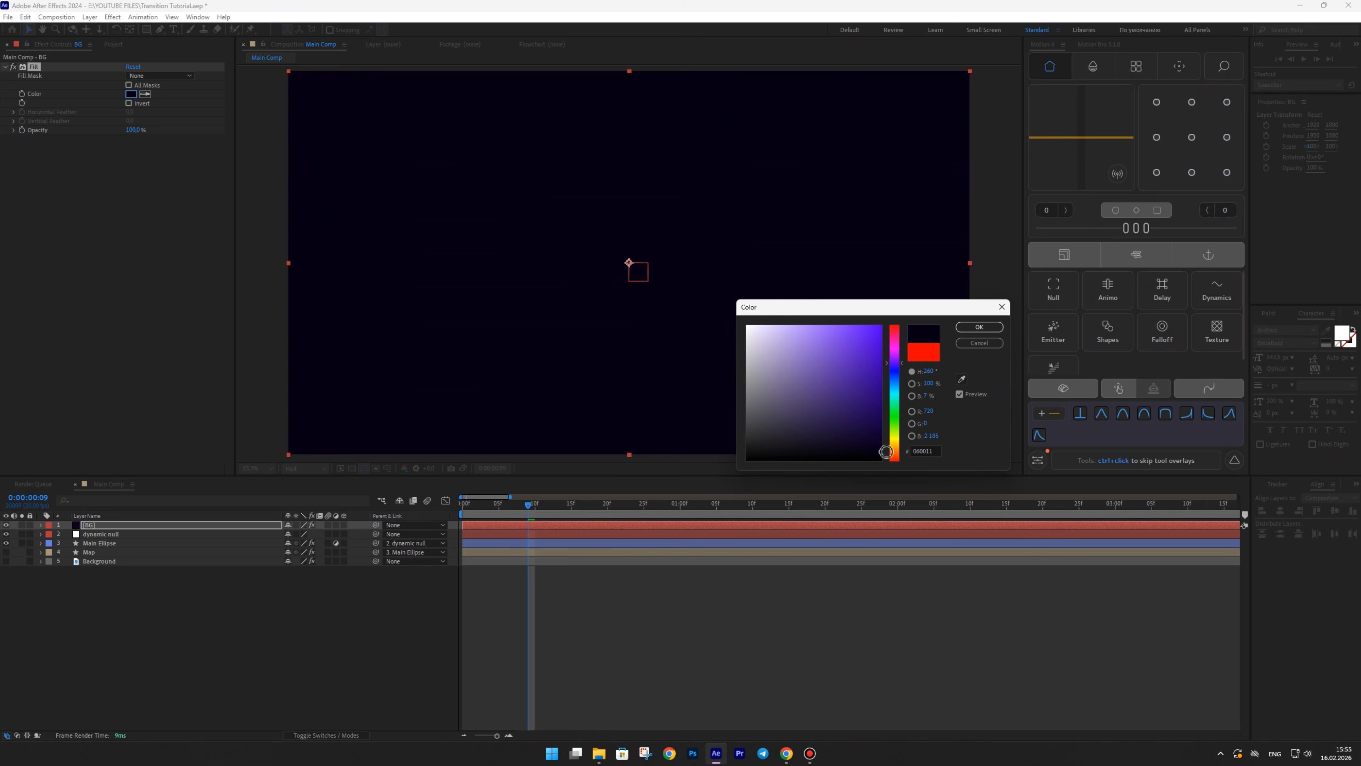
{"action": "key", "text": "Return"}
{"action": "left_click_drag", "start_coordinate": [102, 527], "coordinate": [108, 604]}
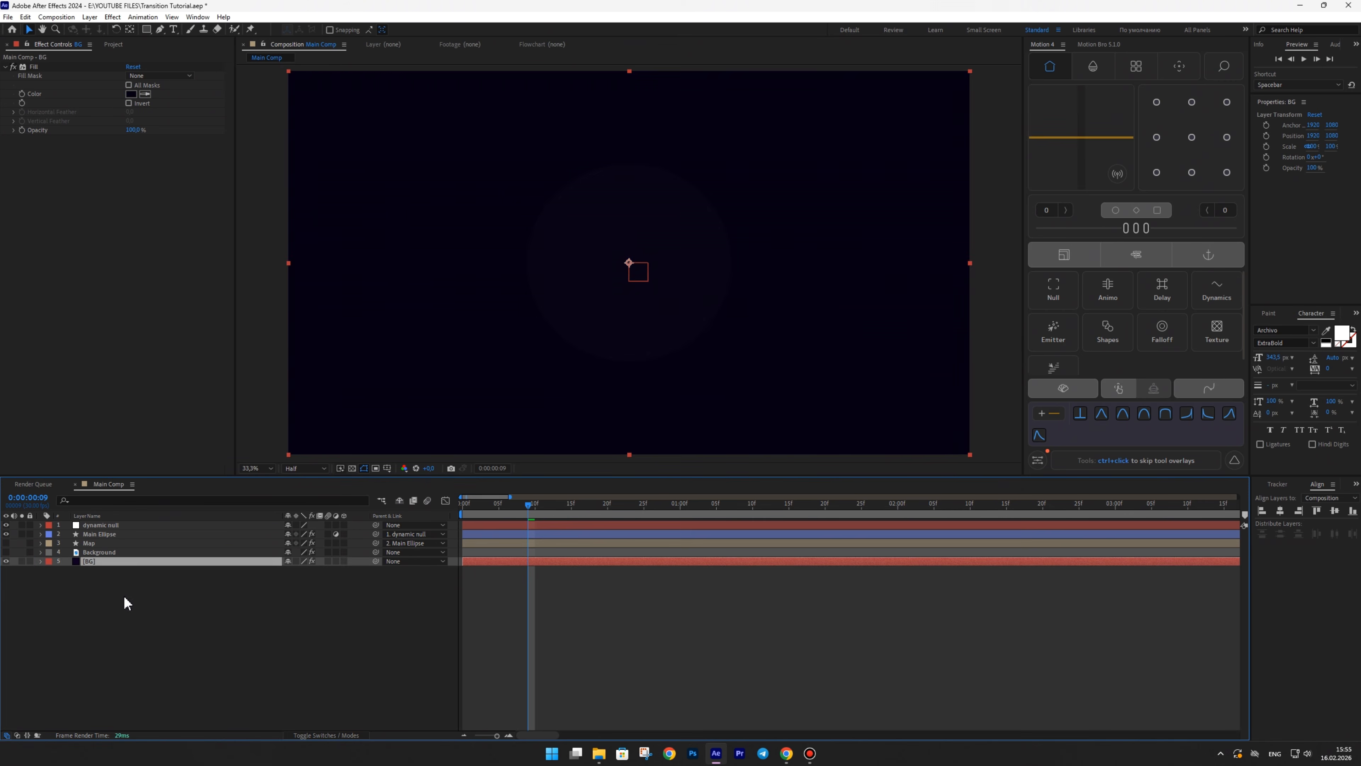
- Create an empty shape layer just above BG and add an ellipse path to it
{"action": "right_click", "coordinate": [126, 596]}
{"action": "mouse_move", "coordinate": [184, 610]}
{"action": "left_click", "coordinate": [323, 677]}
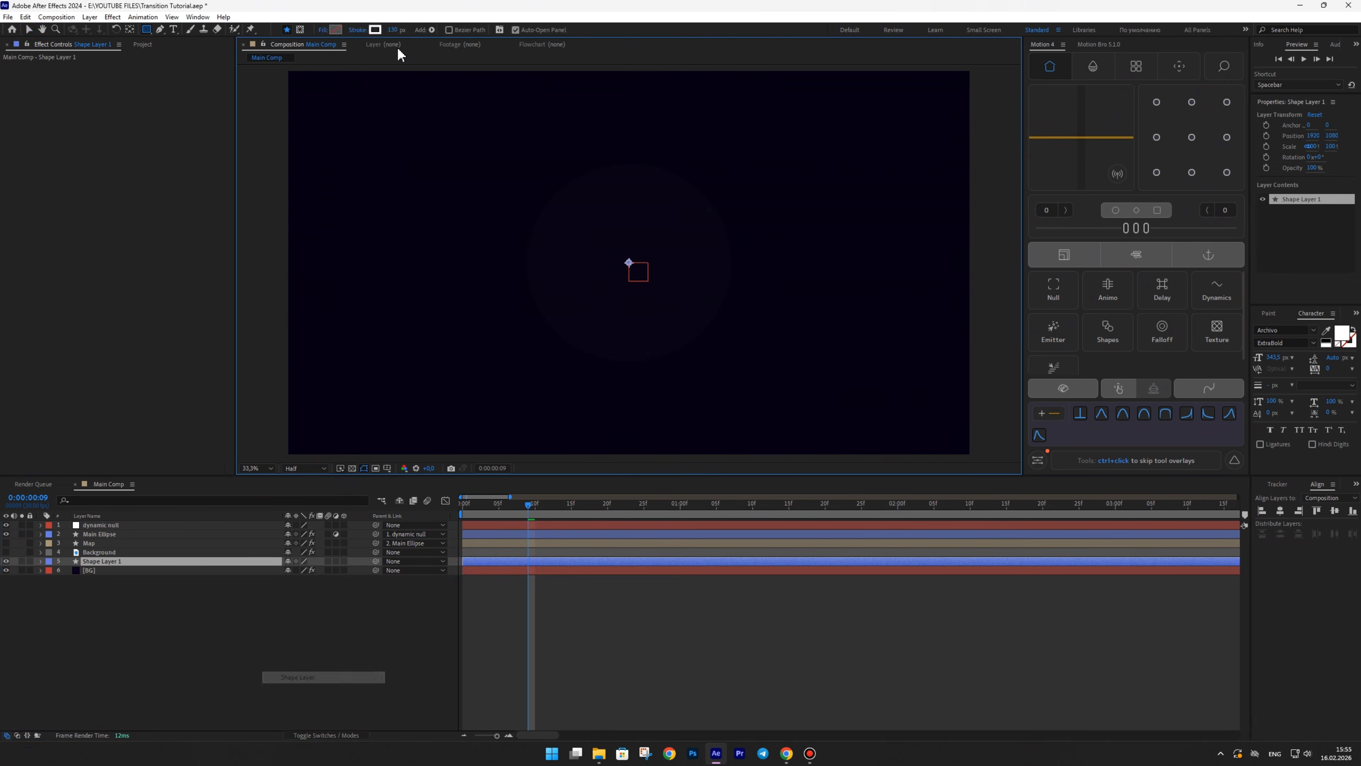
{"action": "left_click", "coordinate": [432, 30]}
{"action": "left_click", "coordinate": [466, 62]}
- Add a fill to the ellipse path in the new shape layer
{"action": "left_click", "coordinate": [433, 31]}
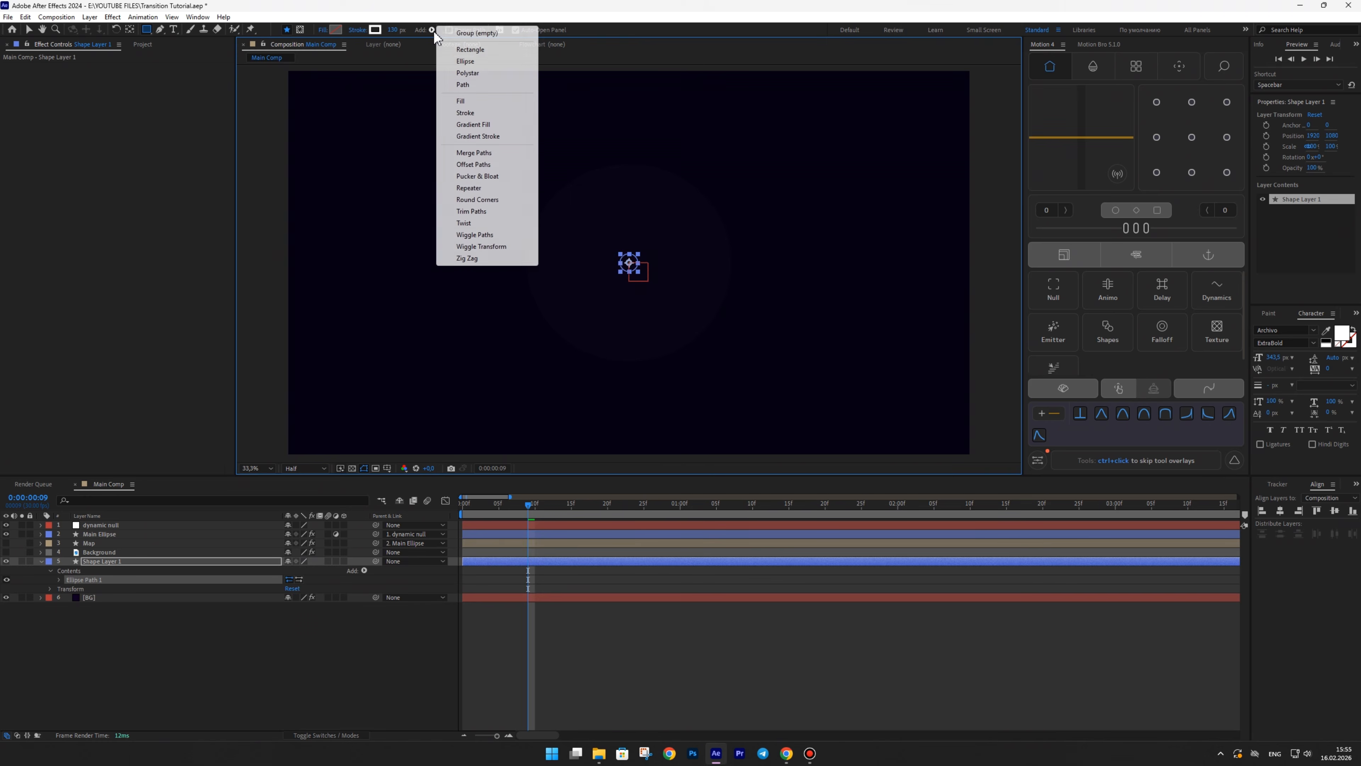
{"action": "left_click", "coordinate": [465, 102]}
{"action": "key", "text": "v"}
- Enlarge the ellipse to nearly the composition's width and move it down so only its upper part shows above the bottom edge
{"action": "scroll", "coordinate": [559, 225], "scroll_direction": "down", "scroll_amount": 2}
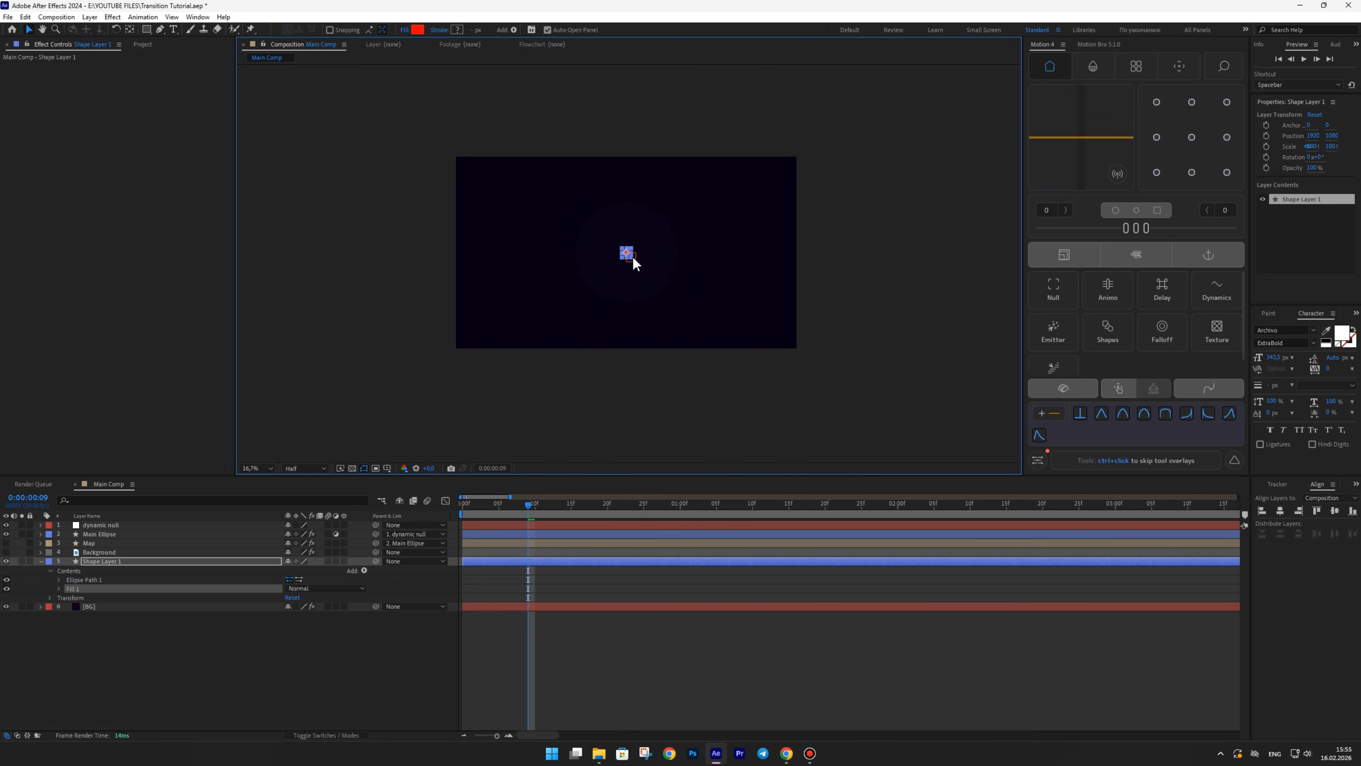
{"action": "left_click_drag", "start_coordinate": [633, 262], "coordinate": [717, 380]}
{"action": "left_click_drag", "start_coordinate": [754, 313], "coordinate": [775, 295]}
{"action": "left_click_drag", "start_coordinate": [673, 332], "coordinate": [672, 357]}
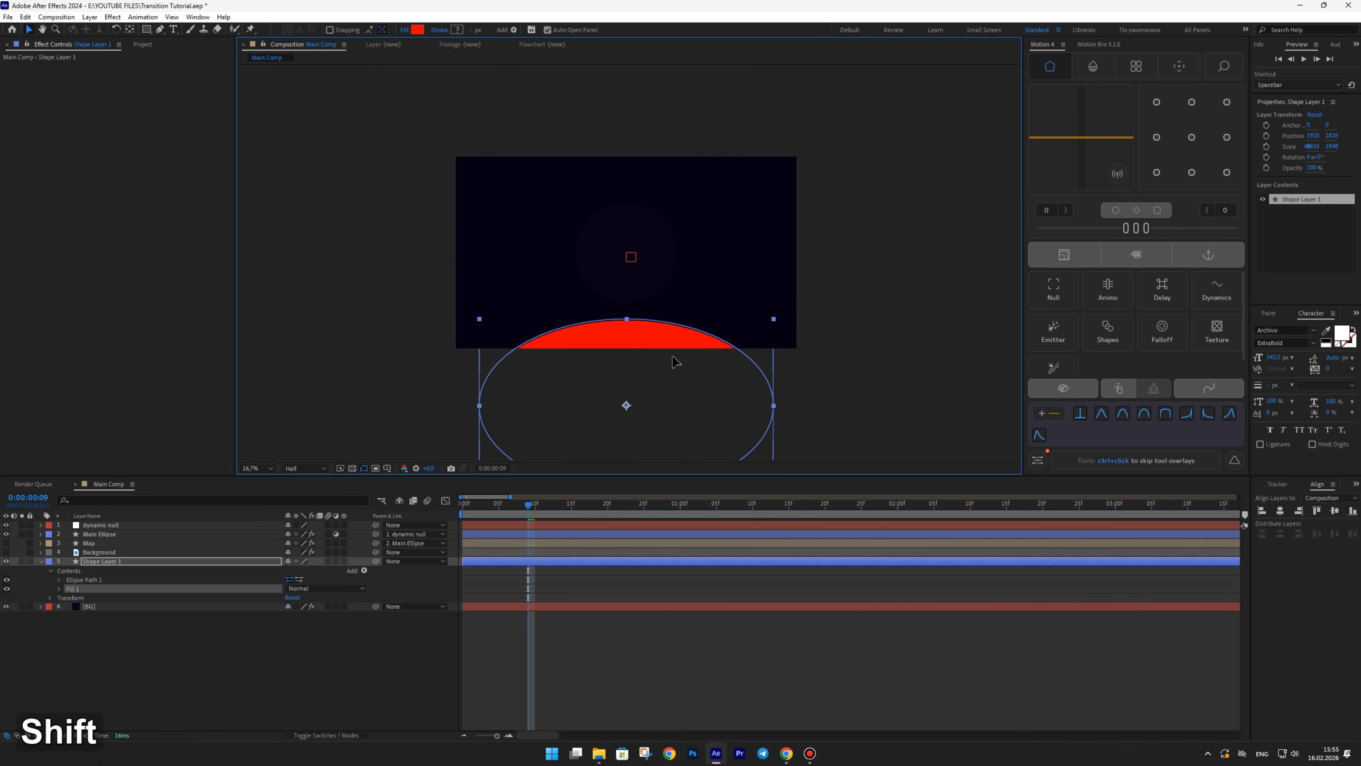
- Apply a Fill effect to the ellipse shape layer and set its colour to a dark purple
{"action": "key", "text": "ctrl+space"}
{"action": "left_click", "coordinate": [582, 345]}
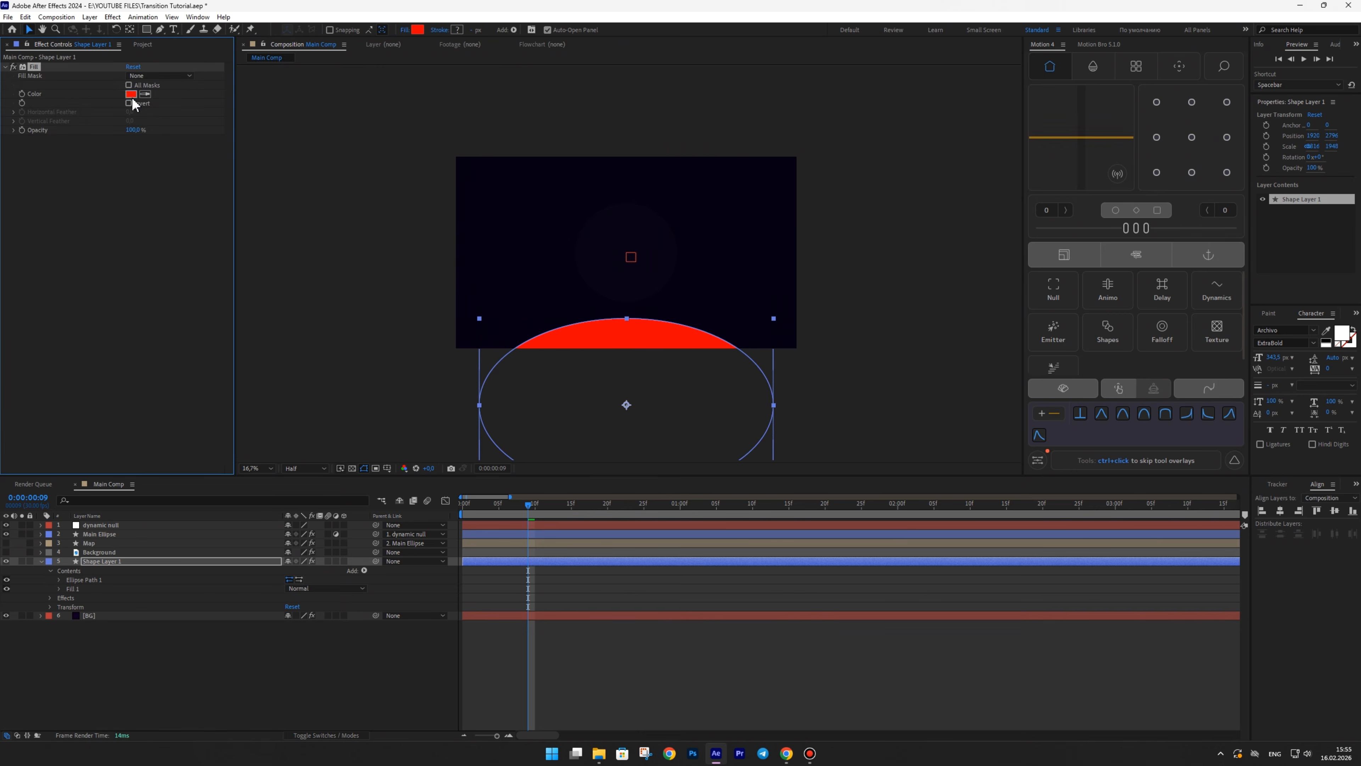
{"action": "left_click", "coordinate": [132, 94]}
{"action": "left_click_drag", "start_coordinate": [873, 395], "coordinate": [867, 441]}
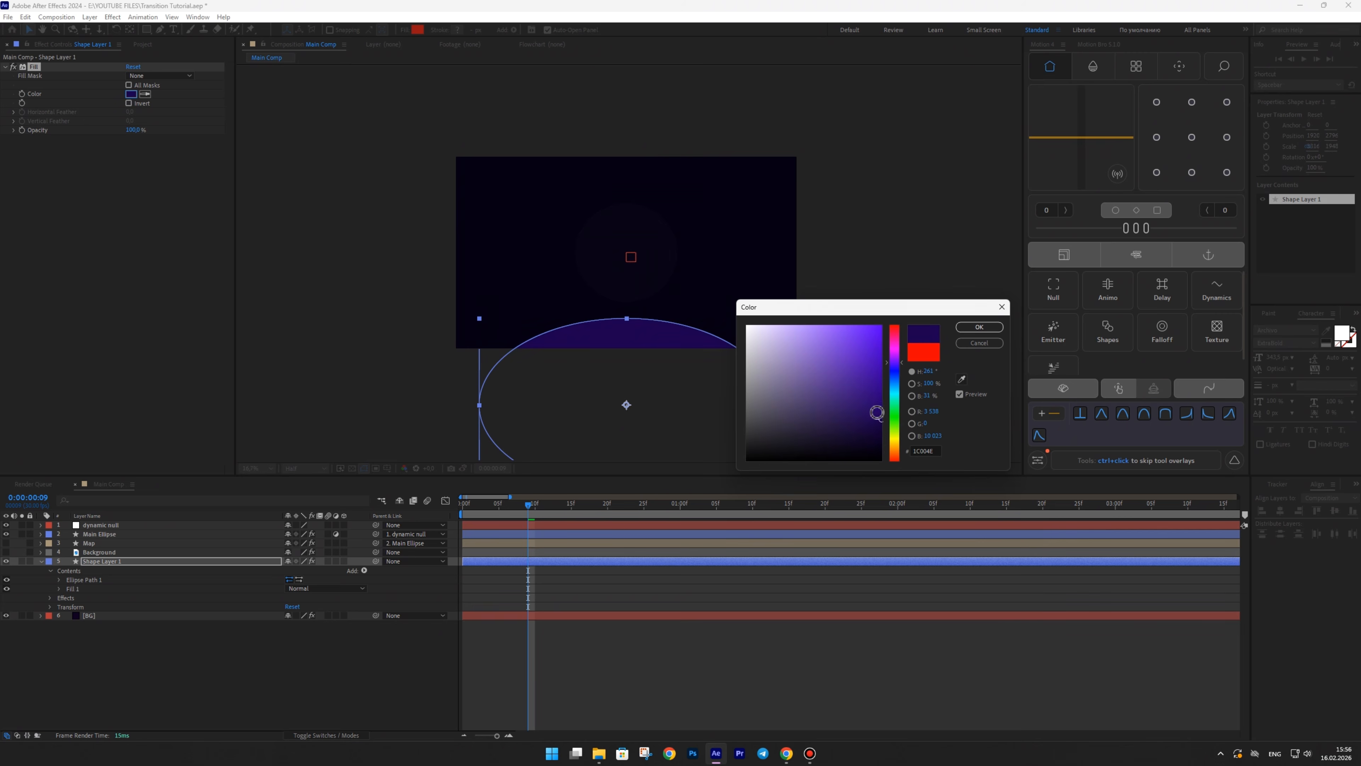
{"action": "key", "text": "Return"}
- Apply Fast Box Blur to the ellipse shape layer and widen the ellipse slightly beyond both sides of the composition
{"action": "key", "text": "ctrl+space"}
{"action": "left_click", "coordinate": [43, 215]}
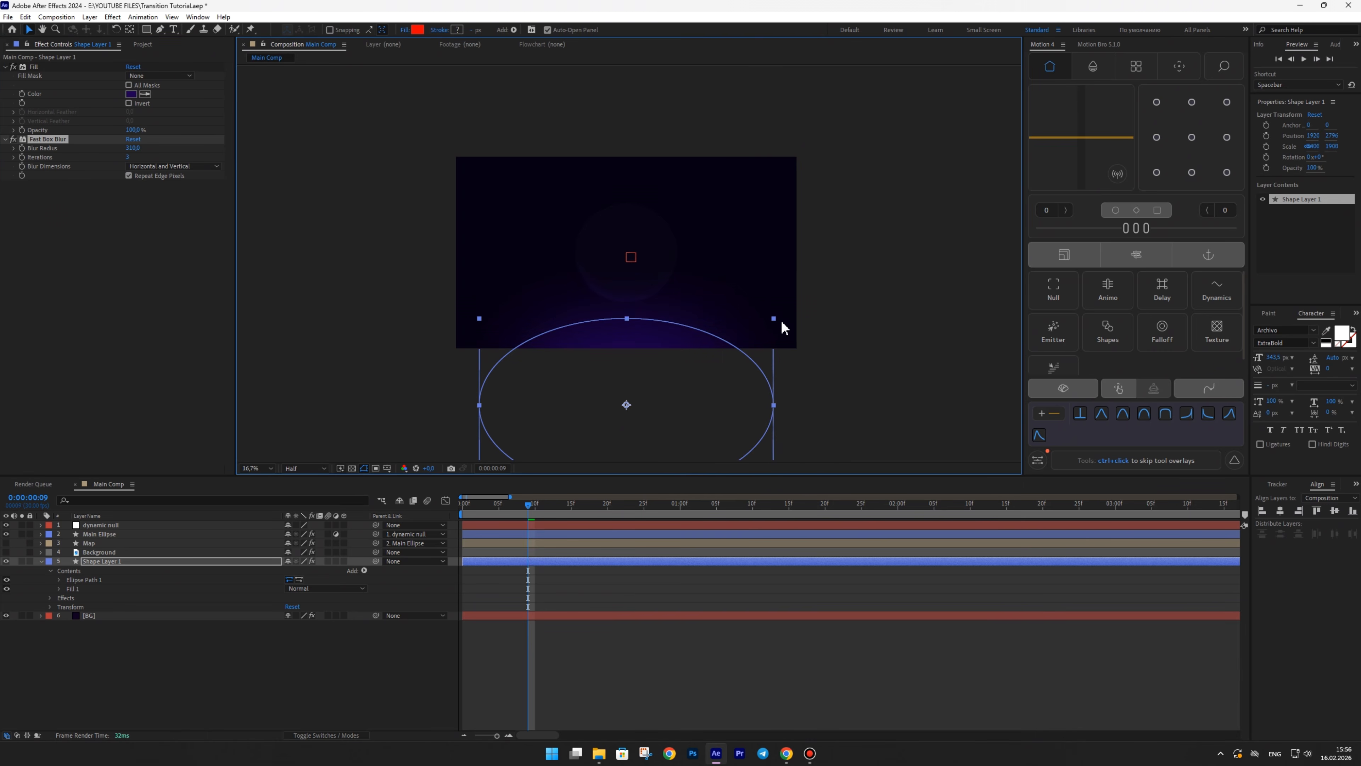
{"action": "left_click_drag", "start_coordinate": [775, 319], "coordinate": [809, 328]}
{"action": "key", "text": "shift+slash"}
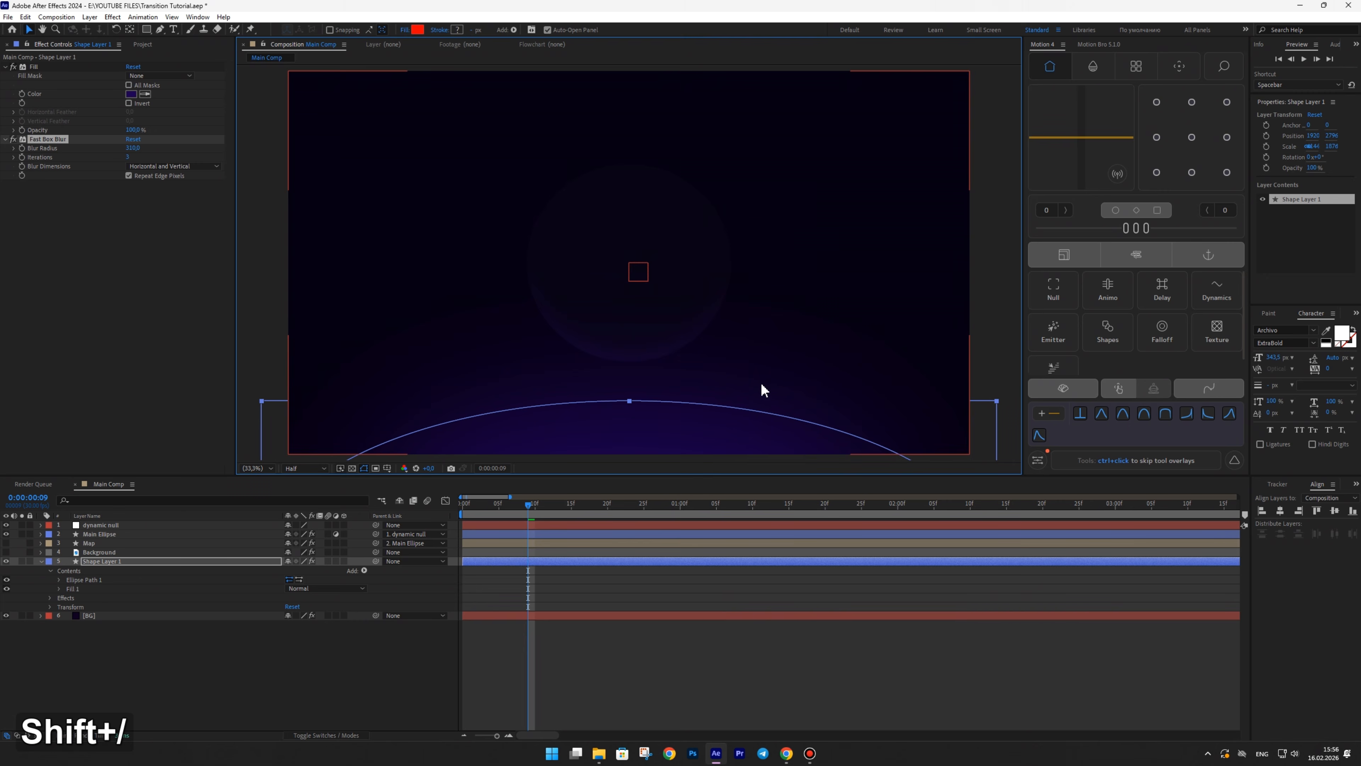
{"action": "left_click_drag", "start_coordinate": [705, 435], "coordinate": [704, 431]}
{"action": "left_click", "coordinate": [985, 322]}
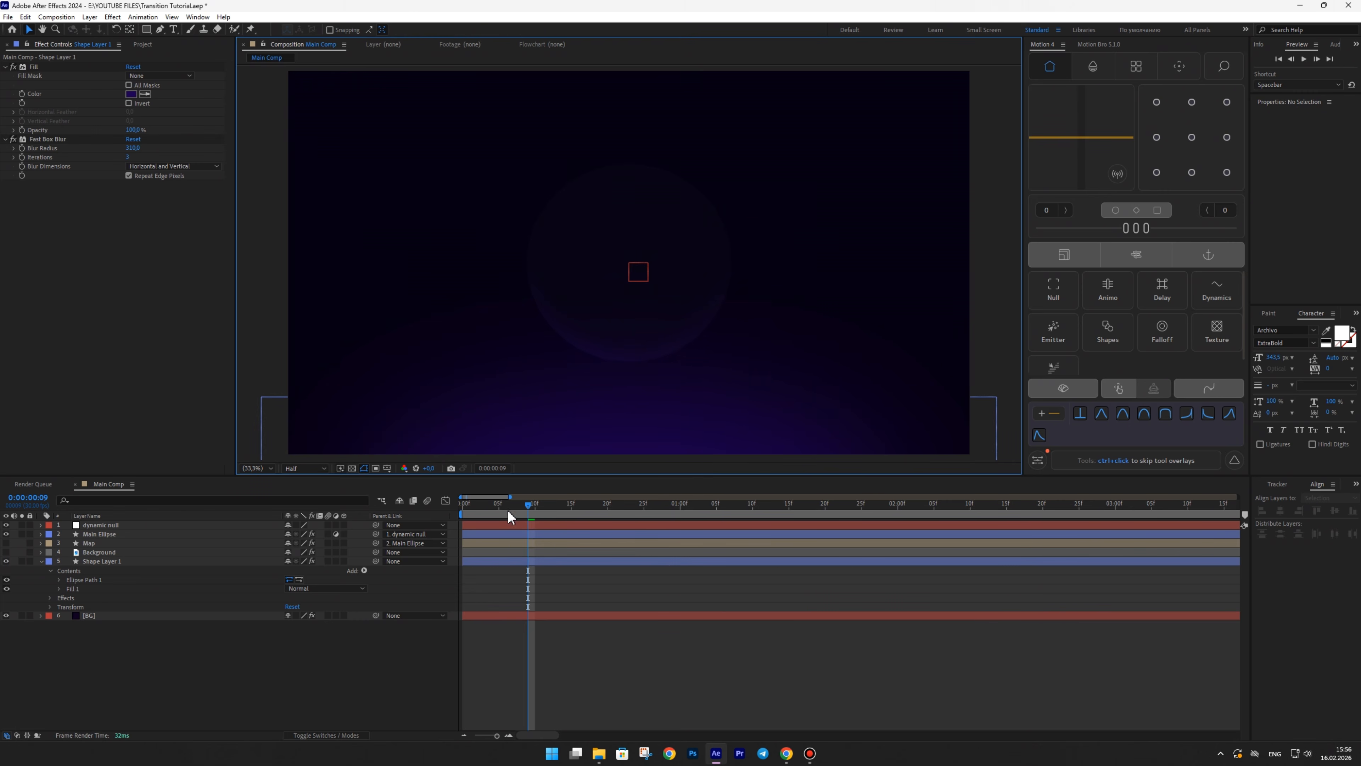
{"action": "left_click", "coordinate": [514, 504]}
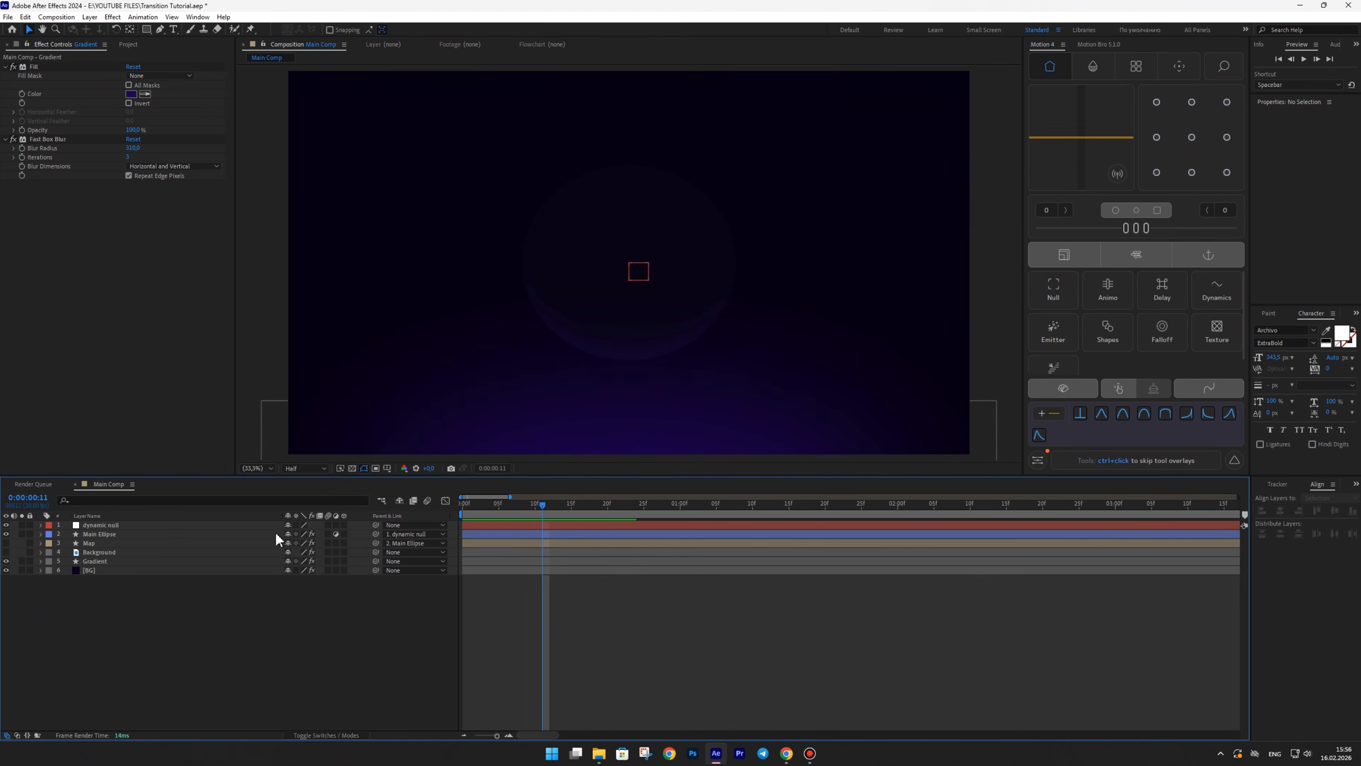
- Duplicate the Map layer, move the copy above Main Ellipse and rename it Stroke
{"action": "left_click", "coordinate": [89, 543]}
{"action": "key", "text": "ctrl+d"}
{"action": "left_click_drag", "start_coordinate": [91, 545], "coordinate": [96, 532]}
{"action": "key", "text": "Return"}
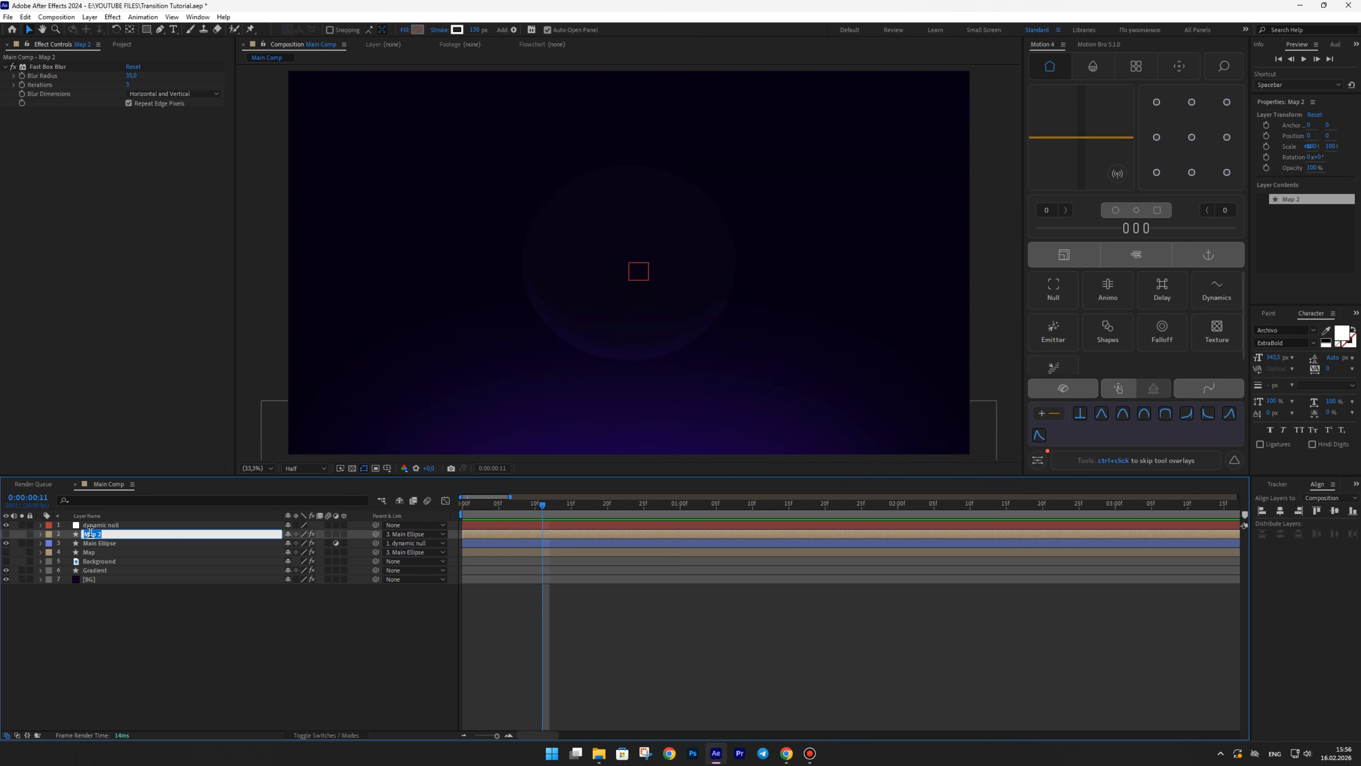
{"action": "type", "text": "Stroke"}
{"action": "key", "text": "Return"}
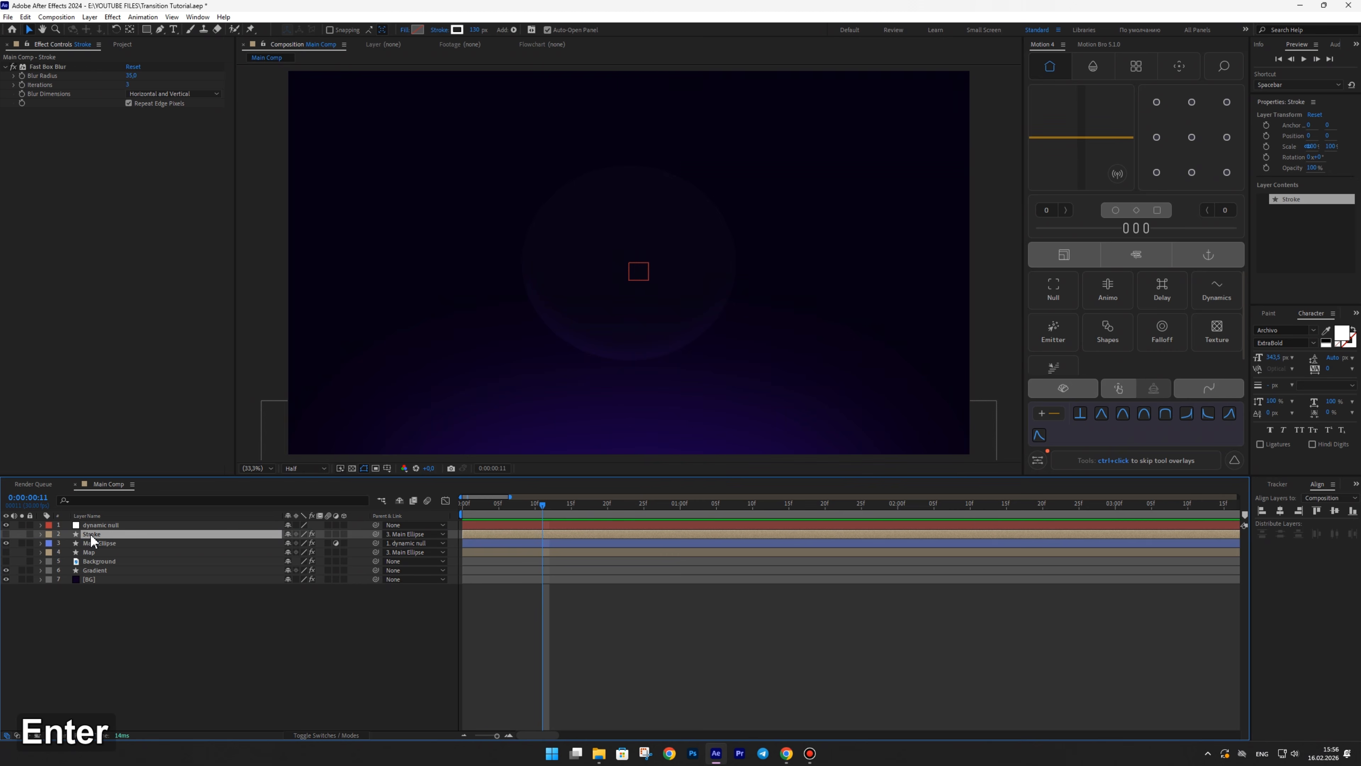
- Give the Stroke layer a purple label and turn on its visibility
{"action": "left_click", "coordinate": [49, 534]}
{"action": "left_click", "coordinate": [81, 451]}
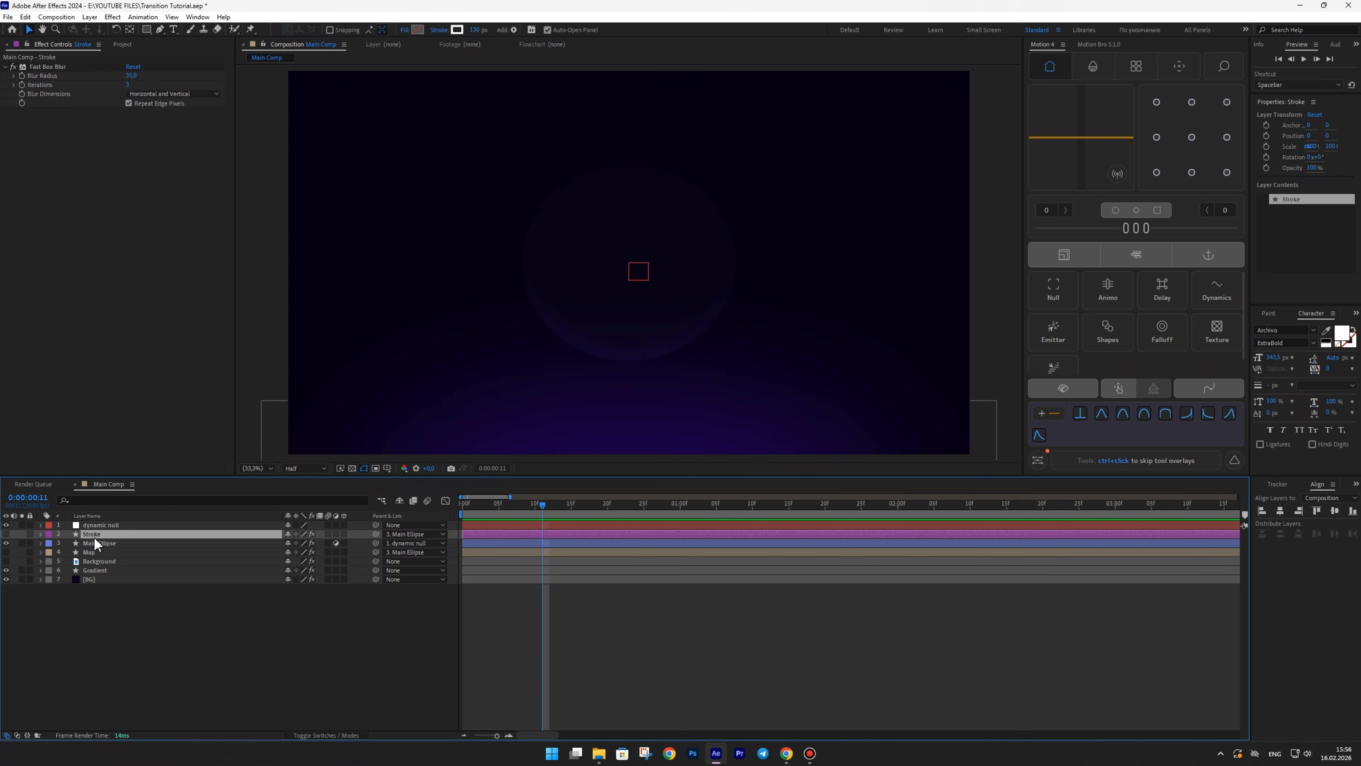
{"action": "left_click", "coordinate": [6, 534]}
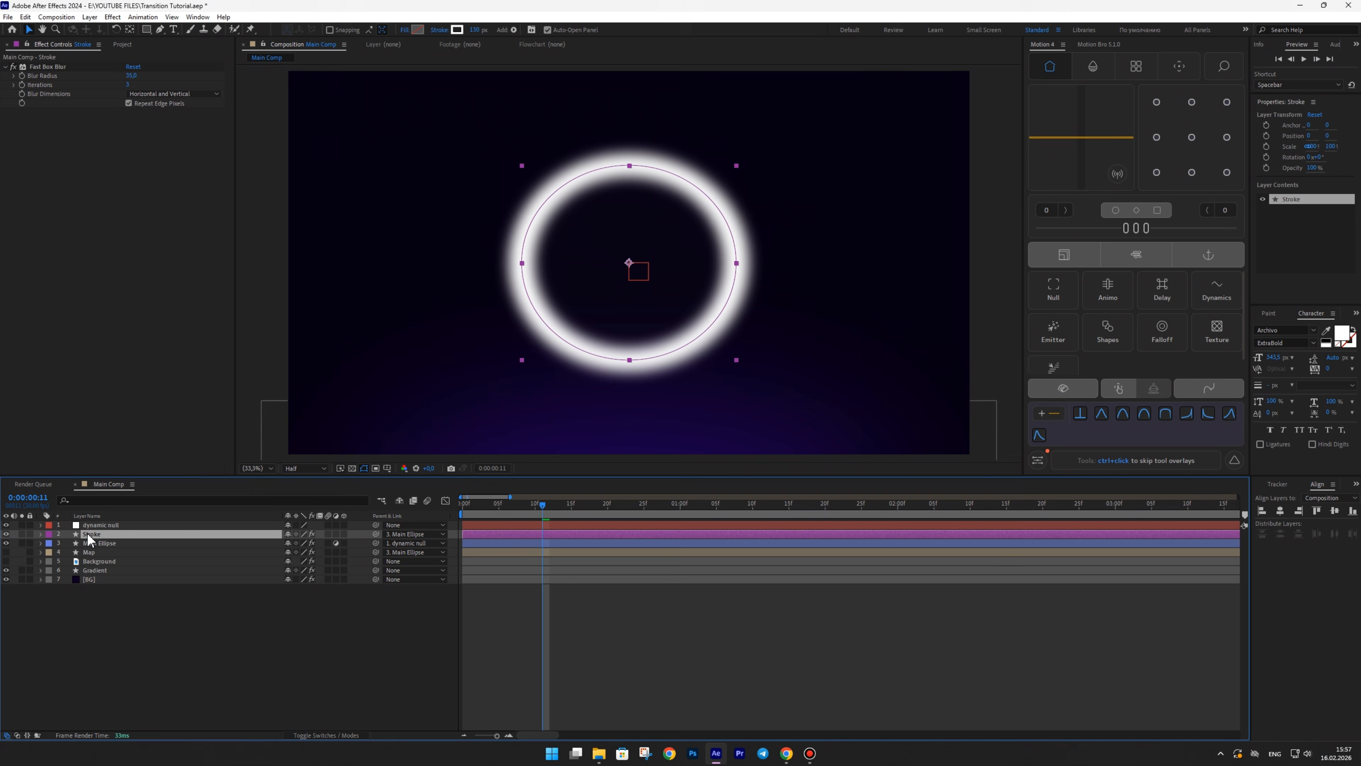
- Reduce the Stroke layer's stroke width to a thin outline and set its Fast Box Blur radius to 2
{"action": "left_click", "coordinate": [476, 30]}
{"action": "type", "text": "8"}
{"action": "key", "text": "Return"}
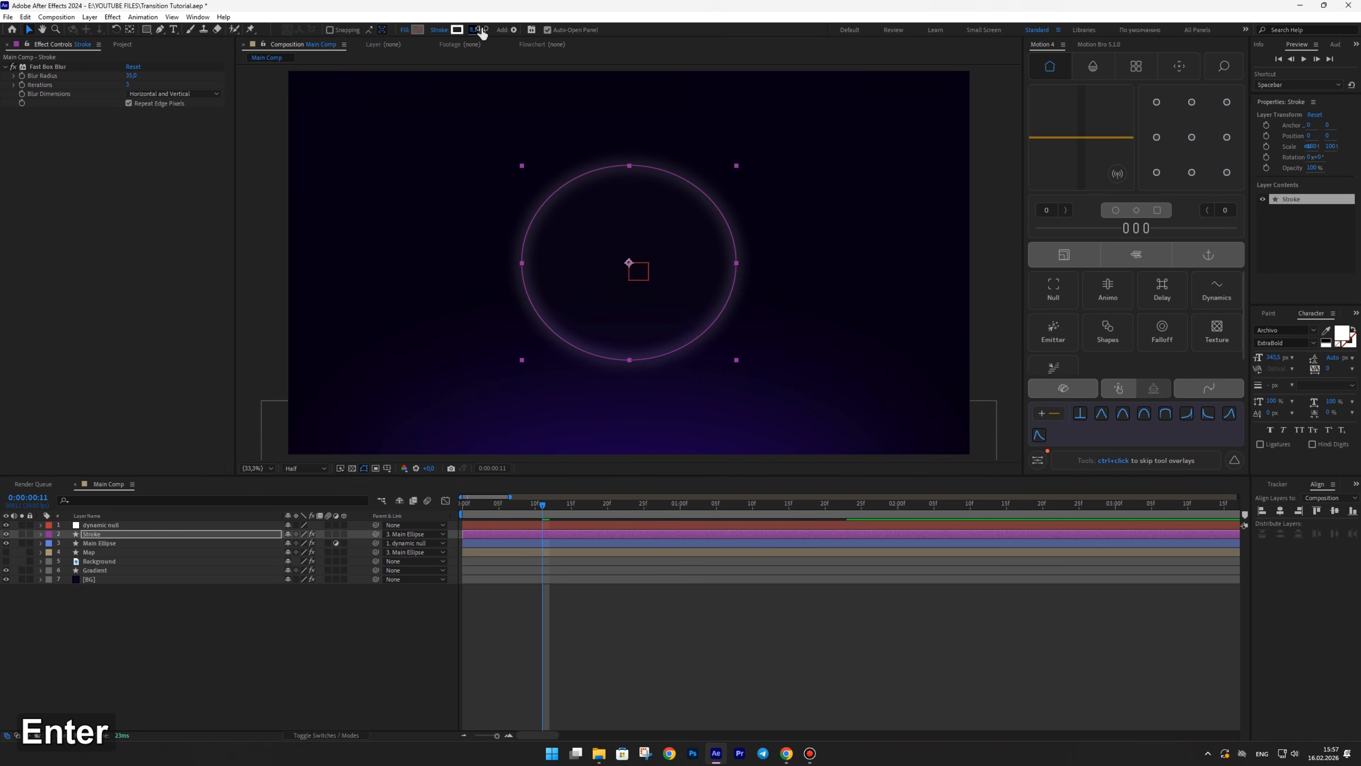
{"action": "left_click", "coordinate": [131, 76]}
{"action": "type", "text": "2"}
{"action": "key", "text": "Return"}
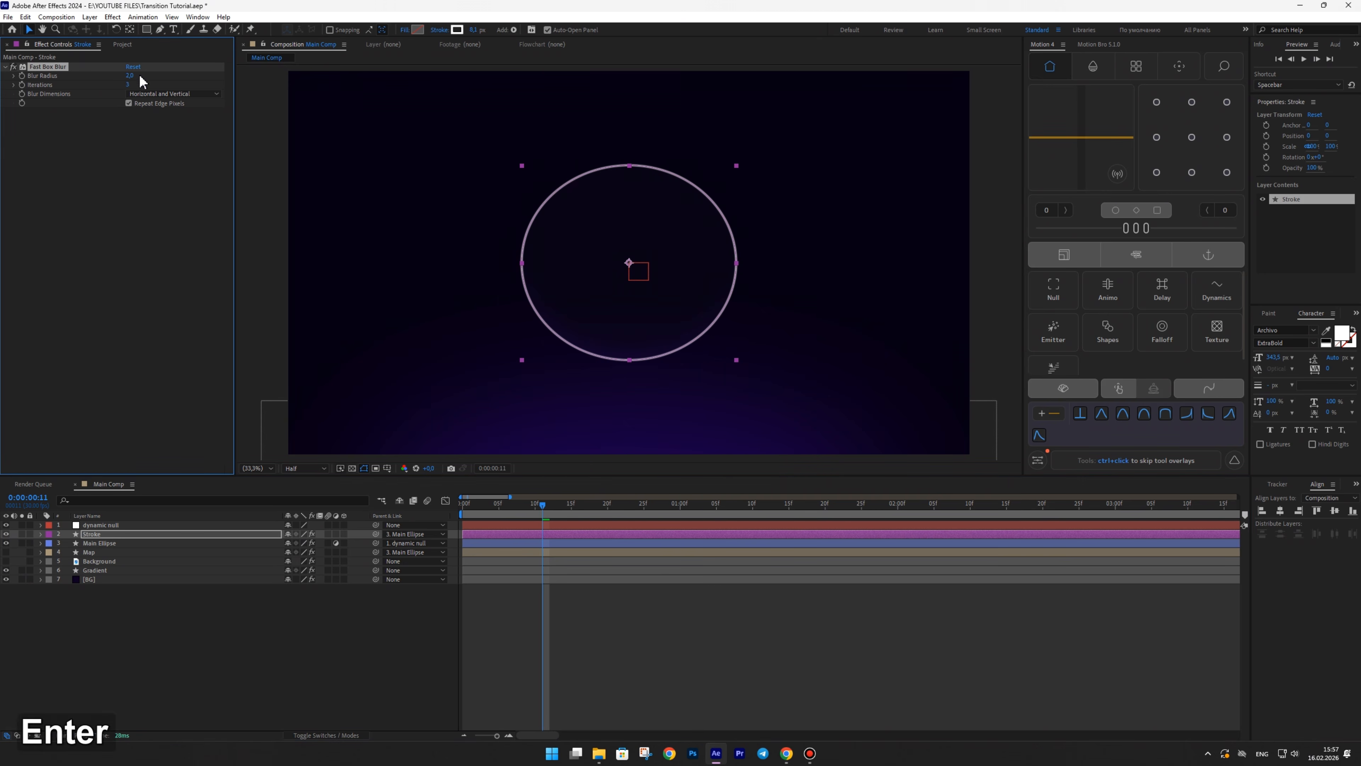
- Apply a Fill effect with the white colour FFFFFF to the Stroke layer
{"action": "key", "text": "ctrl+space"}
{"action": "type", "text": "fill"}
{"action": "key", "text": "Return"}
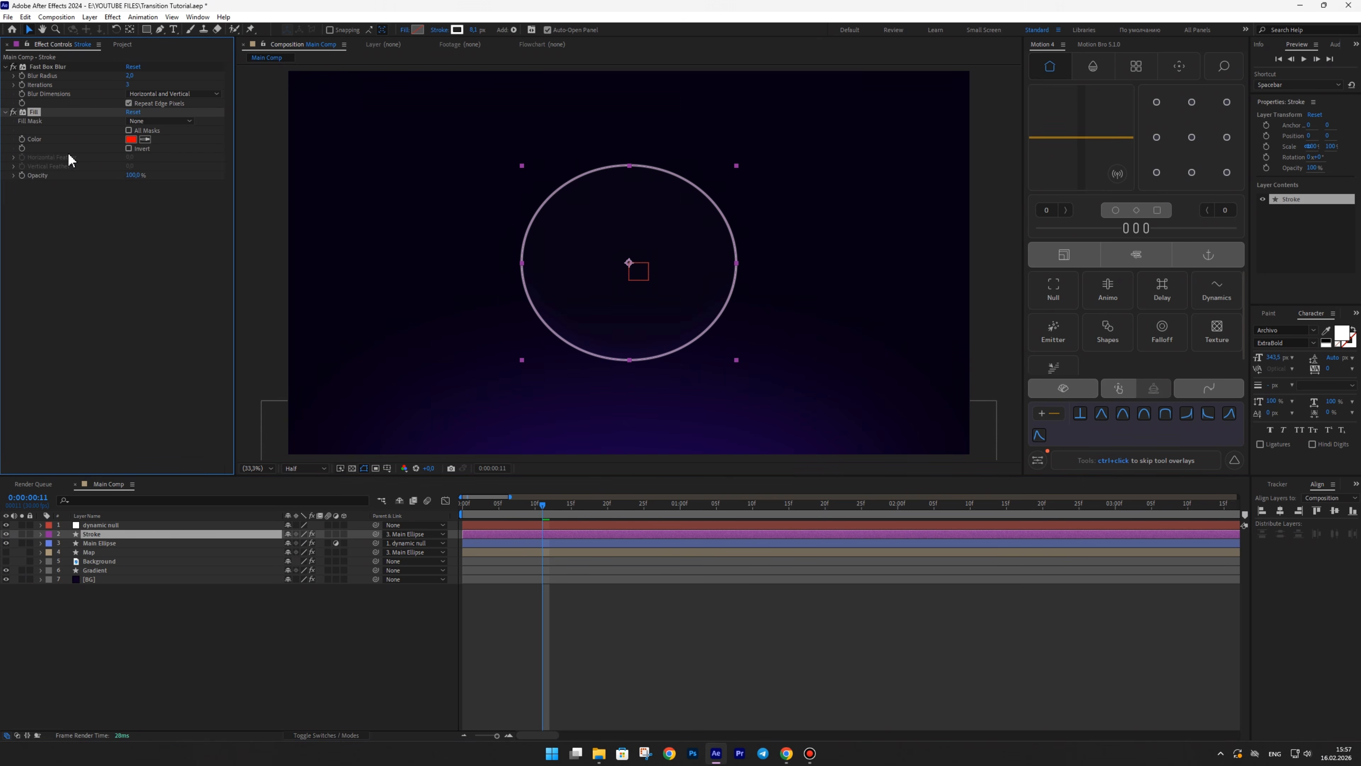
{"action": "left_click", "coordinate": [131, 139]}
{"action": "type", "text": "ffffff"}
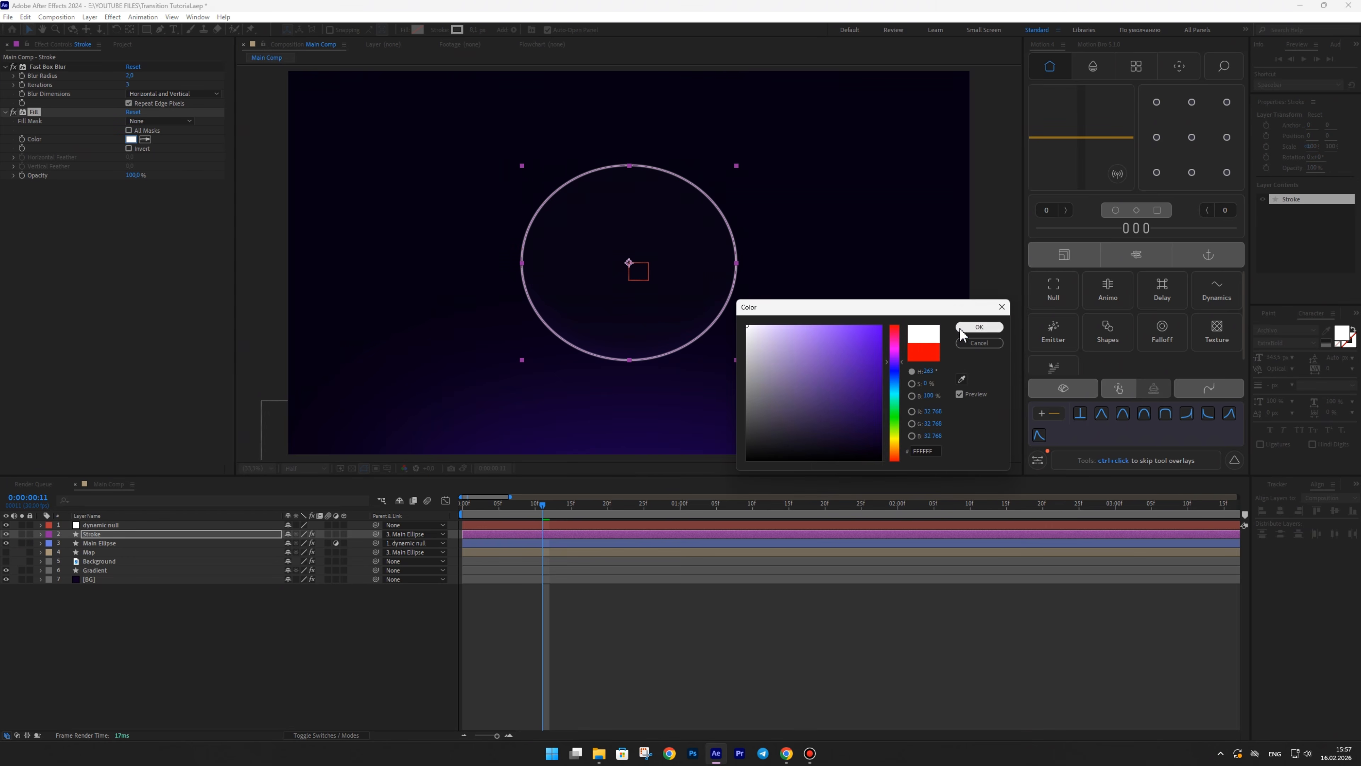
{"action": "key", "text": "Return"}
- Apply Set Matte to the Stroke layer and take the matte from the Main Ellipse layer
{"action": "key", "text": "ctrl+space"}
{"action": "type", "text": "set matte"}
{"action": "key", "text": "Return"}
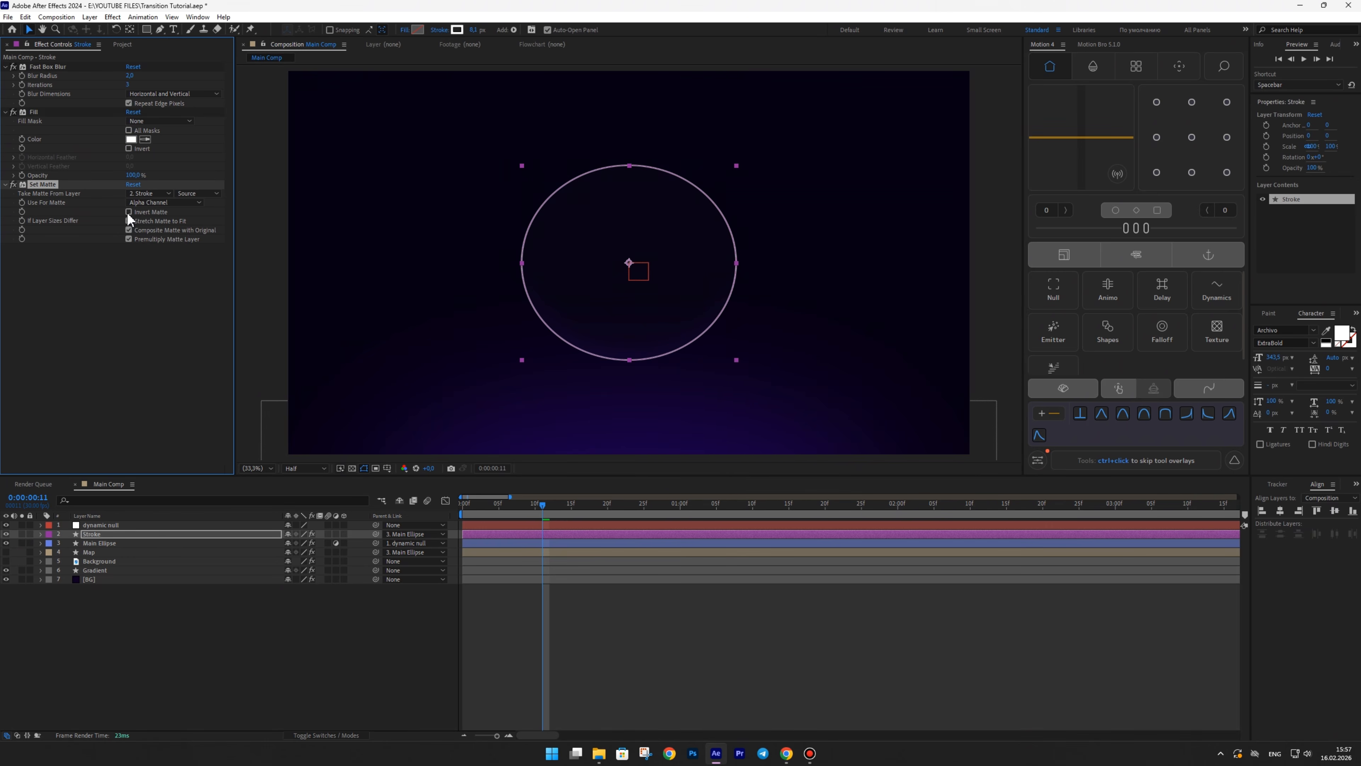
{"action": "left_click", "coordinate": [144, 194]}
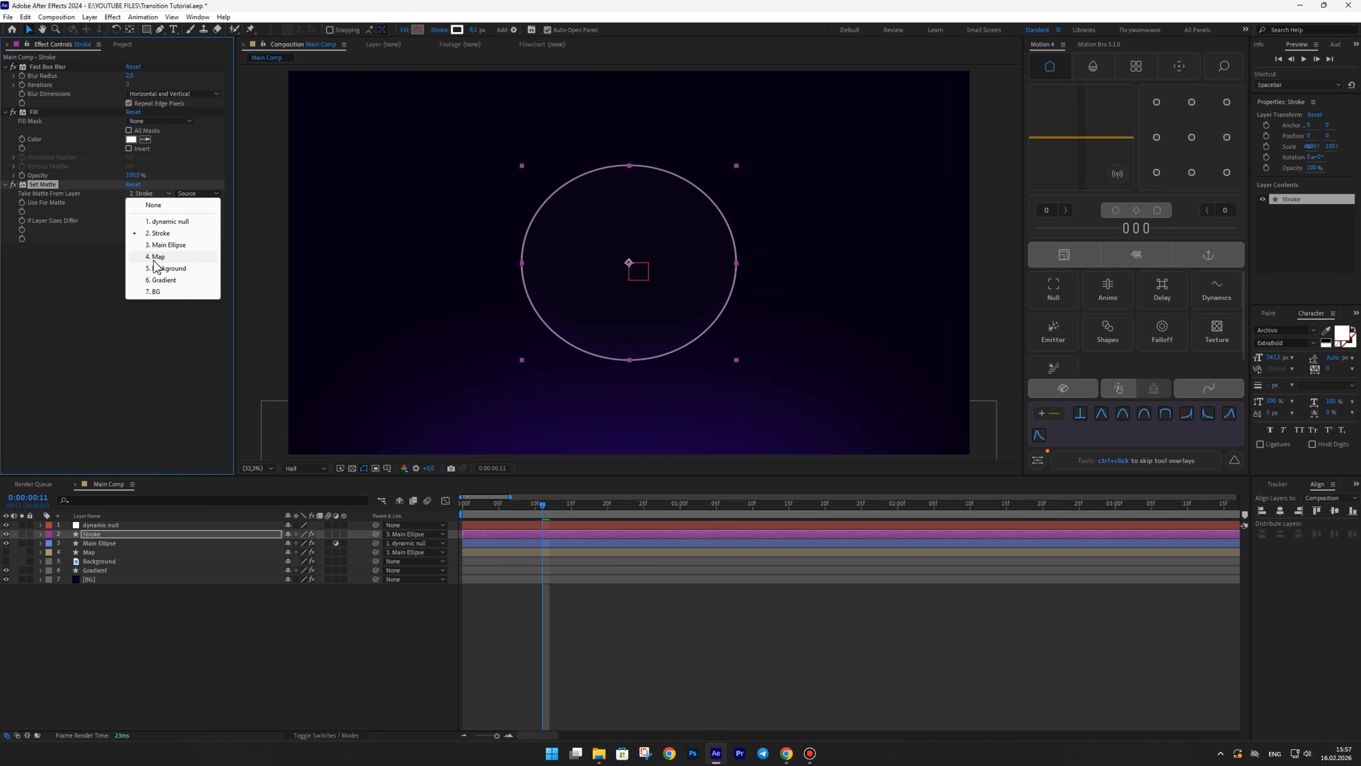
{"action": "left_click", "coordinate": [160, 245]}
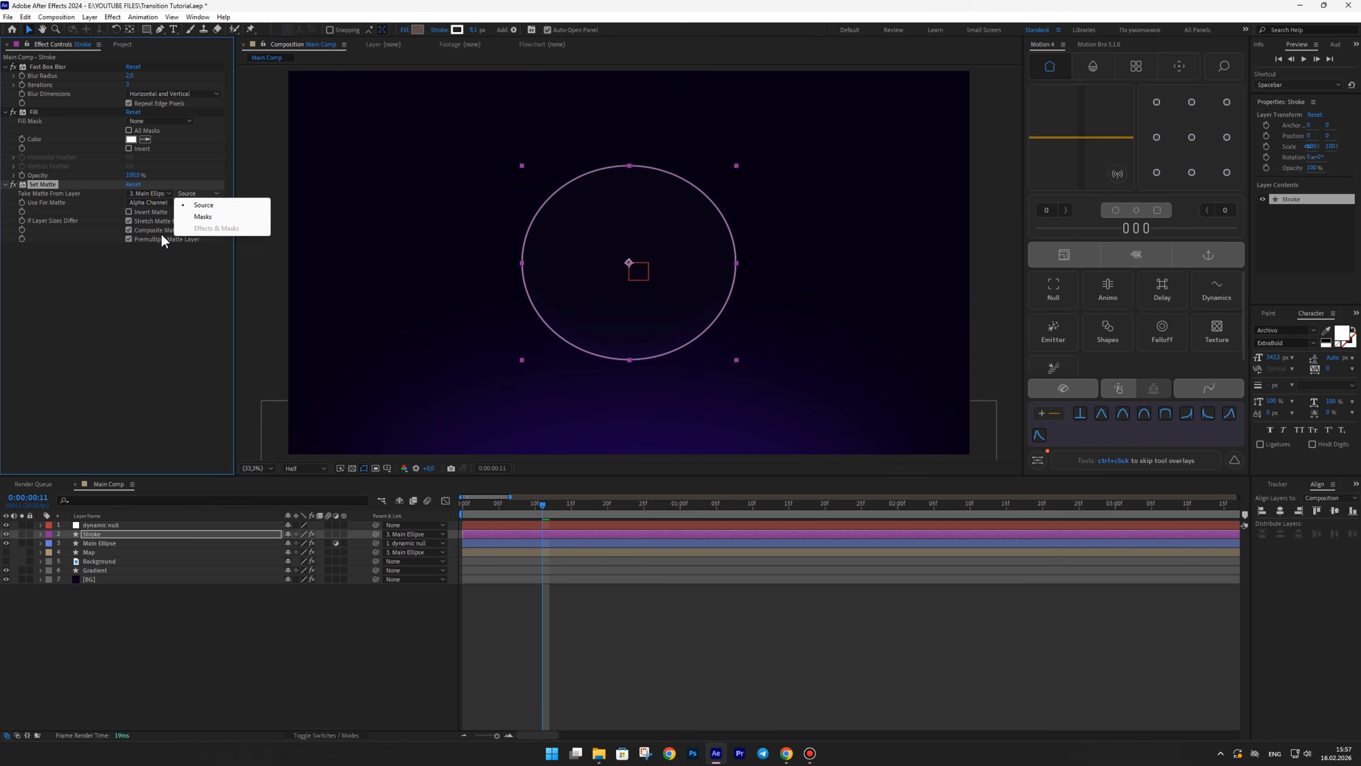
{"action": "left_click_drag", "start_coordinate": [542, 505], "coordinate": [574, 506]}
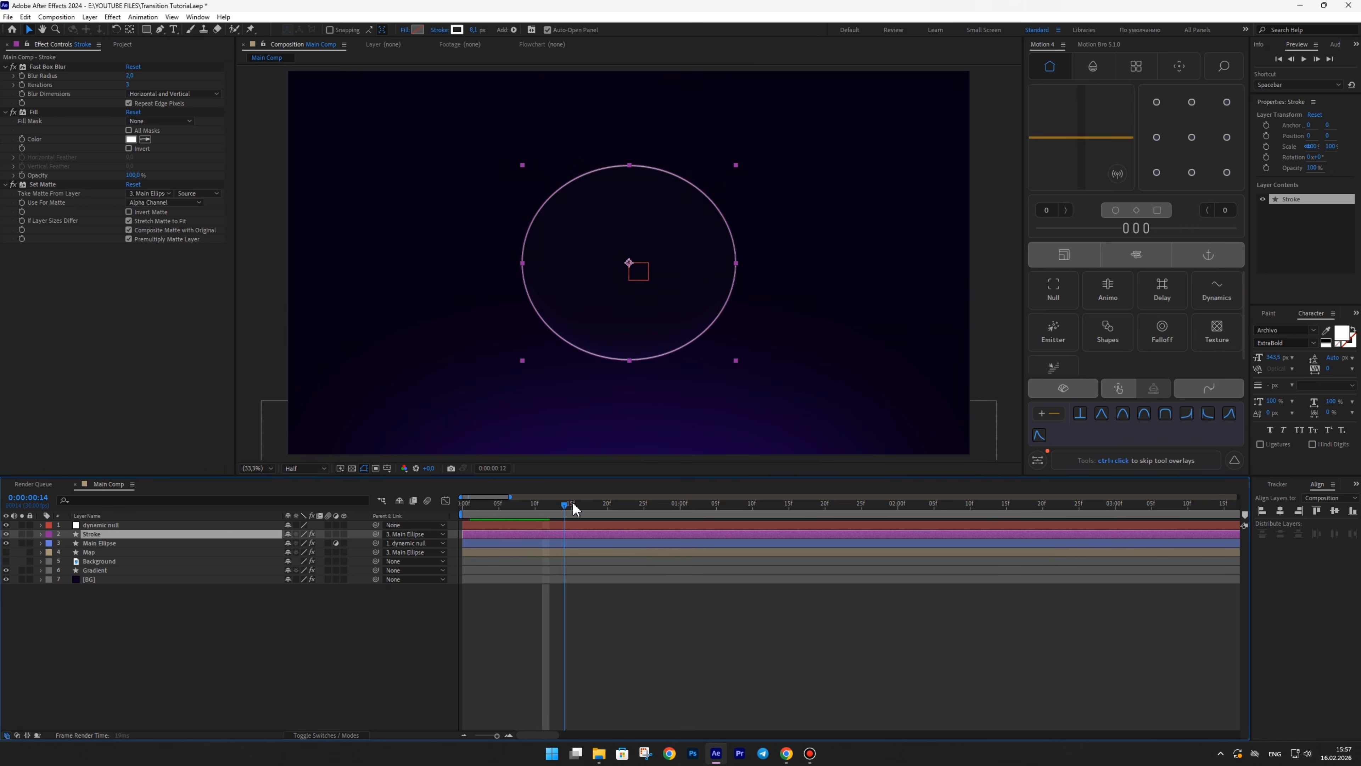
- Set the Stroke layer's opacity to 15% and preview the animation with nothing selected
{"action": "key", "text": "t"}
{"action": "left_click", "coordinate": [288, 543]}
{"action": "type", "text": "15"}
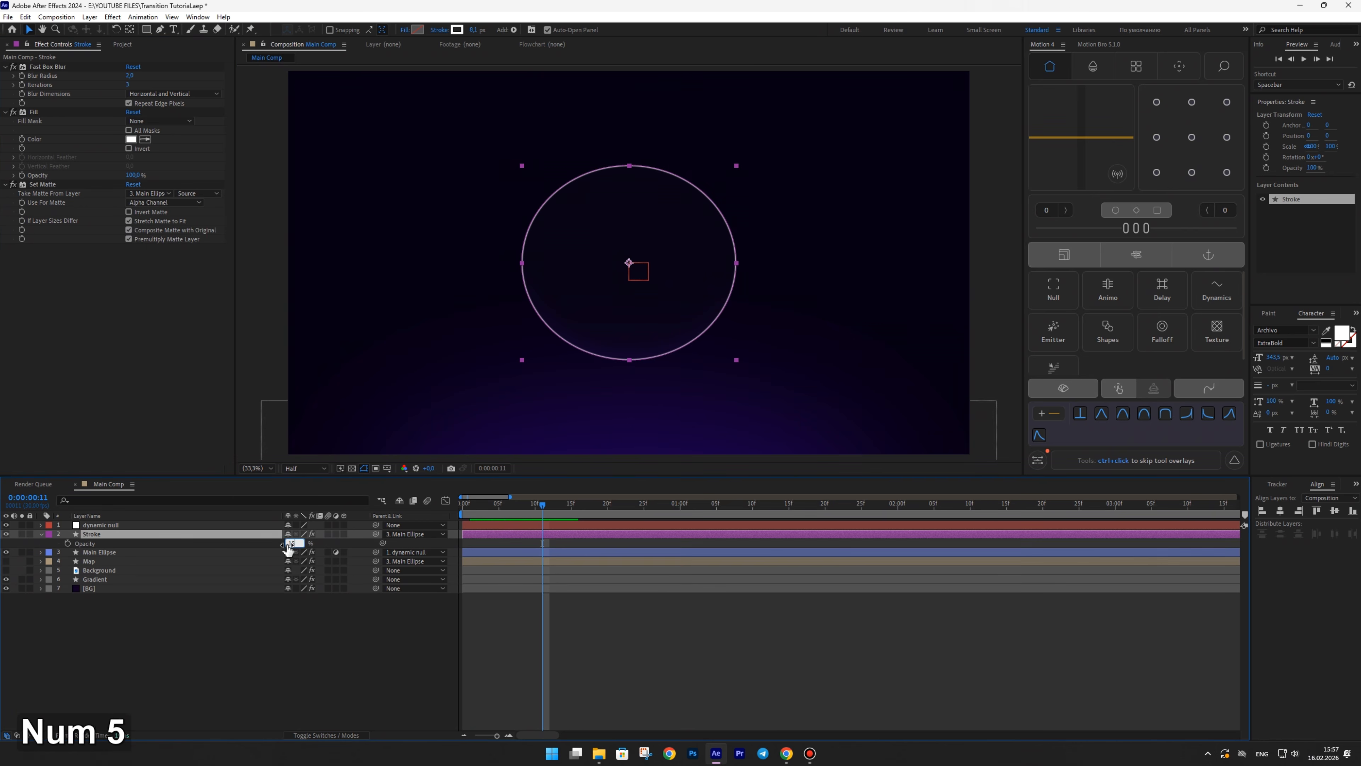
{"action": "key", "text": "Return"}
{"action": "left_click", "coordinate": [358, 650]}
{"action": "key", "text": "space"}
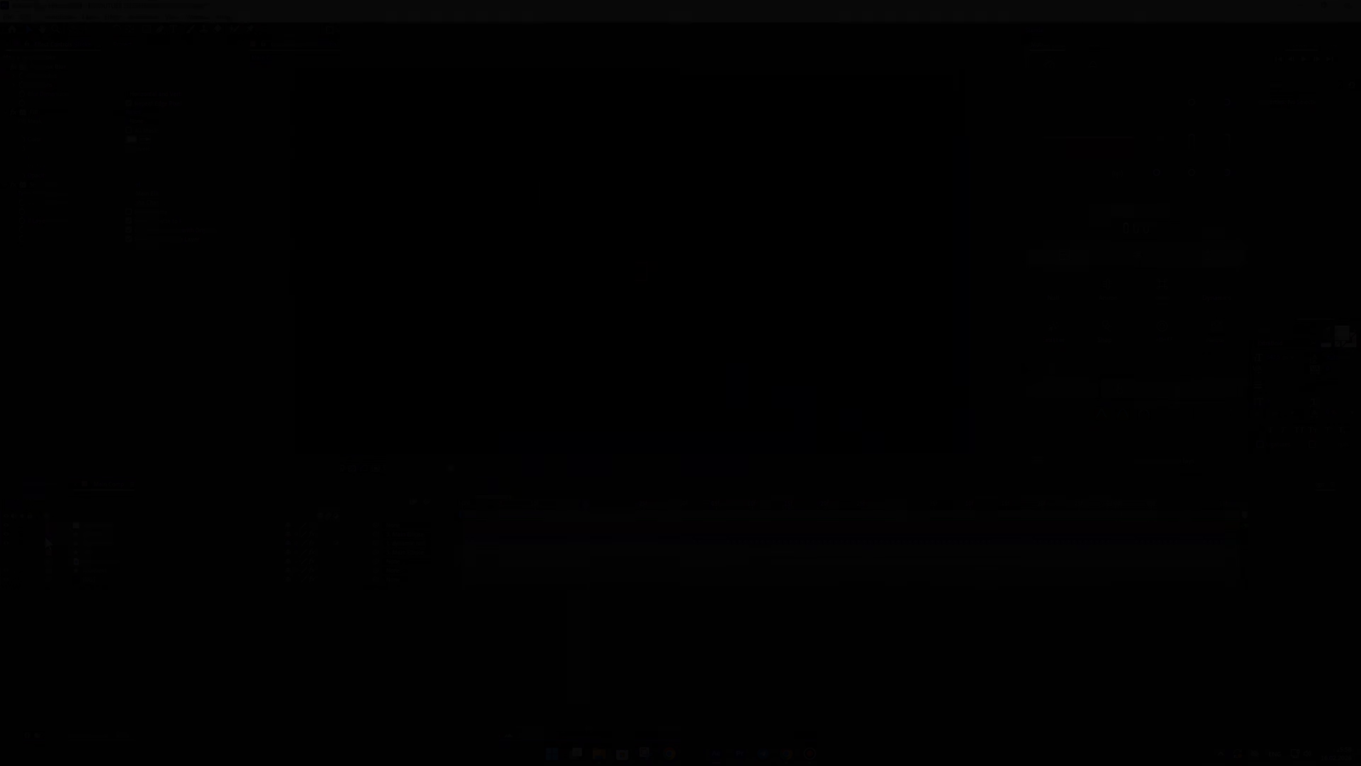
- Duplicate the Stroke layer, rename the copy Edge Glow 01 and set its opacity to 100%
{"action": "key", "text": "ctrl+d"}
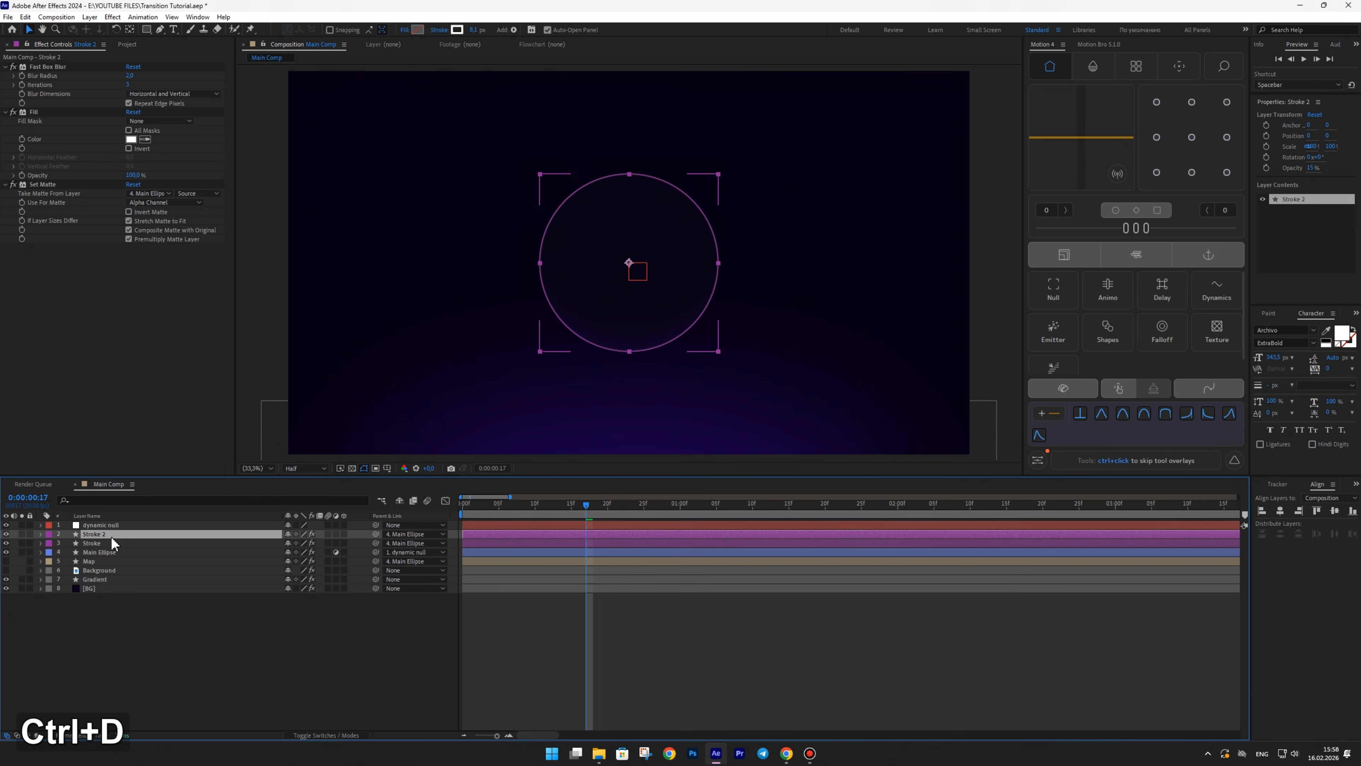
{"action": "key", "text": "Return"}
{"action": "type", "text": "Edge Glow 01"}
{"action": "key", "text": "Return"}
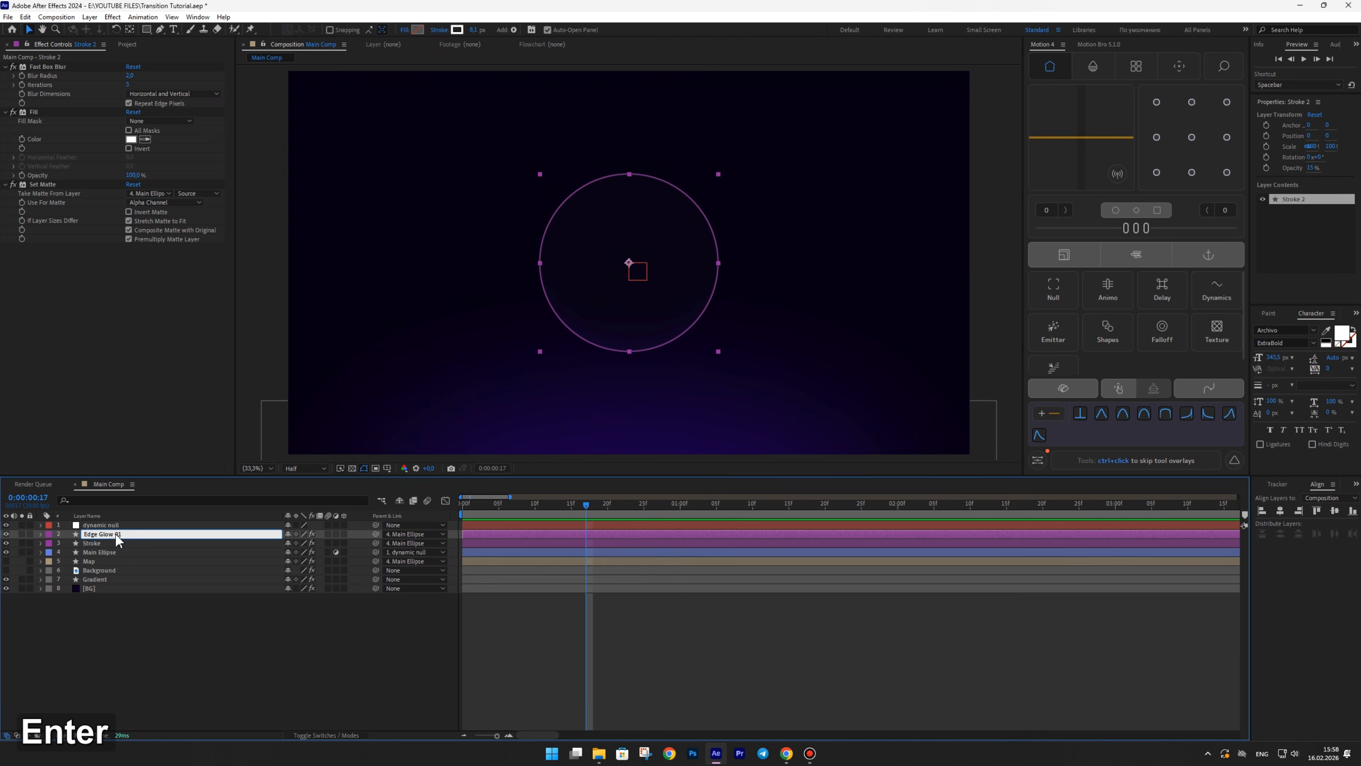
{"action": "key", "text": "t"}
{"action": "left_click", "coordinate": [289, 543]}
{"action": "type", "text": "100"}
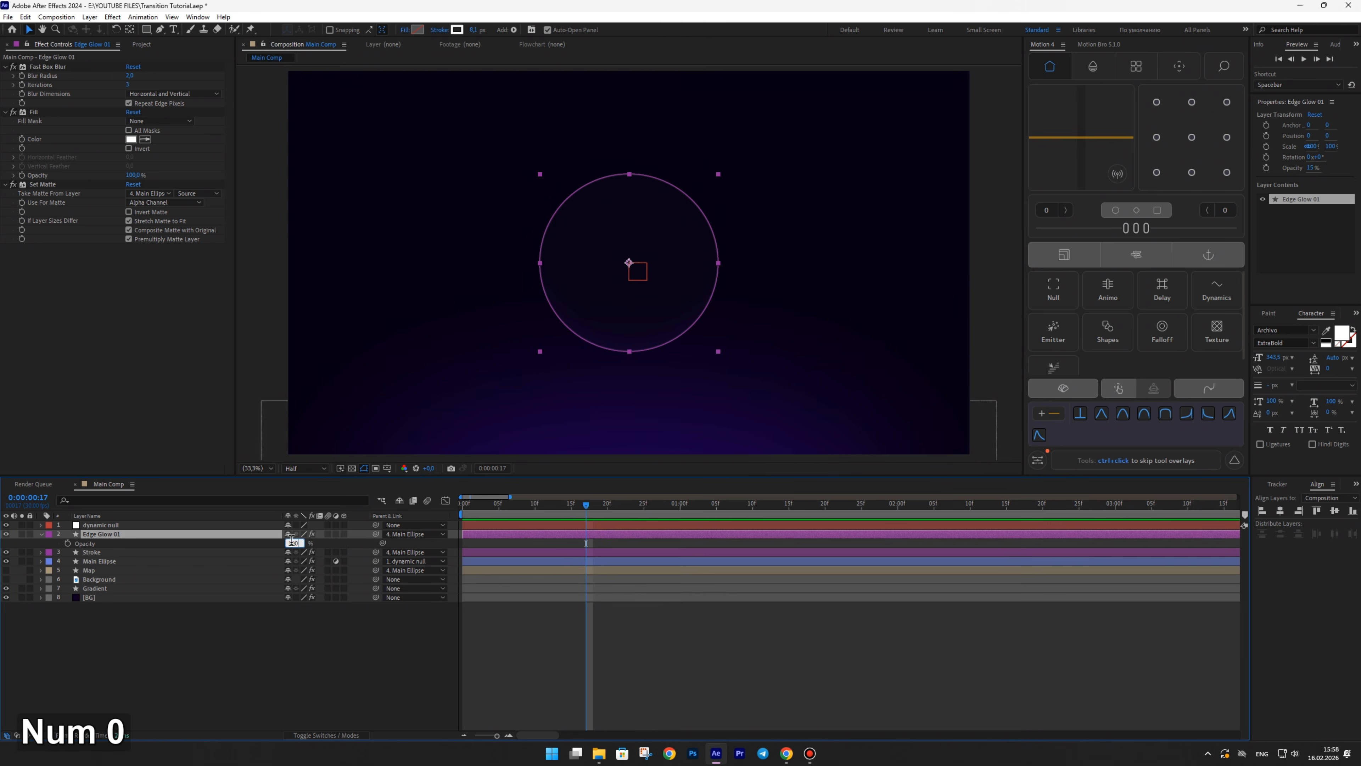
{"action": "key", "text": "Return"}
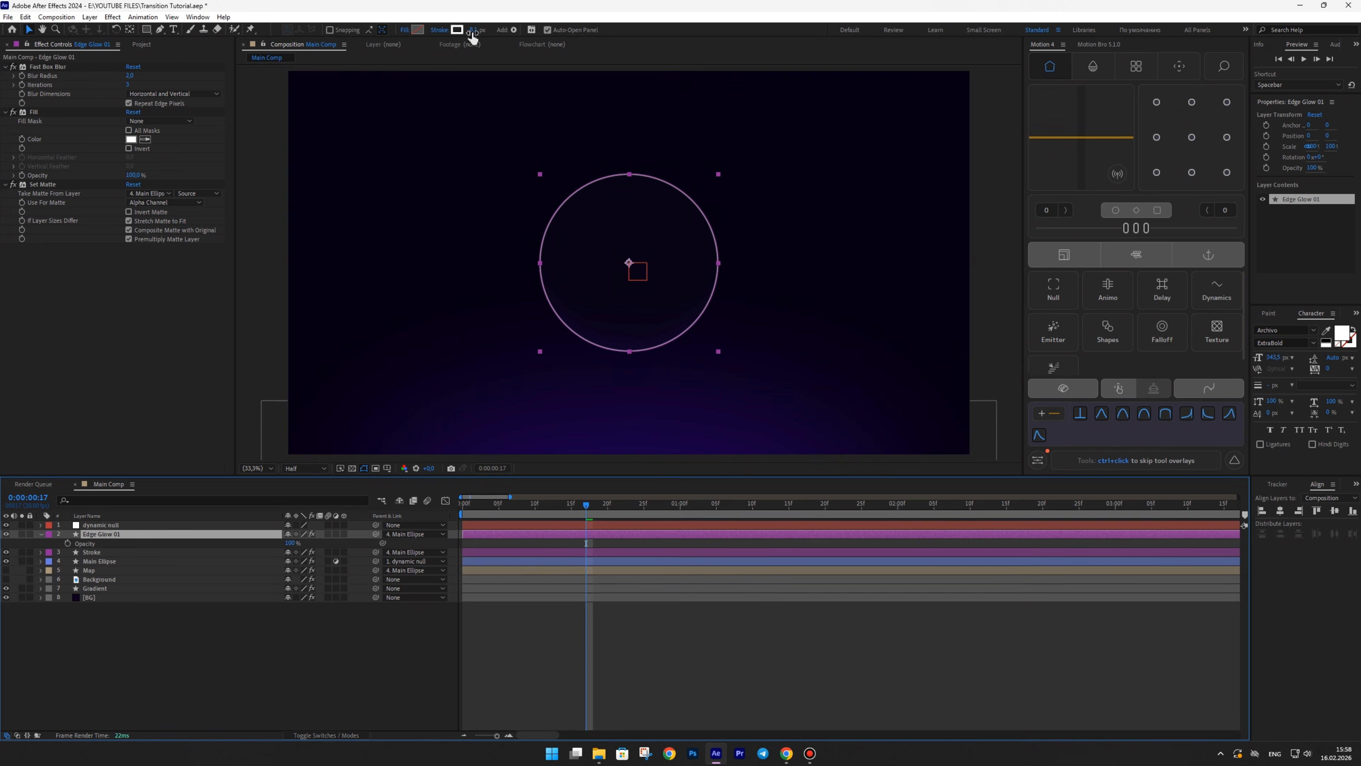
- Set Edge Glow 01's stroke width to 30 px and its Fast Box Blur radius to 6
{"action": "left_click", "coordinate": [474, 30]}
{"action": "type", "text": "30"}
{"action": "key", "text": "Return"}
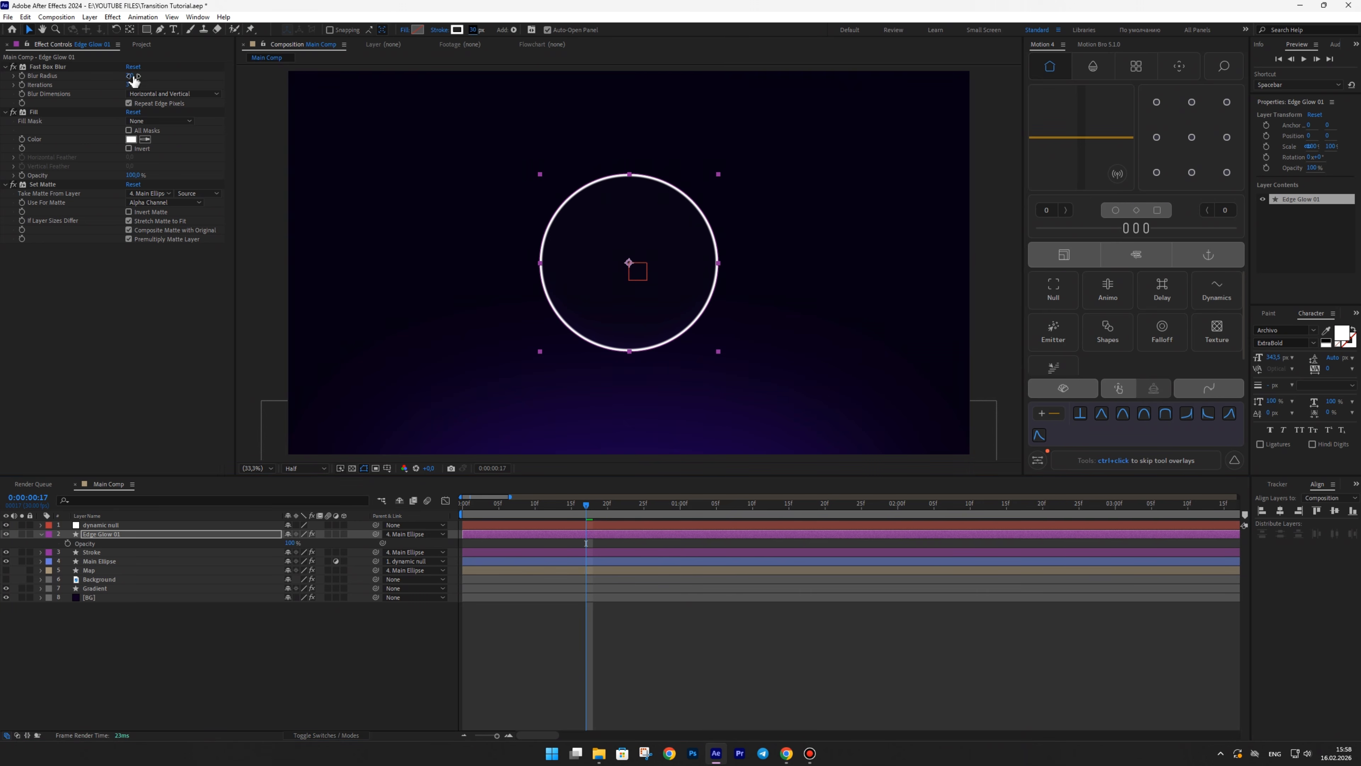
{"action": "left_click", "coordinate": [130, 75]}
{"action": "type", "text": "6"}
{"action": "key", "text": "Return"}
- Apply the Glow effect to Edge Glow 01 and set its Glow Radius to 60
{"action": "key", "text": "ctrl+space"}
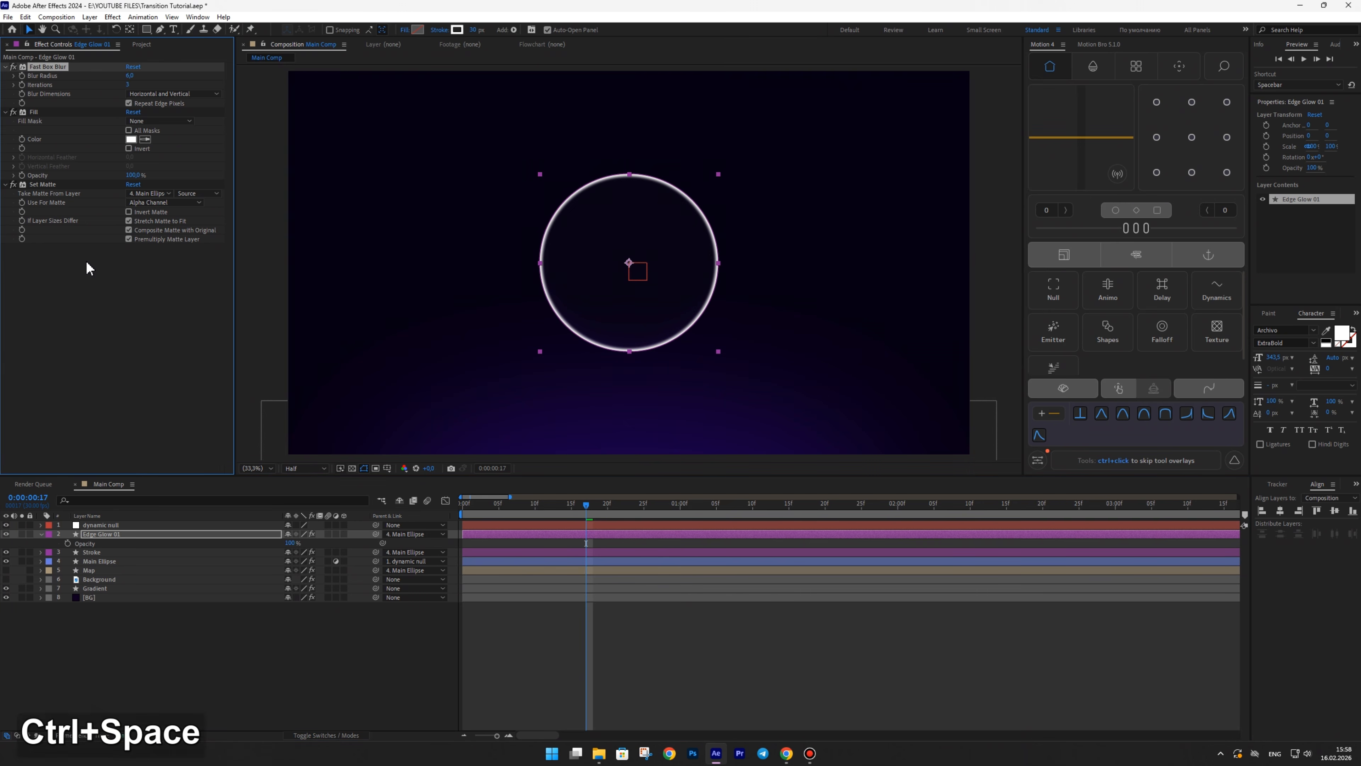
{"action": "type", "text": "glo"}
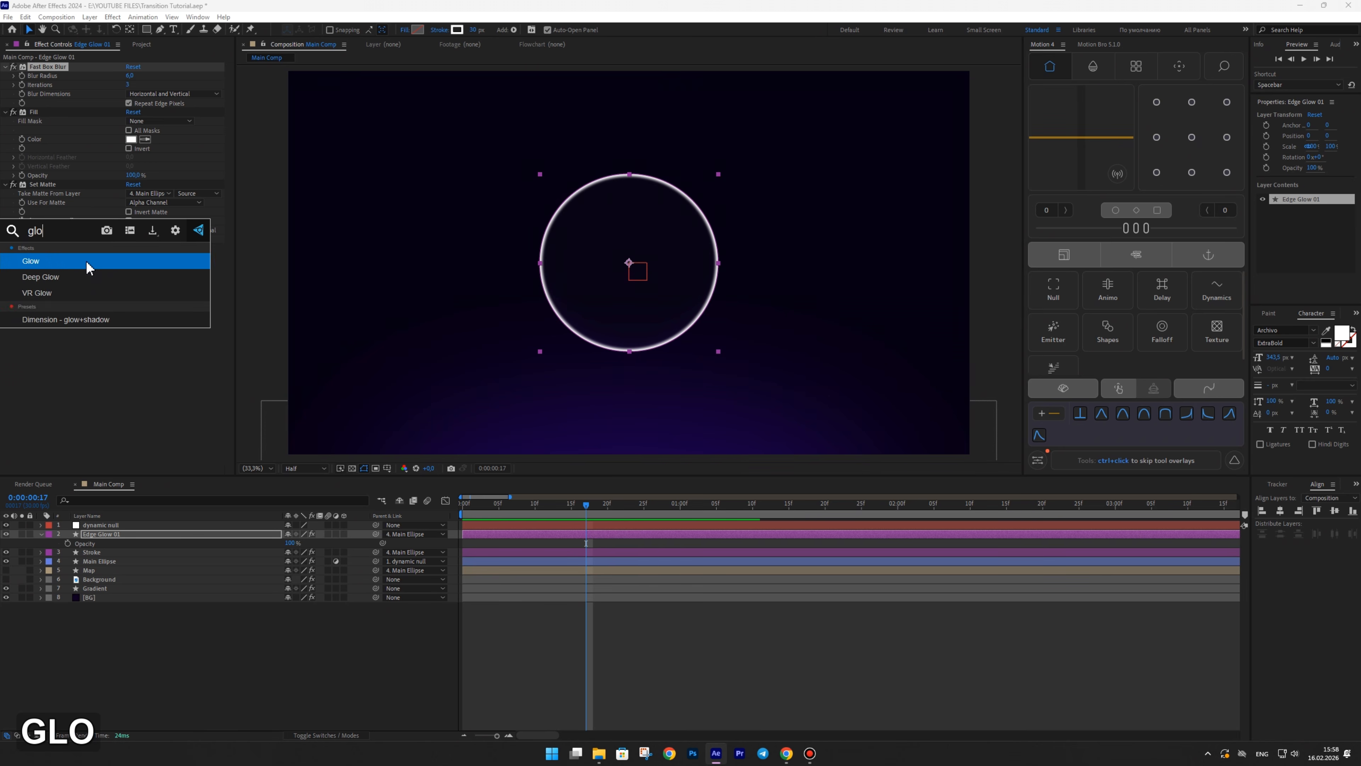
{"action": "left_click", "coordinate": [86, 261]}
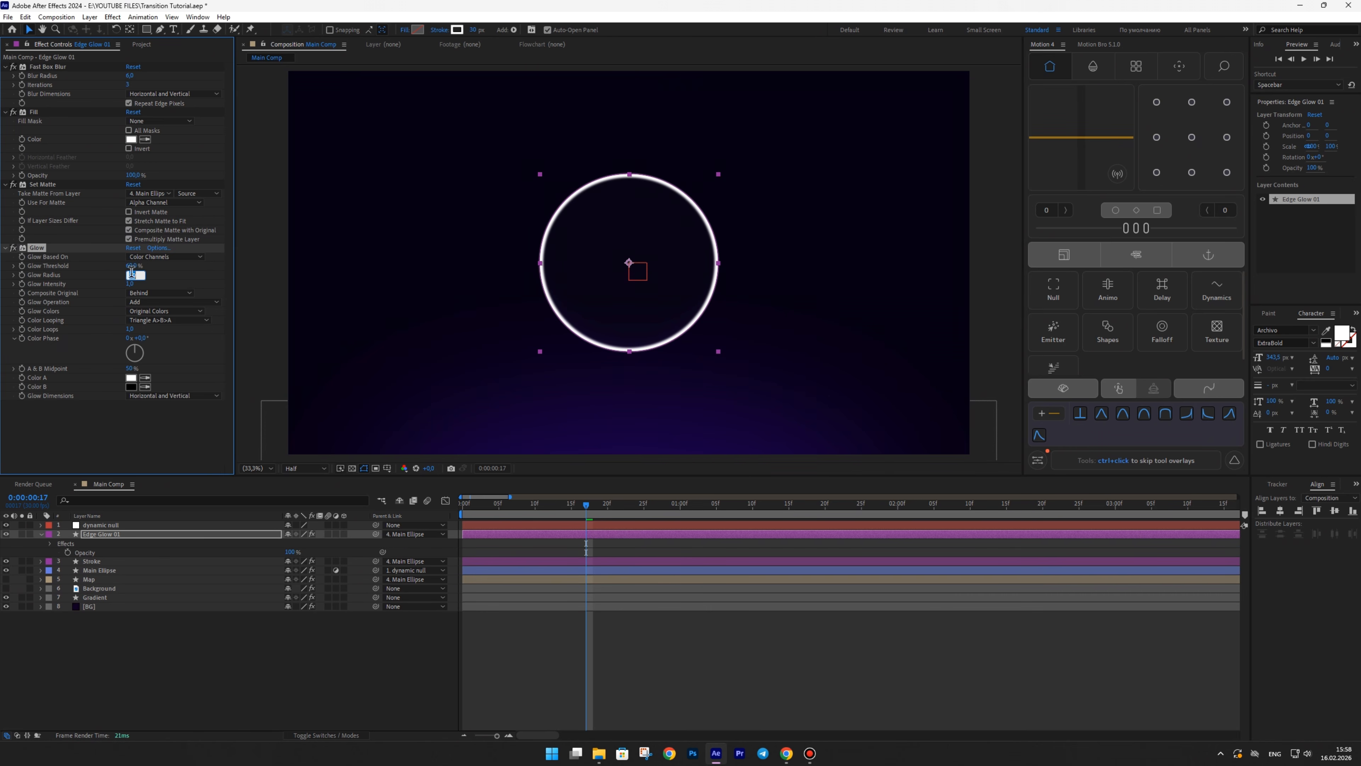
{"action": "type", "text": "6"}
{"action": "key", "text": "Return"}
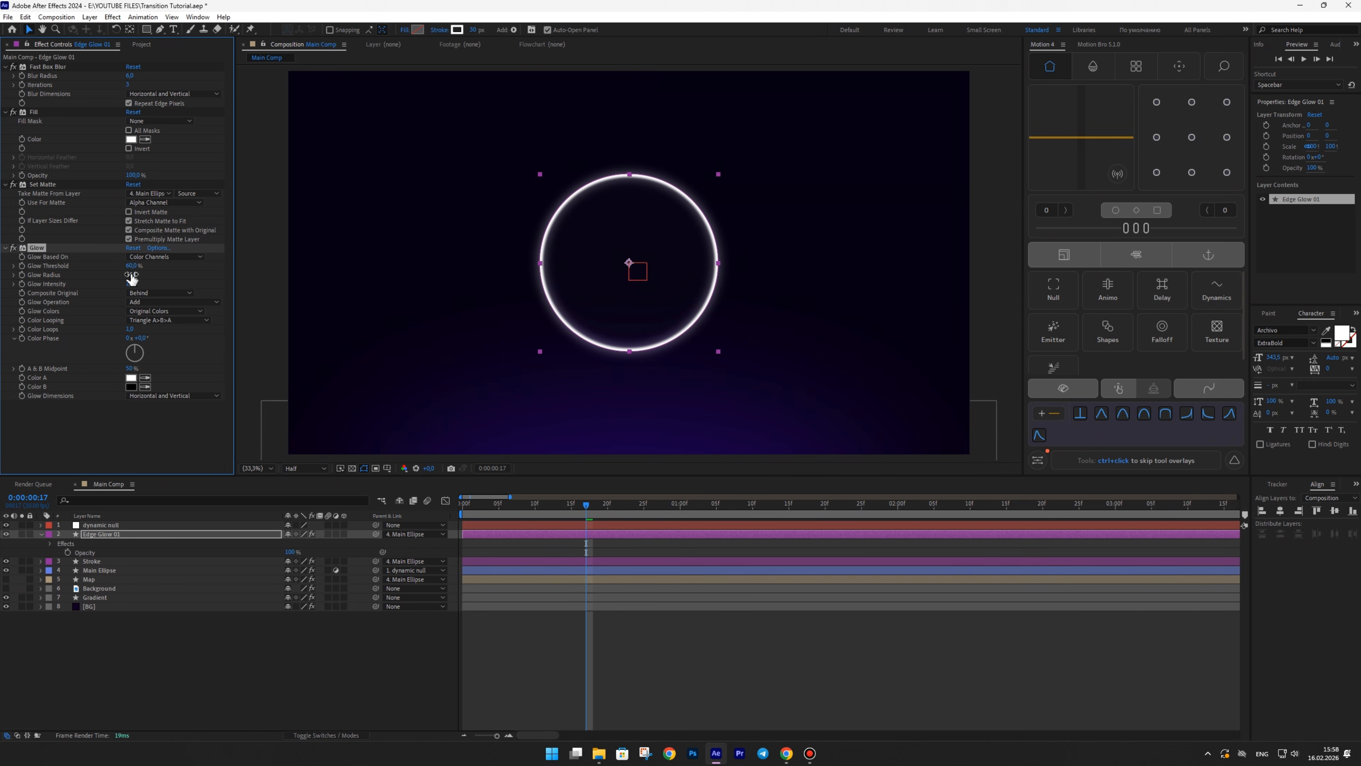
- Move the Glow effect above Set Matte on Edge Glow 01 and show the layers' blending mode columns
{"action": "left_click_drag", "start_coordinate": [39, 247], "coordinate": [39, 247]}
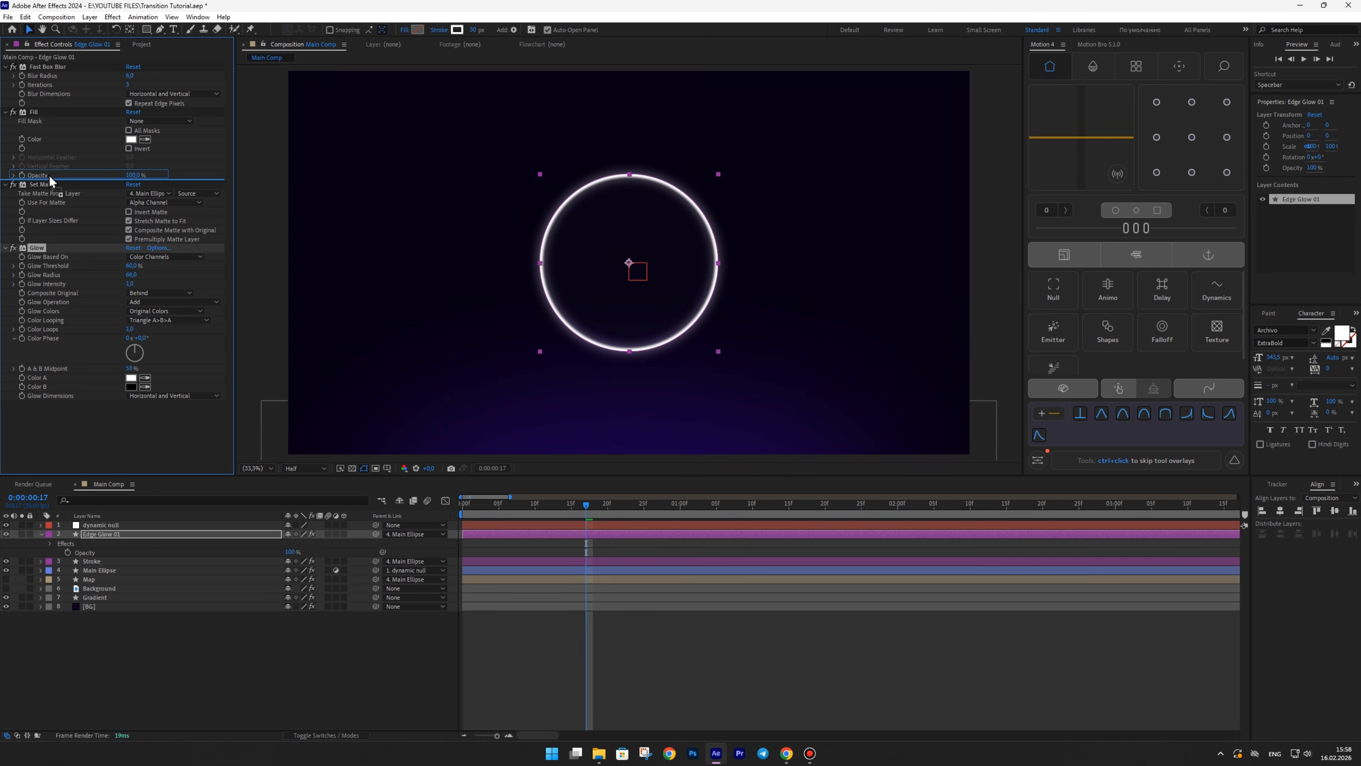
{"action": "left_click_drag", "start_coordinate": [49, 182], "coordinate": [49, 182]}
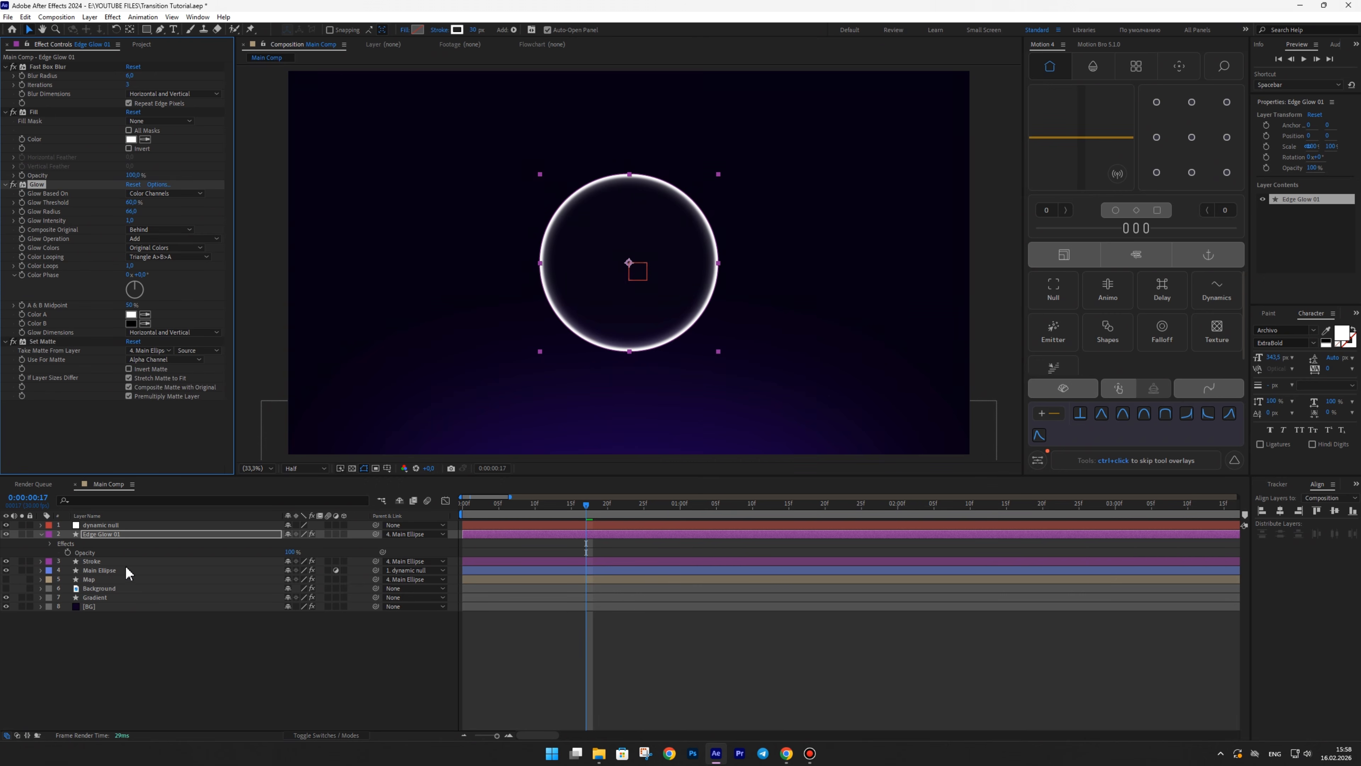
{"action": "left_click", "coordinate": [323, 735]}
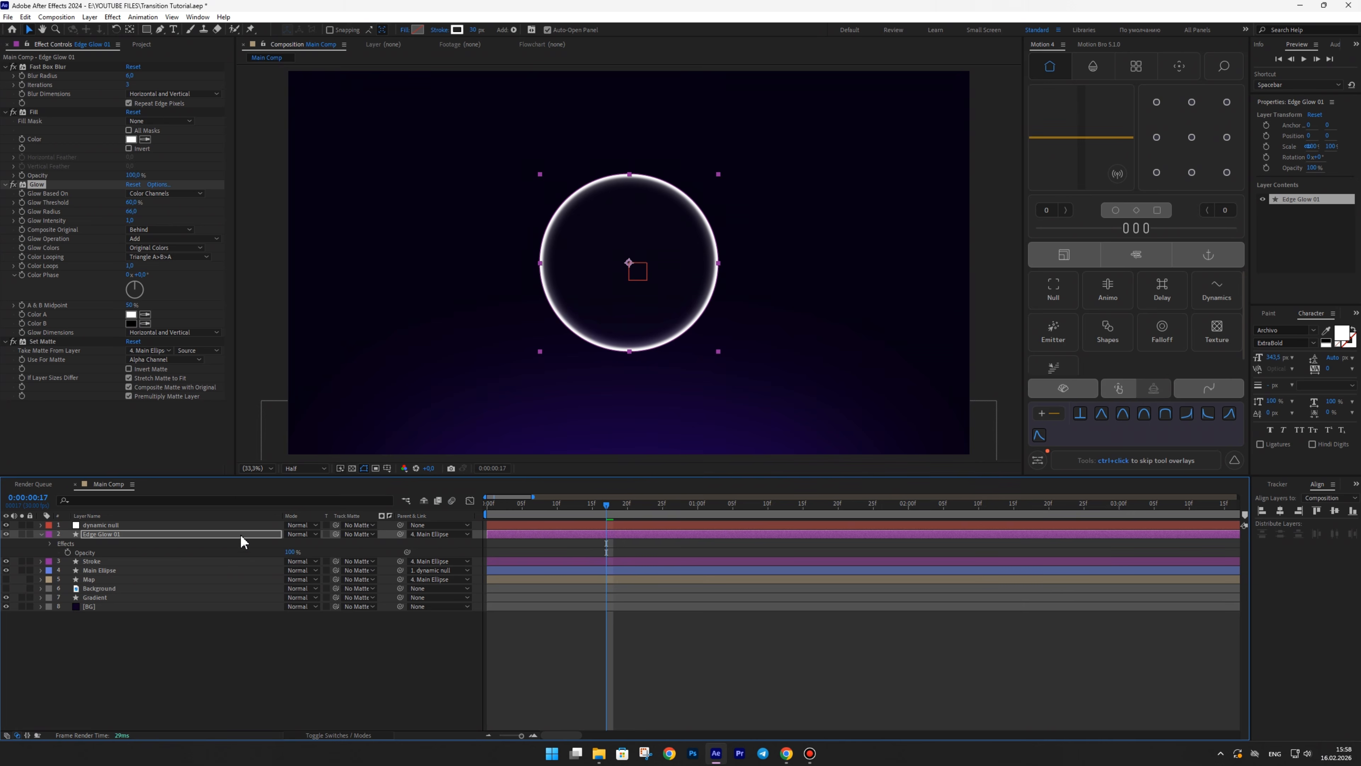
- Set Edge Glow 01's blending mode to Add and scrub the animation to frame 9 to check the glow
{"action": "left_click", "coordinate": [303, 534]}
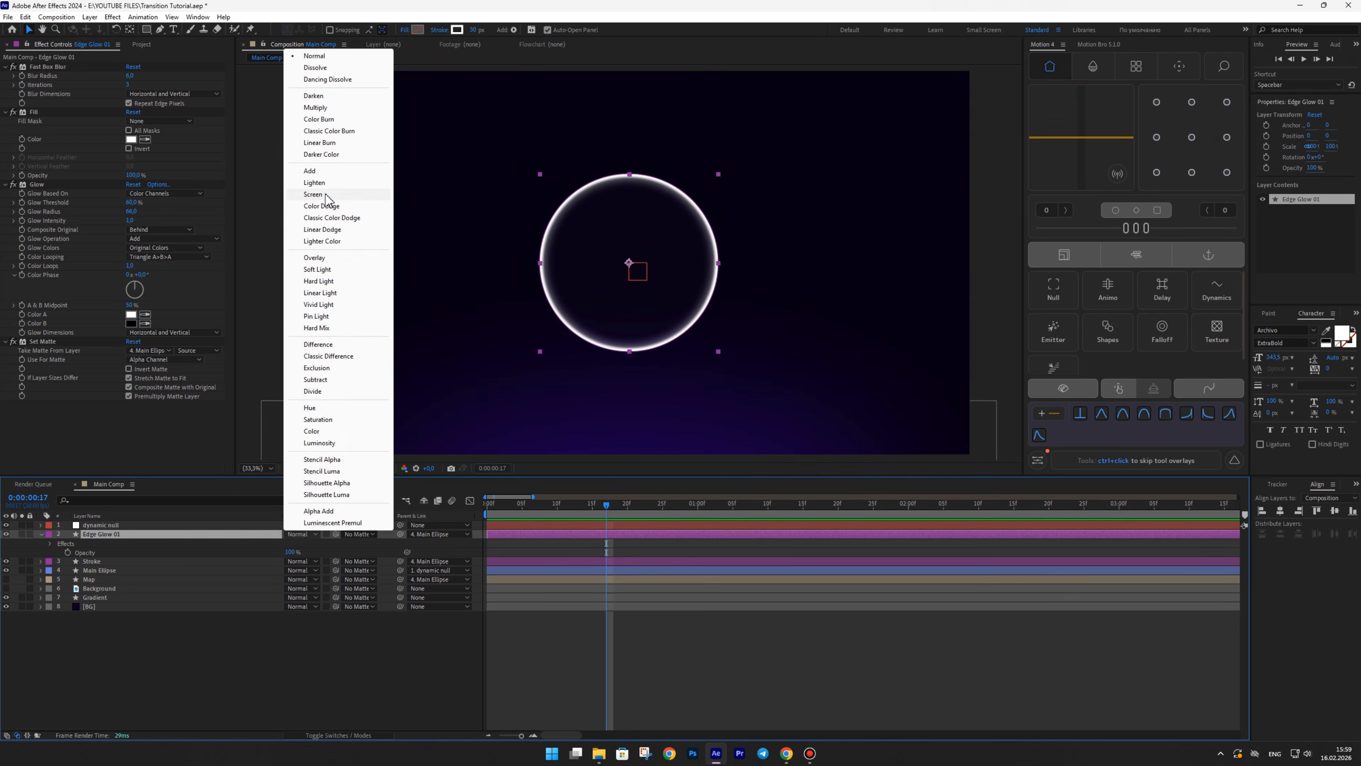
{"action": "left_click", "coordinate": [310, 171]}
{"action": "left_click", "coordinate": [345, 664]}
{"action": "left_click", "coordinate": [517, 500]}
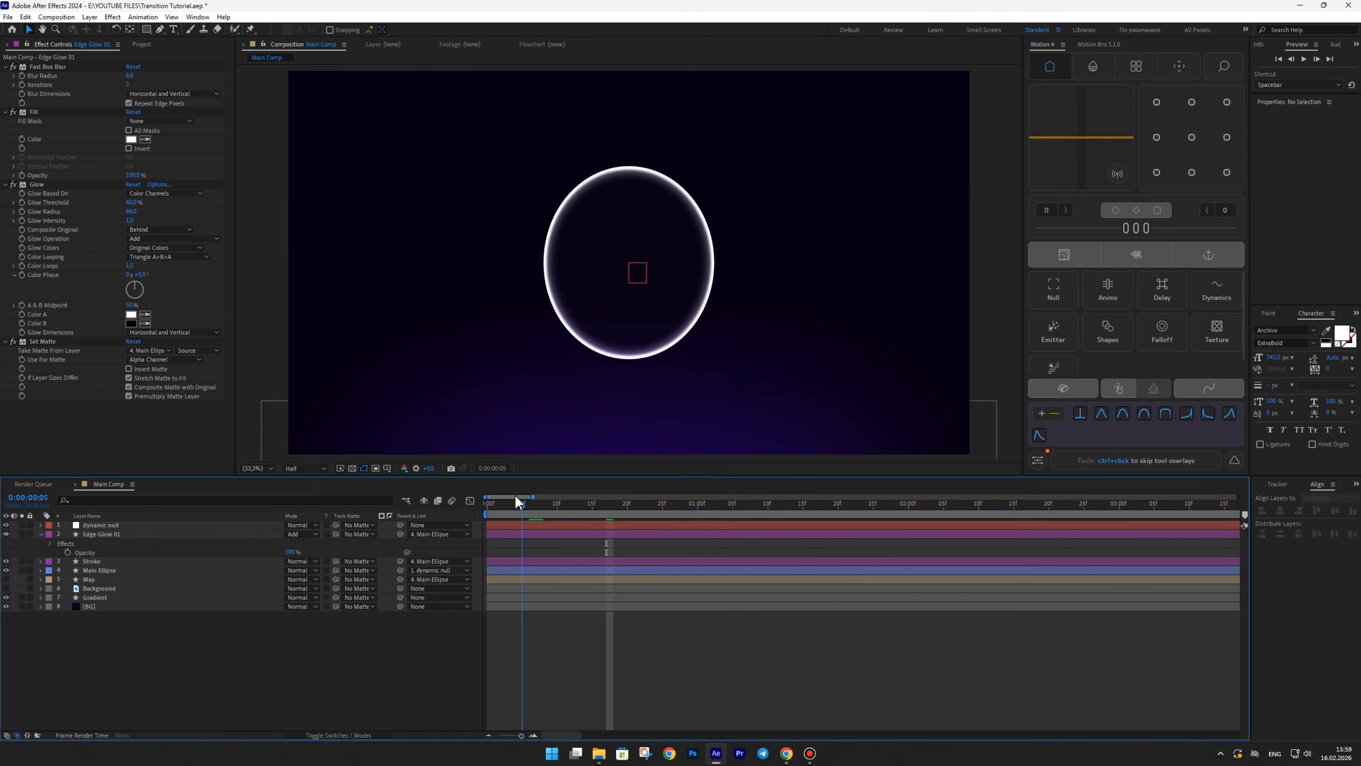
{"action": "left_click_drag", "start_coordinate": [516, 500], "coordinate": [551, 507]}
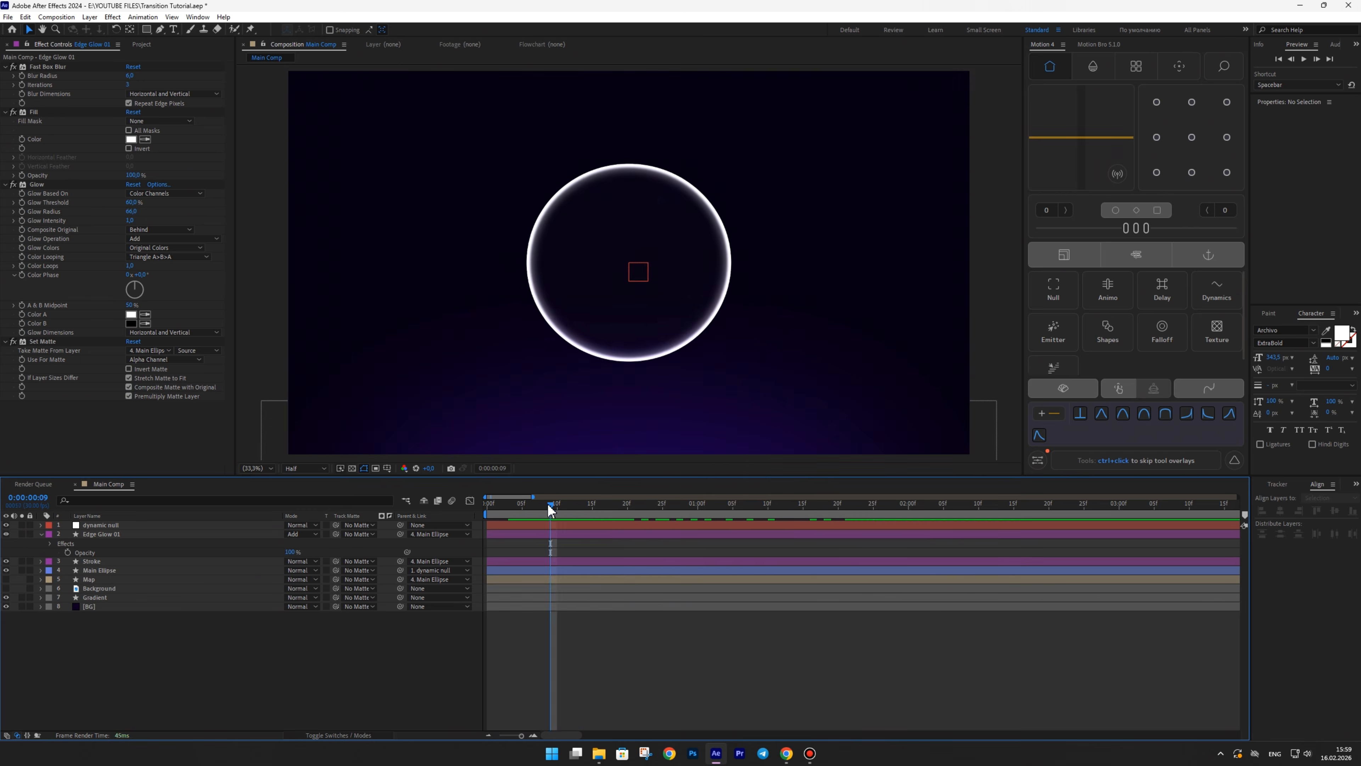
- Create a new shape layer in Main Comp and add an ellipse and a fill to it
{"action": "right_click", "coordinate": [256, 646]}
{"action": "mouse_move", "coordinate": [305, 516]}
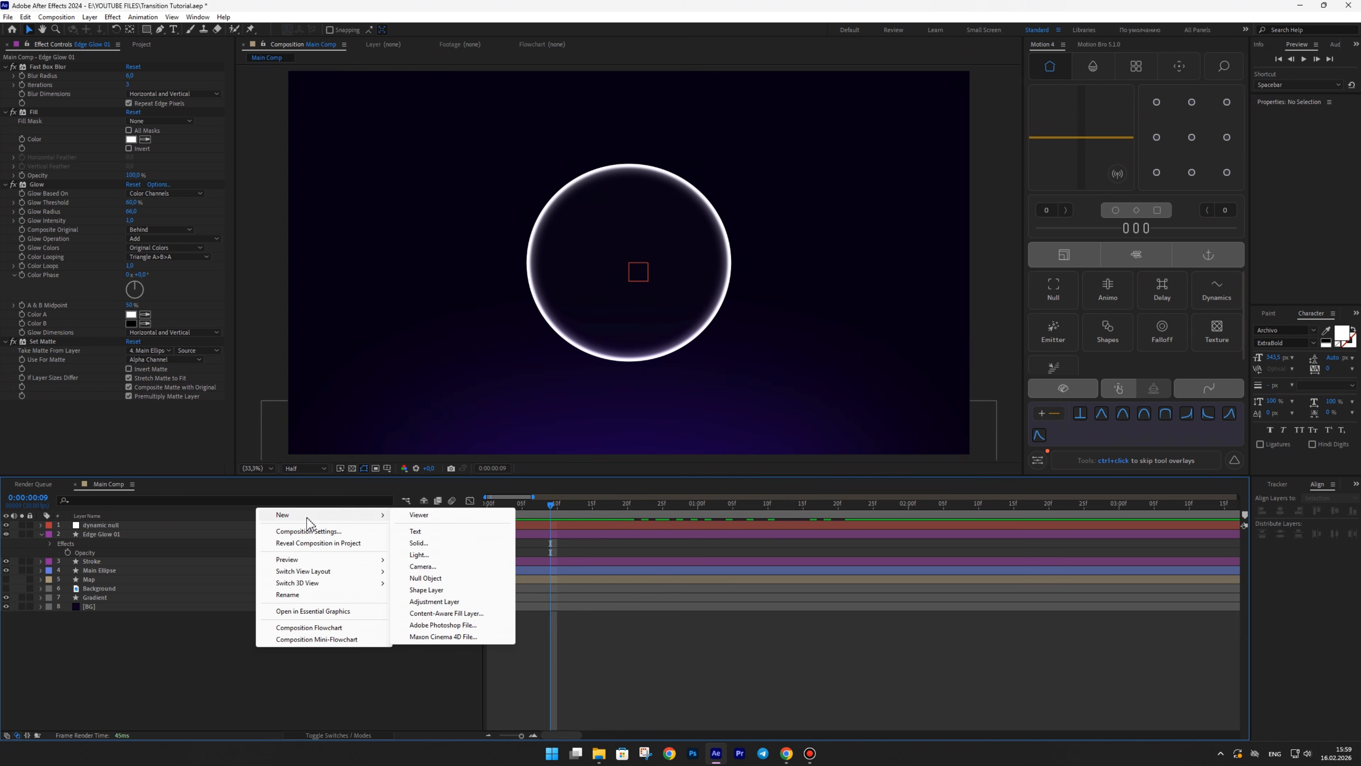
{"action": "left_click", "coordinate": [425, 590]}
{"action": "left_click", "coordinate": [432, 30]}
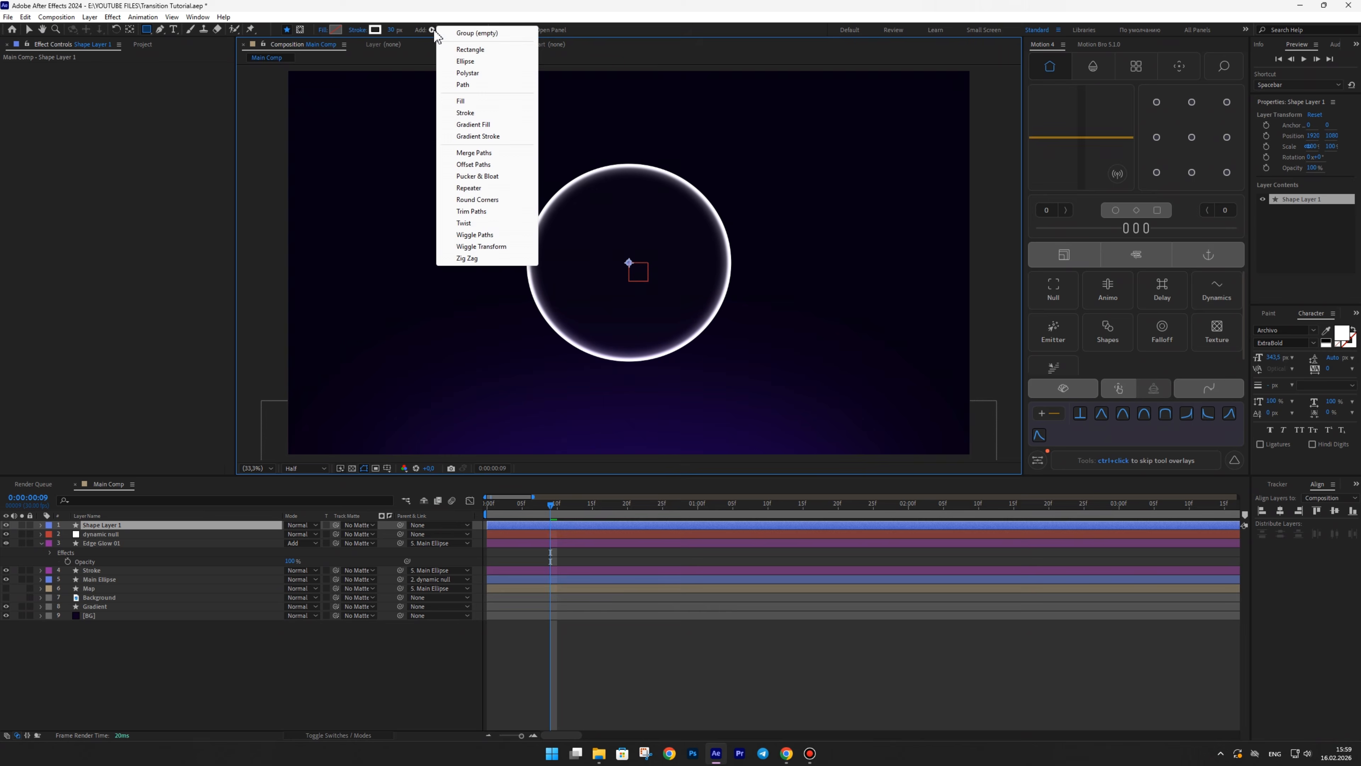
{"action": "left_click", "coordinate": [466, 61]}
{"action": "left_click", "coordinate": [433, 30]}
{"action": "left_click", "coordinate": [460, 101]}
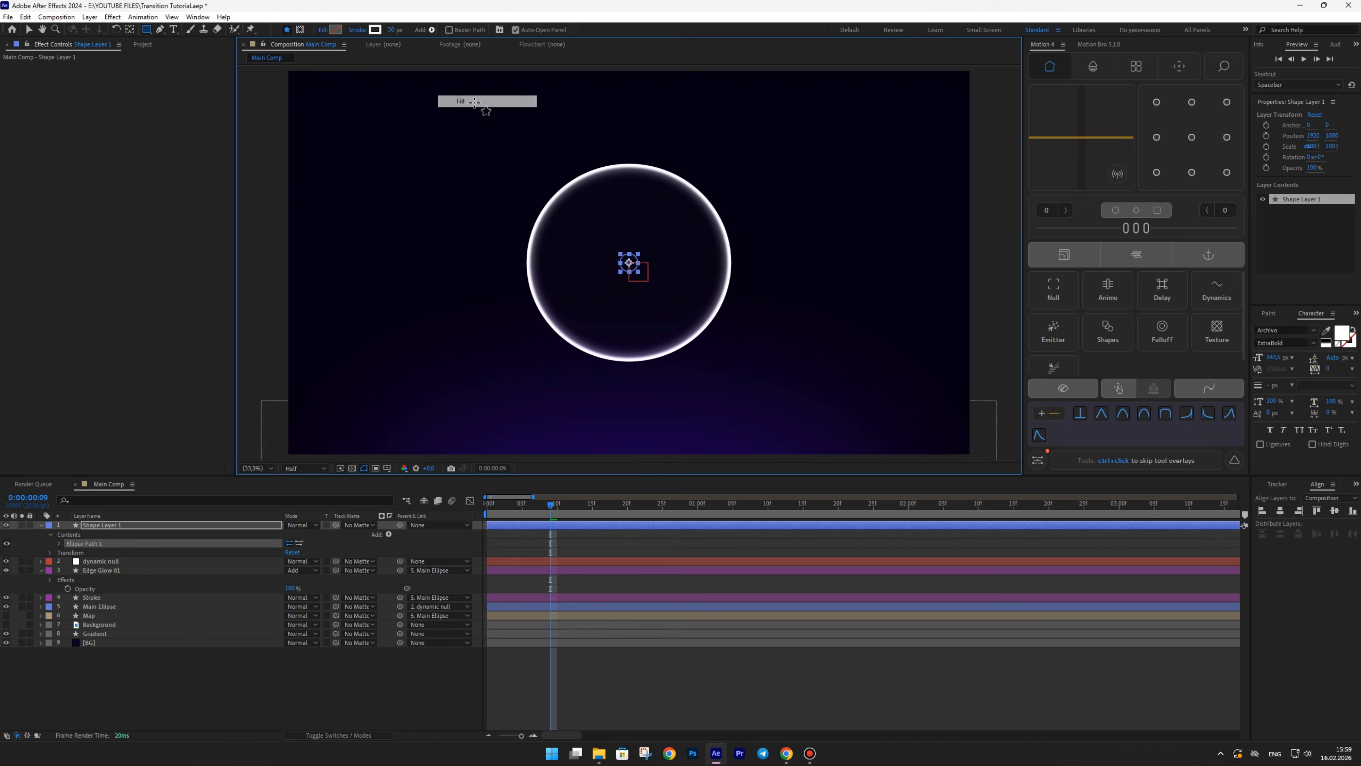
- Scale the filled circle uniformly to about 1200% and move it up over the ring's top edge, to about 1920, 42
{"action": "left_click", "coordinate": [29, 31]}
{"action": "left_click_drag", "start_coordinate": [638, 262], "coordinate": [719, 260]}
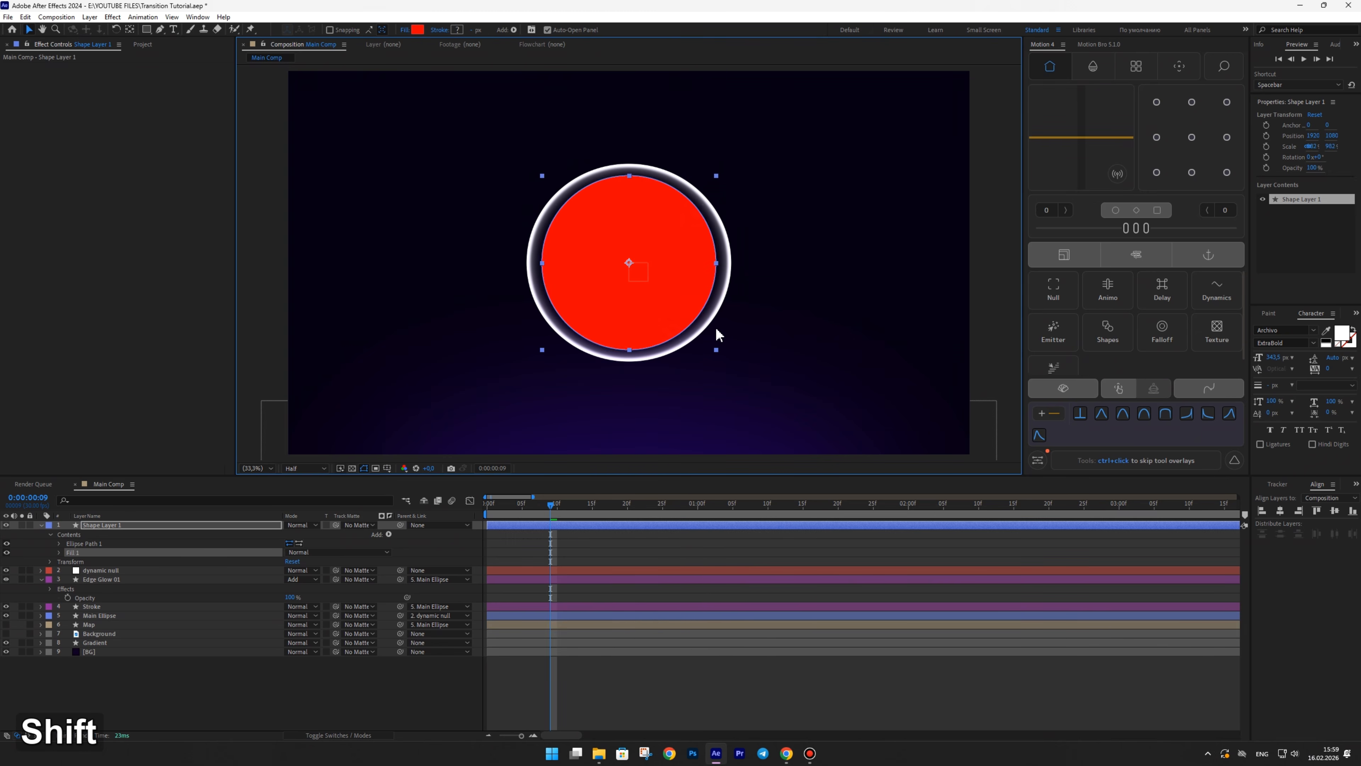
{"action": "left_click_drag", "start_coordinate": [718, 331], "coordinate": [658, 134]}
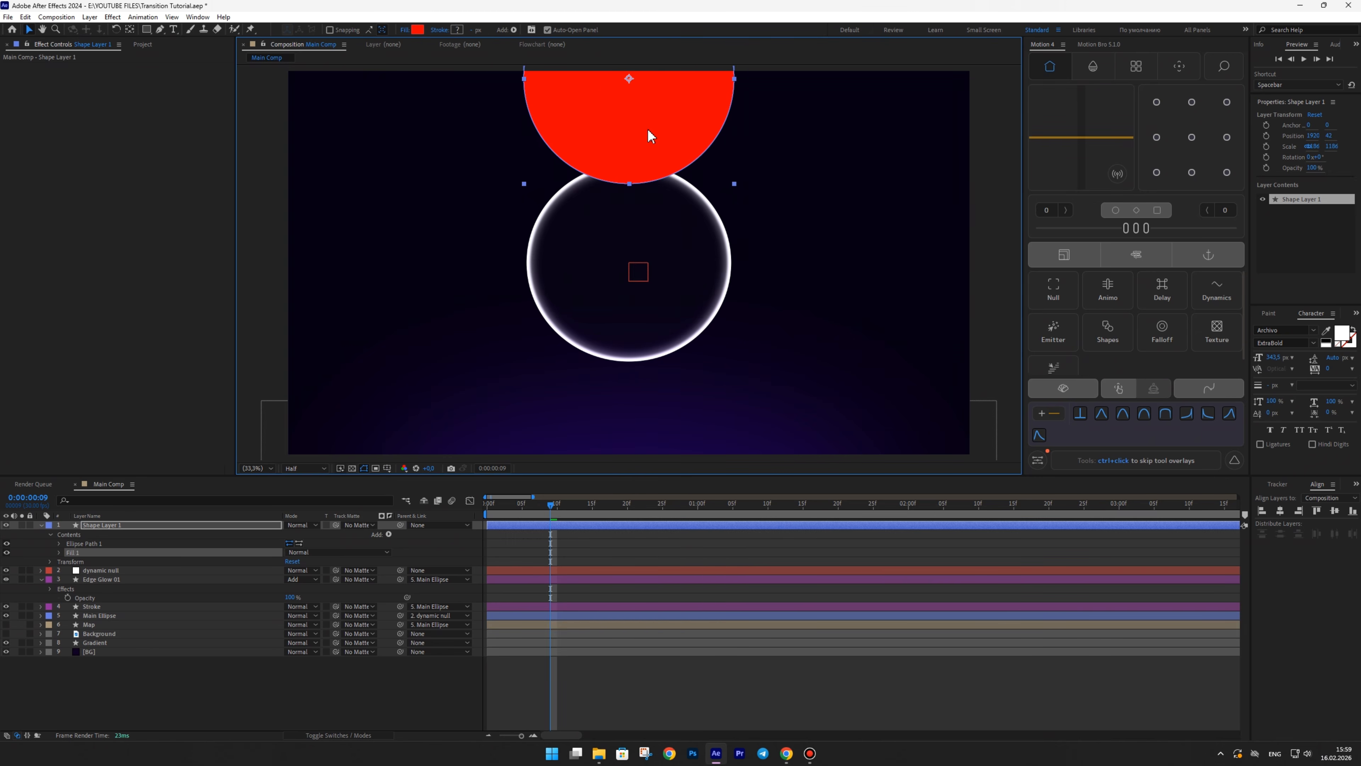
- Rename the circle's shape layer Mask1, collapse it, and move the dynamic null layer below Map
{"action": "left_click", "coordinate": [100, 523]}
{"action": "key", "text": "Return"}
{"action": "type", "text": "Mask1"}
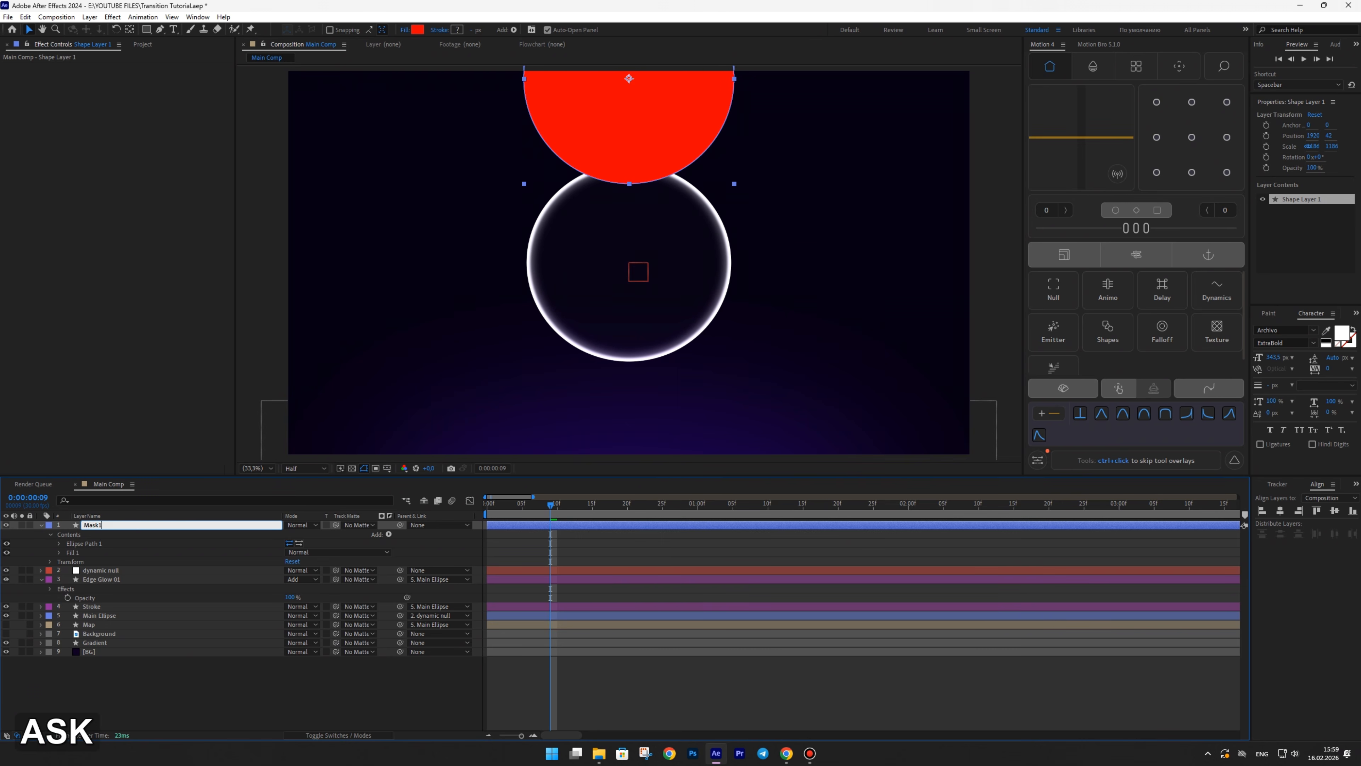
{"action": "key", "text": "Return"}
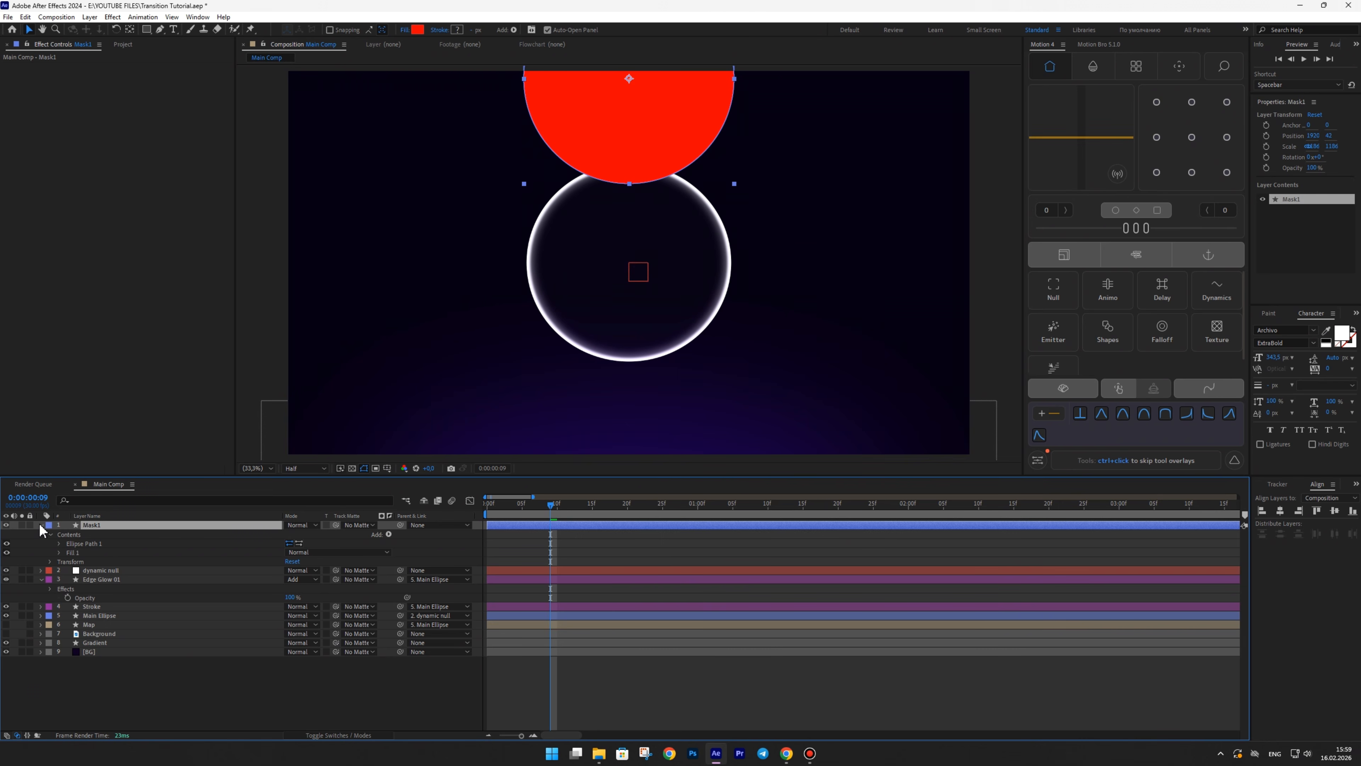
{"action": "left_click", "coordinate": [40, 524]}
{"action": "left_click_drag", "start_coordinate": [99, 533], "coordinate": [93, 598]}
- Apply Fast Box Blur to Mask1 and raise its Blur Radius to about 200
{"action": "left_click", "coordinate": [91, 525]}
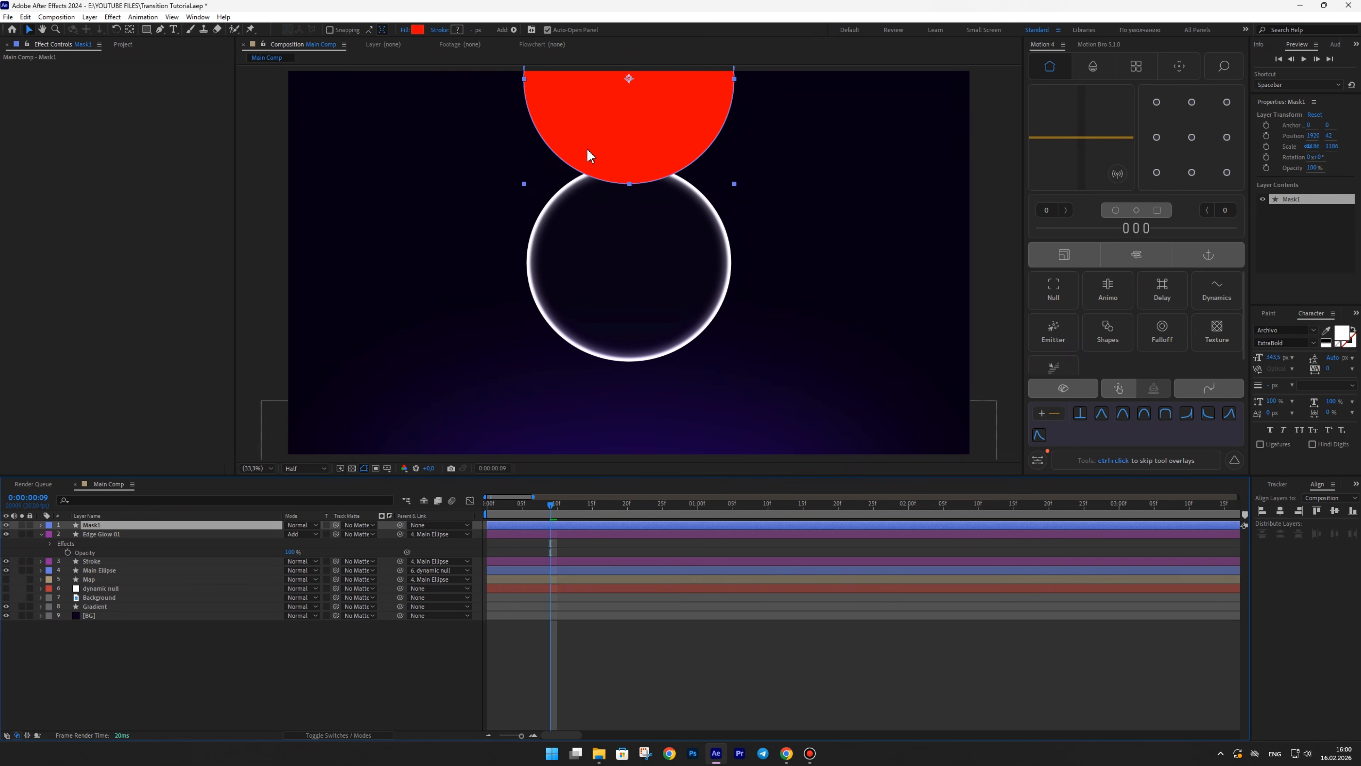
{"action": "key", "text": "ctrl+space"}
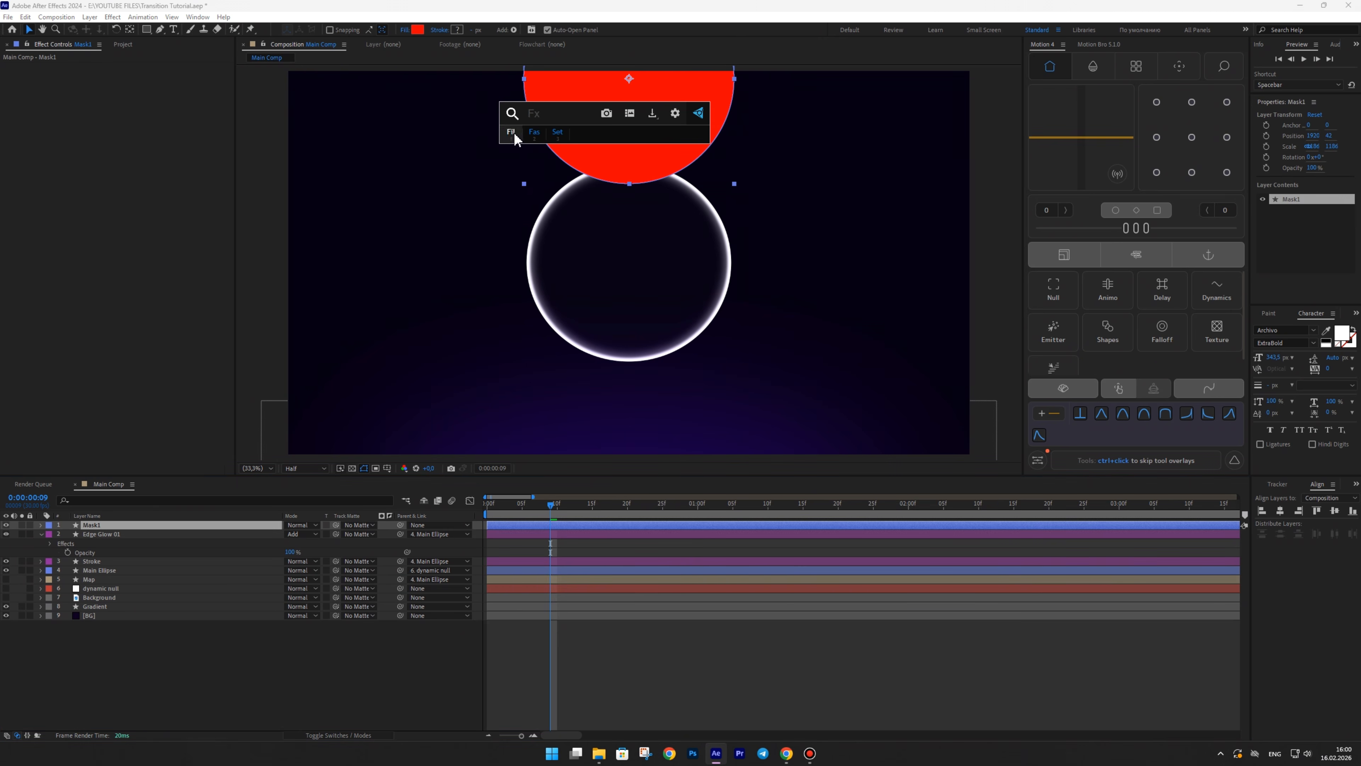
{"action": "left_click", "coordinate": [535, 135]}
{"action": "left_click_drag", "start_coordinate": [129, 76], "coordinate": [135, 83]}
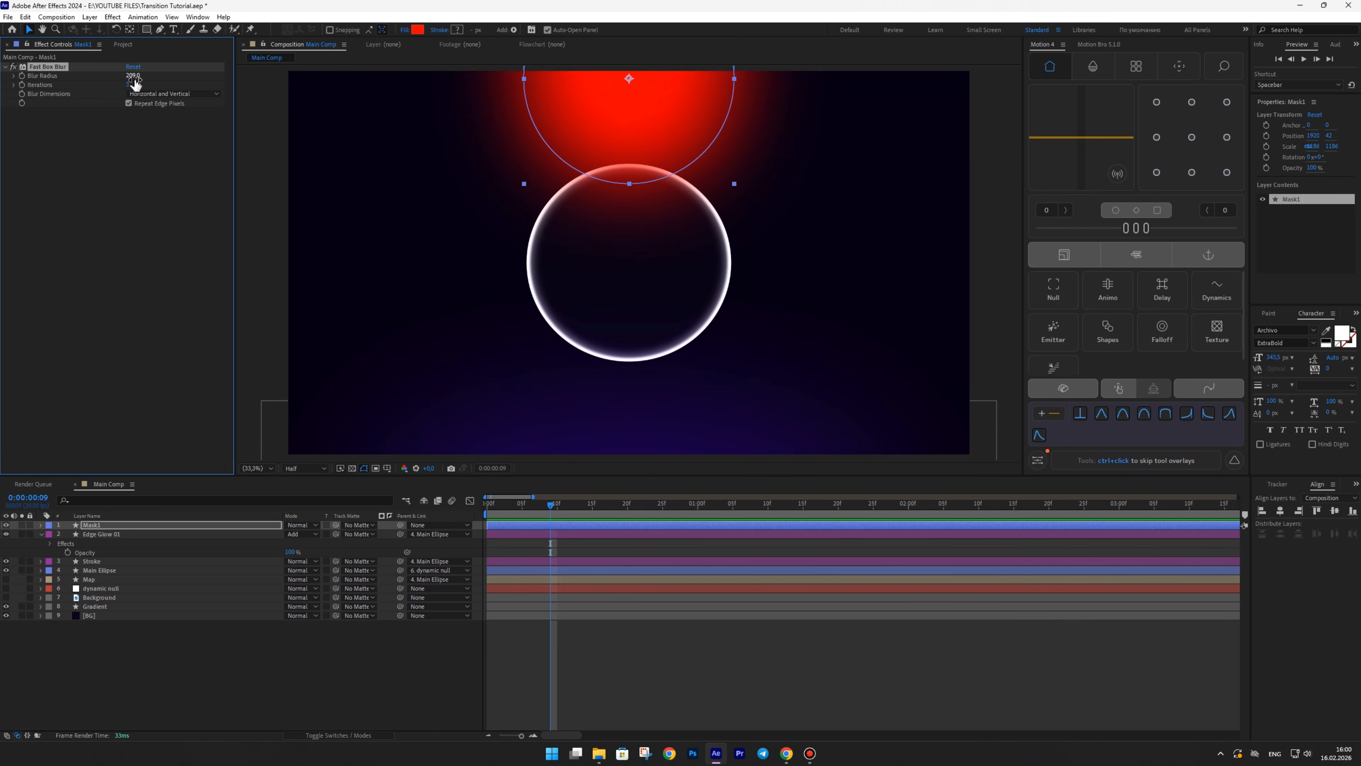
- Use Mask1 as Edge Glow 01's track matte, then enlarge it to about 1306% and lower it to about 1920, 165
{"action": "left_click_drag", "start_coordinate": [335, 534], "coordinate": [317, 531]}
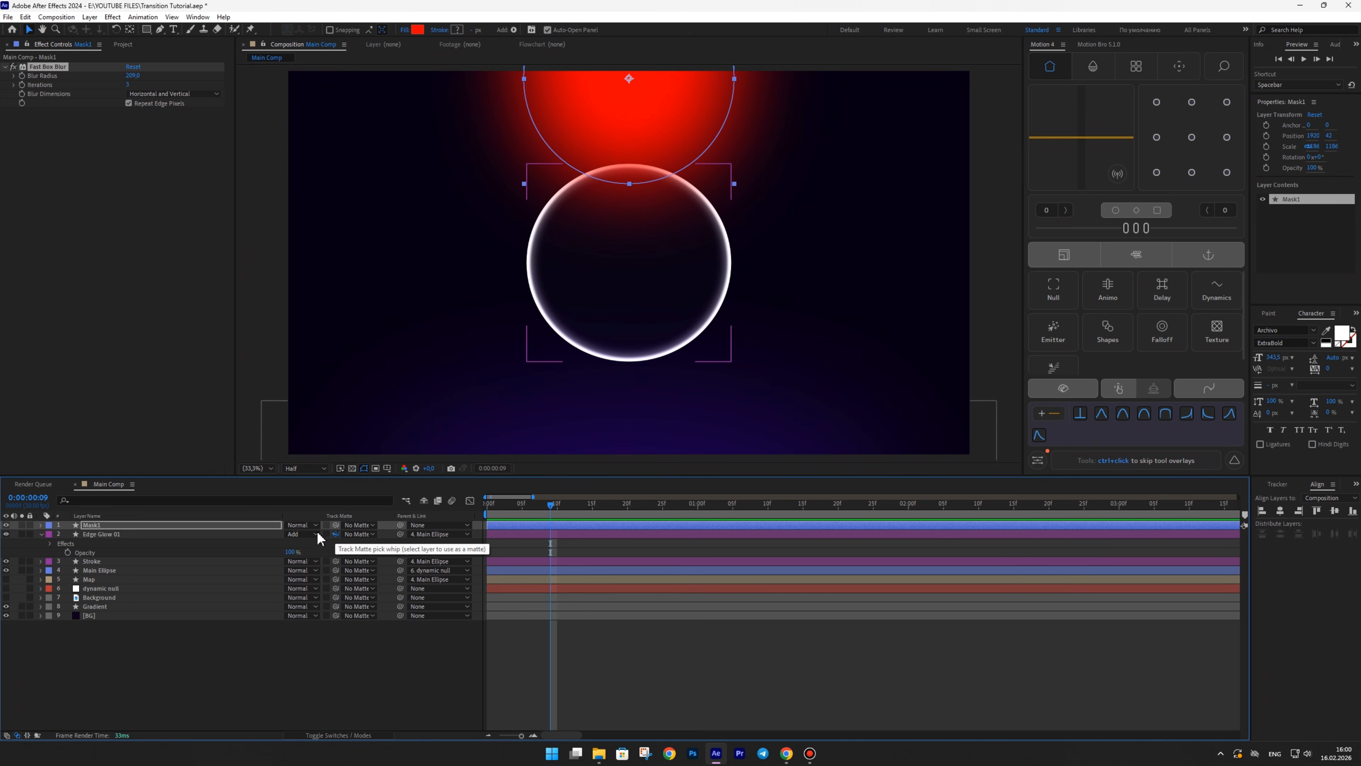
{"action": "left_click_drag", "start_coordinate": [109, 531], "coordinate": [104, 526]}
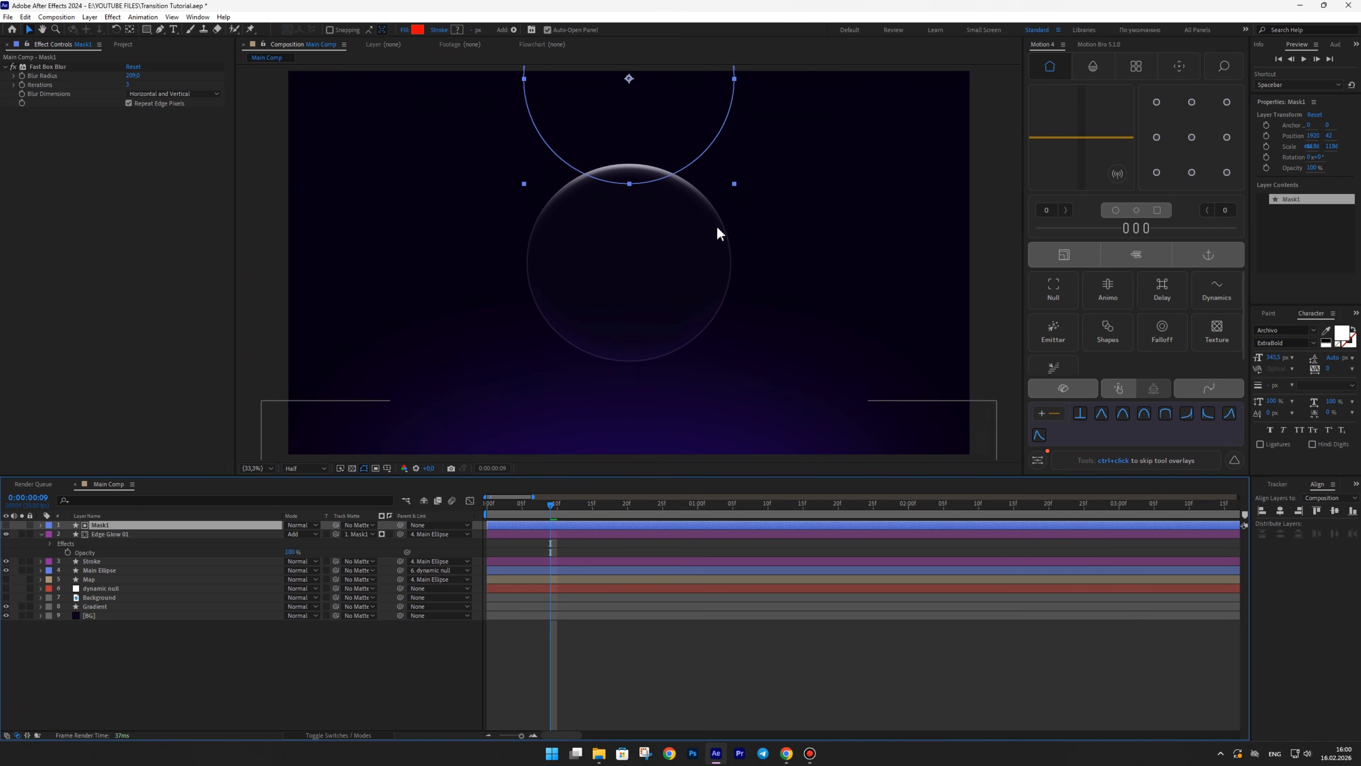
{"action": "left_click_drag", "start_coordinate": [651, 118], "coordinate": [647, 142]}
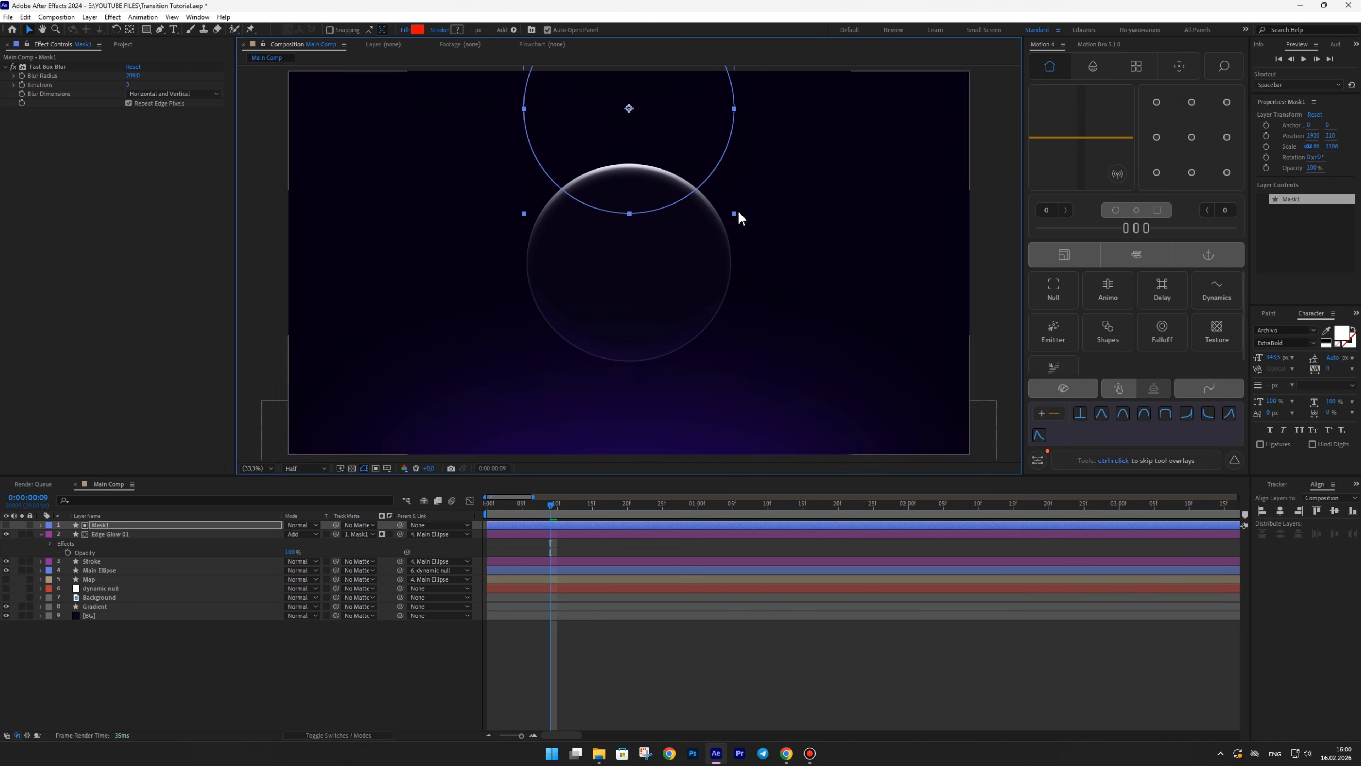
{"action": "left_click_drag", "start_coordinate": [739, 213], "coordinate": [669, 143]}
{"action": "left_click", "coordinate": [275, 636]}
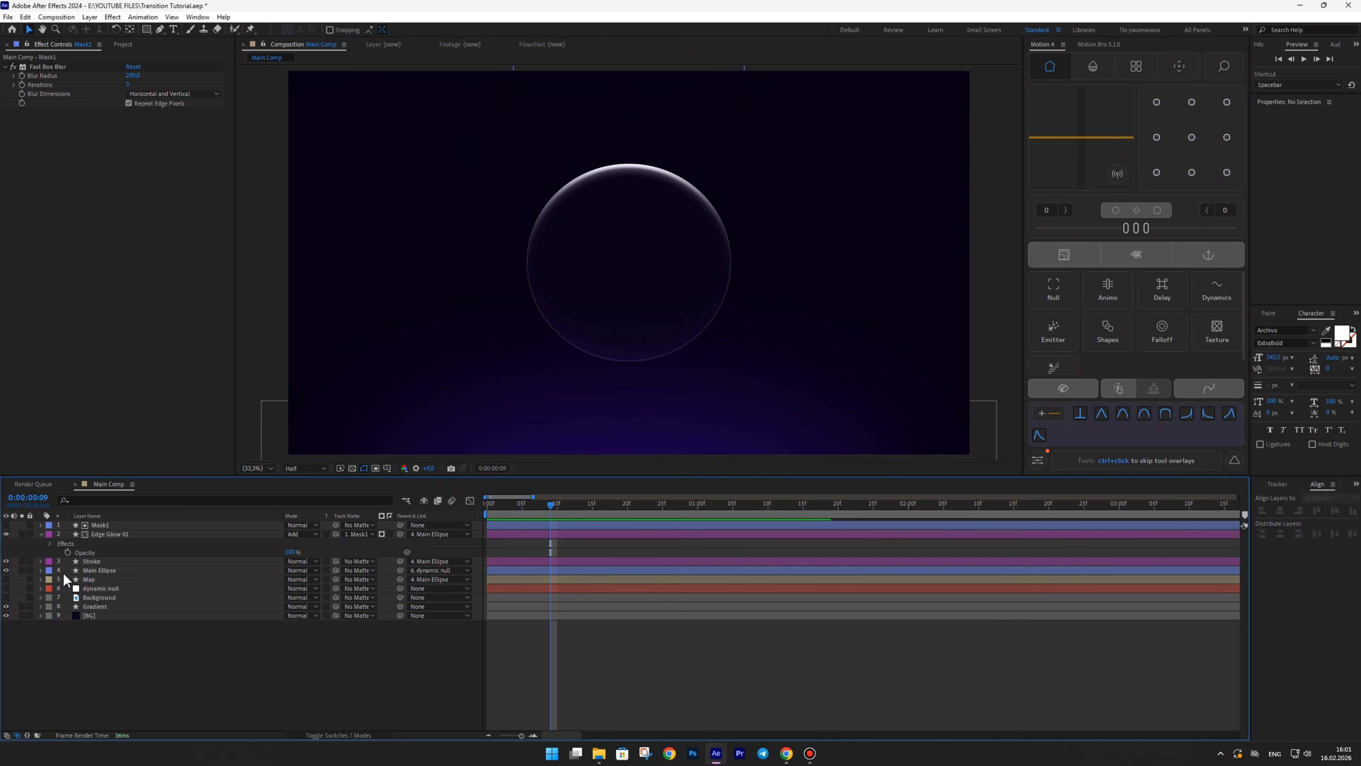
- Duplicate Mask1 and Edge Glow 01 together and place the copies at the top of the layer stack
{"action": "left_click", "coordinate": [41, 533]}
{"action": "left_click", "coordinate": [101, 525]}
{"action": "left_click", "coordinate": [88, 533], "text": "shift"}
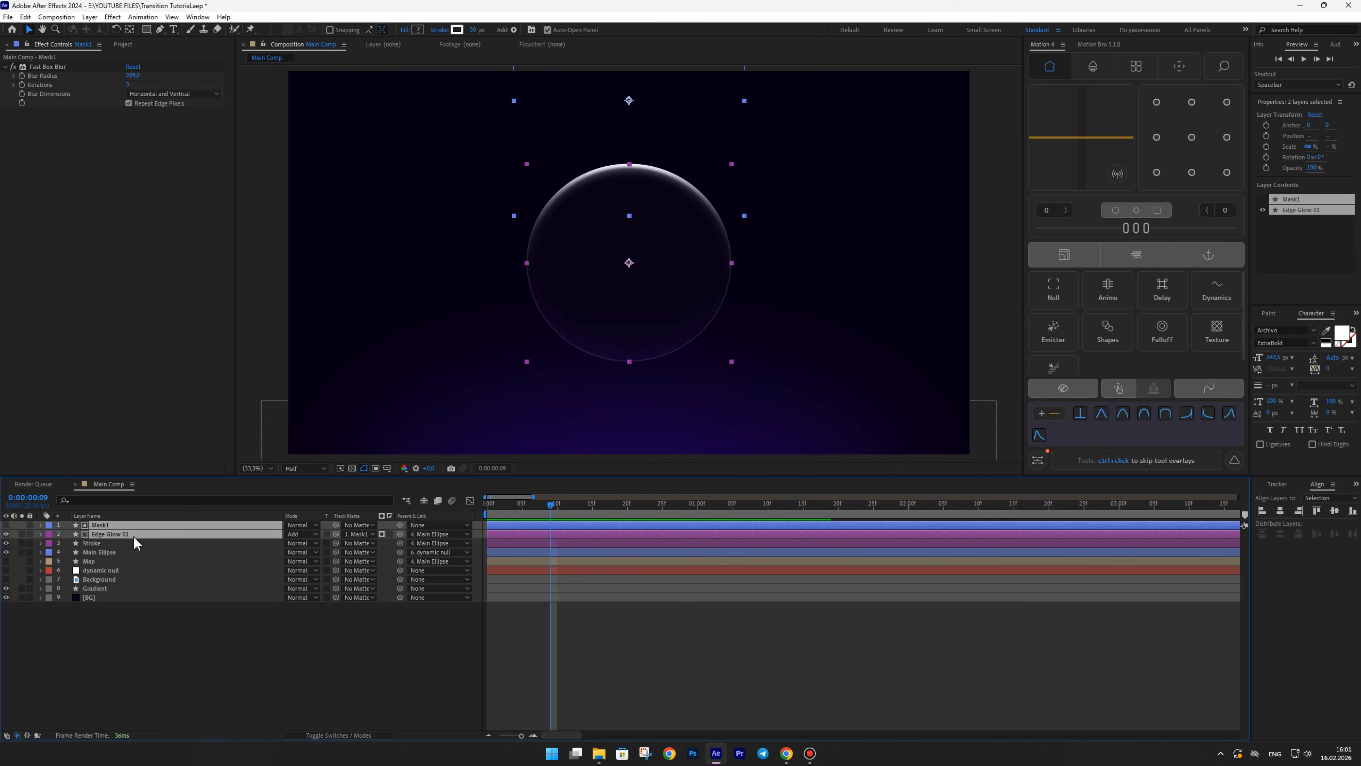
{"action": "key", "text": "ctrl+d"}
{"action": "left_click_drag", "start_coordinate": [119, 532], "coordinate": [171, 483]}
- Move Mask2 straight down over the ring's bottom edge, to about 1920, 2019, and scale it to about 1144%
{"action": "left_click", "coordinate": [107, 647]}
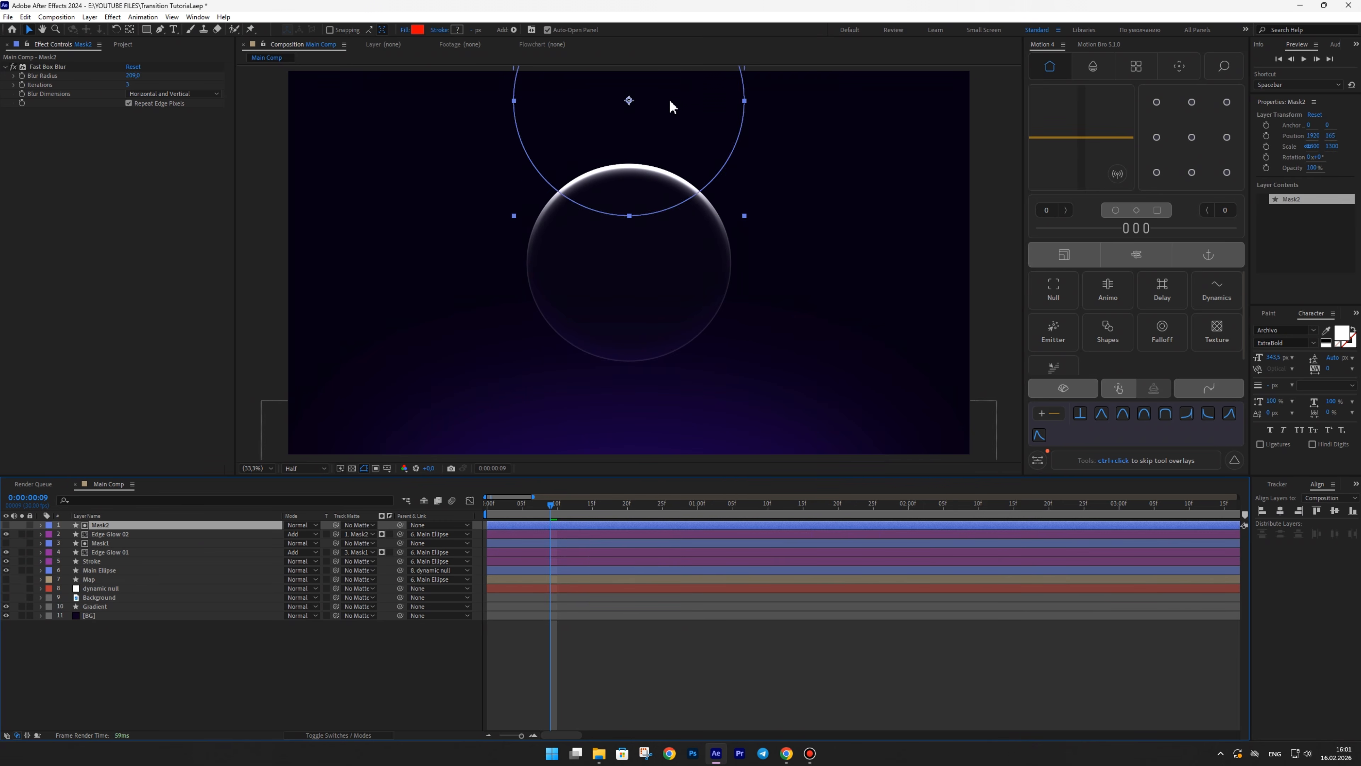
{"action": "left_click_drag", "start_coordinate": [673, 106], "coordinate": [673, 451]}
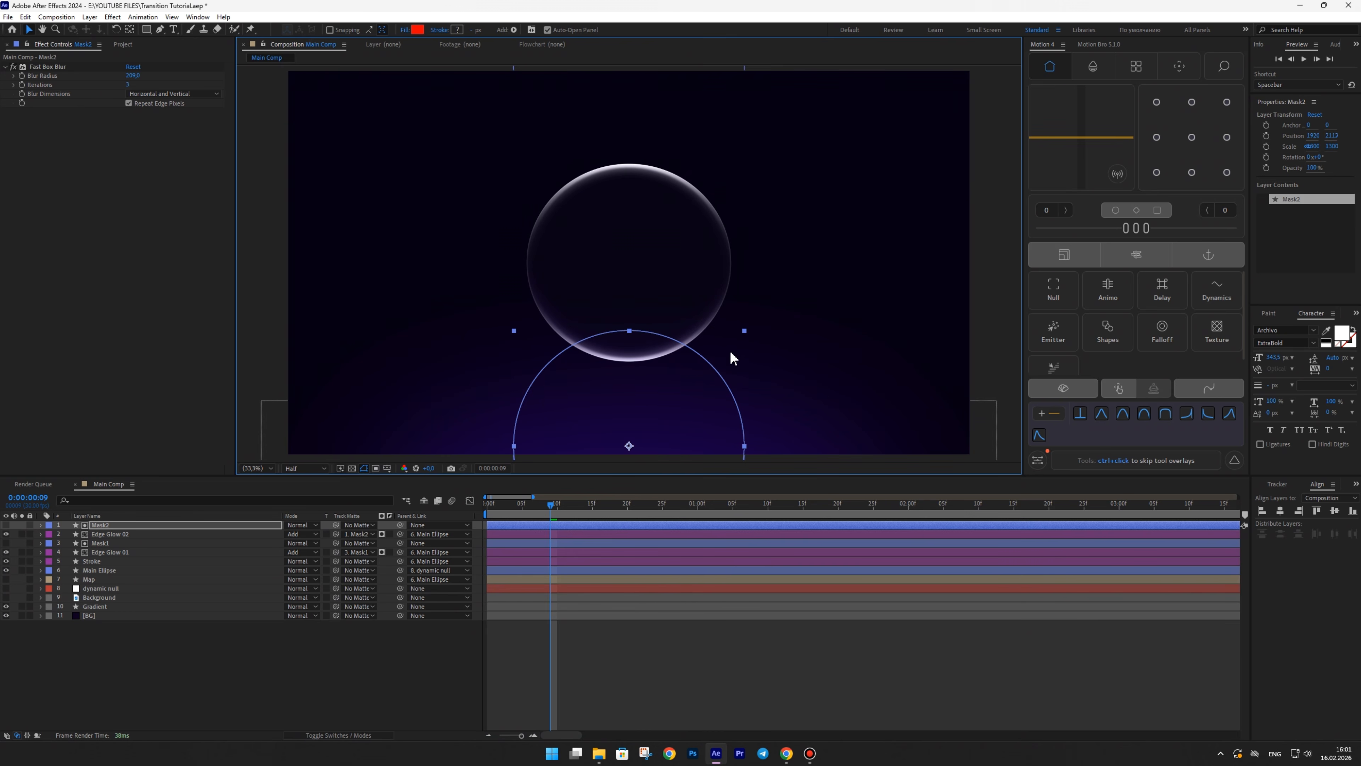
{"action": "left_click_drag", "start_coordinate": [744, 336], "coordinate": [661, 377]}
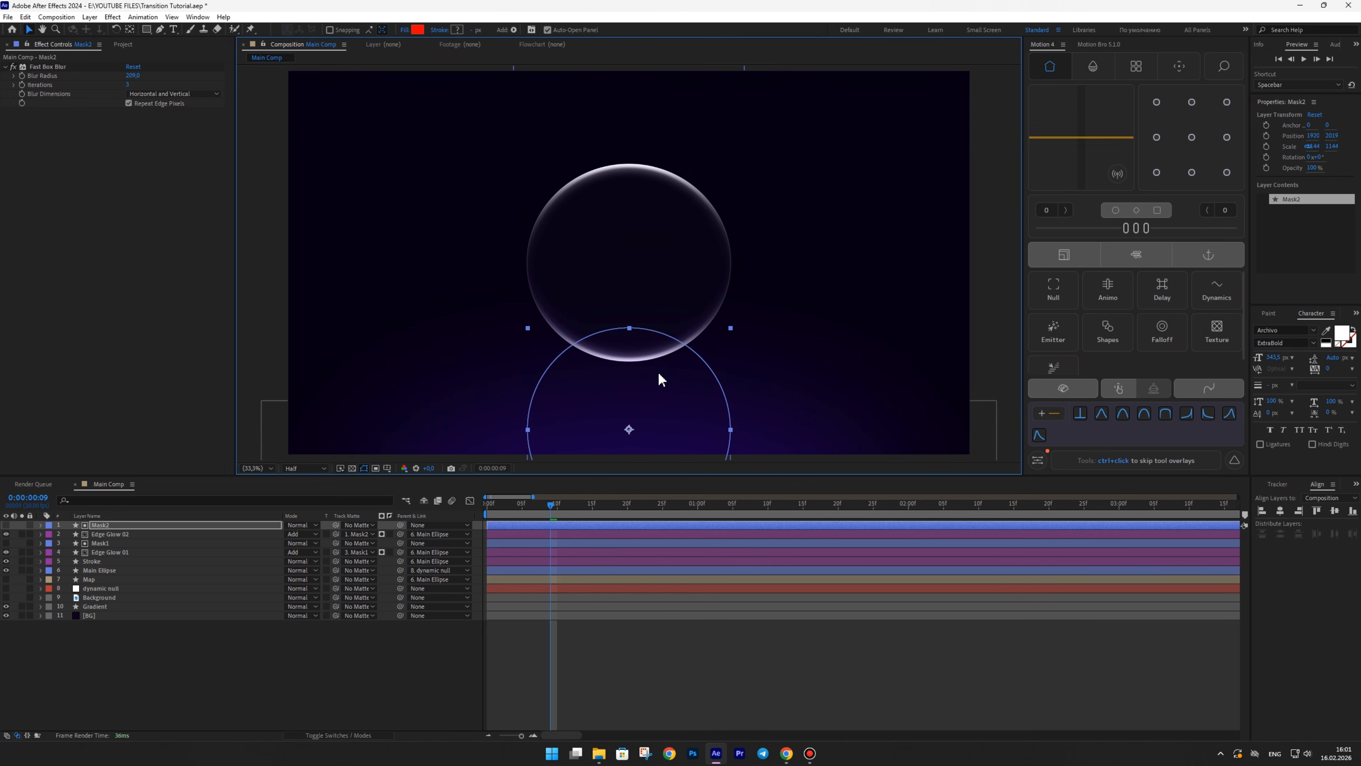
- Parent Mask1 and Mask2 to Main Ellipse and preview the animation from the start
{"action": "left_click", "coordinate": [104, 543], "text": "ctrl"}
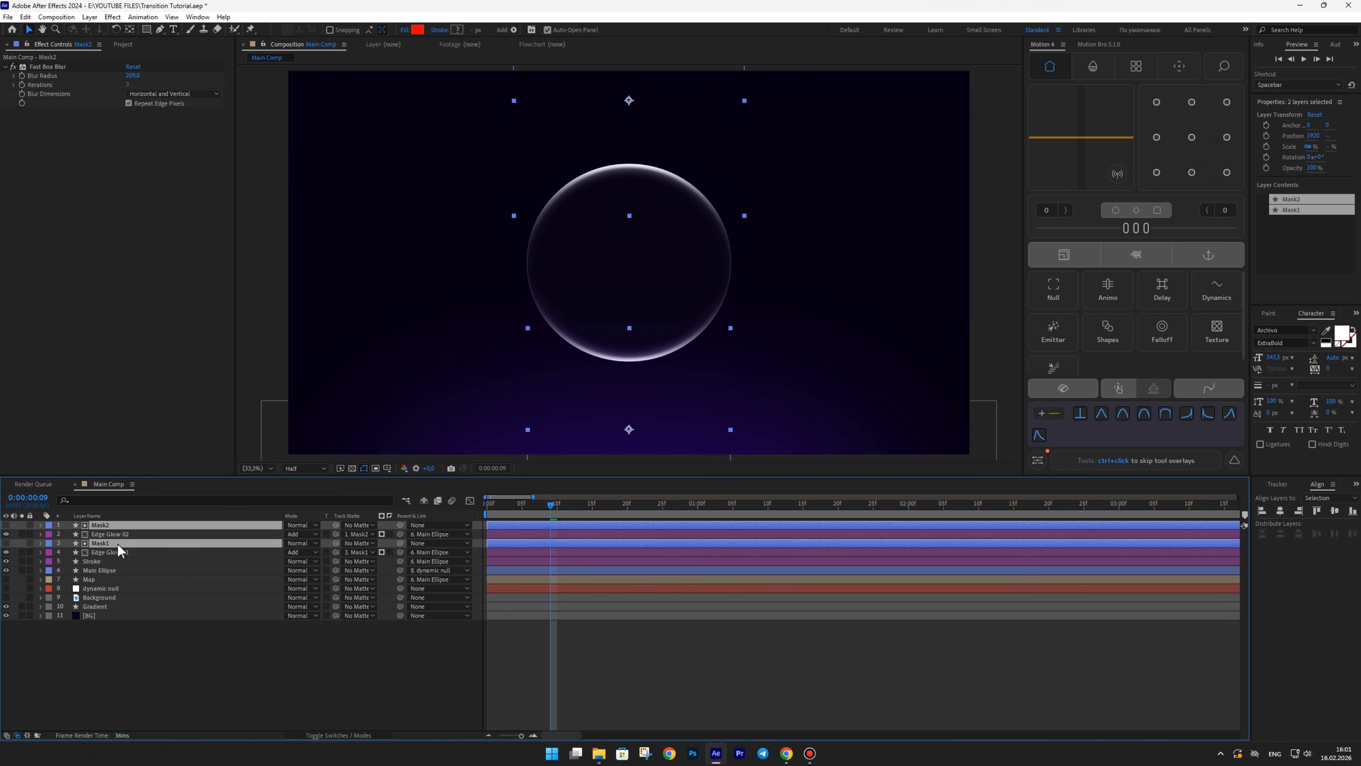
{"action": "left_click_drag", "start_coordinate": [399, 541], "coordinate": [106, 568]}
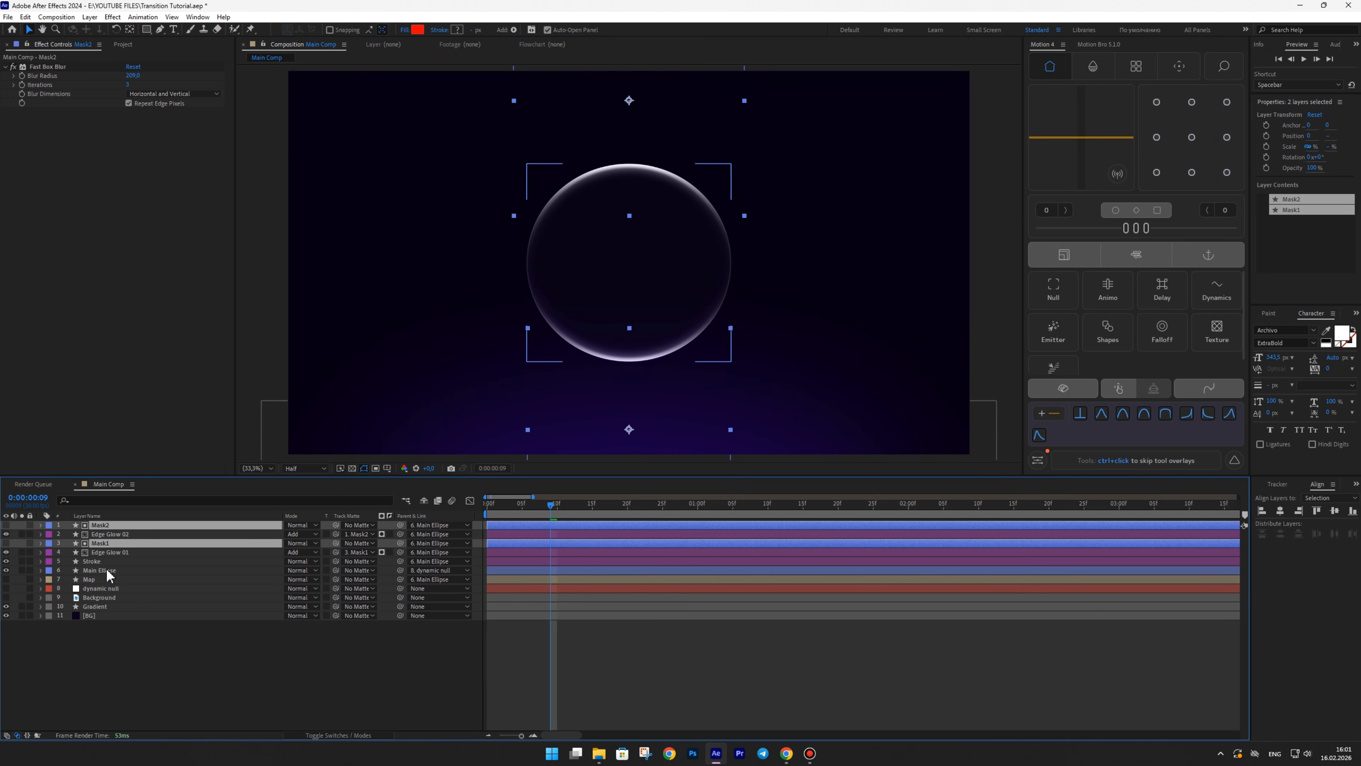
{"action": "left_click", "coordinate": [202, 669]}
{"action": "left_click_drag", "start_coordinate": [537, 509], "coordinate": [482, 508]}
{"action": "key", "text": "space"}
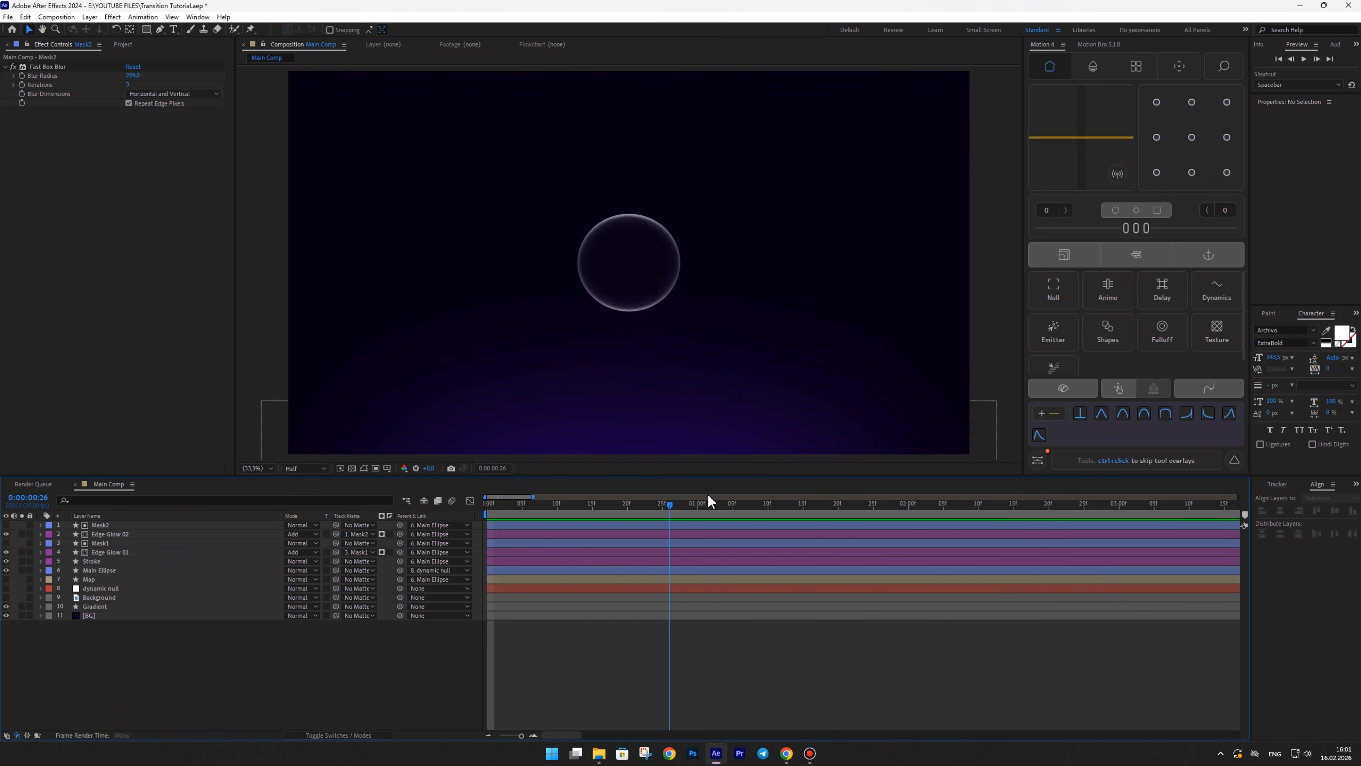
{"action": "left_click", "coordinate": [547, 499]}
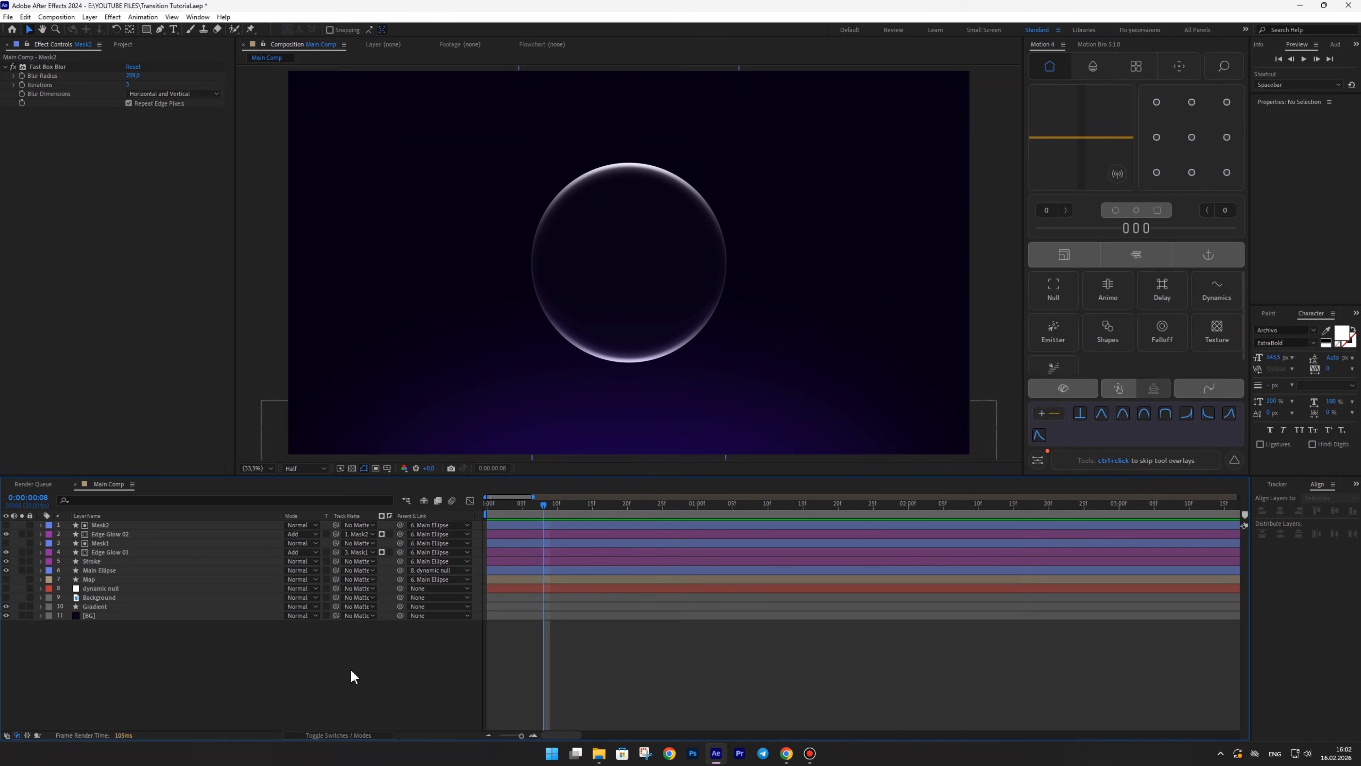
- Create another shape layer at frame 8 with an ellipse and a fill for the soft light
{"action": "right_click", "coordinate": [350, 668]}
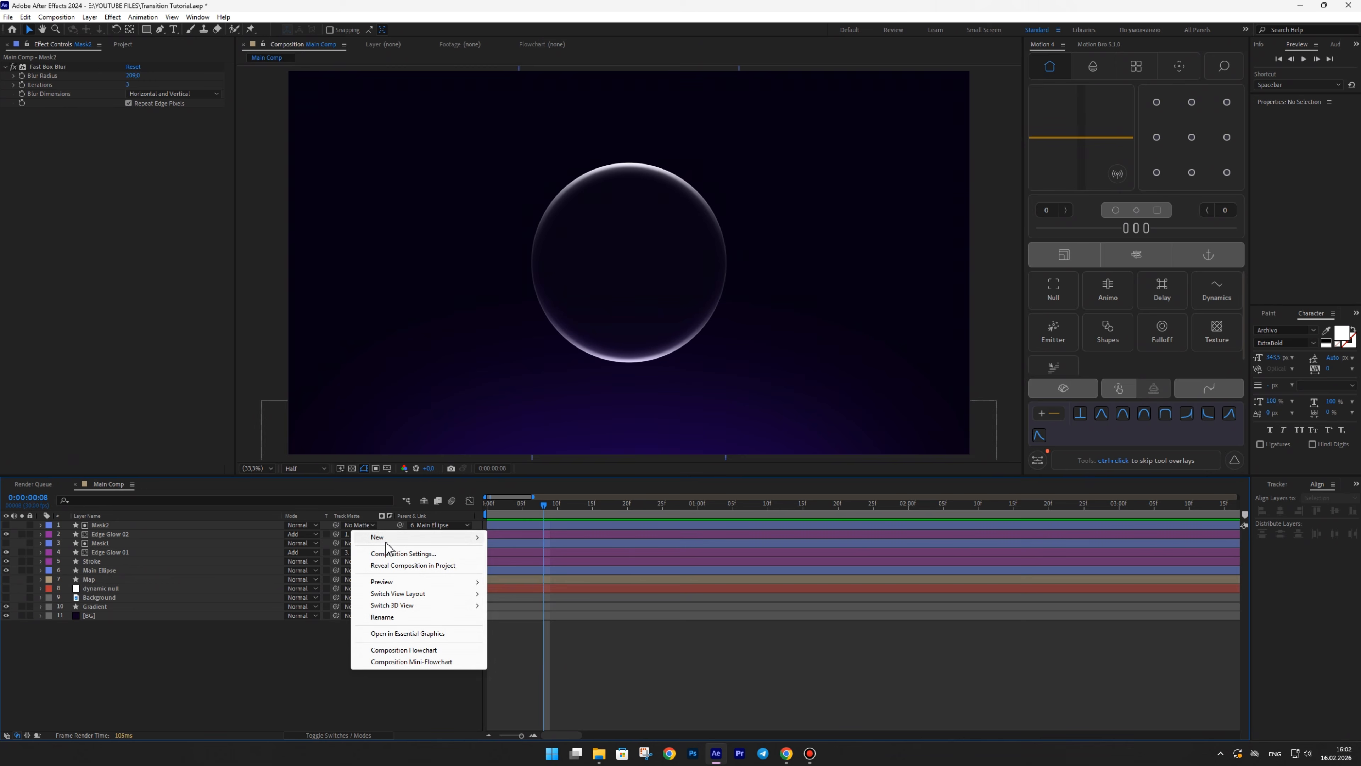
{"action": "mouse_move", "coordinate": [387, 539]}
{"action": "left_click", "coordinate": [538, 614]}
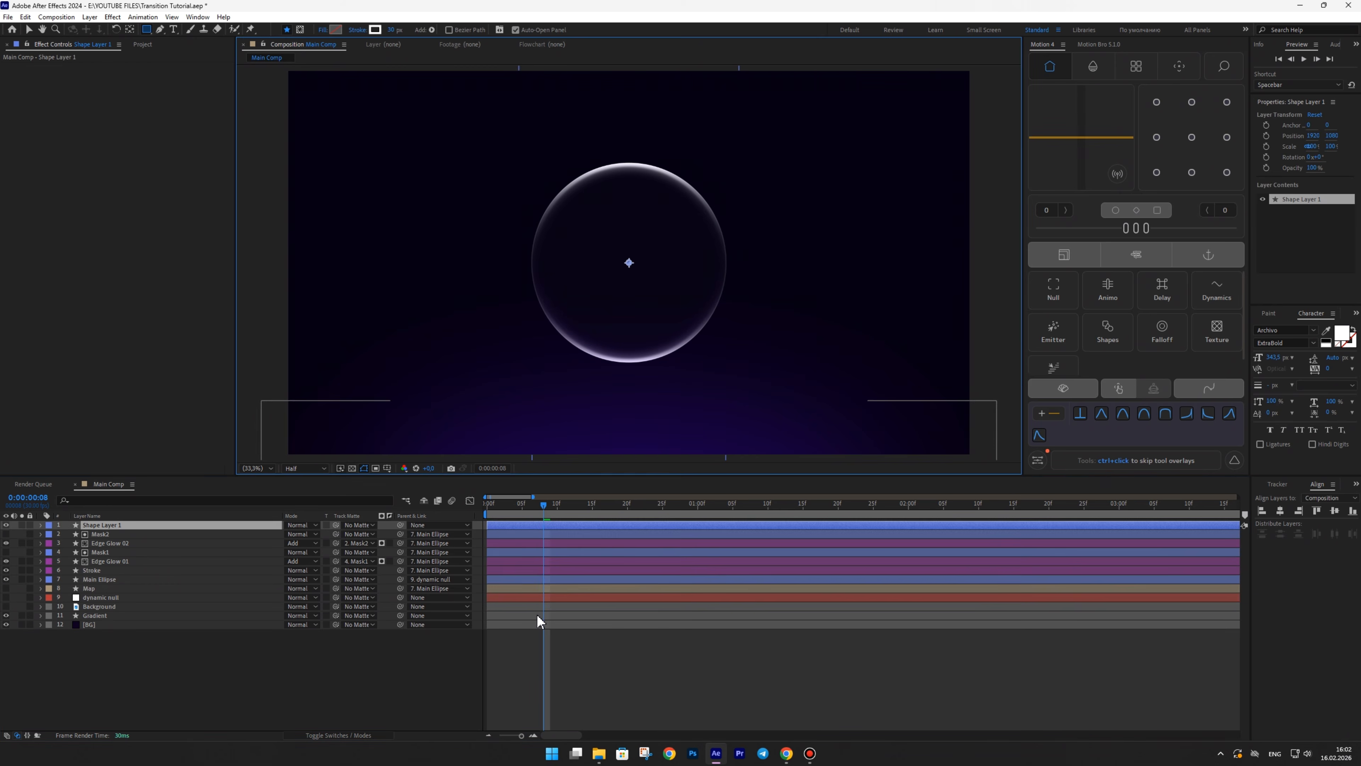
{"action": "left_click", "coordinate": [431, 30]}
{"action": "left_click", "coordinate": [453, 64]}
{"action": "left_click", "coordinate": [431, 29]}
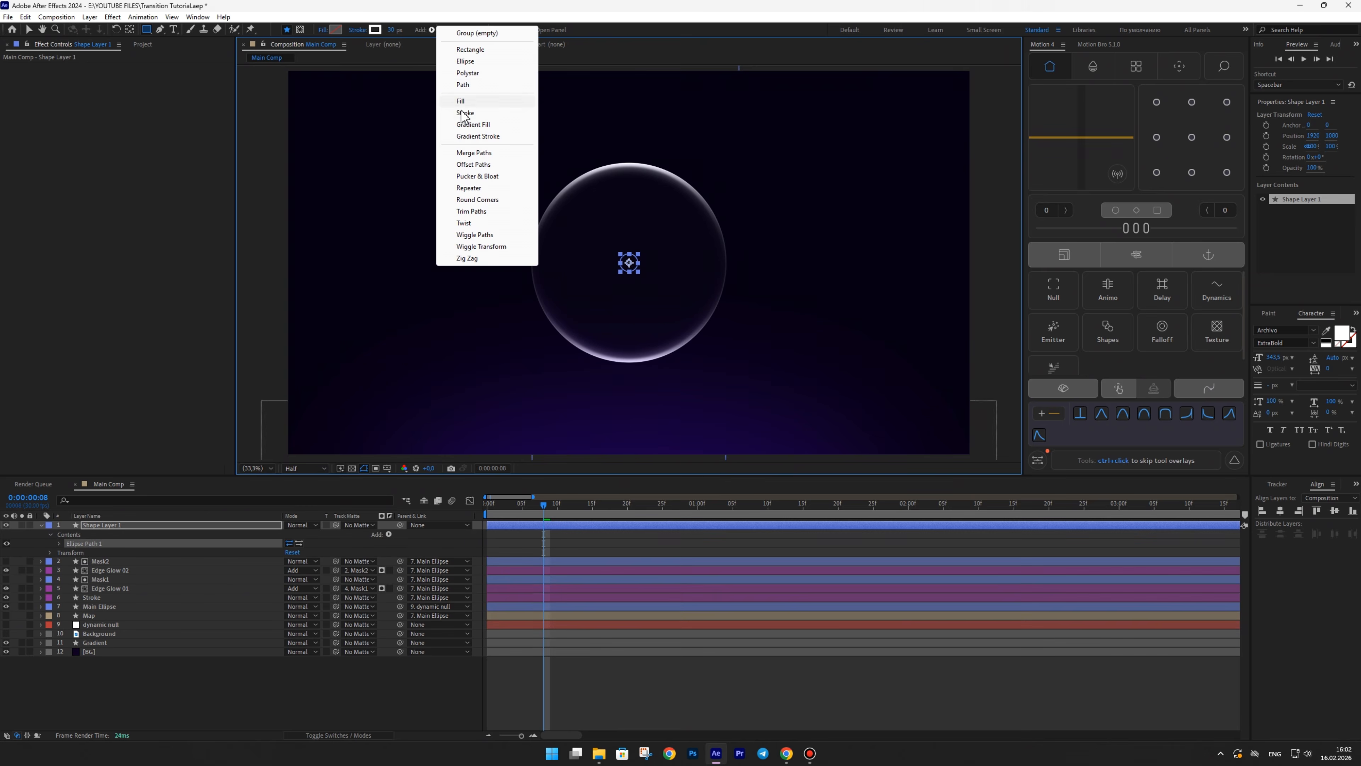
{"action": "left_click", "coordinate": [457, 100]}
- Scale the new circle uniformly to about 1120% and move it straight up to about 1920, 40
{"action": "left_click", "coordinate": [29, 29]}
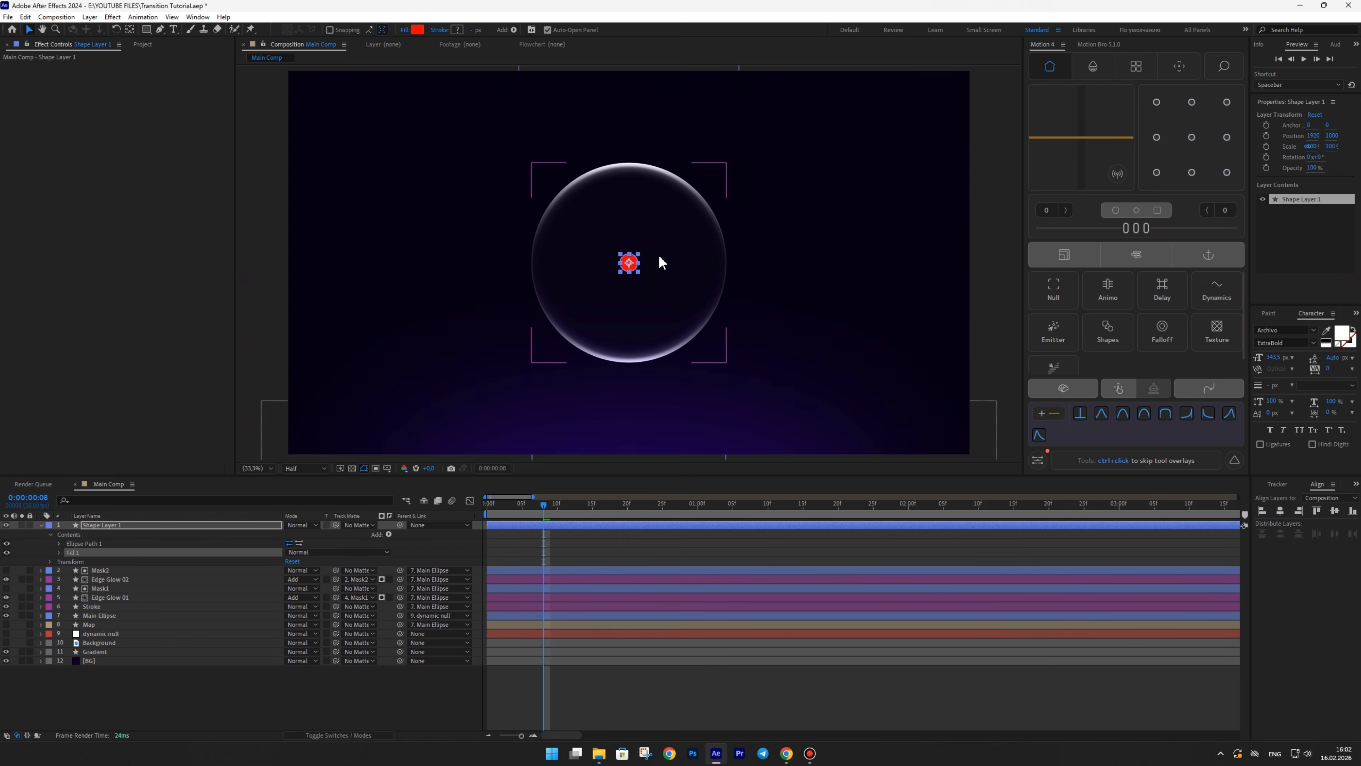
{"action": "left_click_drag", "start_coordinate": [639, 272], "coordinate": [729, 353]}
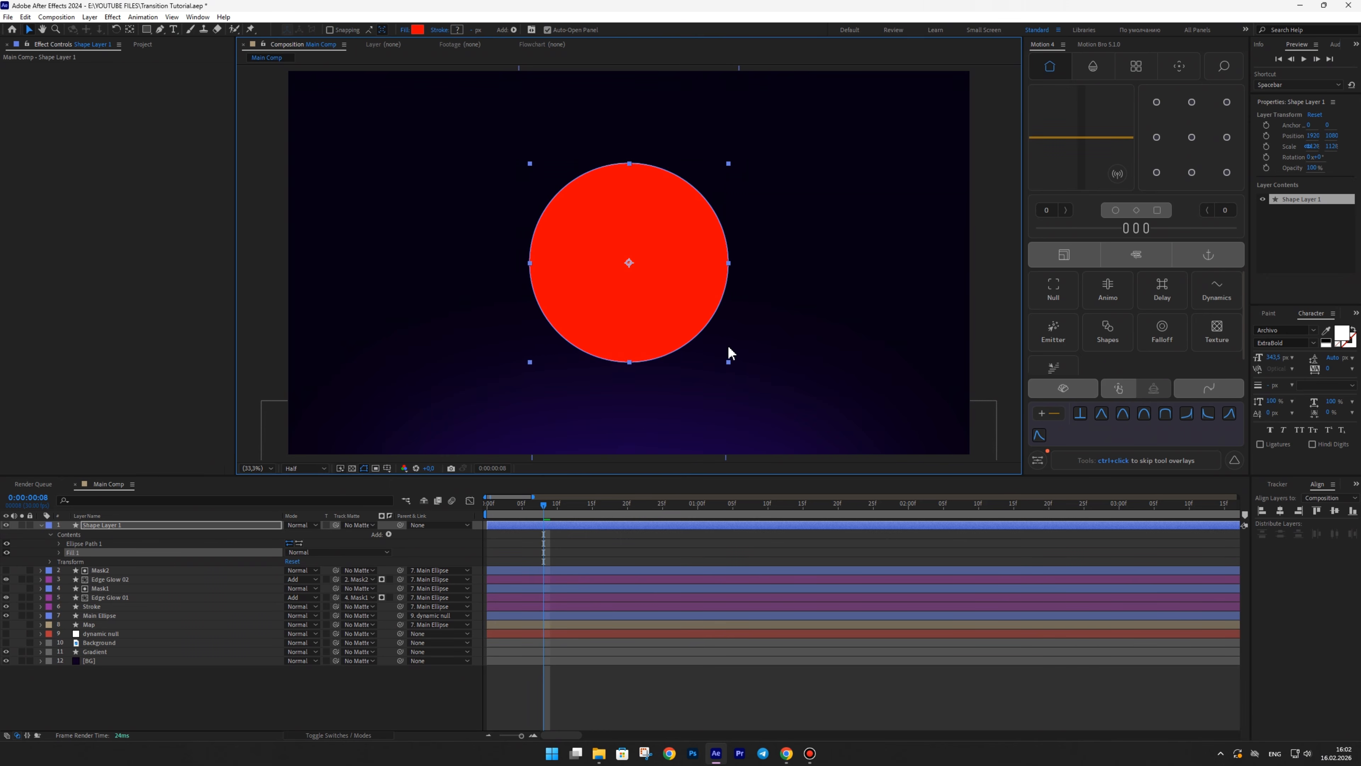
{"action": "left_click_drag", "start_coordinate": [644, 231], "coordinate": [630, 126], "text": "shift"}
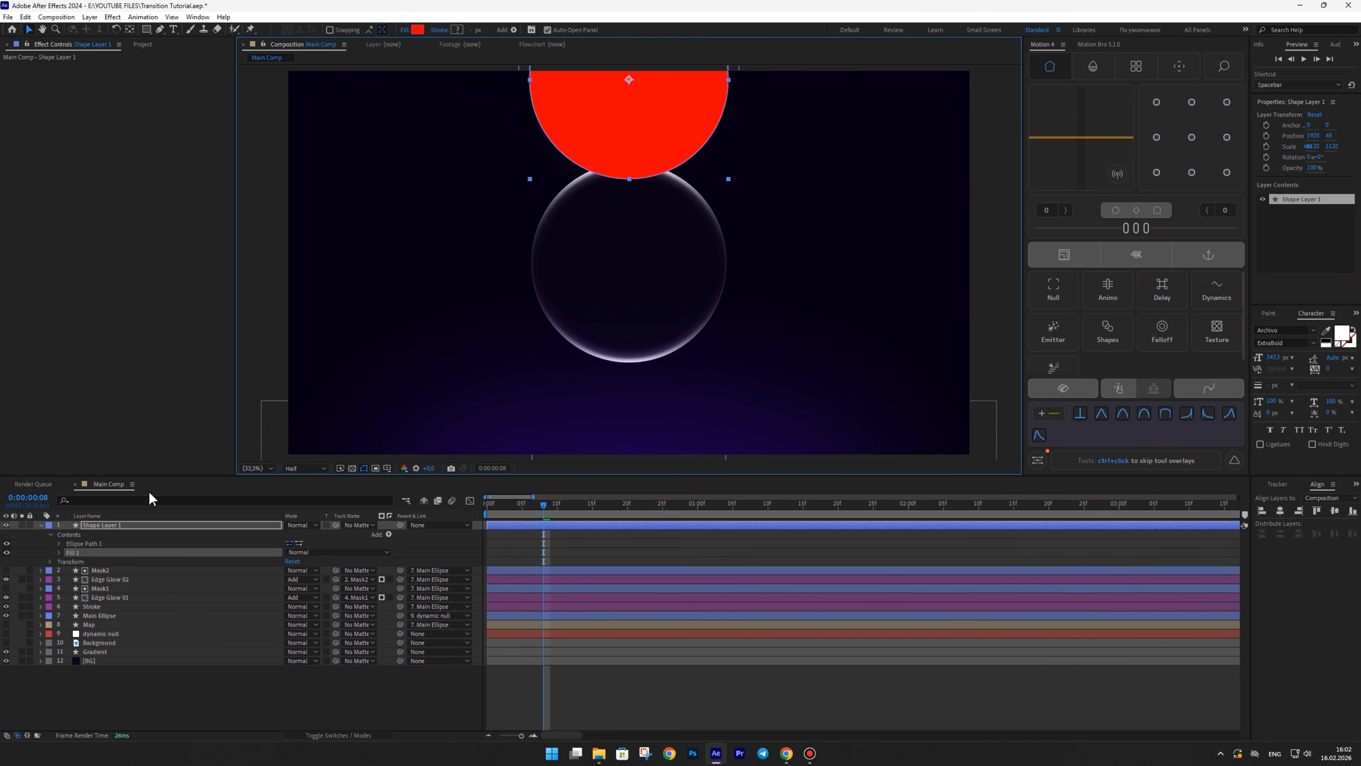
- Rename the new shape layer Soft Light 01, give it an orange label and collapse its properties
{"action": "type", "text": "Soft"}
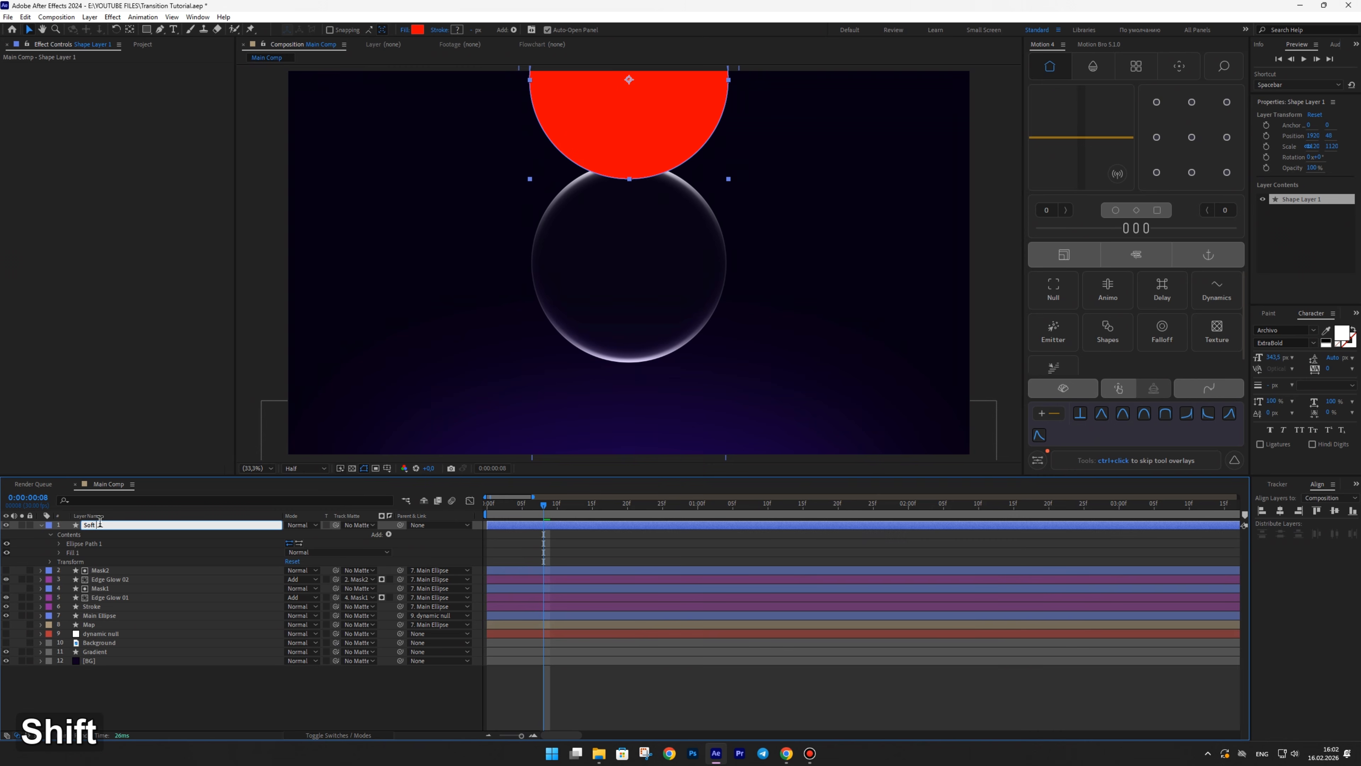
{"action": "type", "text": " Lig"}
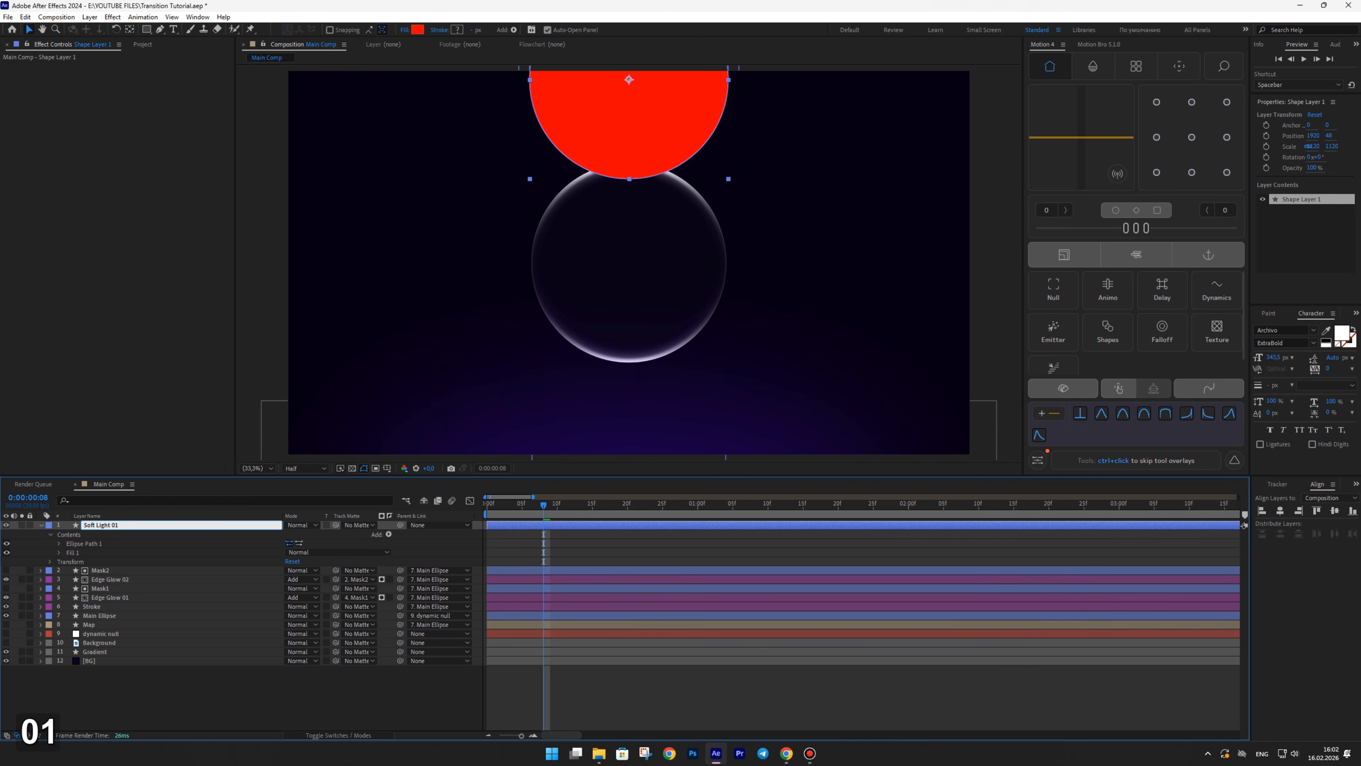
{"action": "type", "text": "ht 01"}
{"action": "key", "text": "Return"}
{"action": "left_click", "coordinate": [48, 524]}
{"action": "left_click", "coordinate": [59, 453]}
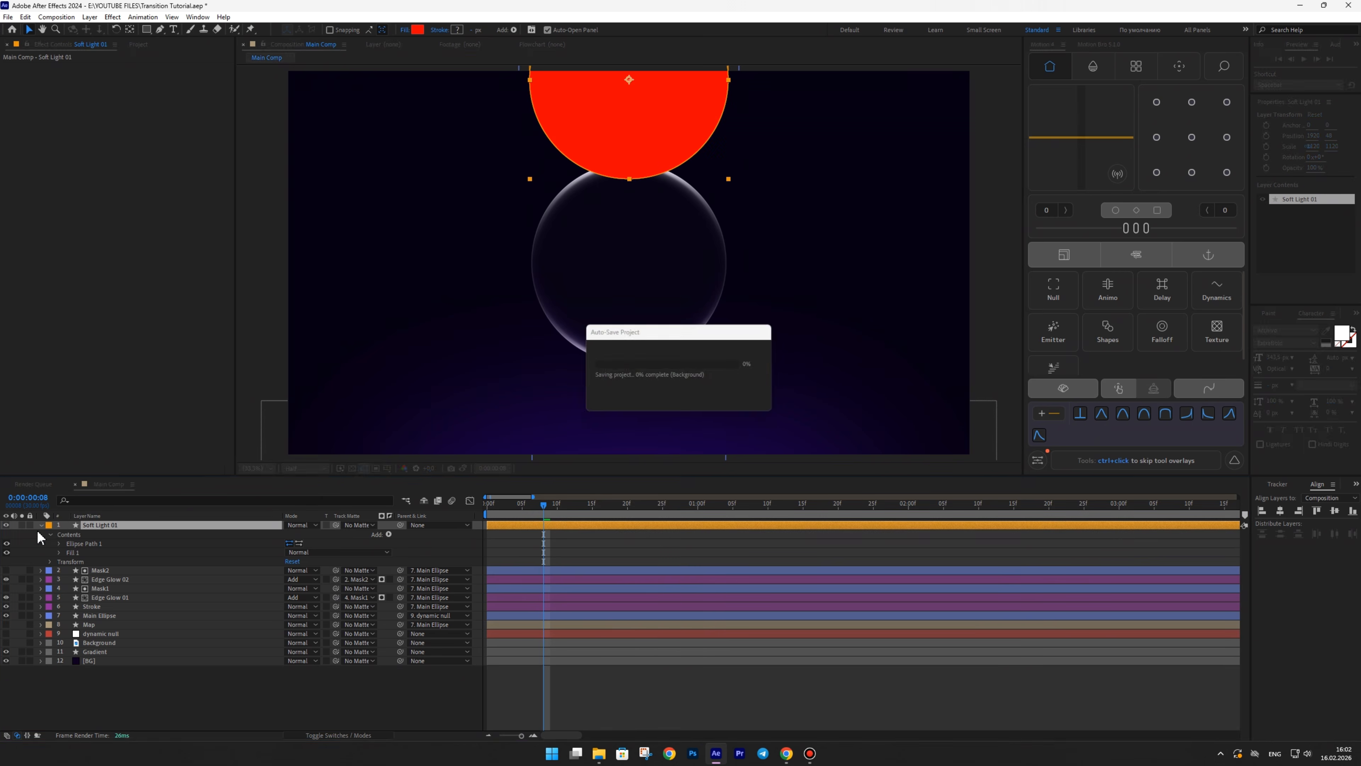
{"action": "left_click", "coordinate": [41, 525]}
- Apply a Fill effect to Soft Light 01 and set its colour to white
{"action": "key", "text": "ctrl+space"}
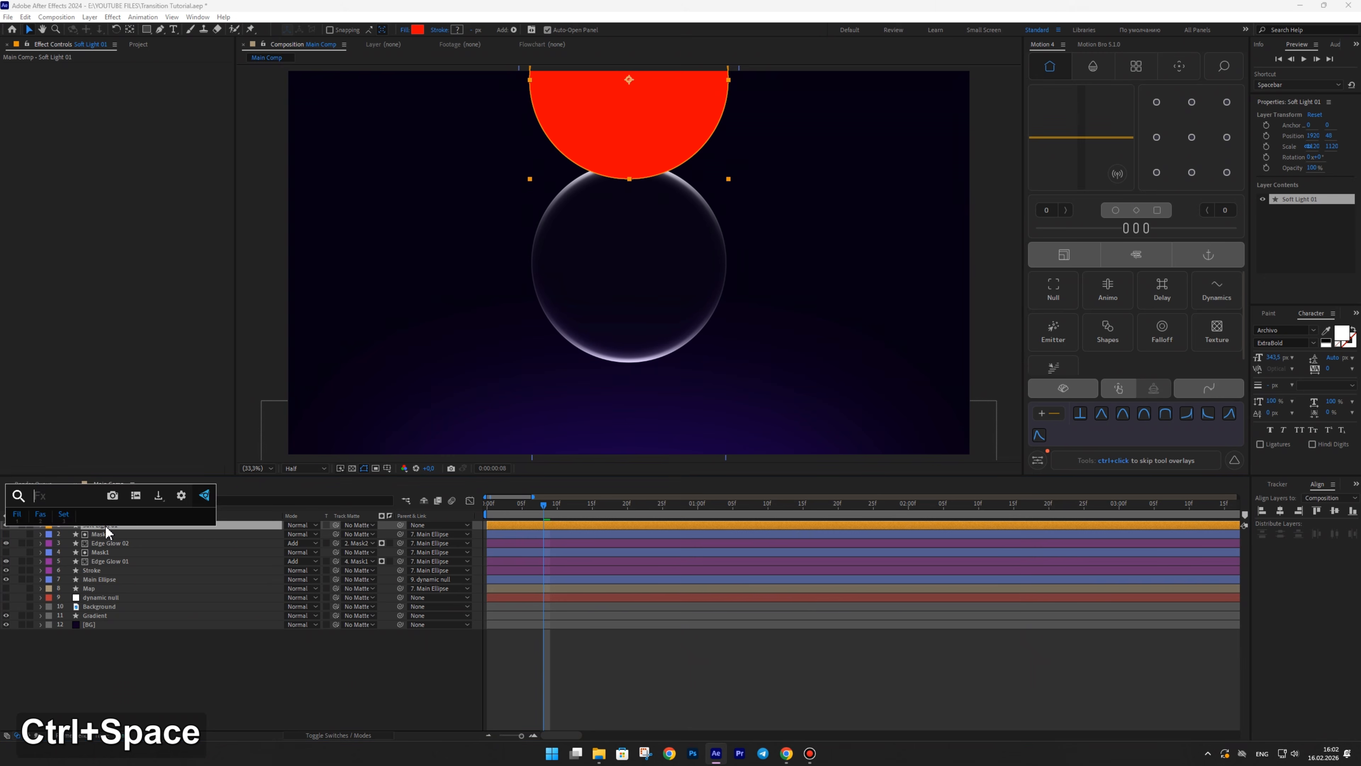
{"action": "left_click", "coordinate": [20, 516]}
{"action": "left_click", "coordinate": [130, 95]}
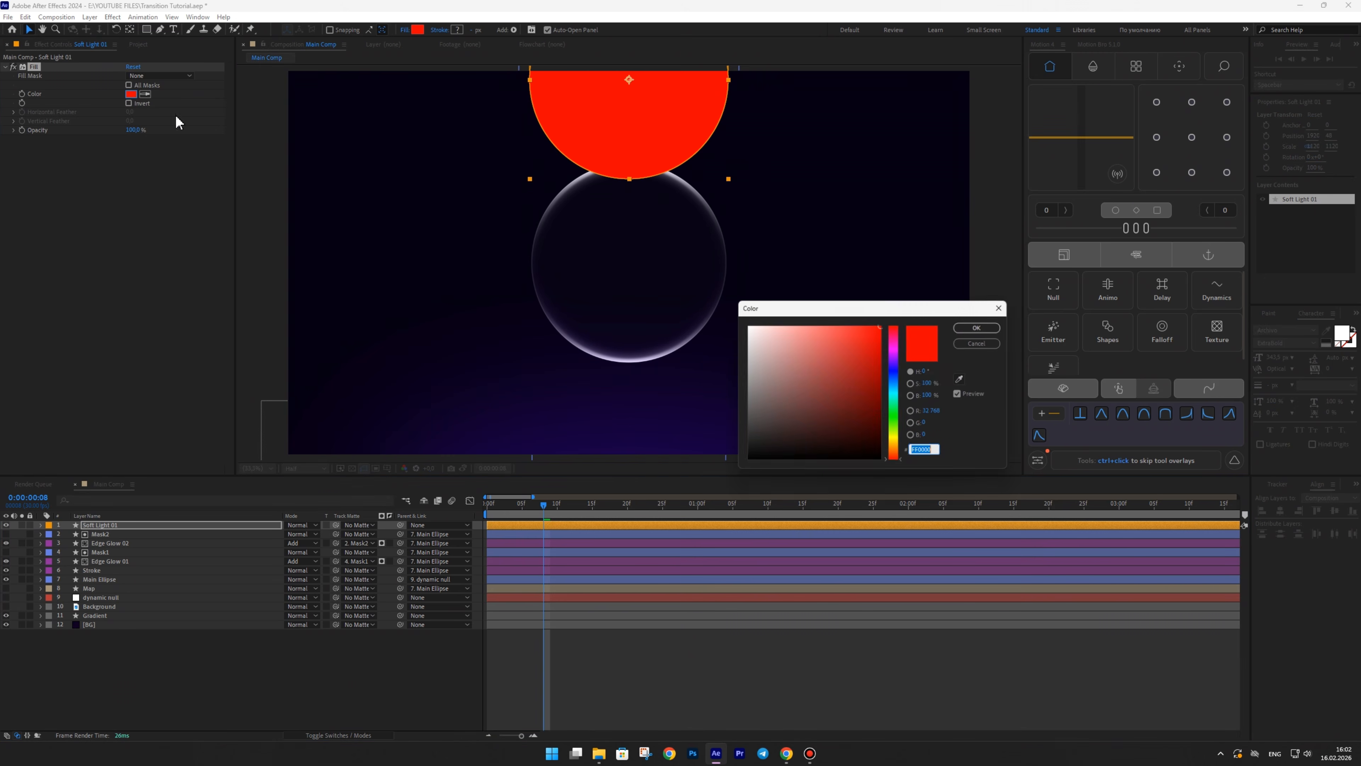
{"action": "left_click", "coordinate": [753, 317]}
{"action": "left_click", "coordinate": [952, 330]}
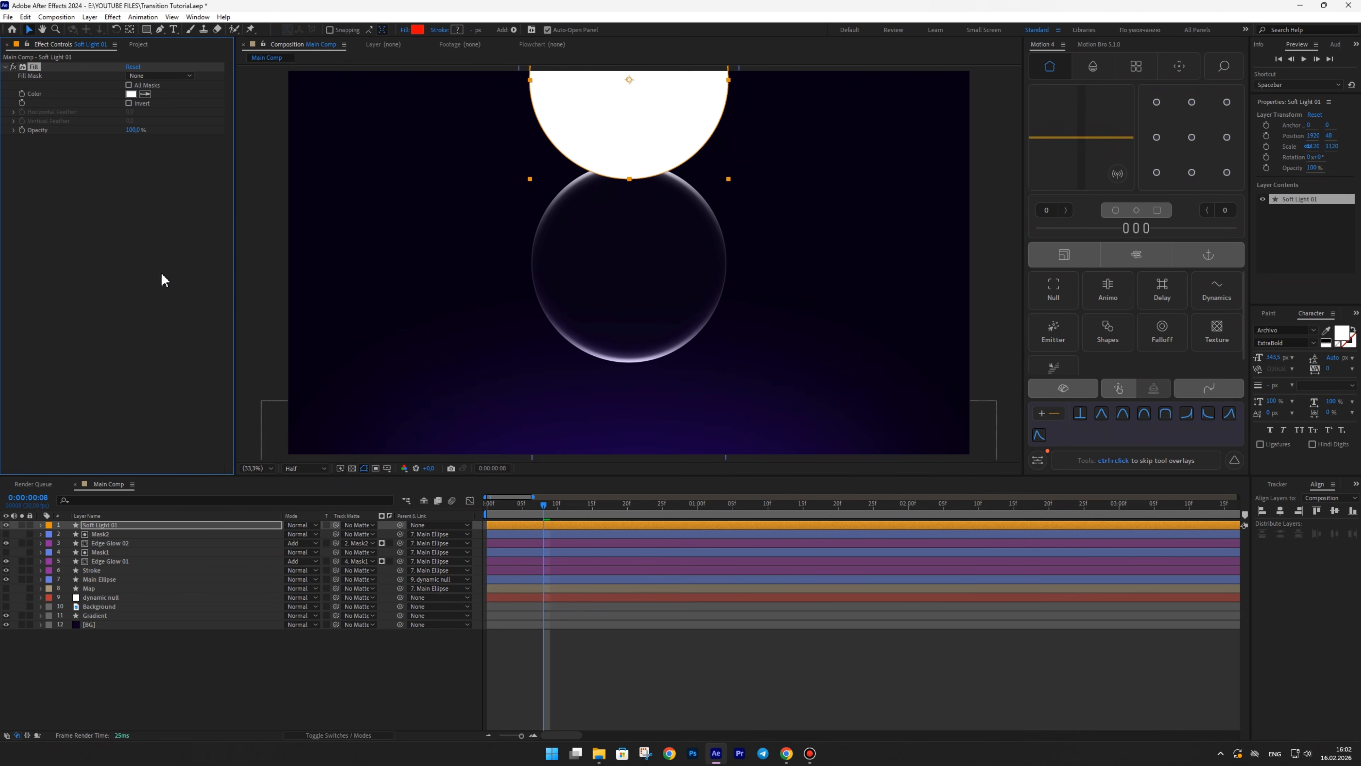
- Add a Fast Box Blur to Soft Light 01 with a blur radius of about 165 and 7 iterations
{"action": "key", "text": "ctrl+space"}
{"action": "left_click", "coordinate": [85, 244]}
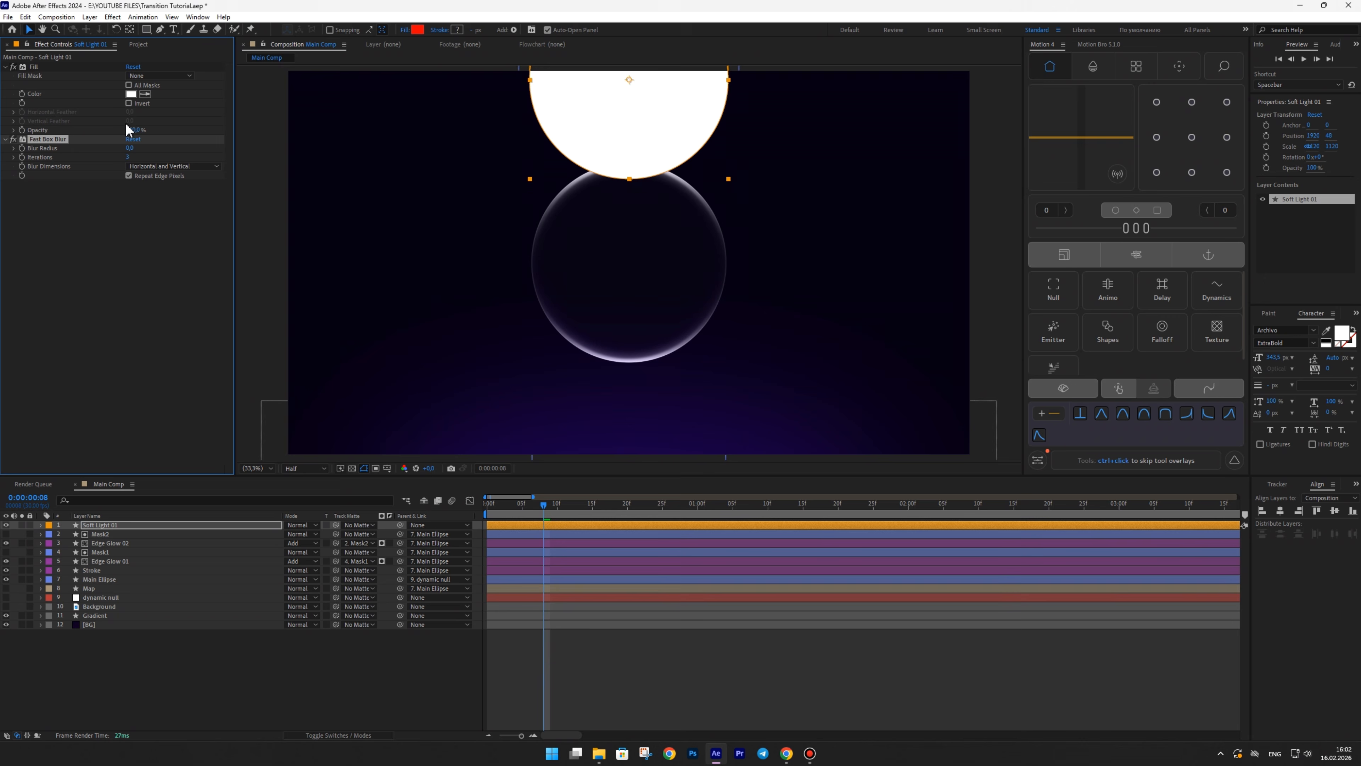
{"action": "left_click_drag", "start_coordinate": [142, 148], "coordinate": [212, 138]}
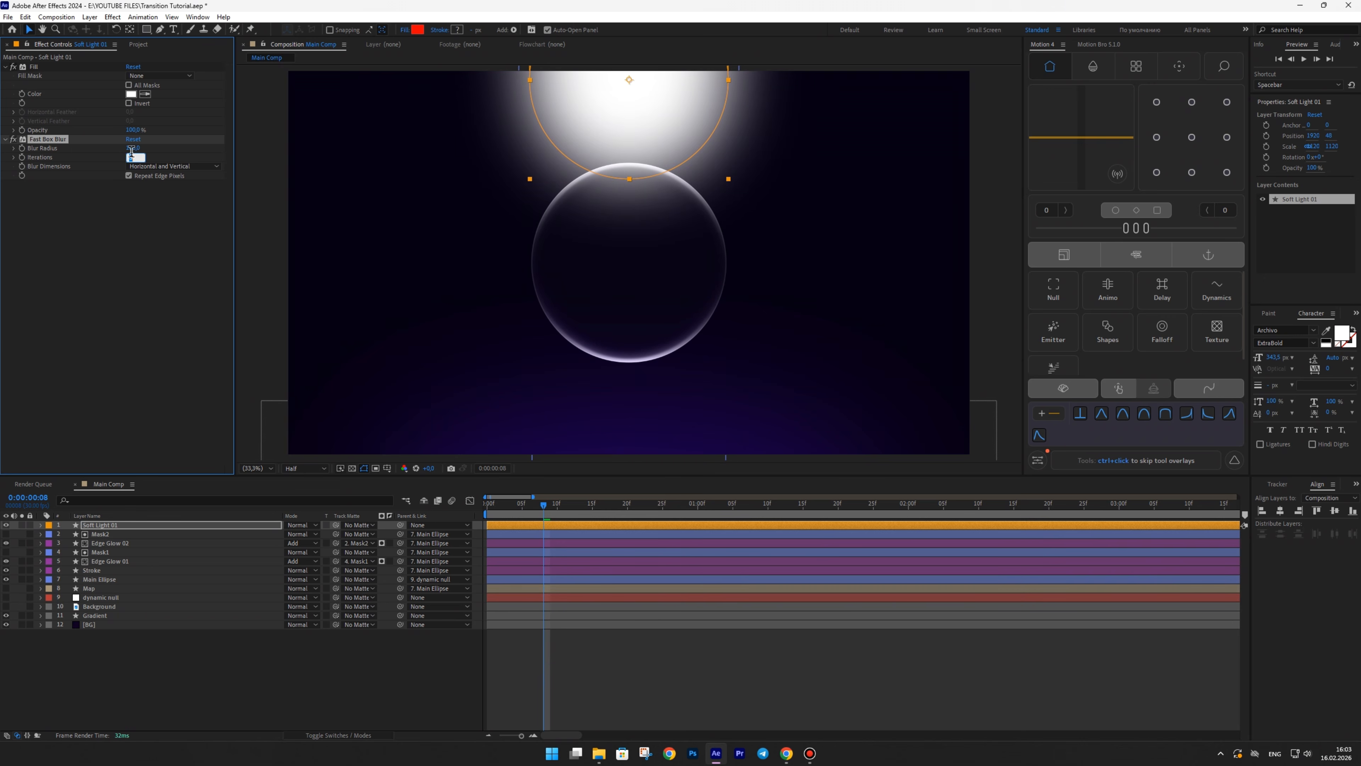
{"action": "type", "text": "7"}
{"action": "key", "text": "Return"}
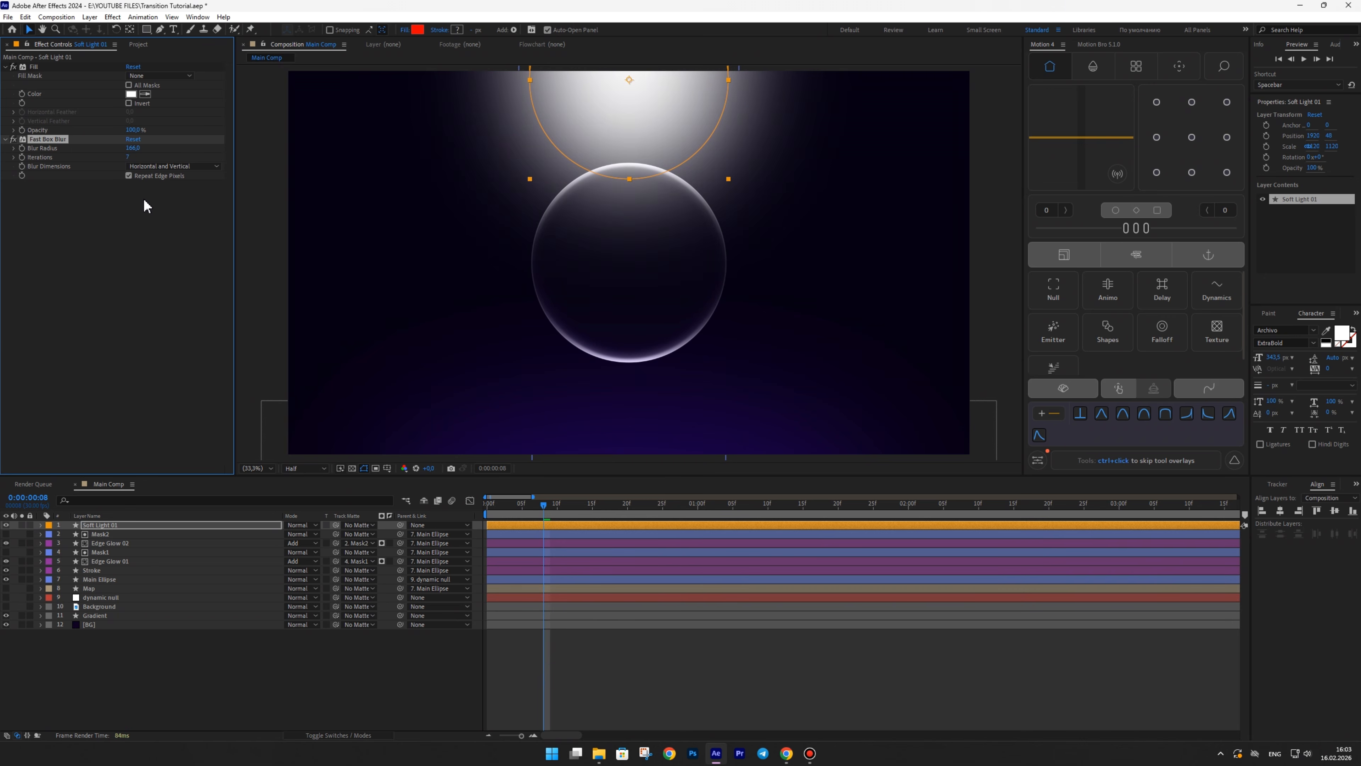
- Add a Set Matte effect to Soft Light 01 that takes its matte from the Main Ellipse layer
{"action": "key", "text": "ctrl+space"}
{"action": "left_click", "coordinate": [102, 206]}
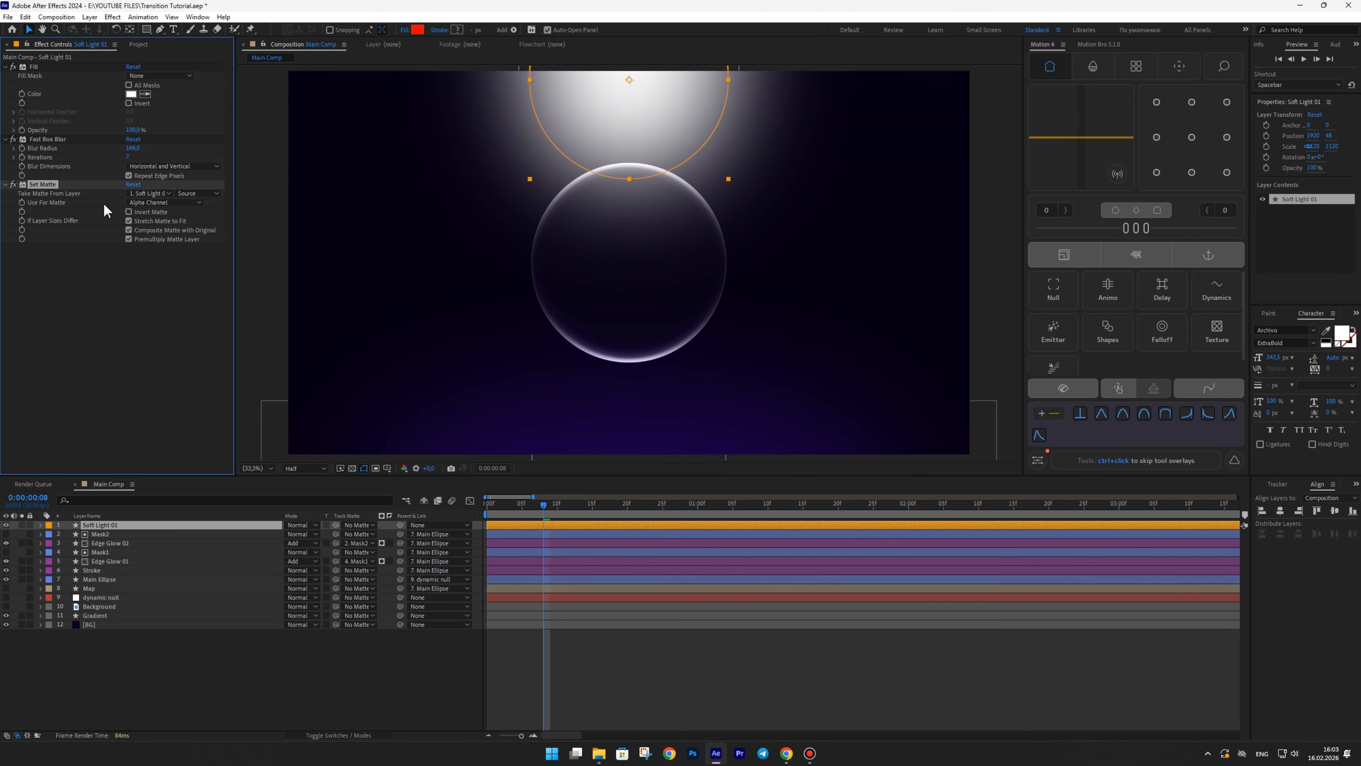
{"action": "left_click", "coordinate": [148, 194]}
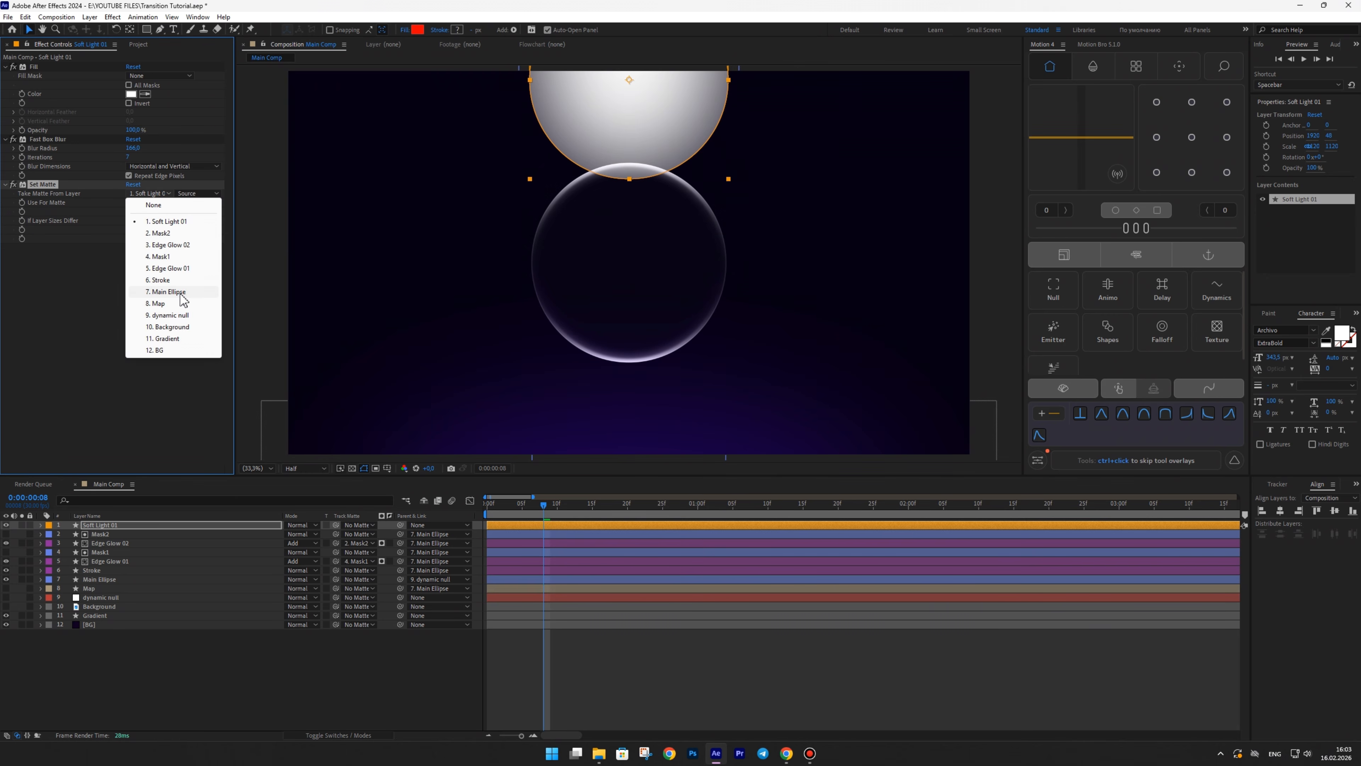
{"action": "left_click", "coordinate": [166, 291]}
{"action": "left_click", "coordinate": [197, 193]}
{"action": "left_click", "coordinate": [127, 304]}
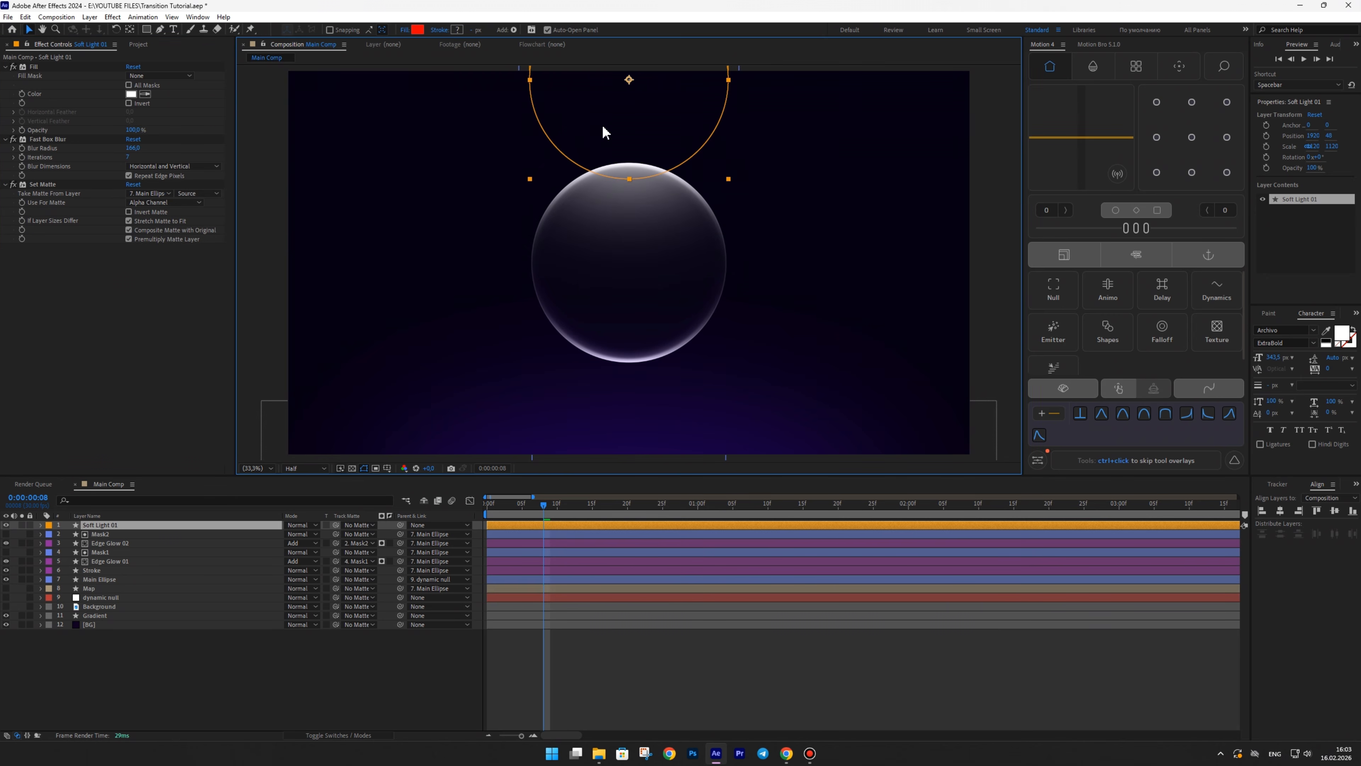
- Nudge the soft light circle up to about 1920, 10 and scale it down uniformly to about 1036%
{"action": "key", "text": "Up"}
{"action": "key", "text": "Up"}
{"action": "key", "text": "Up"}
{"action": "key", "text": "Up"}
{"action": "key", "text": "Up"}
{"action": "key", "text": "Up"}
{"action": "key", "text": "Up"}
{"action": "key", "text": "Up"}
{"action": "left_click_drag", "start_coordinate": [725, 180], "coordinate": [621, 127]}
- Parent Soft Light 01 to Main Ellipse and deselect the layers
{"action": "left_click", "coordinate": [254, 527]}
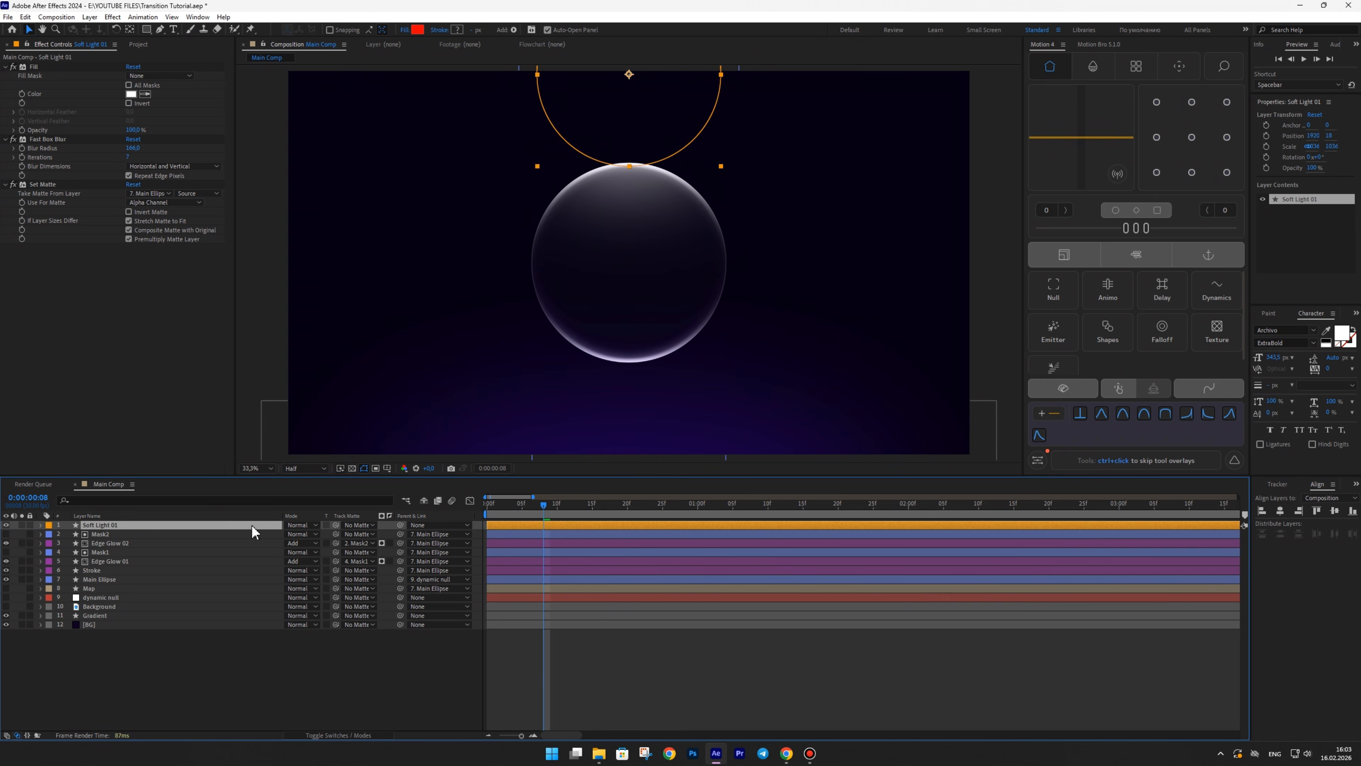
{"action": "left_click_drag", "start_coordinate": [400, 525], "coordinate": [92, 588]}
{"action": "left_click", "coordinate": [152, 717]}
- Keyframe the Blur Radius of Soft Light 01 at 0:00:01:00 and raise it to about 300 at 0:00:01:20
{"action": "left_click_drag", "start_coordinate": [538, 508], "coordinate": [681, 500]}
{"action": "left_click", "coordinate": [104, 525]}
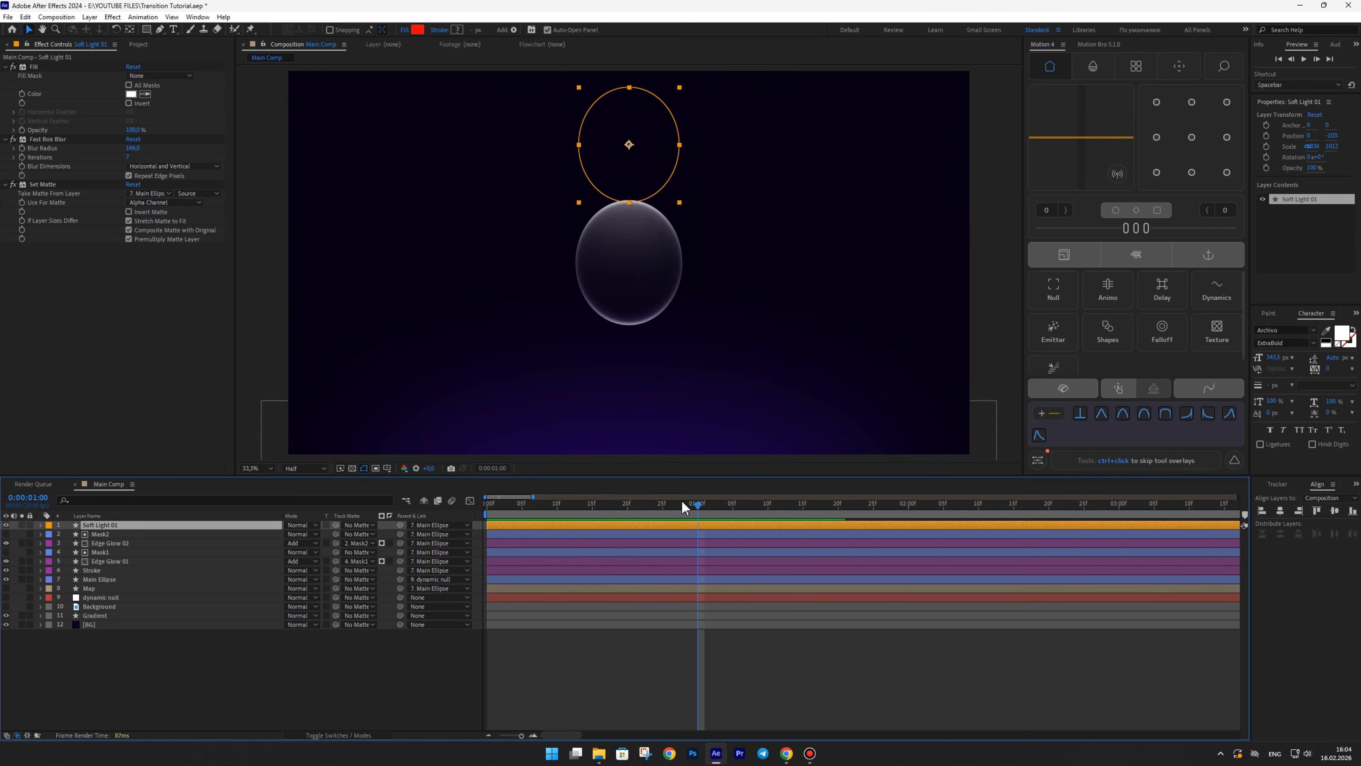
{"action": "left_click", "coordinate": [25, 155]}
{"action": "left_click", "coordinate": [105, 525]}
{"action": "key", "text": "u"}
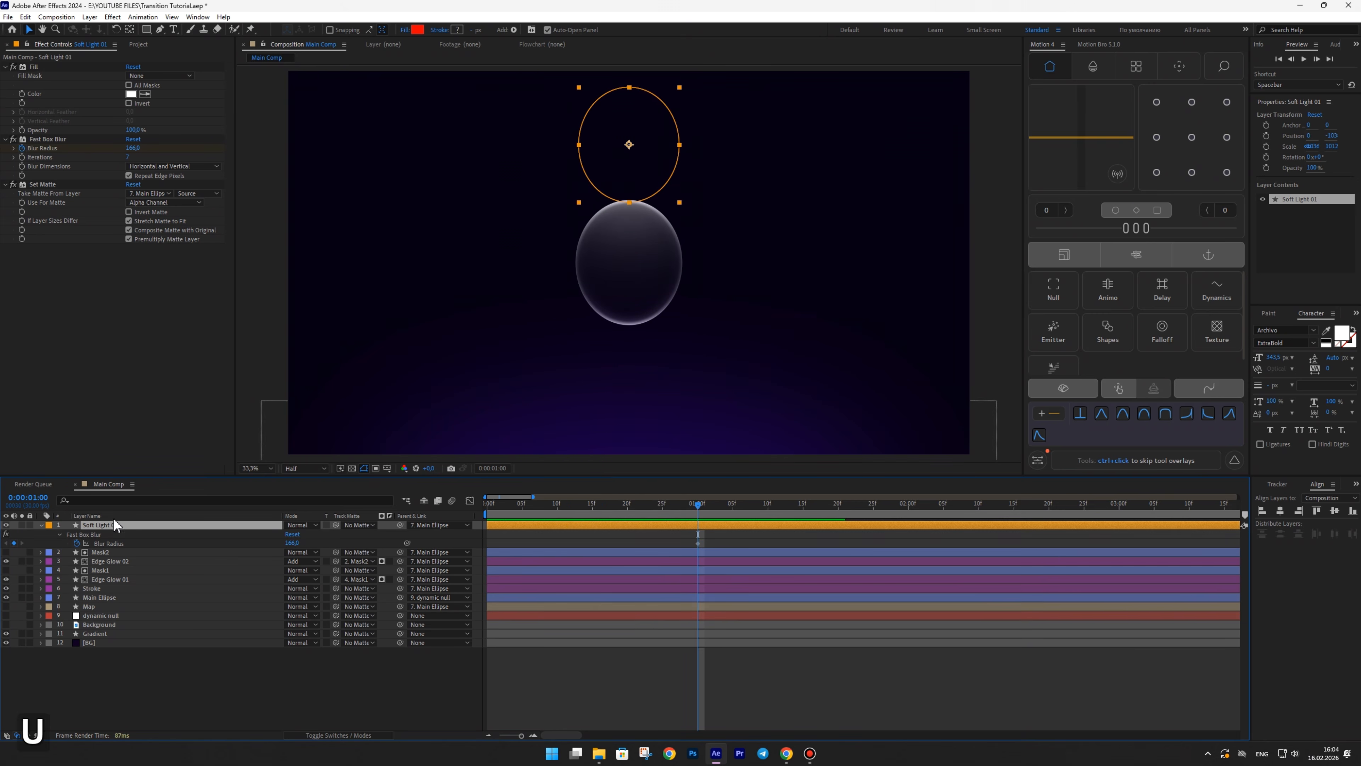
{"action": "left_click_drag", "start_coordinate": [703, 503], "coordinate": [835, 478]}
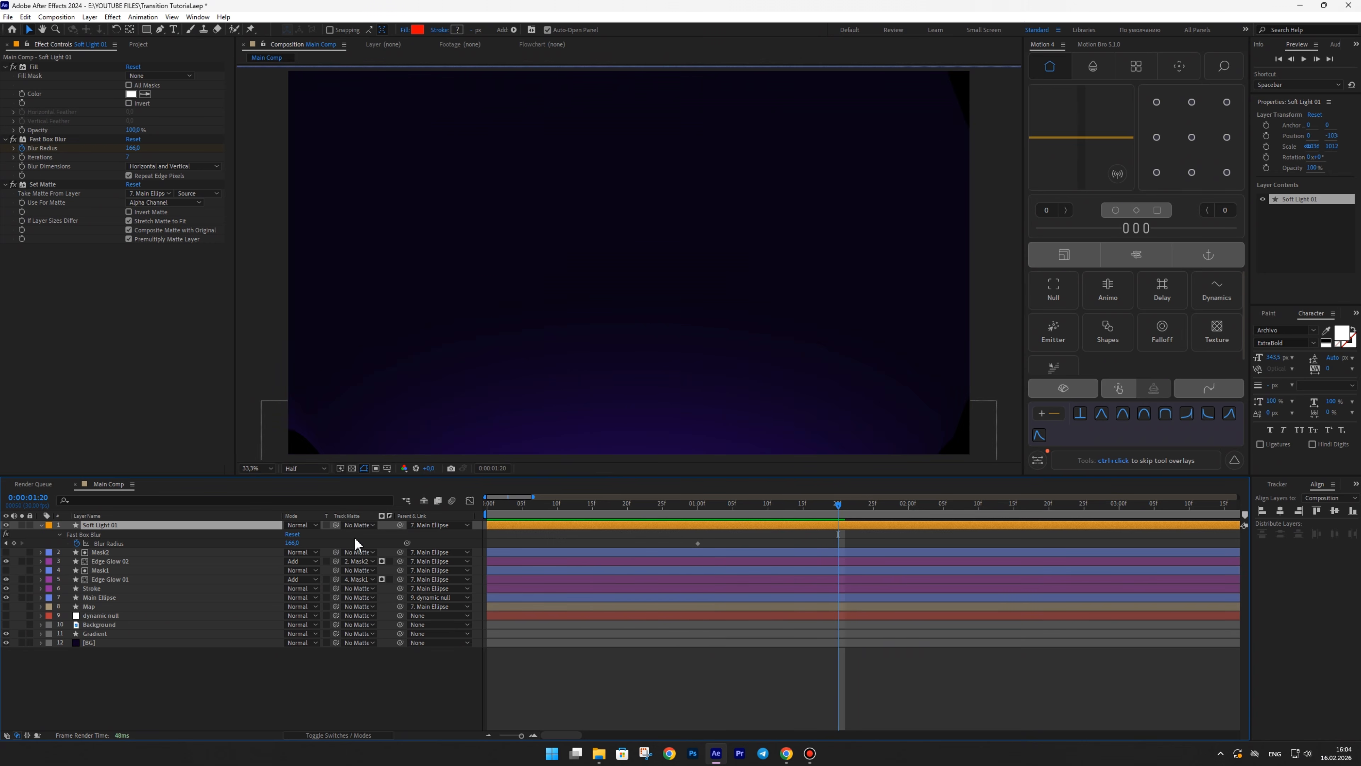
{"action": "left_click_drag", "start_coordinate": [306, 543], "coordinate": [331, 538]}
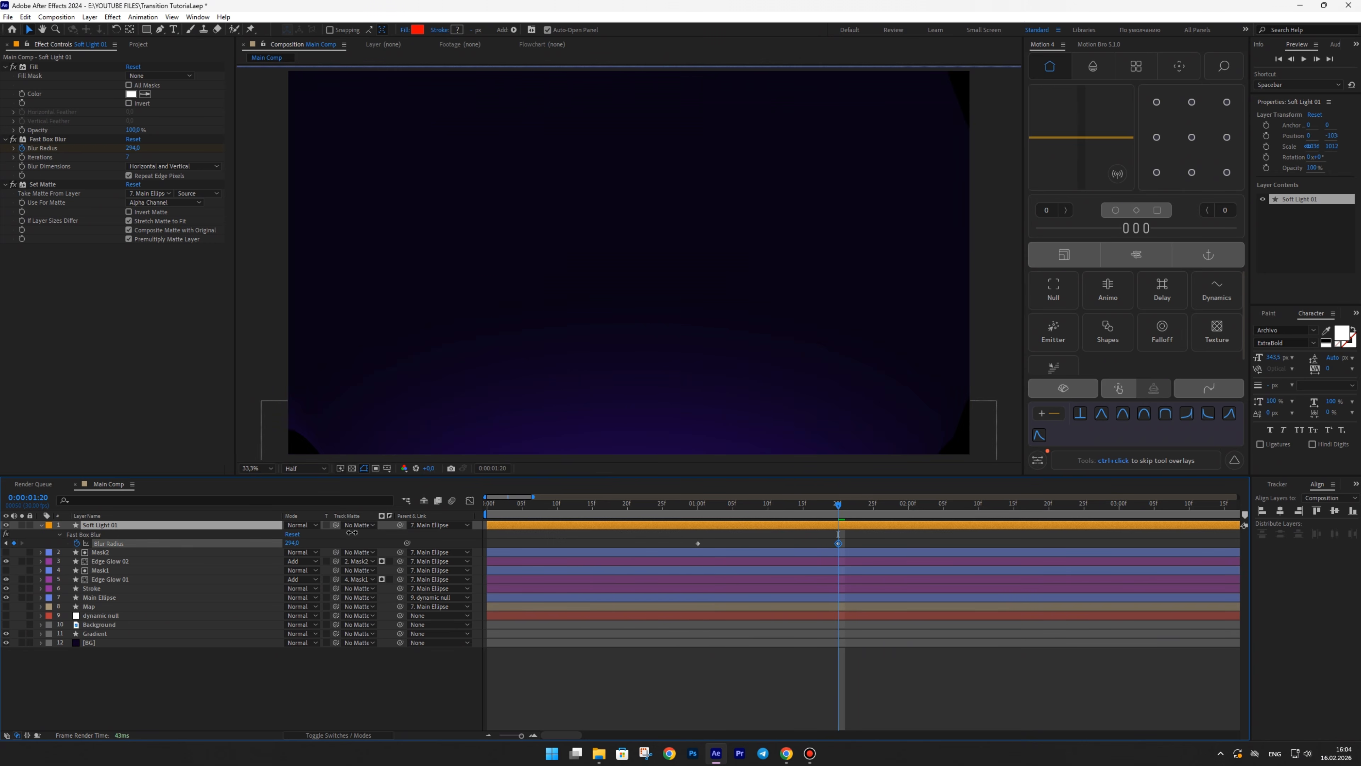
- Apply Easy Ease to both Blur Radius keyframes and preview the animation
{"action": "left_click_drag", "start_coordinate": [866, 539], "coordinate": [656, 548]}
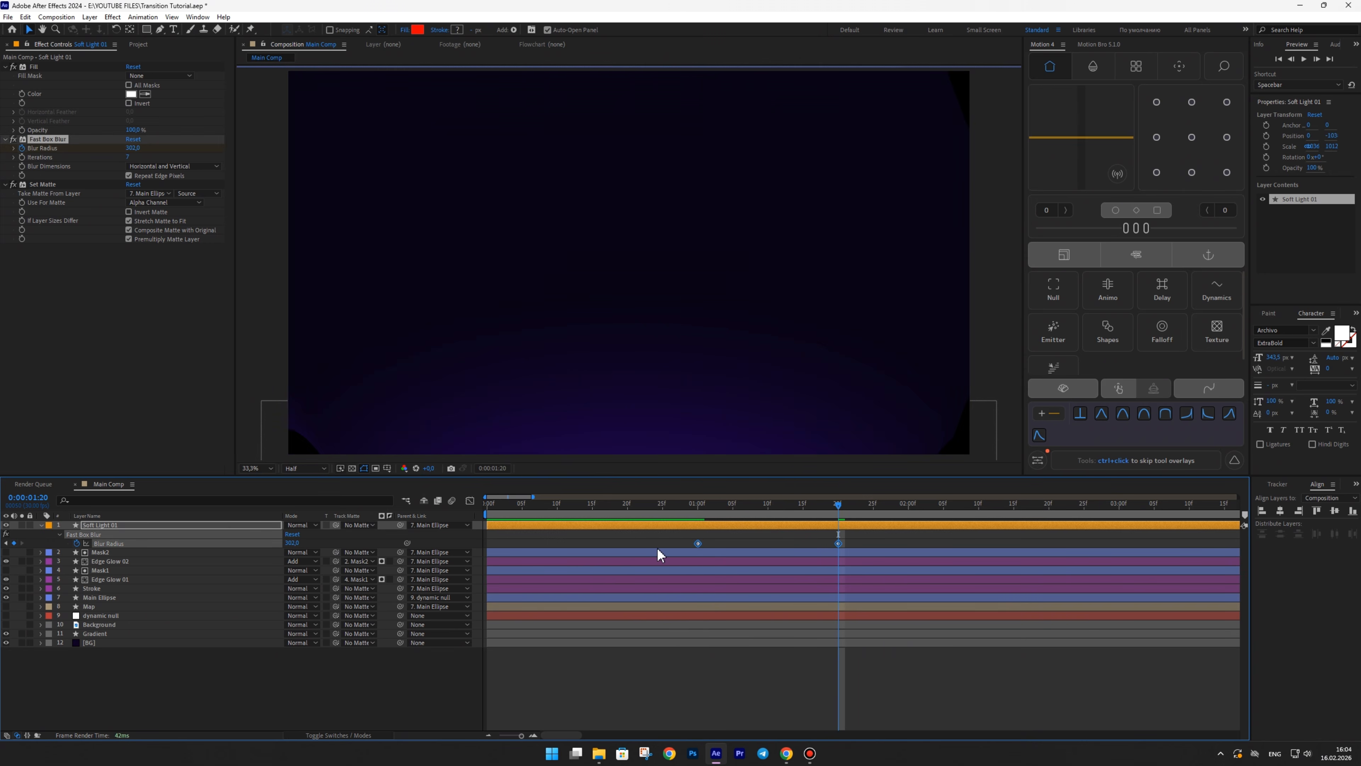
{"action": "key", "text": "F9"}
{"action": "left_click", "coordinate": [699, 692]}
{"action": "left_click_drag", "start_coordinate": [685, 501], "coordinate": [761, 493]}
{"action": "left_click", "coordinate": [660, 501]}
{"action": "key", "text": "space"}
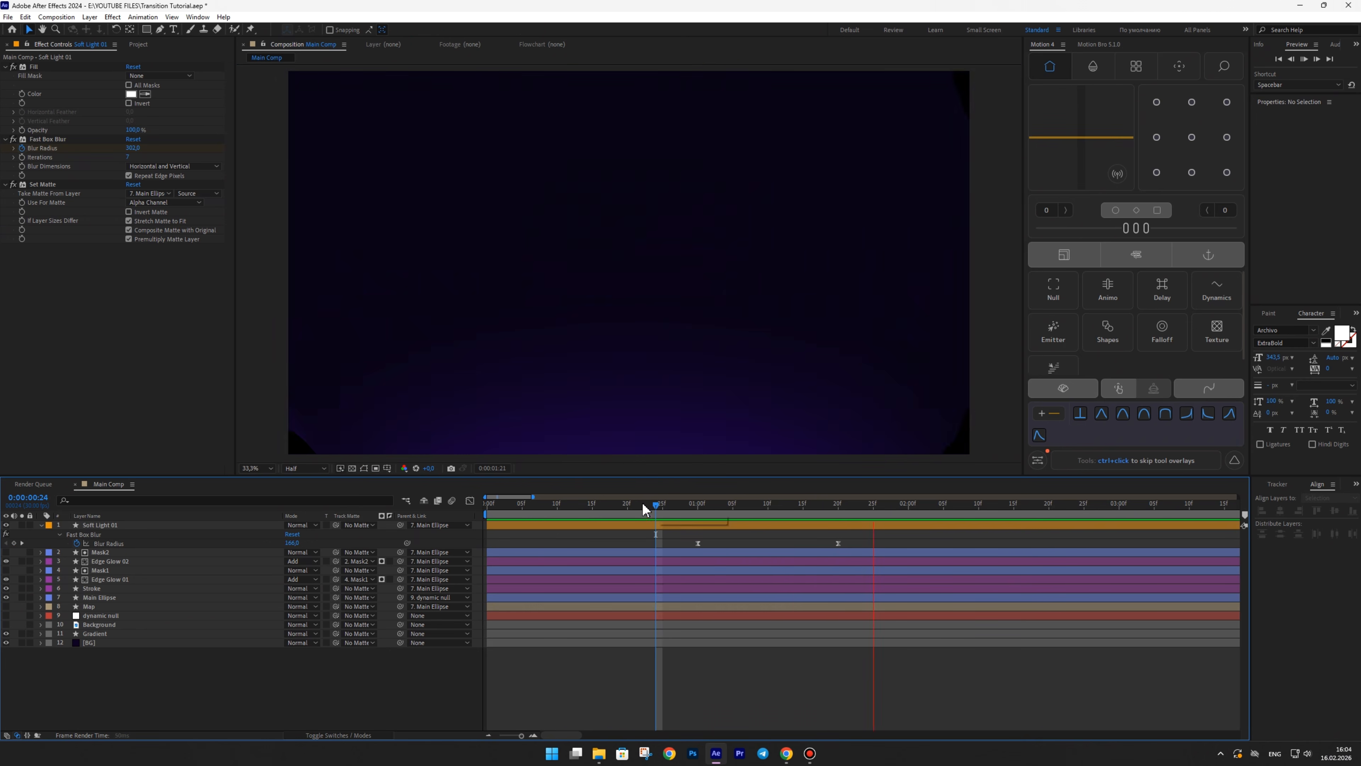
{"action": "key", "text": "space"}
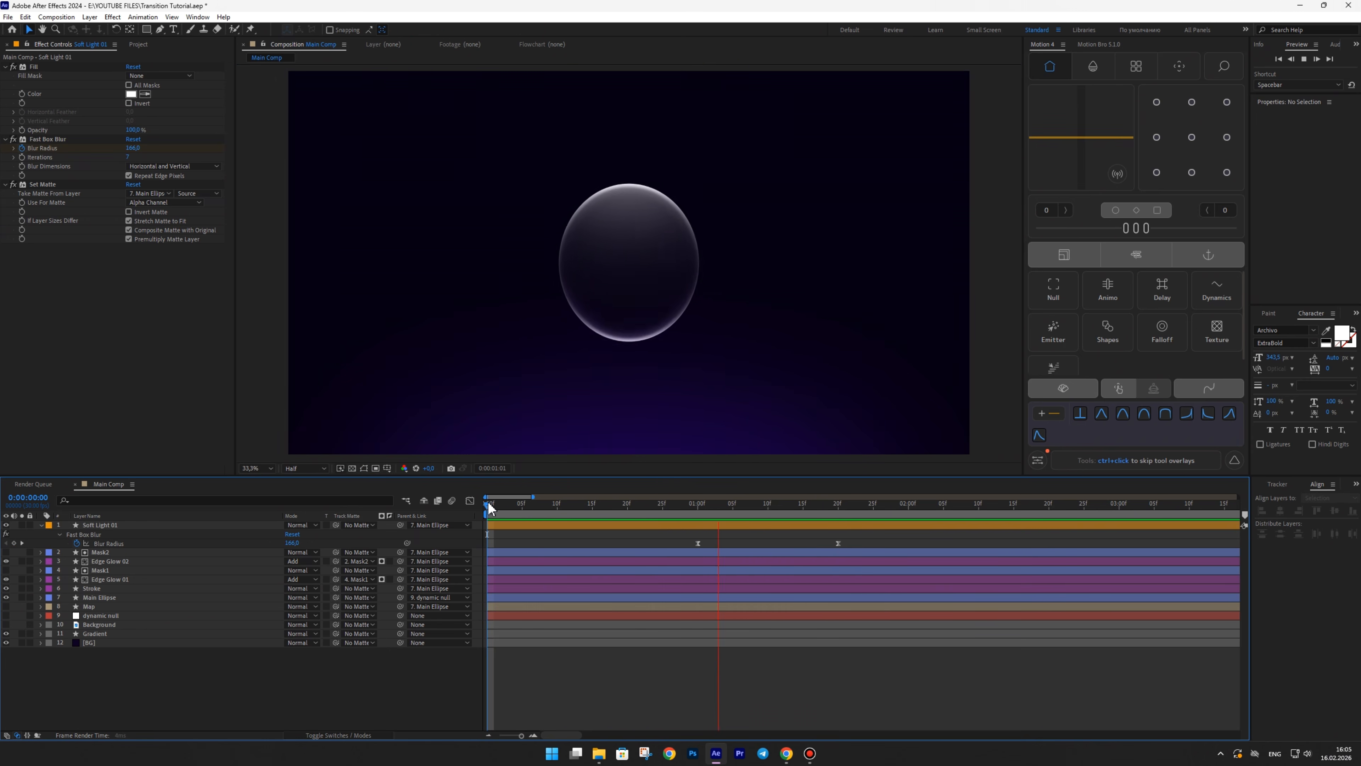
- Go to frame 9, collapse Soft Light 01 and duplicate the layer
{"action": "left_click_drag", "start_coordinate": [497, 501], "coordinate": [551, 494]}
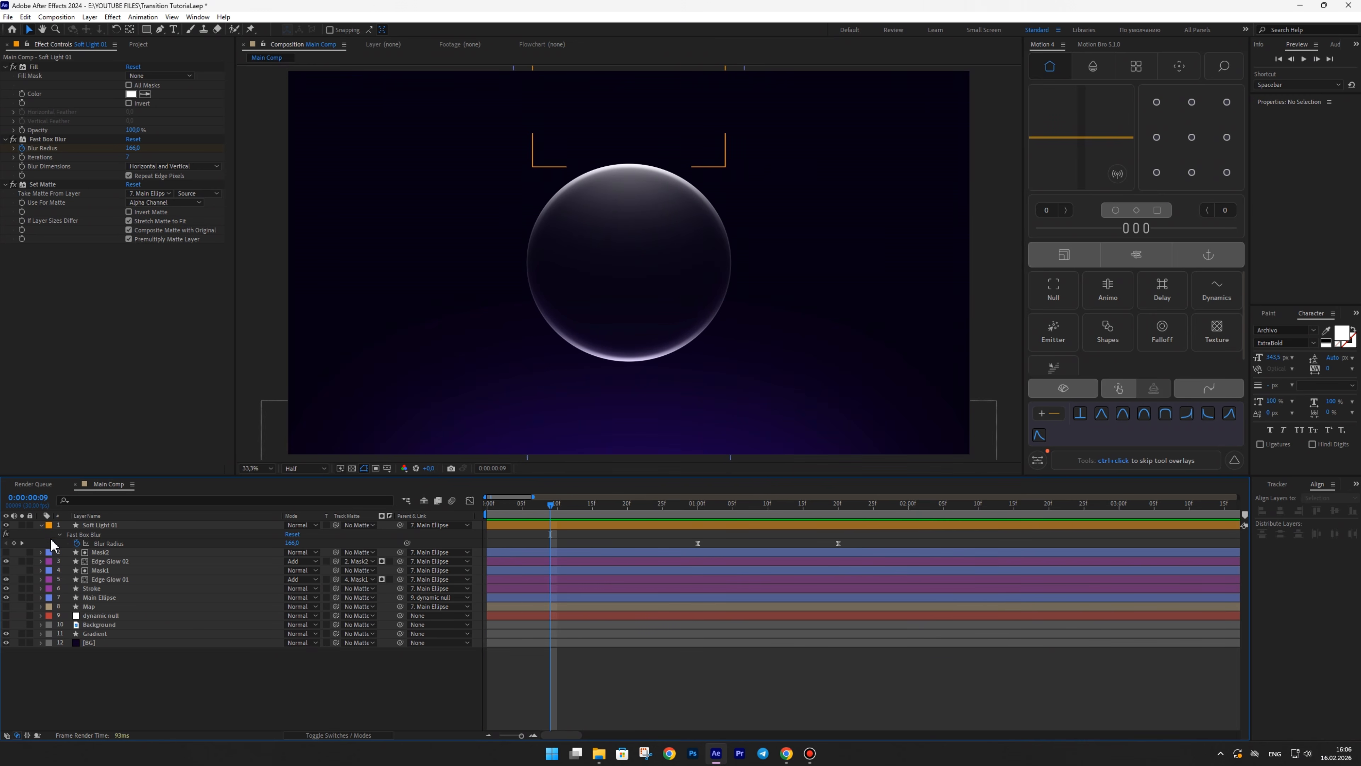
{"action": "left_click", "coordinate": [42, 525]}
{"action": "left_click", "coordinate": [101, 524]}
{"action": "key", "text": "ctrl+d"}
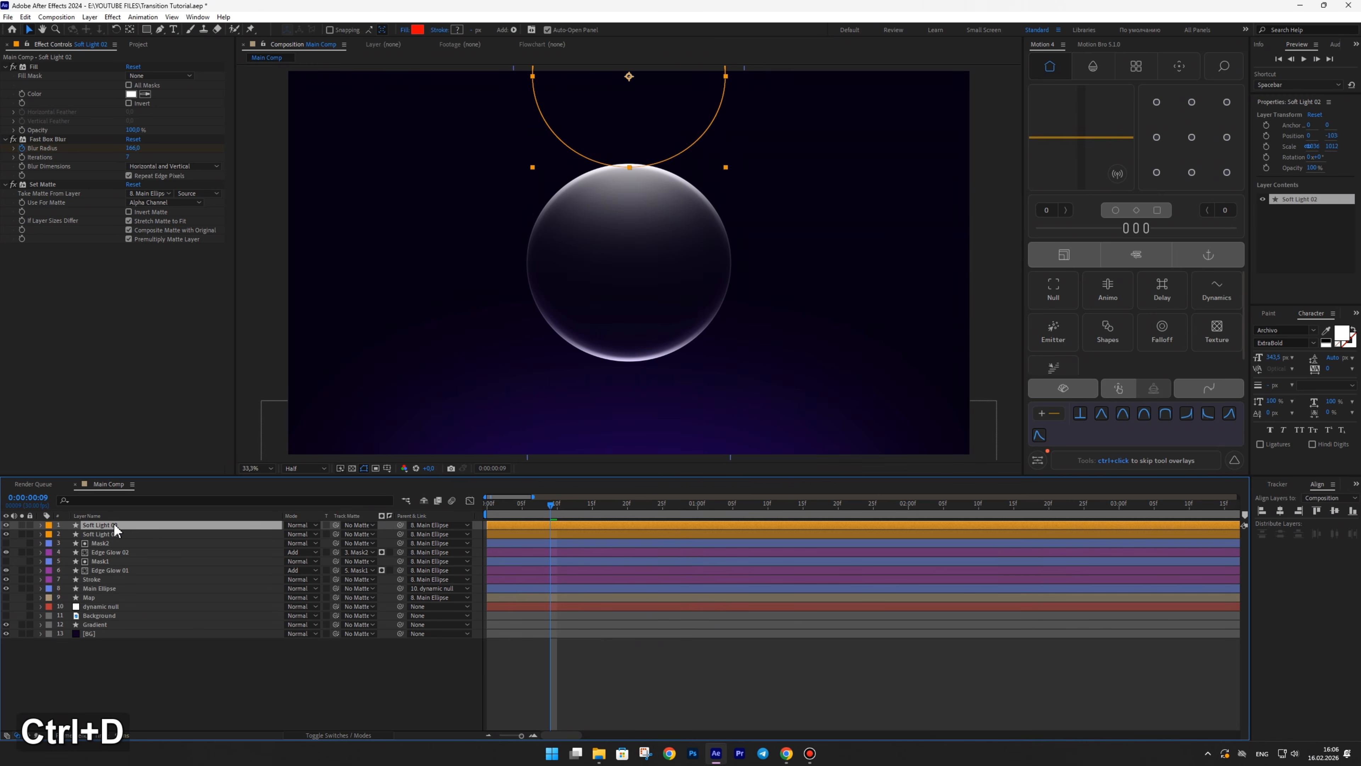
- Move the Soft Light 02 circle straight below the main ellipse and scale it down slightly to about 973%
{"action": "left_click_drag", "start_coordinate": [653, 115], "coordinate": [640, 359]}
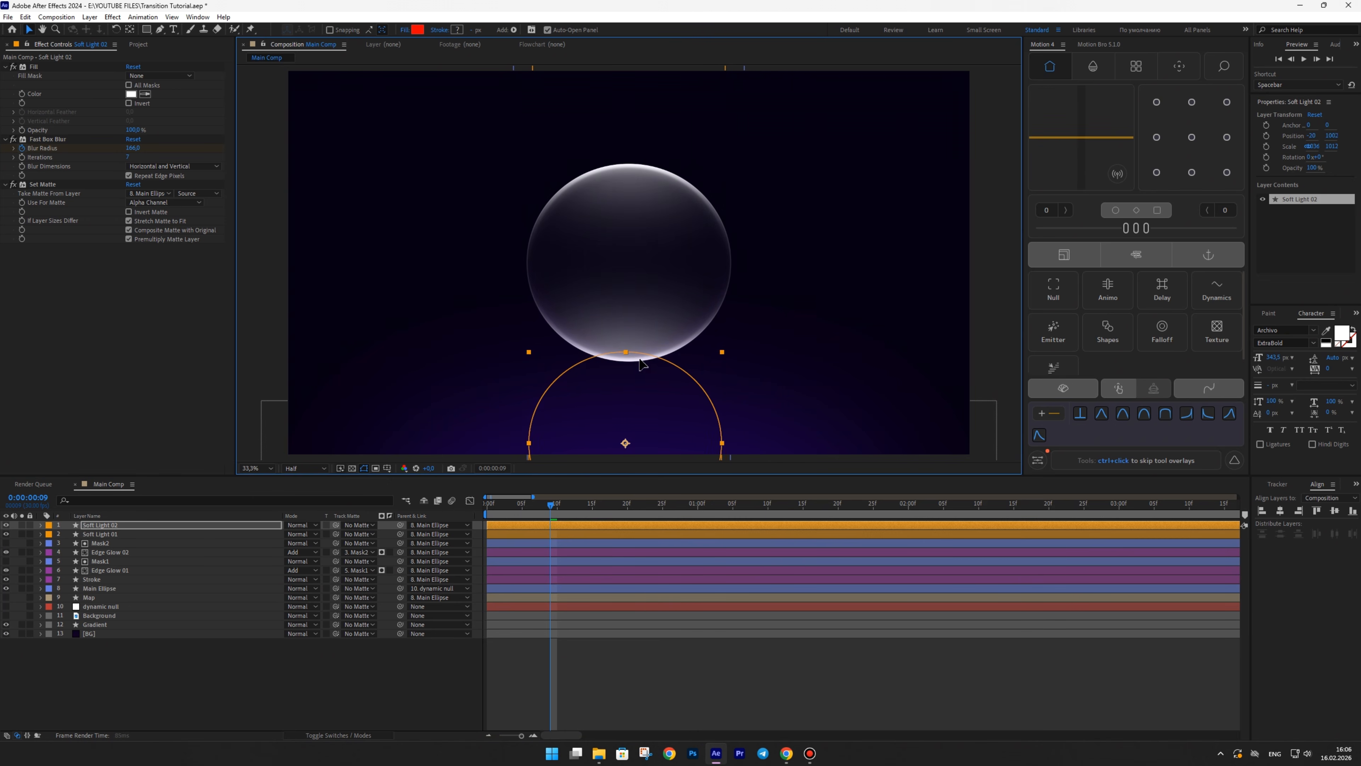
{"action": "mouse_move", "coordinate": [725, 352]}
{"action": "left_mouse_down"}
{"action": "mouse_move", "coordinate": [715, 370]}
{"action": "mouse_move", "coordinate": [748, 343]}
{"action": "mouse_move", "coordinate": [719, 369]}
{"action": "left_mouse_up"}
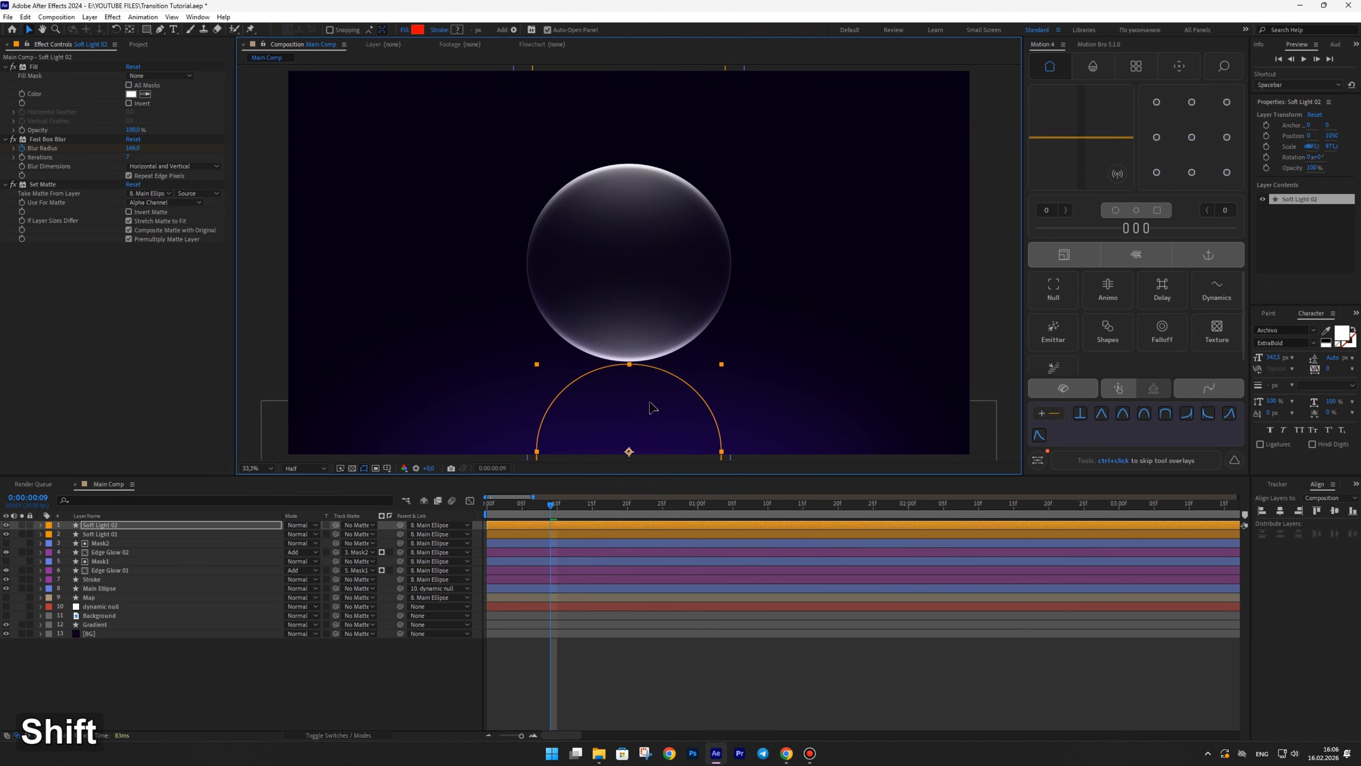
{"action": "left_click_drag", "start_coordinate": [649, 403], "coordinate": [642, 424]}
{"action": "scroll", "coordinate": [642, 424], "scroll_direction": "down", "scroll_amount": 1}
{"action": "left_click", "coordinate": [884, 308]}
{"action": "scroll", "coordinate": [884, 309], "scroll_direction": "up", "scroll_amount": 1}
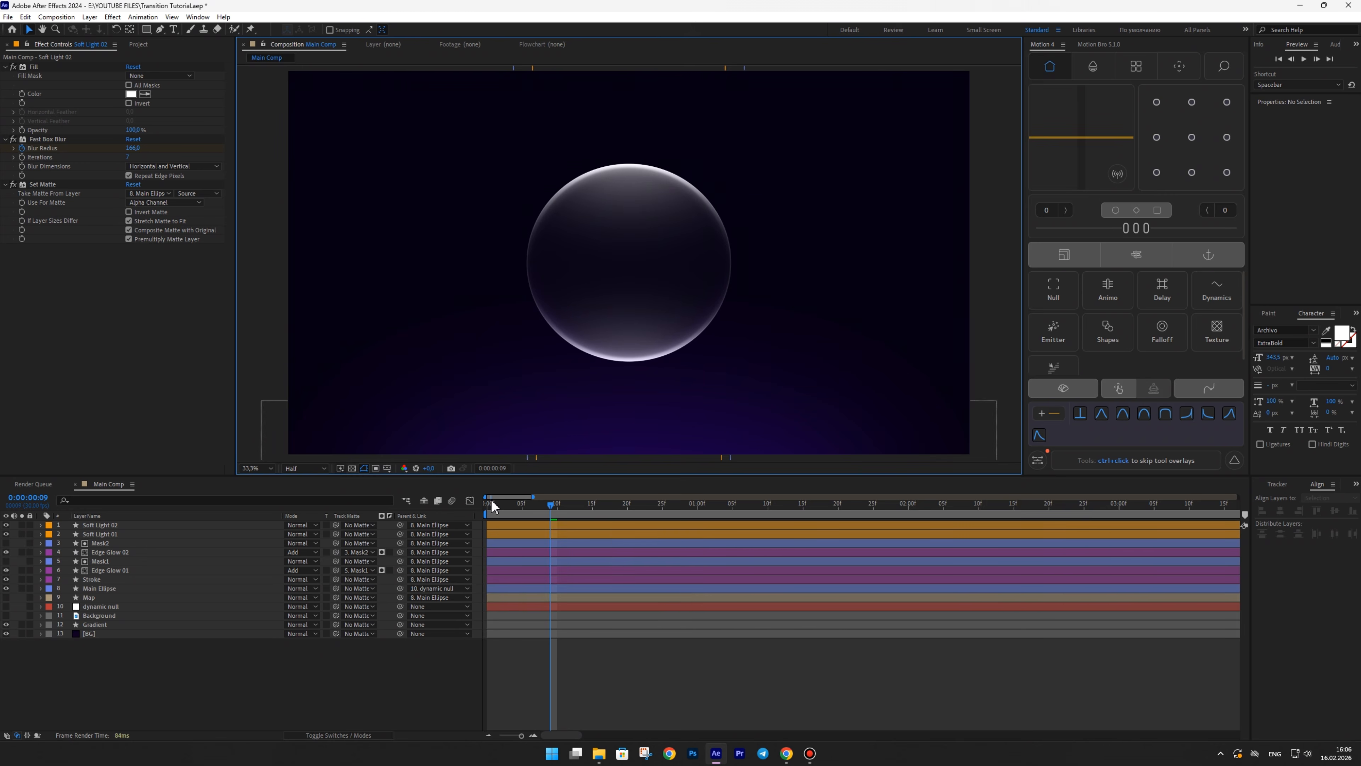
- Preview the animation from the start and return to frame 8
{"action": "left_click", "coordinate": [493, 504]}
{"action": "key", "text": "space"}
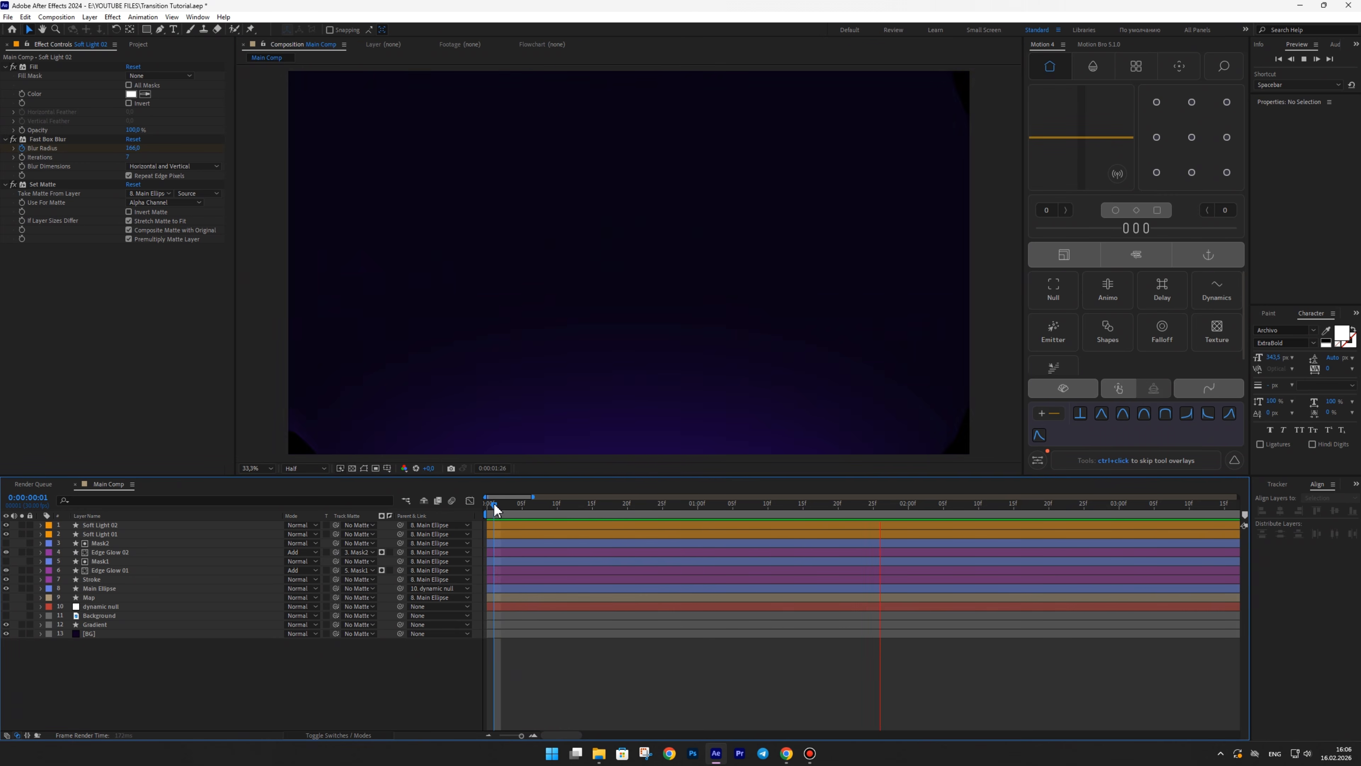
{"action": "left_click", "coordinate": [572, 504]}
{"action": "left_click_drag", "start_coordinate": [585, 503], "coordinate": [539, 482]}
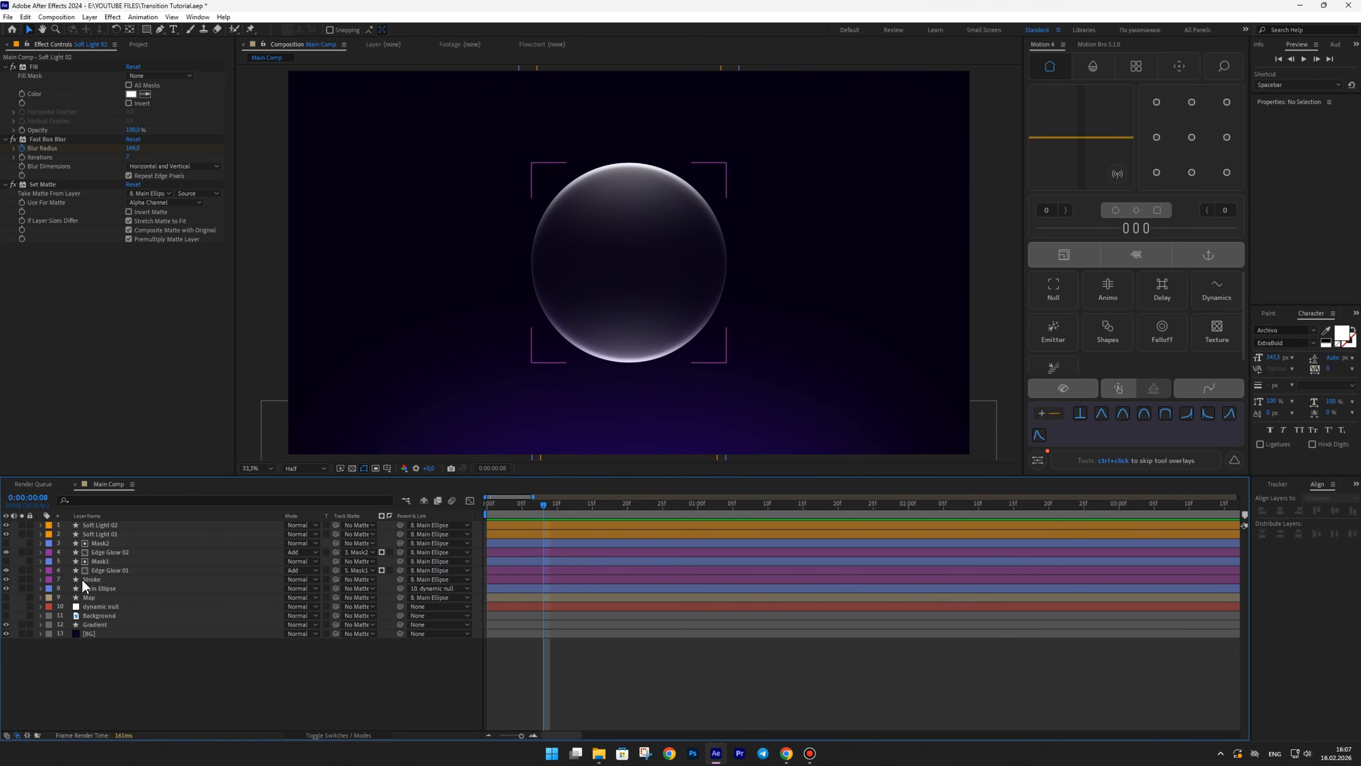
- Duplicate the Soft Light 01 layer twice
{"action": "left_click", "coordinate": [95, 534]}
{"action": "key", "text": "ctrl+d"}
{"action": "key", "text": "ctrl+d"}
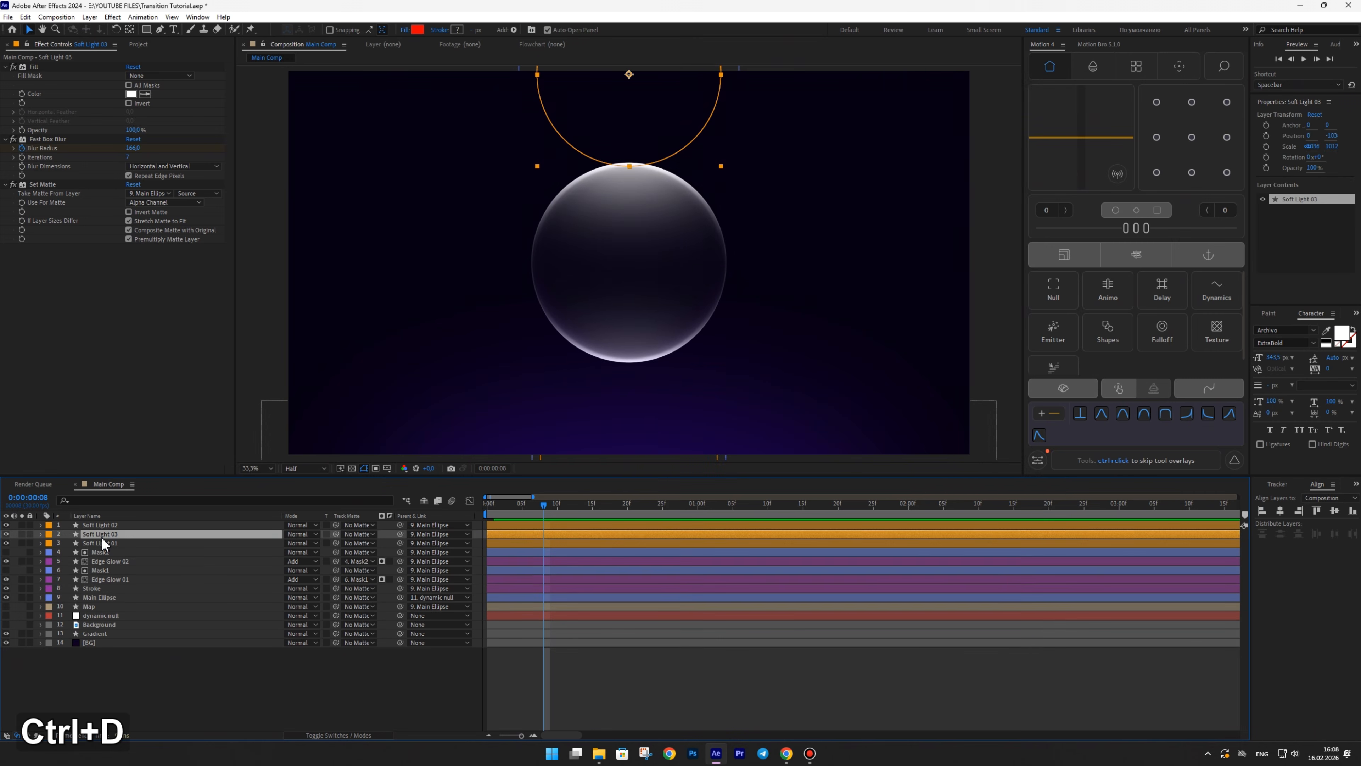
- Rename Soft Light 01 and its two copies Soft Light 01 R, Soft Light 01 G and Soft Light 01 B
{"action": "left_click", "coordinate": [120, 553]}
{"action": "key", "text": "Return"}
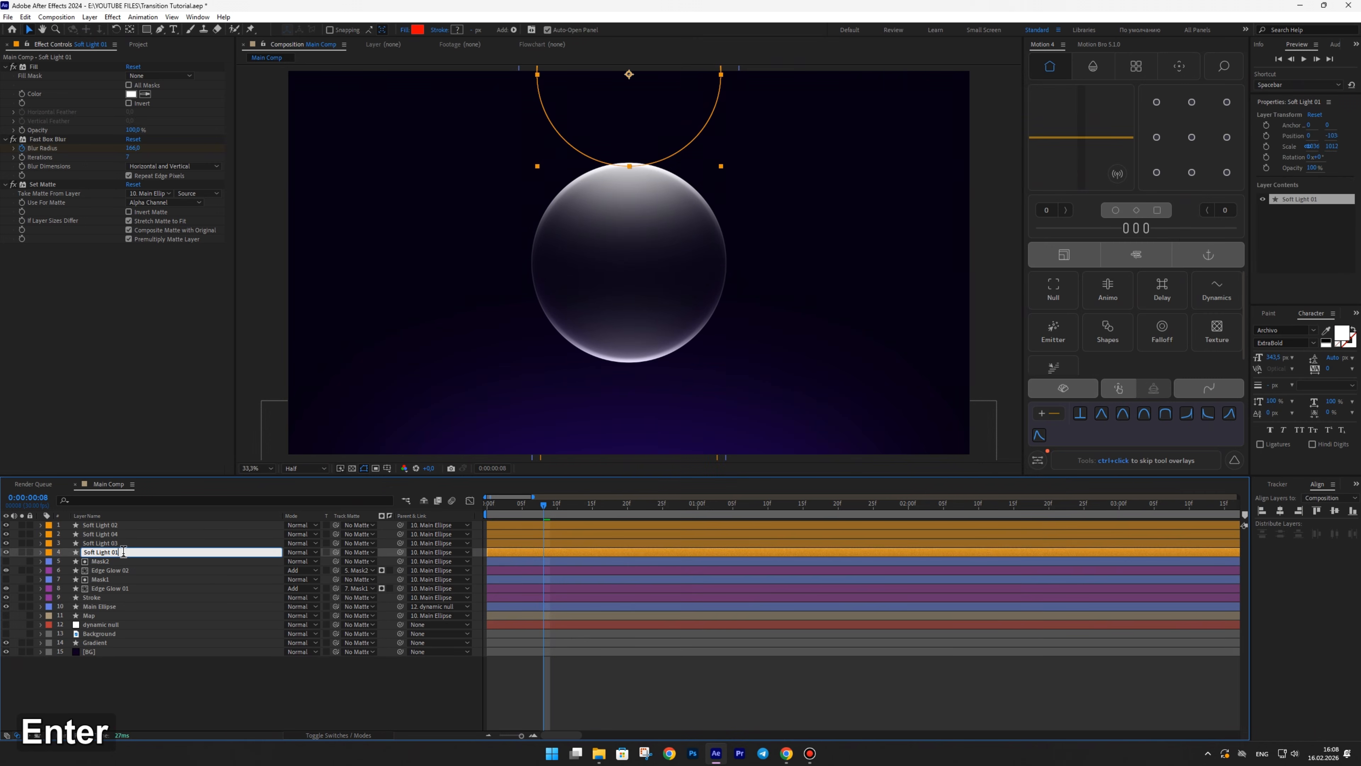
{"action": "type", "text": "R"}
{"action": "left_click", "coordinate": [120, 543]}
{"action": "key", "text": "Return"}
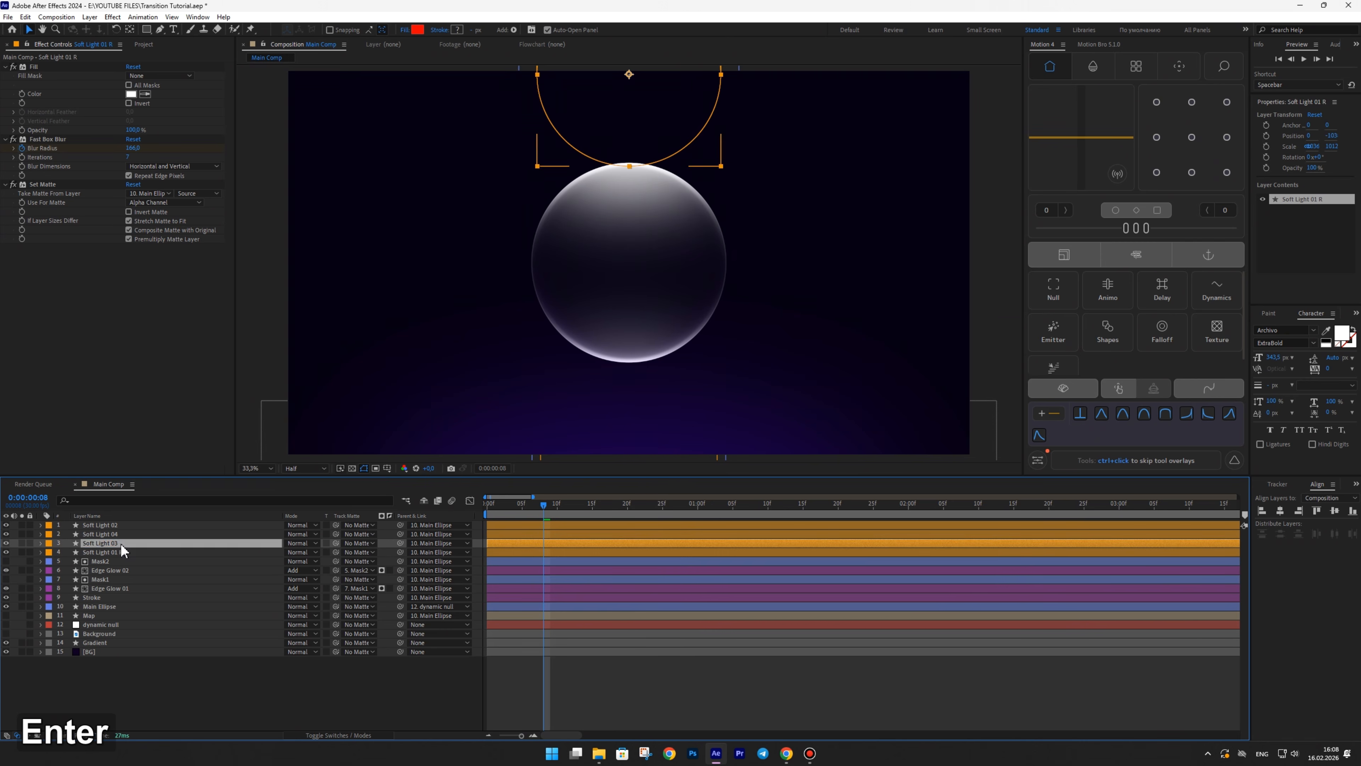
{"action": "key", "text": "BackSpace"}
{"action": "type", "text": "1 G"}
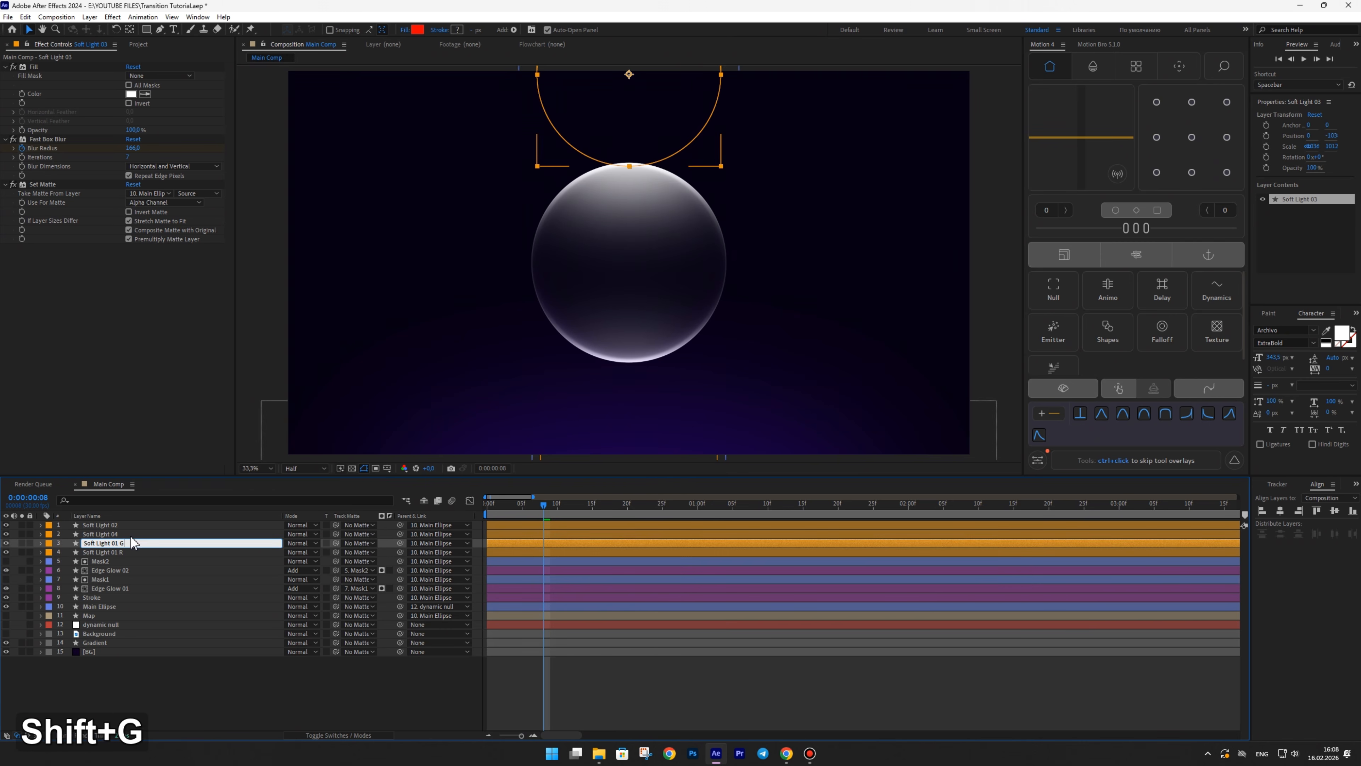
{"action": "left_click", "coordinate": [121, 534]}
{"action": "key", "text": "Return"}
{"action": "key", "text": "BackSpace"}
{"action": "type", "text": "1"}
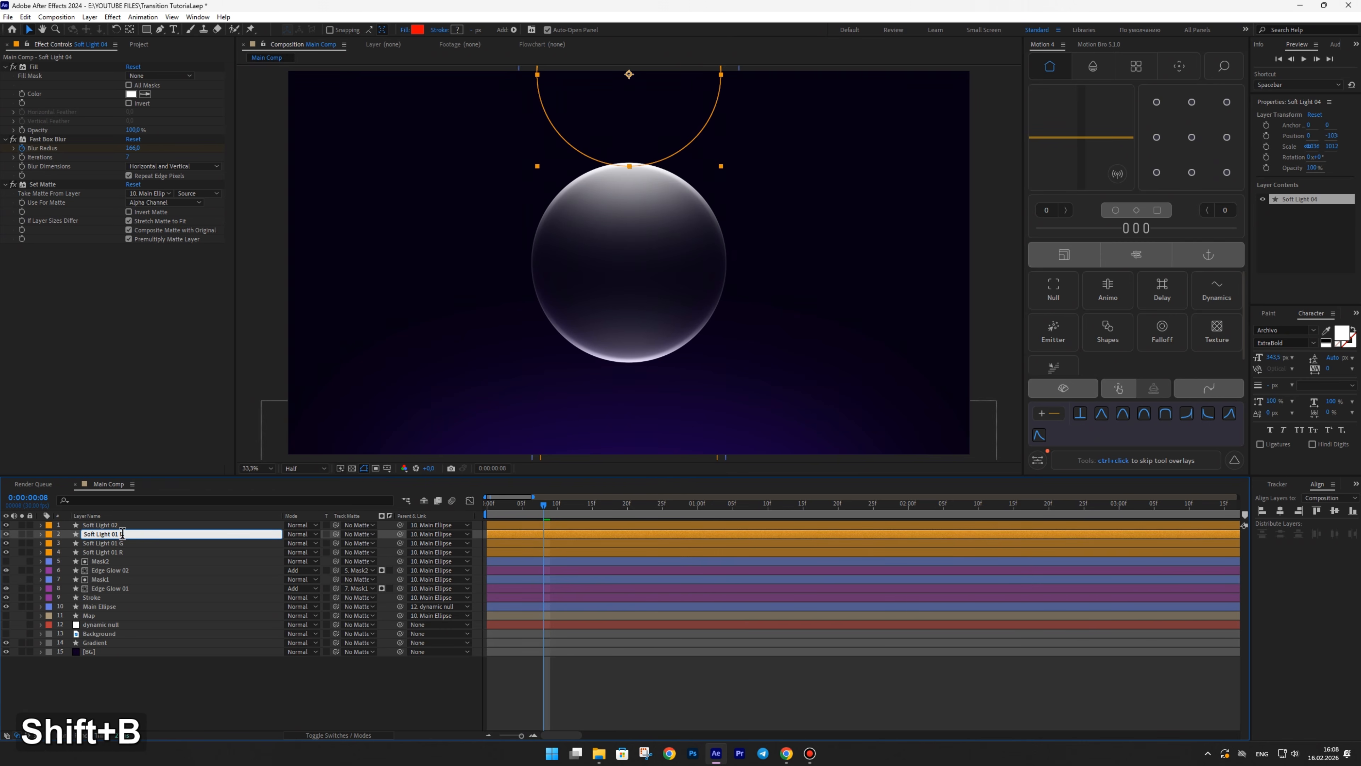
{"action": "type", "text": " B"}
{"action": "key", "text": "Return"}
- Set the Fill effect colour of Soft Light 01 R to red
{"action": "left_click", "coordinate": [126, 552]}
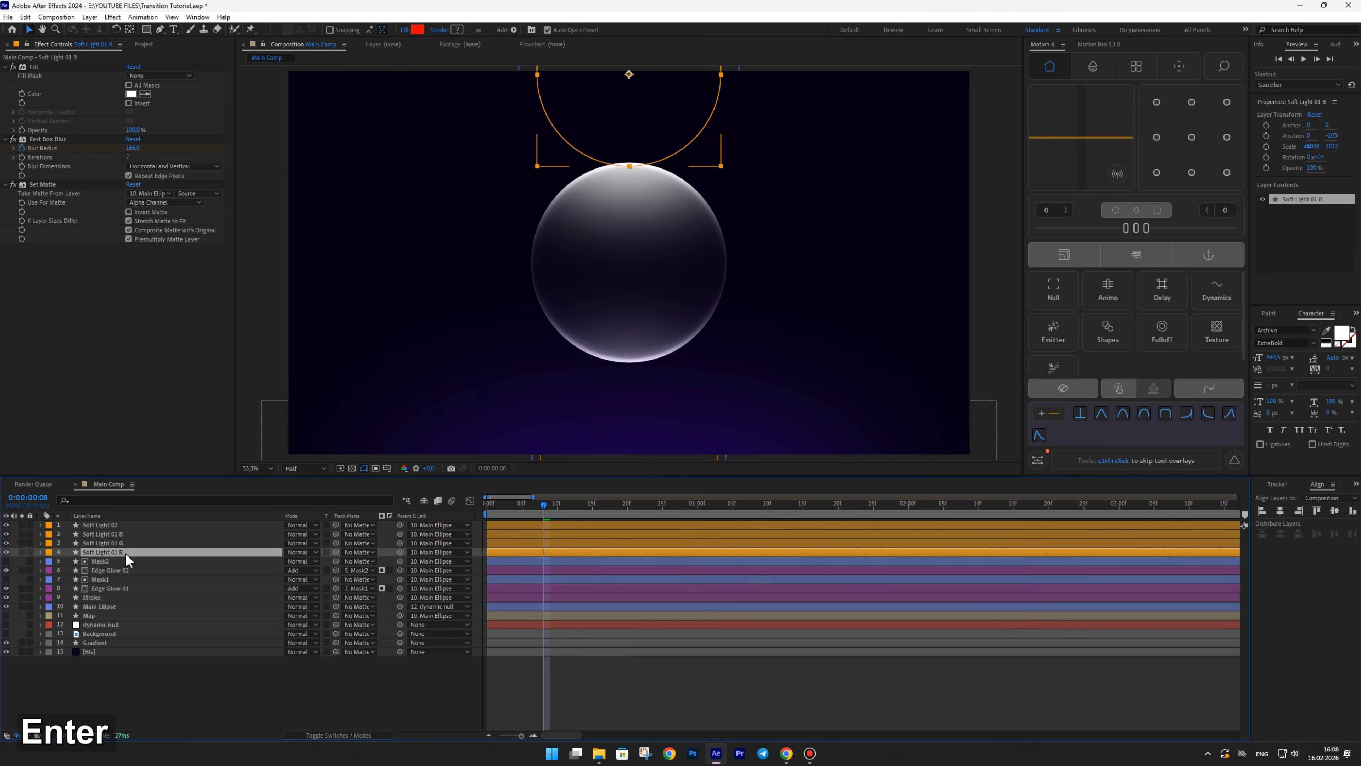
{"action": "left_click", "coordinate": [131, 95]}
{"action": "left_click", "coordinate": [837, 344]}
{"action": "left_click", "coordinate": [979, 330]}
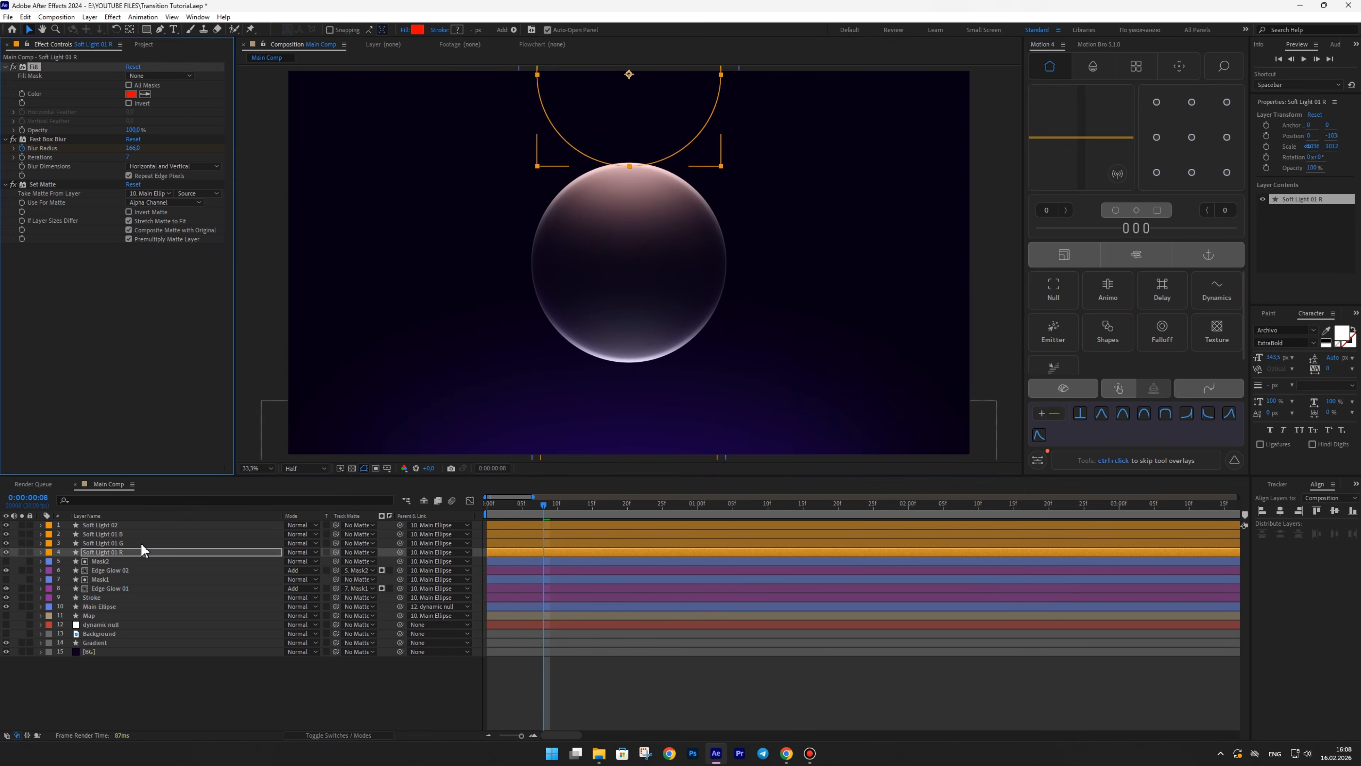
- Set the Fill effect colour of Soft Light 01 G to bright green, 6CFF00
{"action": "left_click", "coordinate": [140, 543]}
{"action": "left_click", "coordinate": [131, 94]}
{"action": "left_click", "coordinate": [894, 425]}
{"action": "left_click", "coordinate": [881, 327]}
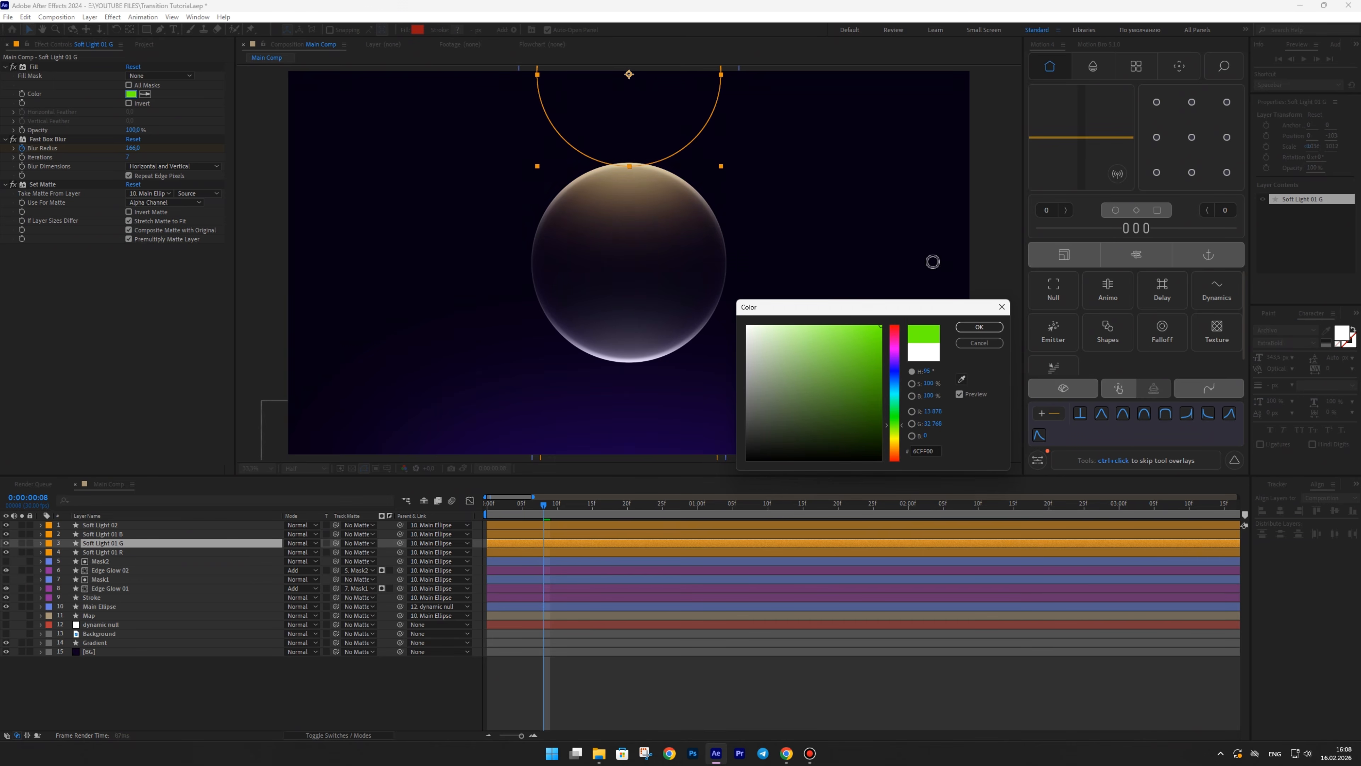
{"action": "left_click", "coordinate": [979, 328]}
- Set the Fill effect colour of Soft Light 01 B to blue, 4200FF
{"action": "left_click", "coordinate": [123, 534]}
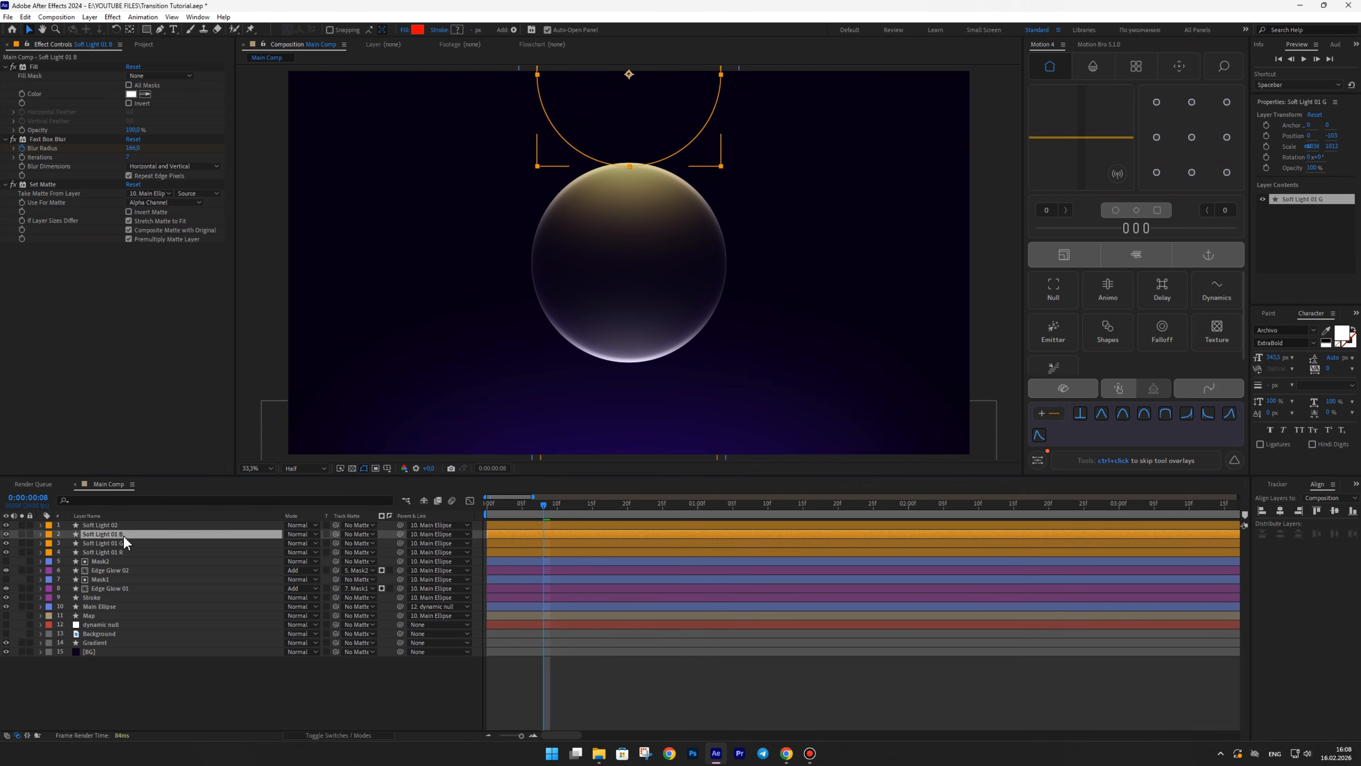
{"action": "left_click", "coordinate": [131, 95]}
{"action": "left_click", "coordinate": [895, 371]}
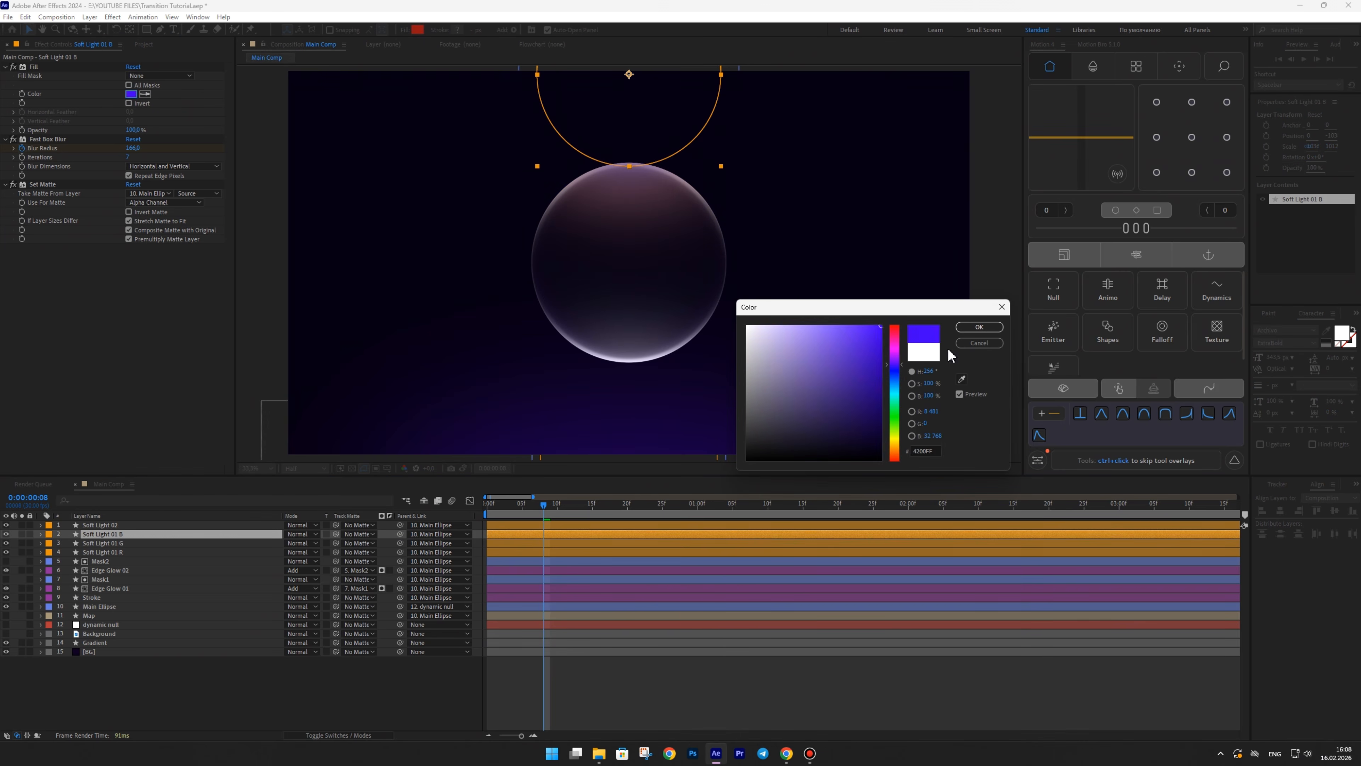
{"action": "left_click", "coordinate": [979, 327]}
- Set Soft Light 01 R, G and B to the Screen blend mode and move the three layers below Edge Glow 01
{"action": "left_click", "coordinate": [115, 553], "text": "shift"}
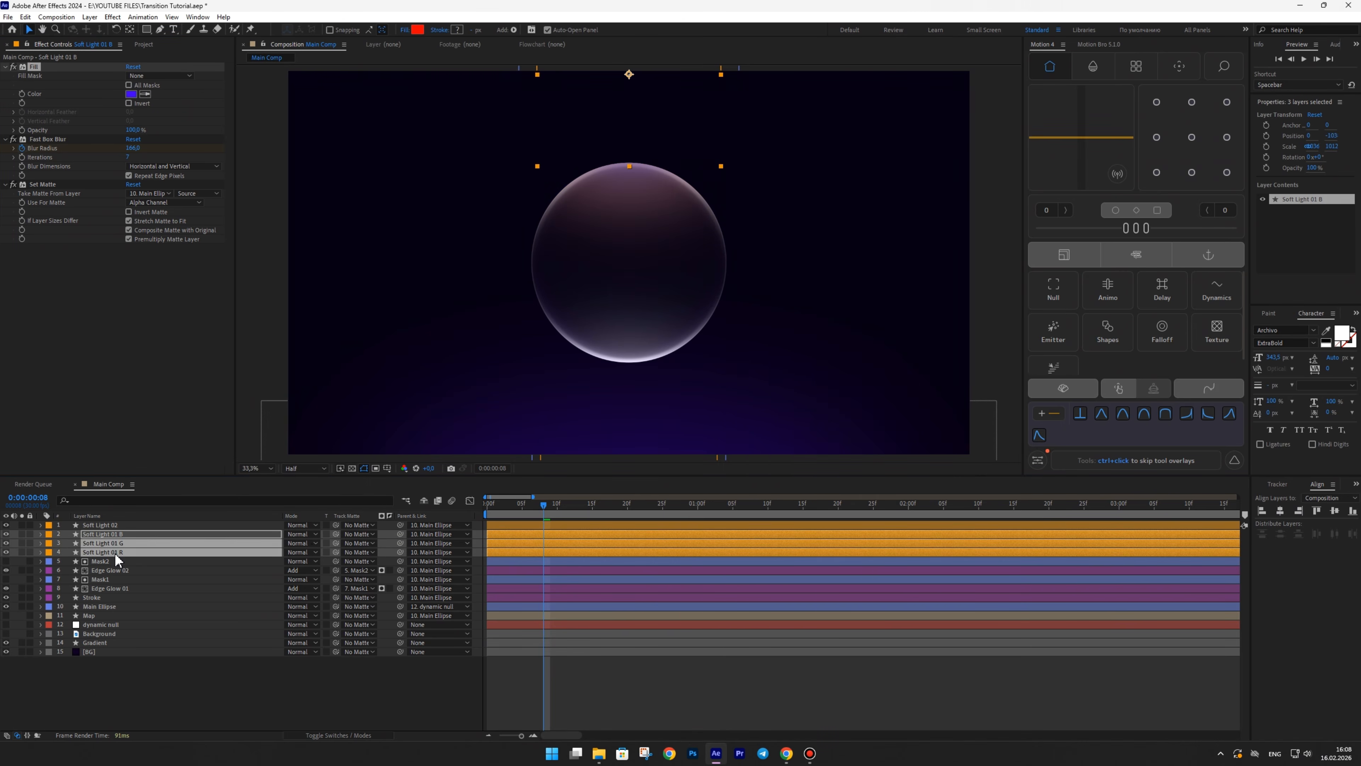
{"action": "left_click", "coordinate": [316, 534], "text": "shift"}
{"action": "left_click", "coordinate": [320, 201]}
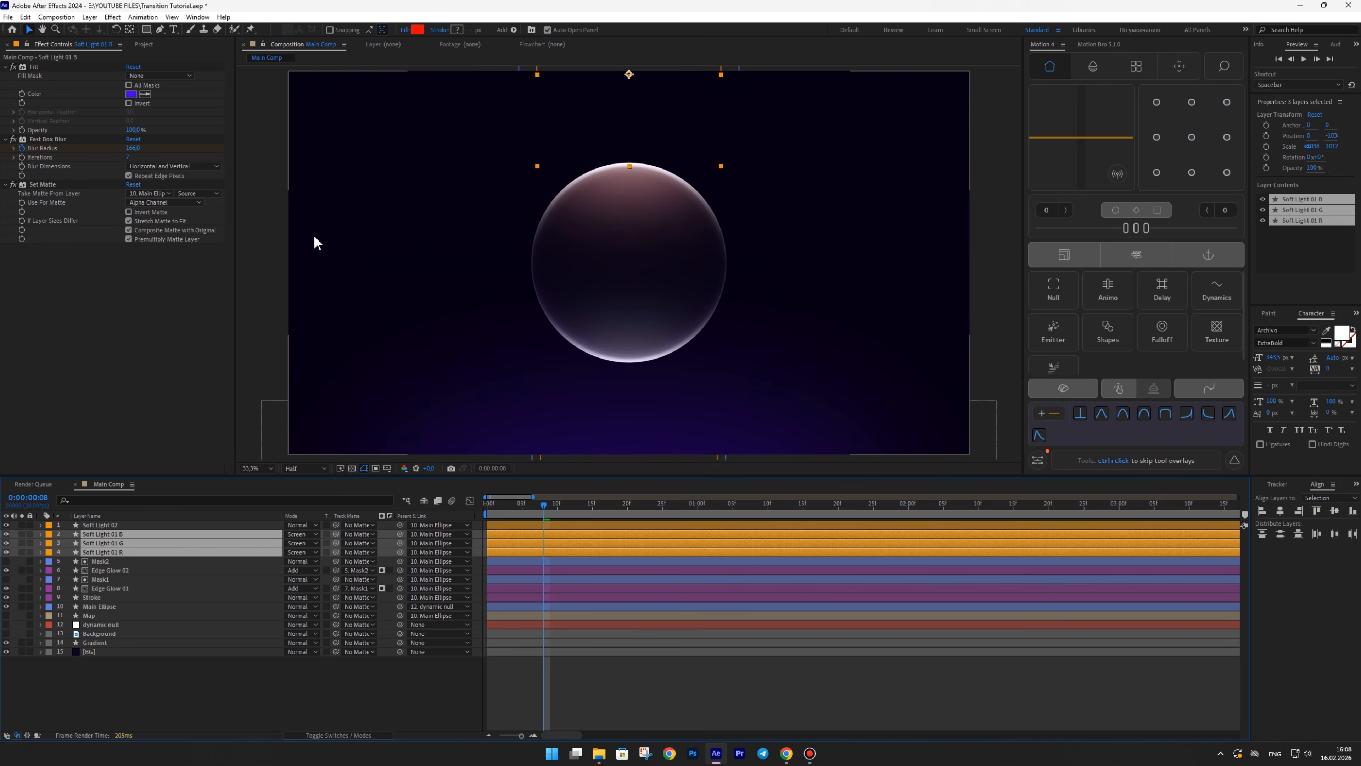
{"action": "left_click_drag", "start_coordinate": [119, 539], "coordinate": [108, 593]}
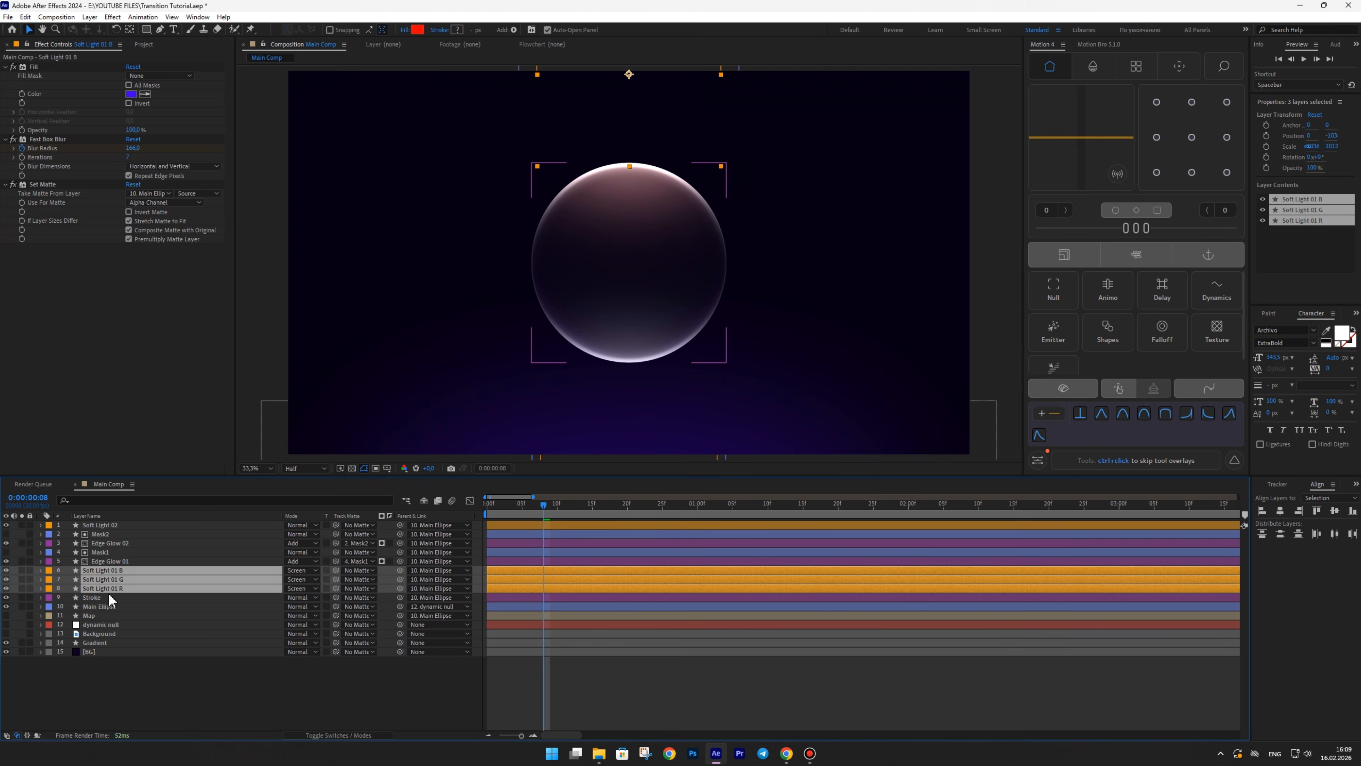
{"action": "left_click", "coordinate": [243, 683]}
- Offset the Soft Light 01 R layer horizontally toward the left of the ellipse
{"action": "left_click", "coordinate": [106, 586]}
{"action": "left_click", "coordinate": [113, 571]}
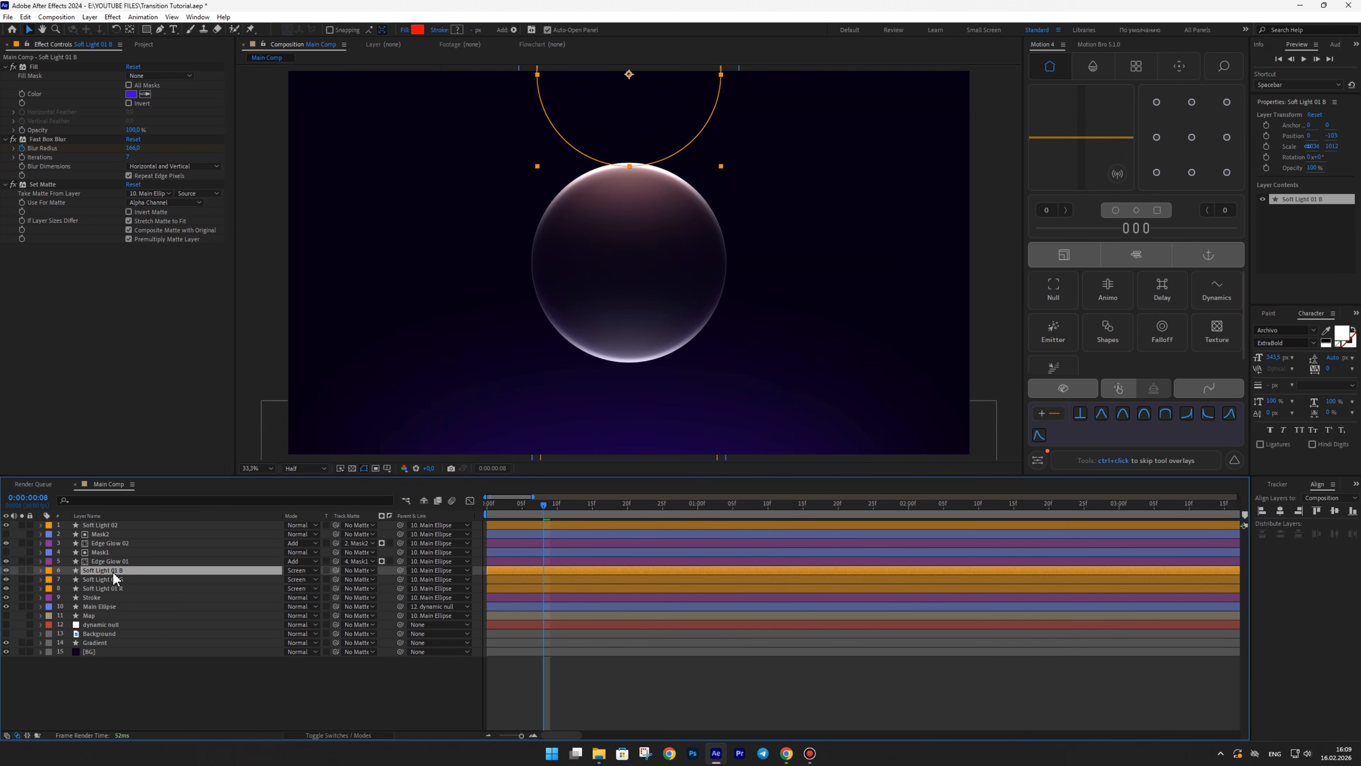
{"action": "left_click", "coordinate": [114, 587]}
{"action": "key", "text": "shift+Left"}
{"action": "key", "text": "shift+Left"}
{"action": "key", "text": "shift+Left"}
{"action": "key", "text": "shift+Left"}
{"action": "key", "text": "shift+Left"}
{"action": "key", "text": "shift+Left"}
{"action": "key", "text": "shift+Left"}
{"action": "key", "text": "shift+Left"}
{"action": "key", "text": "shift+Left"}
{"action": "key", "text": "shift+Left"}
{"action": "key", "text": "shift+Left"}
{"action": "key", "text": "shift+Left"}
{"action": "key", "text": "shift+Left"}
{"action": "key", "text": "shift+Left"}
{"action": "key", "text": "shift+Left"}
{"action": "key", "text": "shift+Left"}
{"action": "key", "text": "shift+Left"}
{"action": "key", "text": "shift+Left"}
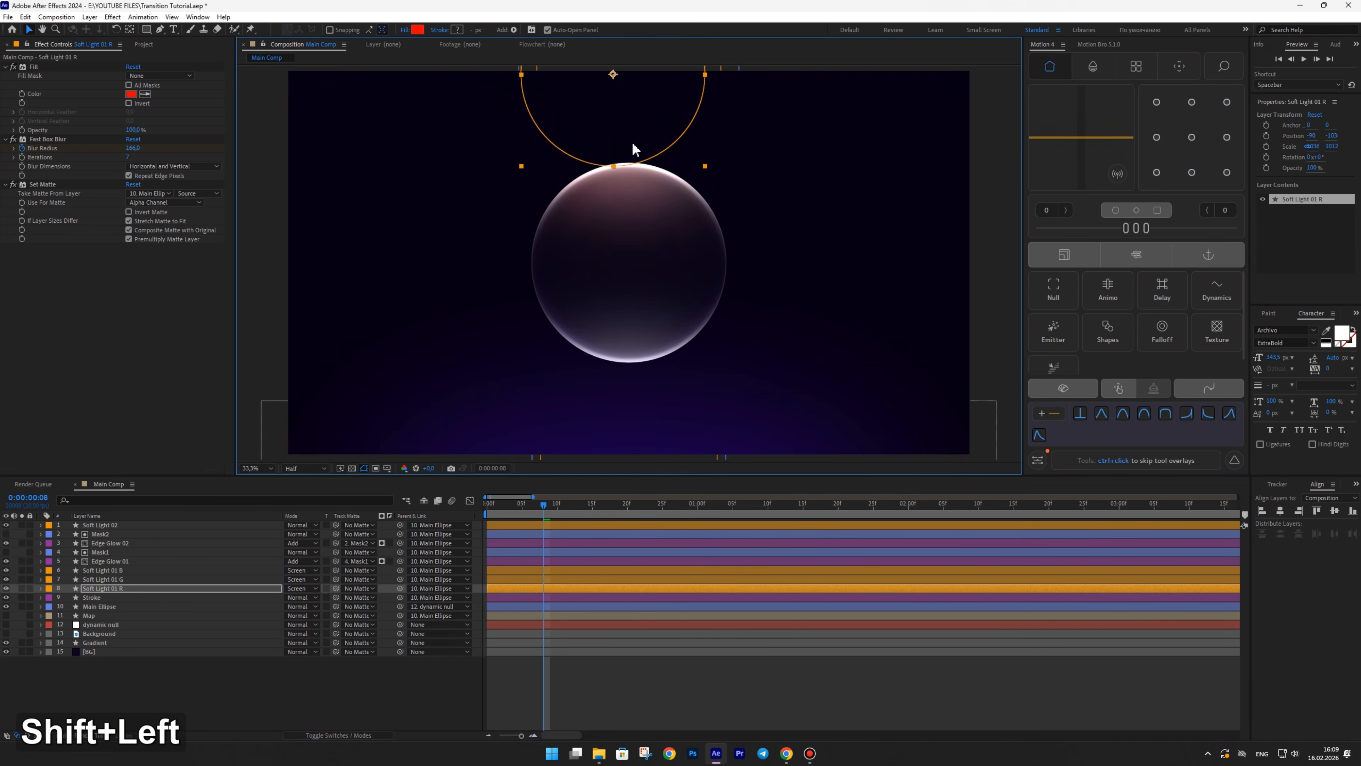
- Offset the Soft Light 01 B layer horizontally toward the right of the ellipse
{"action": "left_click", "coordinate": [116, 570]}
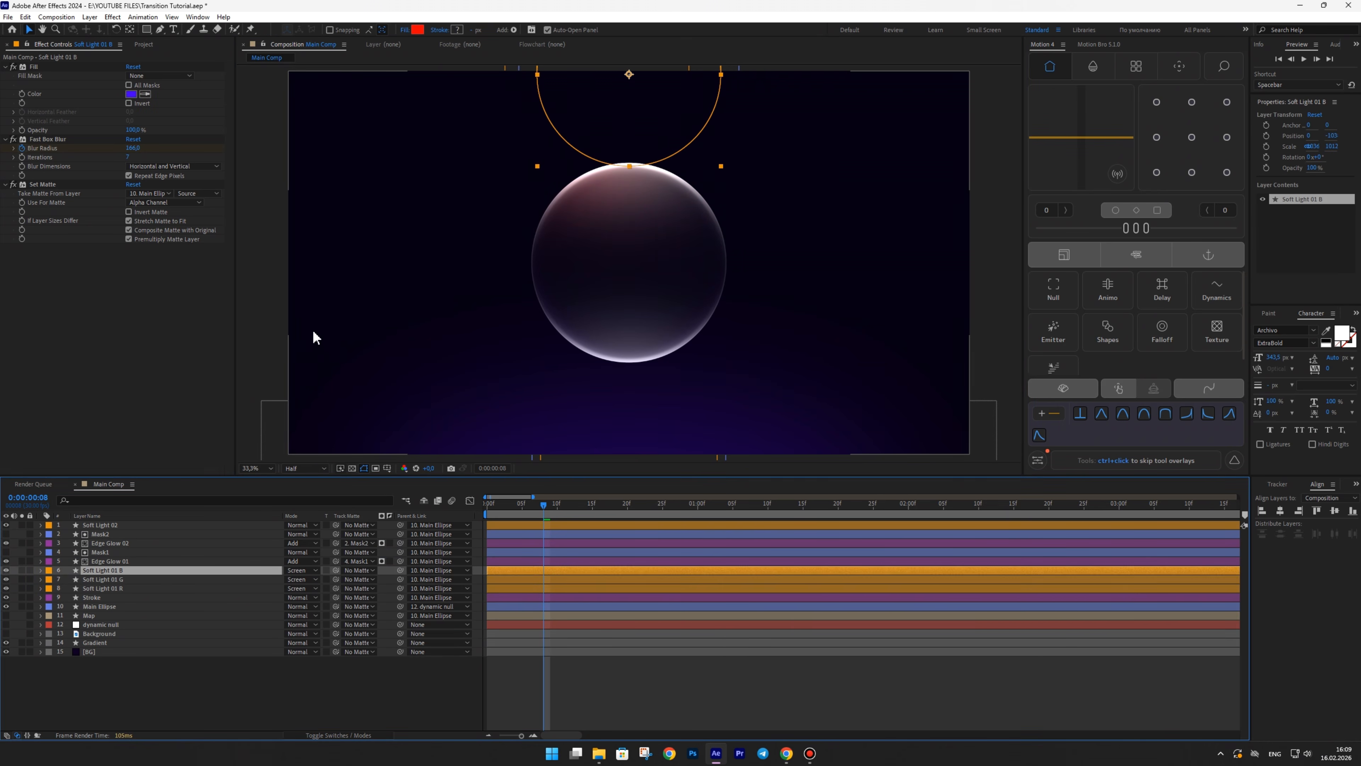
{"action": "key", "text": "shift+Right"}
{"action": "key", "text": "shift+Right"}
{"action": "key", "text": "shift+Right"}
{"action": "left_click", "coordinate": [485, 236]}
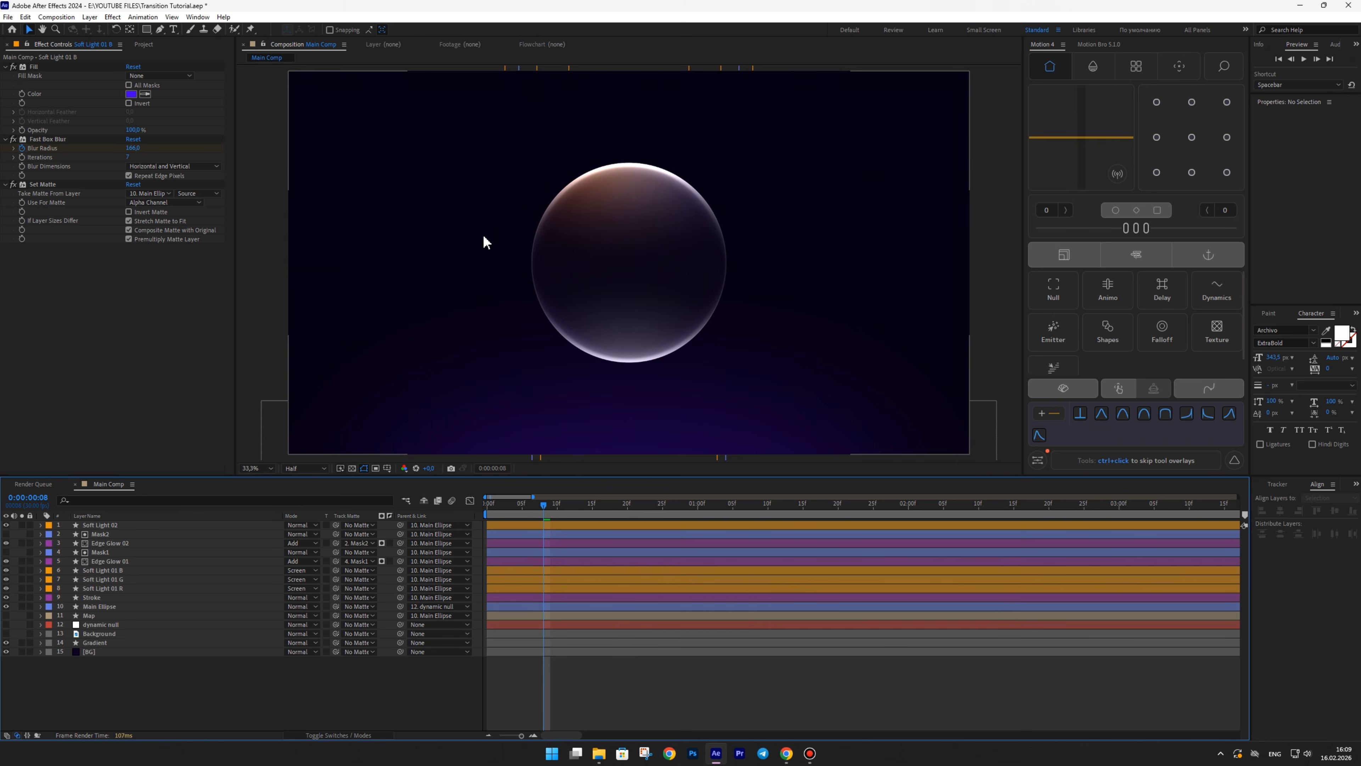
- Try spreading Soft Light 01 R farther left and Soft Light 01 B farther right above the ellipse
{"action": "left_click", "coordinate": [156, 589]}
{"action": "left_click", "coordinate": [613, 134]}
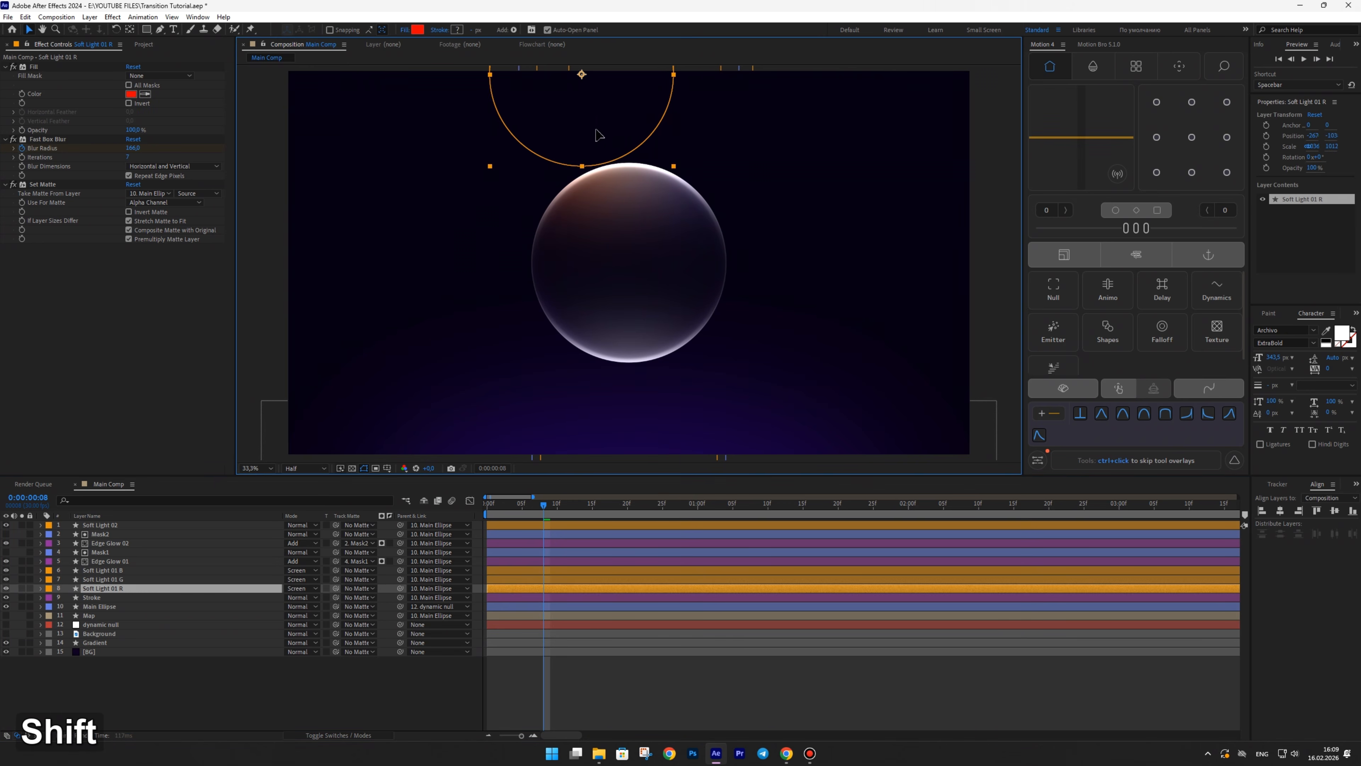
{"action": "left_click", "coordinate": [118, 570]}
{"action": "left_click", "coordinate": [659, 127]}
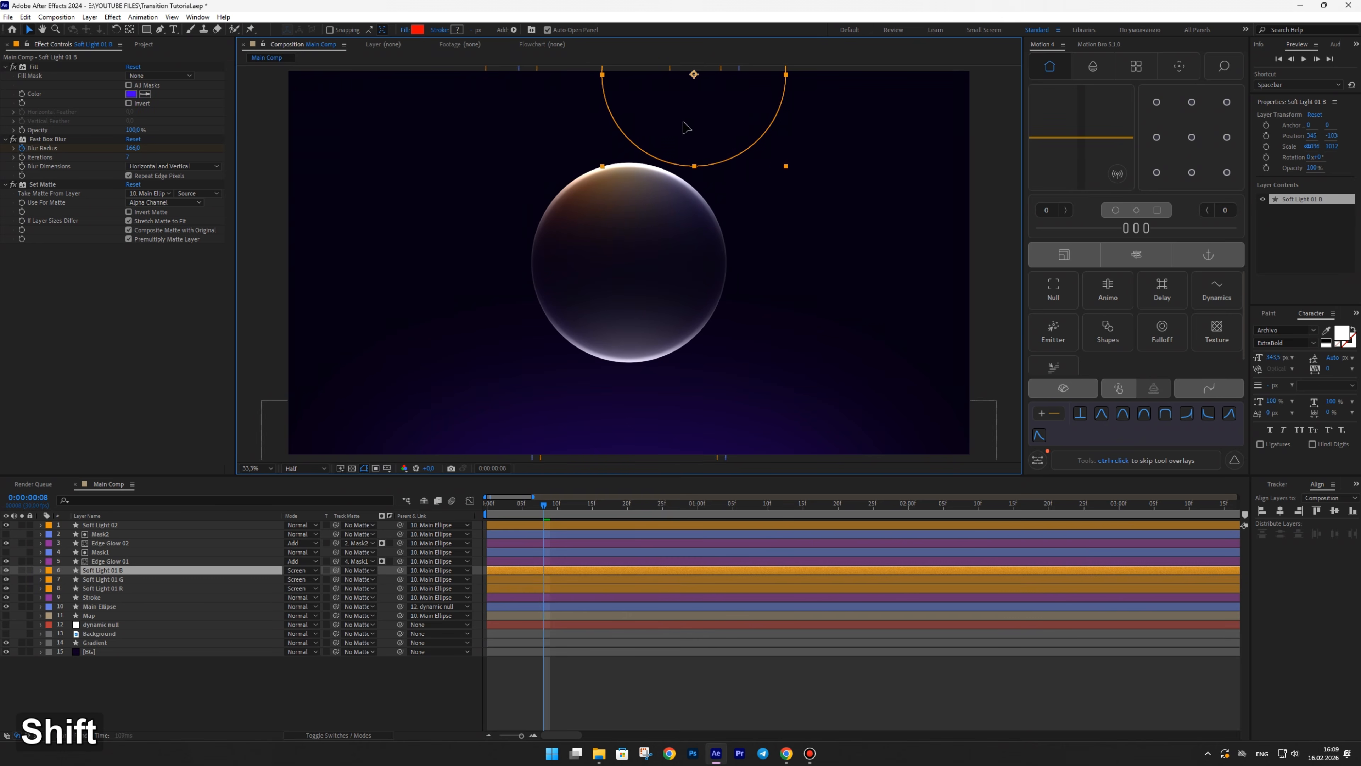
{"action": "left_click_drag", "start_coordinate": [684, 122], "coordinate": [685, 122]}
{"action": "scroll", "coordinate": [730, 154], "scroll_direction": "down", "scroll_amount": 2}
{"action": "left_click", "coordinate": [805, 160]}
{"action": "scroll", "coordinate": [804, 164], "scroll_direction": "up", "scroll_amount": 2}
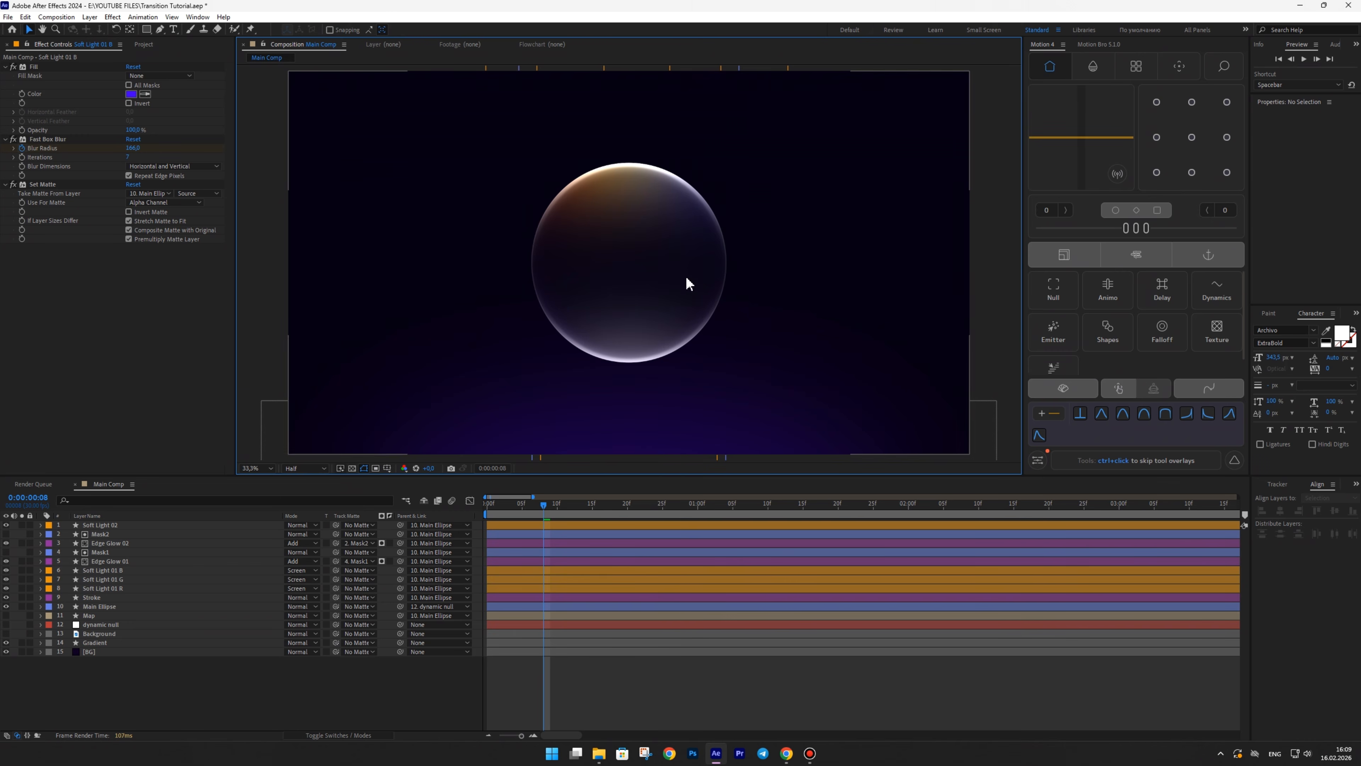
{"action": "key", "text": "ctrl+z"}
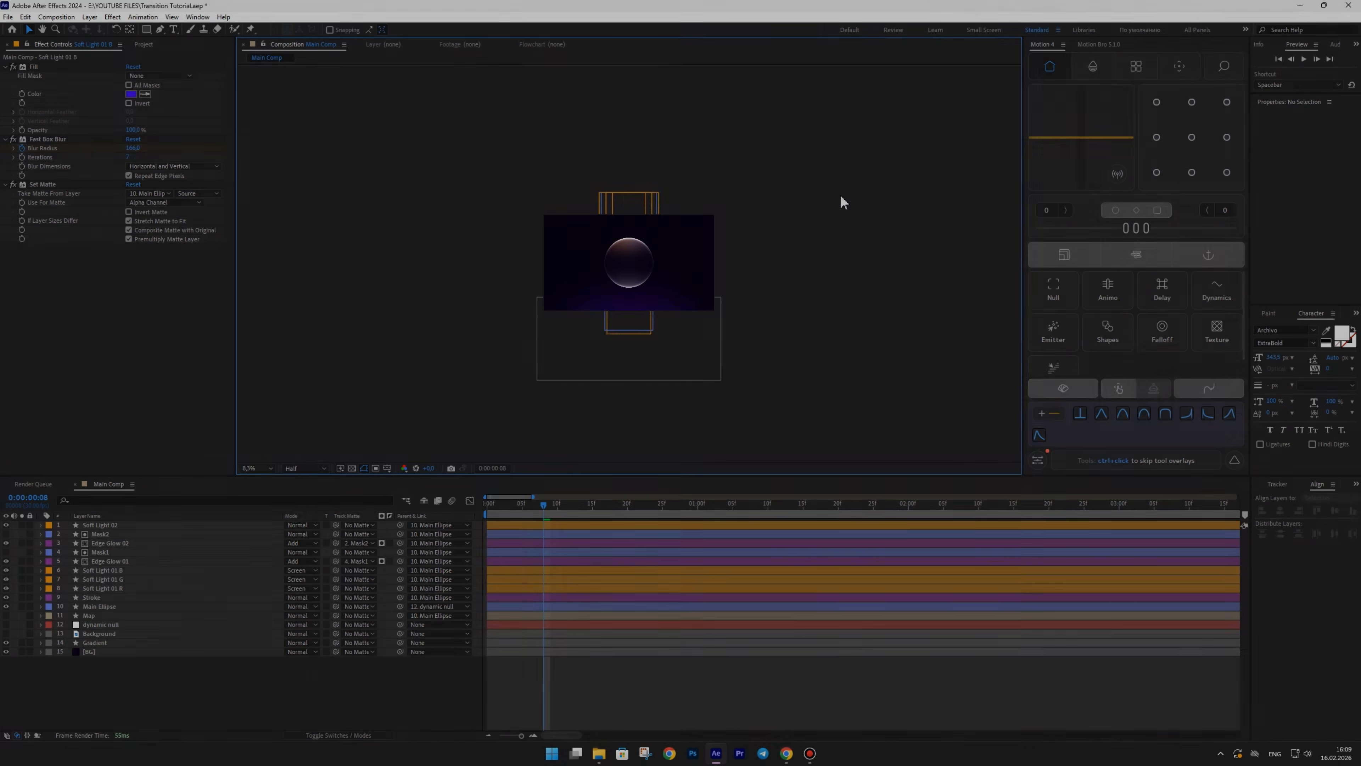
{"action": "scroll", "coordinate": [840, 194], "scroll_direction": "up", "scroll_amount": 4}
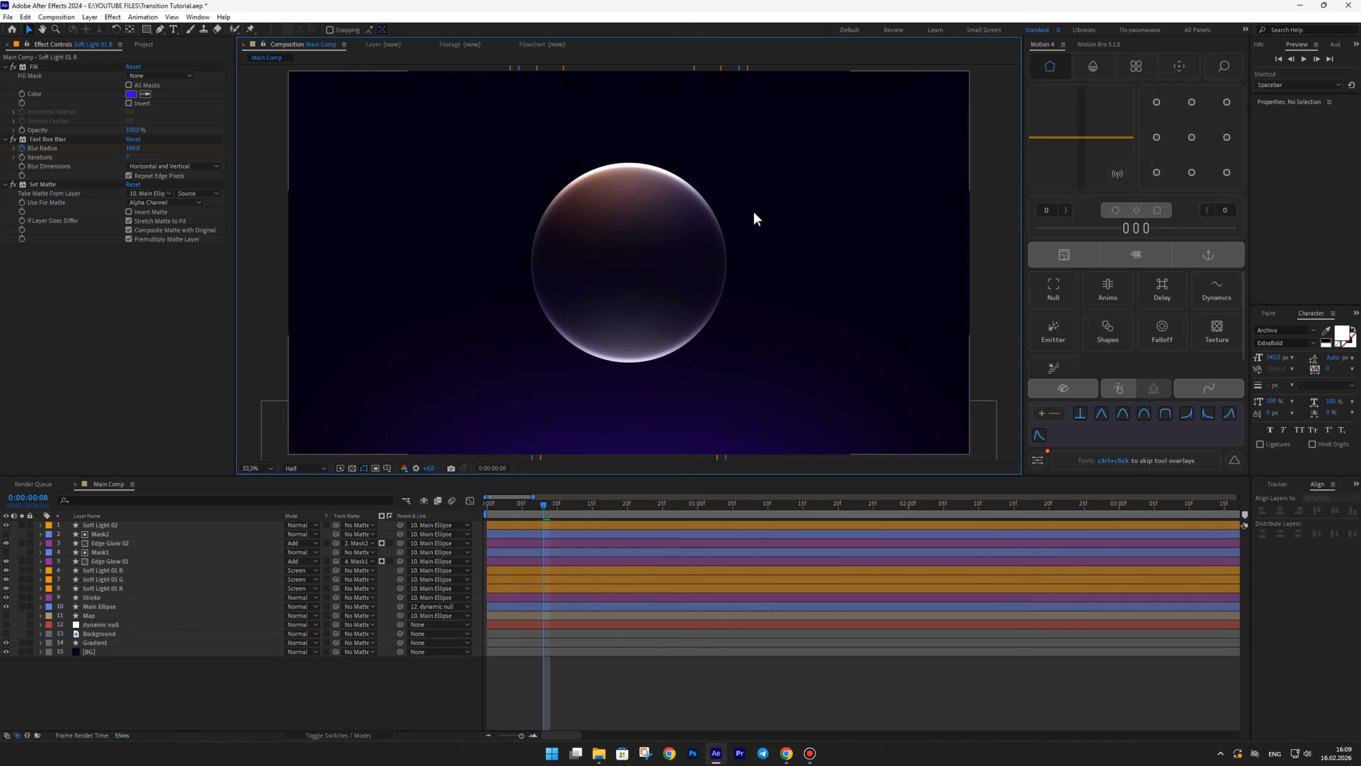
- Duplicate the Soft Light 02 layer twice
{"action": "left_click", "coordinate": [107, 525]}
{"action": "key", "text": "ctrl+d"}
{"action": "key", "text": "ctrl+d"}
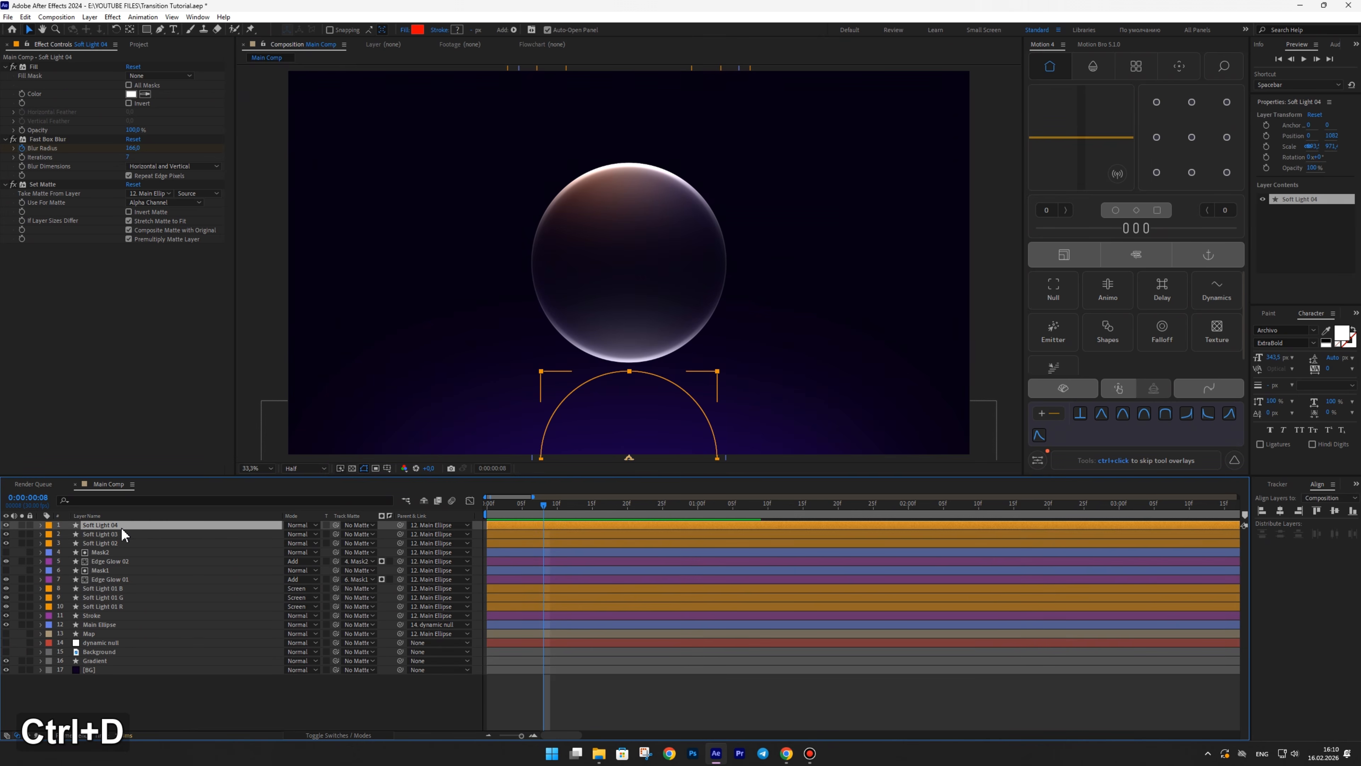
- Rename Soft Light 02 and its two copies Soft Light 02 R, Soft Light 02 G and Soft Light 02 B
{"action": "left_click", "coordinate": [123, 543]}
{"action": "key", "text": "Return"}
{"action": "key", "text": "Right"}
{"action": "type", "text": "R"}
{"action": "key", "text": "Return"}
{"action": "left_click", "coordinate": [121, 536]}
{"action": "key", "text": "Return"}
{"action": "key", "text": "Right"}
{"action": "key", "text": "BackSpace"}
{"action": "type", "text": "2 "}
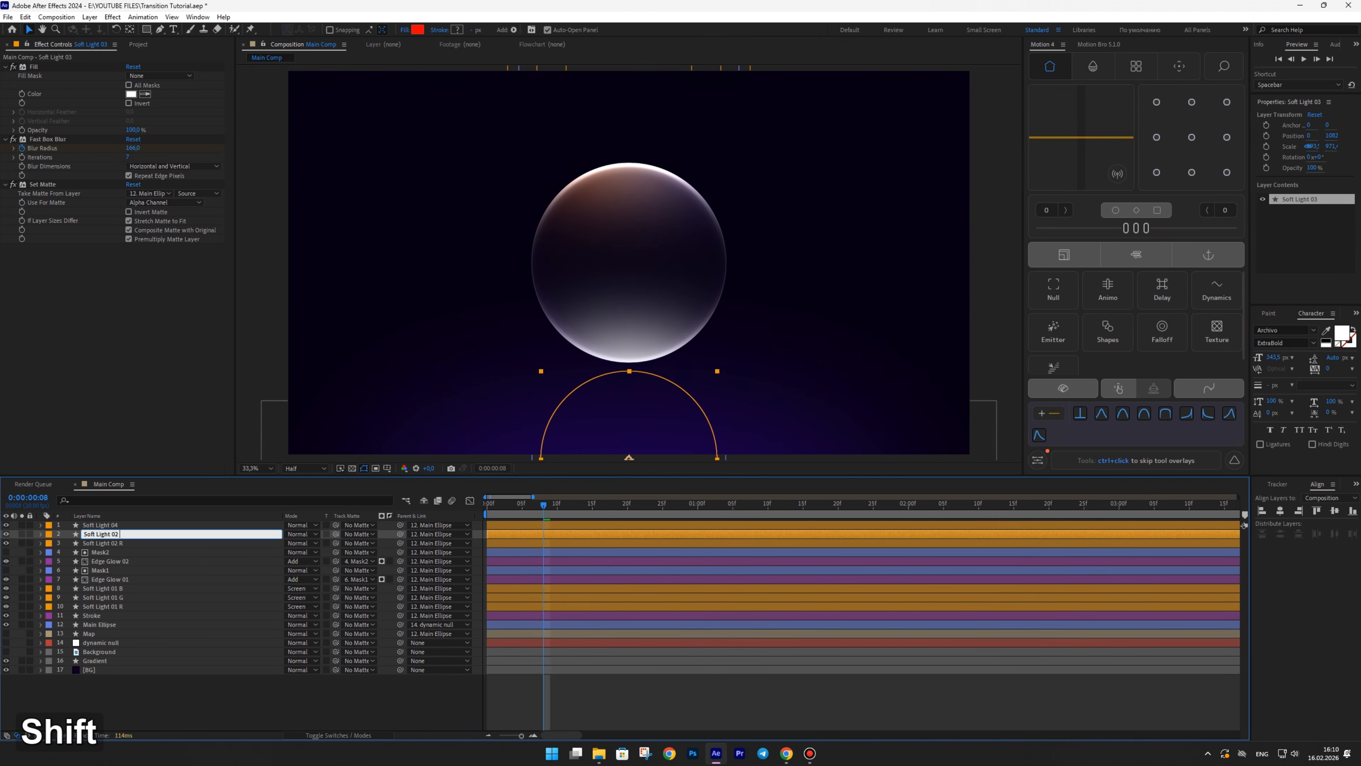
{"action": "type", "text": "G"}
{"action": "key", "text": "Return"}
{"action": "left_click", "coordinate": [126, 525]}
{"action": "key", "text": "Return"}
{"action": "key", "text": "Return"}
- Set the Fill colour of Soft Light 02 R to red, FF0000, and copy Soft Light 01 G's Fill effect onto Soft Light 02 G
{"action": "left_click", "coordinate": [110, 543]}
{"action": "left_click", "coordinate": [131, 94]}
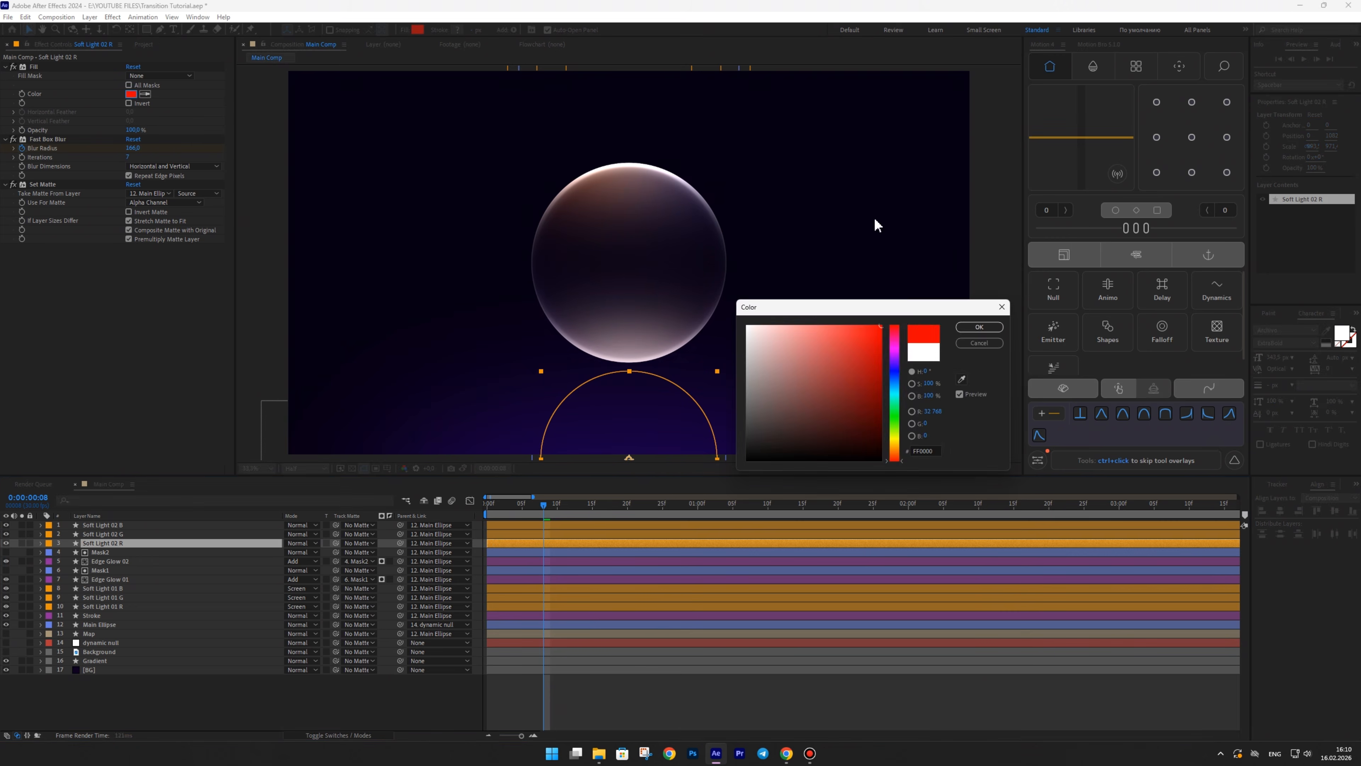
{"action": "left_click", "coordinate": [107, 597]}
{"action": "left_click", "coordinate": [34, 67]}
{"action": "key", "text": "ctrl+c"}
{"action": "left_click", "coordinate": [109, 534]}
{"action": "key", "text": "ctrl+v"}
- Copy the Fill effect from Soft Light 01 B onto Soft Light 02 B
{"action": "left_click", "coordinate": [108, 588]}
{"action": "left_click", "coordinate": [33, 67]}
{"action": "key", "text": "ctrl+c"}
{"action": "left_click", "coordinate": [109, 525]}
{"action": "key", "text": "ctrl+v"}
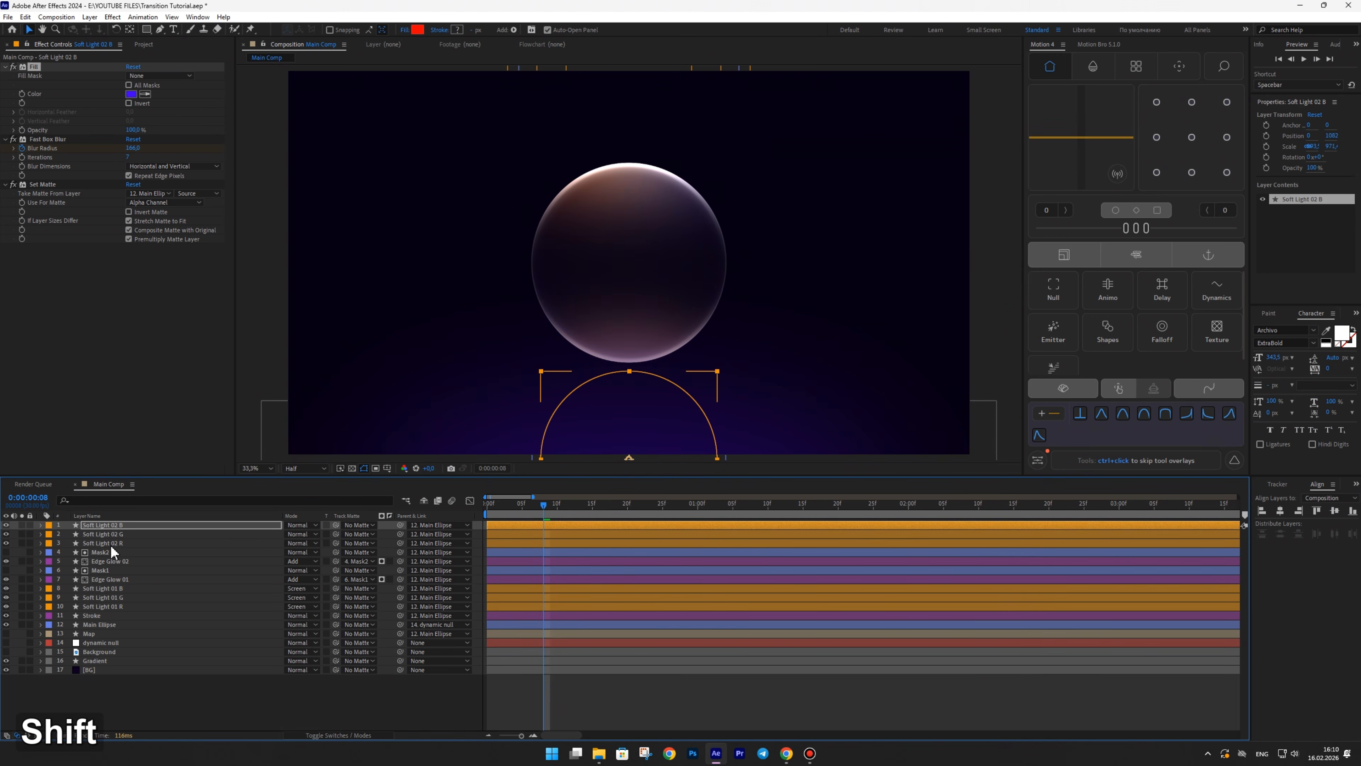
- Set the blend mode of Soft Light 02 R, G and B to Screen
{"action": "left_click", "coordinate": [111, 543], "text": "shift"}
{"action": "left_click", "coordinate": [302, 525]}
{"action": "left_click", "coordinate": [307, 188]}
- Move the three Soft Light 02 layers below Edge Glow 01 and change their label colour to Blue
{"action": "left_click_drag", "start_coordinate": [107, 560], "coordinate": [109, 579]}
{"action": "left_click", "coordinate": [49, 579]}
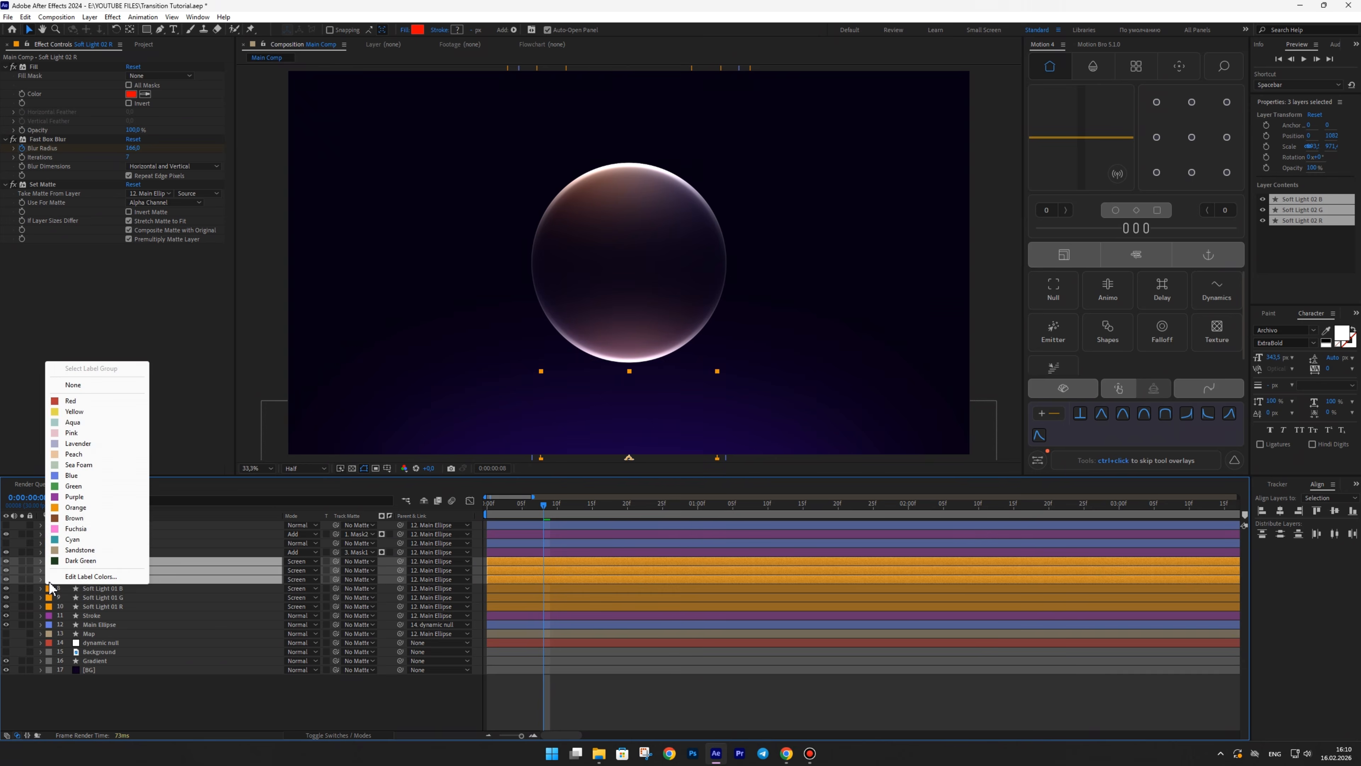
{"action": "left_click", "coordinate": [77, 480]}
- Offset Soft Light 02 R to the left and Soft Light 02 B to the right beneath the ellipse
{"action": "left_click", "coordinate": [102, 578]}
{"action": "key", "text": "shift+Left"}
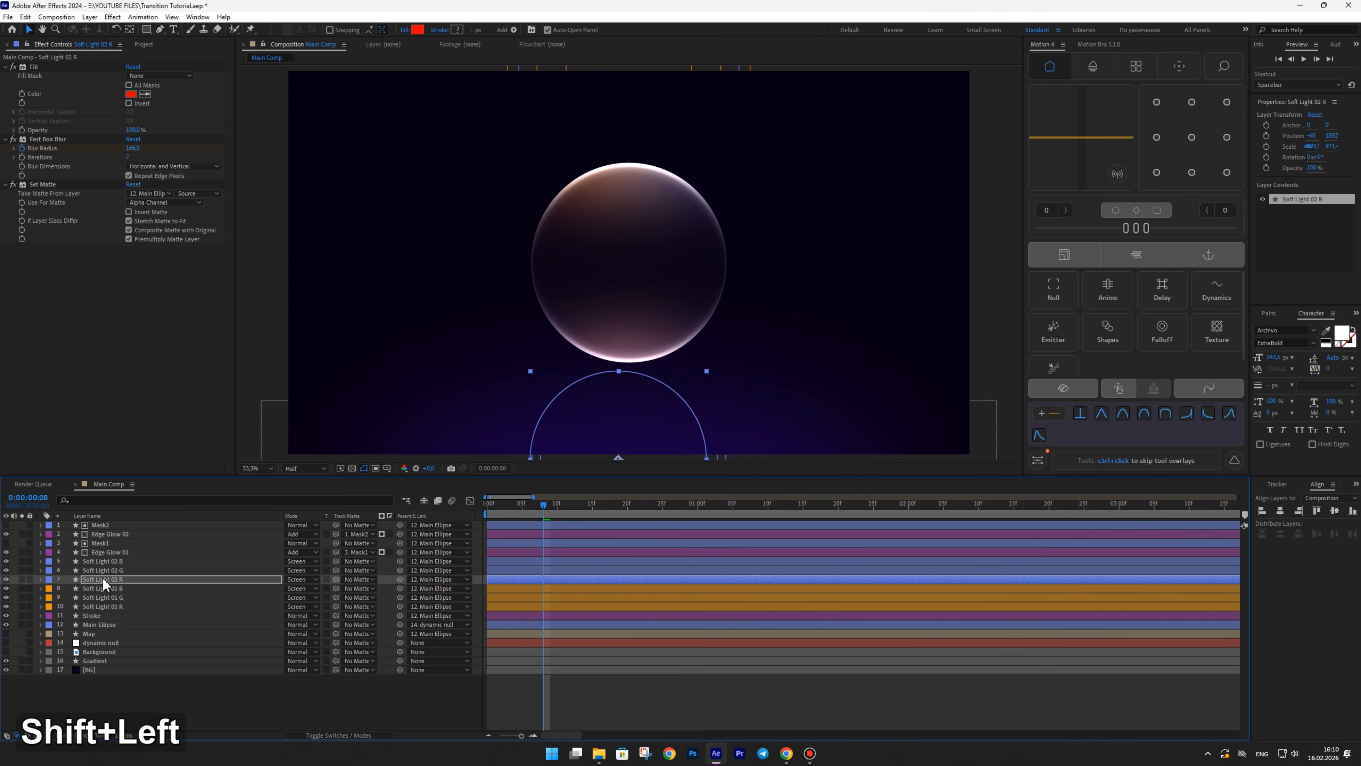
{"action": "left_click", "coordinate": [111, 561]}
{"action": "key", "text": "shift+Right"}
{"action": "left_click", "coordinate": [100, 580]}
{"action": "key", "text": "shift+Left"}
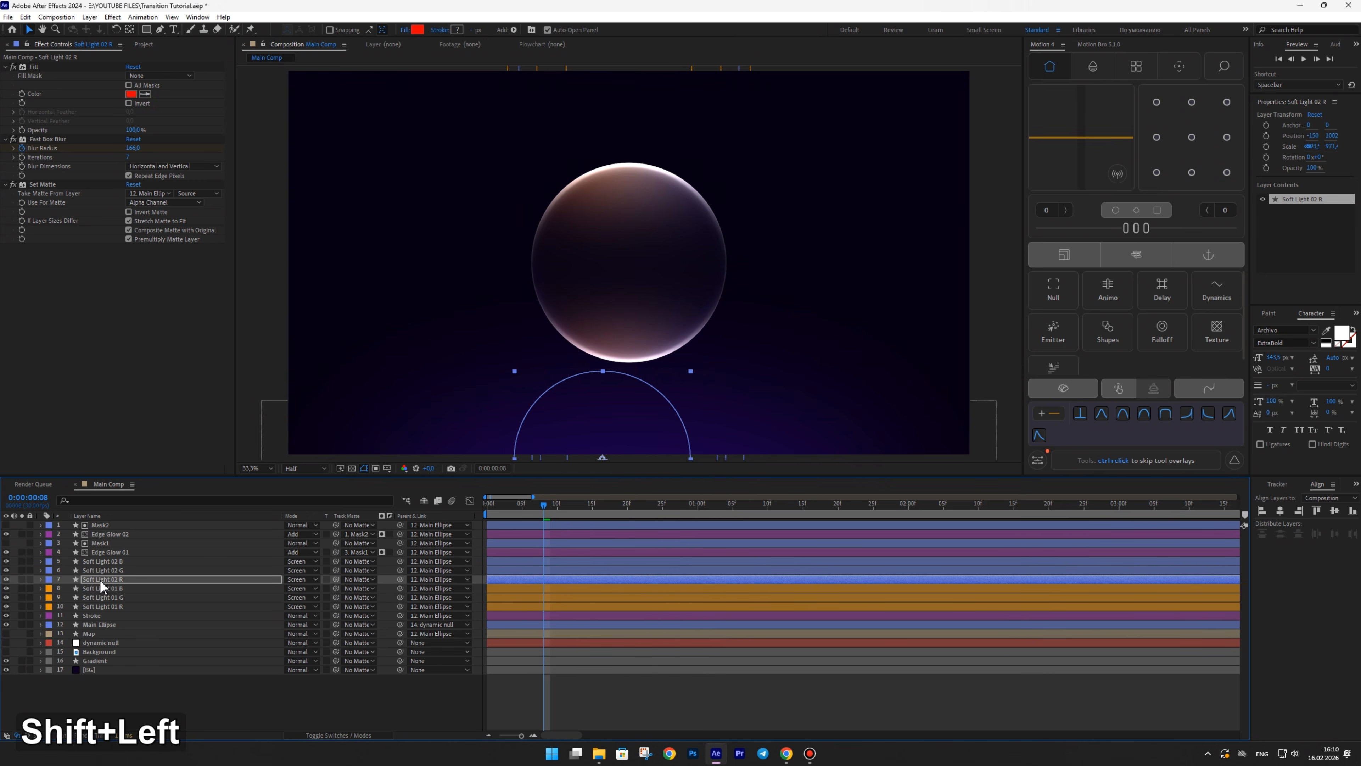
{"action": "left_click", "coordinate": [336, 311]}
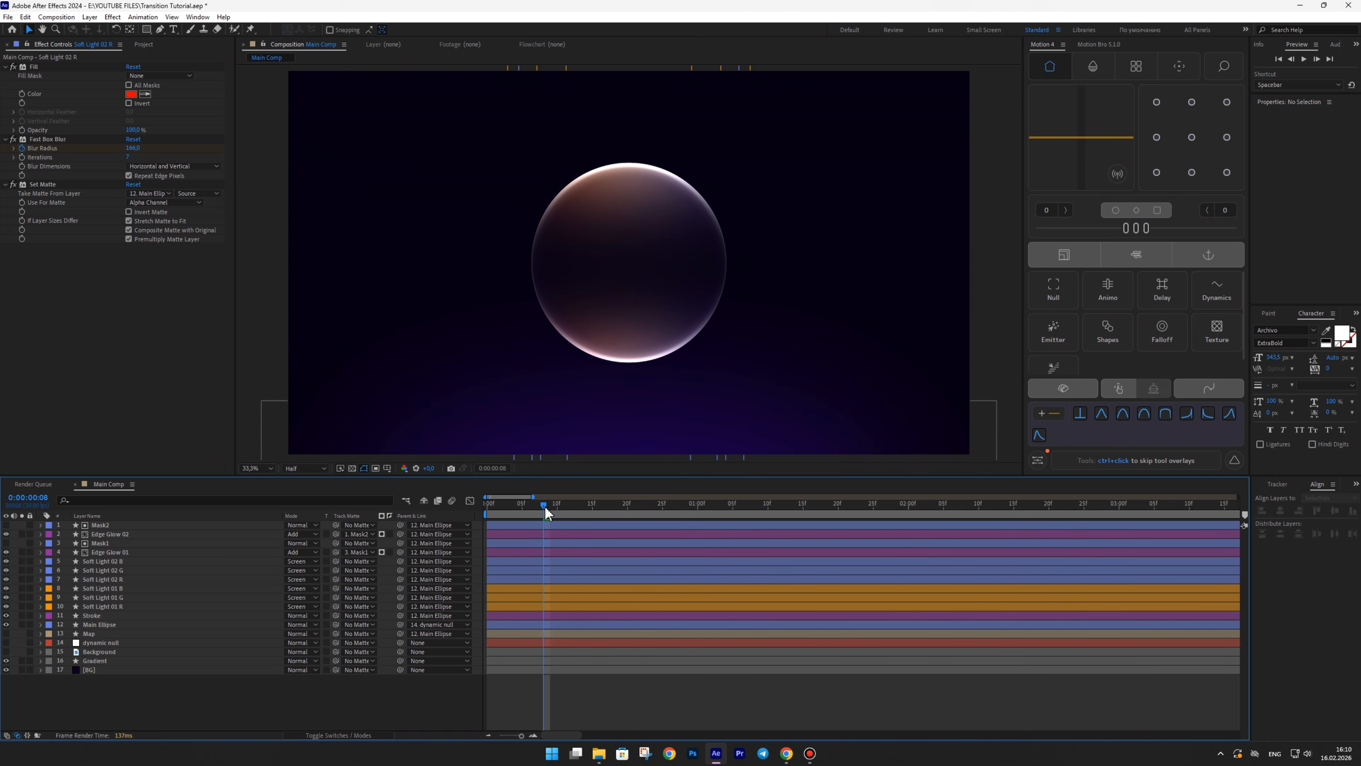
- At frame 7, duplicate Soft Light 01 G and place the copy directly below Edge Glow 01
{"action": "left_click_drag", "start_coordinate": [545, 507], "coordinate": [511, 496]}
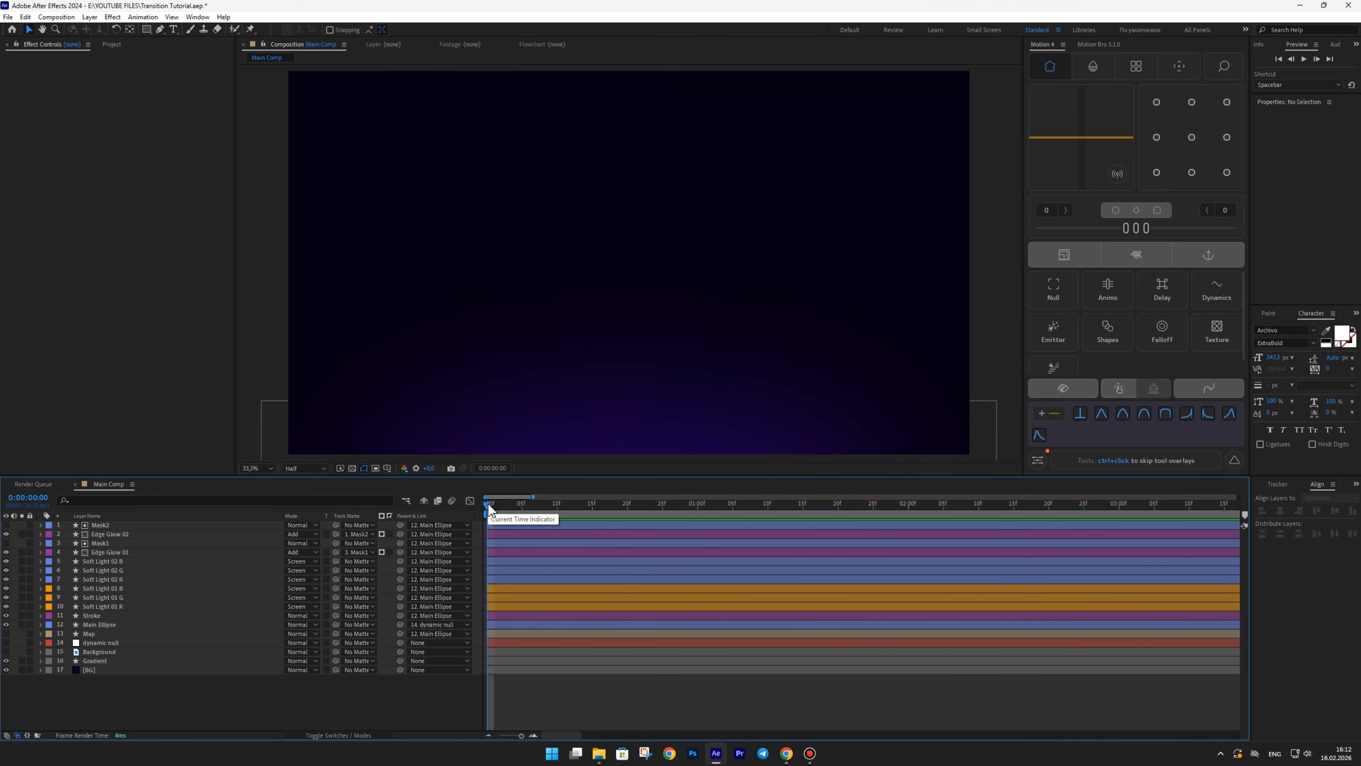
{"action": "left_click_drag", "start_coordinate": [488, 505], "coordinate": [539, 500]}
{"action": "left_click", "coordinate": [107, 599]}
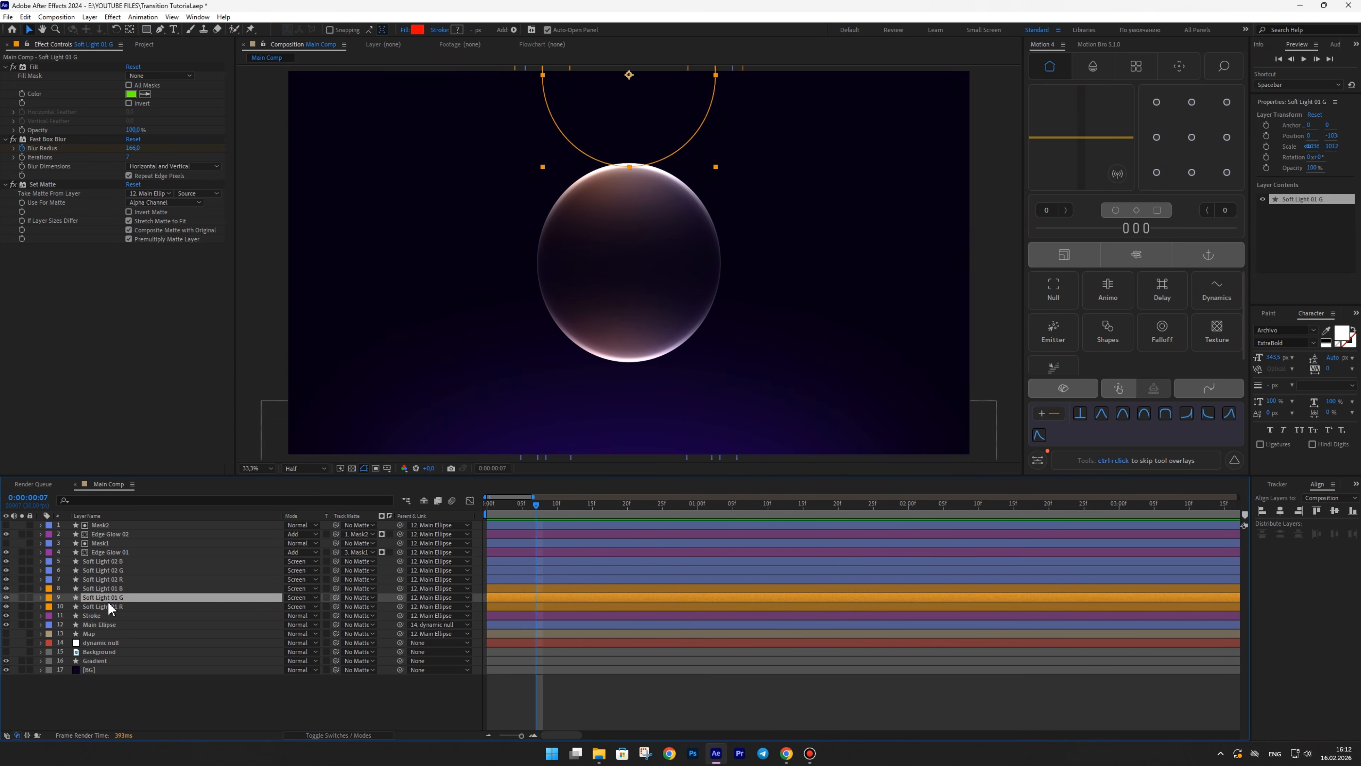
{"action": "key", "text": "ctrl+d"}
{"action": "left_click_drag", "start_coordinate": [107, 599], "coordinate": [114, 558]}
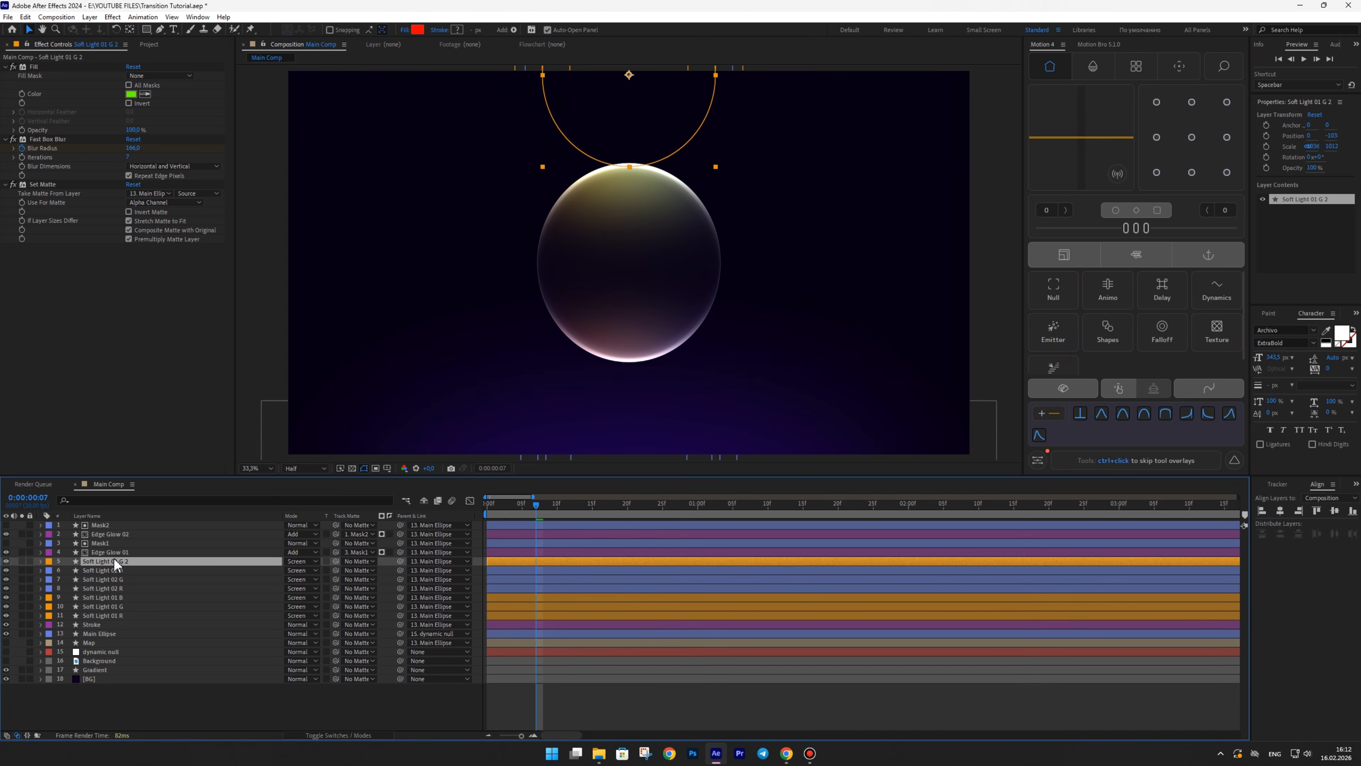
- Set the Fill colour of the duplicated Soft Light 01 G to white and its blend mode to Add
{"action": "left_click", "coordinate": [133, 92]}
{"action": "left_click_drag", "start_coordinate": [782, 360], "coordinate": [687, 249]}
{"action": "key", "text": "Return"}
{"action": "left_click", "coordinate": [306, 561]}
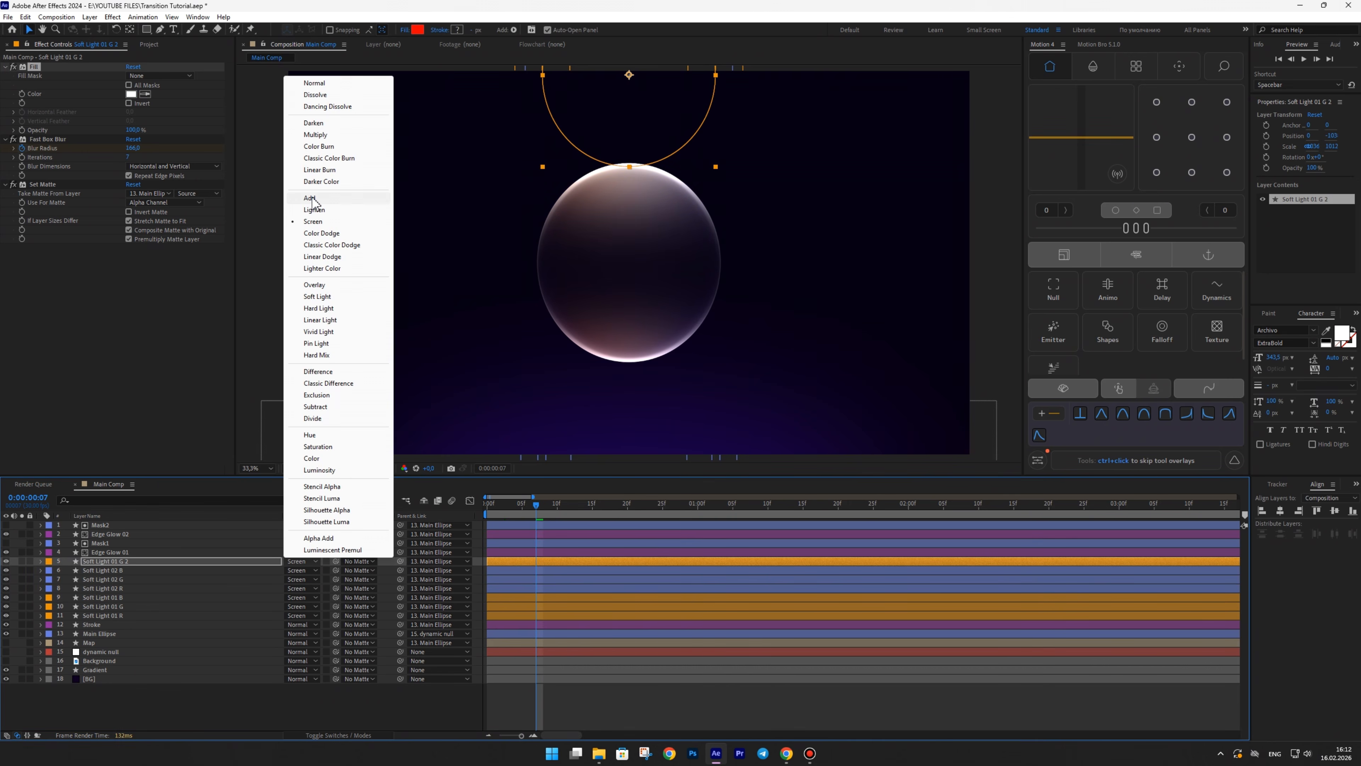
{"action": "left_click", "coordinate": [311, 198]}
- Rename the white duplicated light layer as Soft Light 03
{"action": "key", "text": "Return"}
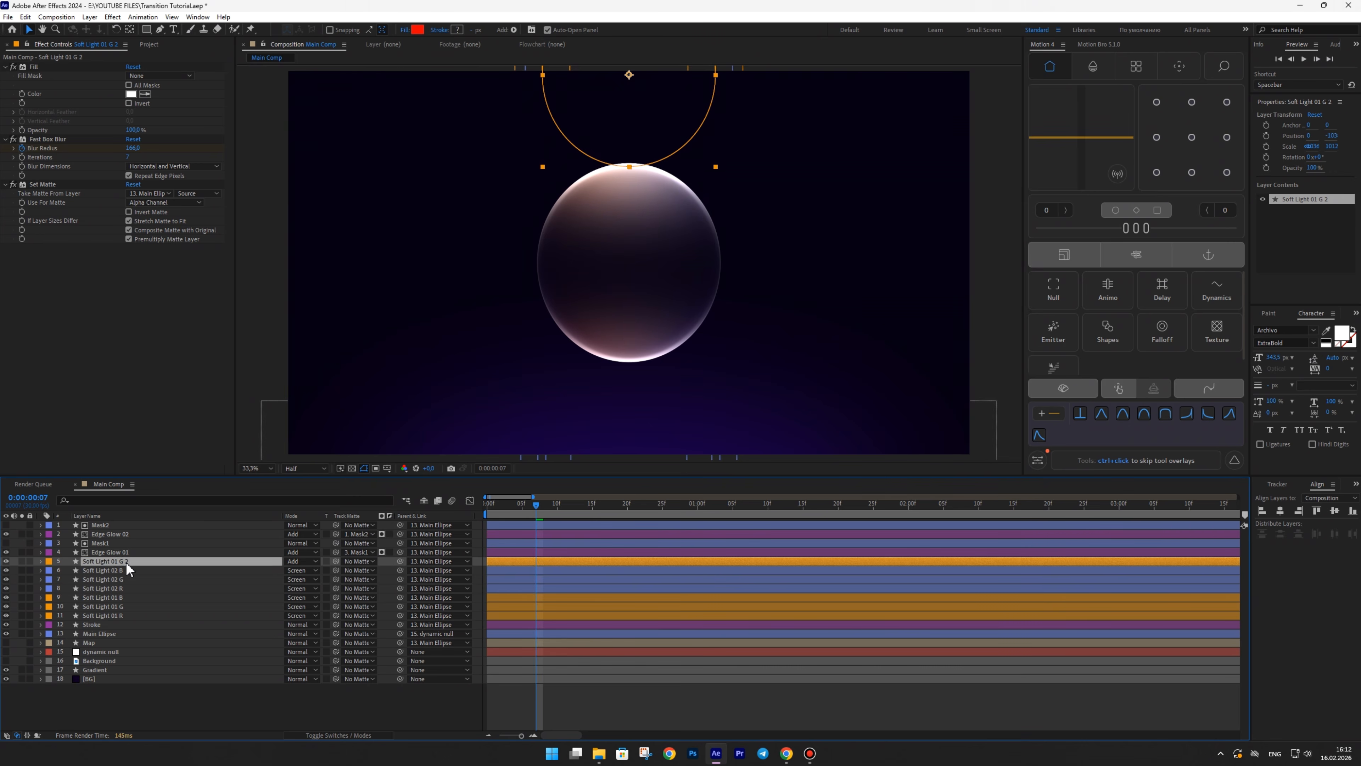
{"action": "left_click", "coordinate": [133, 561]}
{"action": "key", "text": "BackSpace"}
{"action": "key", "text": "BackSpace"}
{"action": "type", "text": "3"}
{"action": "key", "text": "Return"}
- Set the Fast Box Blur radius of Soft Light 03 to 30
{"action": "left_click", "coordinate": [24, 154]}
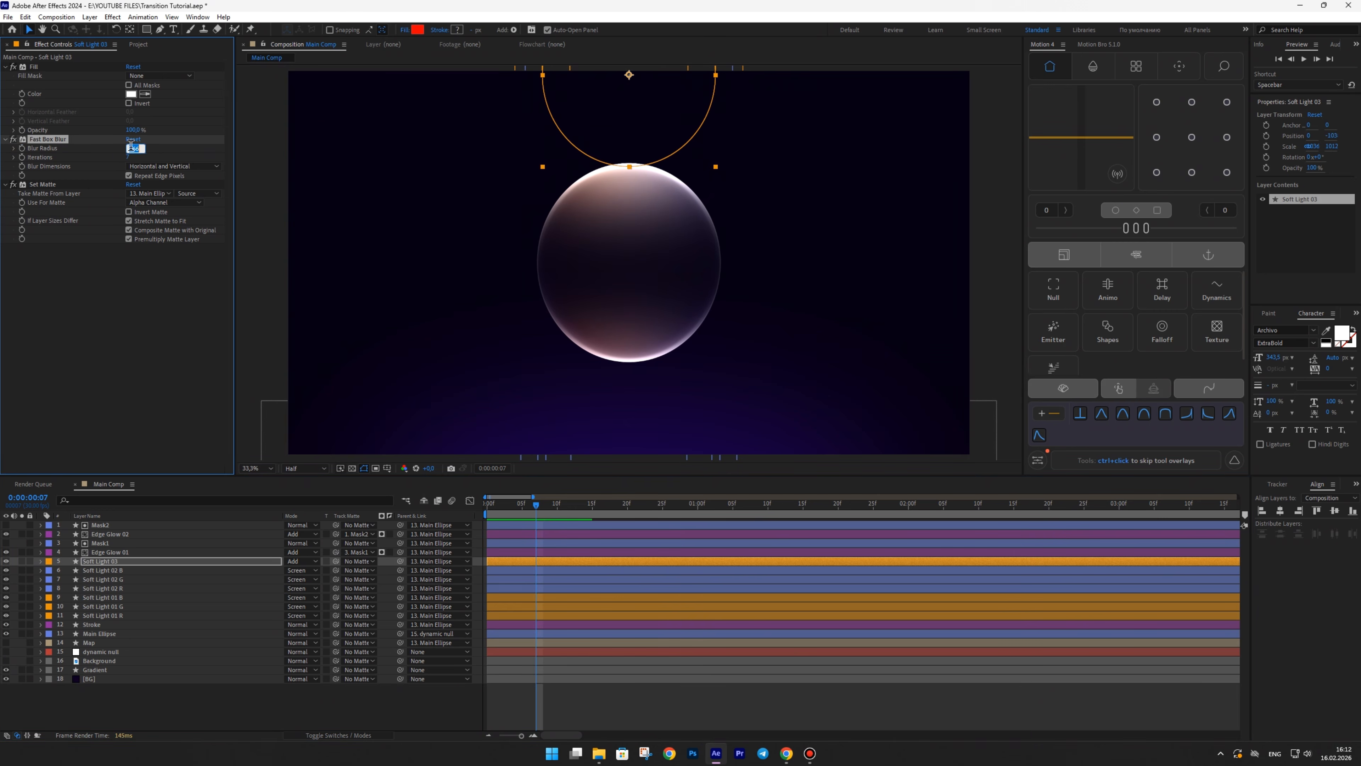
{"action": "type", "text": "30"}
{"action": "key", "text": "Return"}
{"action": "left_click_drag", "start_coordinate": [715, 166], "coordinate": [637, 151]}
{"action": "left_click", "coordinate": [975, 103]}
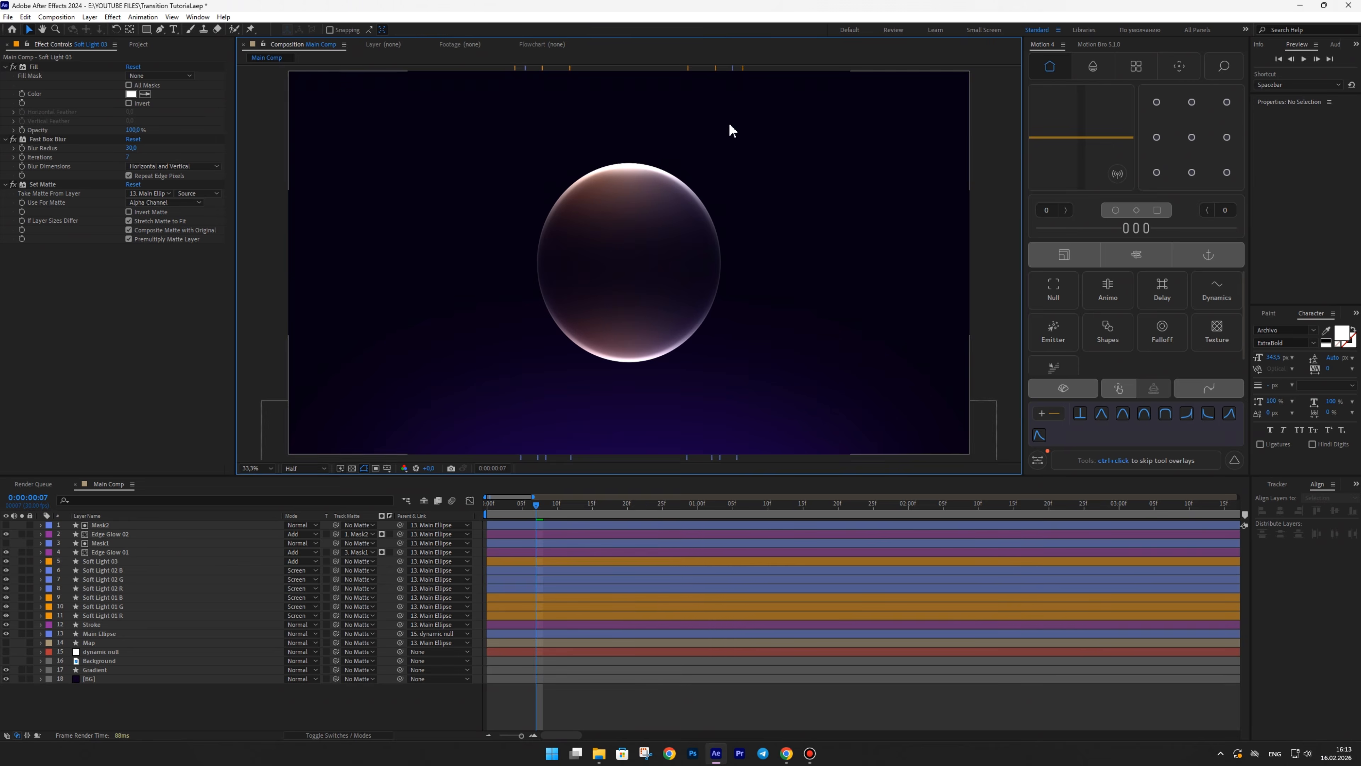
{"action": "scroll", "coordinate": [730, 127], "scroll_direction": "up", "scroll_amount": 3}
{"action": "scroll", "coordinate": [613, 179], "scroll_direction": "down", "scroll_amount": 3}
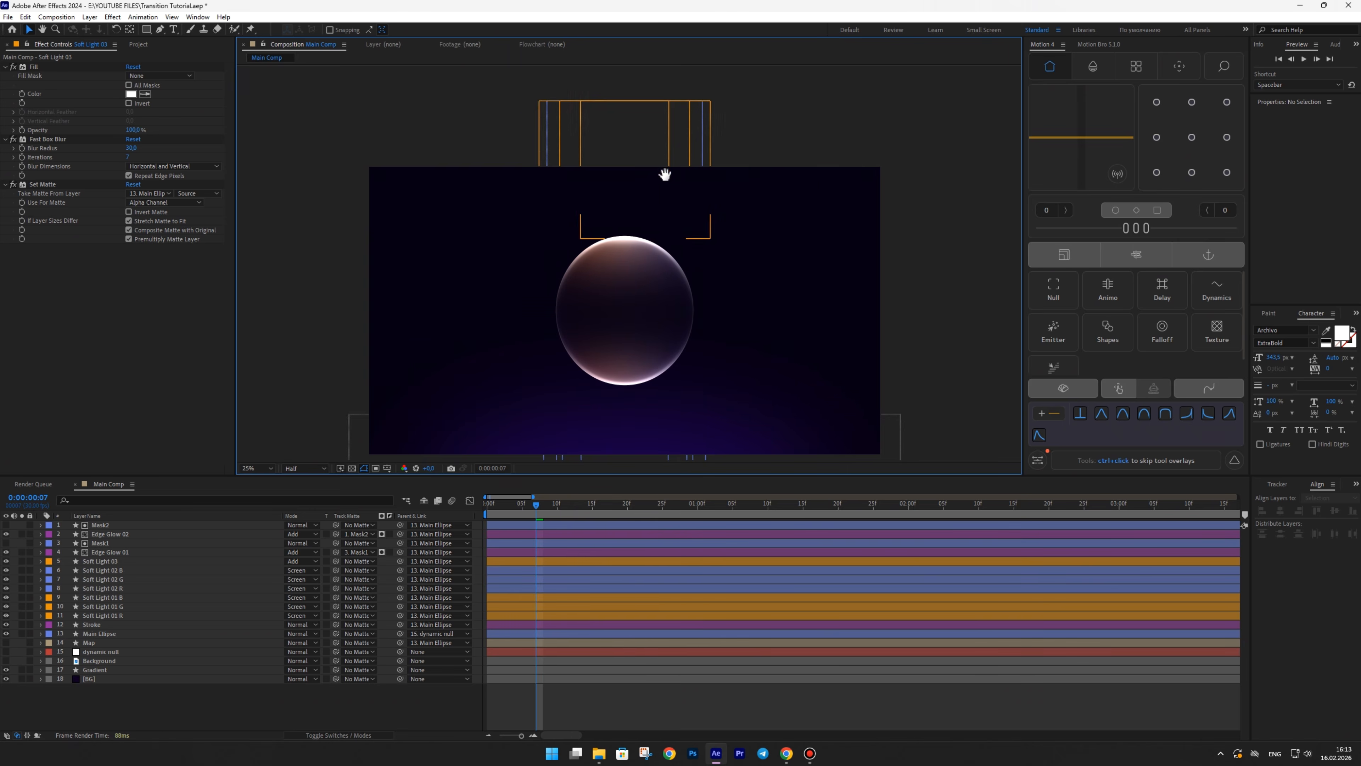
{"action": "middle_click", "coordinate": [662, 124]}
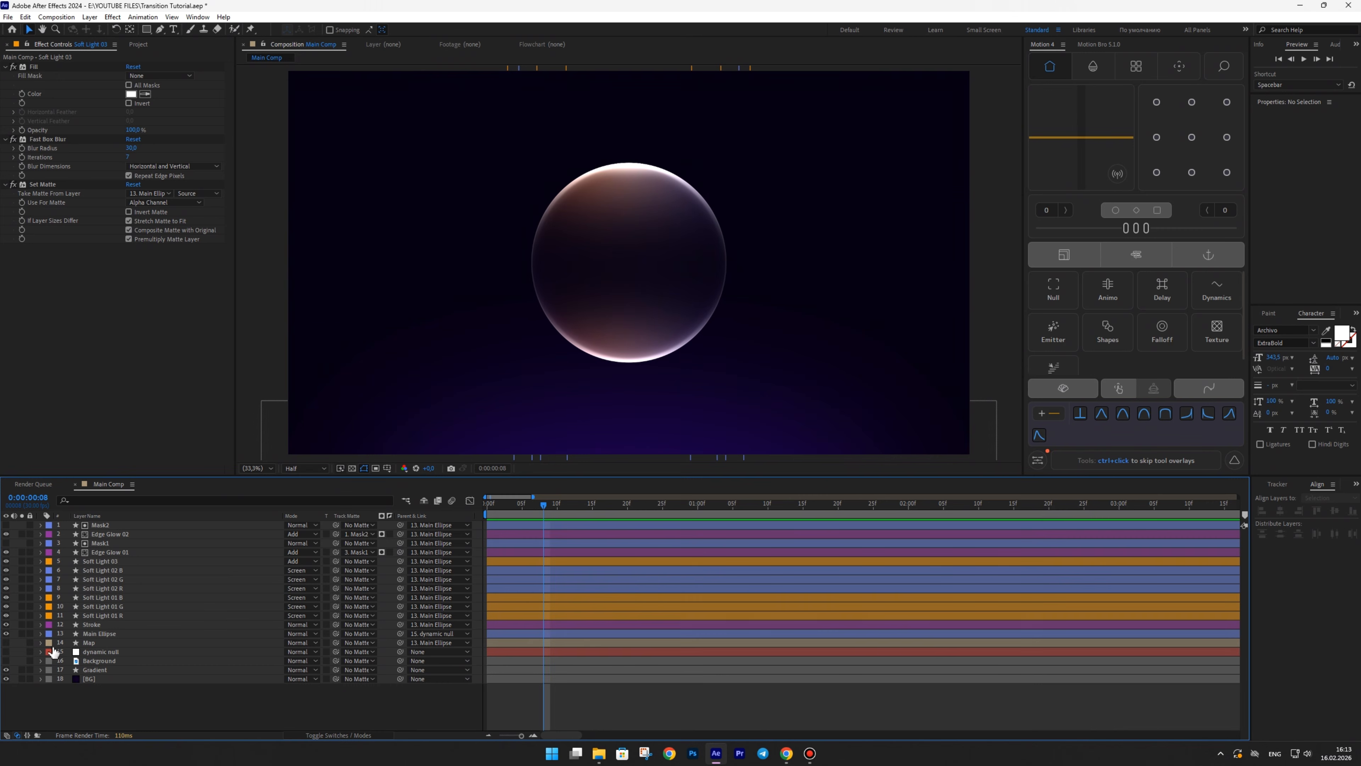
- Set the rotation of the Main Ellipse layer to 40 degrees
{"action": "left_click", "coordinate": [95, 633]}
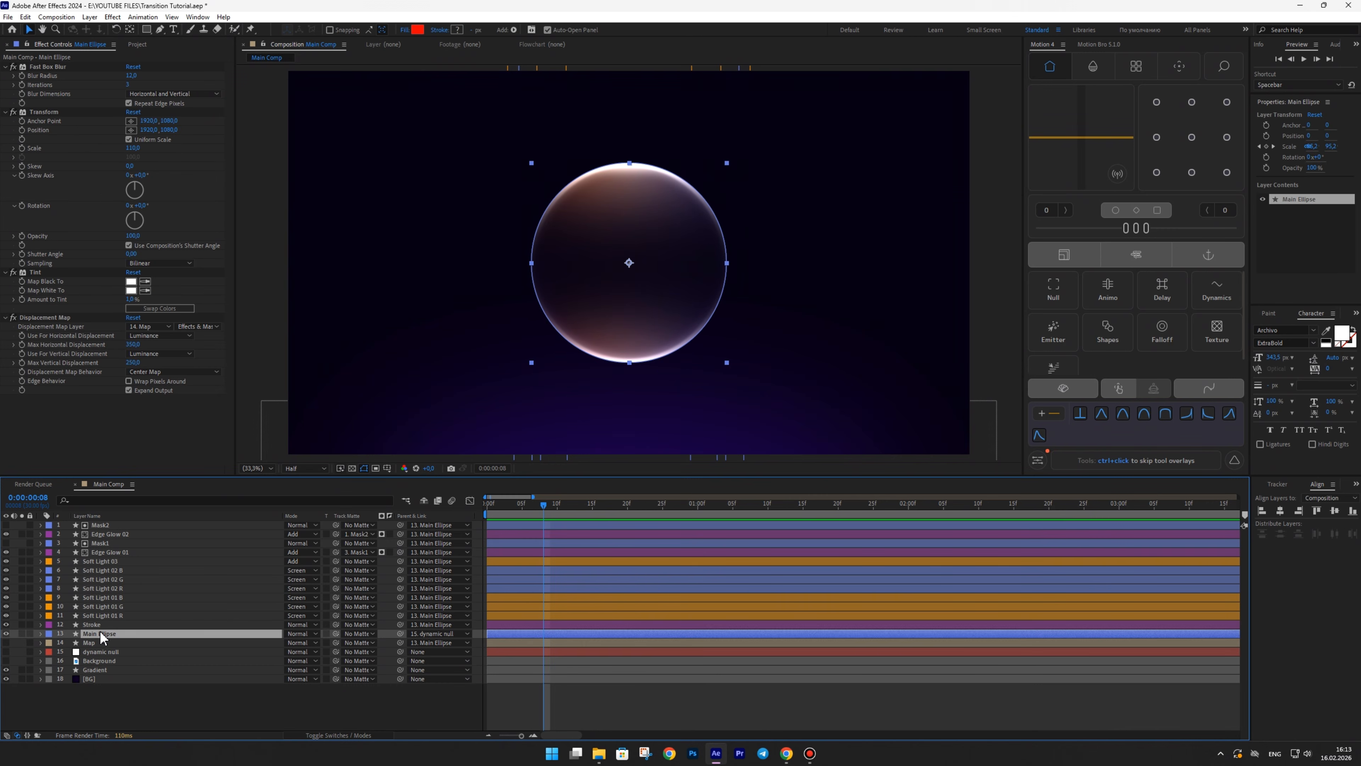
{"action": "key", "text": "r"}
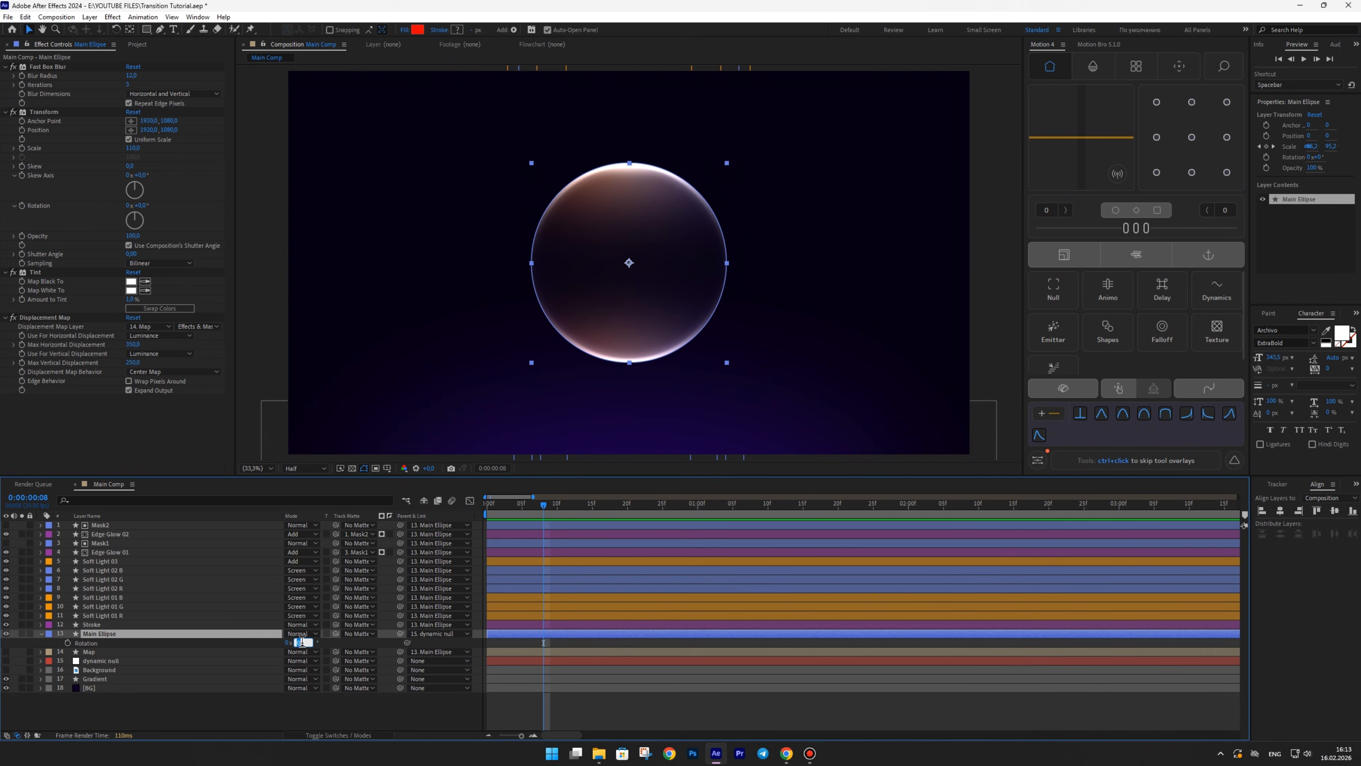
{"action": "type", "text": "40"}
{"action": "key", "text": "Return"}
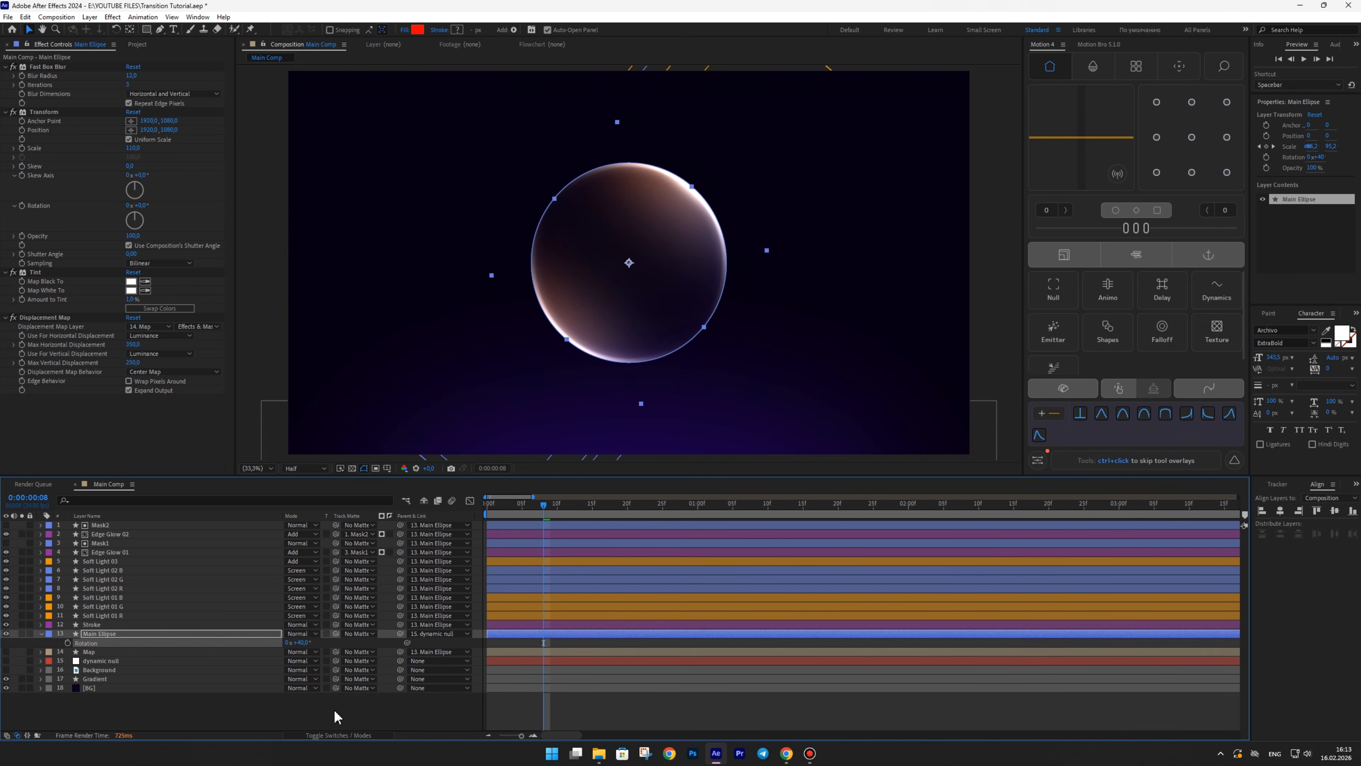
{"action": "left_click", "coordinate": [334, 717]}
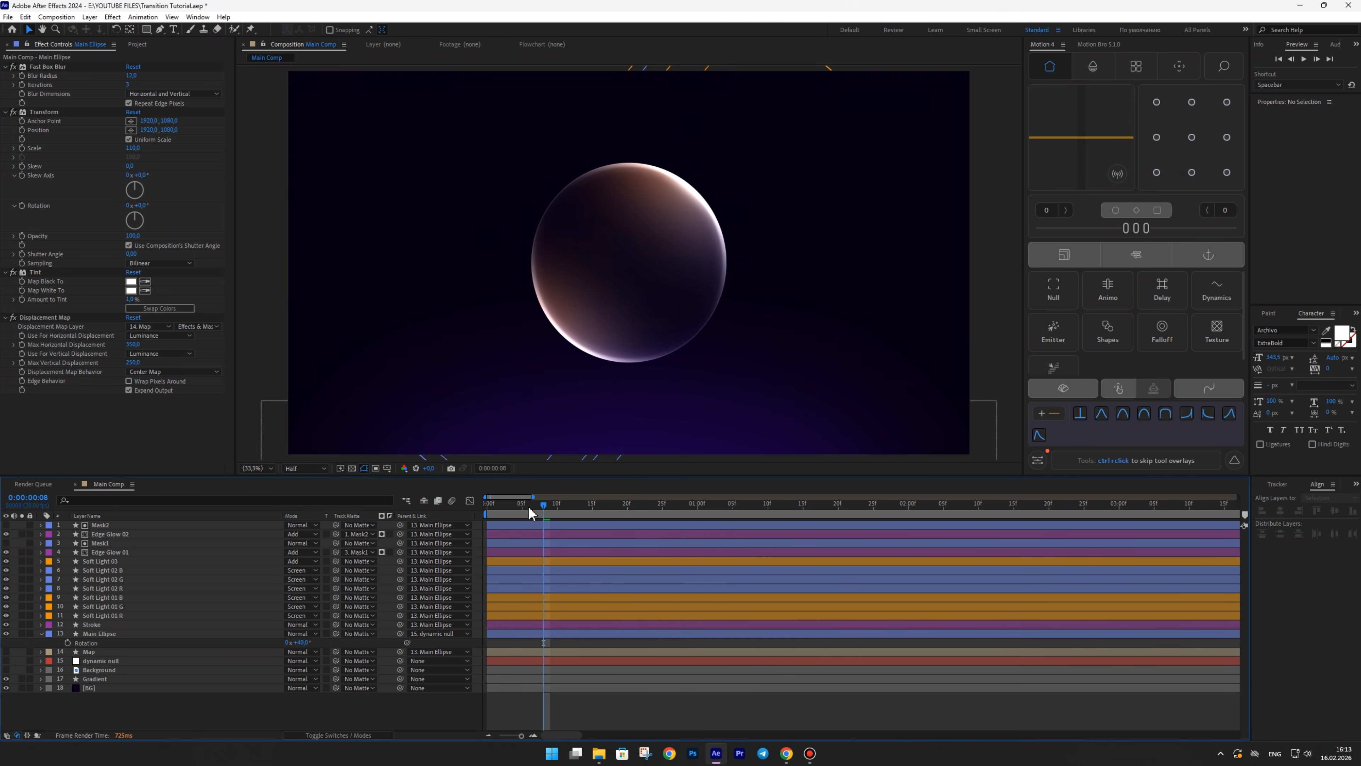
- Keyframe the Main Ellipse rotation at 40 degrees at 0:00:01:13 and set it to -340 degrees at 0:00:00:00
{"action": "left_click_drag", "start_coordinate": [531, 509], "coordinate": [787, 503]}
{"action": "left_click", "coordinate": [68, 642]}
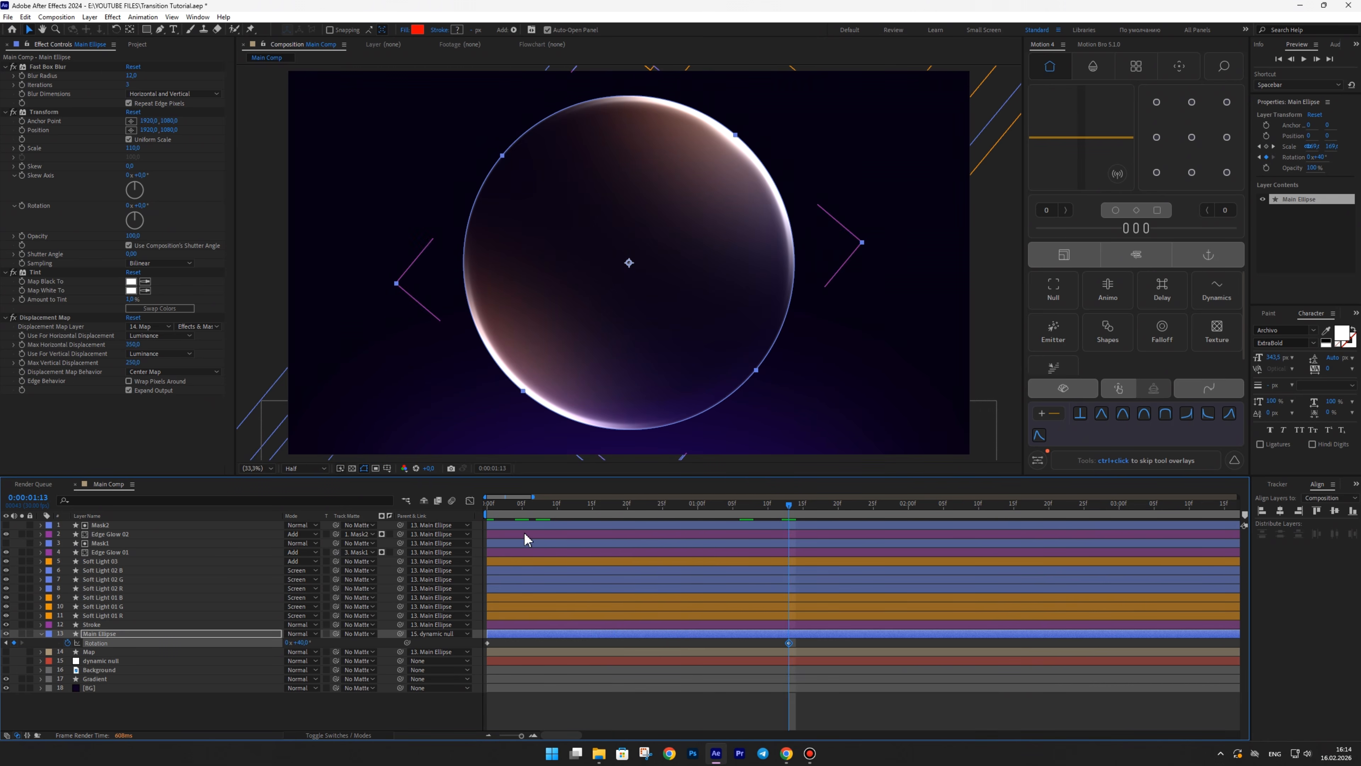
{"action": "left_click_drag", "start_coordinate": [713, 510], "coordinate": [469, 517]}
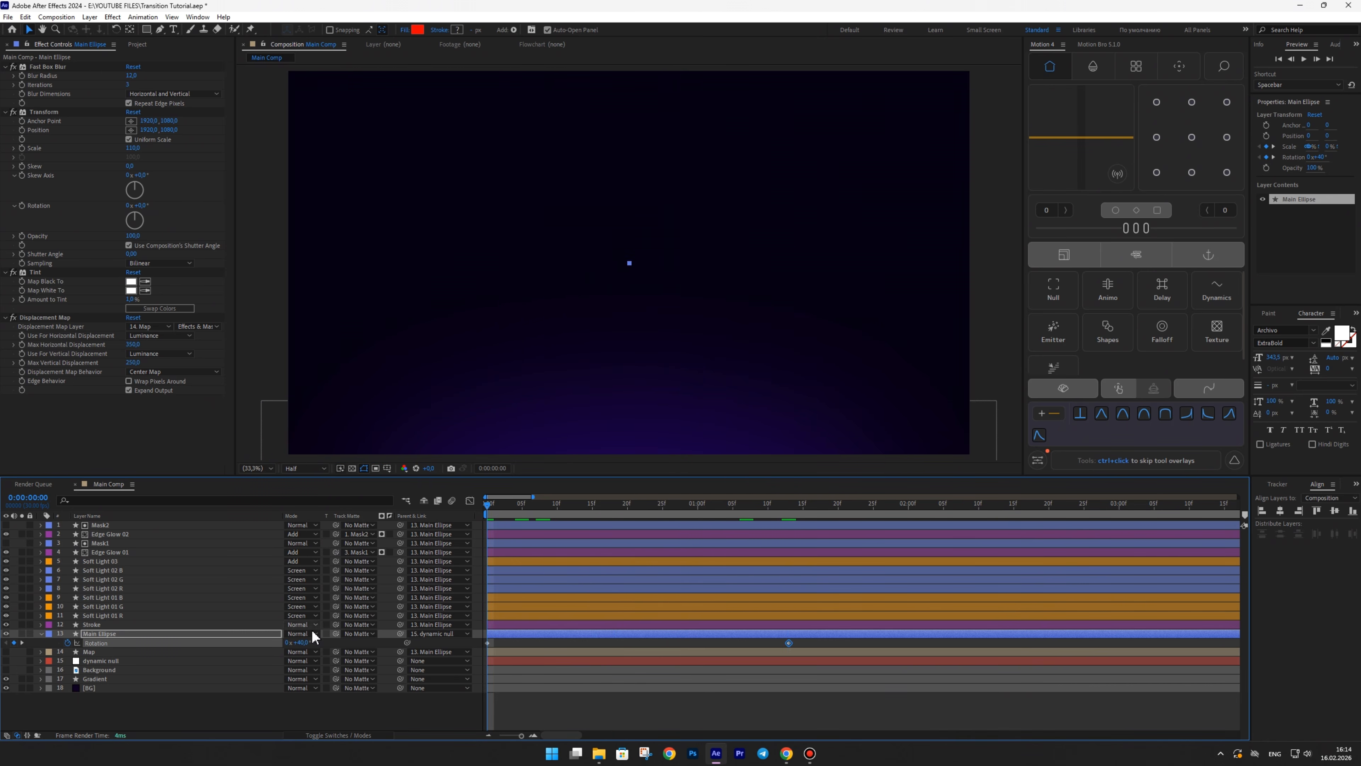
{"action": "left_click", "coordinate": [299, 642]}
{"action": "type", "text": "-3"}
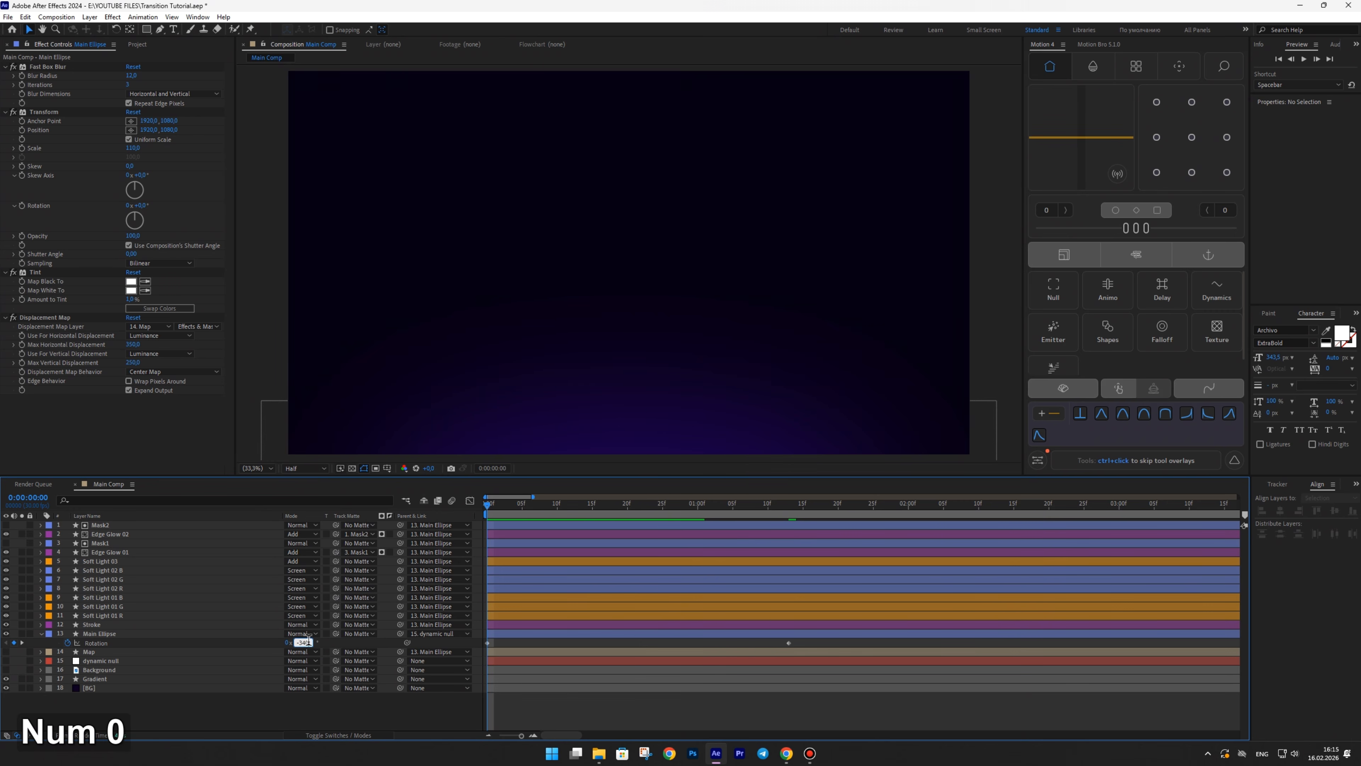
{"action": "key", "text": "space"}
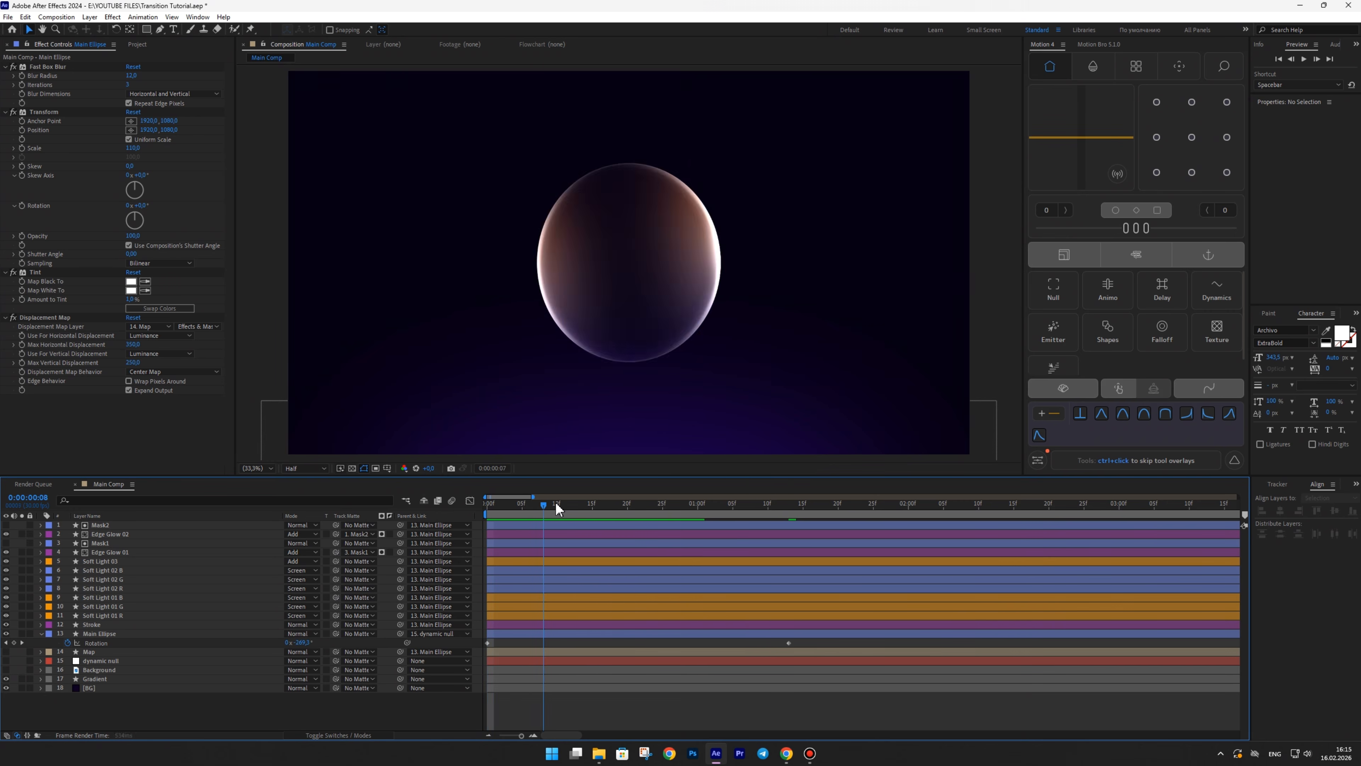
- Easy-ease both Main Ellipse rotation keyframes, pull their speed curve towards a fast start with a long slow-down, and preview the motion
{"action": "left_click_drag", "start_coordinate": [811, 647], "coordinate": [480, 648]}
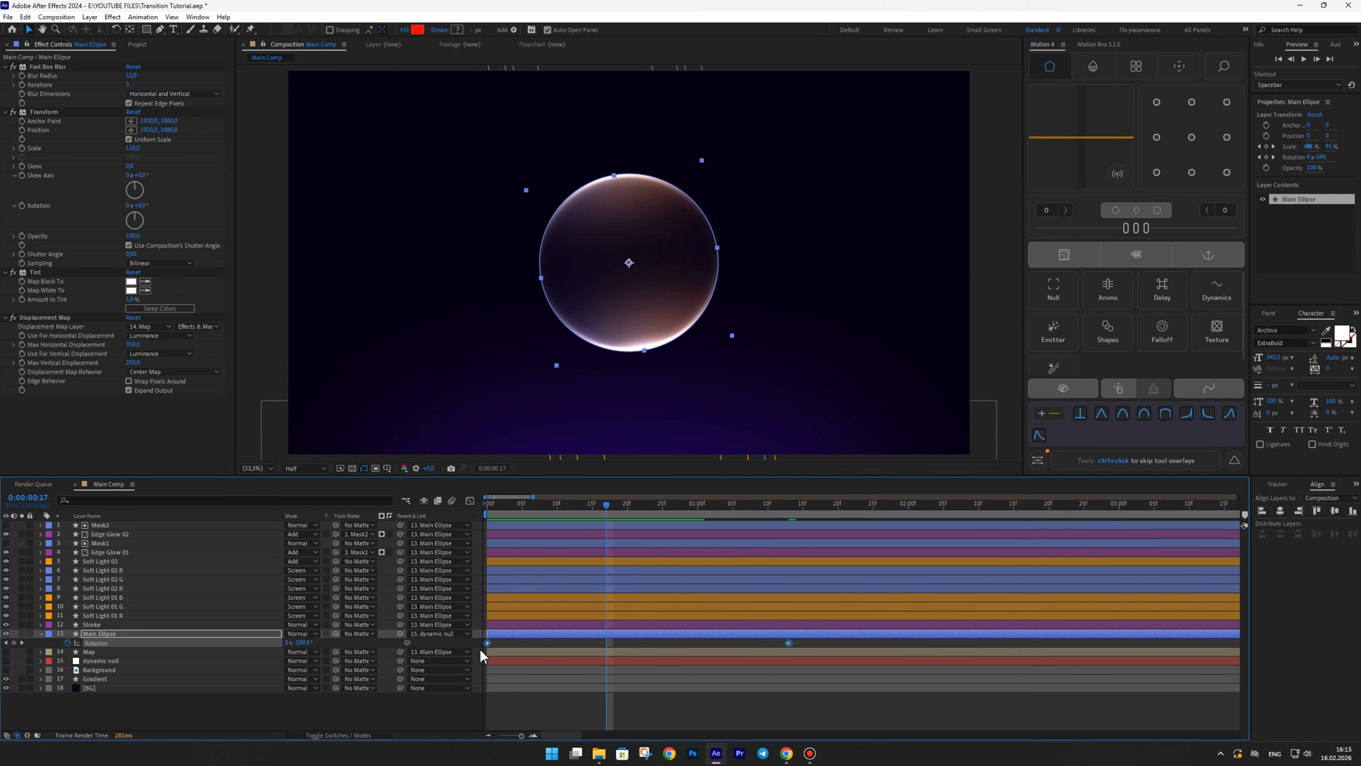
{"action": "key", "text": "F9"}
{"action": "left_click", "coordinate": [470, 500]}
{"action": "left_click_drag", "start_coordinate": [848, 647], "coordinate": [479, 715]}
{"action": "left_click_drag", "start_coordinate": [739, 697], "coordinate": [498, 703]}
{"action": "left_click", "coordinate": [453, 708]}
{"action": "left_click", "coordinate": [470, 500]}
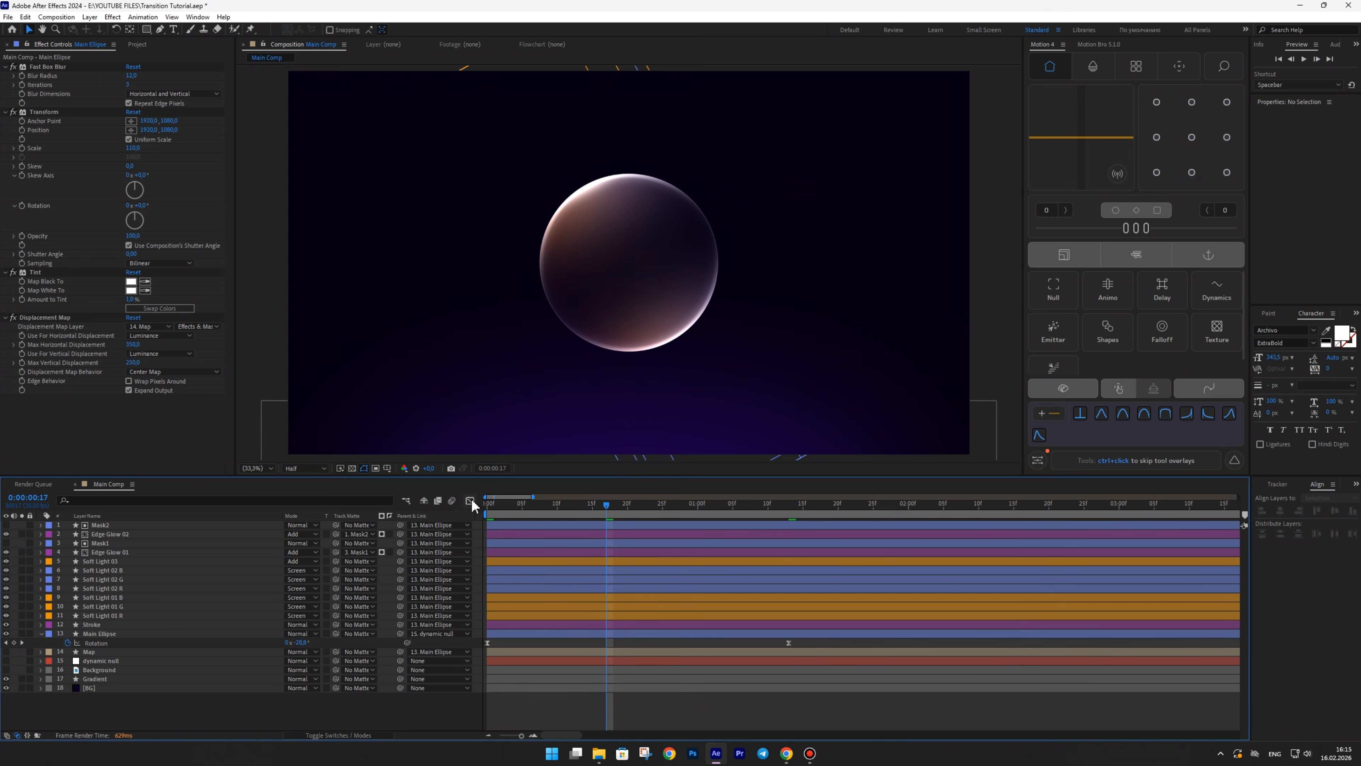
{"action": "key", "text": "space"}
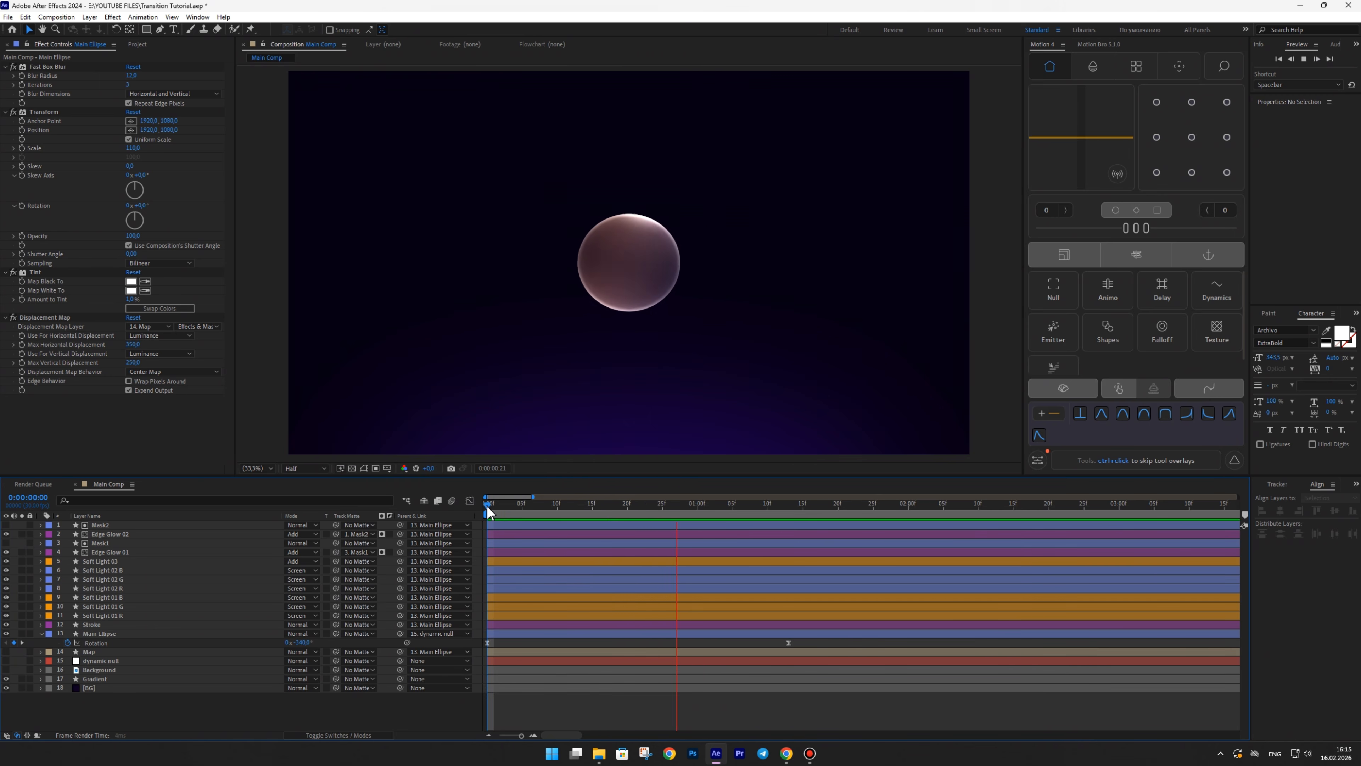
{"action": "left_click_drag", "start_coordinate": [502, 508], "coordinate": [552, 499]}
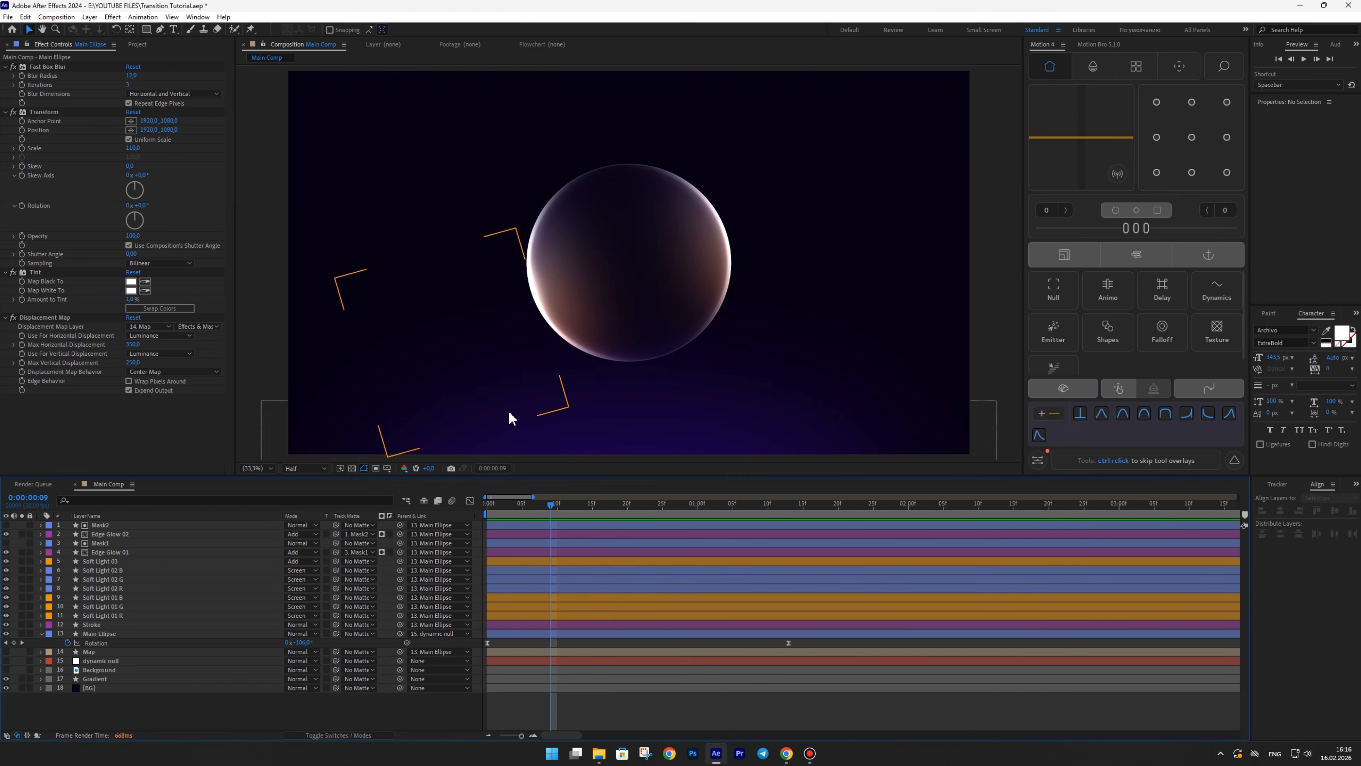
- Turn on the visibility of the Background layer behind the ellipse in Main Comp
{"action": "left_click", "coordinate": [94, 672]}
{"action": "left_click", "coordinate": [6, 670]}
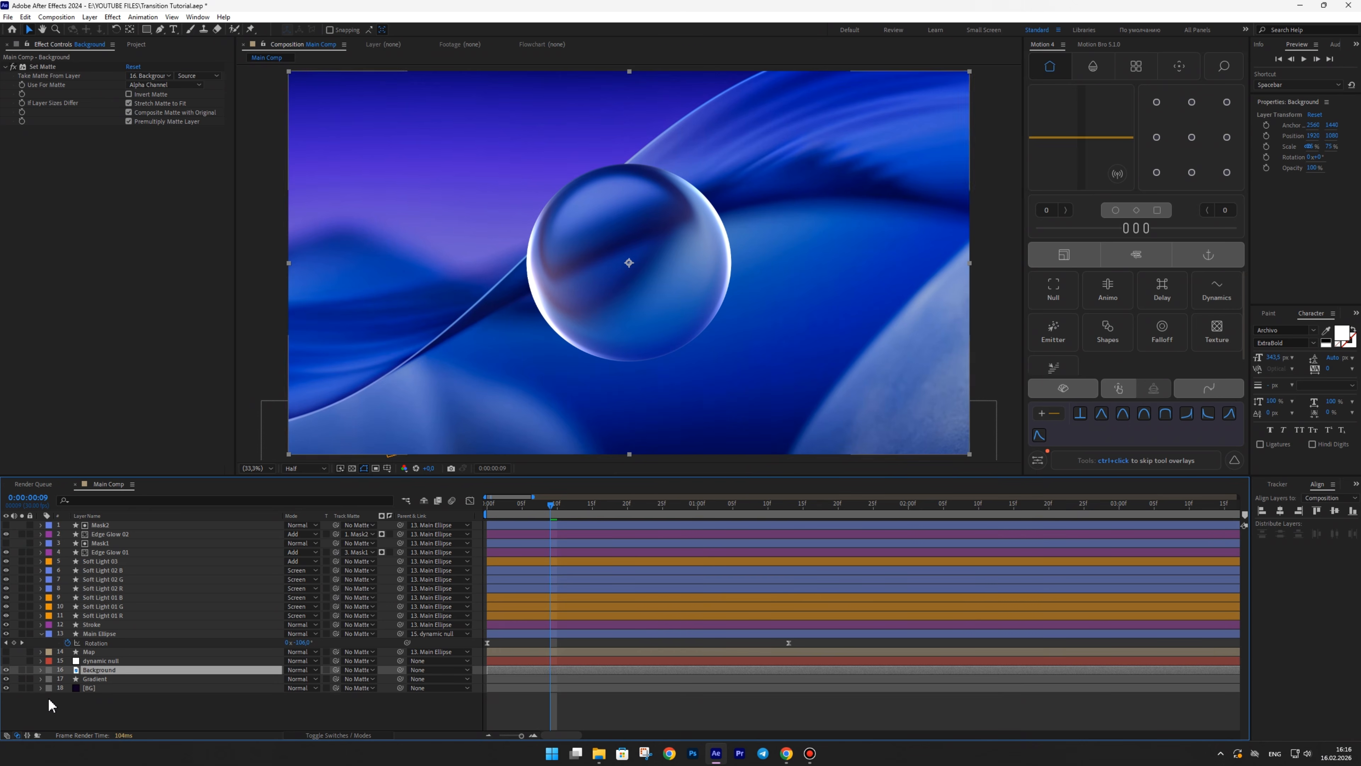
{"action": "left_click", "coordinate": [112, 721]}
- Keyframe the Main Ellipse Fast Box Blur radius at 0:00:00:18 and set it to 100 at 0:00:01:05
{"action": "left_click_drag", "start_coordinate": [554, 517], "coordinate": [618, 499]}
{"action": "left_click", "coordinate": [236, 634]}
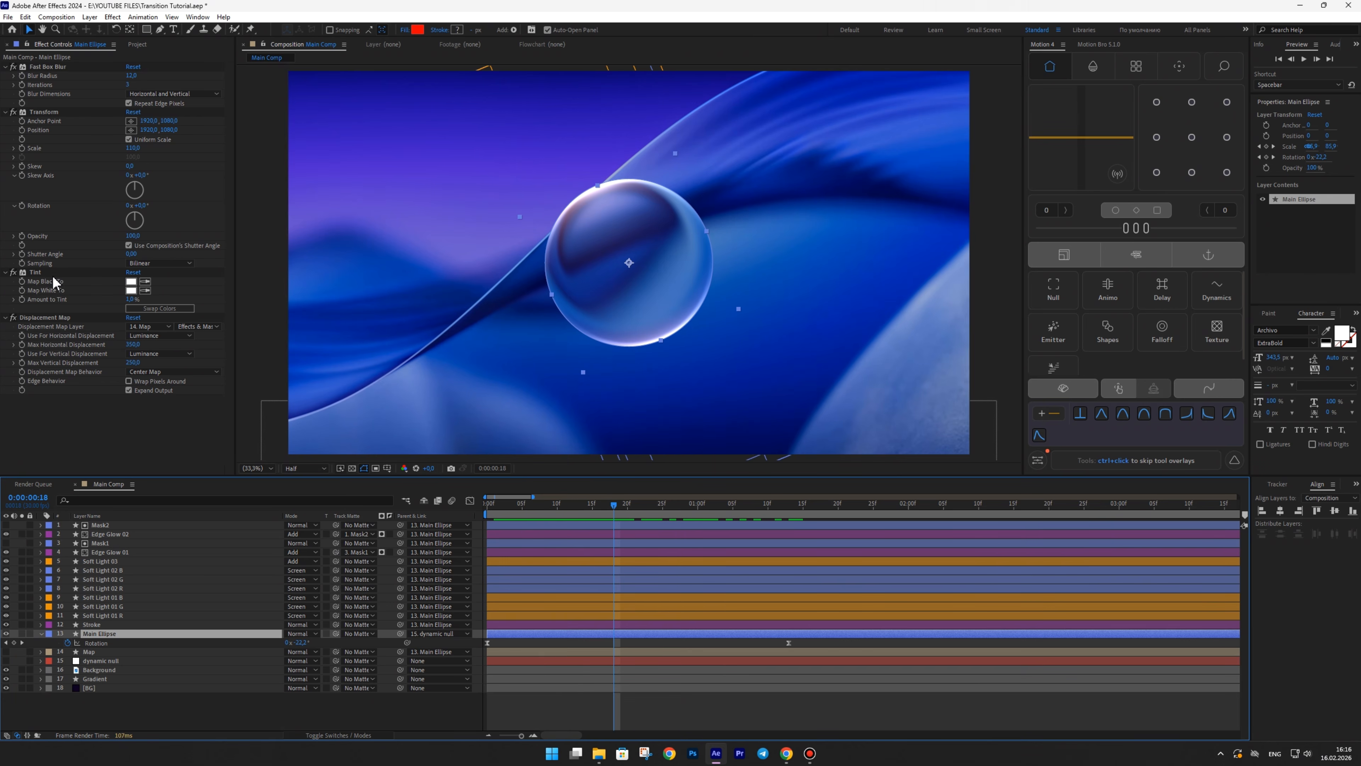
{"action": "left_click", "coordinate": [43, 68]}
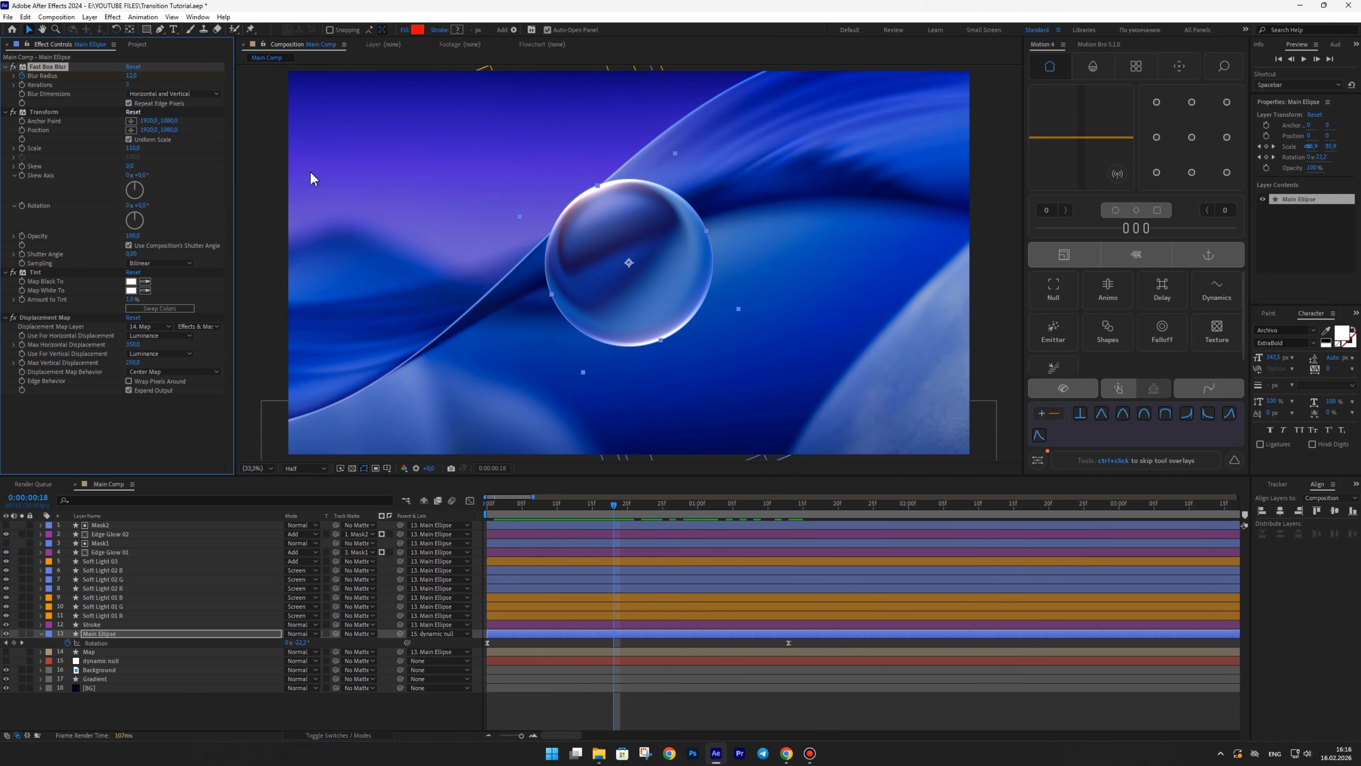
{"action": "key", "text": "u"}
{"action": "left_click_drag", "start_coordinate": [623, 509], "coordinate": [732, 501]}
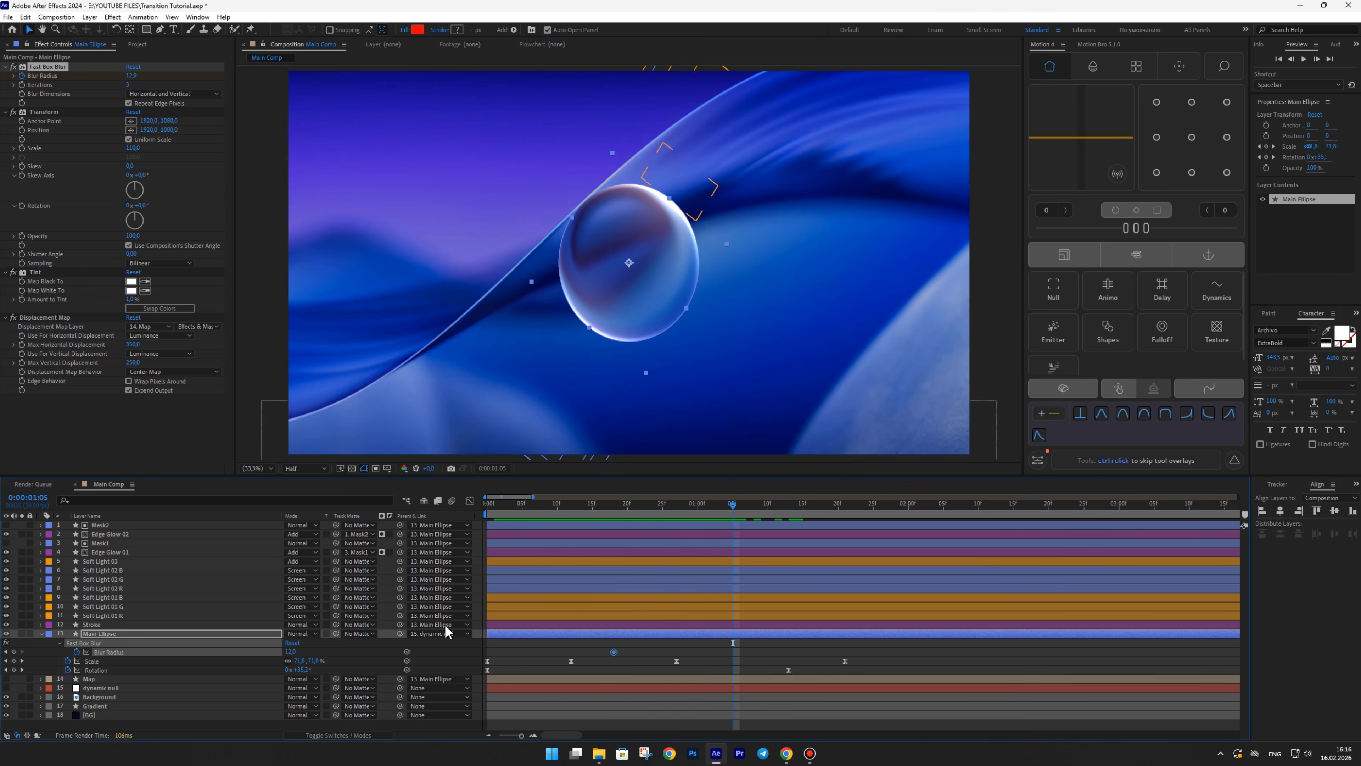
{"action": "left_click", "coordinate": [289, 651]}
{"action": "type", "text": "100"}
{"action": "key", "text": "Return"}
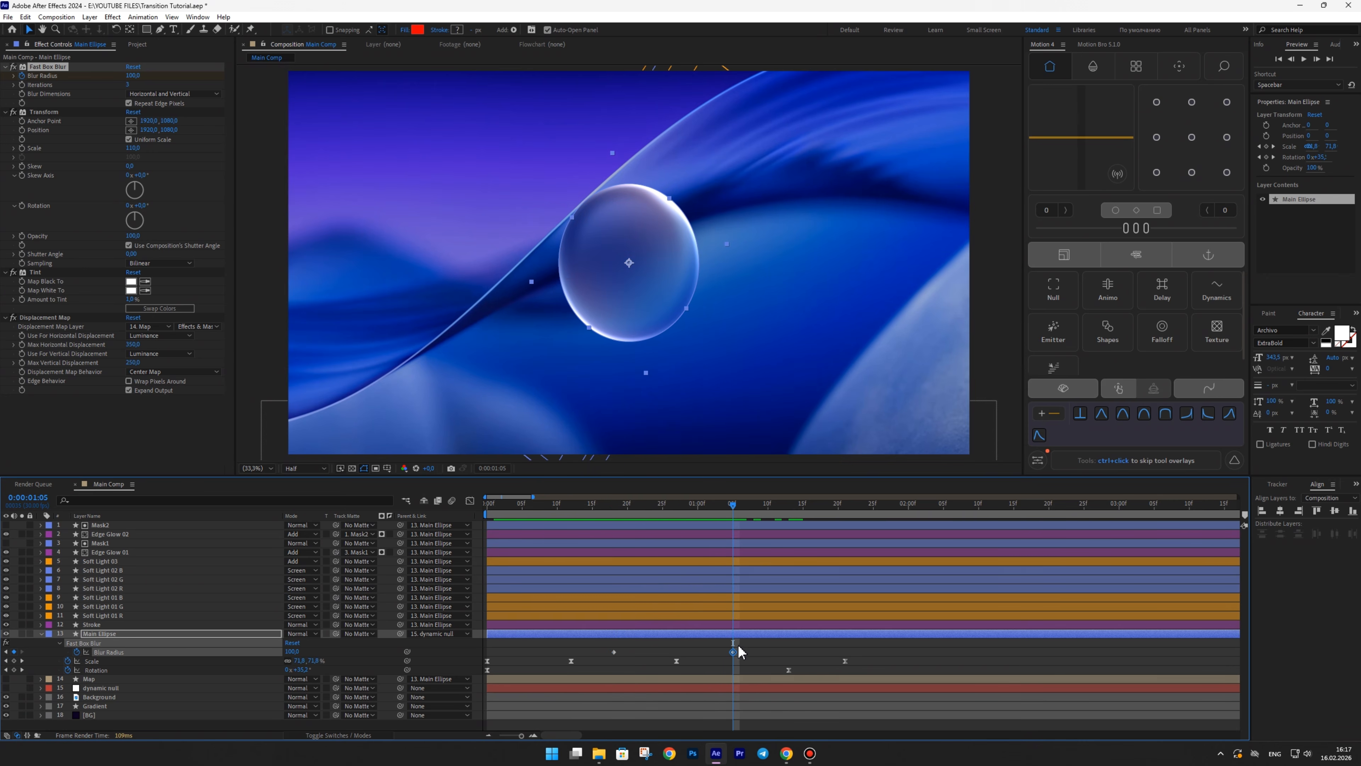
- Easy-ease the two Blur Radius keyframes of Main Ellipse and preview the animated blur
{"action": "left_click_drag", "start_coordinate": [749, 652], "coordinate": [606, 655]}
{"action": "key", "text": "F9"}
{"action": "left_click", "coordinate": [616, 646]}
{"action": "key", "text": "space"}
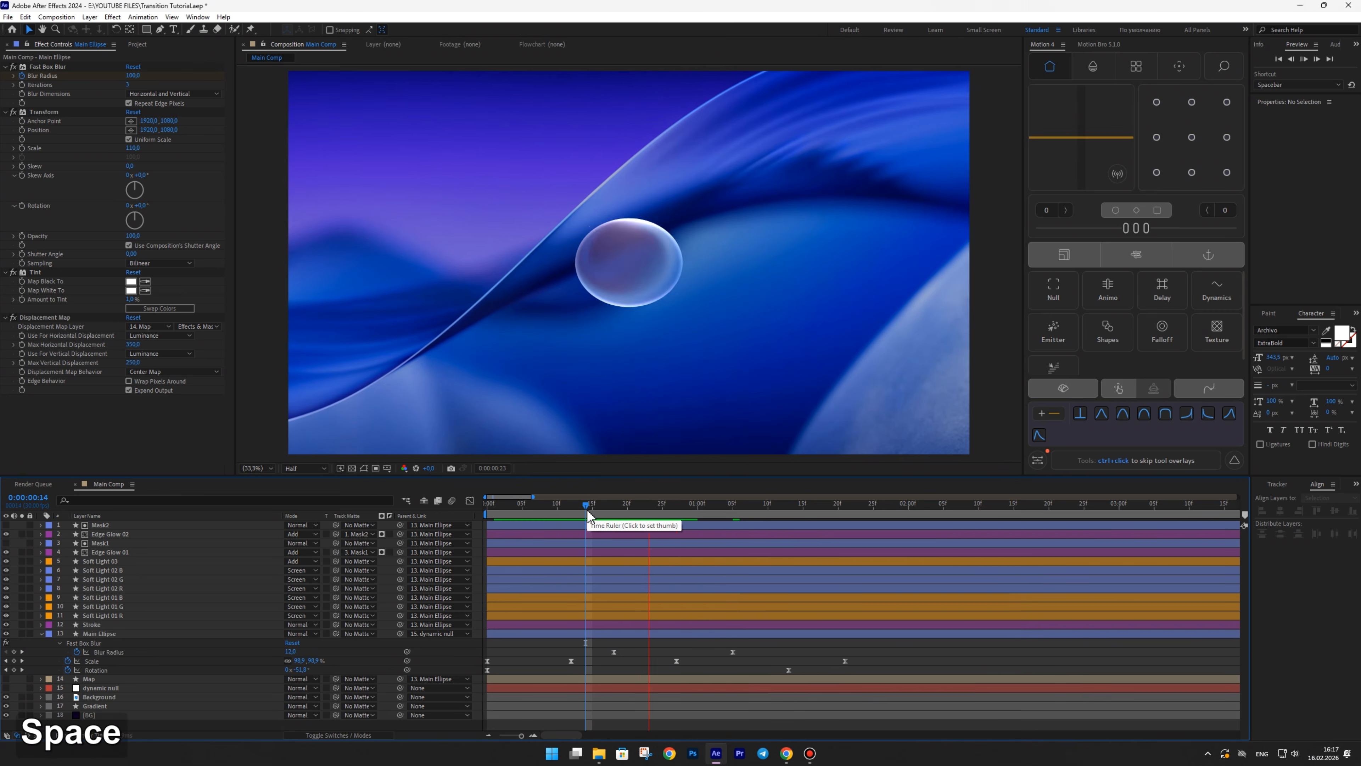
{"action": "mouse_move", "coordinate": [606, 508]}
{"action": "left_mouse_down"}
{"action": "mouse_move", "coordinate": [744, 489]}
{"action": "mouse_move", "coordinate": [673, 497]}
{"action": "mouse_move", "coordinate": [615, 482]}
{"action": "left_mouse_up"}
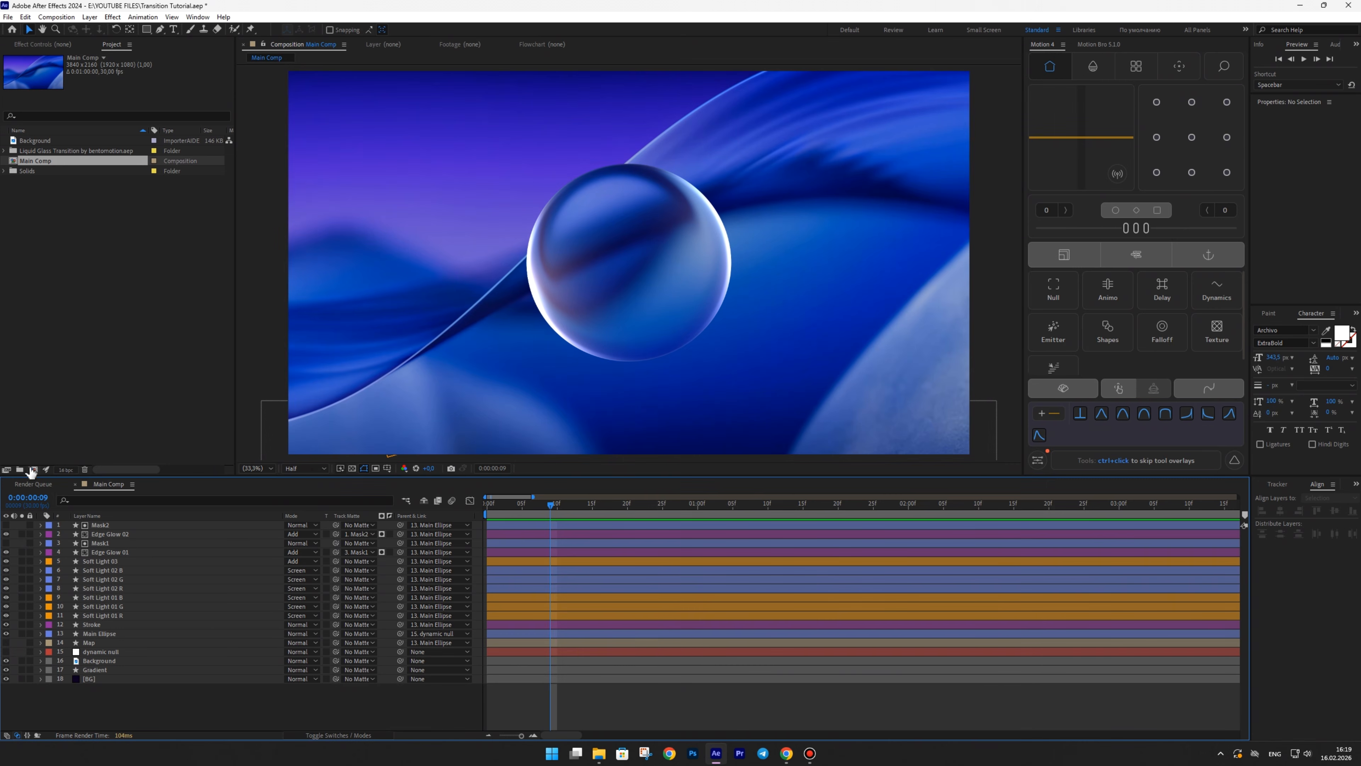
- Create a new 3840 x 2160, 30 fps composition named Placeholder
{"action": "left_click", "coordinate": [32, 470]}
{"action": "type", "text": "Place"}
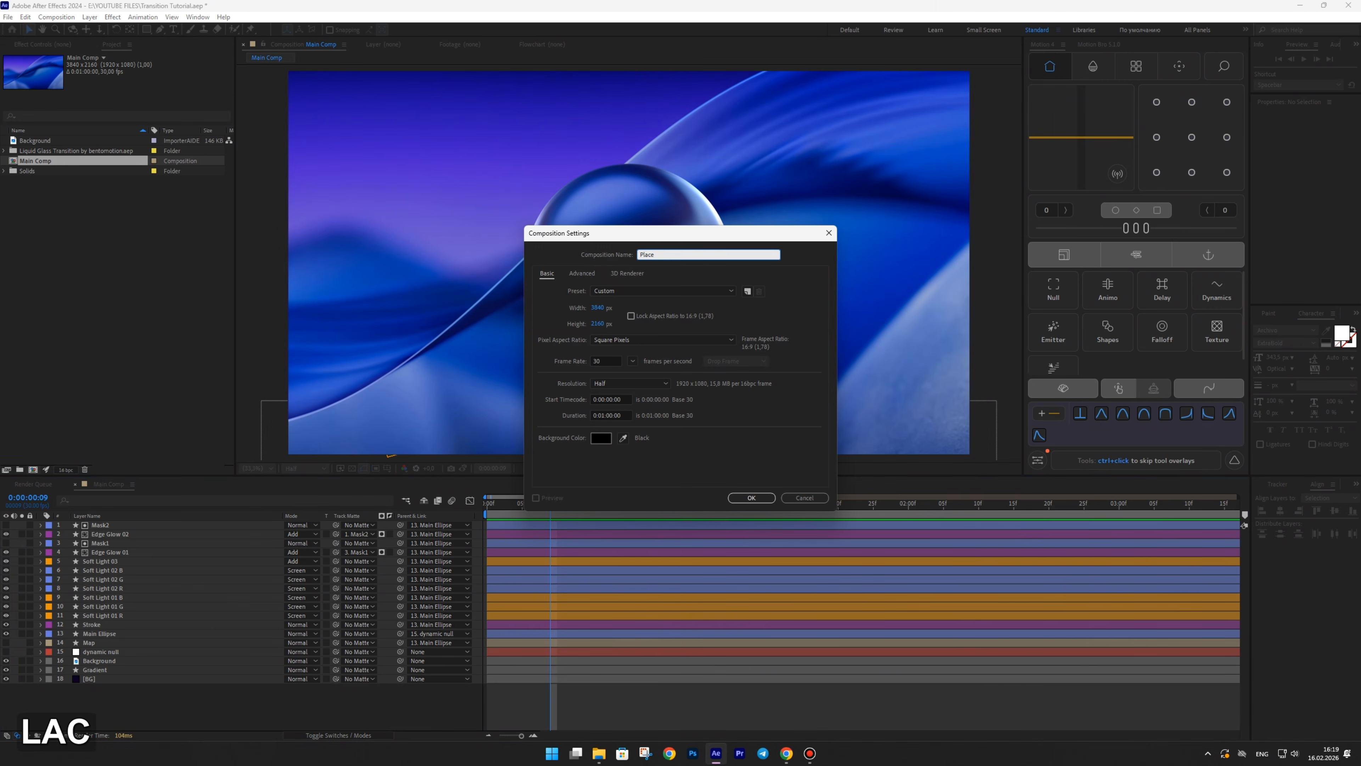
{"action": "type", "text": "holder"}
{"action": "key", "text": "Return"}
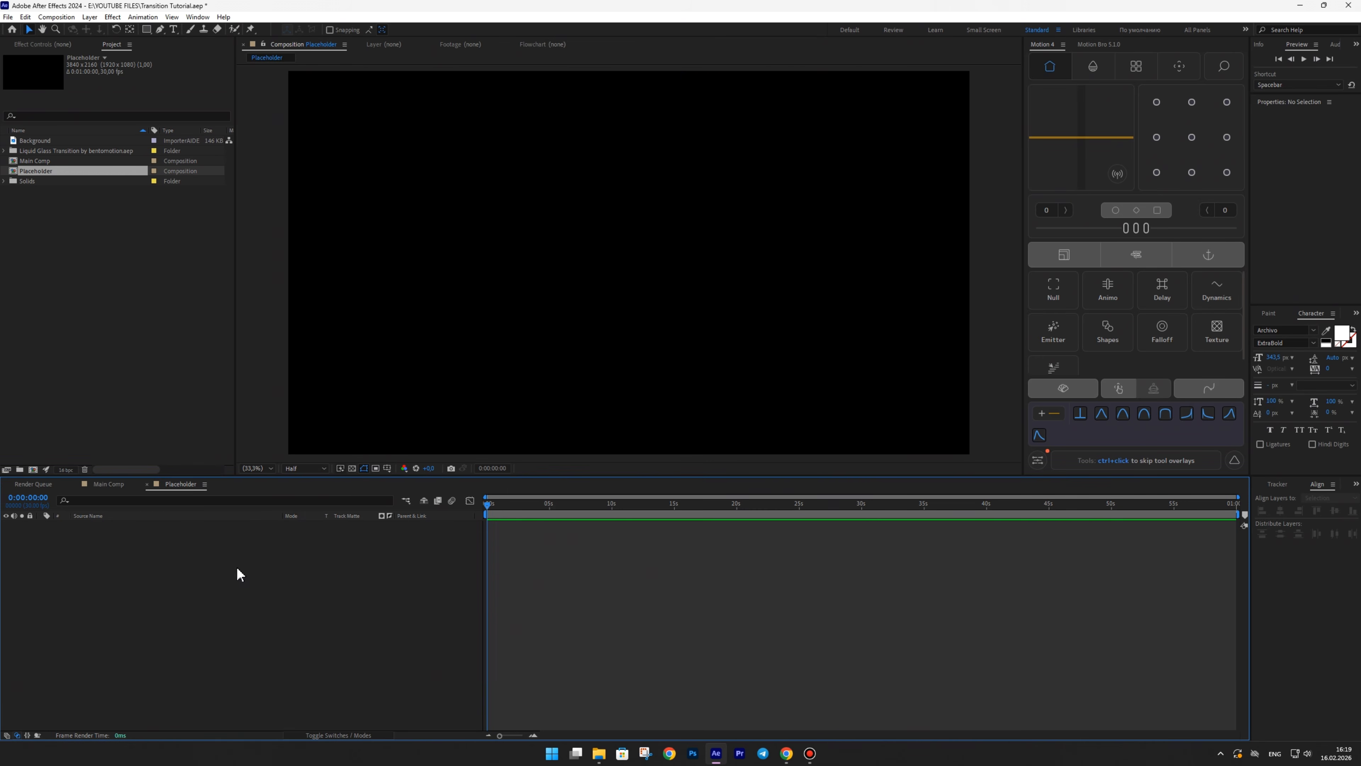
- Add a full-size solid layer named BG to the Placeholder composition
{"action": "right_click", "coordinate": [307, 565]}
{"action": "mouse_move", "coordinate": [329, 567]}
{"action": "left_click", "coordinate": [468, 595]}
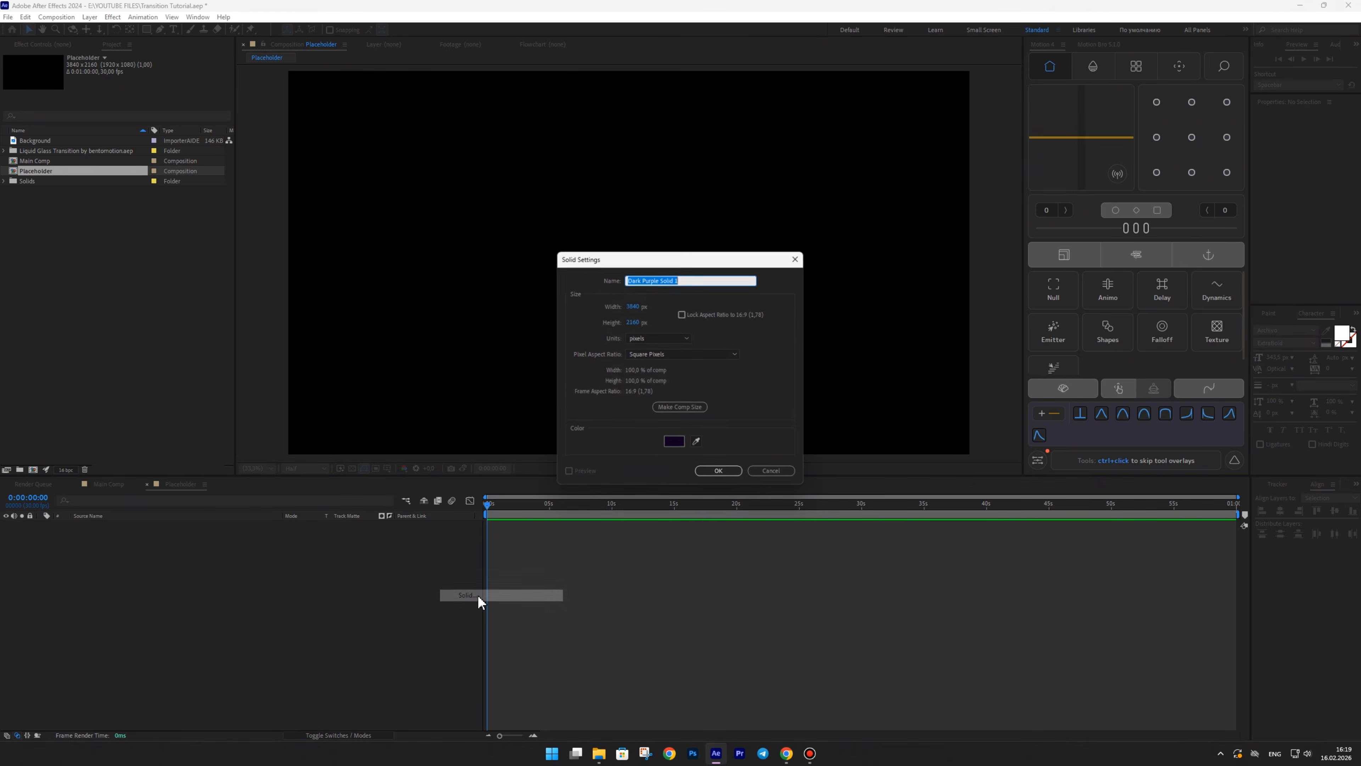
{"action": "type", "text": "BG"}
{"action": "key", "text": "Return"}
- Apply a Fill effect to the BG solid and set its colour to a pale lilac
{"action": "key", "text": "ctrl+space"}
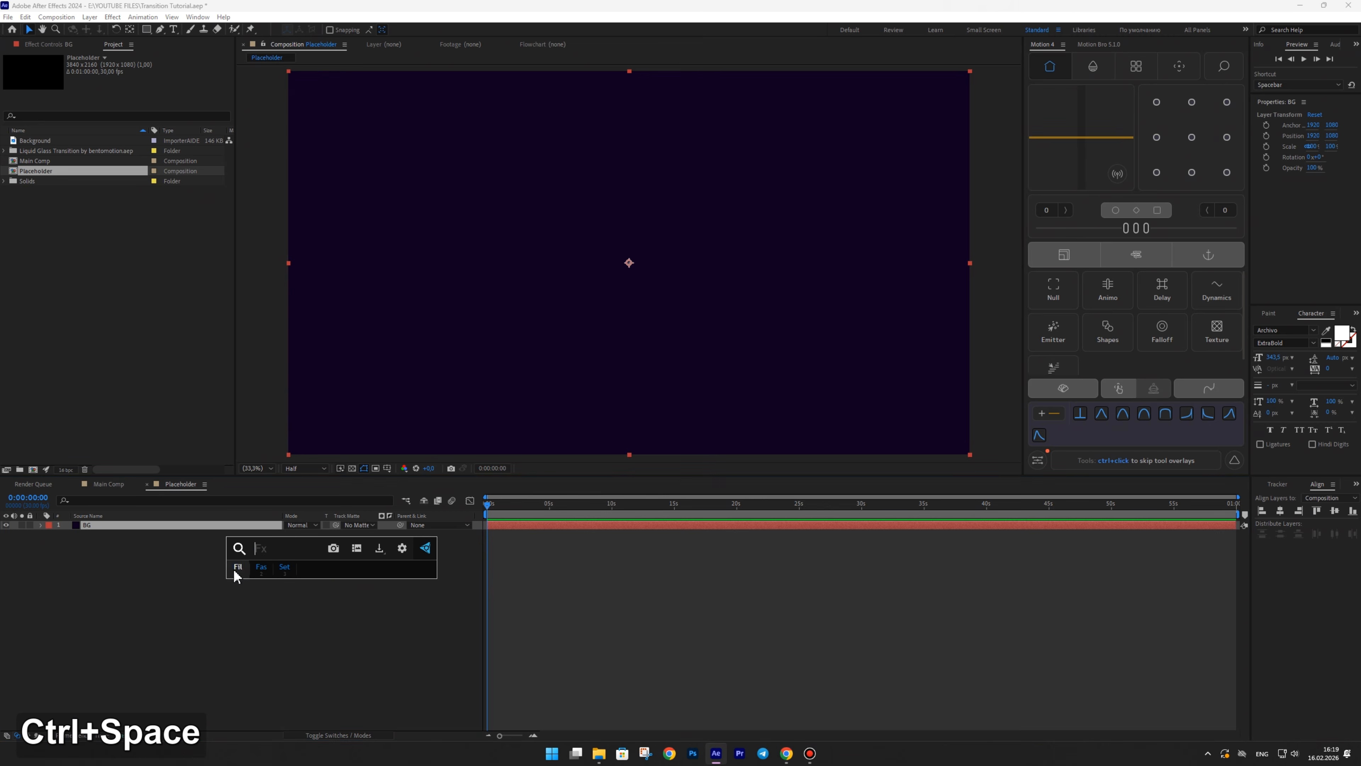
{"action": "left_click", "coordinate": [235, 570]}
{"action": "left_click", "coordinate": [130, 93]}
{"action": "left_click", "coordinate": [766, 336]}
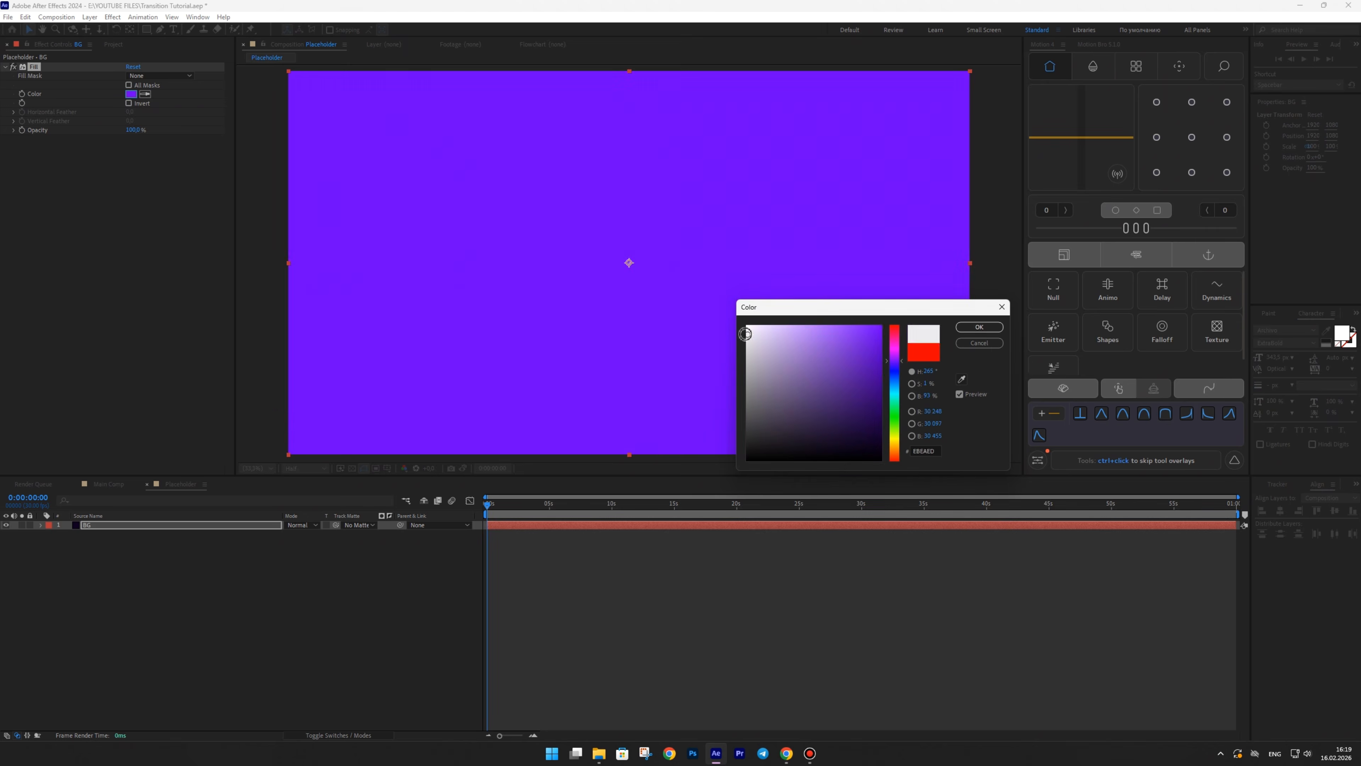
{"action": "key", "text": "Return"}
- Duplicate the BG layer and rename the upper copy as GRID
{"action": "left_click", "coordinate": [98, 523]}
{"action": "key", "text": "ctrl+d"}
{"action": "key", "text": "Return"}
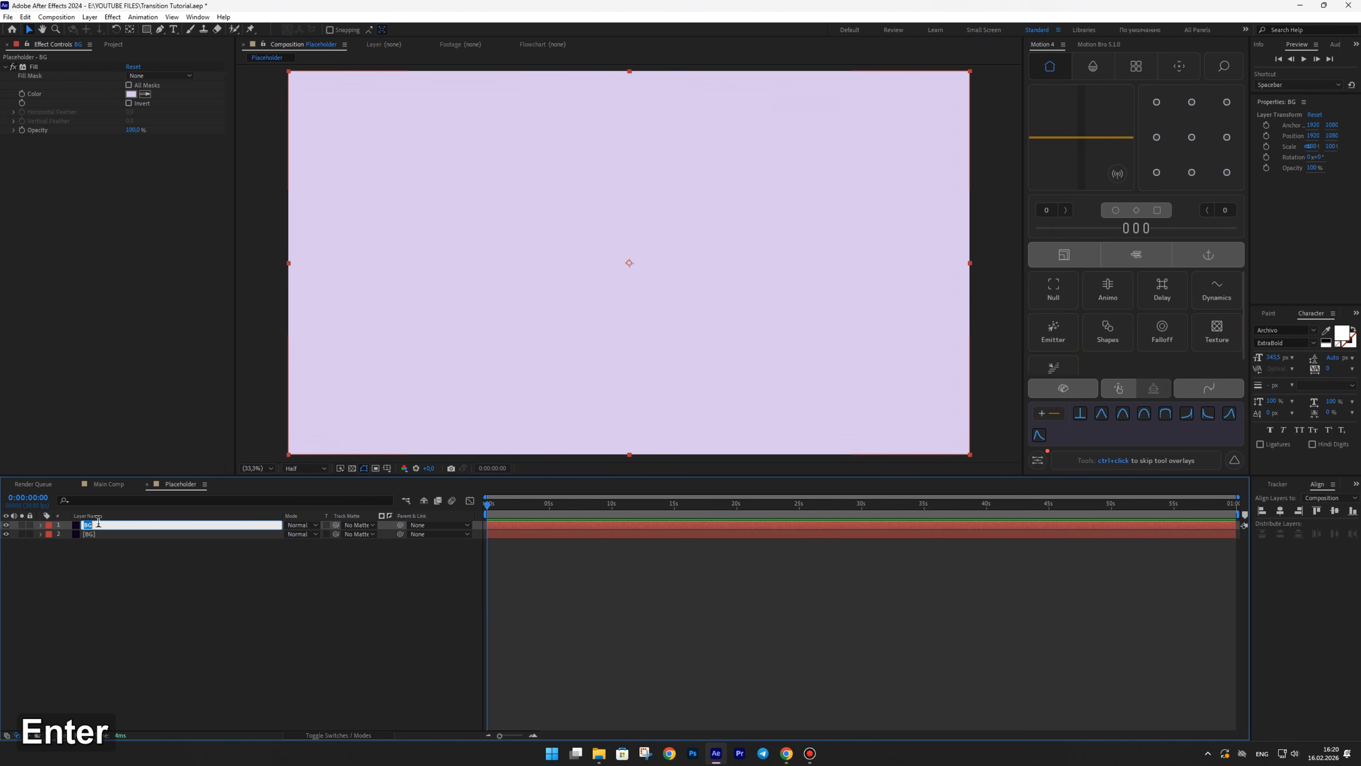
{"action": "key", "text": "Return"}
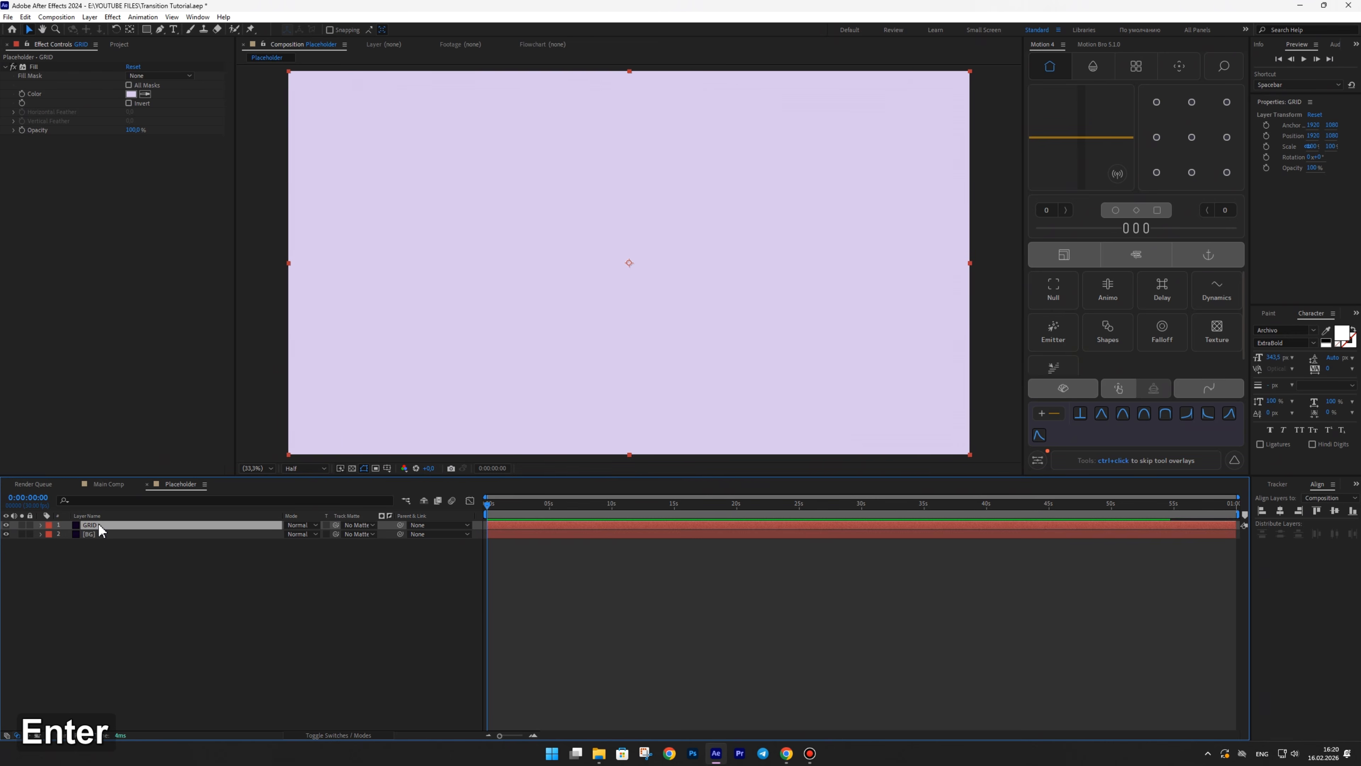
- Remove the Fill effect from the GRID layer and apply a Grid effect to it instead
{"action": "left_click", "coordinate": [33, 66]}
{"action": "key", "text": "Delete"}
{"action": "key", "text": "ctrl+space"}
{"action": "type", "text": "gr"}
{"action": "left_click", "coordinate": [43, 126]}
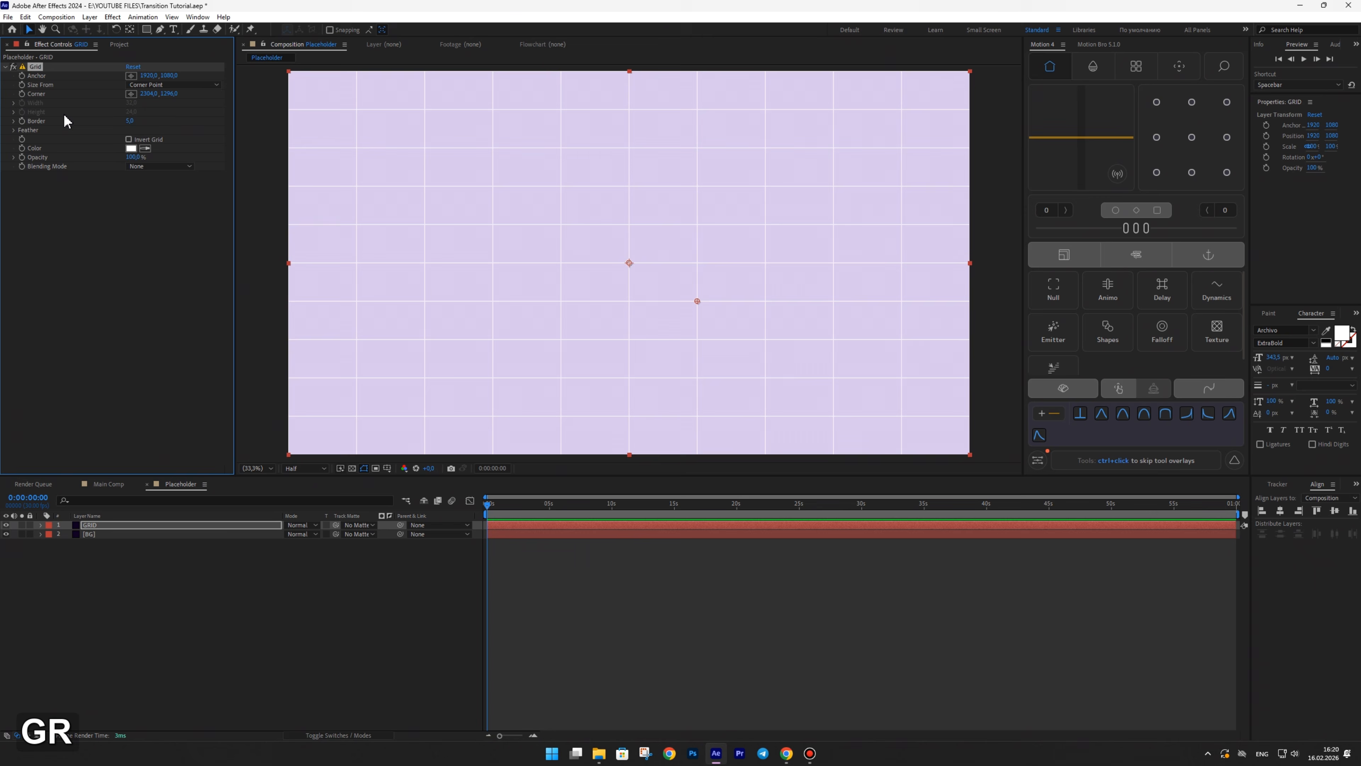
- Set the Grid effect's Size From option to Width Slider and its width to about 712
{"action": "left_click", "coordinate": [130, 84]}
{"action": "left_click", "coordinate": [162, 108]}
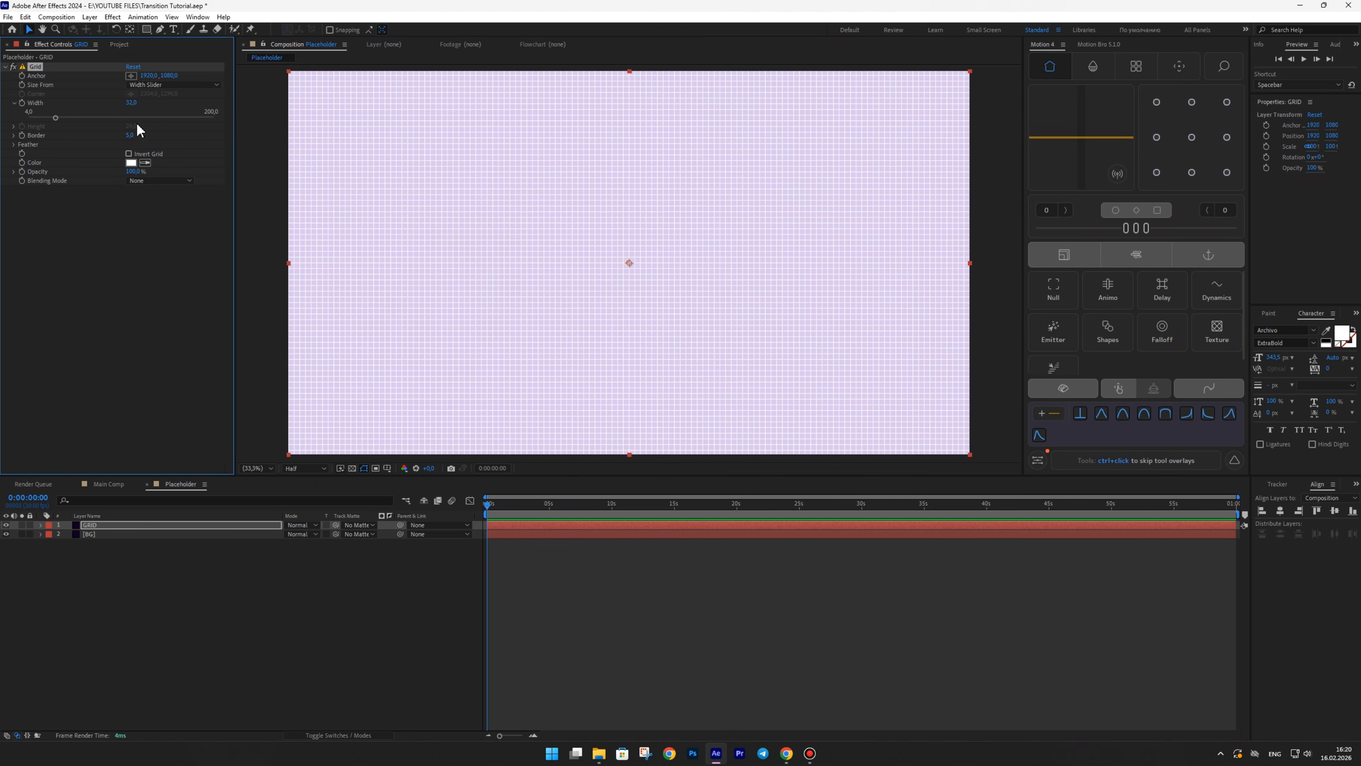
{"action": "left_click_drag", "start_coordinate": [131, 105], "coordinate": [488, 100]}
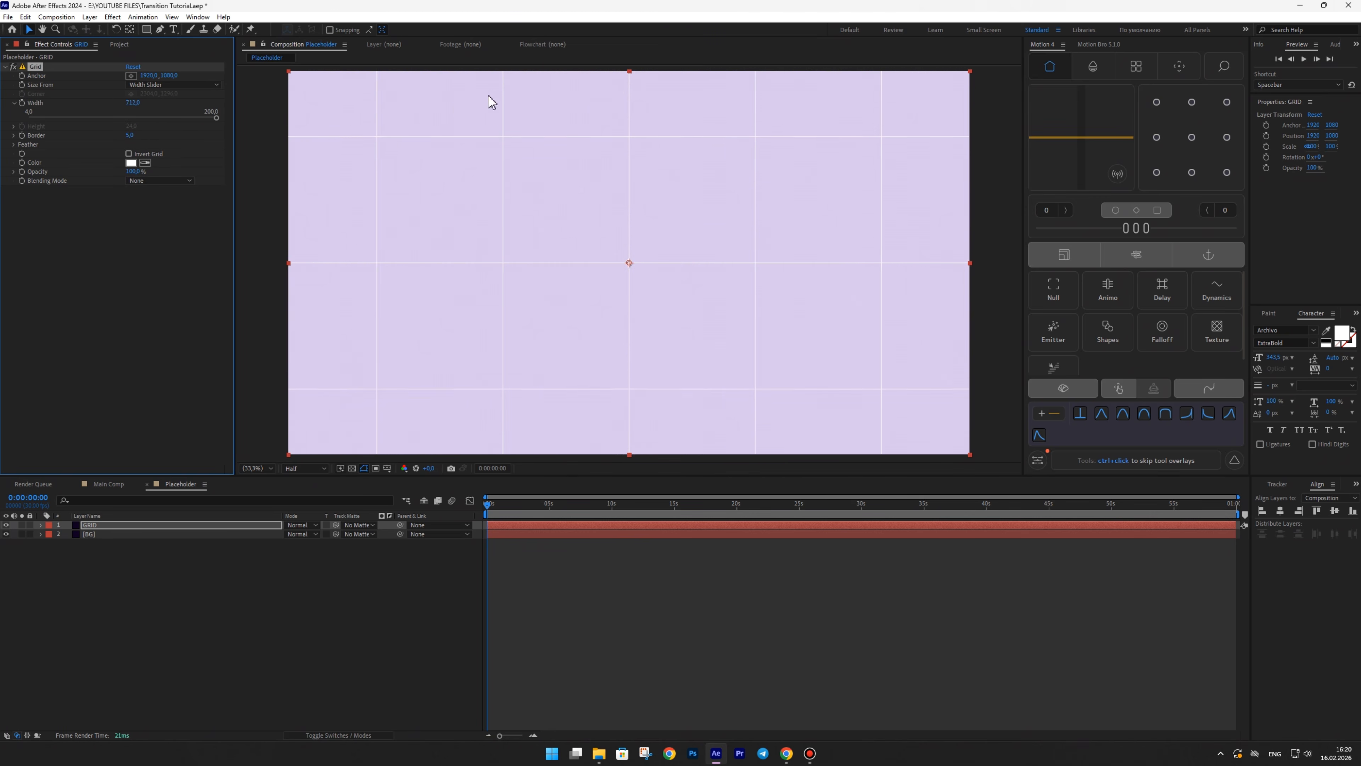
- Set the grid's border to 4 and its line colour to light purple BEA5DD
{"action": "left_click", "coordinate": [130, 135]}
{"action": "type", "text": "4"}
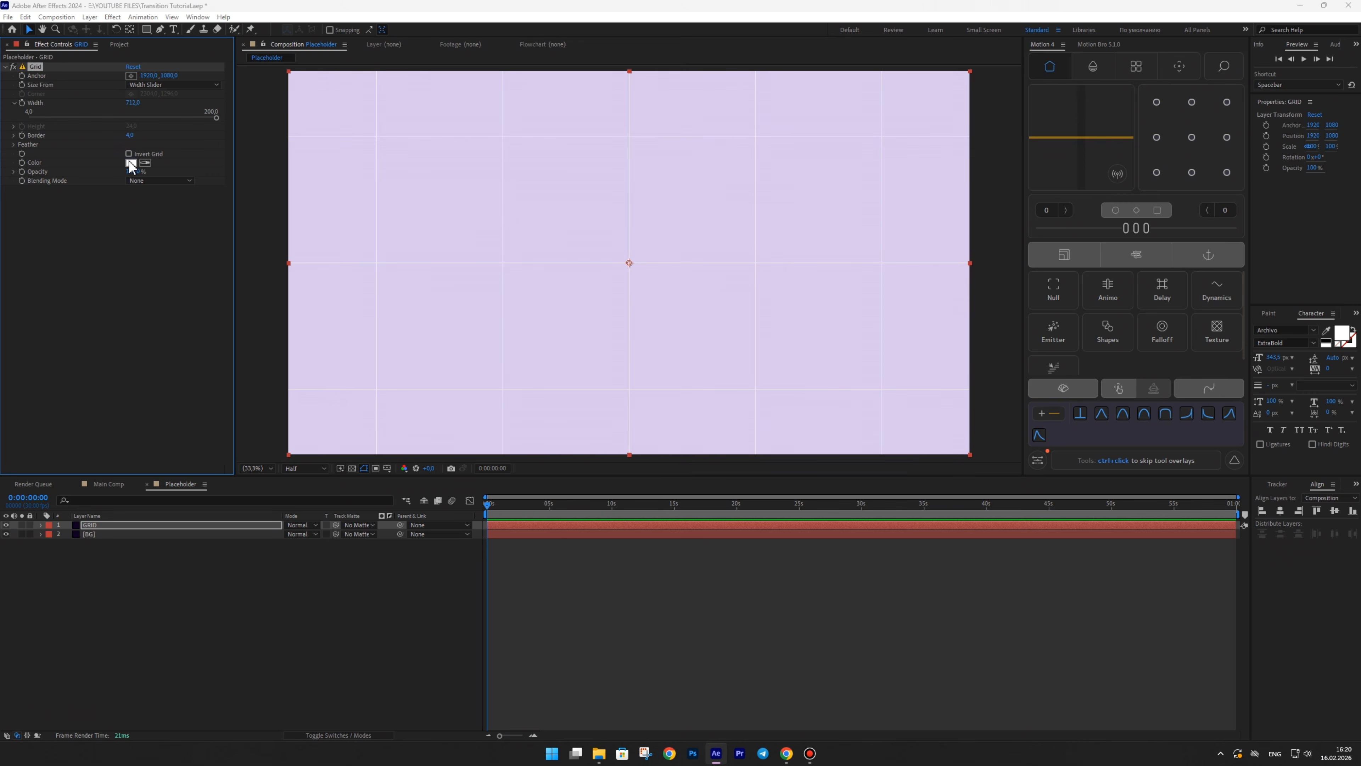
{"action": "left_click", "coordinate": [130, 162]}
{"action": "left_click", "coordinate": [780, 343]}
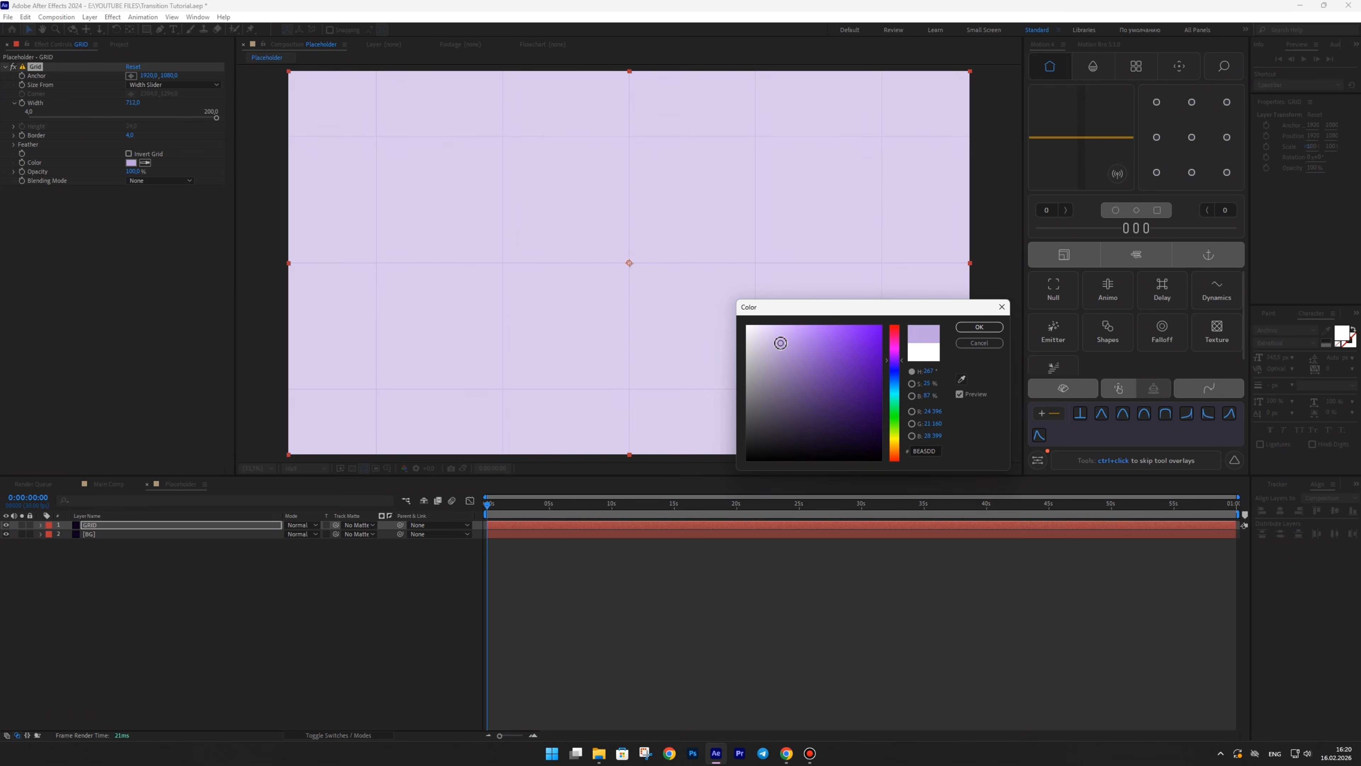
{"action": "key", "text": "Return"}
- Add an empty shape layer to Placeholder and give it an ellipse path and a stroke
{"action": "right_click", "coordinate": [162, 587]}
{"action": "mouse_move", "coordinate": [236, 593]}
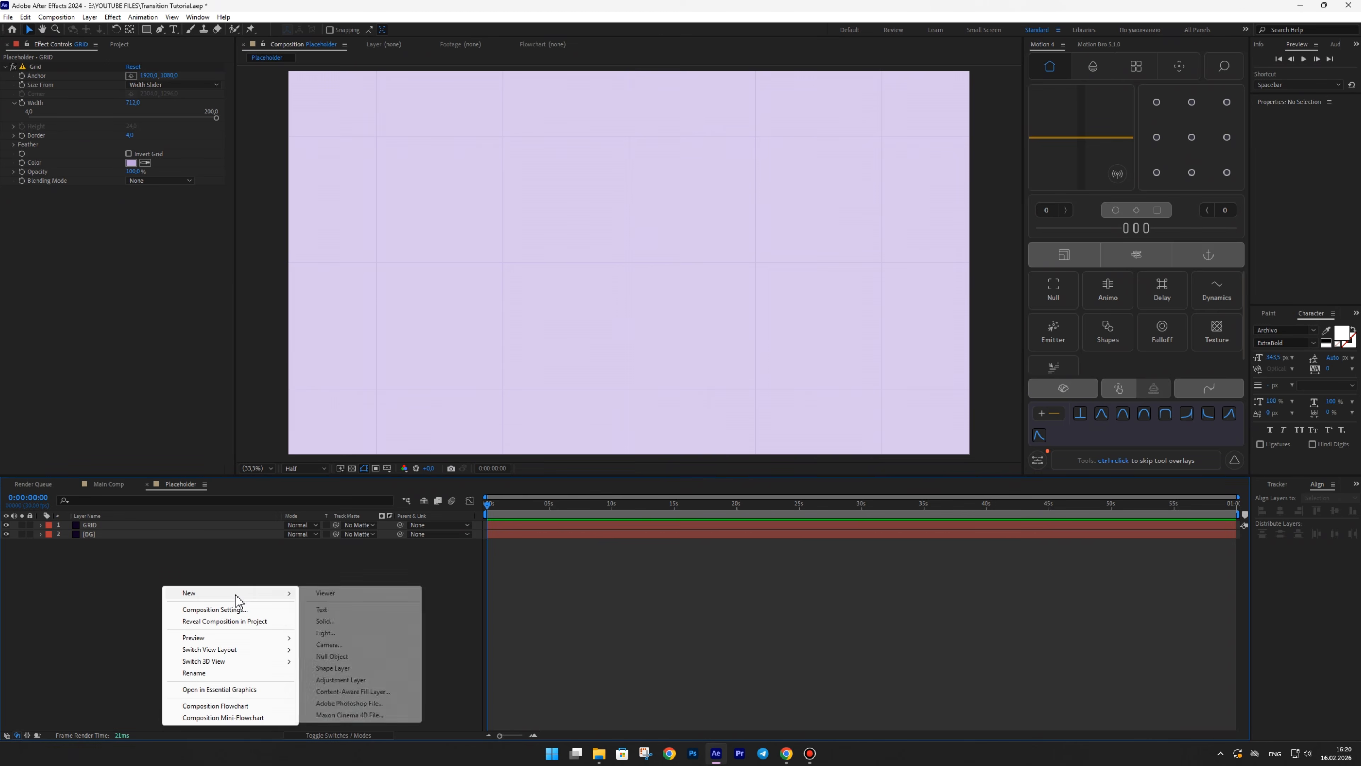
{"action": "left_click", "coordinate": [332, 667]}
{"action": "left_click", "coordinate": [432, 29]}
{"action": "left_click", "coordinate": [450, 62]}
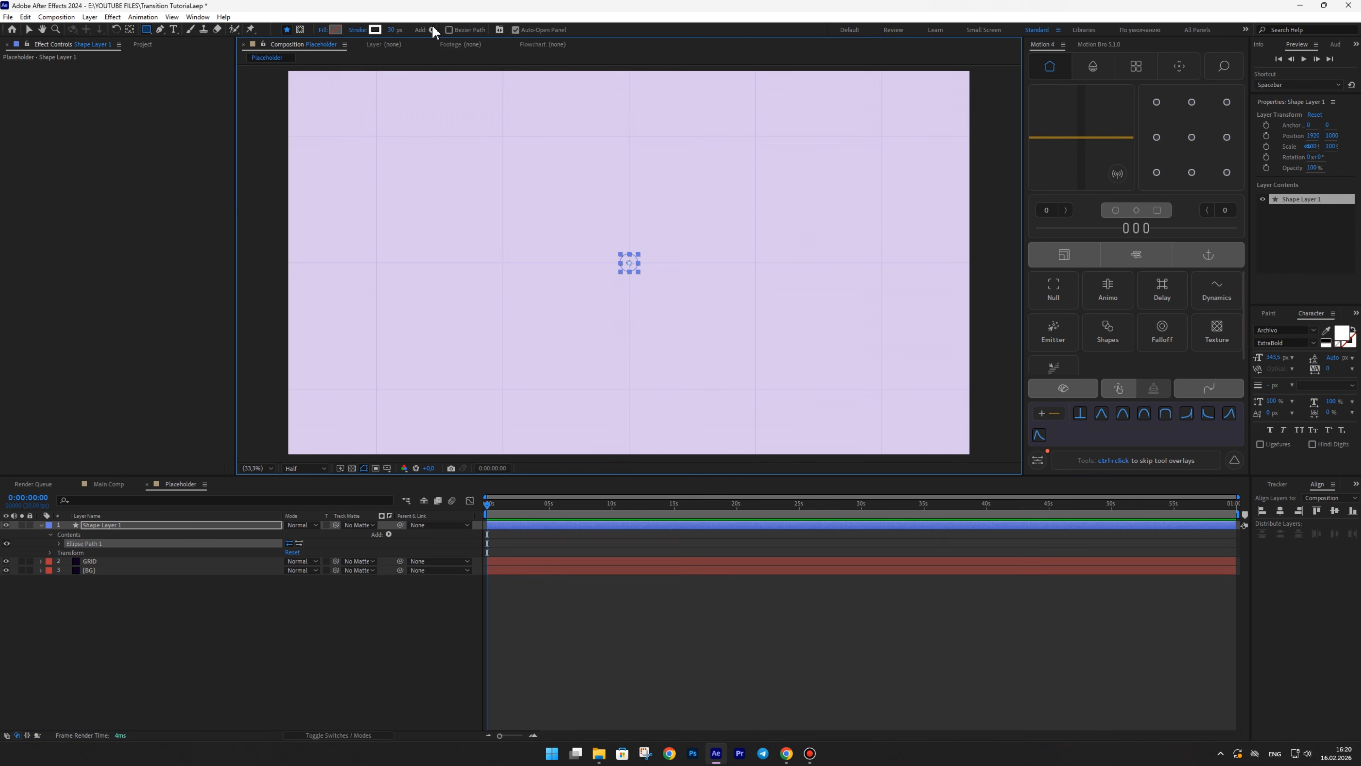
{"action": "left_click", "coordinate": [433, 30]}
{"action": "left_click", "coordinate": [460, 112]}
{"action": "key", "text": "v"}
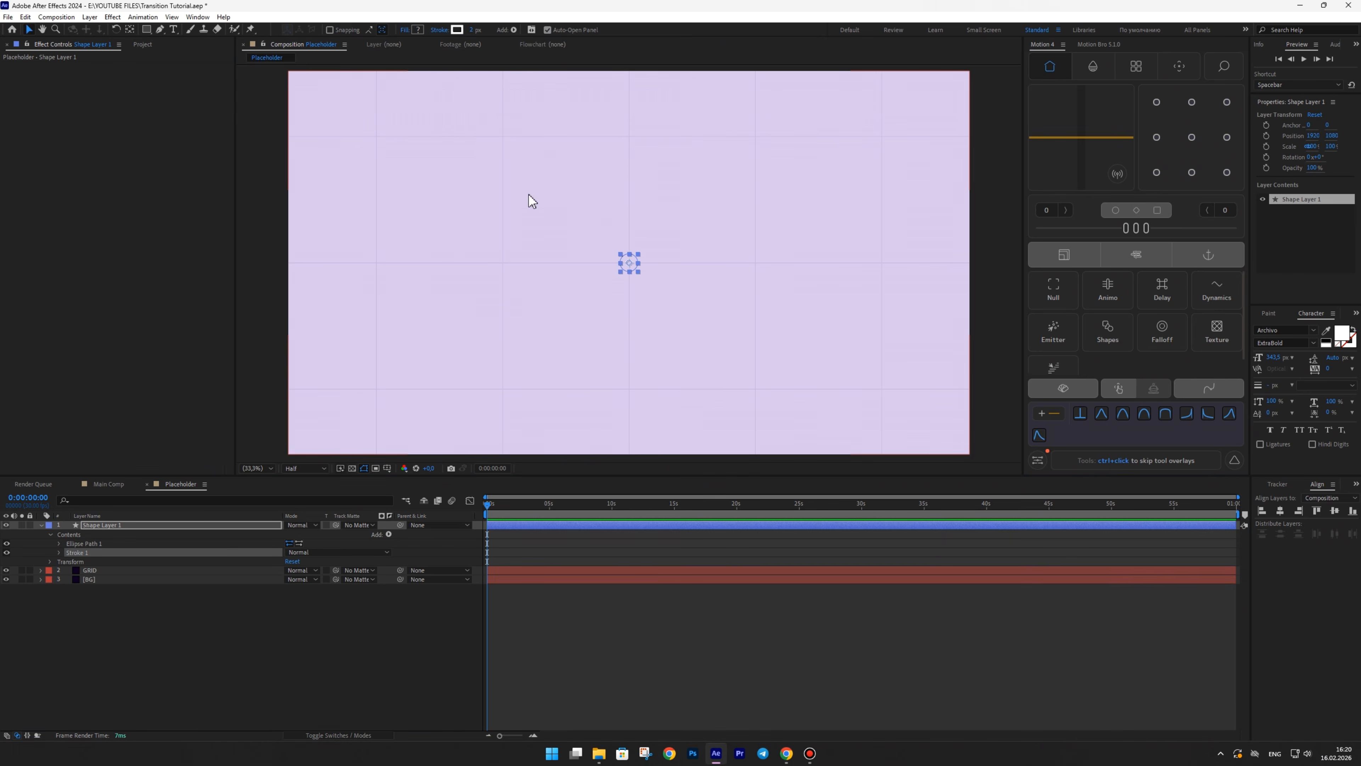
- Scale the ellipse layer up uniformly to about 5272%, beyond the frame, and thicken its stroke
{"action": "key", "text": "comma"}
{"action": "left_click_drag", "start_coordinate": [635, 268], "coordinate": [796, 430]}
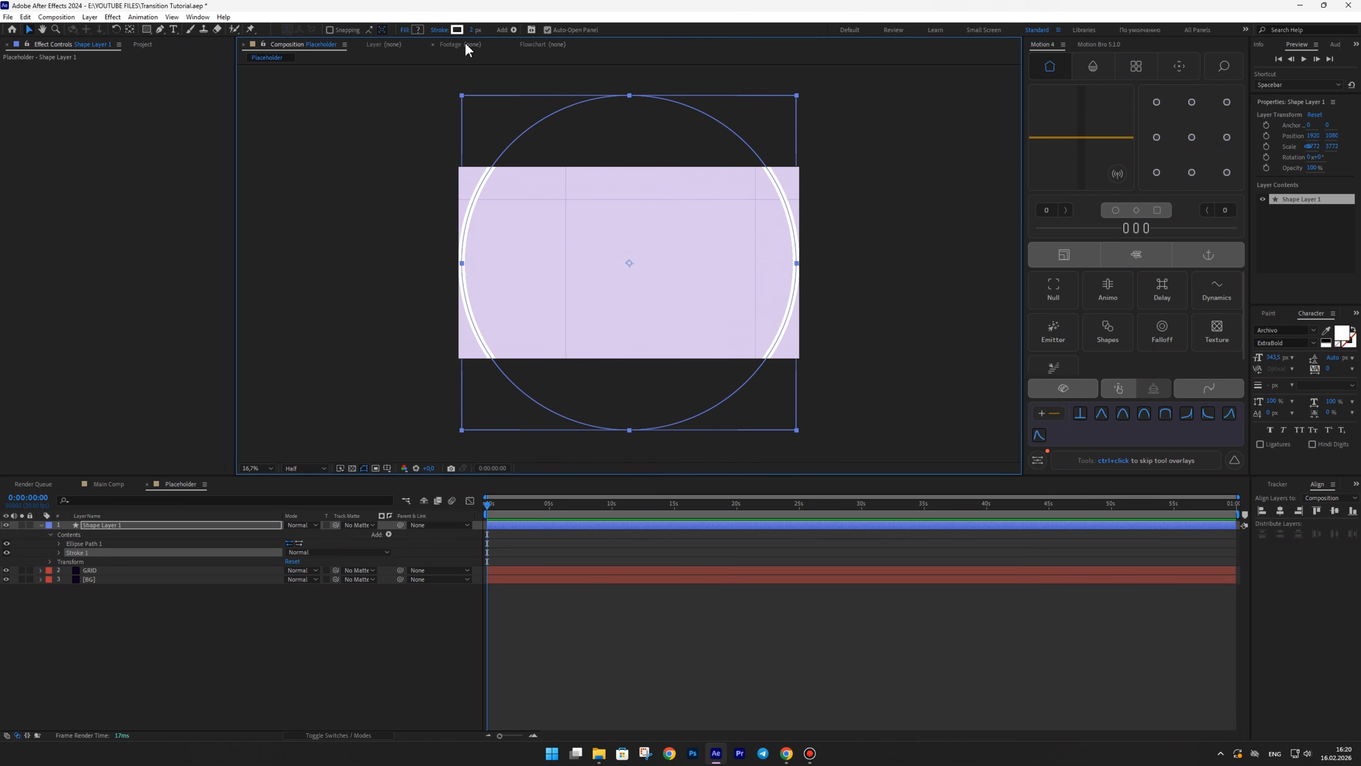
{"action": "mouse_move", "coordinate": [472, 29]}
{"action": "left_mouse_down"}
{"action": "mouse_move", "coordinate": [539, 32]}
{"action": "mouse_move", "coordinate": [481, 38]}
{"action": "left_mouse_up"}
{"action": "left_click_drag", "start_coordinate": [797, 430], "coordinate": [863, 496]}
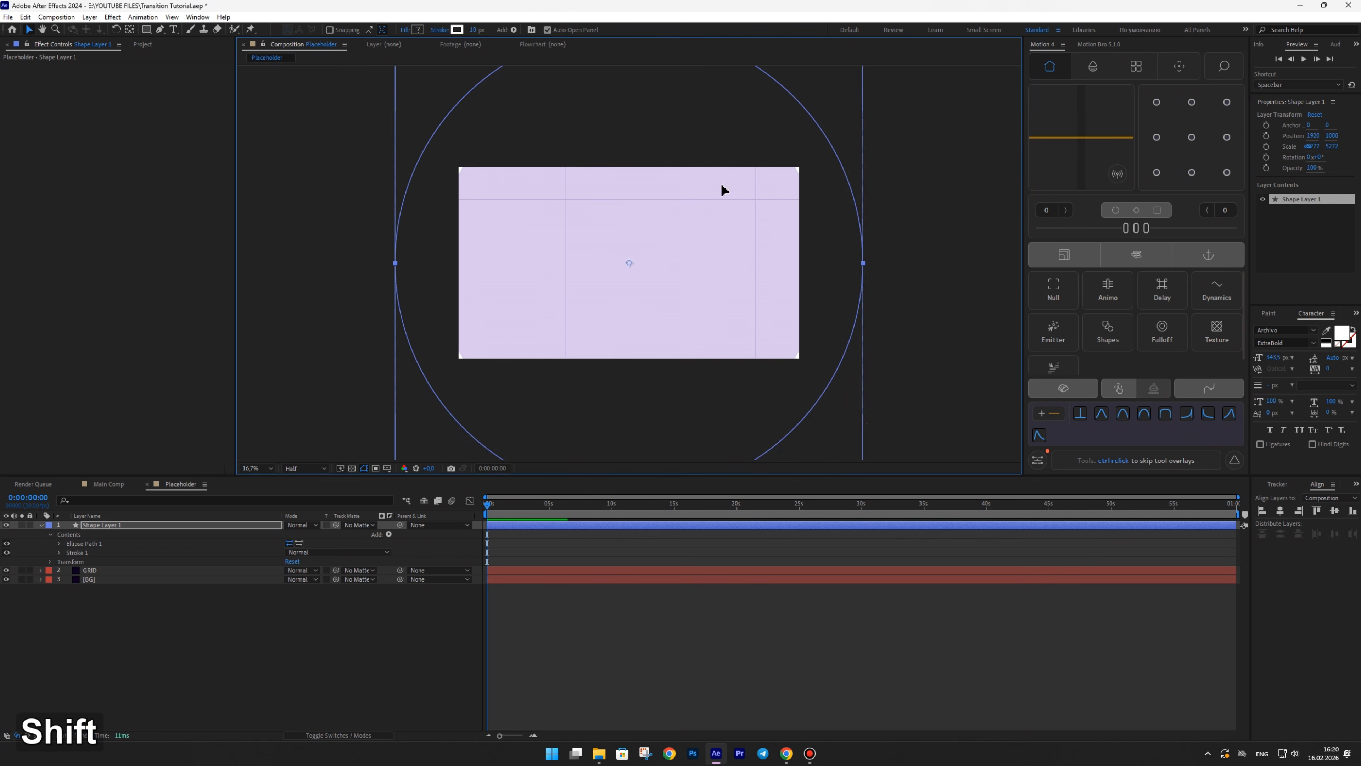
- Move the large ellipse down to about 1920, 2088 and widen its stroke so it fills the frame's upper corners
{"action": "left_click_drag", "start_coordinate": [721, 185], "coordinate": [733, 285]}
{"action": "mouse_move", "coordinate": [472, 31]}
{"action": "left_mouse_down"}
{"action": "mouse_move", "coordinate": [486, 33]}
{"action": "mouse_move", "coordinate": [471, 33]}
{"action": "left_mouse_up"}
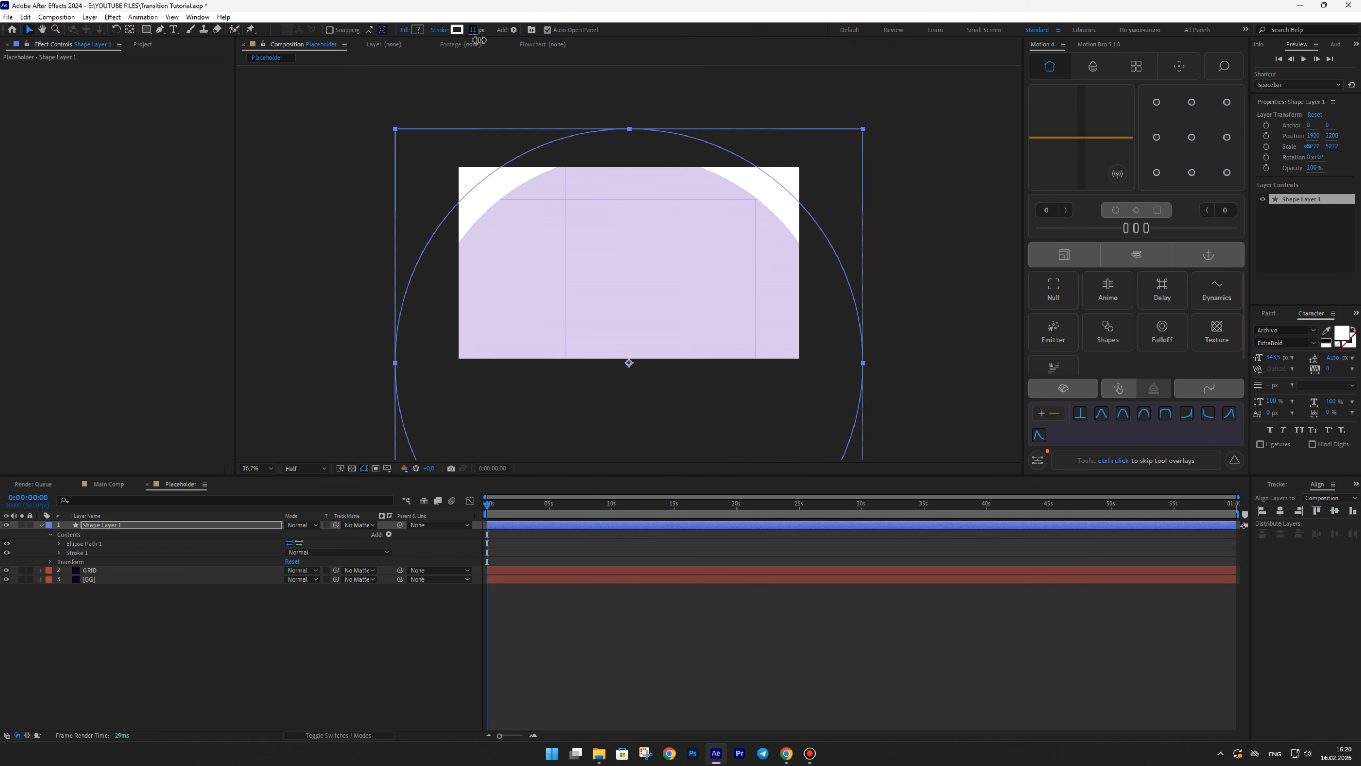
{"action": "left_click_drag", "start_coordinate": [507, 196], "coordinate": [507, 185]}
- Collapse the ellipse shape layer's properties and rename the layer as Shadow
{"action": "left_click", "coordinate": [41, 525], "text": "ctrl"}
{"action": "key", "text": "Return"}
{"action": "type", "text": "Shadow"}
{"action": "key", "text": "Return"}
- Apply a Fill effect to the Shadow layer and colour it a darker purple based on the sampled lilac background
{"action": "key", "text": "ctrl+space"}
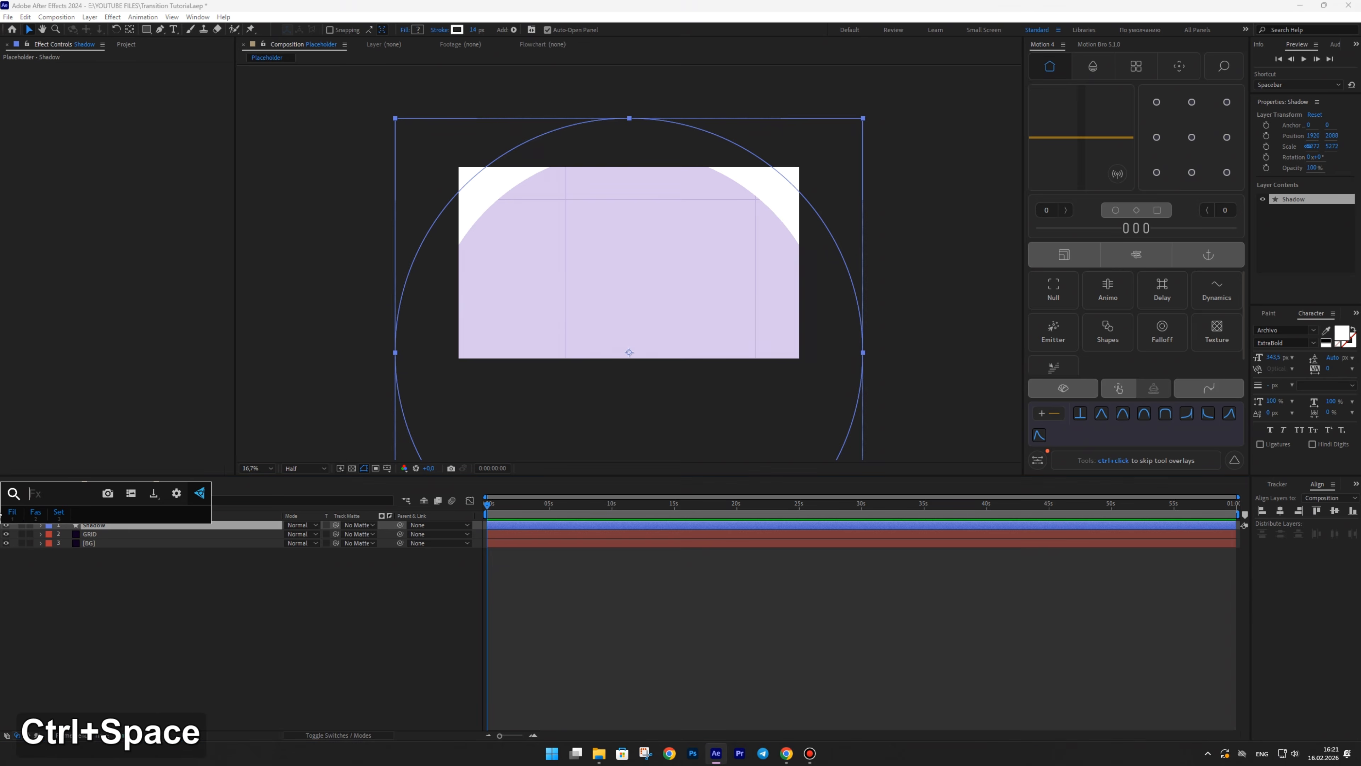
{"action": "type", "text": "fill"}
{"action": "key", "text": "Return"}
{"action": "left_click", "coordinate": [130, 94]}
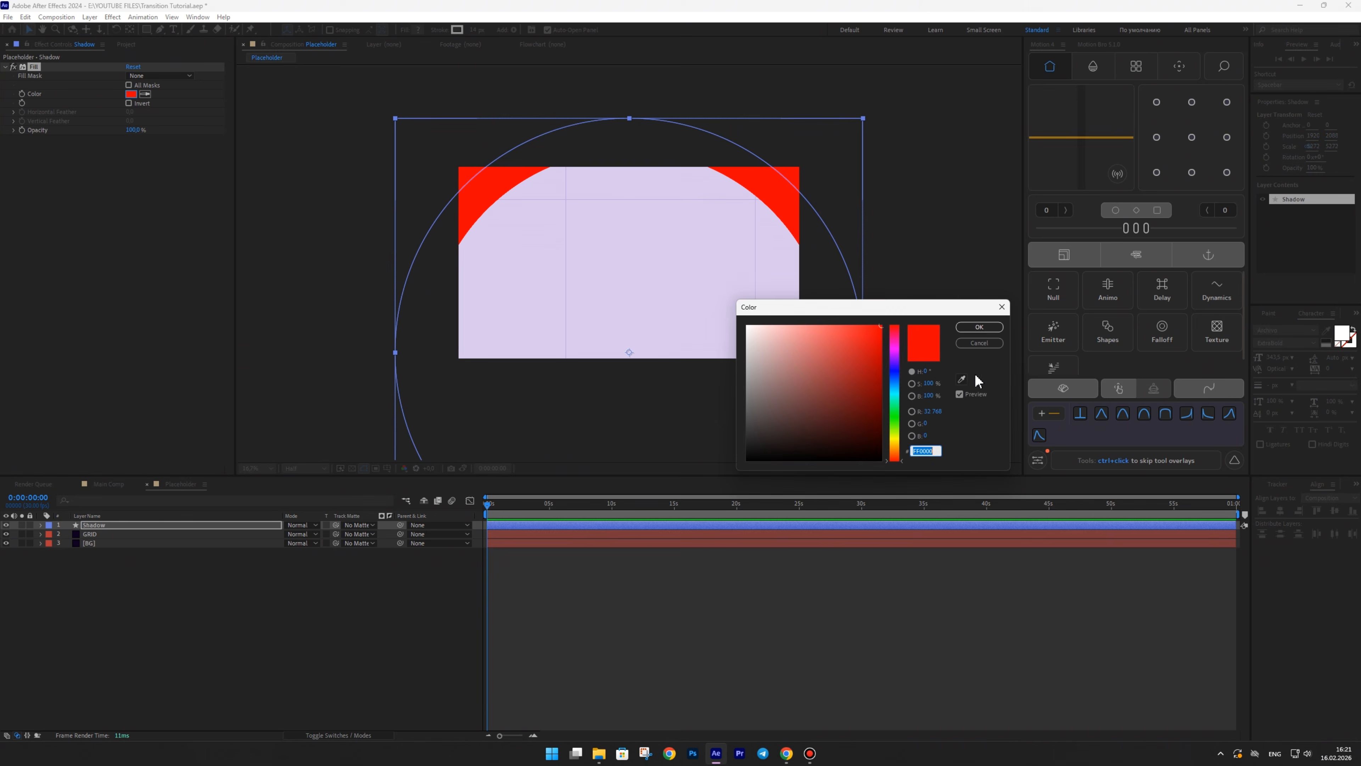
{"action": "left_click", "coordinate": [961, 378]}
{"action": "left_click", "coordinate": [695, 295]}
{"action": "left_click_drag", "start_coordinate": [768, 335], "coordinate": [811, 359]}
{"action": "key", "text": "Return"}
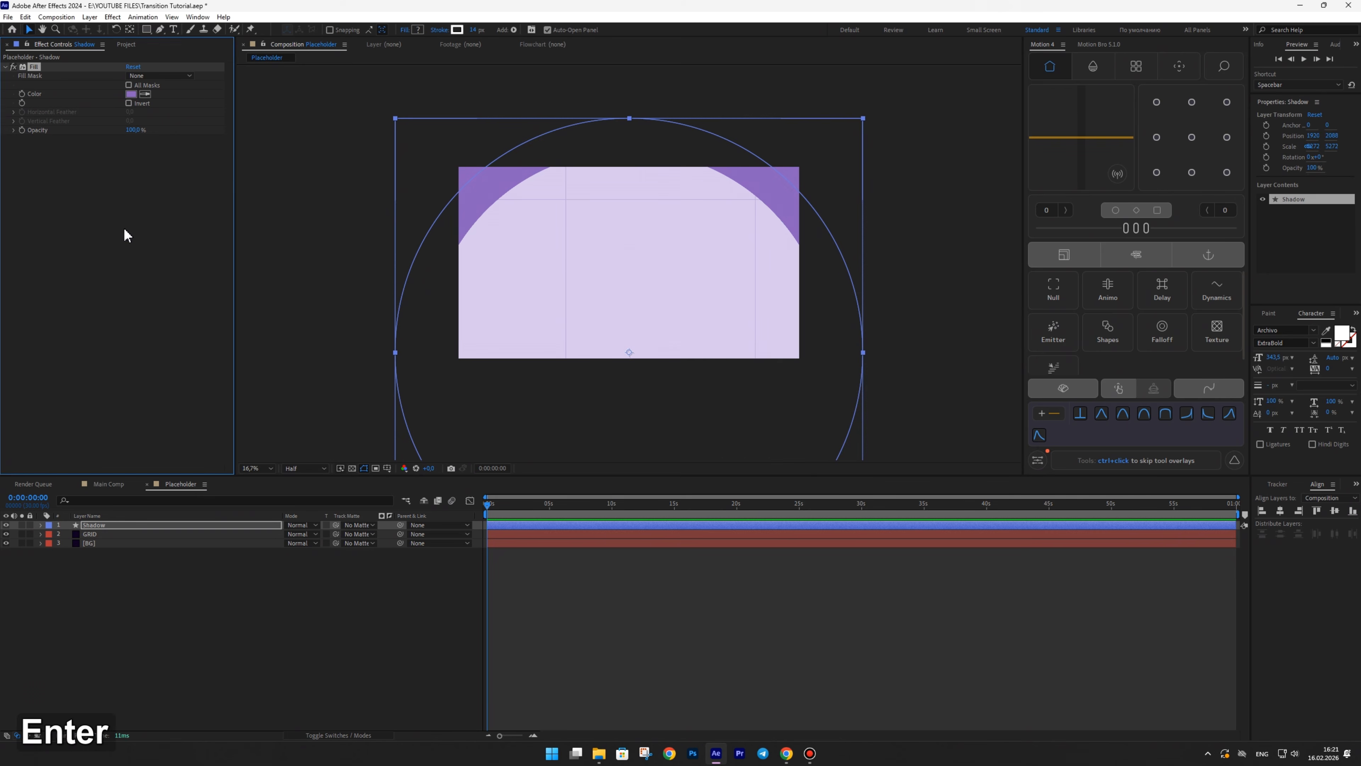
- Apply Fast Box Blur to the Shadow layer, disable Repeat Edge Pixels and raise the blur radius into a soft vignette
{"action": "key", "text": "ctrl+space"}
{"action": "left_click", "coordinate": [39, 233]}
{"action": "left_click_drag", "start_coordinate": [131, 147], "coordinate": [329, 147]}
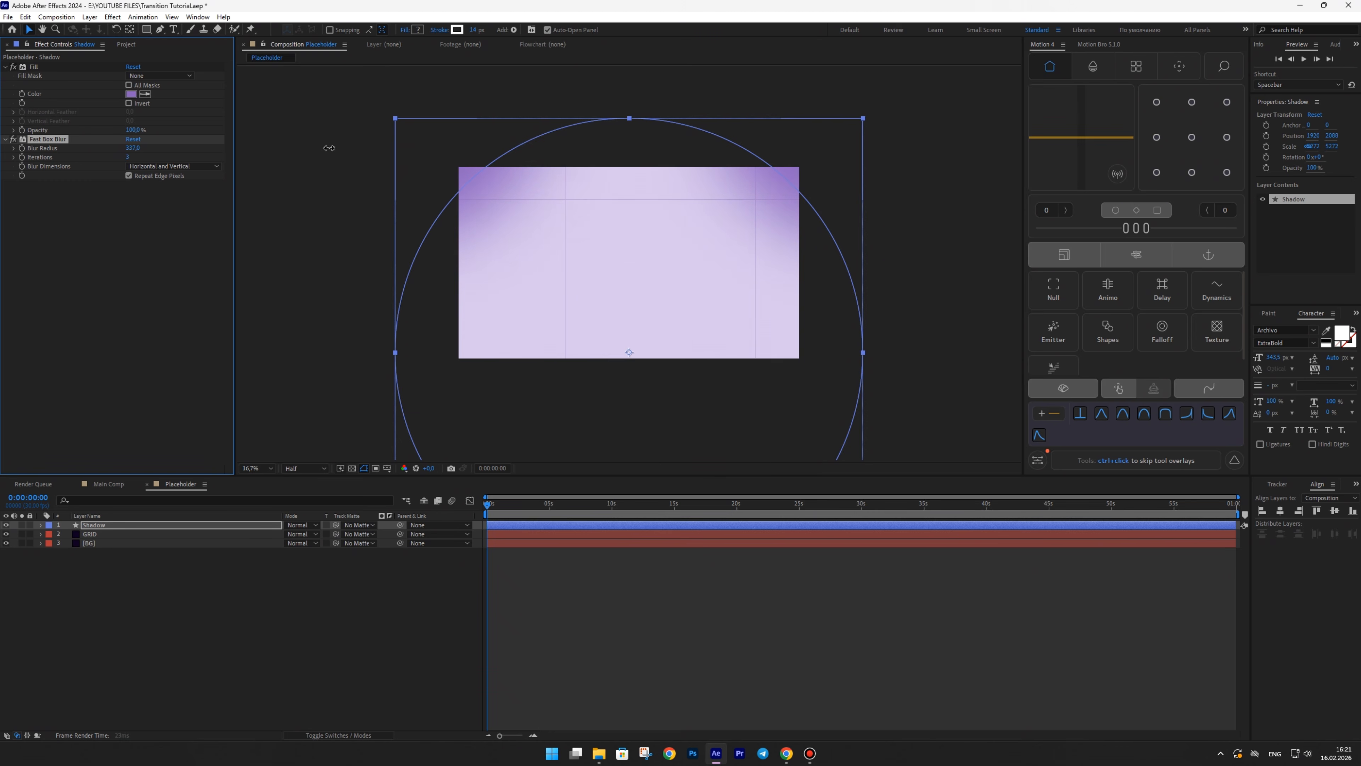
{"action": "left_click", "coordinate": [128, 176]}
{"action": "left_click_drag", "start_coordinate": [132, 151], "coordinate": [690, 222]}
{"action": "key", "text": "shift+/"}
- Add a text layer reading "Your Media" and centre it horizontally and vertically in the Placeholder composition
{"action": "right_click", "coordinate": [327, 598]}
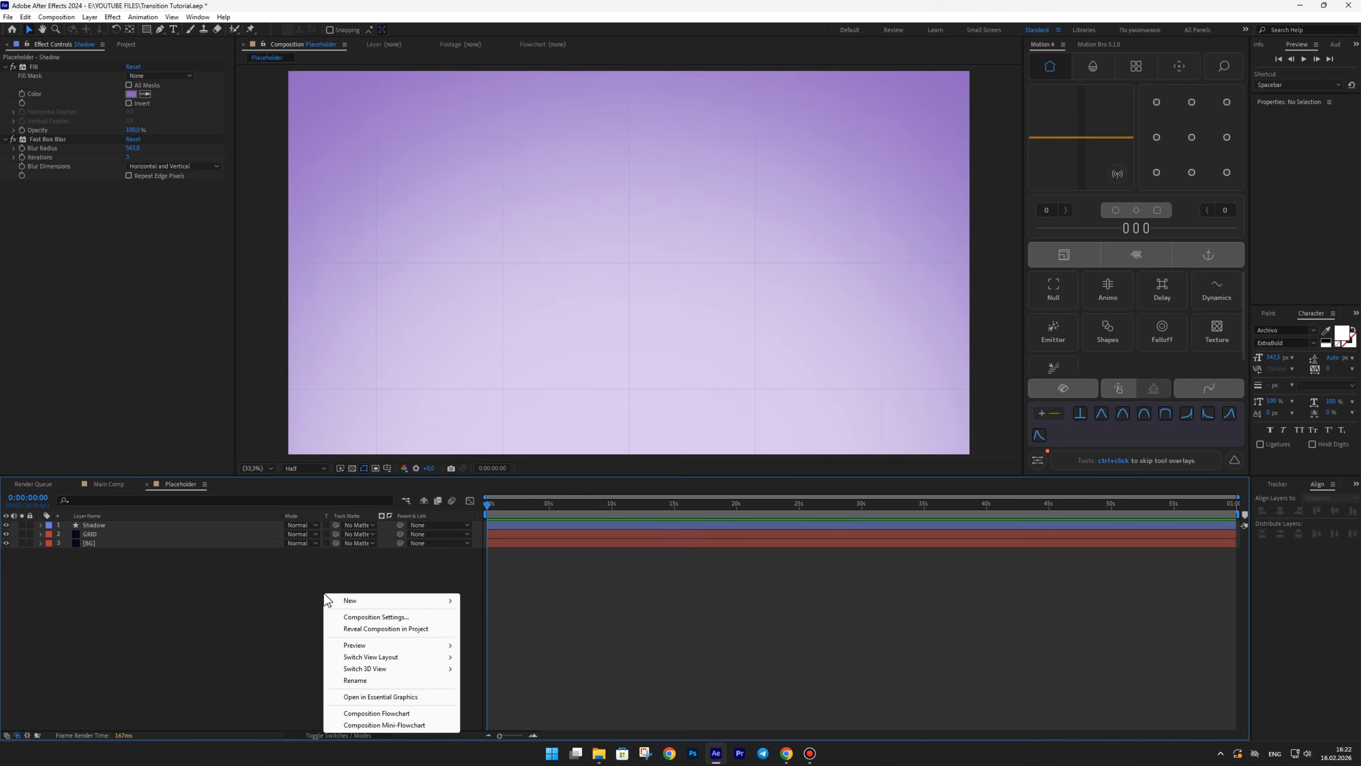
{"action": "mouse_move", "coordinate": [328, 600]}
{"action": "left_click", "coordinate": [499, 614]}
{"action": "type", "text": "Y"}
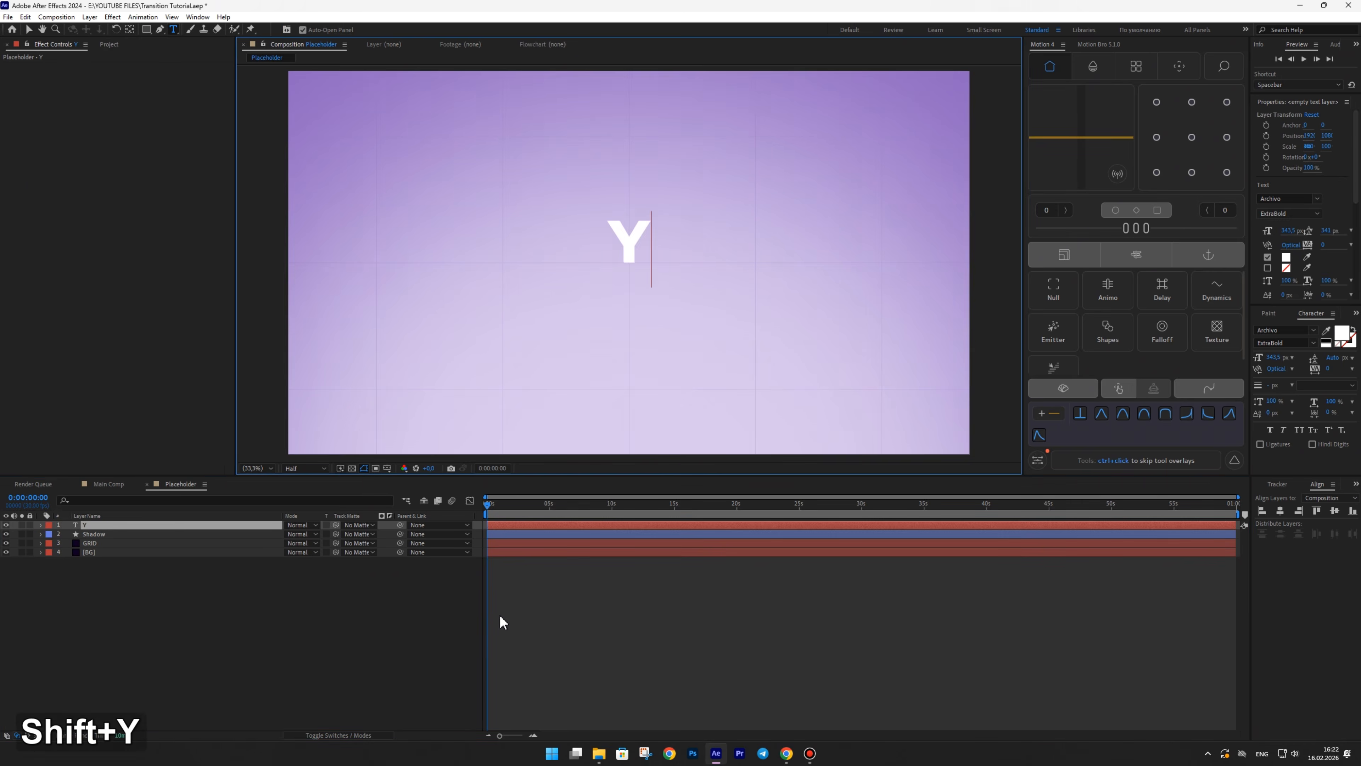
{"action": "type", "text": "our Media"}
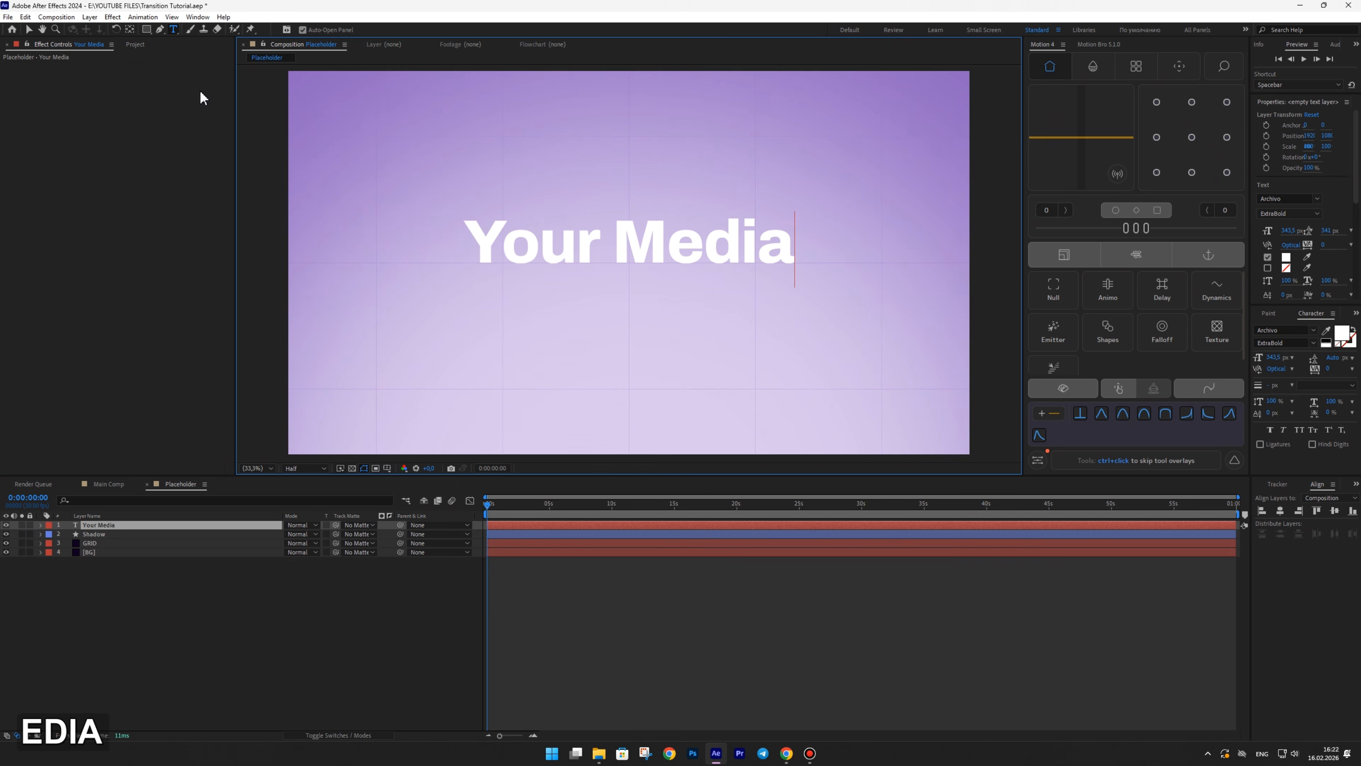
{"action": "left_click", "coordinate": [27, 29]}
{"action": "left_click", "coordinate": [1334, 512]}
{"action": "left_click", "coordinate": [1280, 511]}
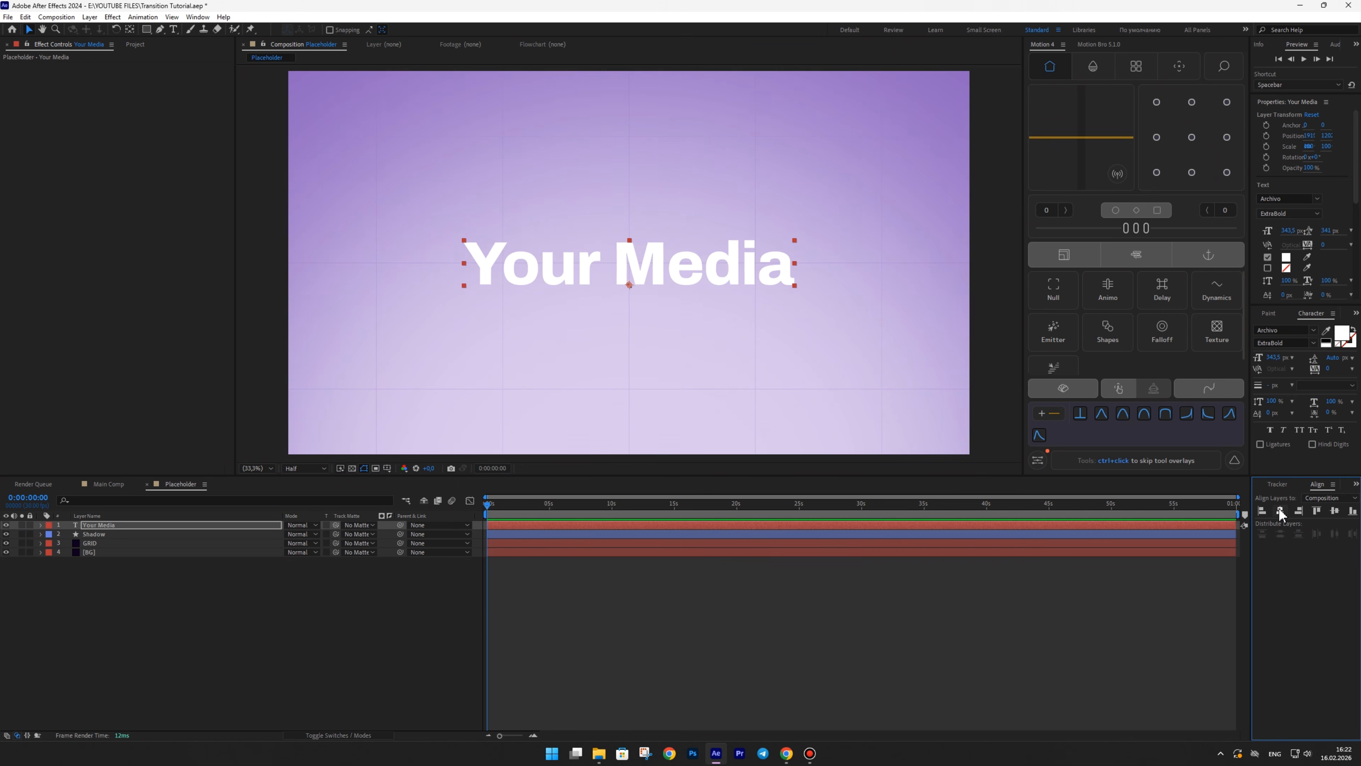
- Centre the anchor point of the "Your Media" text and scale it up uniformly to about 147%
{"action": "left_click", "coordinate": [1191, 137]}
{"action": "left_click_drag", "start_coordinate": [794, 263], "coordinate": [872, 265]}
{"action": "key", "text": "space"}
- Apply a Fill effect to the "Your Media" text and set its colour to very dark violet 140033
{"action": "key", "text": "ctrl+space"}
{"action": "left_click", "coordinate": [20, 516]}
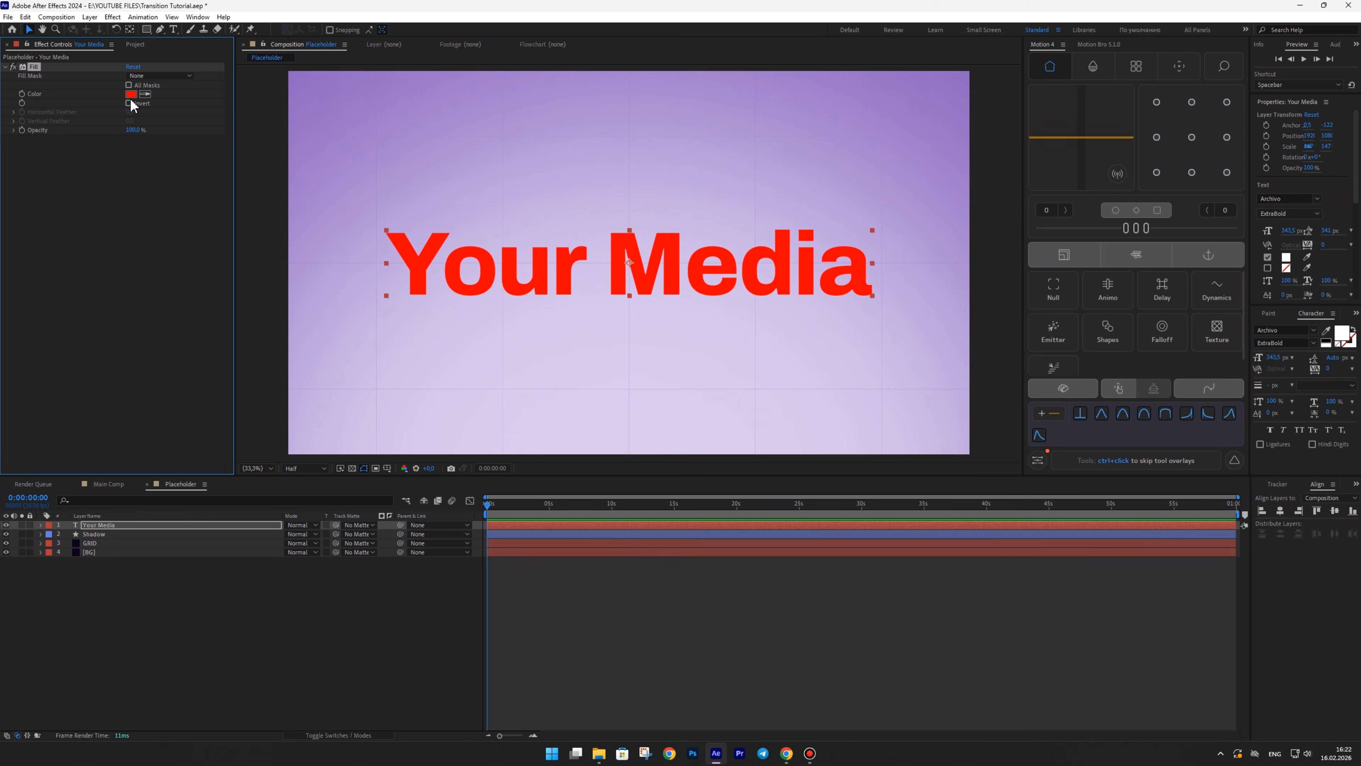
{"action": "left_click", "coordinate": [131, 95]}
{"action": "left_click", "coordinate": [895, 361]}
{"action": "left_click_drag", "start_coordinate": [873, 414], "coordinate": [895, 435]}
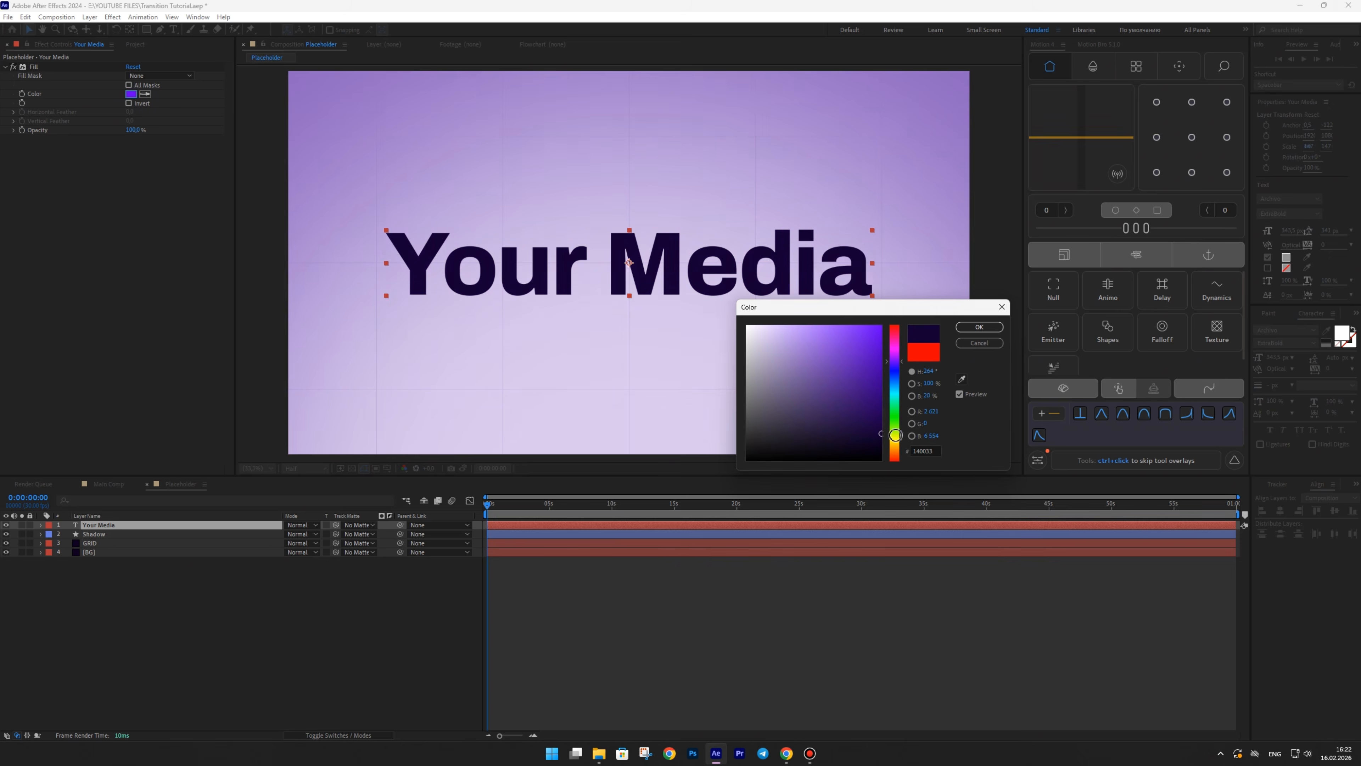
{"action": "key", "text": "Return"}
{"action": "left_click", "coordinate": [275, 582]}
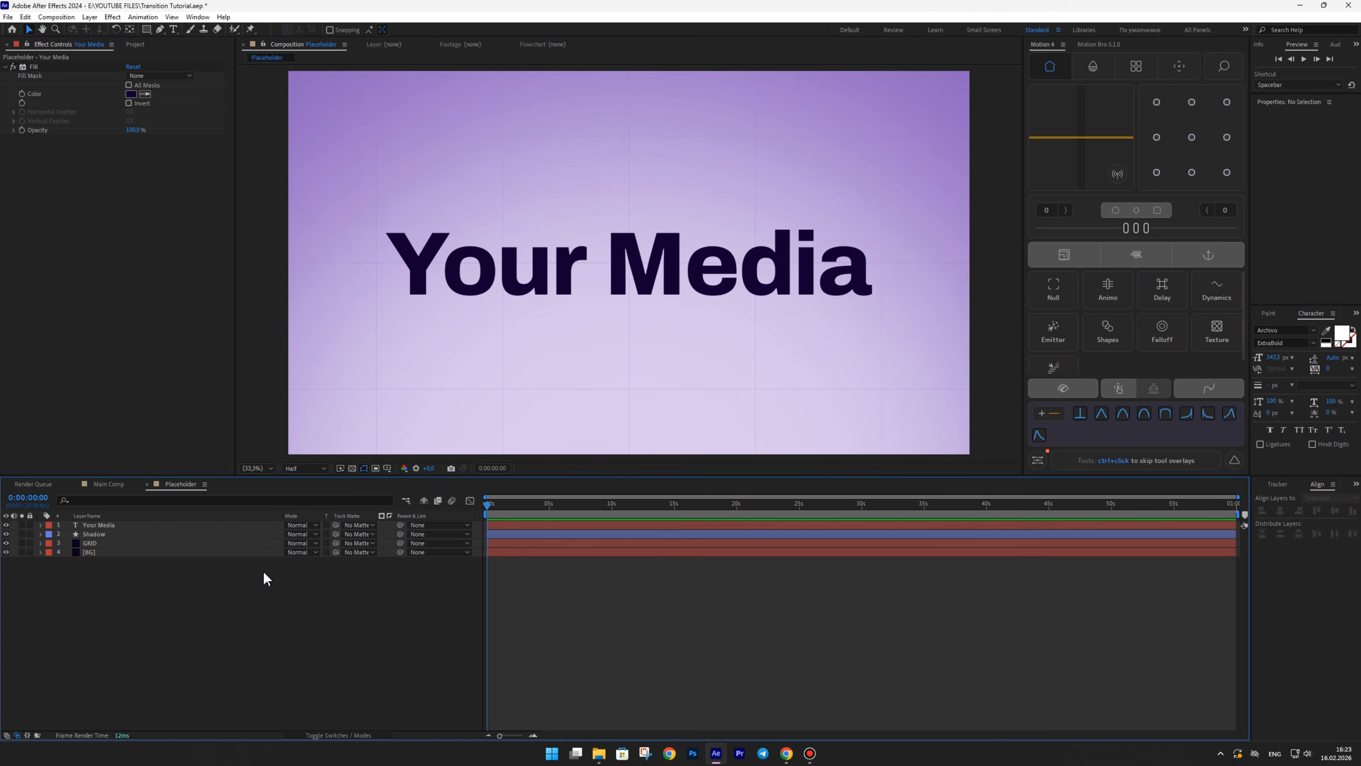
- Insert the Placeholder composition into Main Comp above Main Ellipse, starting at 0:00:00:22, and give it a red label
{"action": "left_click", "coordinate": [131, 44]}
{"action": "double_click", "coordinate": [32, 161]}
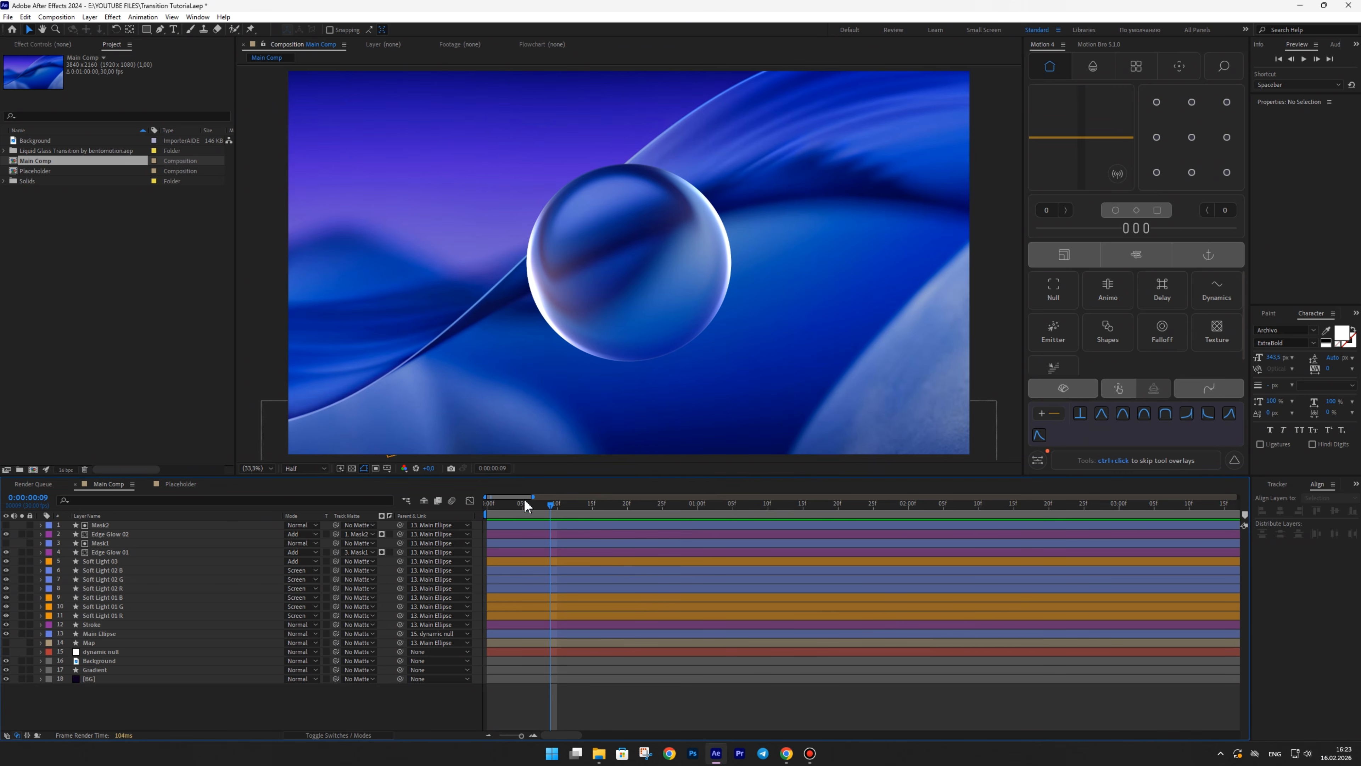
{"action": "left_click_drag", "start_coordinate": [525, 499], "coordinate": [642, 501]}
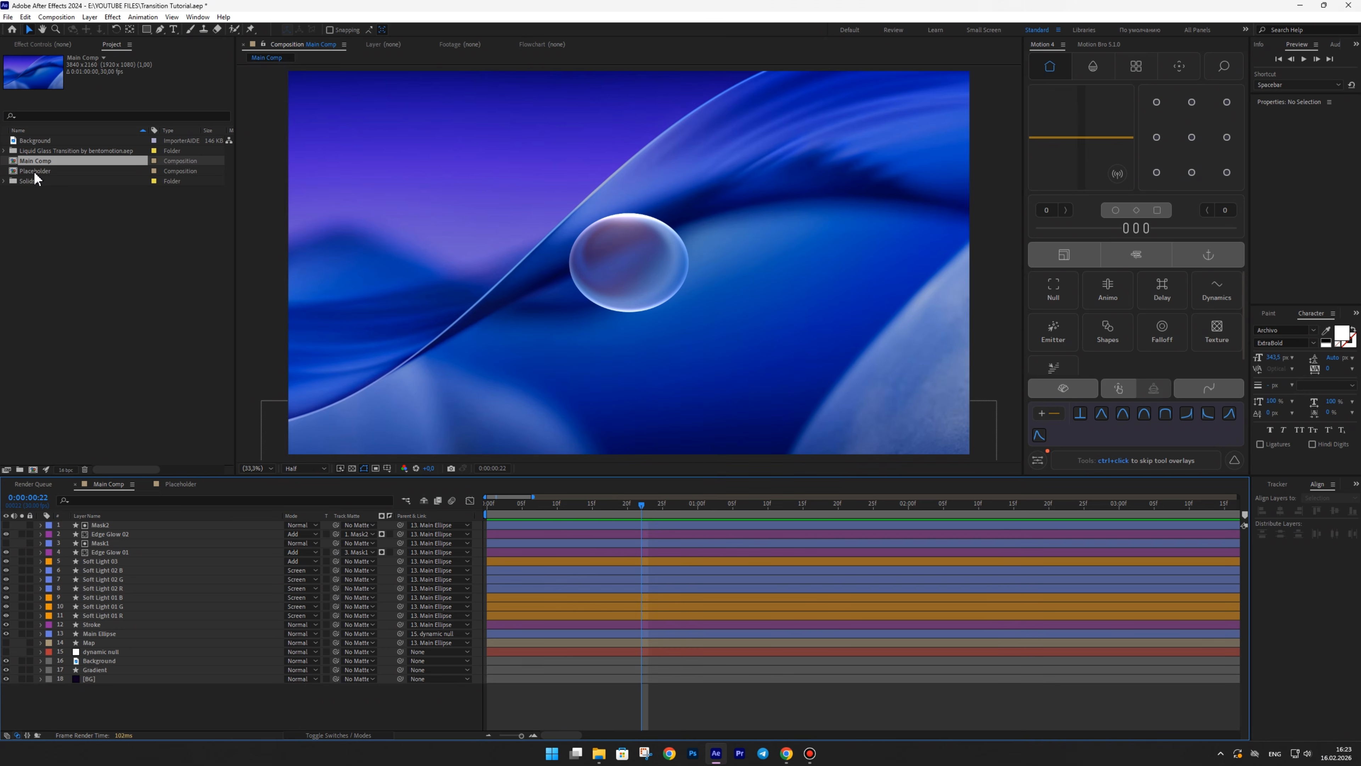
{"action": "left_click_drag", "start_coordinate": [35, 172], "coordinate": [661, 630]}
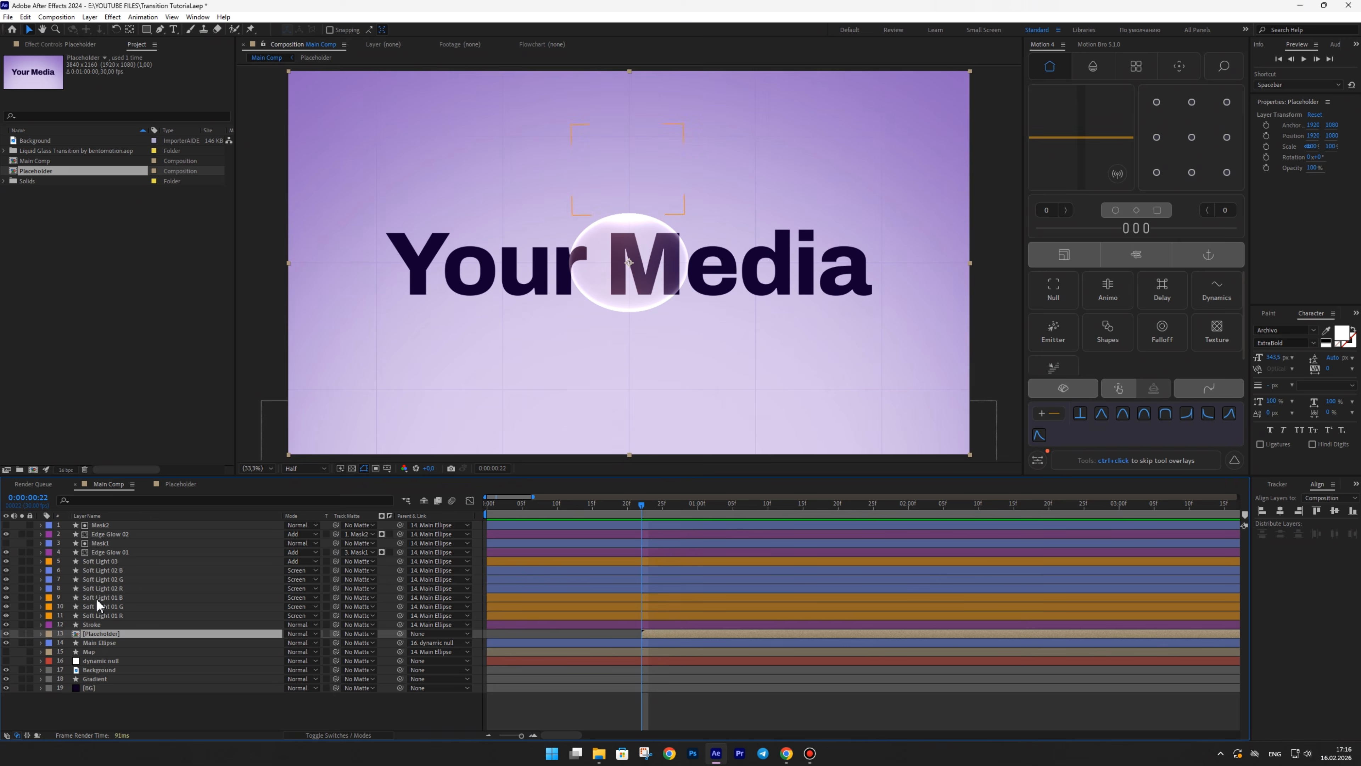
{"action": "left_click", "coordinate": [48, 633]}
{"action": "left_click", "coordinate": [71, 454]}
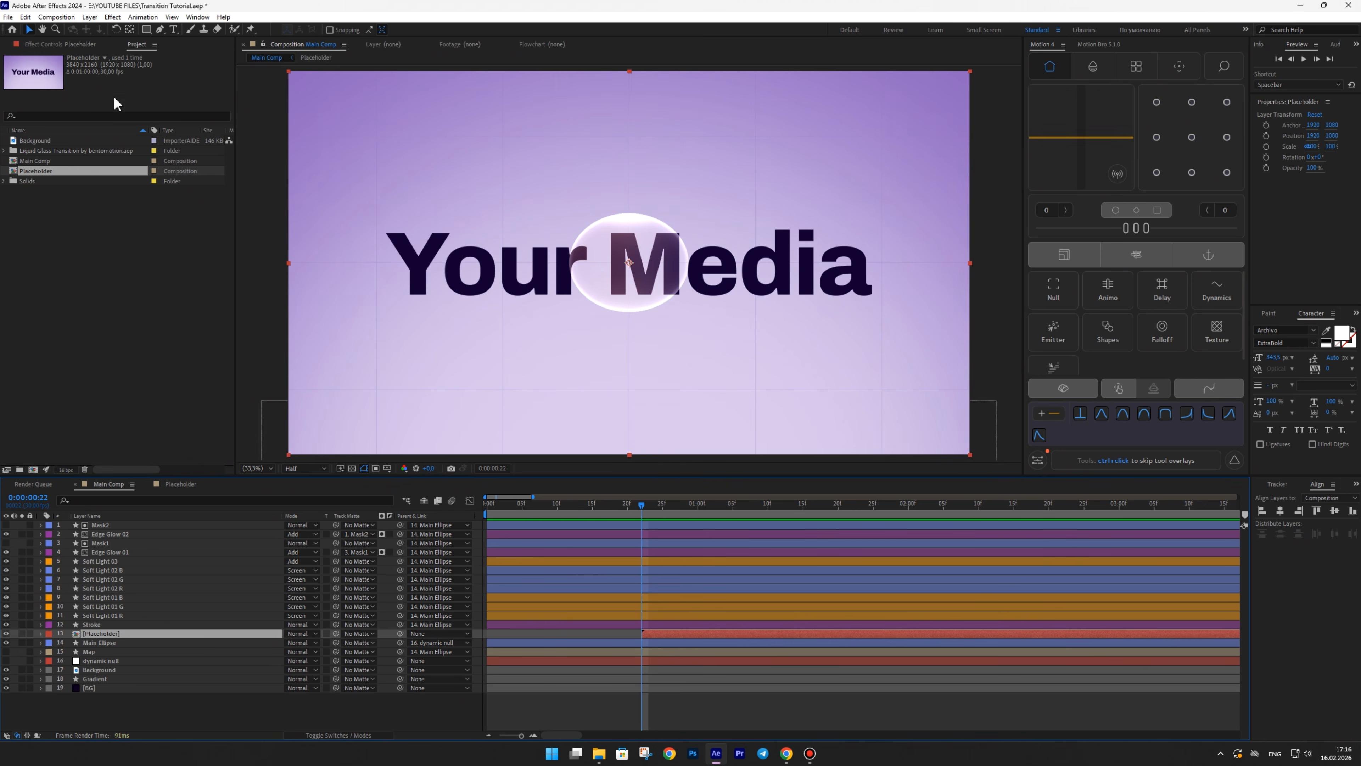
- Apply Set Matte to the Placeholder layer, take the matte from Main Ellipse, and scrub the timeline to check it
{"action": "left_click", "coordinate": [52, 44]}
{"action": "key", "text": "ctrl+space"}
{"action": "type", "text": "set matte"}
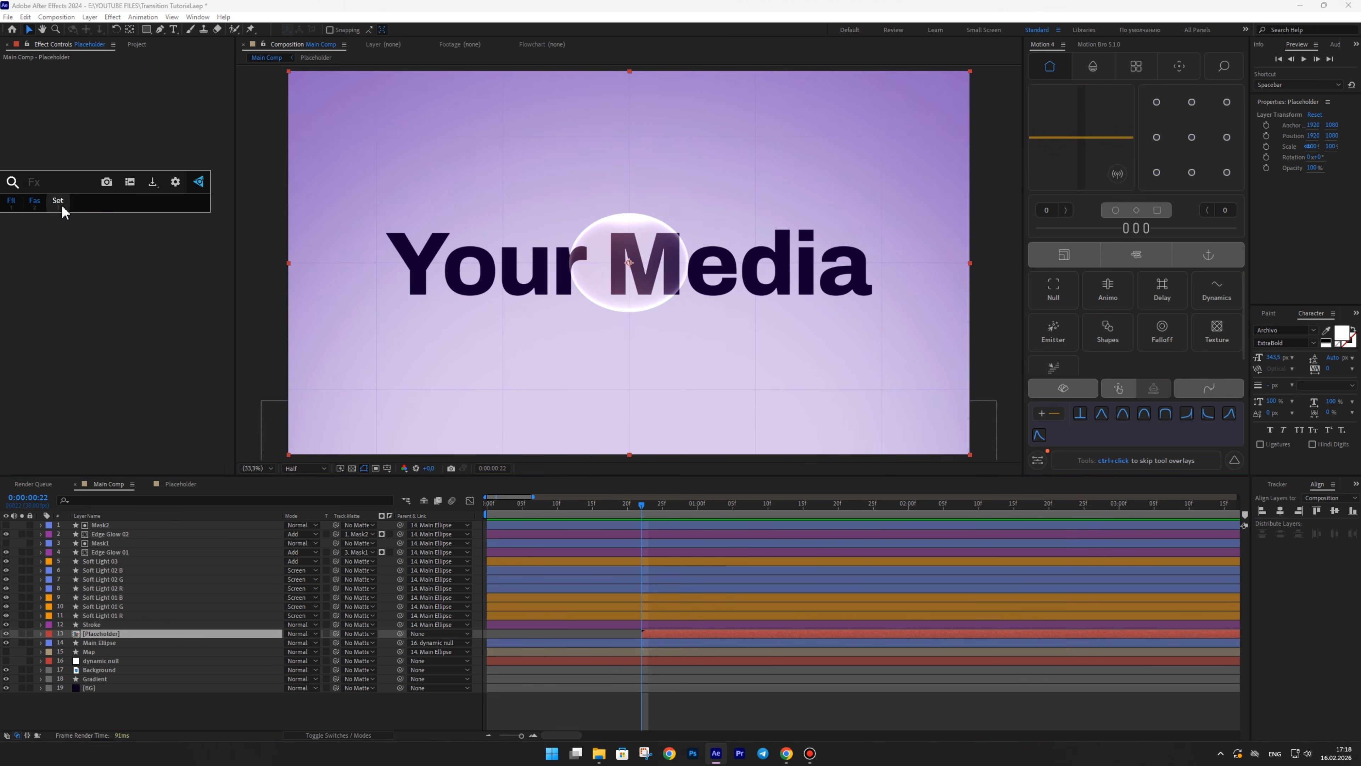
{"action": "key", "text": "Return"}
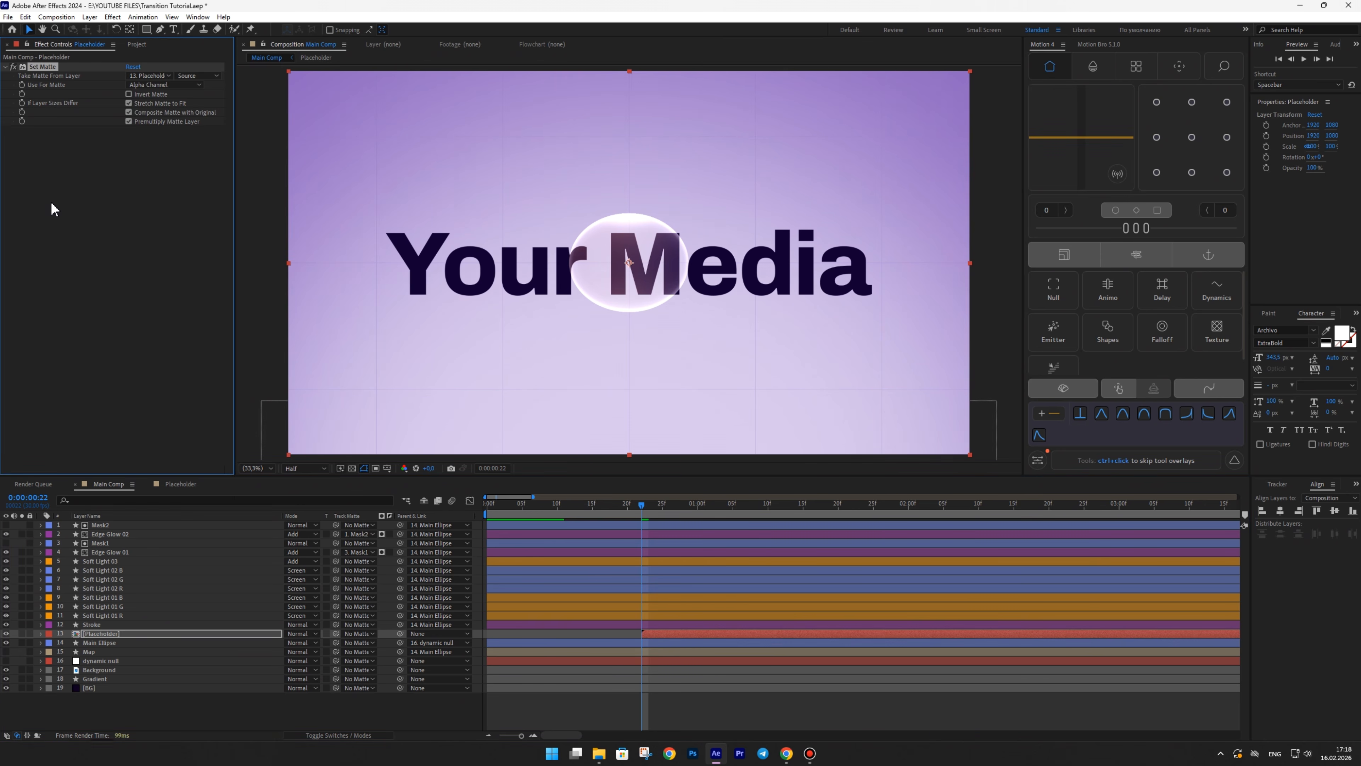
{"action": "left_click", "coordinate": [146, 77]}
{"action": "left_click", "coordinate": [161, 257]}
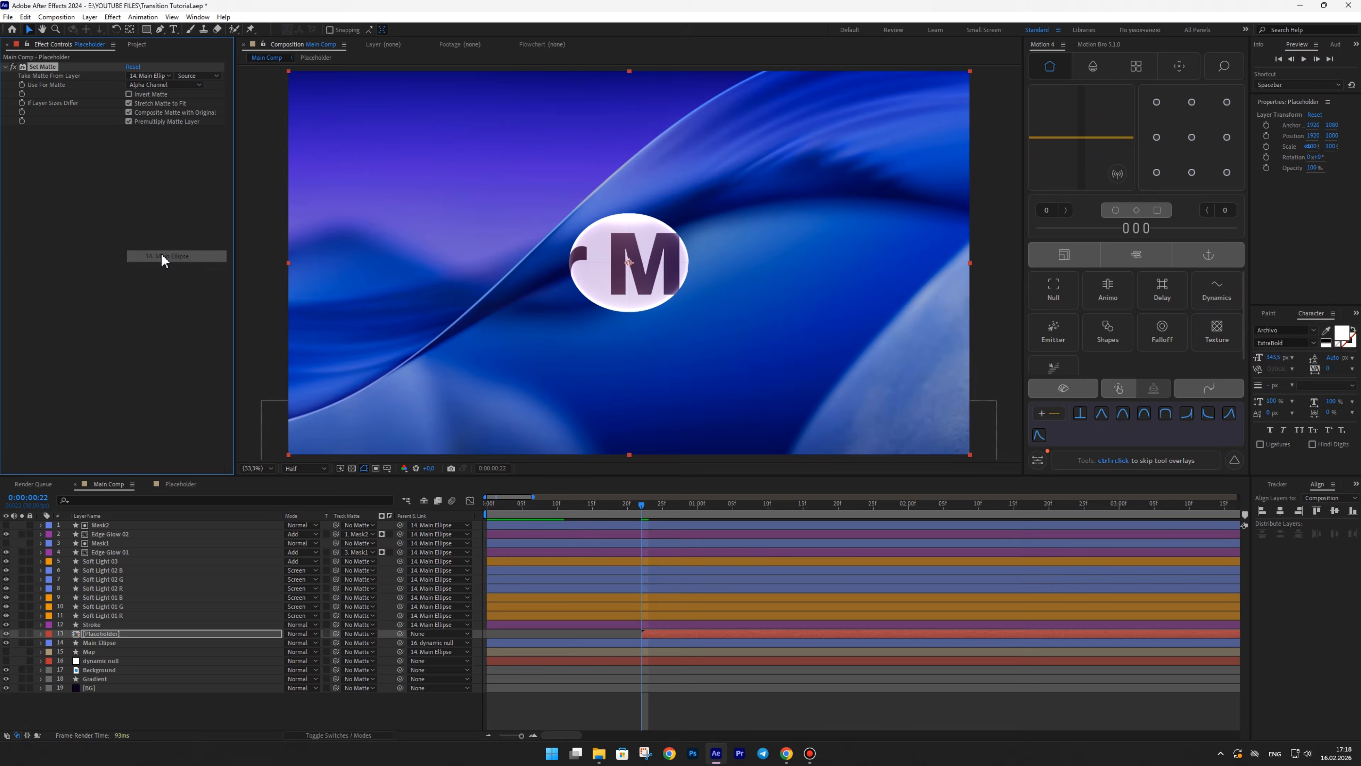
{"action": "left_click_drag", "start_coordinate": [610, 509], "coordinate": [645, 490]}
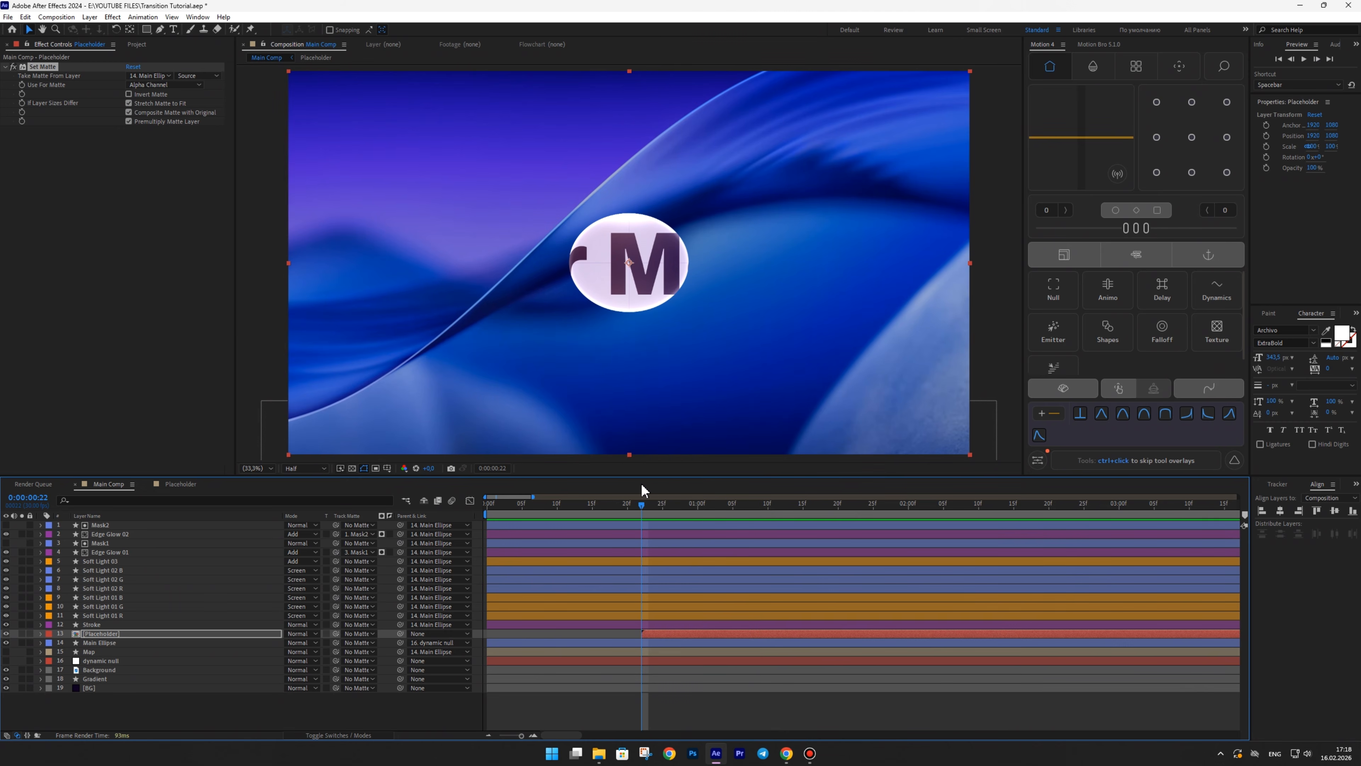
- Hide the Background layer in Main Comp and scrub through the transition to preview it
{"action": "left_click", "coordinate": [117, 670]}
{"action": "left_click", "coordinate": [6, 670]}
{"action": "left_click", "coordinate": [101, 709]}
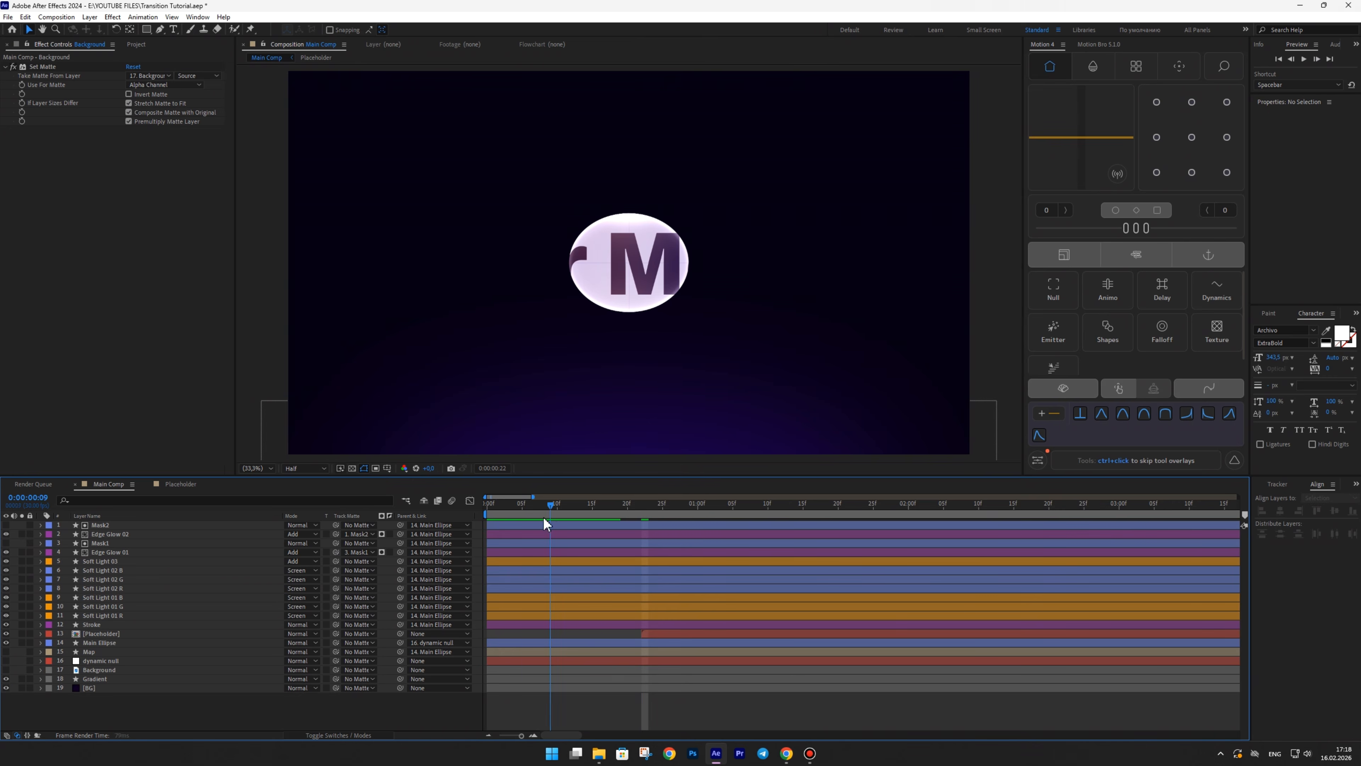
{"action": "left_click_drag", "start_coordinate": [543, 517], "coordinate": [755, 487]}
- Animate the Placeholder layer's opacity from 0% at 0:00:00:22 to 100% at about 0:00:01:11, with Easy Ease on both keyframes
{"action": "left_click_drag", "start_coordinate": [722, 499], "coordinate": [643, 509]}
{"action": "left_click", "coordinate": [628, 635]}
{"action": "key", "text": "t"}
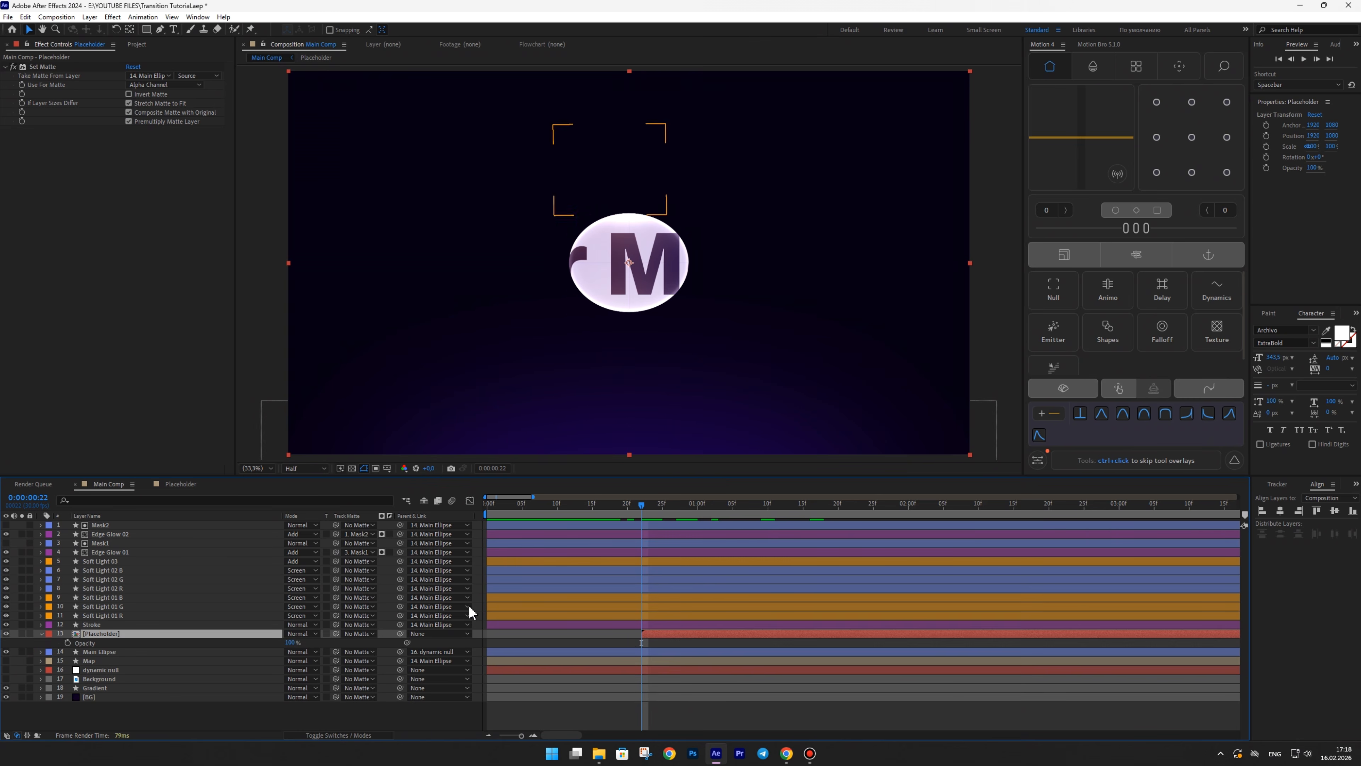
{"action": "left_click", "coordinate": [67, 643]}
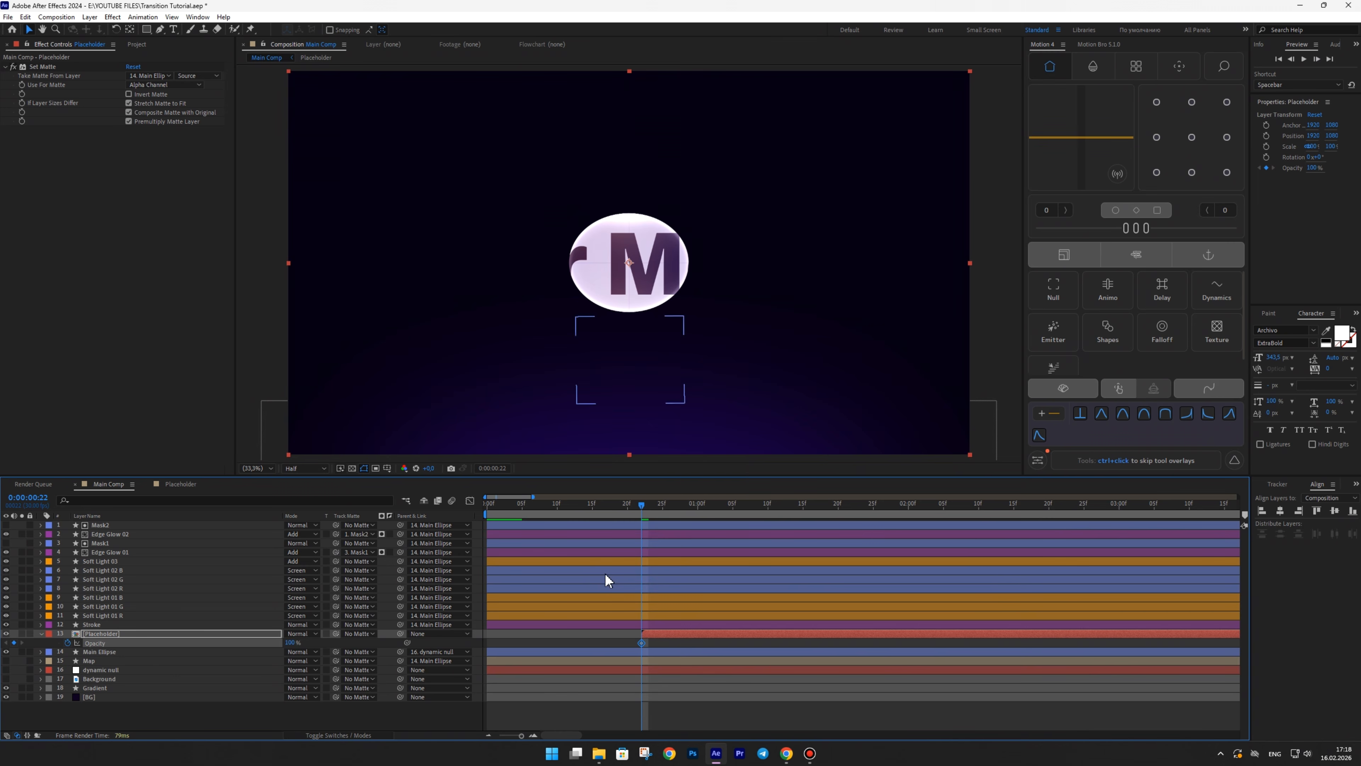
{"action": "mouse_move", "coordinate": [668, 504]}
{"action": "left_mouse_down"}
{"action": "mouse_move", "coordinate": [790, 498]}
{"action": "mouse_move", "coordinate": [644, 515]}
{"action": "left_mouse_up"}
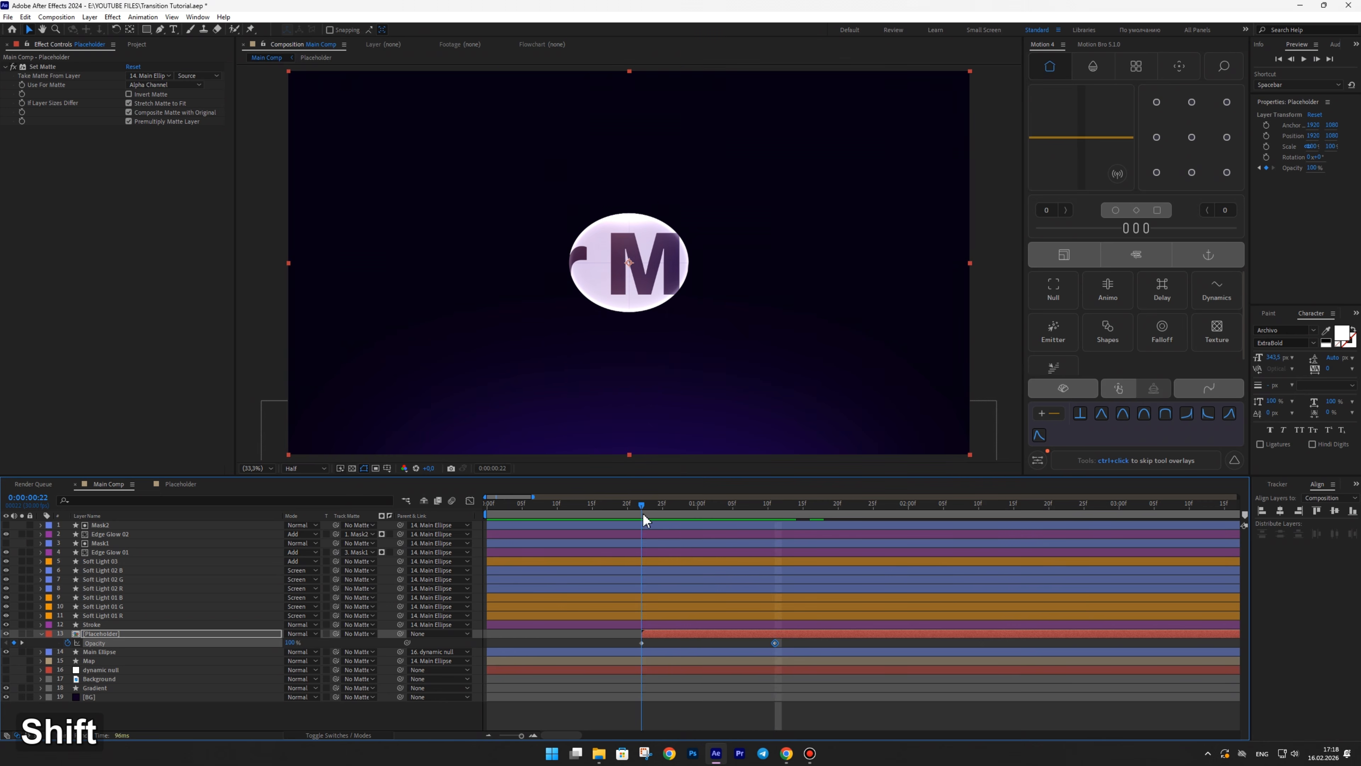
{"action": "left_click", "coordinate": [292, 642]}
{"action": "type", "text": "0"}
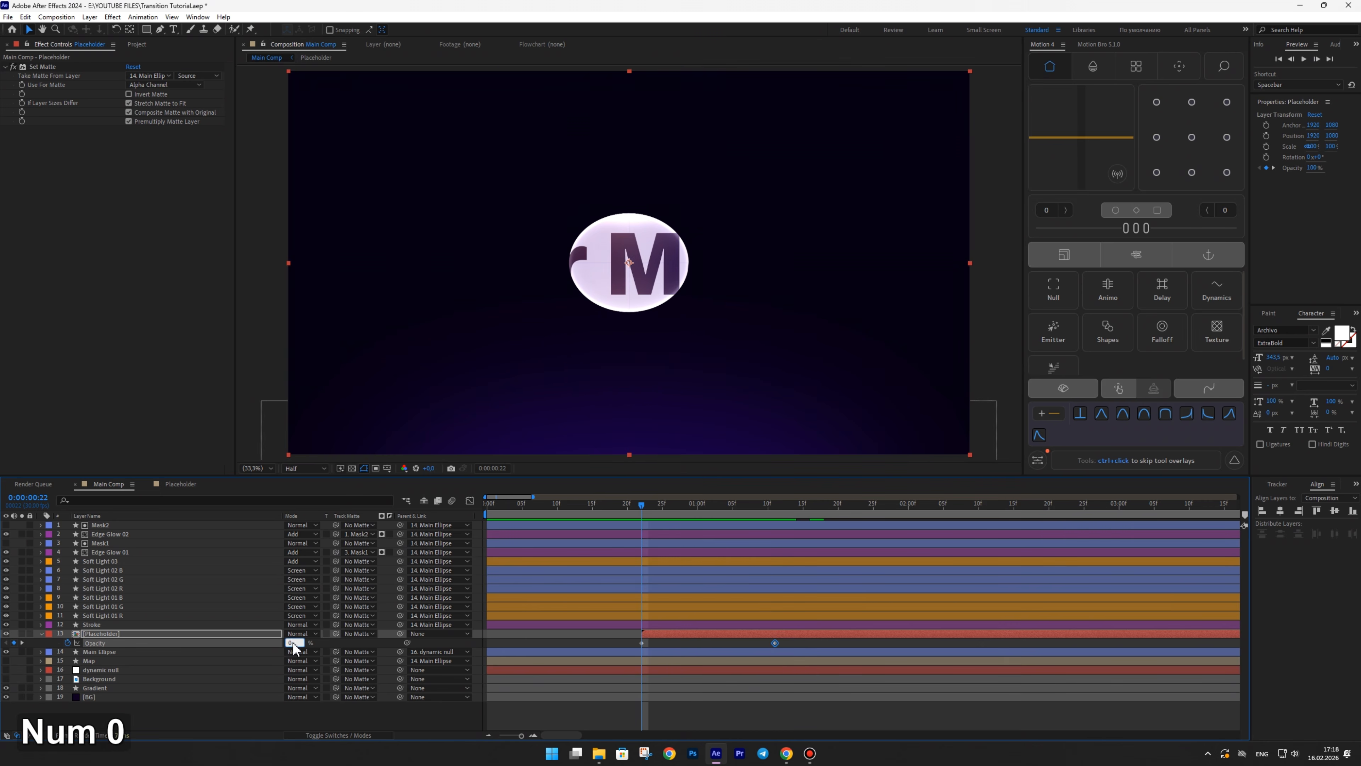
{"action": "key", "text": "Return"}
{"action": "left_click_drag", "start_coordinate": [791, 643], "coordinate": [604, 654]}
{"action": "key", "text": "F9"}
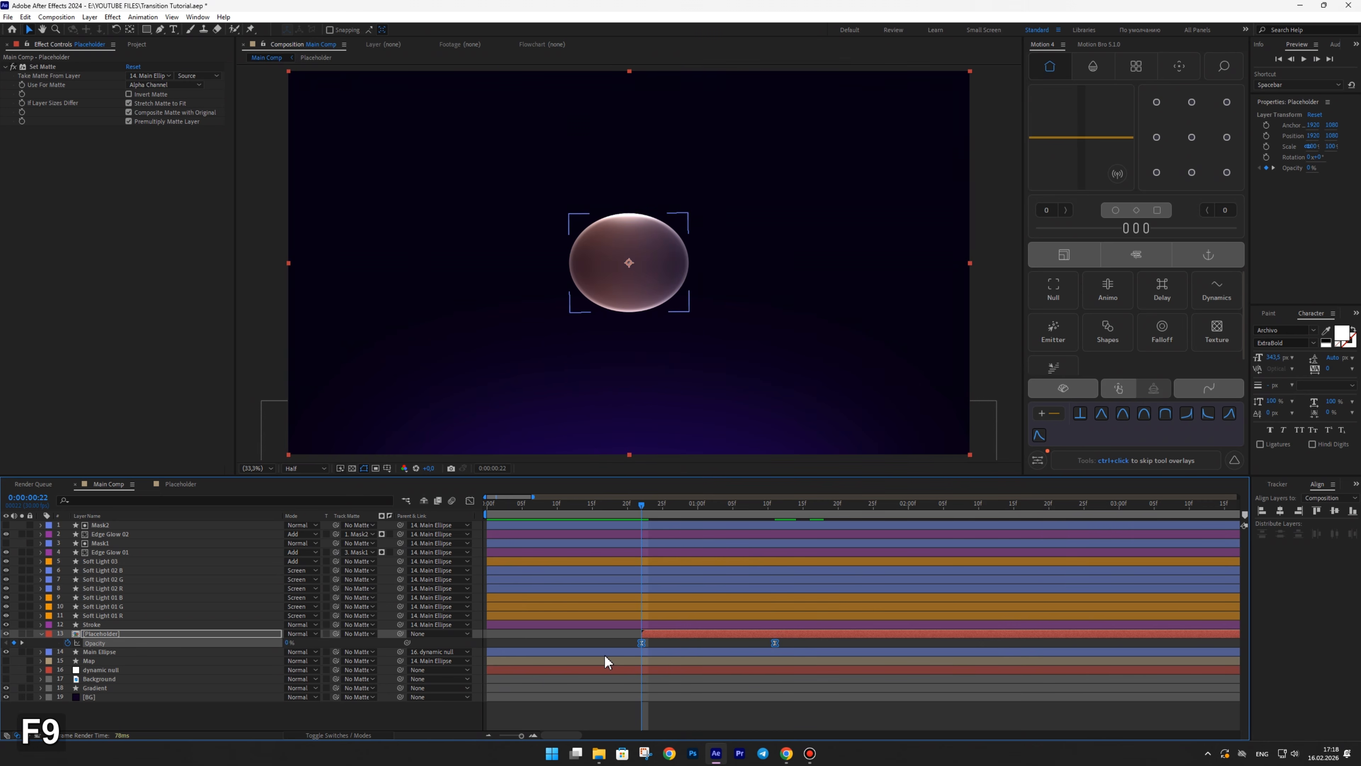
{"action": "mouse_move", "coordinate": [642, 505]}
{"action": "left_mouse_down"}
{"action": "mouse_move", "coordinate": [611, 506]}
{"action": "mouse_move", "coordinate": [697, 505]}
{"action": "mouse_move", "coordinate": [645, 504]}
{"action": "left_mouse_up"}
- Add Fast Box Blur to the Placeholder layer and place it above Set Matte in the effect order
{"action": "key", "text": "ctrl+space"}
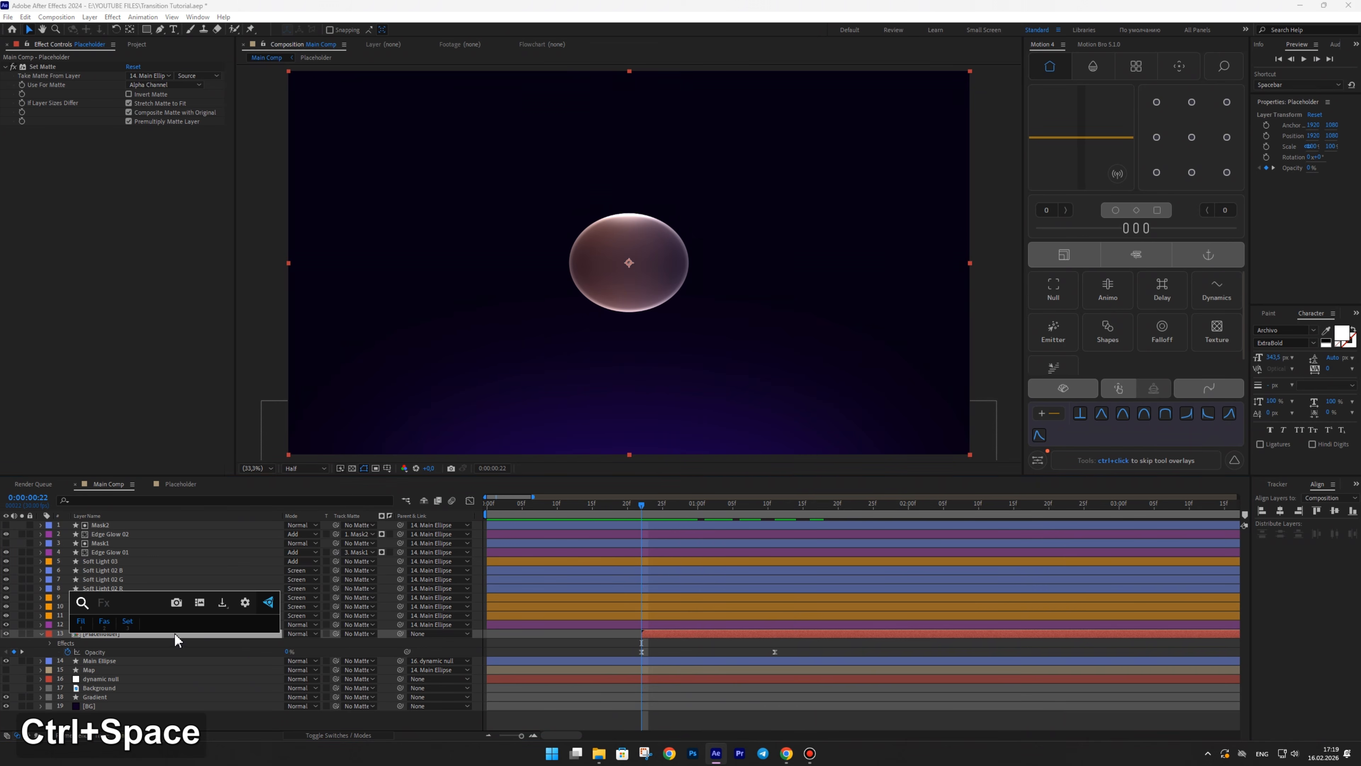
{"action": "left_click", "coordinate": [106, 621]}
{"action": "left_click_drag", "start_coordinate": [58, 132], "coordinate": [60, 64]}
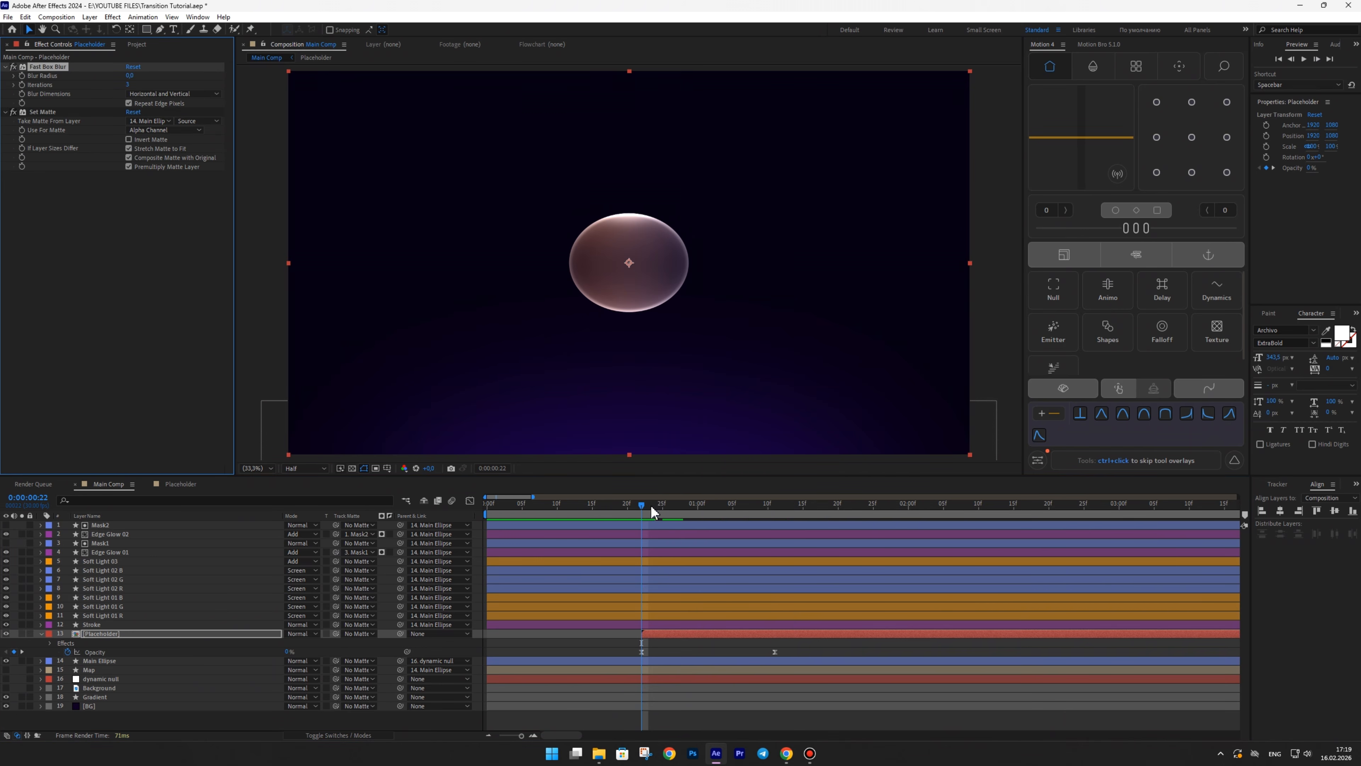
- Animate the Placeholder's Blur Radius from 55 at 0:00:00:27 to 0 at 0:00:01:16, with Easy Ease on both keyframes
{"action": "left_click_drag", "start_coordinate": [649, 504], "coordinate": [676, 506]}
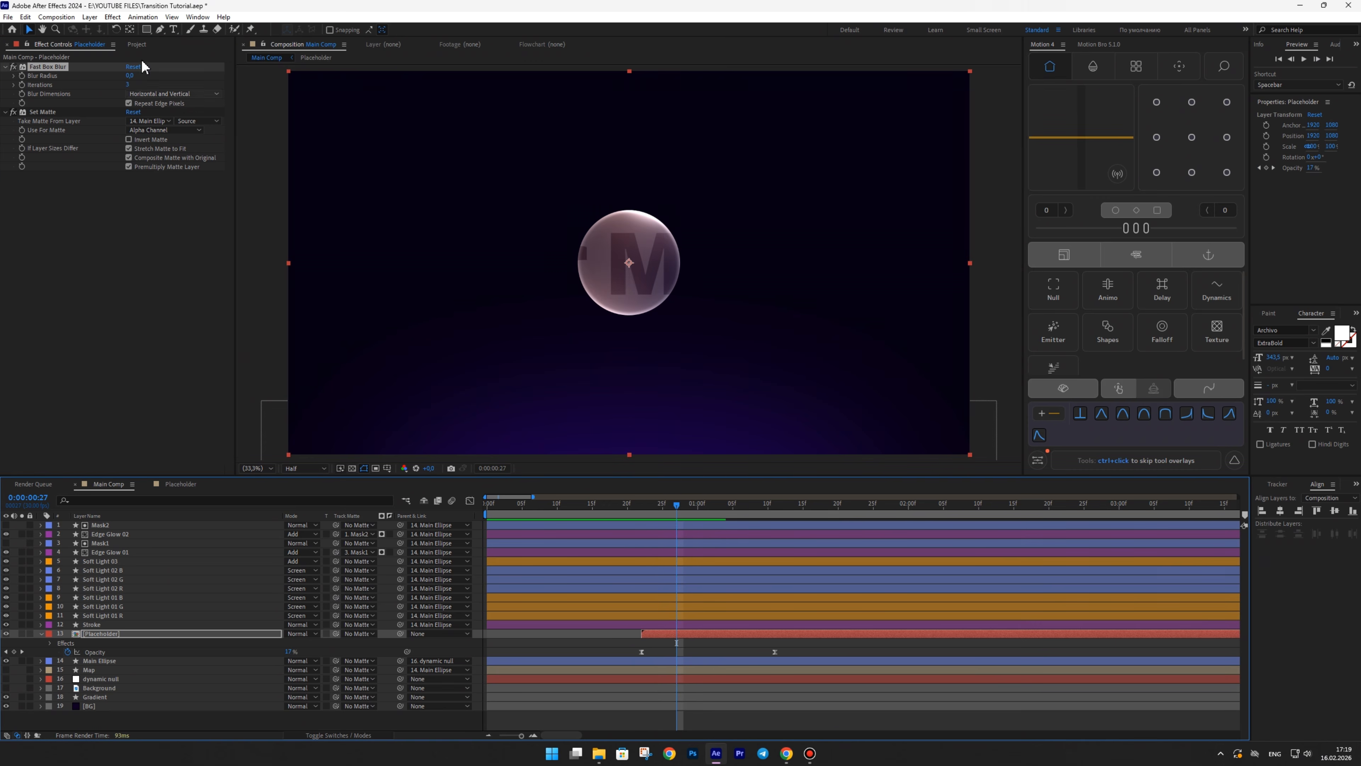
{"action": "left_click", "coordinate": [25, 80]}
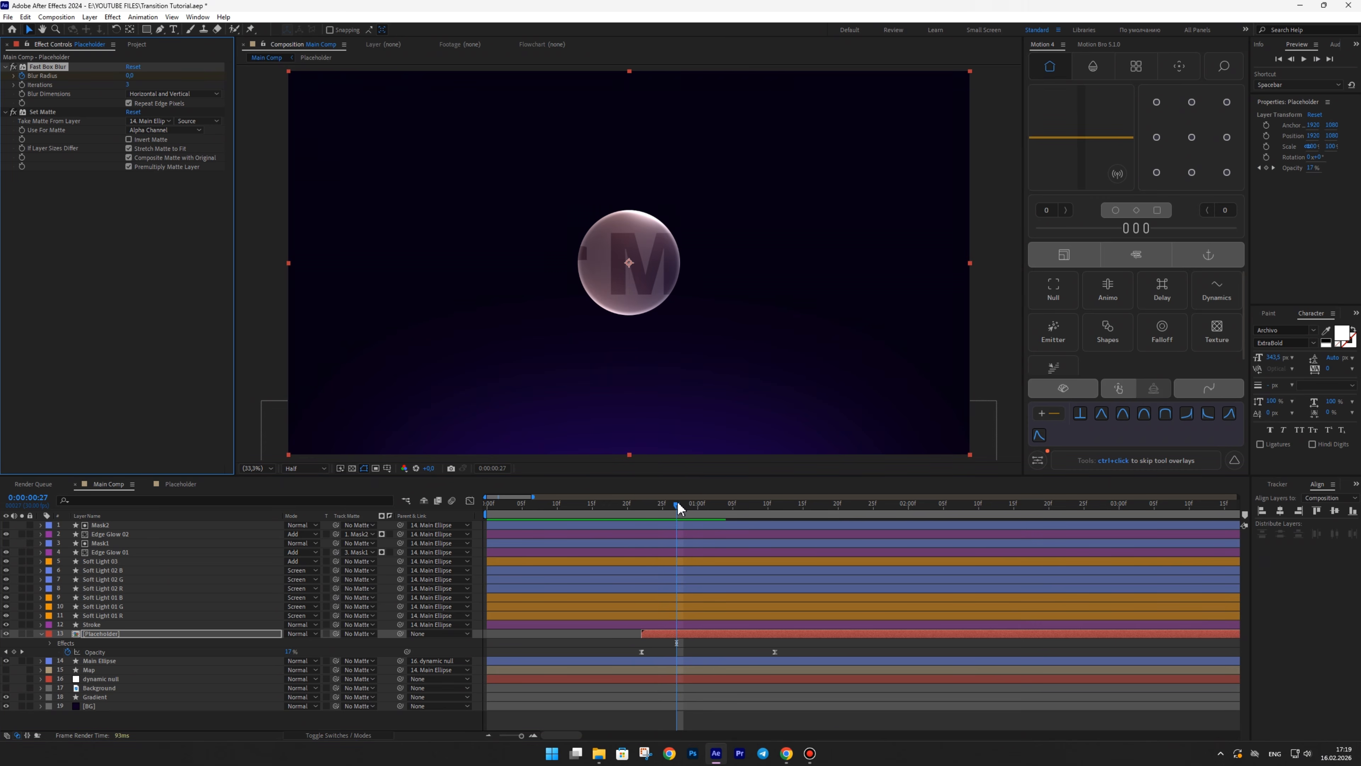
{"action": "left_click_drag", "start_coordinate": [680, 508], "coordinate": [809, 479]}
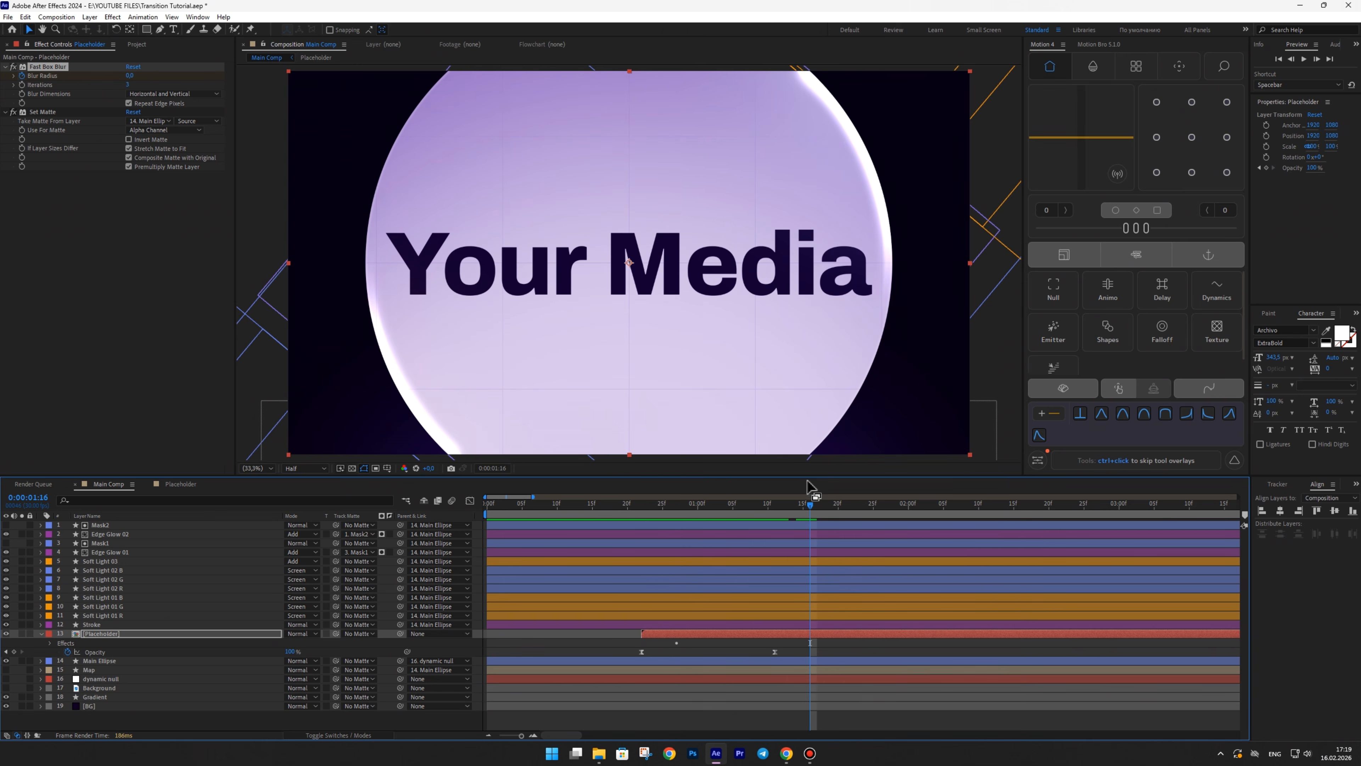
{"action": "key", "text": "u"}
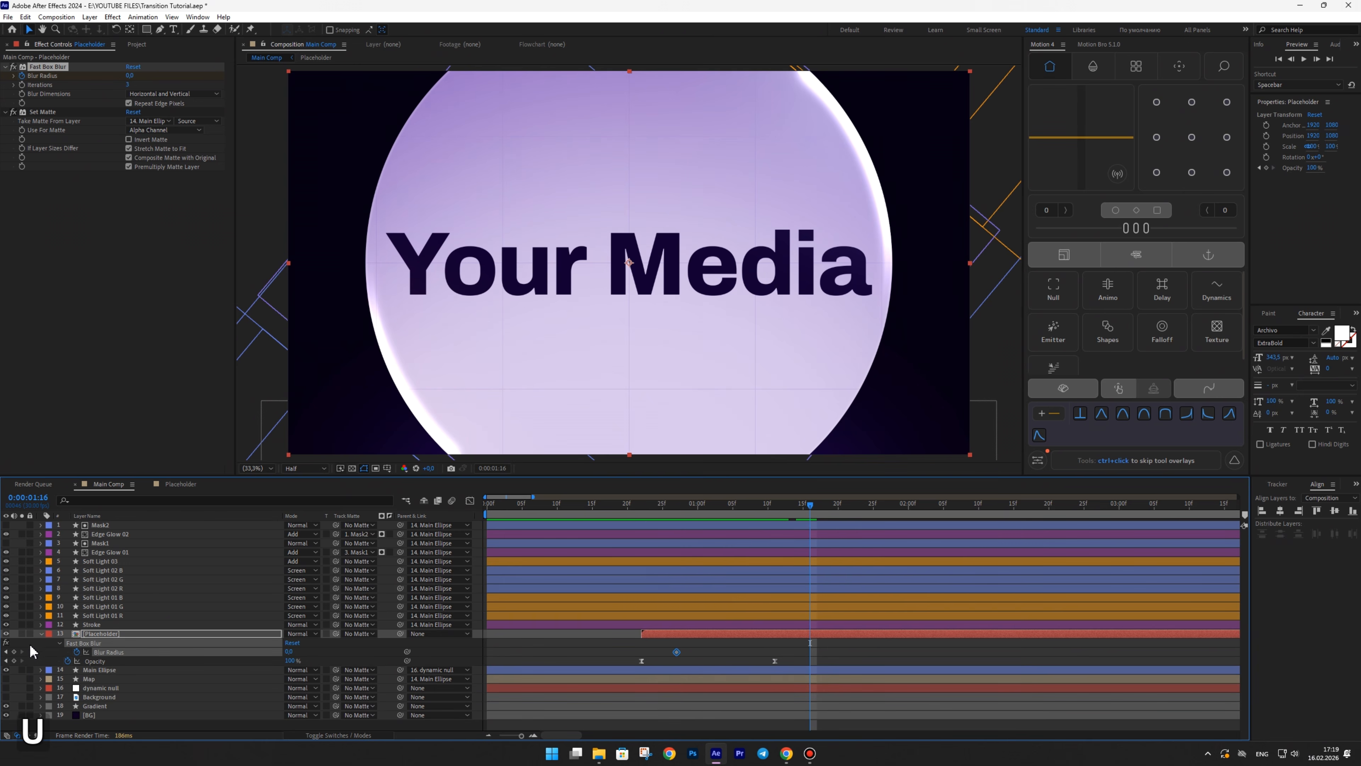
{"action": "left_click_drag", "start_coordinate": [810, 512], "coordinate": [677, 508]}
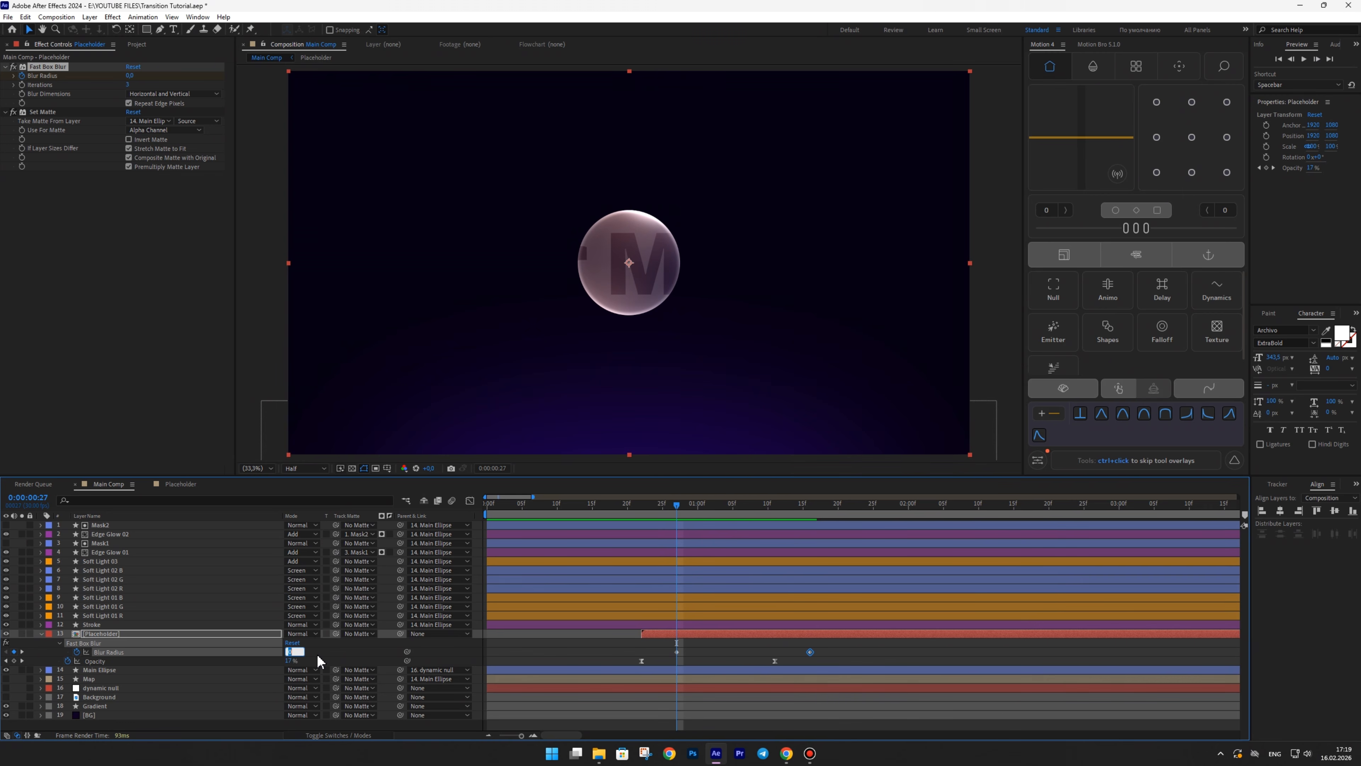
{"action": "type", "text": "55"}
{"action": "key", "text": "Return"}
{"action": "left_click_drag", "start_coordinate": [824, 653], "coordinate": [649, 652]}
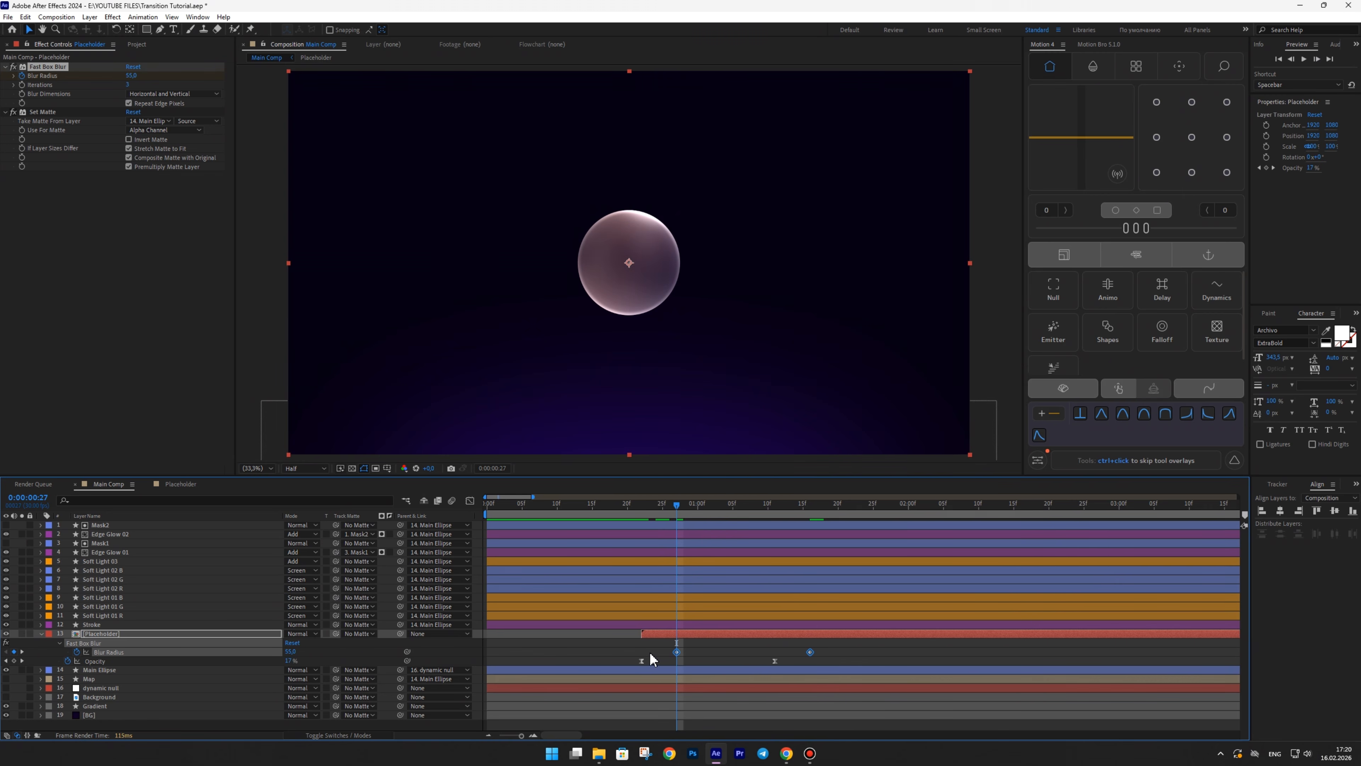
{"action": "key", "text": "F9"}
- Adjust the easing of the Blur Radius animation's end keyframe in the graph editor and return to the layer view
{"action": "left_click", "coordinate": [470, 501]}
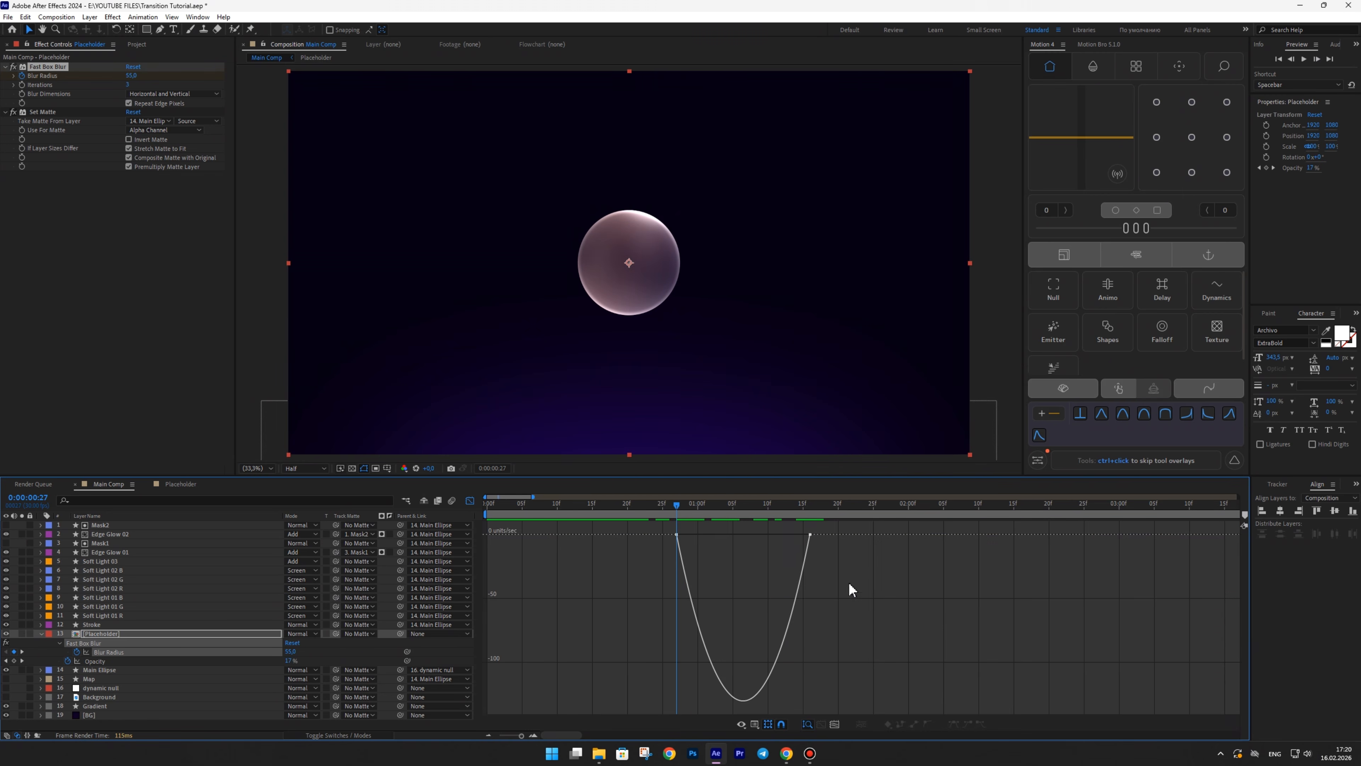
{"action": "left_click_drag", "start_coordinate": [848, 586], "coordinate": [785, 538]}
{"action": "left_click", "coordinate": [472, 501]}
{"action": "left_click", "coordinate": [651, 516]}
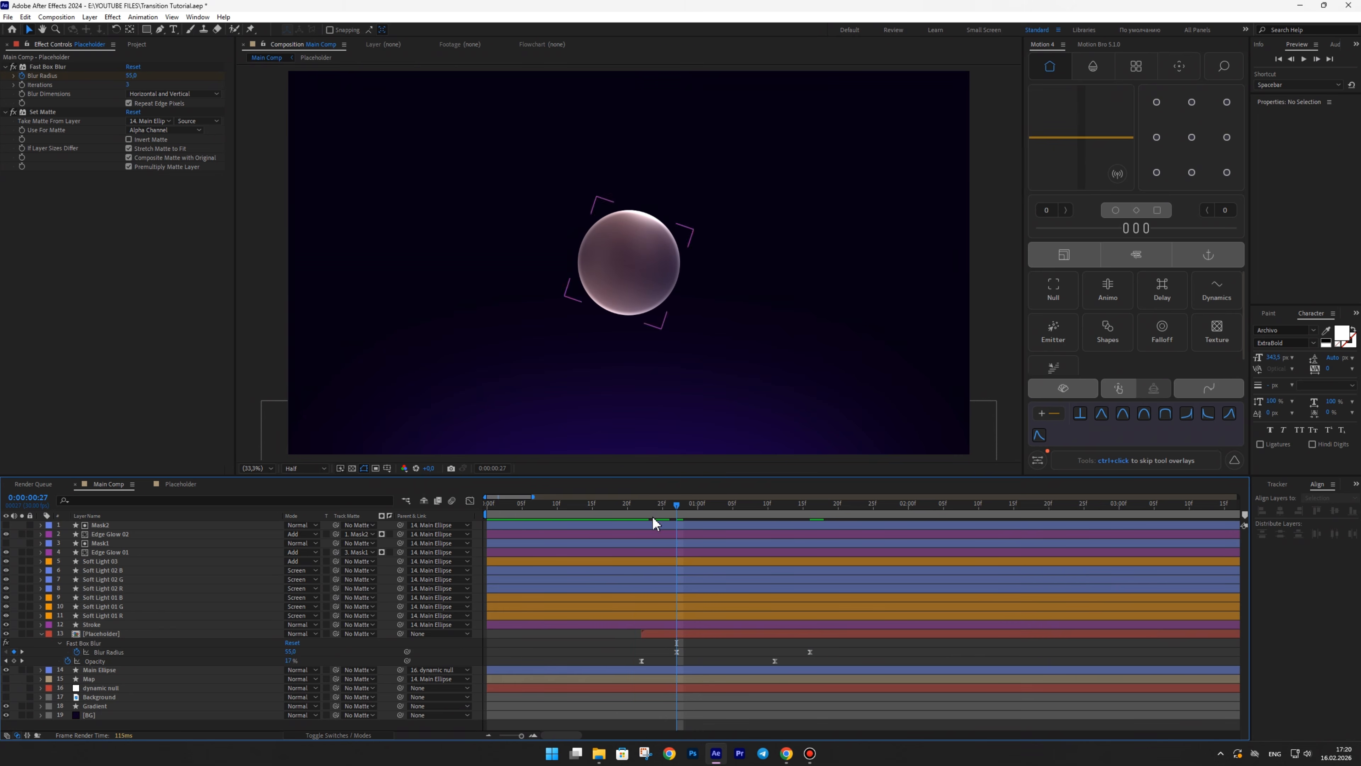
- Preview the transition, add a Transform effect to the Placeholder layer and place it above Fast Box Blur in the effect order
{"action": "left_click", "coordinate": [626, 502]}
{"action": "key", "text": "space"}
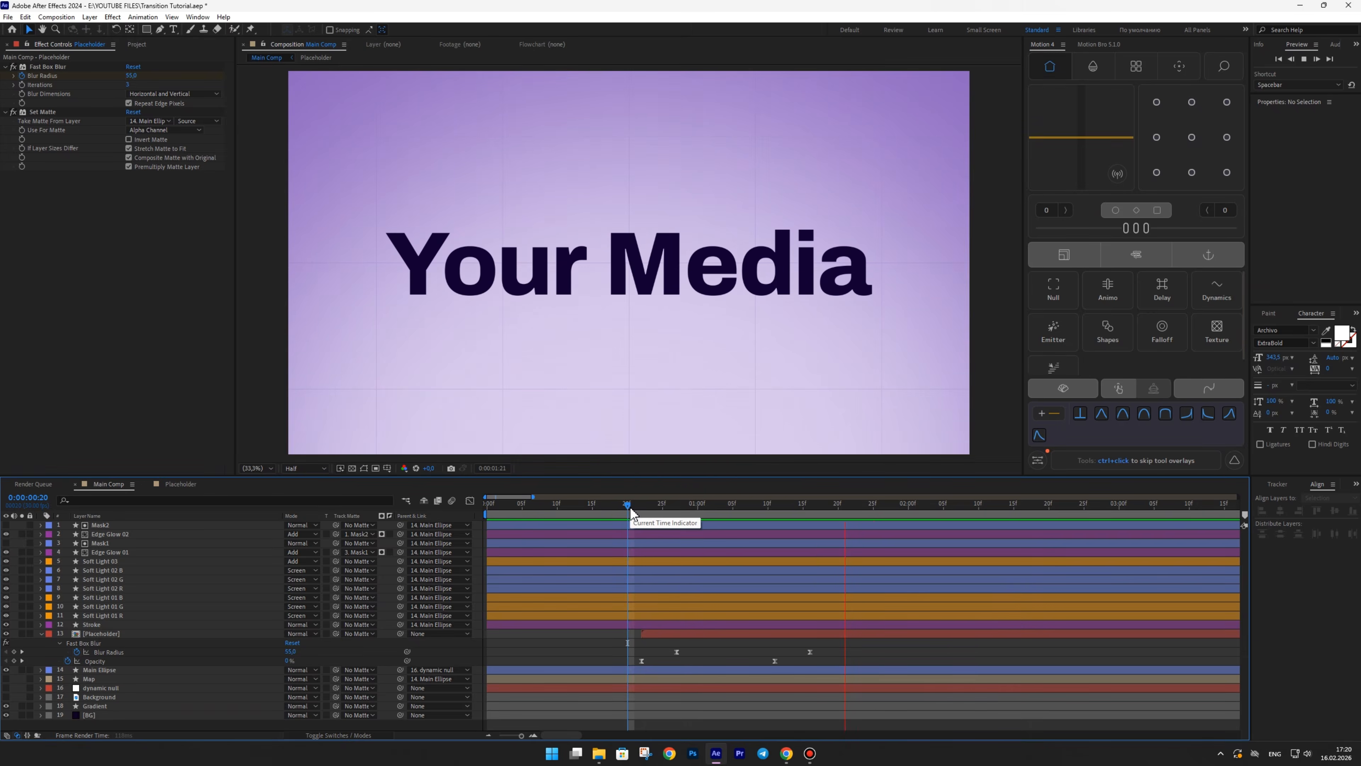
{"action": "left_click_drag", "start_coordinate": [660, 506], "coordinate": [641, 508]}
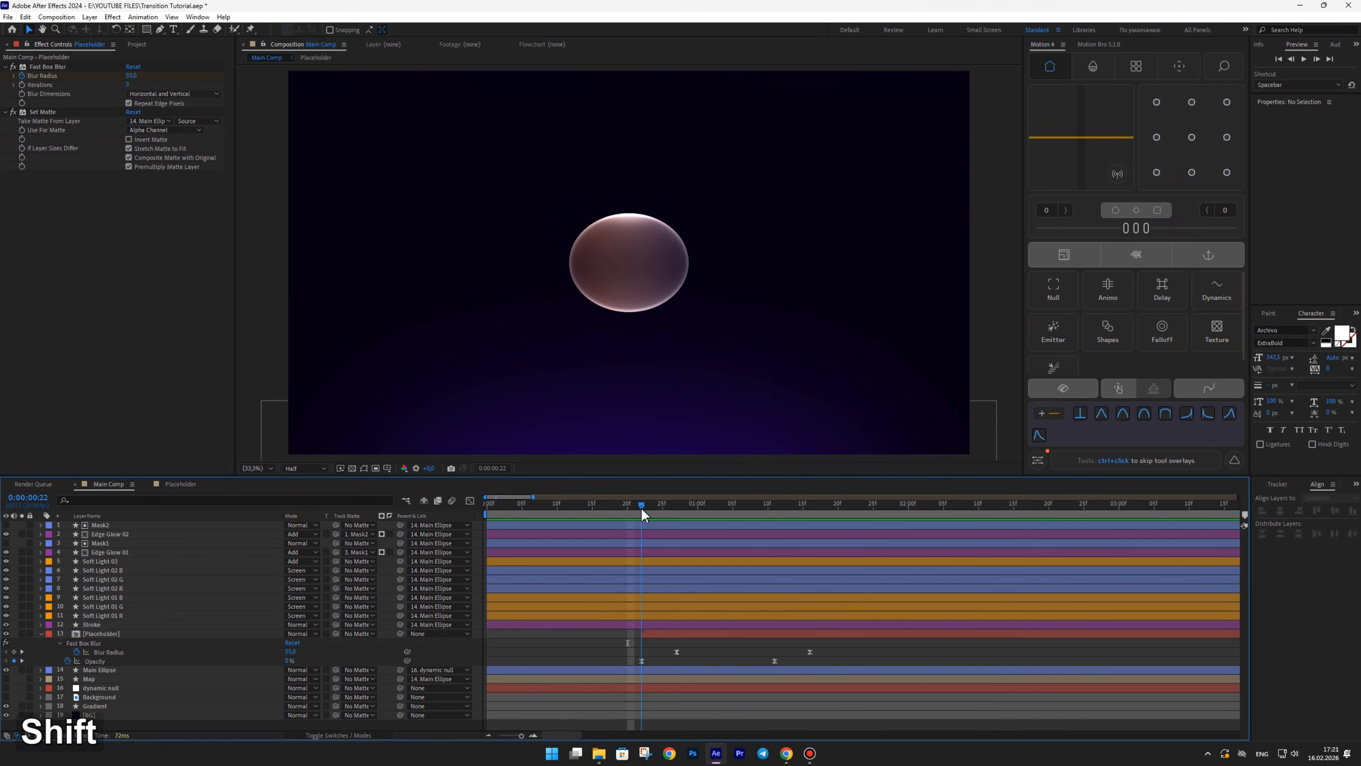
{"action": "left_click", "coordinate": [664, 632]}
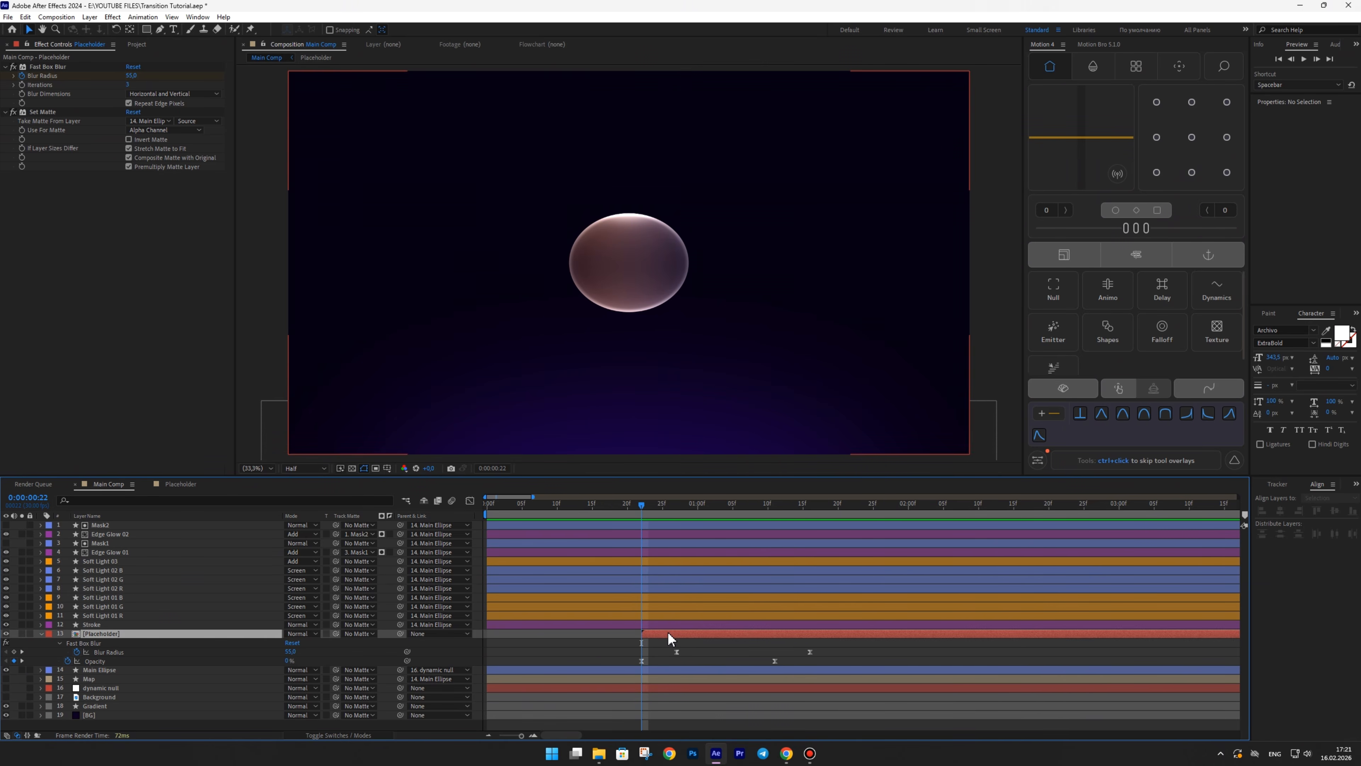
{"action": "key", "text": "ctrl+space"}
{"action": "type", "text": "tra"}
{"action": "key", "text": "Return"}
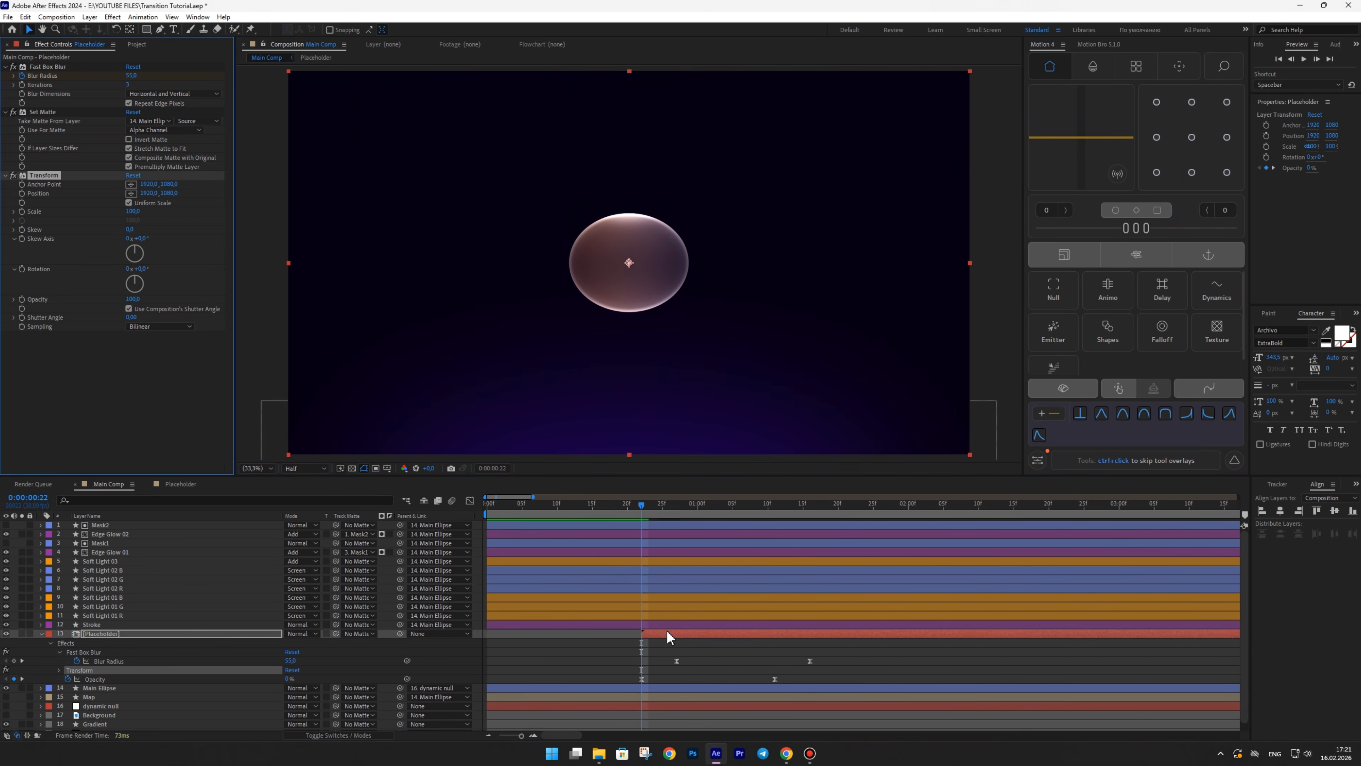
{"action": "left_click_drag", "start_coordinate": [44, 171], "coordinate": [51, 69]}
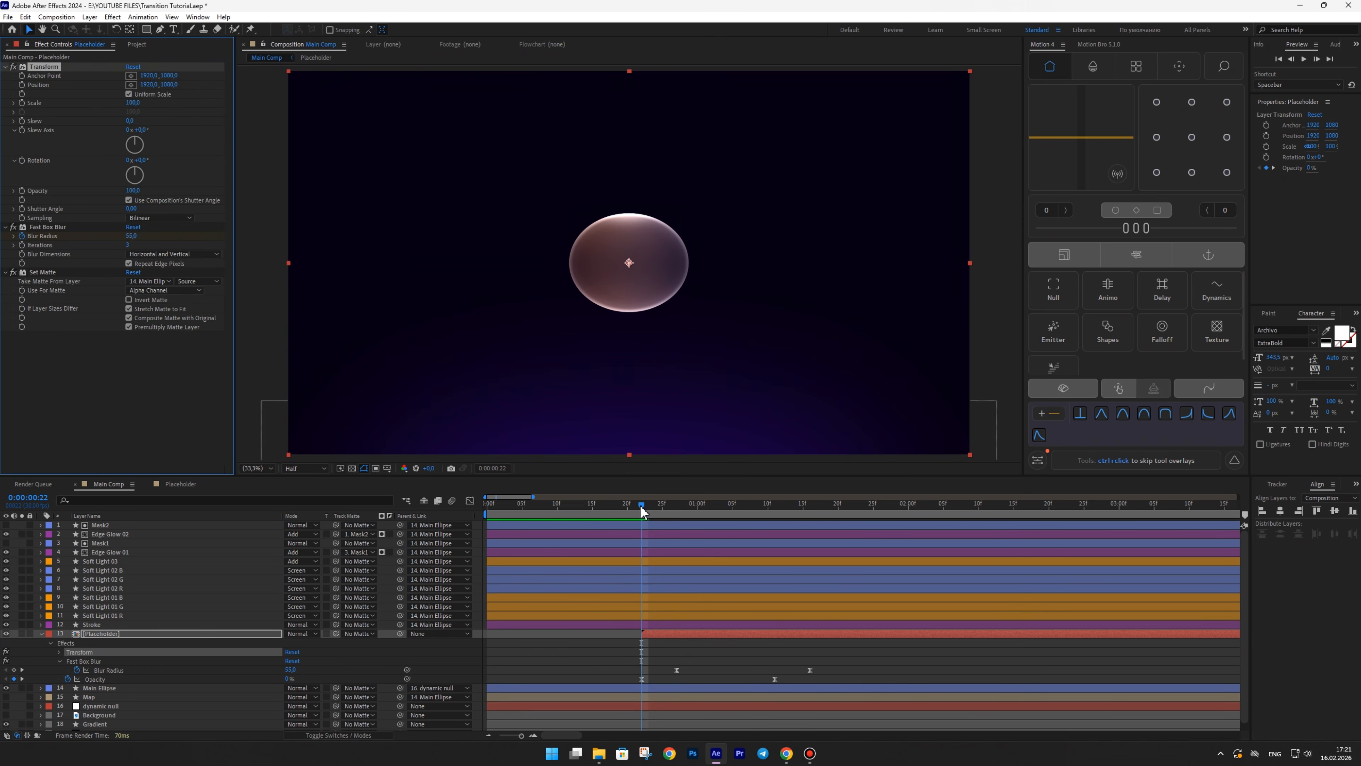
- Animate the Placeholder's Transform Scale from 180 at 0:00:00:27 to 100 at 0:00:02:12, with Easy Ease on both keyframes
{"action": "left_click_drag", "start_coordinate": [640, 505], "coordinate": [676, 498]}
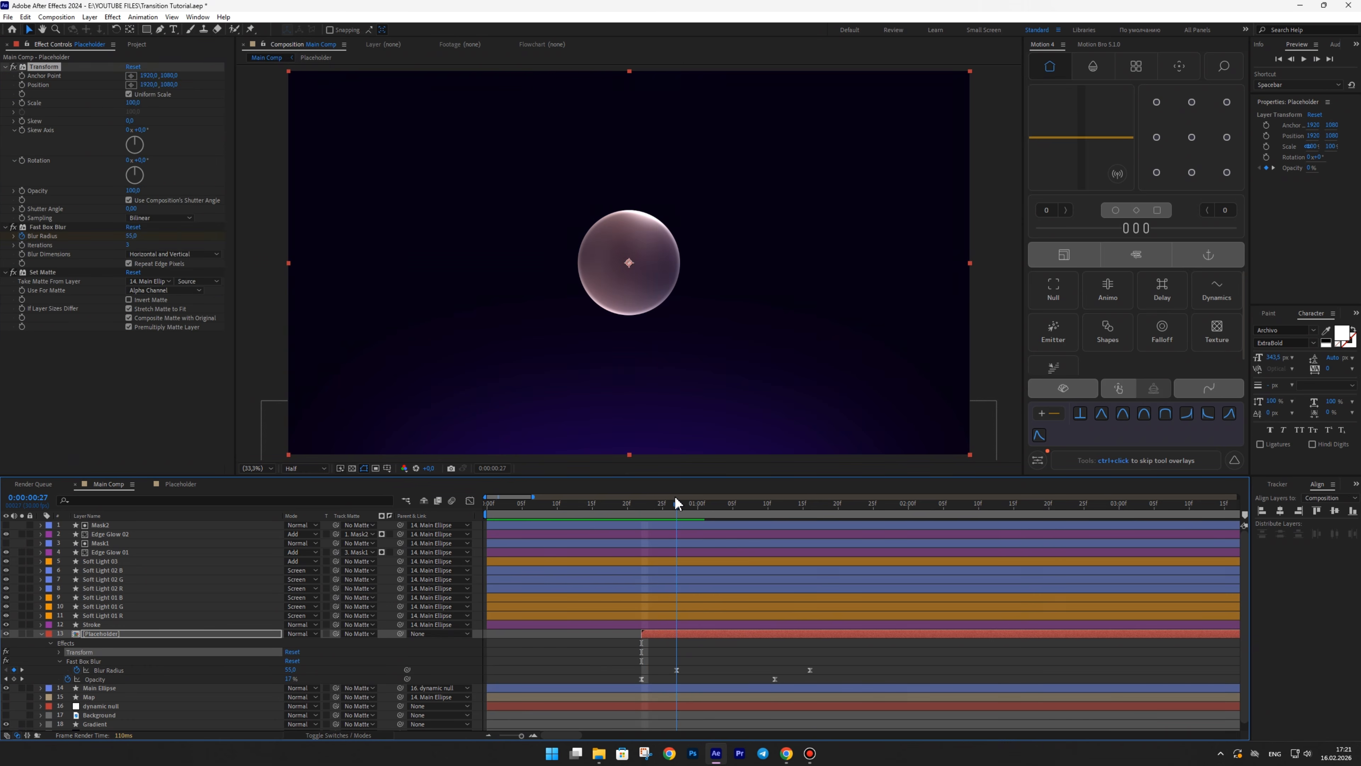
{"action": "left_click", "coordinate": [24, 110]}
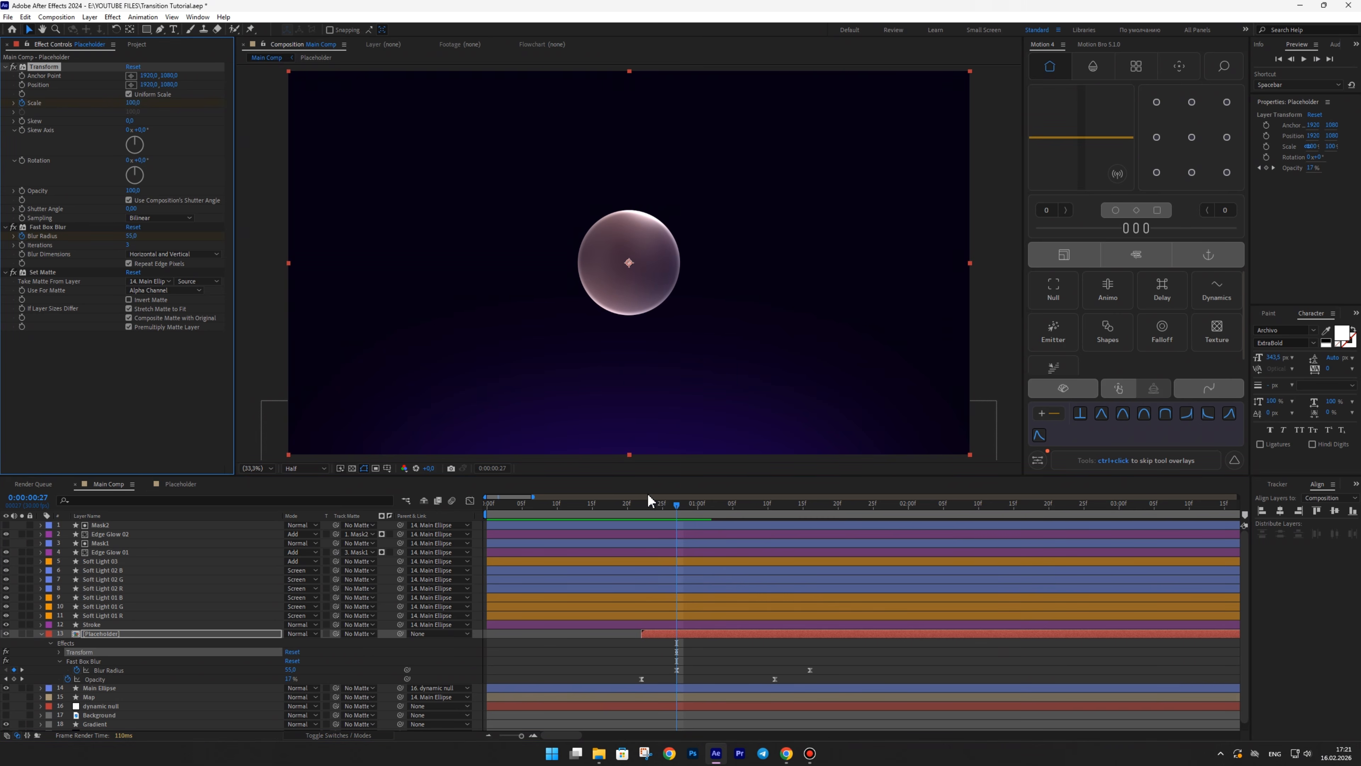
{"action": "left_click_drag", "start_coordinate": [676, 503], "coordinate": [881, 485]}
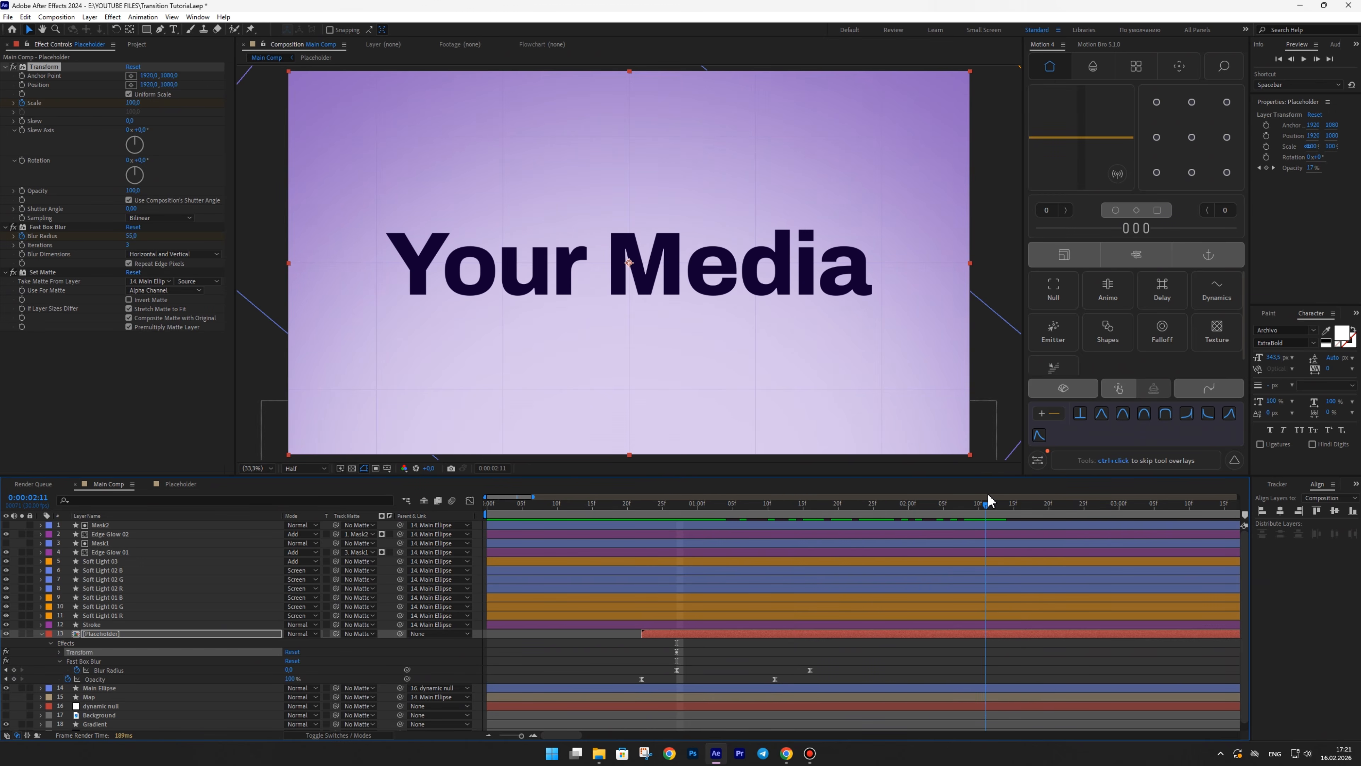
{"action": "left_click_drag", "start_coordinate": [988, 494], "coordinate": [992, 494]}
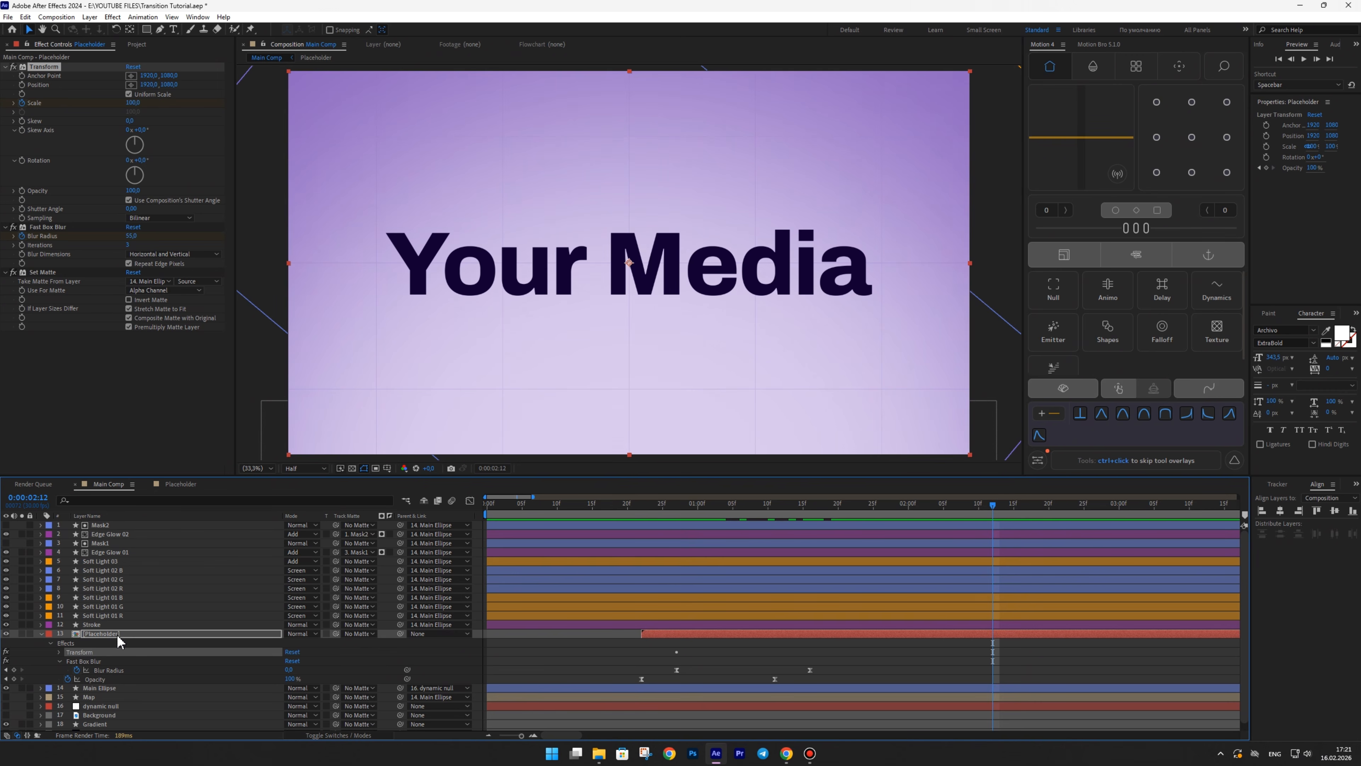
{"action": "left_click", "coordinate": [59, 652]}
{"action": "left_click", "coordinate": [13, 644]}
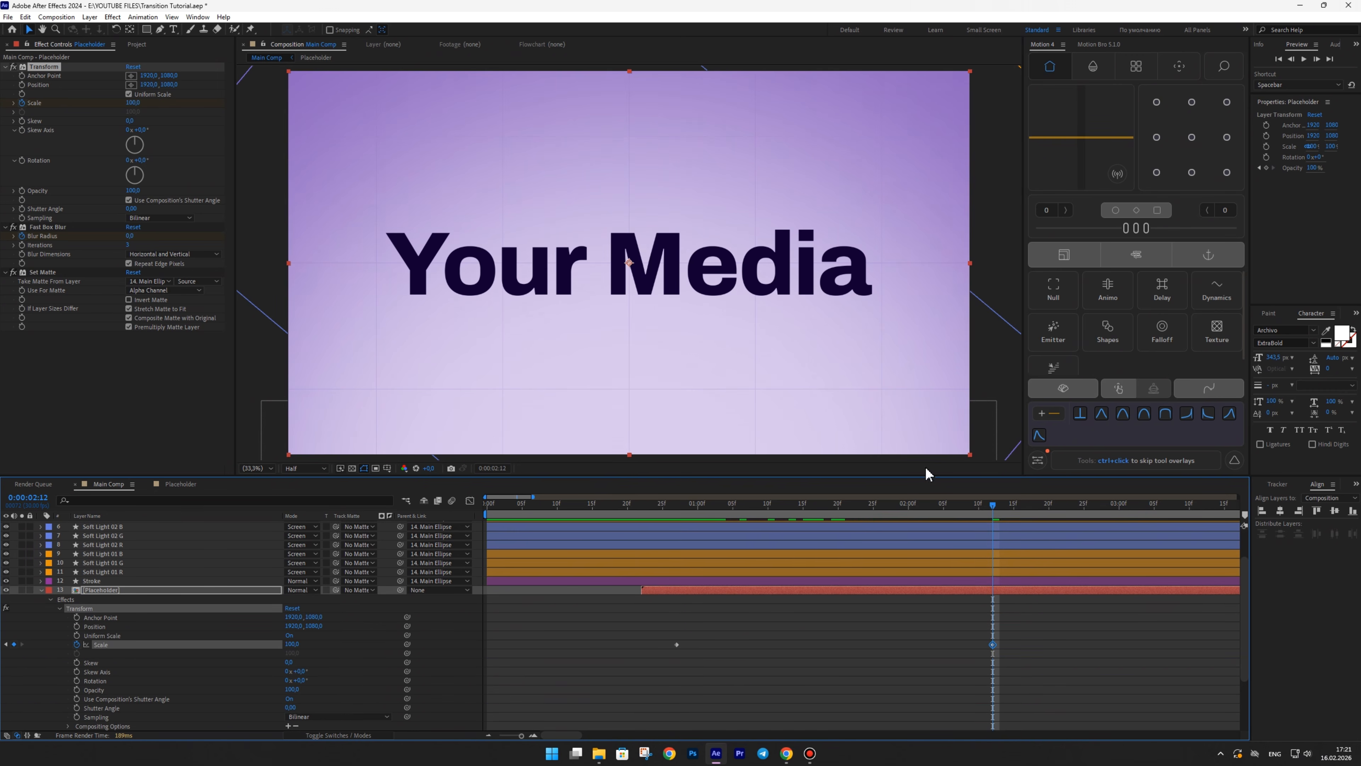
{"action": "left_click_drag", "start_coordinate": [914, 510], "coordinate": [675, 510]}
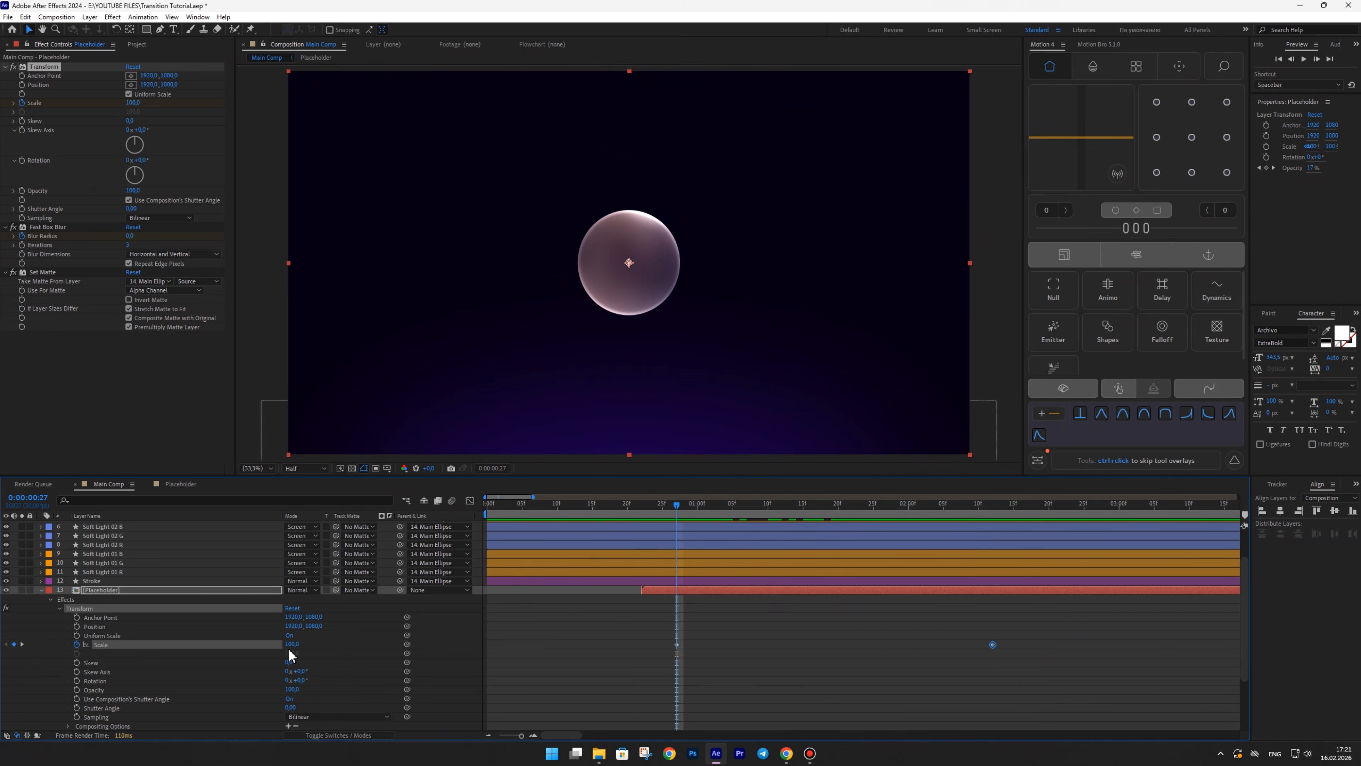
{"action": "left_click", "coordinate": [290, 644]}
{"action": "type", "text": "180"}
{"action": "key", "text": "Return"}
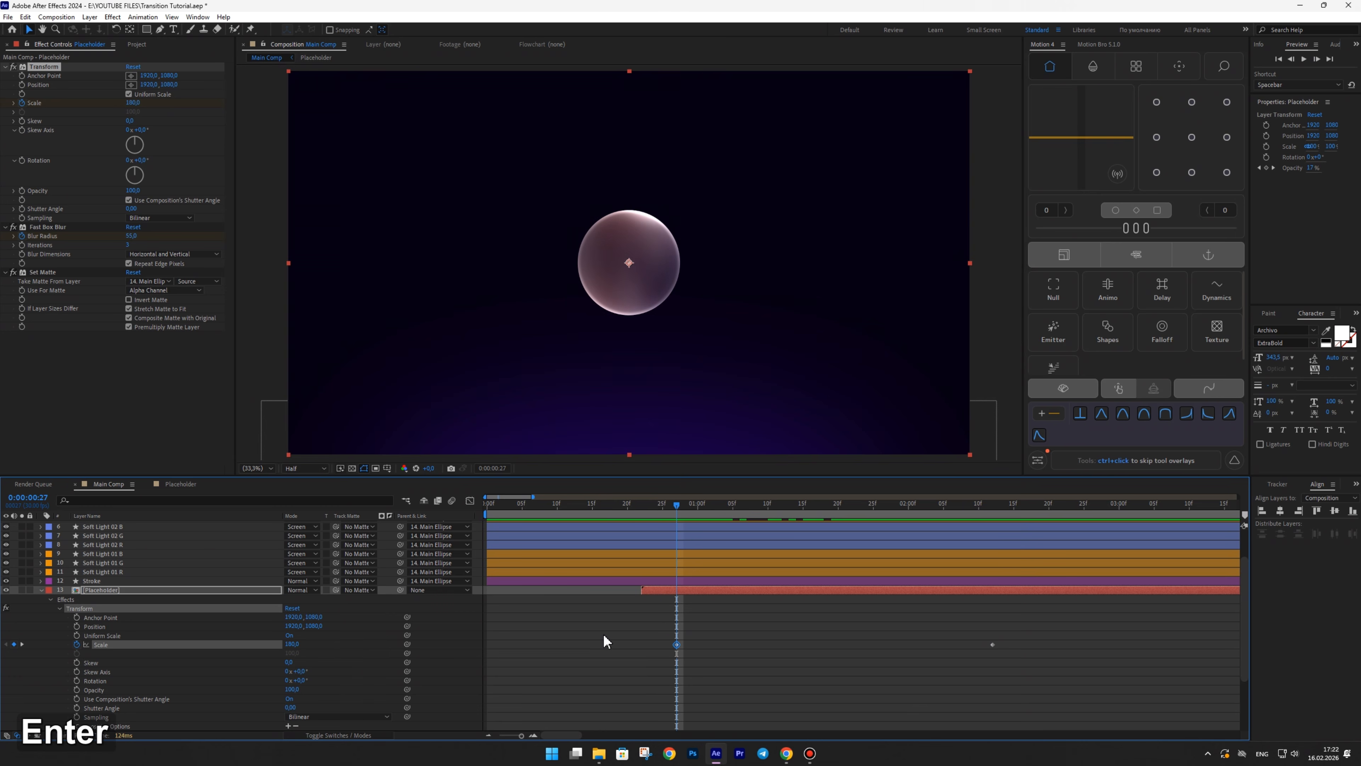
{"action": "left_click_drag", "start_coordinate": [1044, 641], "coordinate": [673, 657]}
{"action": "key", "text": "F9"}
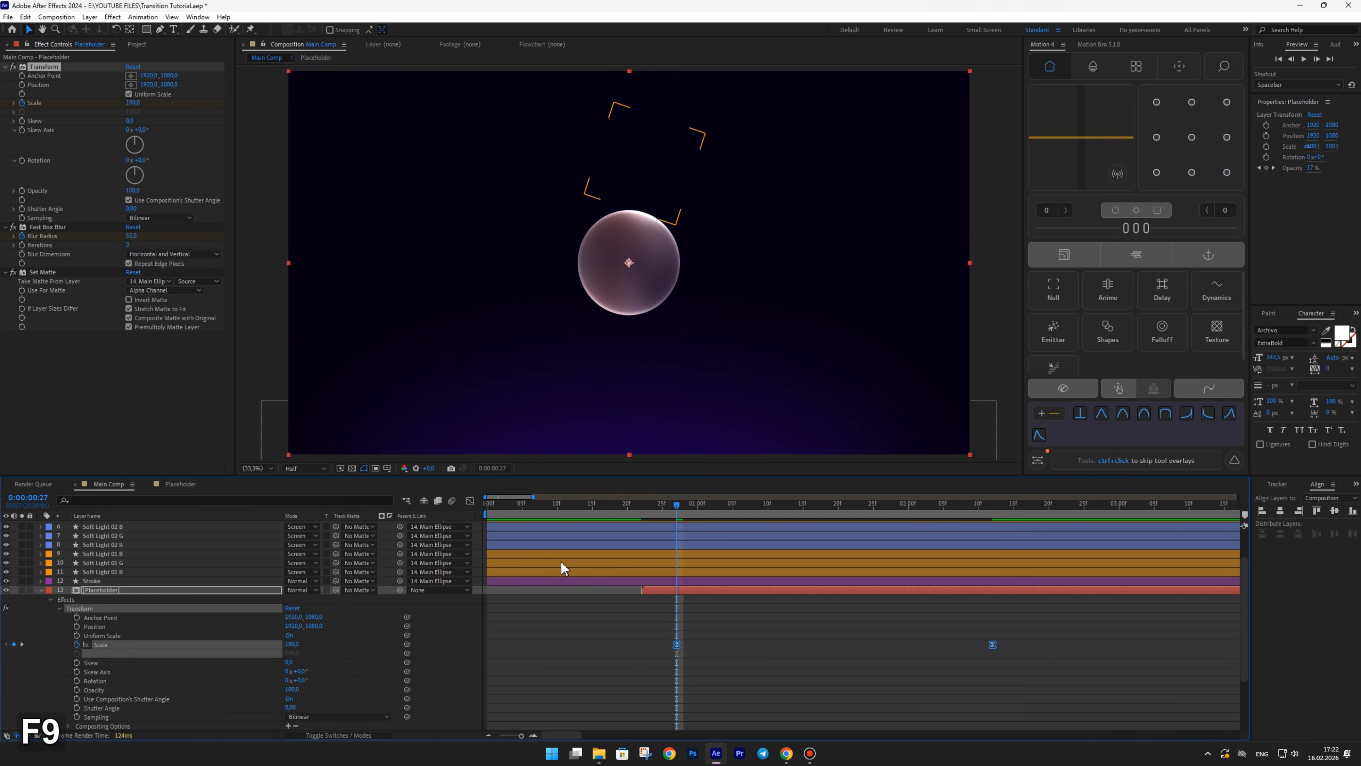
- Reshape the Scale speed curve in the graph editor so its peak sits closer to the start keyframe, and preview the transition
{"action": "left_click", "coordinate": [469, 501]}
{"action": "scroll", "coordinate": [930, 605], "scroll_direction": "down", "scroll_amount": 5}
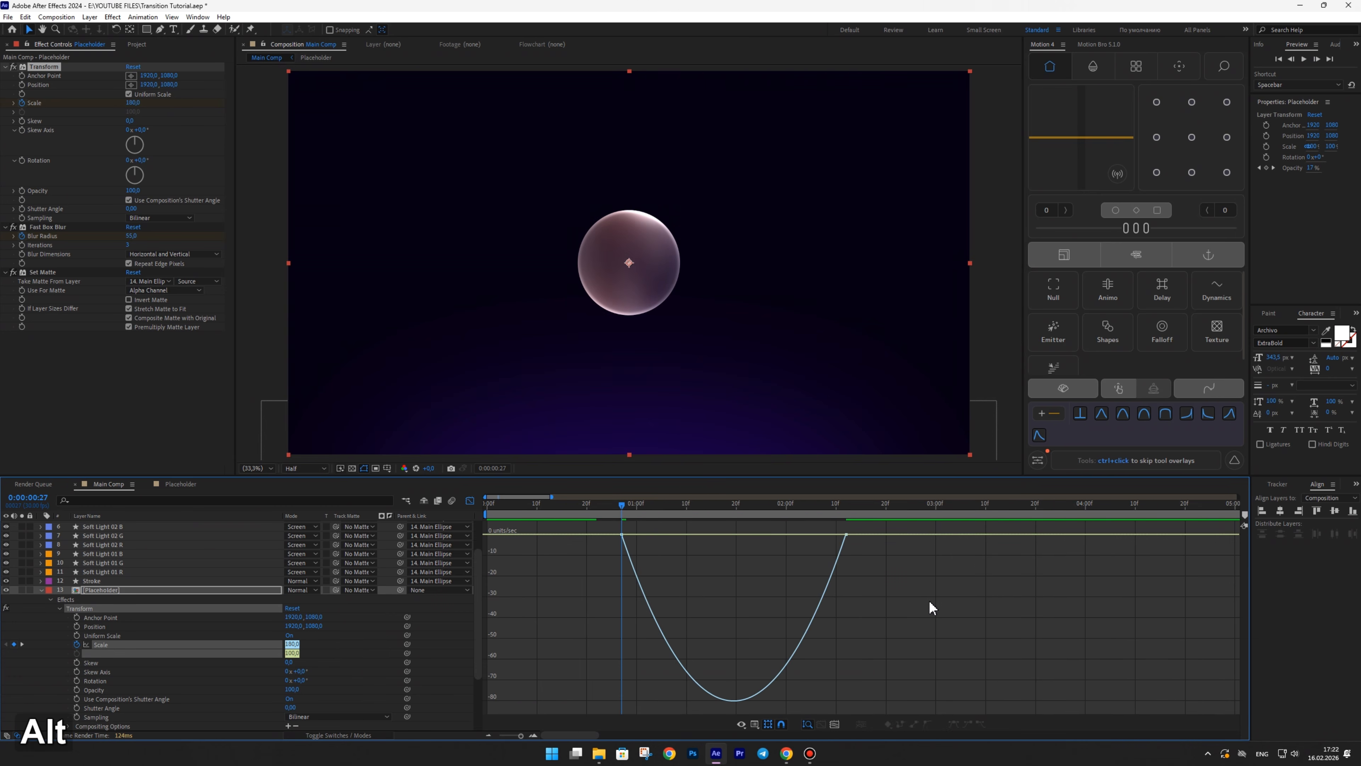
{"action": "left_click_drag", "start_coordinate": [788, 560], "coordinate": [577, 532]}
{"action": "left_click_drag", "start_coordinate": [709, 538], "coordinate": [609, 534]}
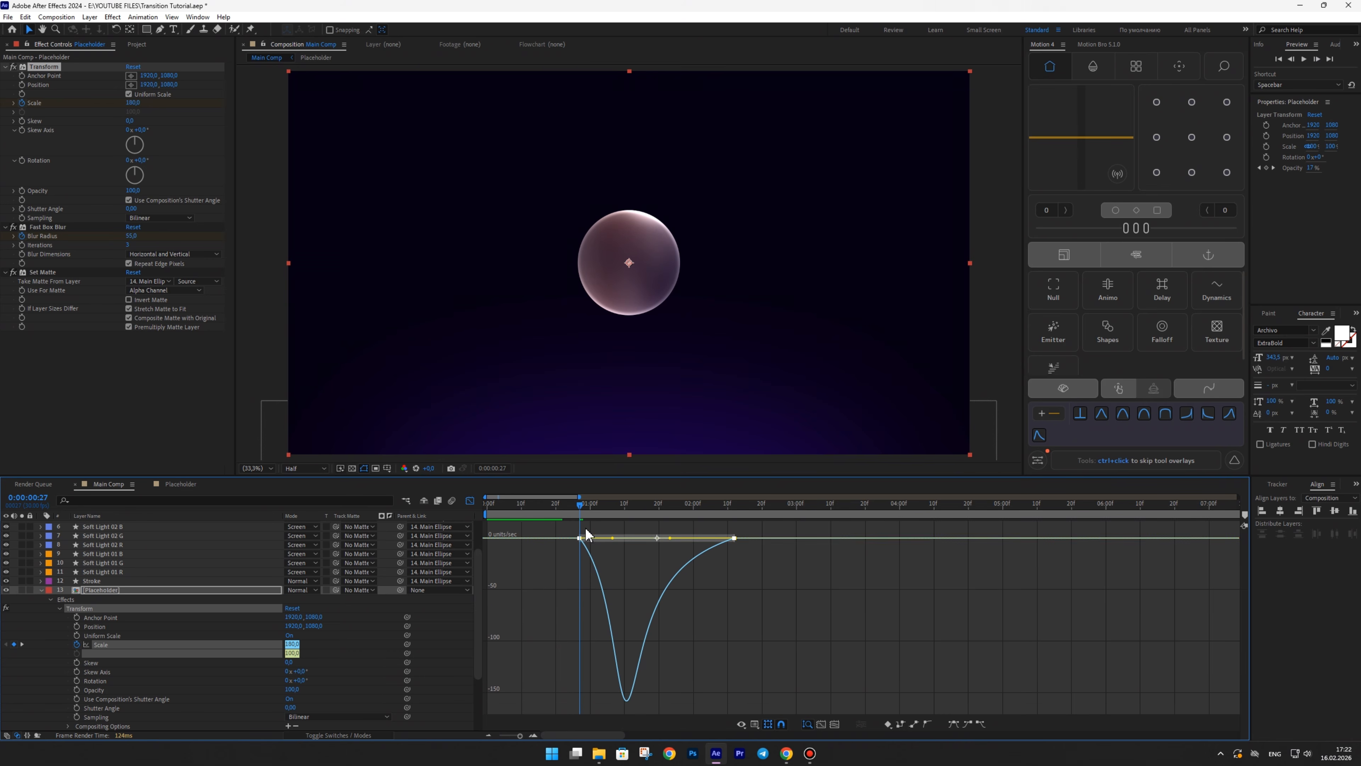
{"action": "left_click", "coordinate": [469, 500]}
{"action": "left_click", "coordinate": [620, 600]}
{"action": "left_click", "coordinate": [559, 506]}
{"action": "key", "text": "space"}
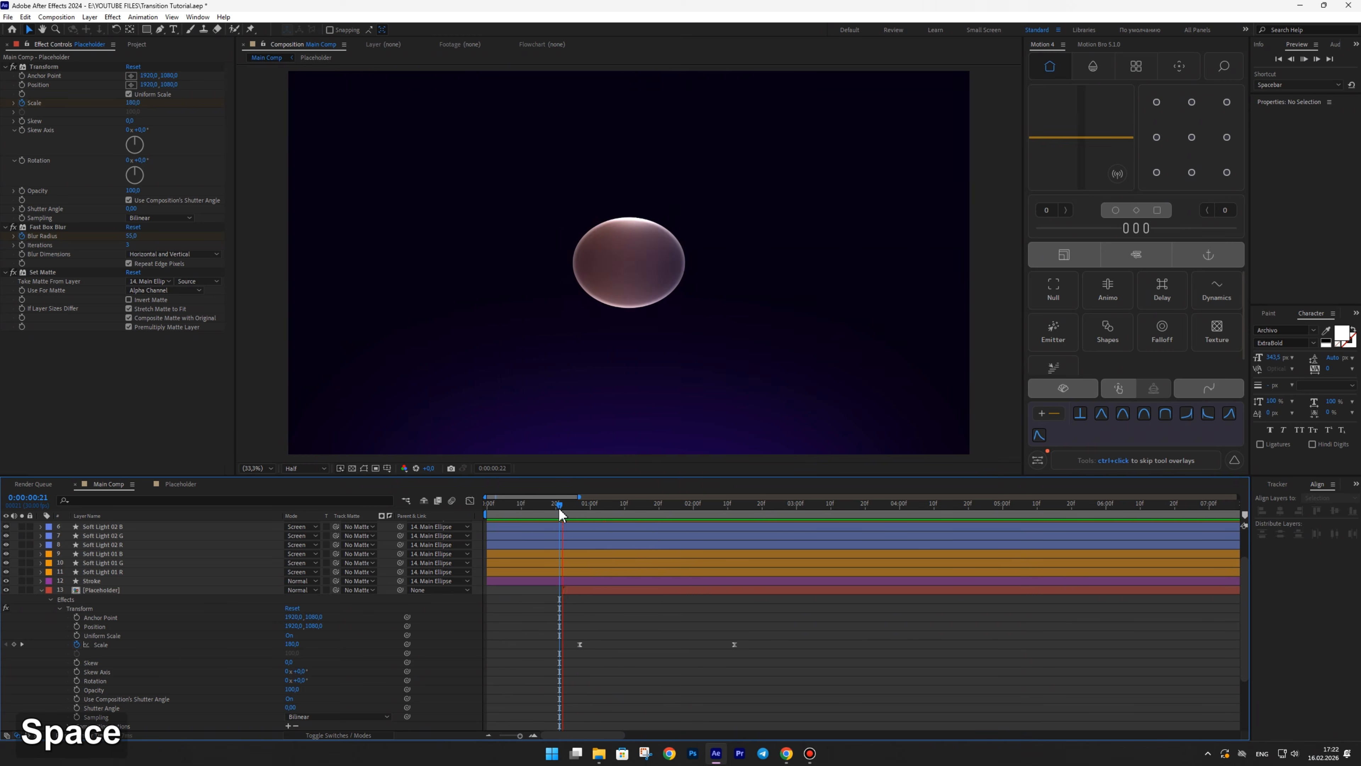
{"action": "left_click", "coordinate": [496, 506]}
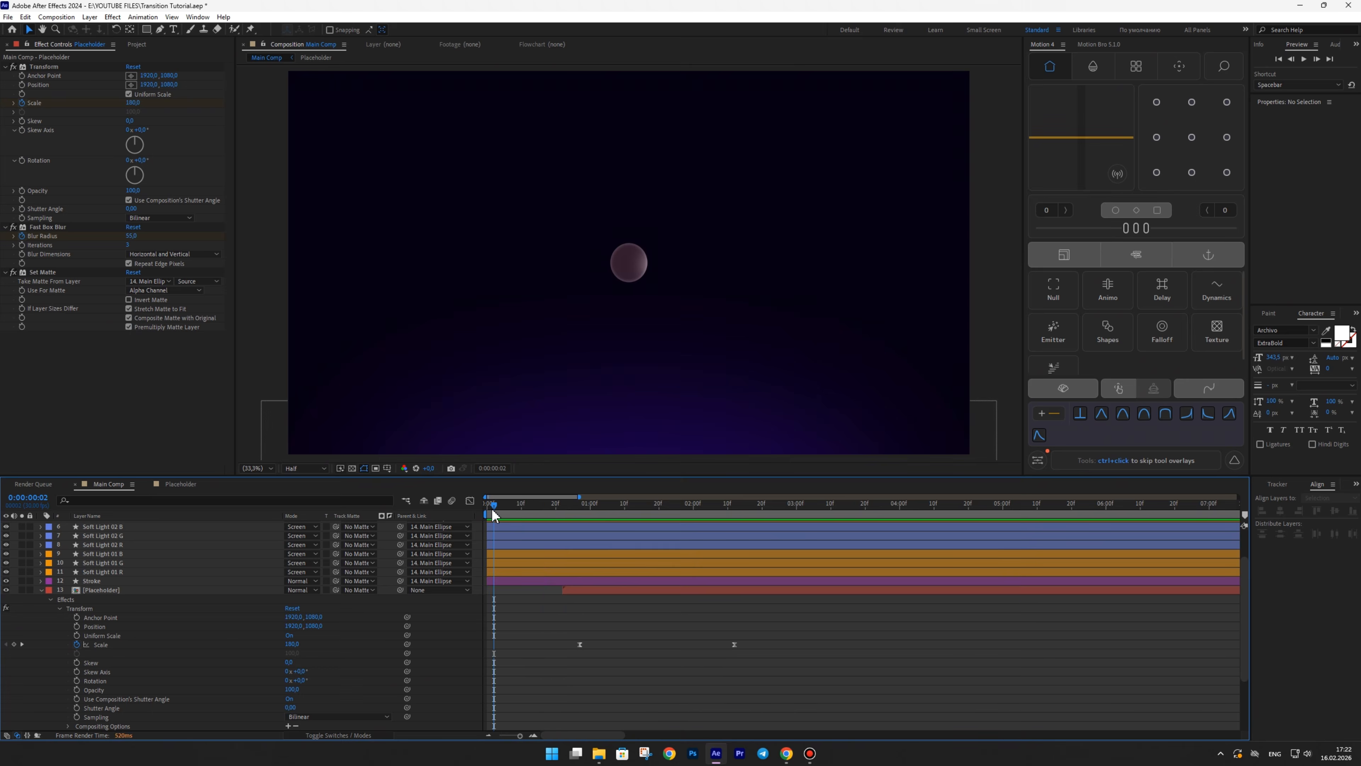
{"action": "key", "text": "space"}
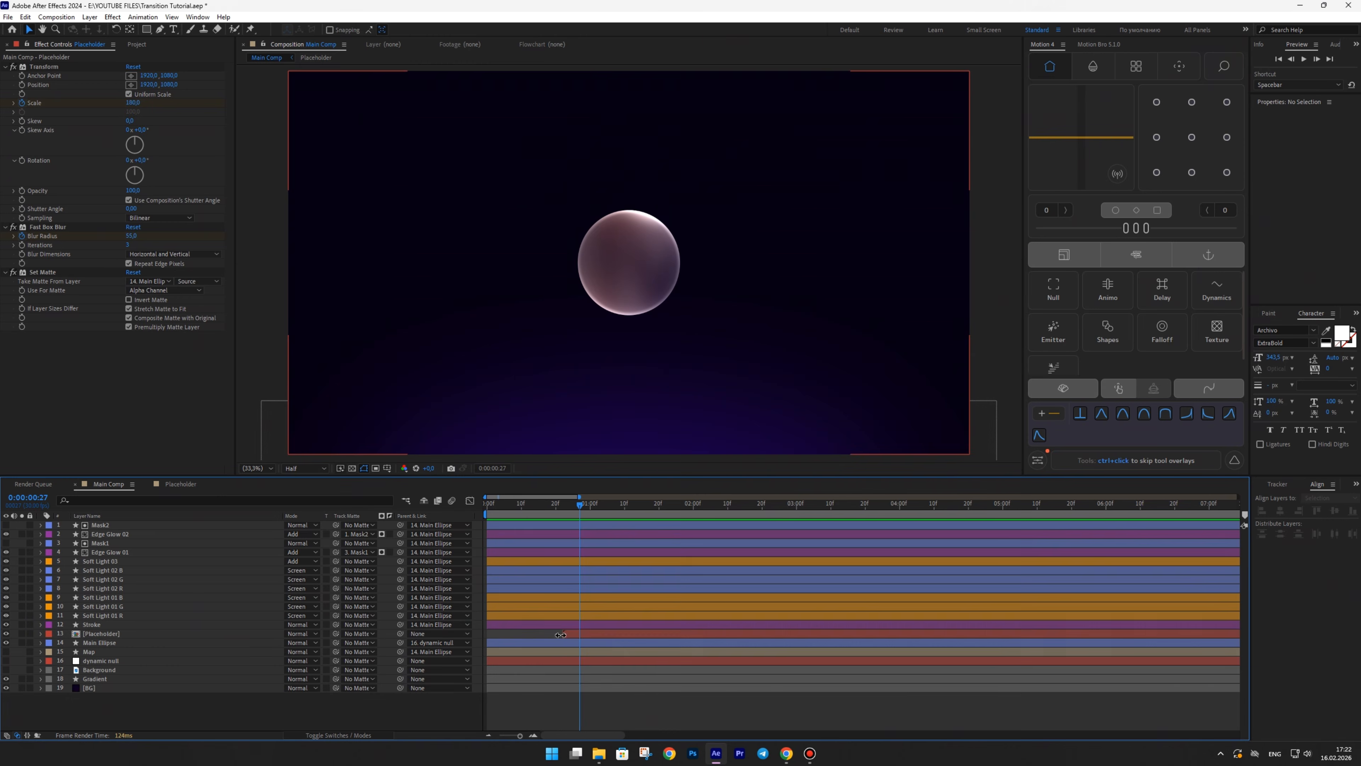
- Add CC Lens to the Placeholder layer and place it between Transform and Fast Box Blur in the effect order
{"action": "left_click", "coordinate": [607, 633]}
{"action": "key", "text": "ctrl+space"}
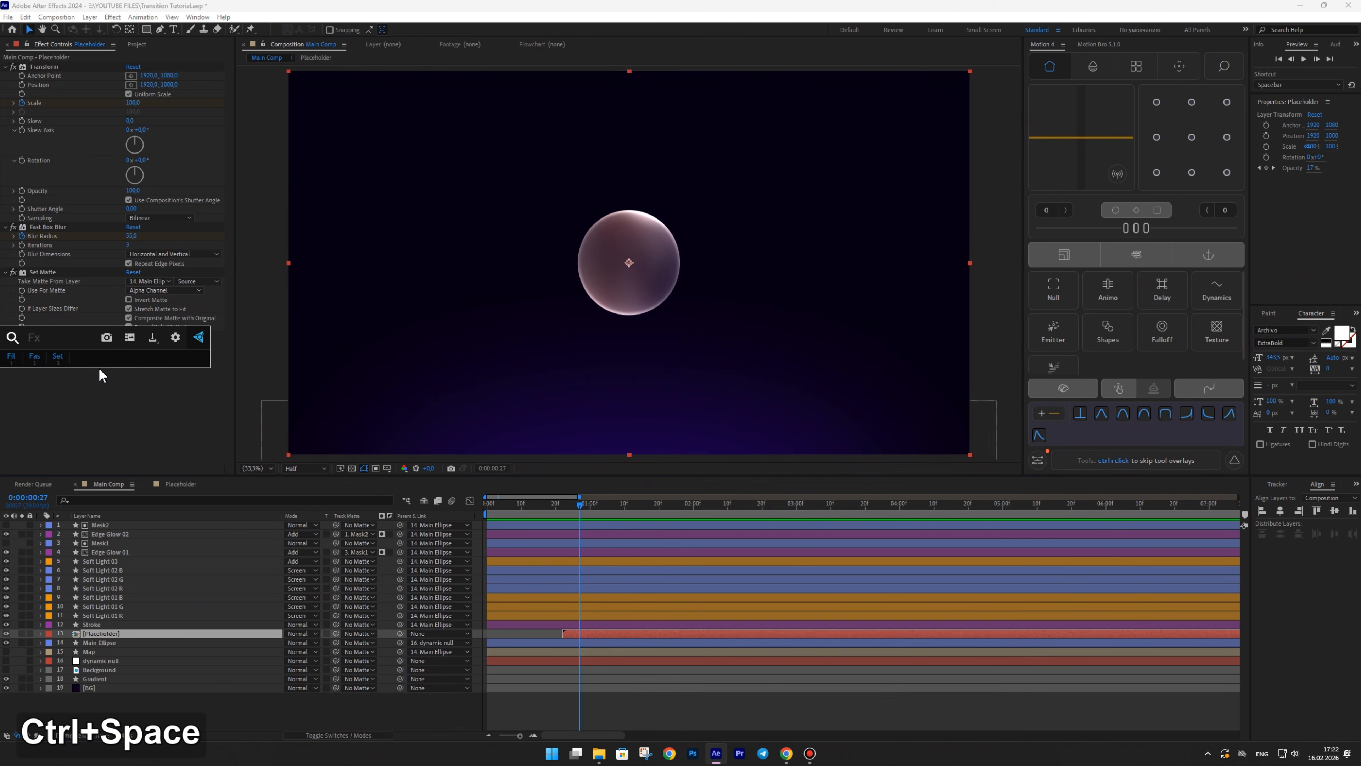
{"action": "type", "text": "CC lens"}
{"action": "key", "text": "Return"}
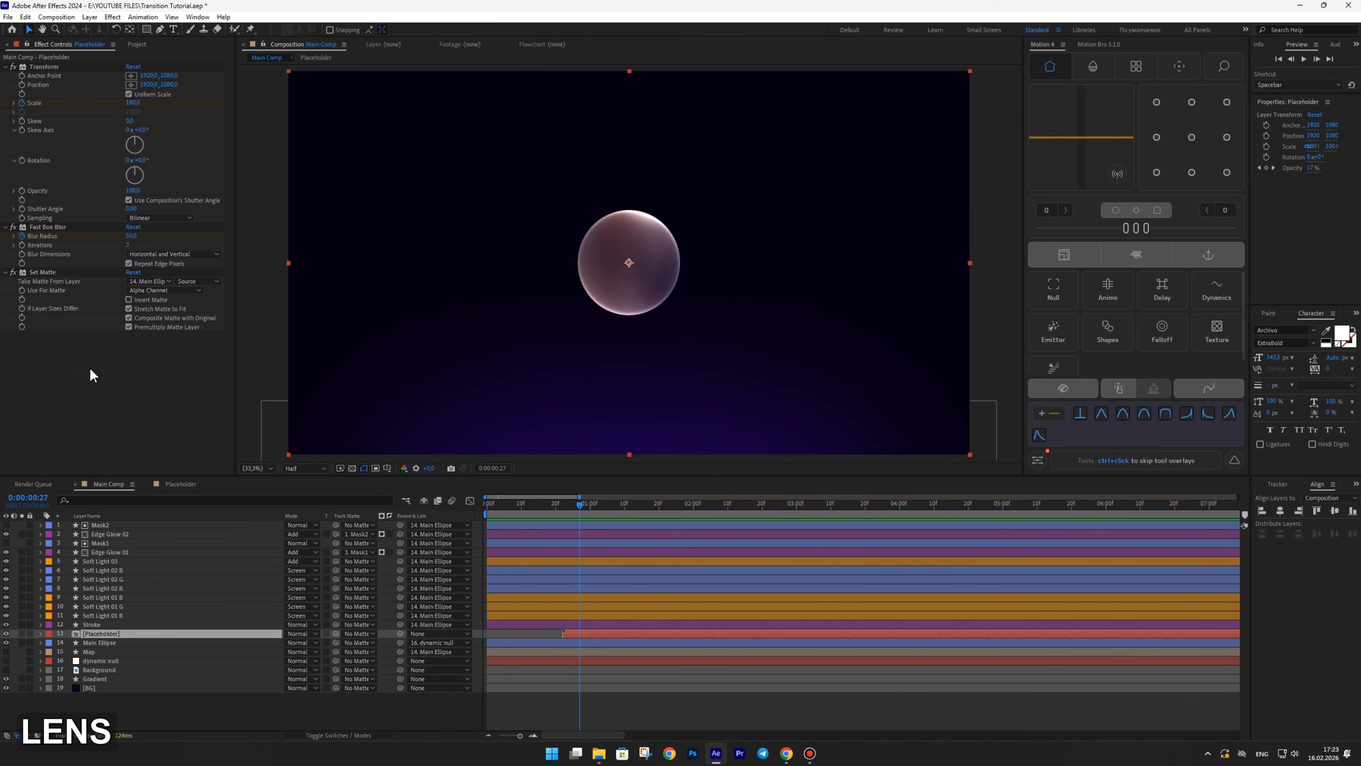
{"action": "left_click_drag", "start_coordinate": [68, 200], "coordinate": [68, 208]}
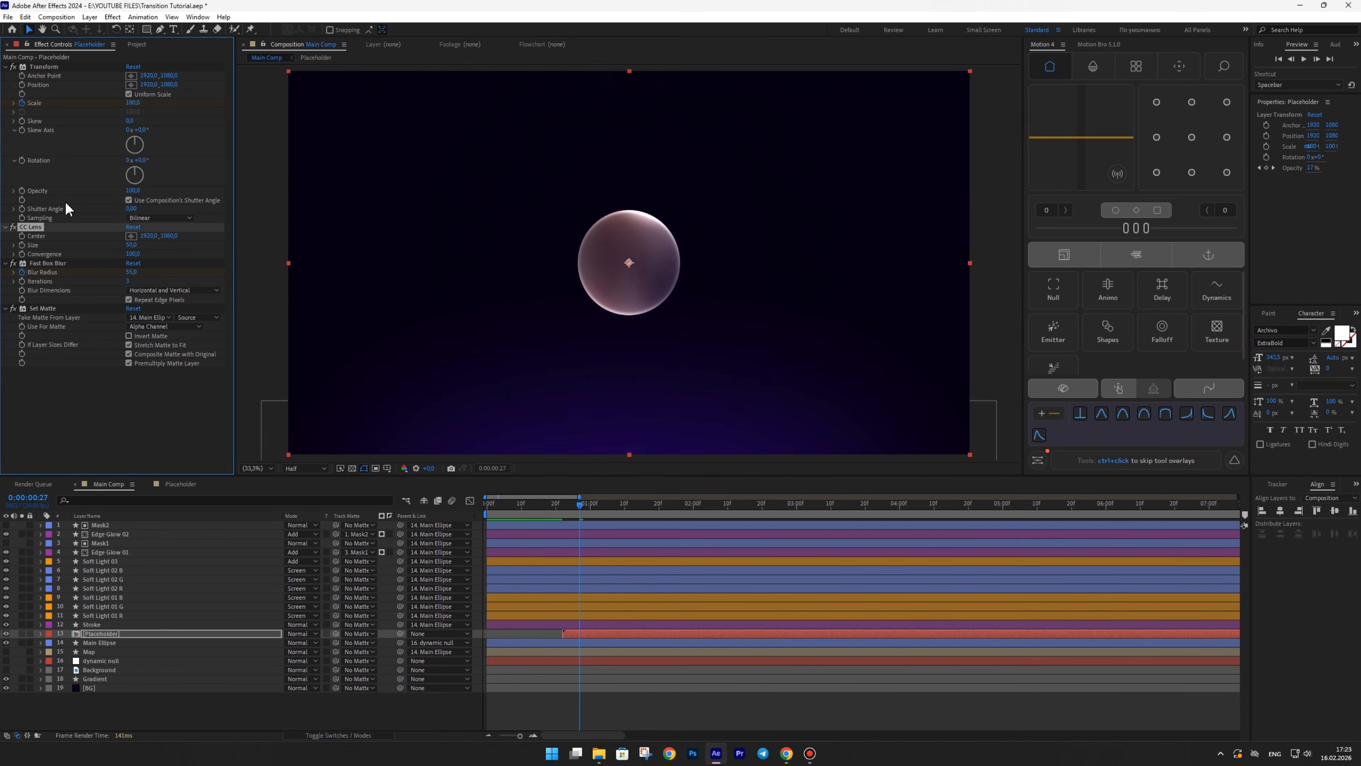
- Animate the CC Lens Size from 16 at 0:00:00:27 to 500 at 0:00:01:29, with Easy Ease on both keyframes
{"action": "left_click_drag", "start_coordinate": [617, 510], "coordinate": [672, 504]}
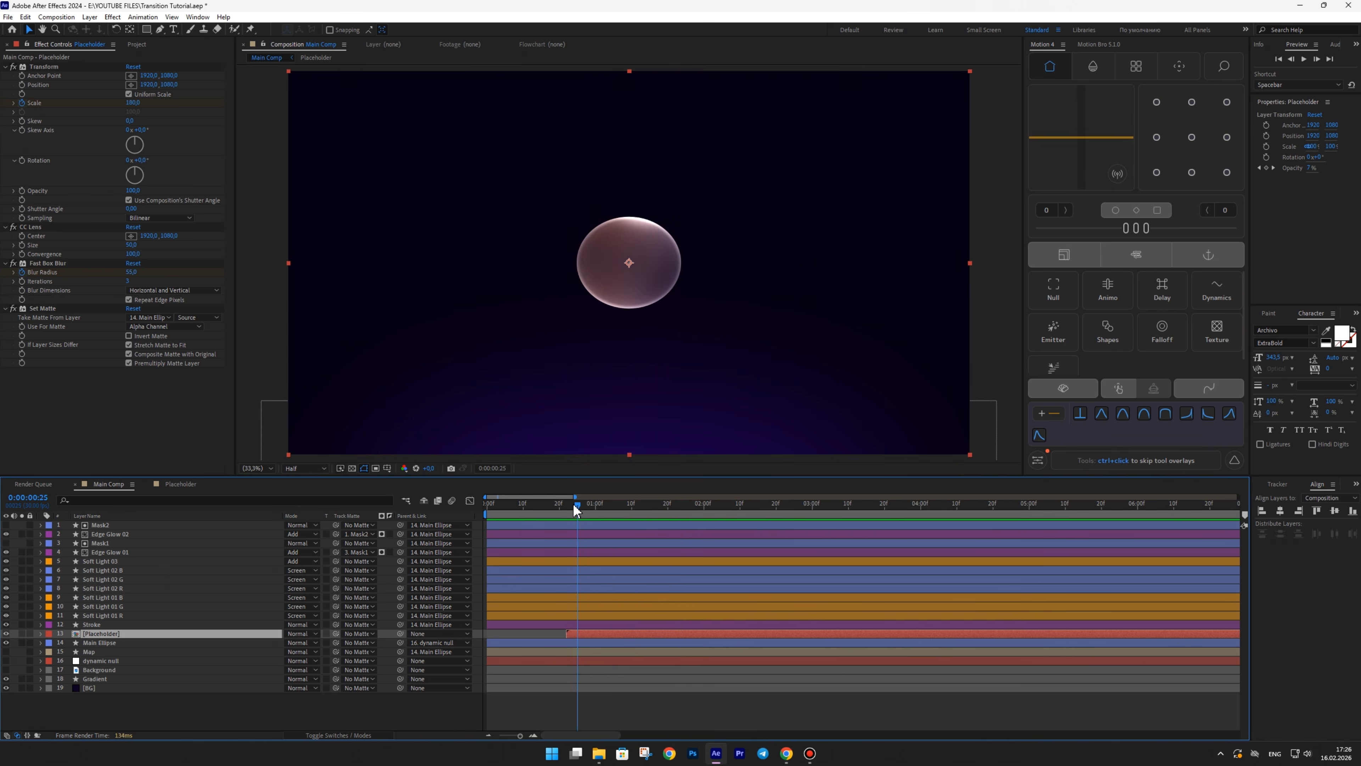
{"action": "left_click_drag", "start_coordinate": [575, 509], "coordinate": [585, 510]}
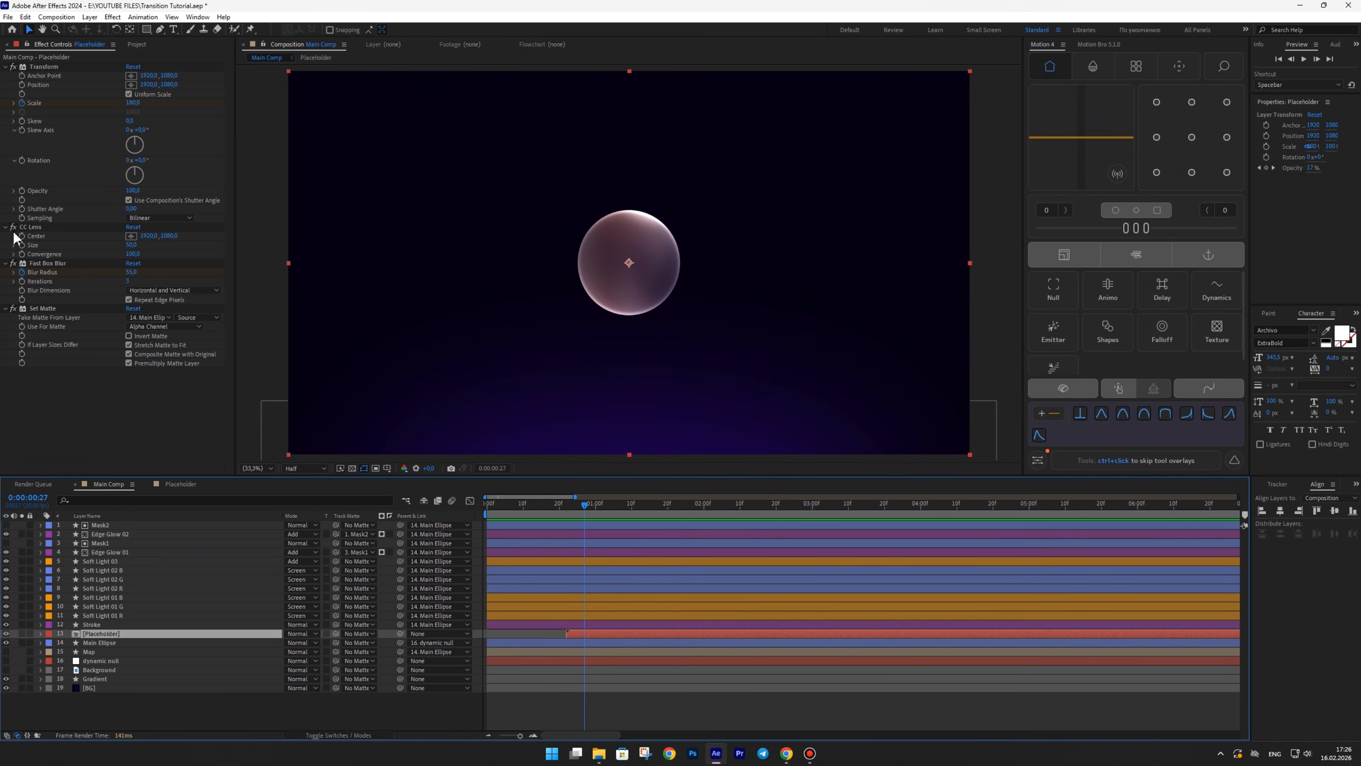
{"action": "left_click", "coordinate": [21, 245]}
{"action": "type", "text": "16"}
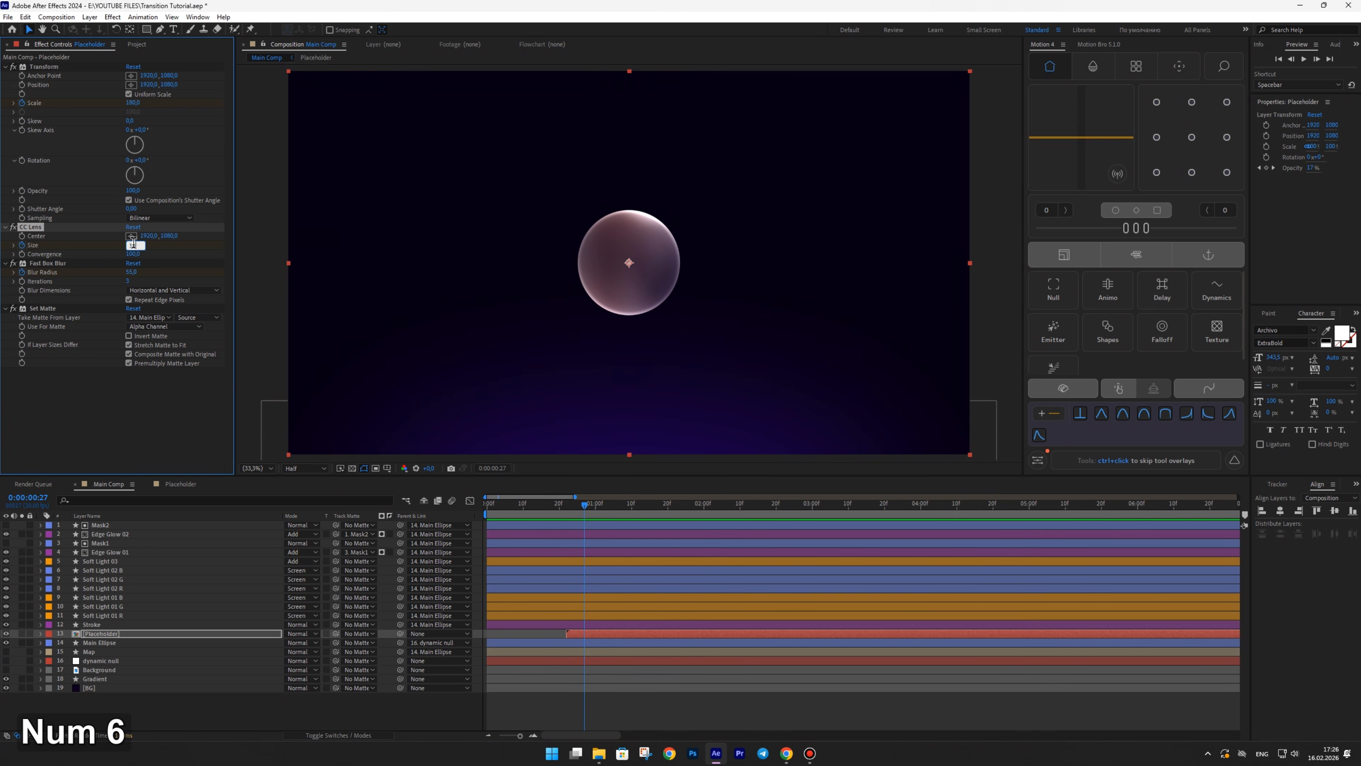
{"action": "key", "text": "Return"}
{"action": "key", "text": "u"}
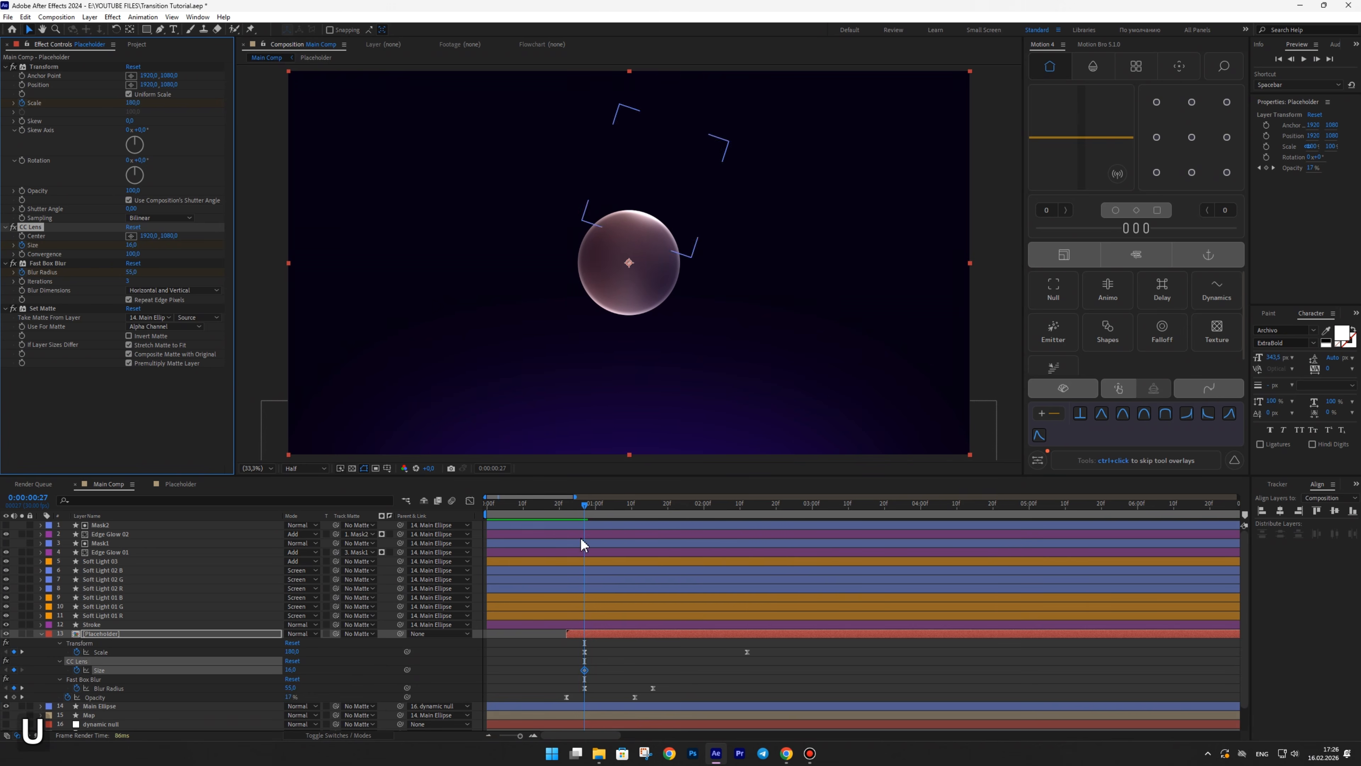
{"action": "left_click_drag", "start_coordinate": [588, 508], "coordinate": [700, 520]}
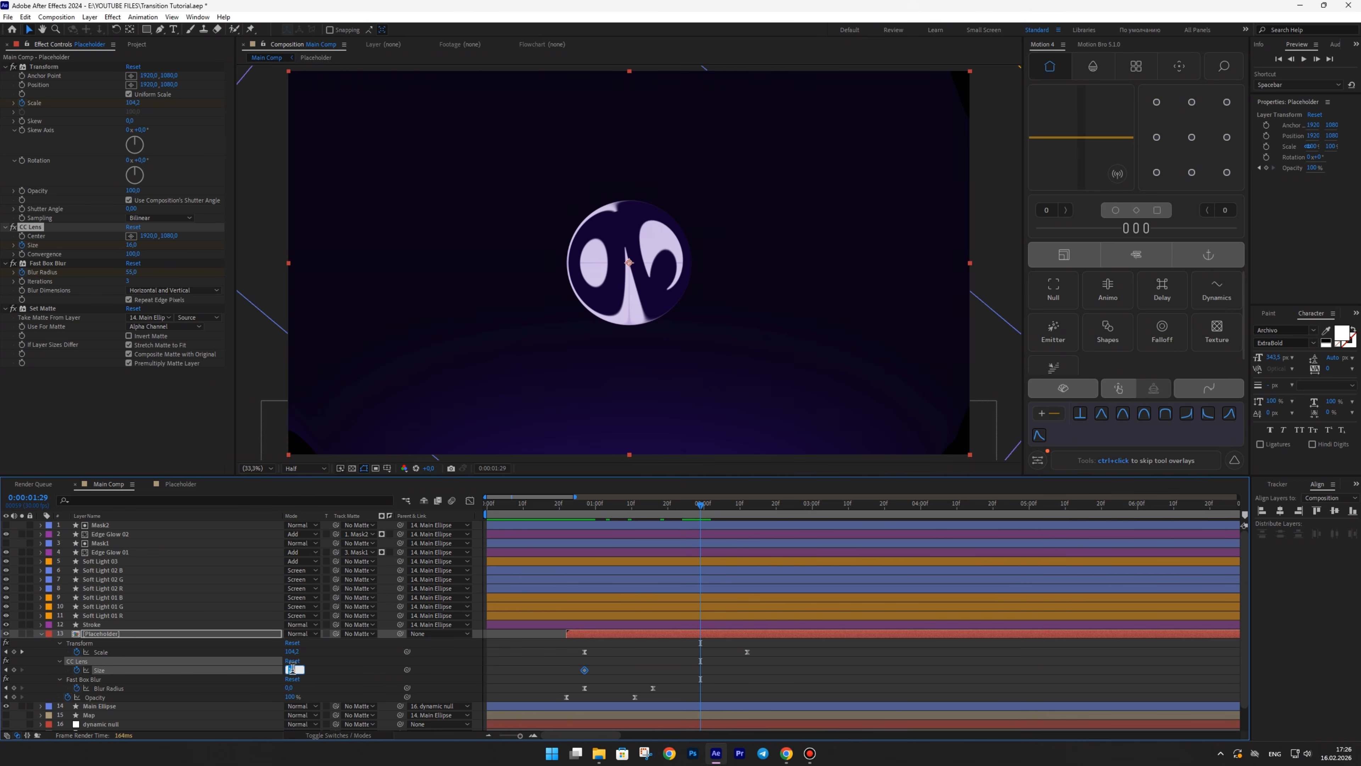
{"action": "type", "text": "500"}
{"action": "key", "text": "Return"}
{"action": "left_click_drag", "start_coordinate": [700, 507], "coordinate": [585, 509]}
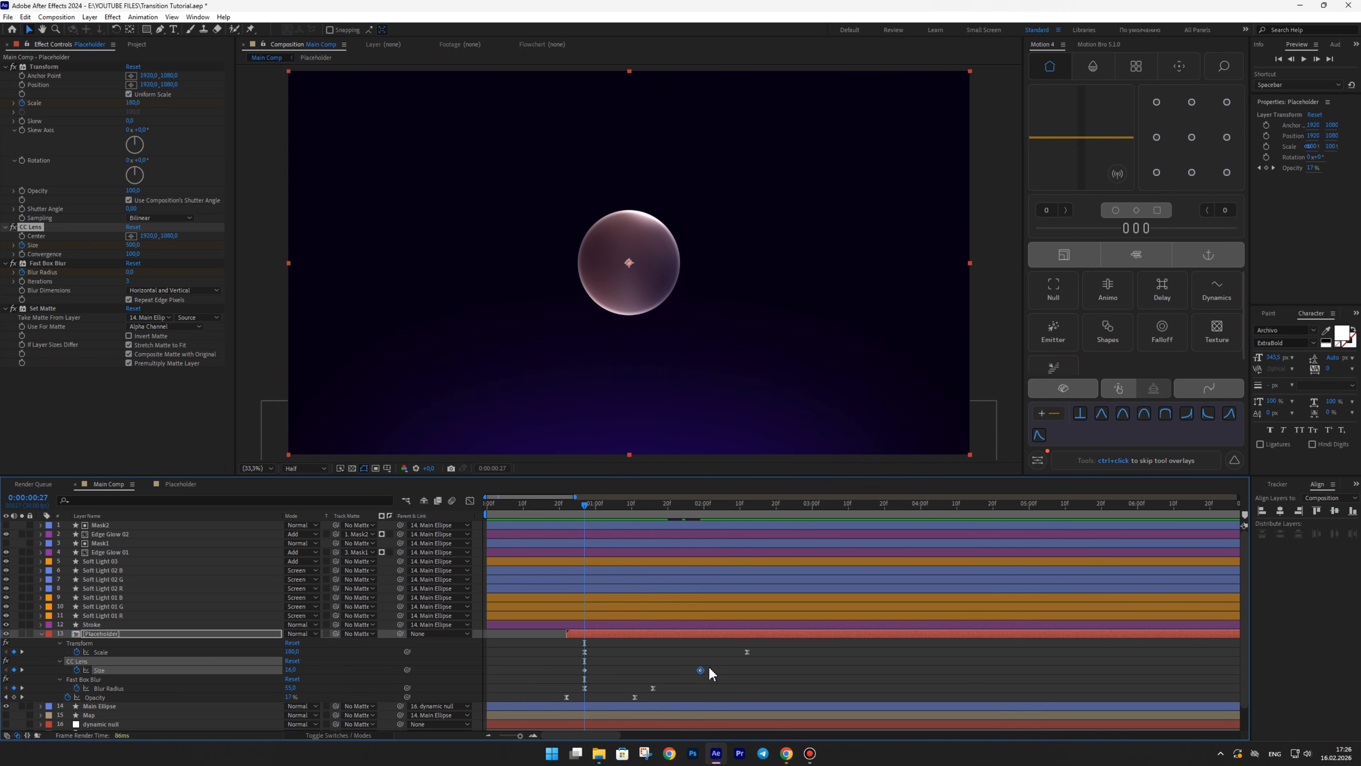
{"action": "left_click_drag", "start_coordinate": [709, 674], "coordinate": [557, 670]}
{"action": "key", "text": "F9"}
- In the value graph, lengthen the CC Lens Size curve's start handle and lower its end handle, and preview the transition
{"action": "left_click", "coordinate": [470, 501]}
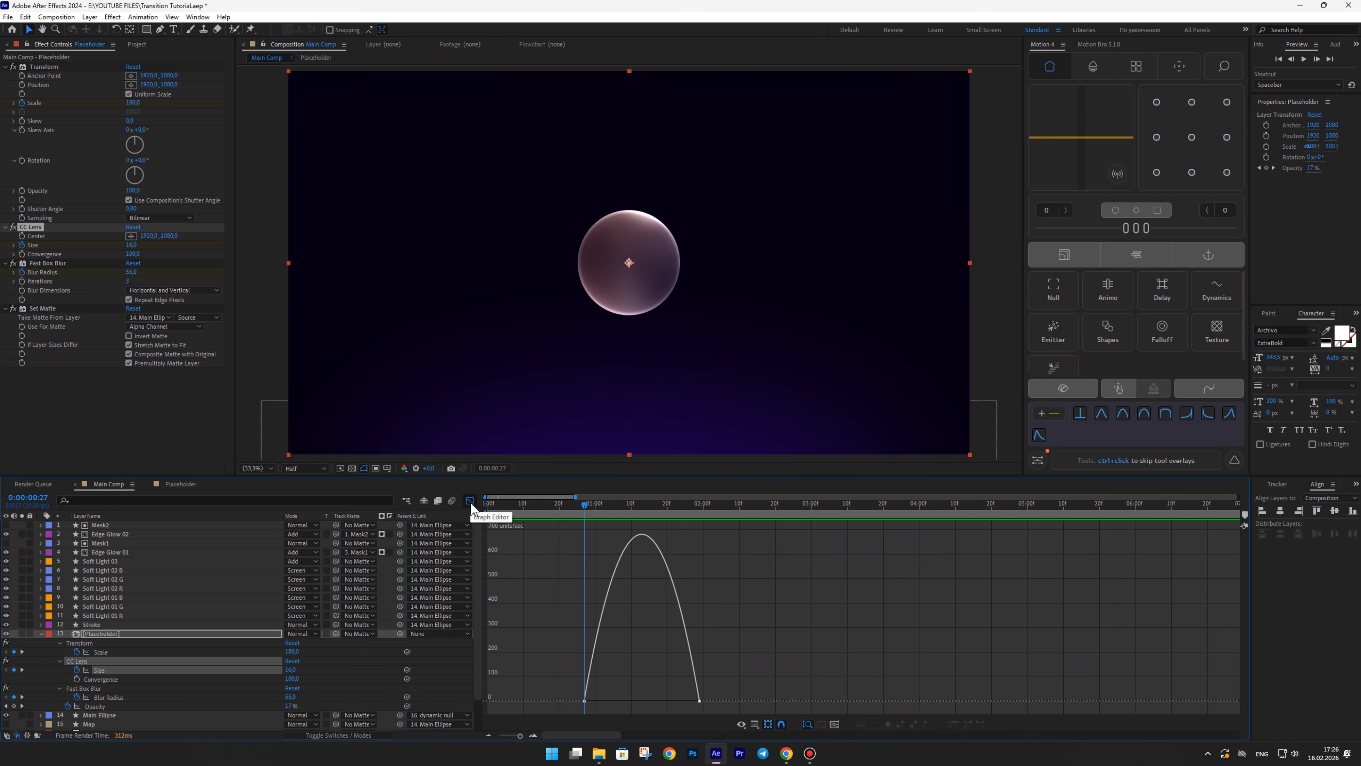
{"action": "left_click", "coordinate": [741, 724]}
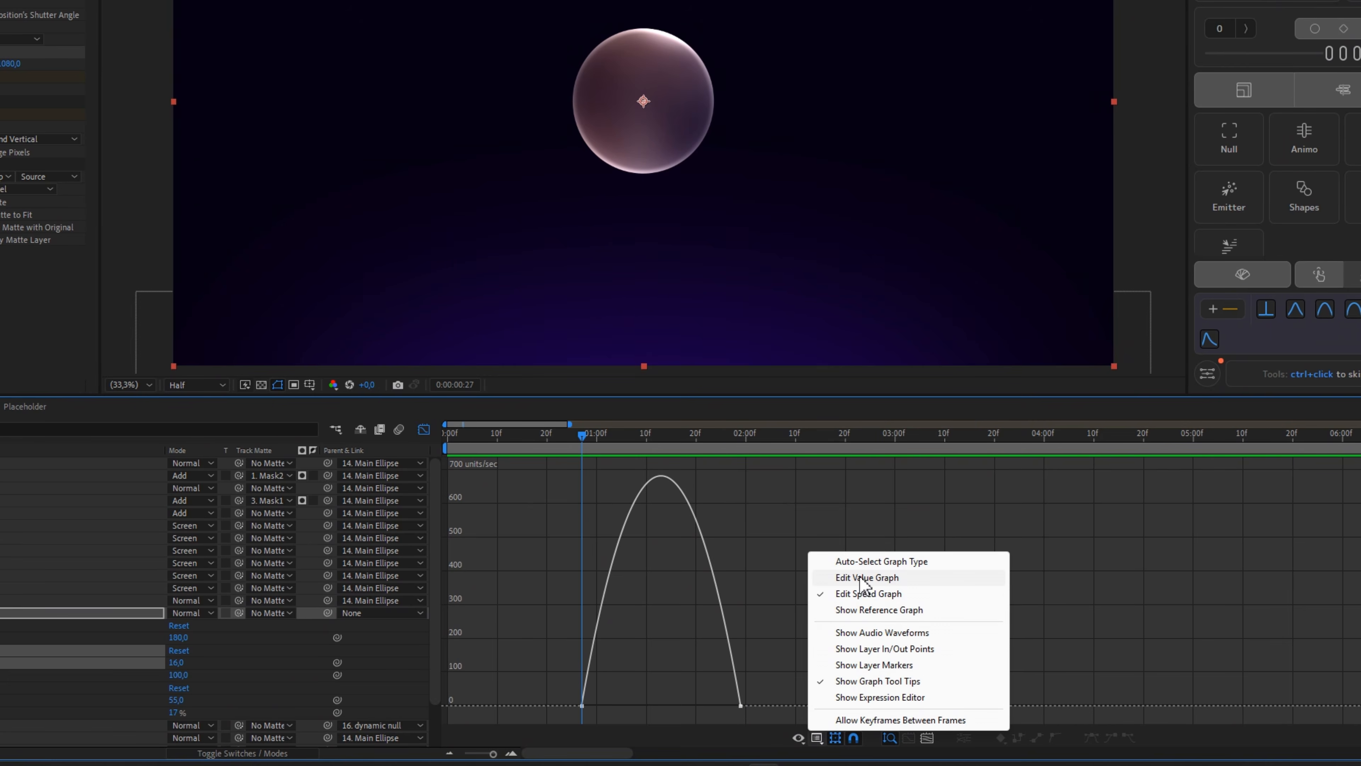
{"action": "left_click", "coordinate": [861, 579]}
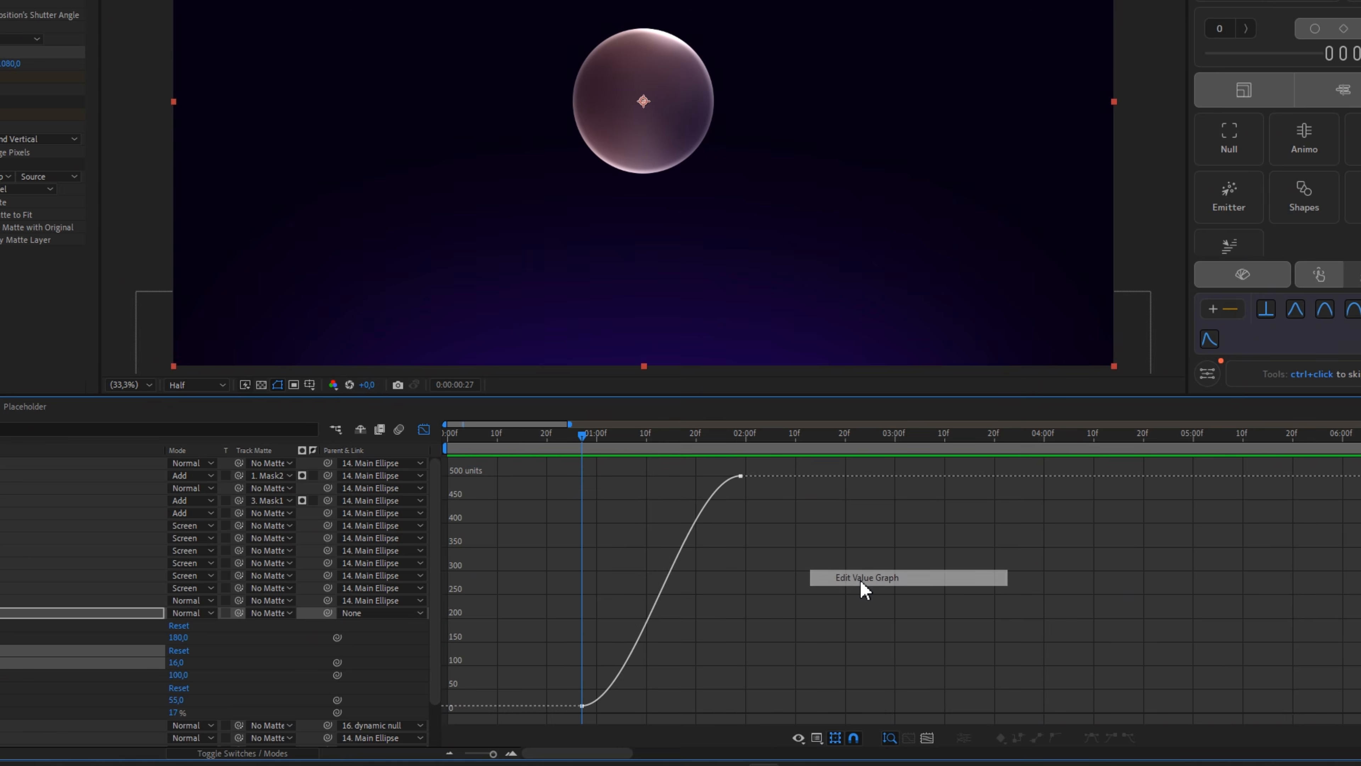
{"action": "scroll", "coordinate": [579, 684], "scroll_direction": "up", "scroll_amount": 1}
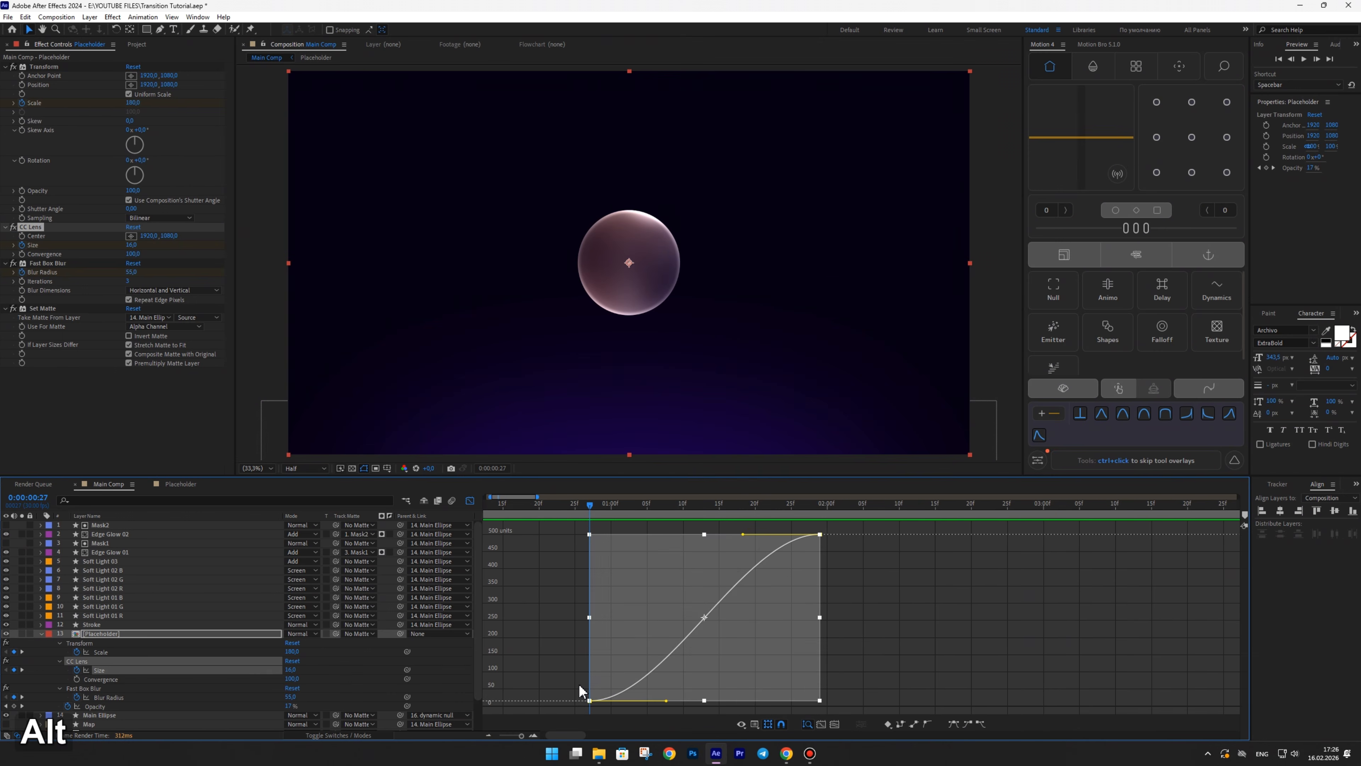
{"action": "scroll", "coordinate": [638, 681], "scroll_direction": "up", "scroll_amount": 1}
{"action": "left_click_drag", "start_coordinate": [730, 659], "coordinate": [677, 658]}
{"action": "scroll", "coordinate": [678, 658], "scroll_direction": "down", "scroll_amount": 1}
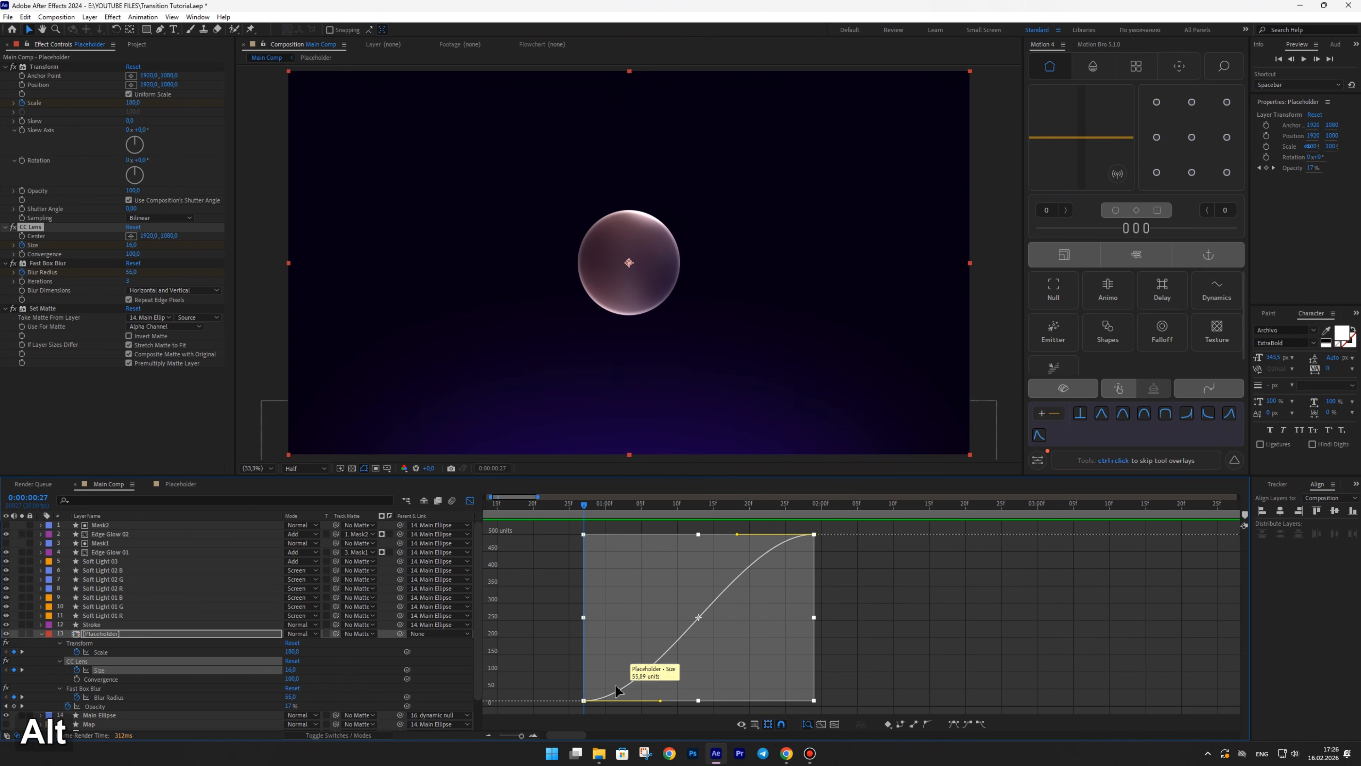
{"action": "left_click_drag", "start_coordinate": [542, 679], "coordinate": [795, 704]}
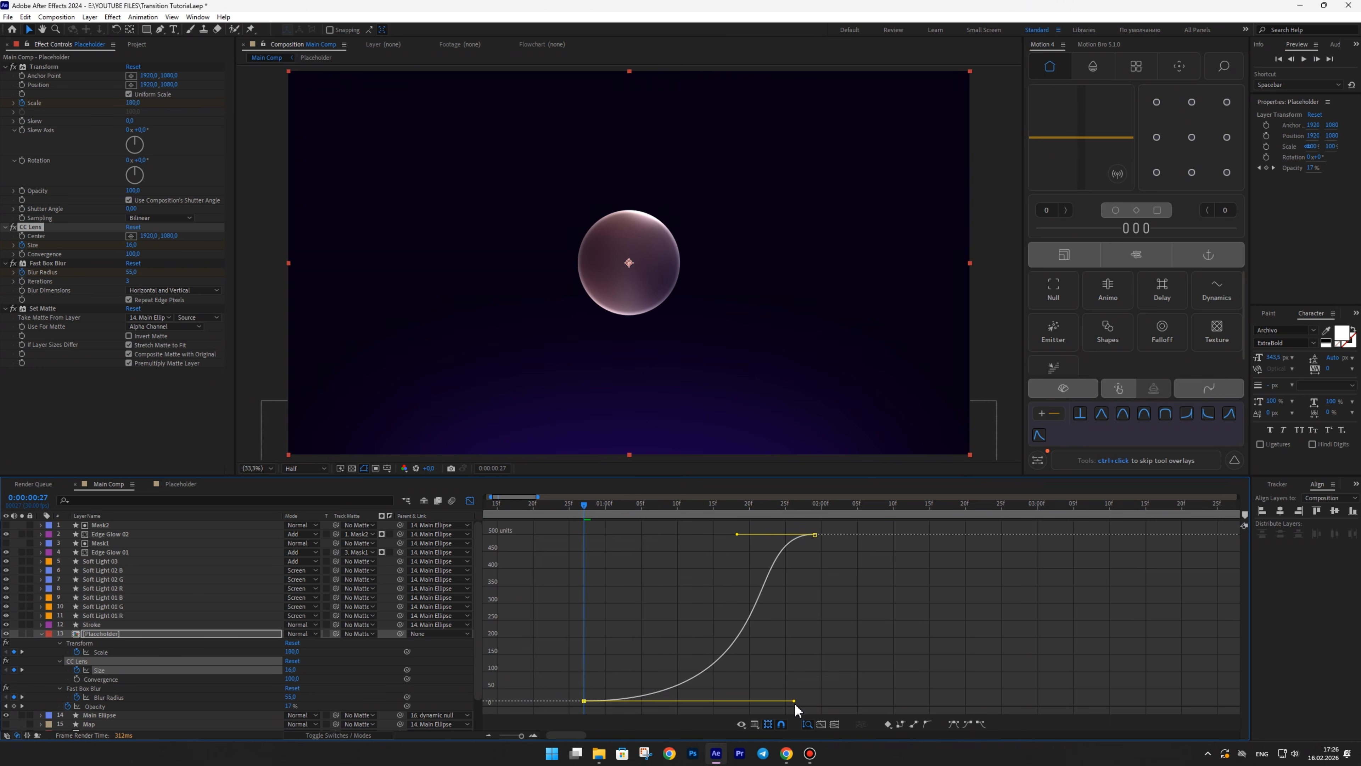
{"action": "left_click_drag", "start_coordinate": [738, 535], "coordinate": [739, 549]}
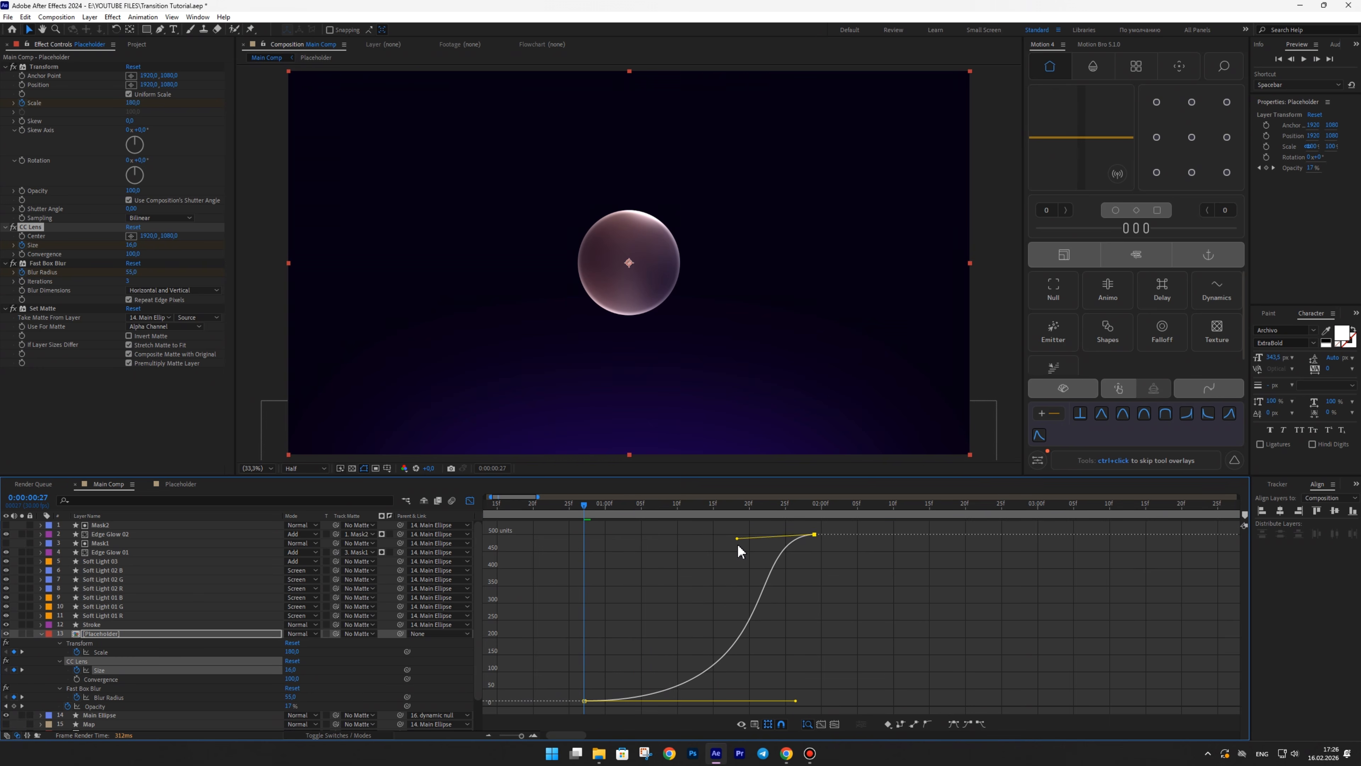
{"action": "left_click_drag", "start_coordinate": [585, 507], "coordinate": [557, 514]}
{"action": "key", "text": "space"}
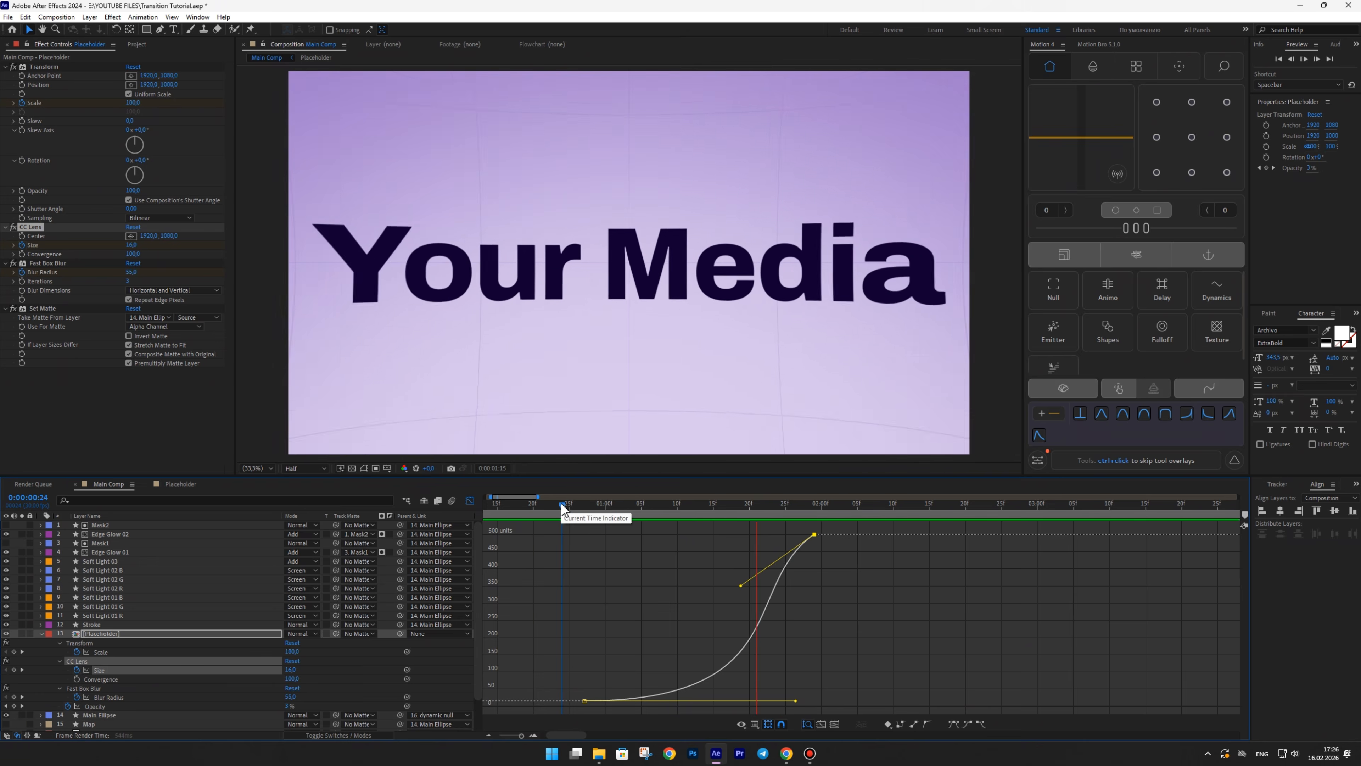
- Close the graph editor and preview the transition from the start of the timeline
{"action": "key", "text": "space"}
{"action": "left_click", "coordinate": [471, 501]}
{"action": "left_click", "coordinate": [486, 505]}
{"action": "key", "text": "space"}
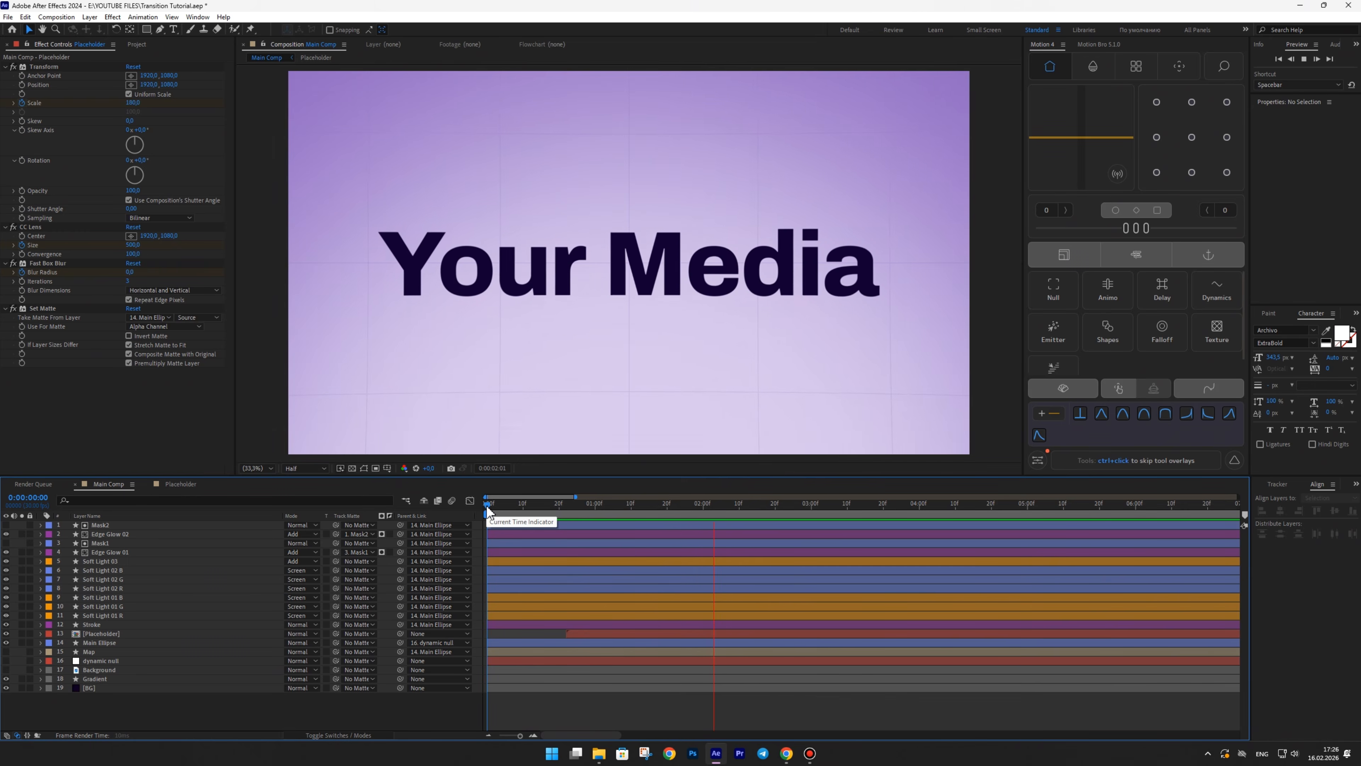
{"action": "key", "text": "space"}
{"action": "key", "text": "space"}
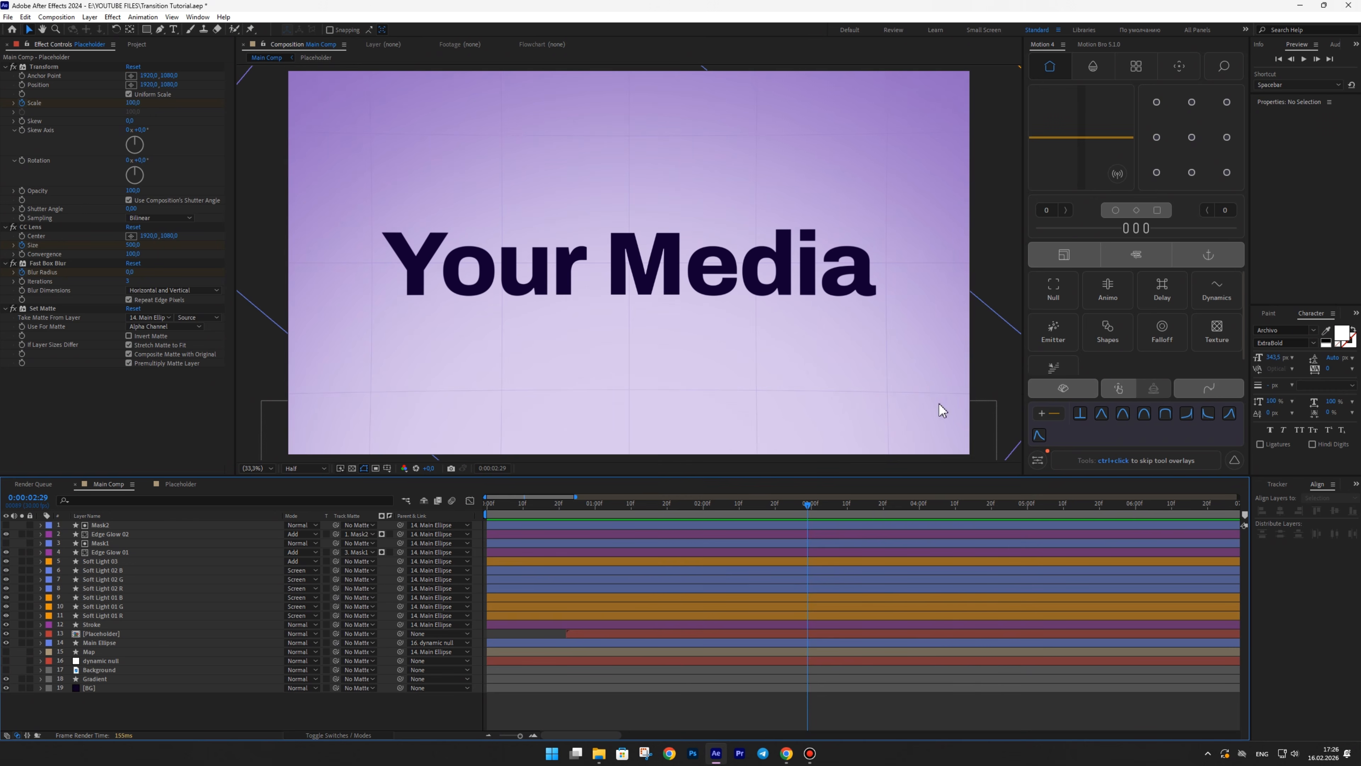
- Animate the Placeholder's CC Lens Convergence from 100 at 0:00:01:20 to 0 at 0:00:02:00, Easy Ease the keyframes, and preview the transition
{"action": "left_click", "coordinate": [110, 634]}
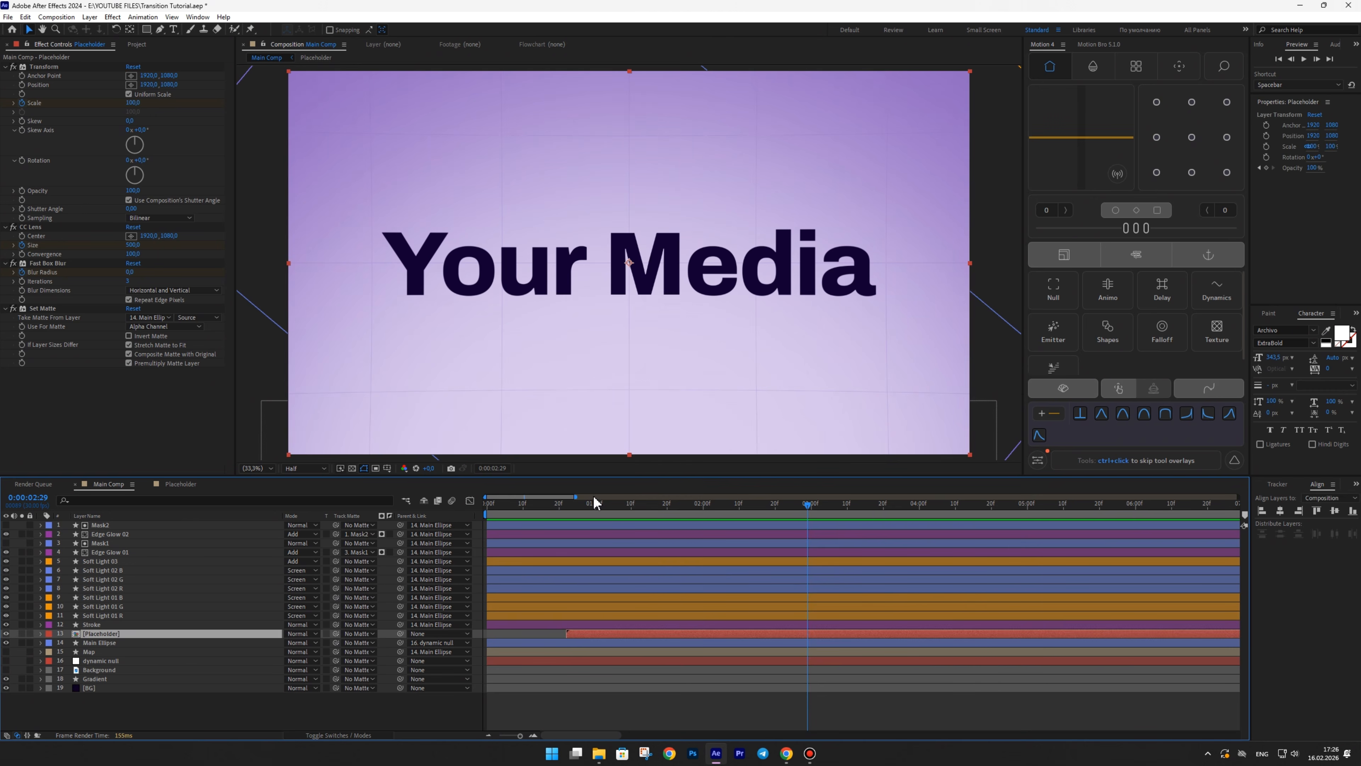
{"action": "left_click_drag", "start_coordinate": [686, 507], "coordinate": [666, 510]}
{"action": "left_click", "coordinate": [22, 254]}
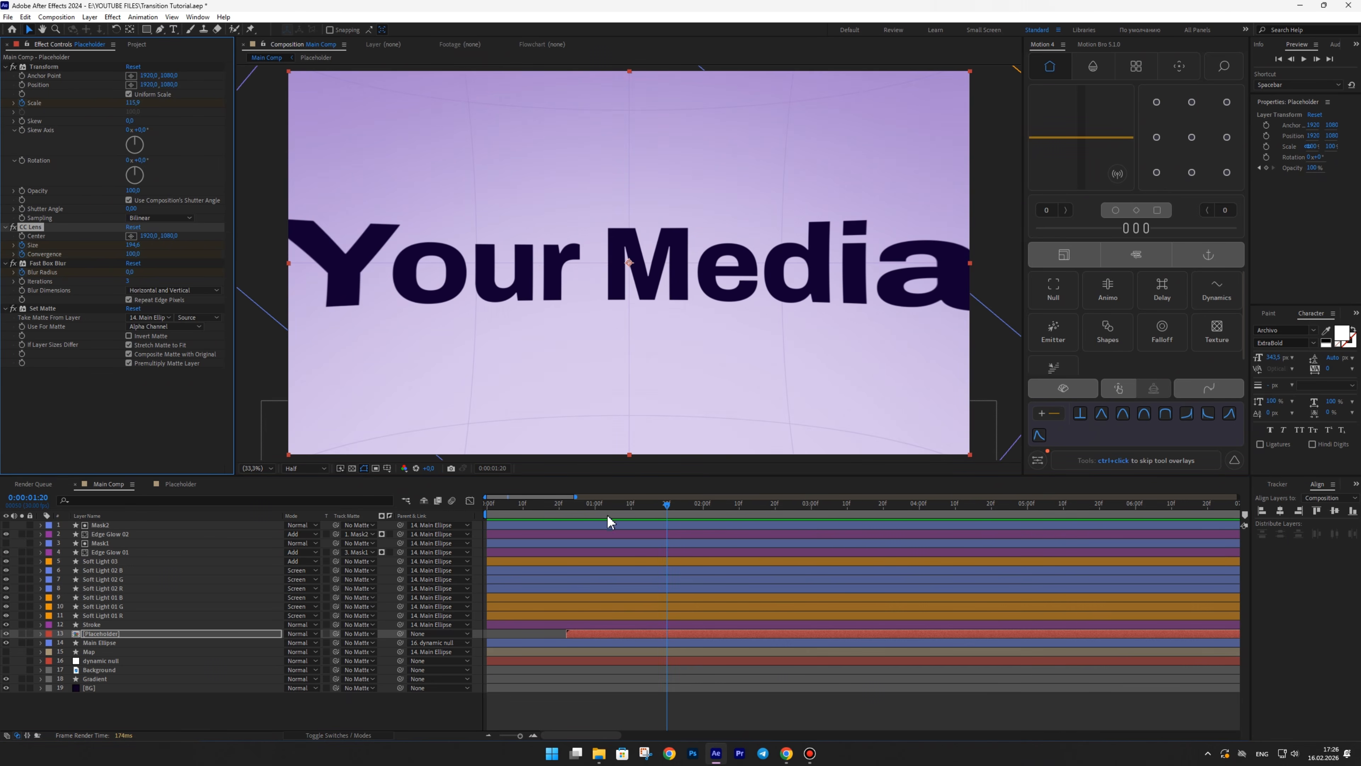
{"action": "left_click_drag", "start_coordinate": [667, 508], "coordinate": [703, 509]}
{"action": "type", "text": "0"}
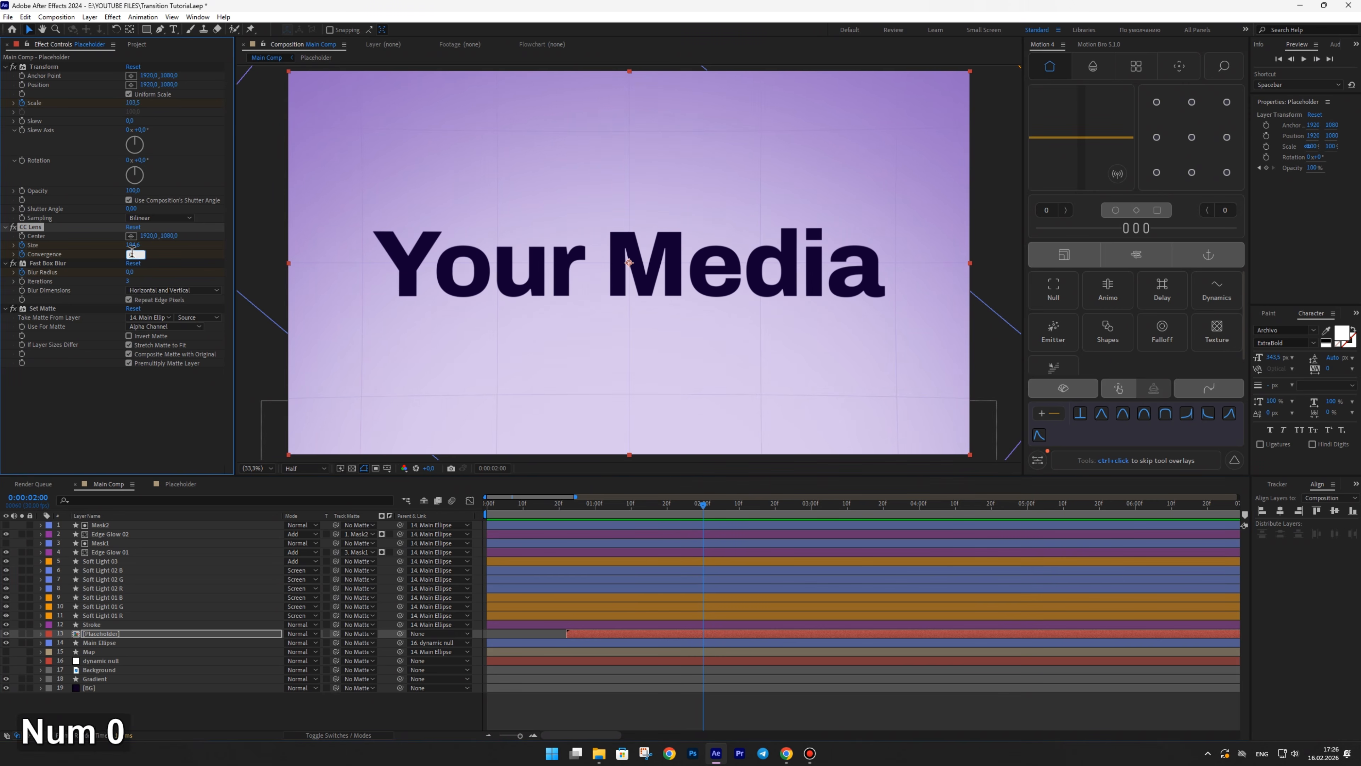
{"action": "key", "text": "Return"}
{"action": "key", "text": "u"}
{"action": "left_click_drag", "start_coordinate": [719, 693], "coordinate": [664, 676]}
{"action": "key", "text": "F9"}
{"action": "left_click", "coordinate": [648, 506]}
{"action": "left_click_drag", "start_coordinate": [650, 504], "coordinate": [559, 508]}
{"action": "key", "text": "space"}
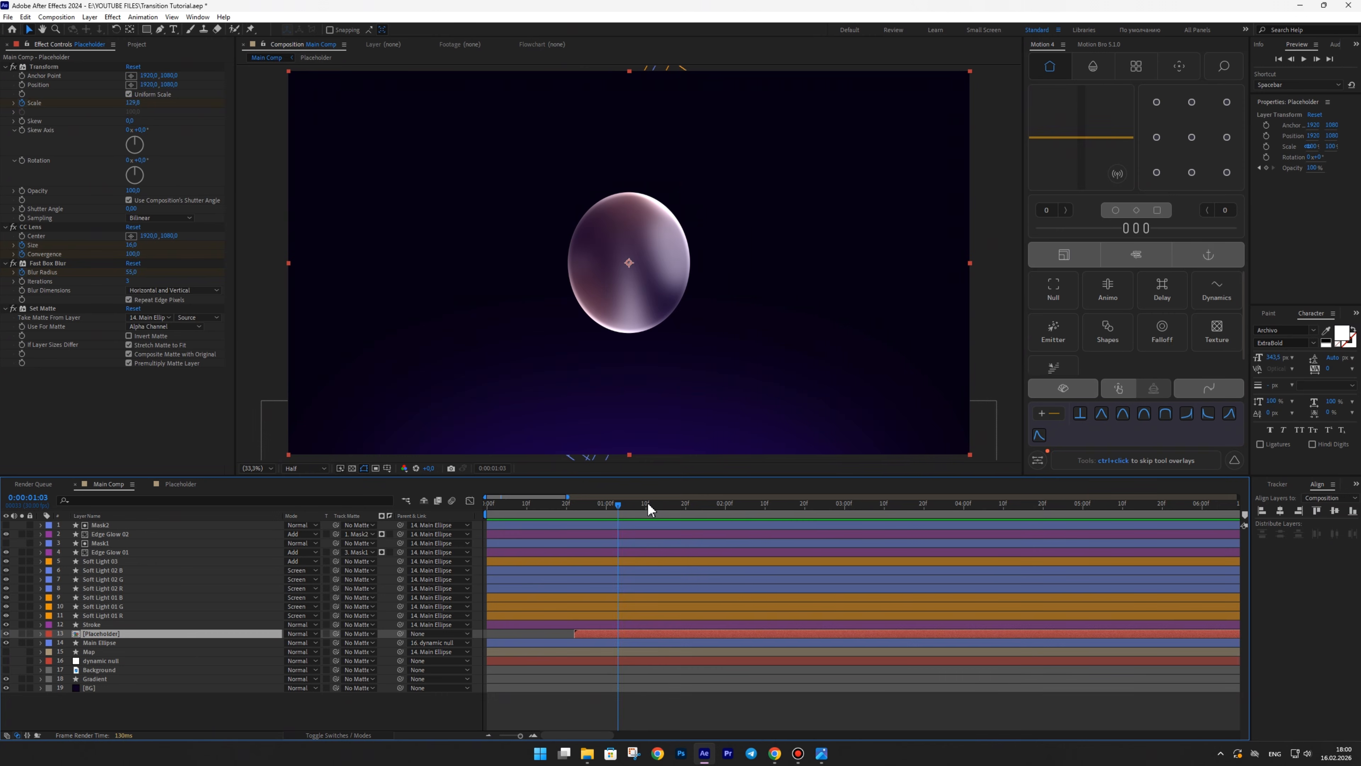
- At 0:00:01:16, add Shift Channels to the Placeholder layer and set both Take Green From and Take Blue From to Full Off
{"action": "mouse_move", "coordinate": [650, 509]}
{"action": "left_mouse_down"}
{"action": "mouse_move", "coordinate": [691, 506]}
{"action": "mouse_move", "coordinate": [670, 509]}
{"action": "left_mouse_up"}
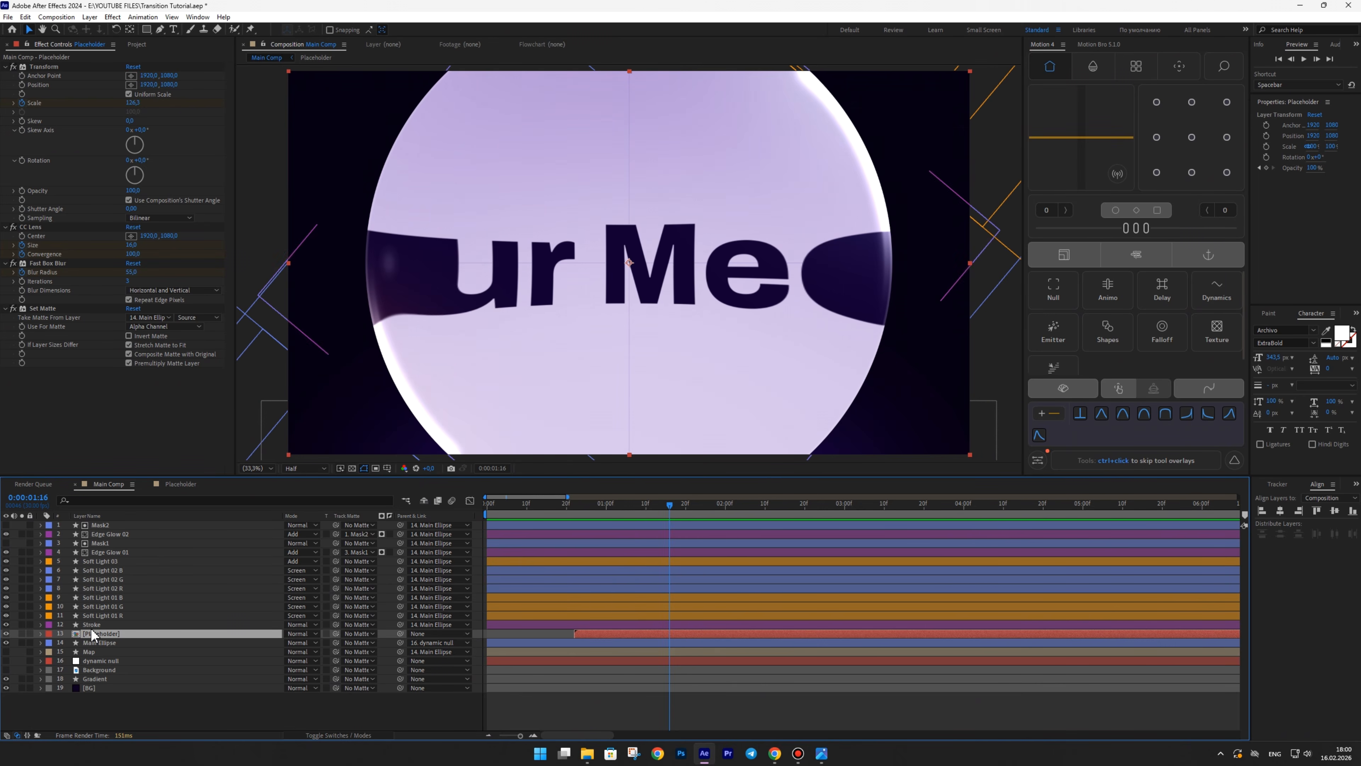
{"action": "key", "text": "ctrl+space"}
{"action": "type", "text": "shi"}
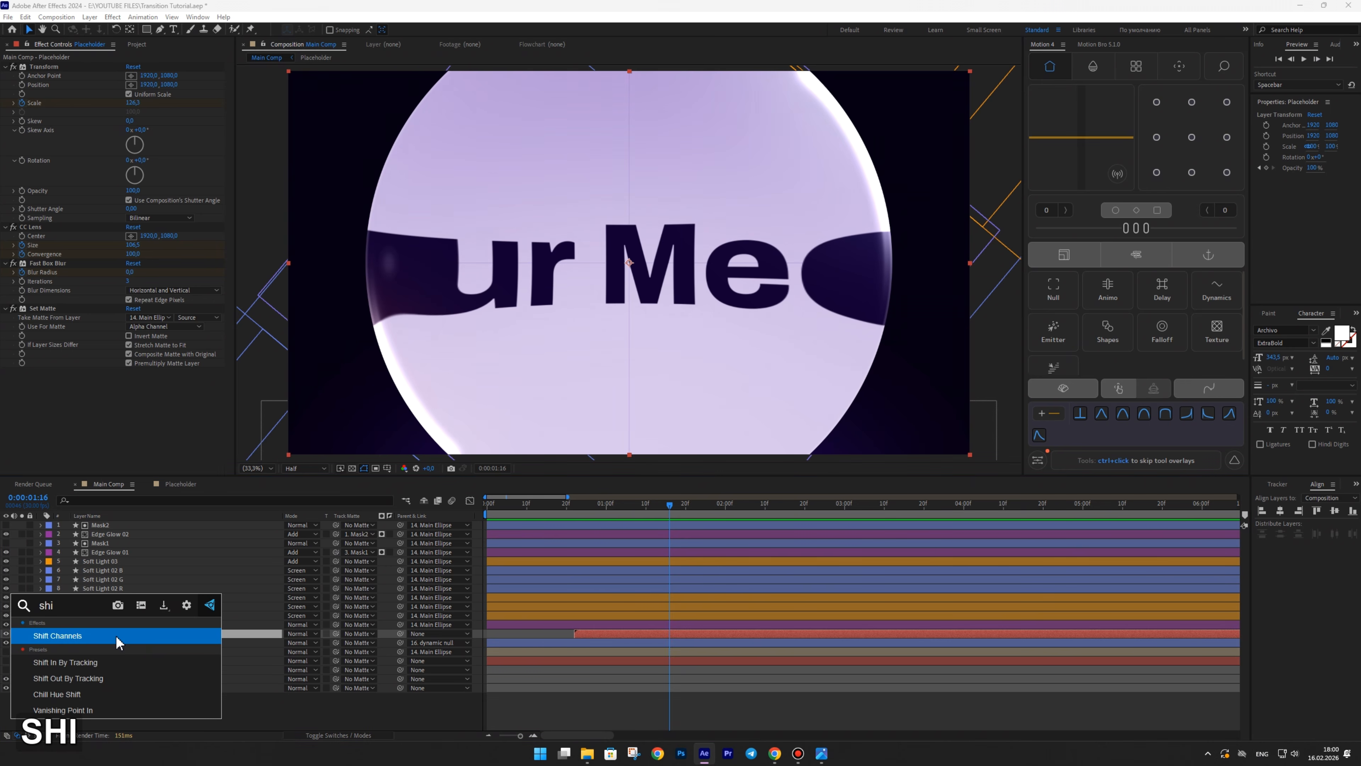
{"action": "left_click", "coordinate": [117, 638]}
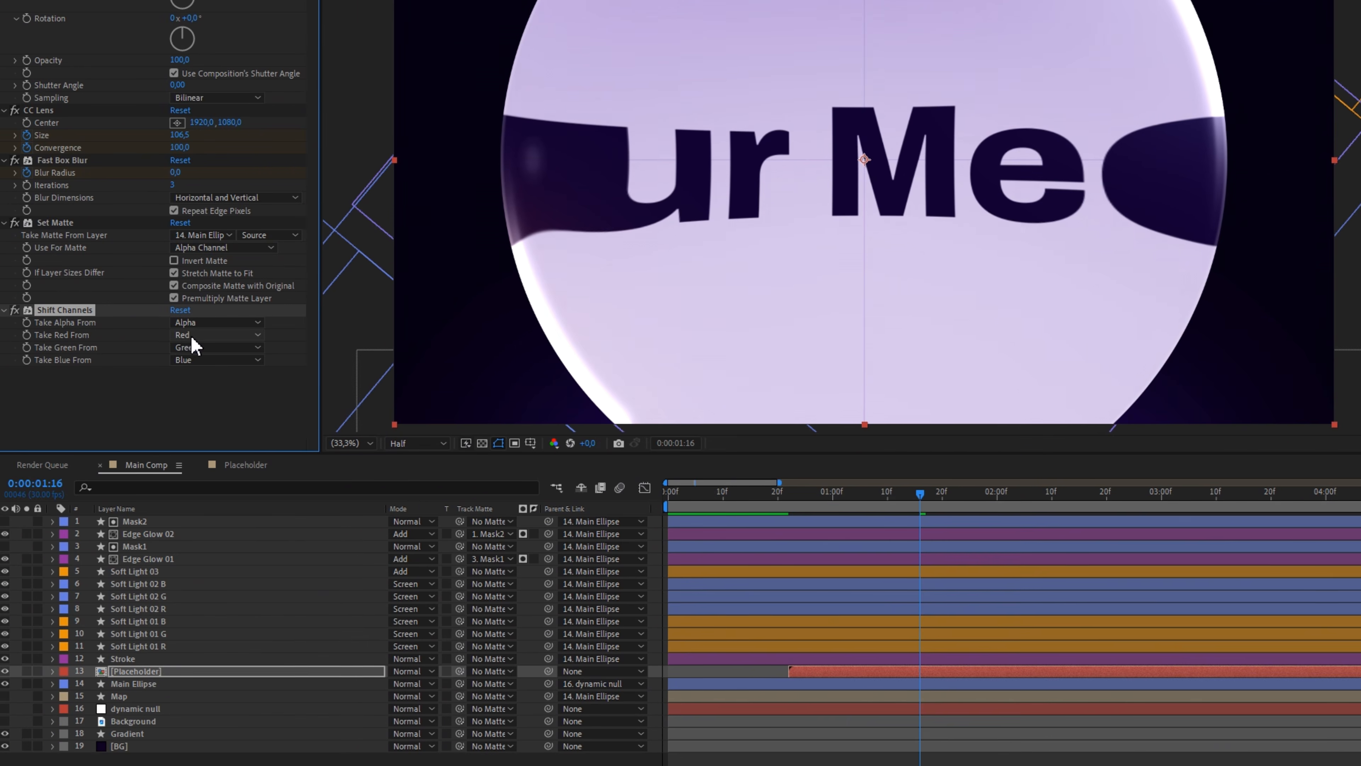
{"action": "left_click", "coordinate": [186, 348]}
{"action": "left_click", "coordinate": [200, 508]}
{"action": "left_click", "coordinate": [215, 359]}
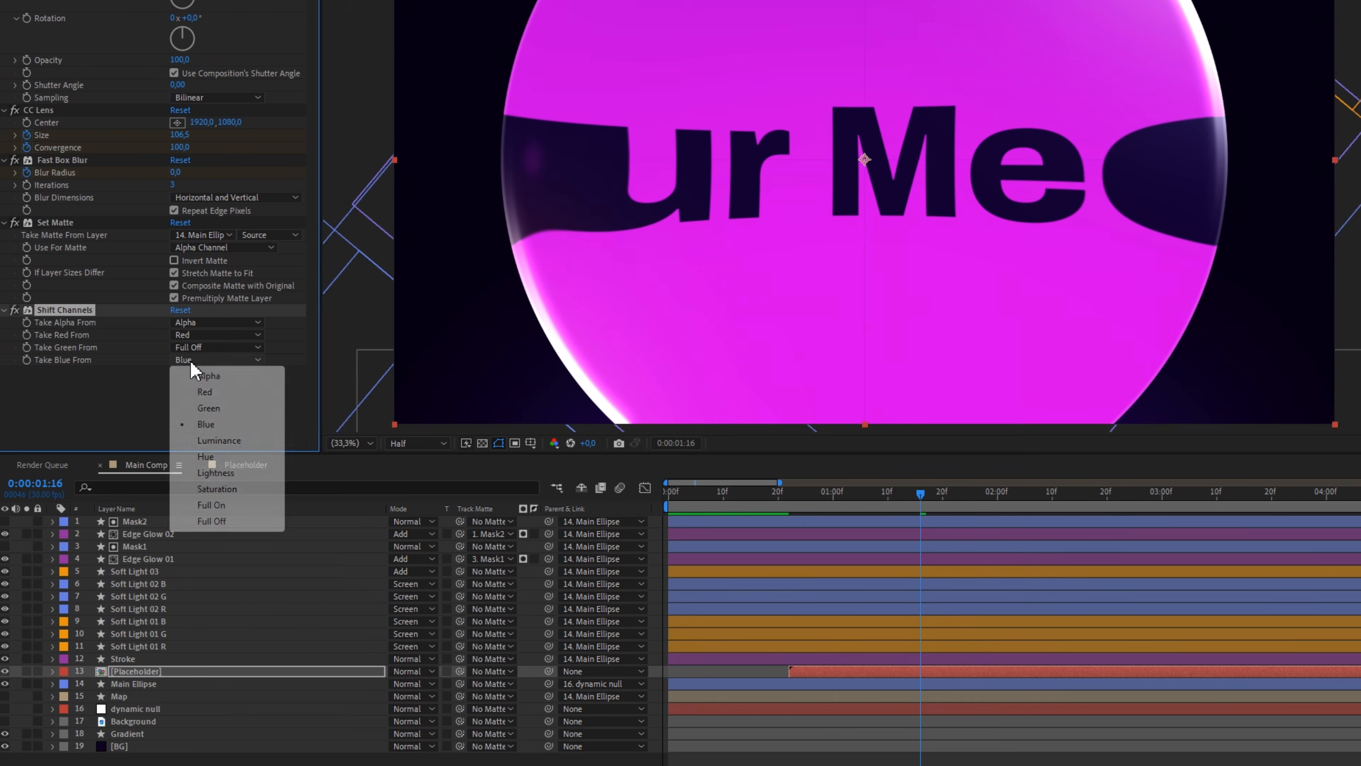
{"action": "left_click", "coordinate": [209, 521]}
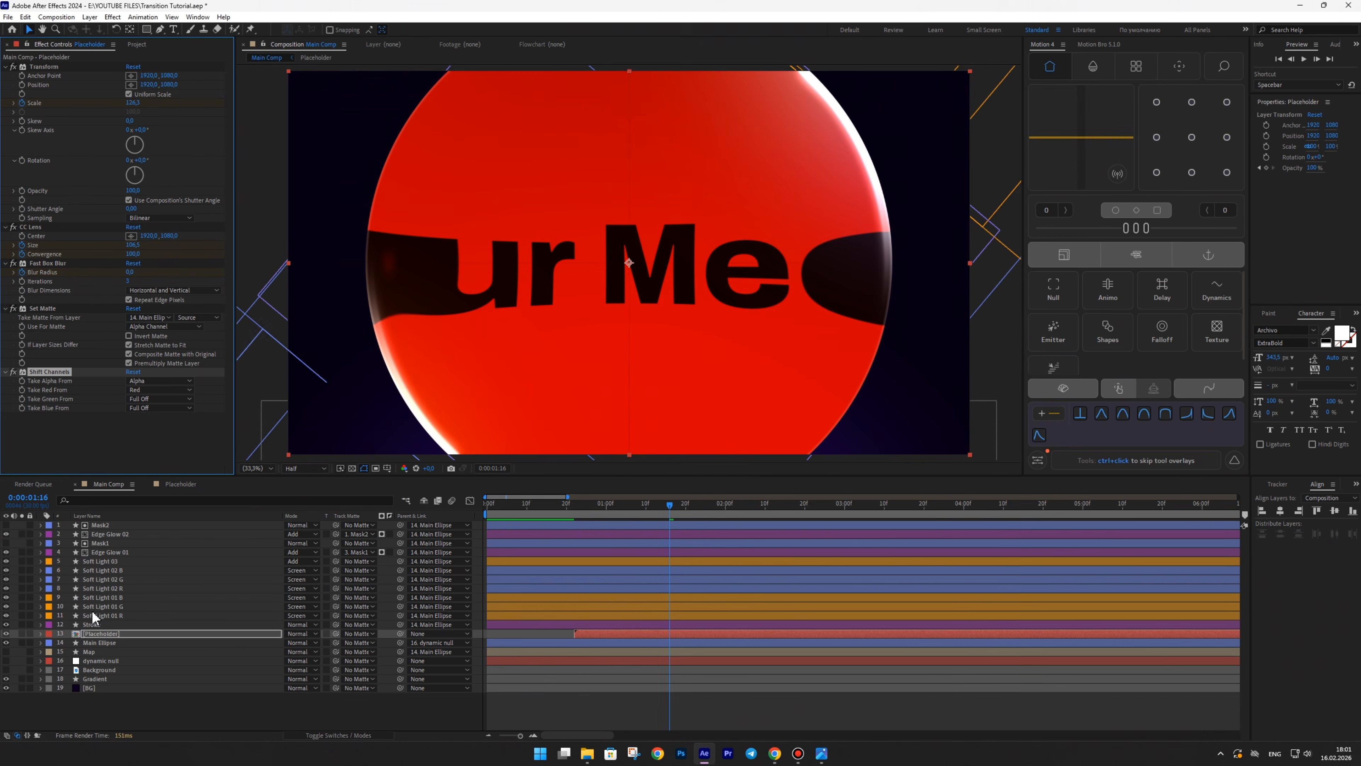
- Rename the Placeholder layer as Placeholder R, then create two duplicates and stack them directly beneath it
{"action": "left_click", "coordinate": [113, 635]}
{"action": "key", "text": "Return"}
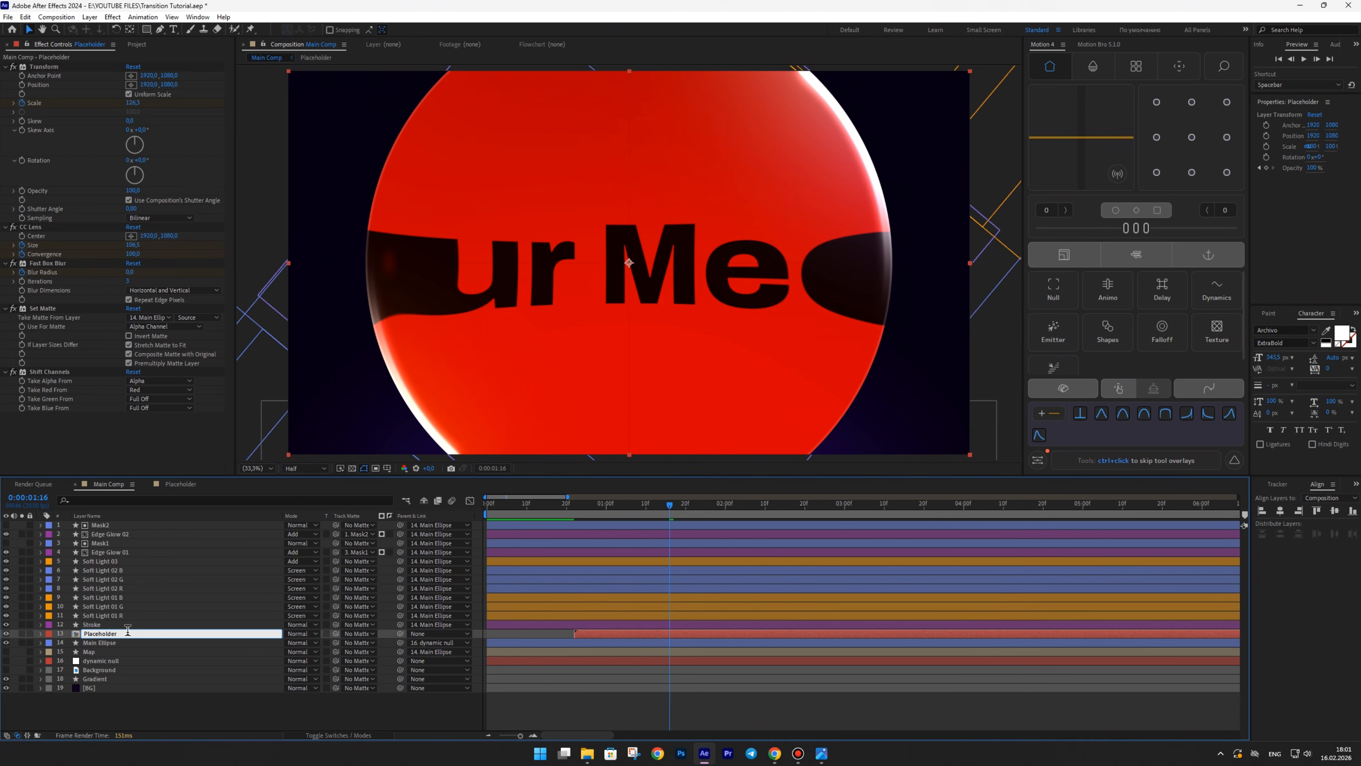
{"action": "type", "text": "R"}
{"action": "key", "text": "Return"}
{"action": "key", "text": "ctrl+d"}
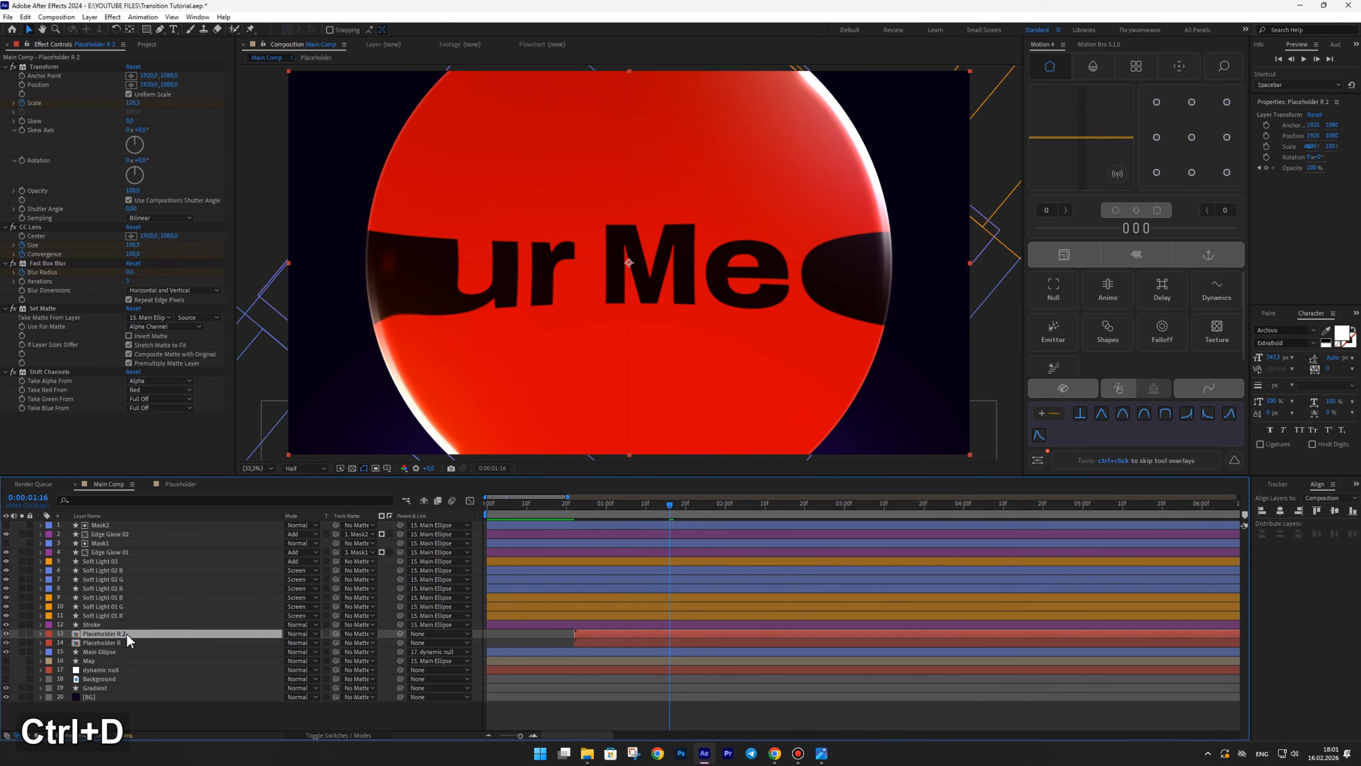
{"action": "left_click", "coordinate": [122, 642]}
{"action": "key", "text": "ctrl+d"}
{"action": "left_click_drag", "start_coordinate": [120, 647], "coordinate": [124, 656]}
- Rename the two duplicated layers as Placeholder G and Placeholder B
{"action": "left_click", "coordinate": [122, 644]}
{"action": "key", "text": "Return"}
{"action": "left_click", "coordinate": [130, 642]}
{"action": "key", "text": "BackSpace"}
{"action": "key", "text": "BackSpace"}
{"action": "key", "text": "BackSpace"}
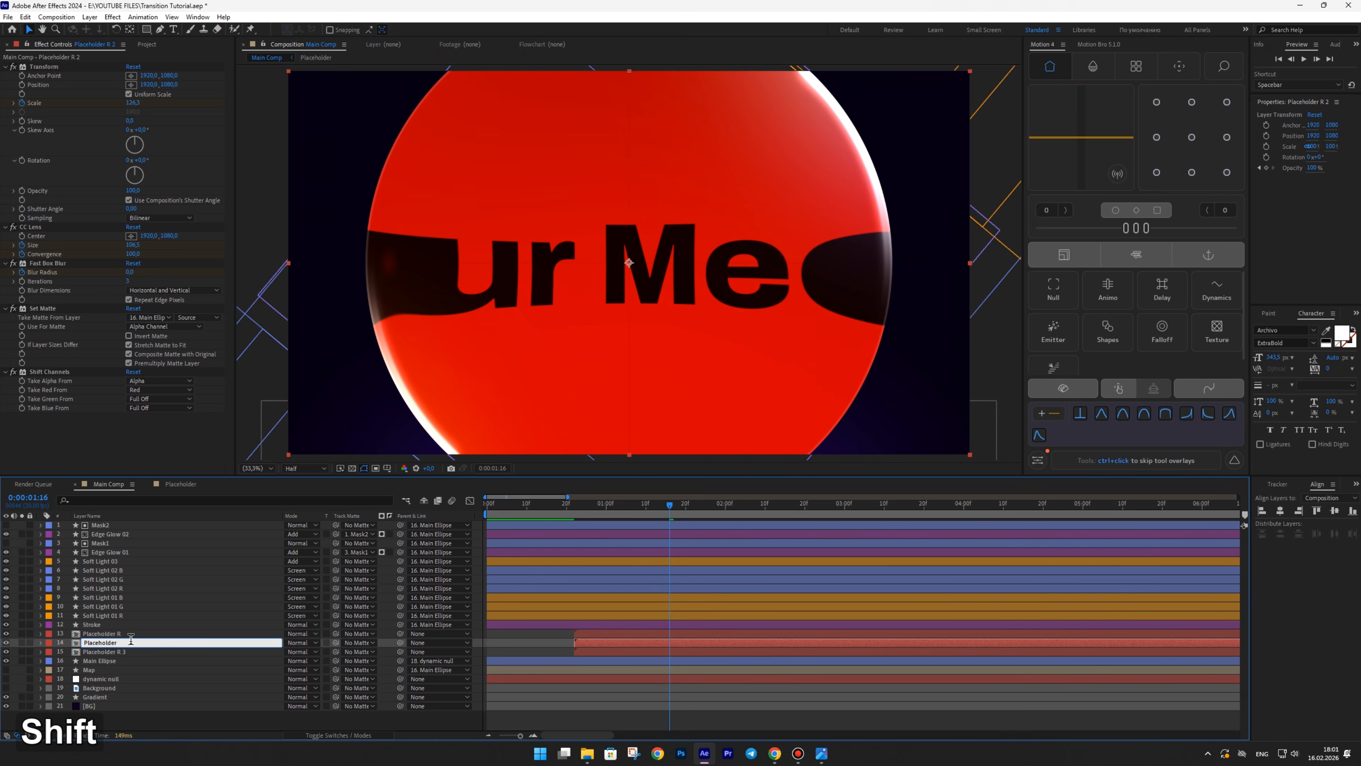
{"action": "type", "text": "G"}
{"action": "left_click", "coordinate": [127, 648]}
{"action": "key", "text": "Return"}
{"action": "left_click", "coordinate": [134, 653]}
{"action": "key", "text": "BackSpace"}
{"action": "key", "text": "BackSpace"}
{"action": "key", "text": "BackSpace"}
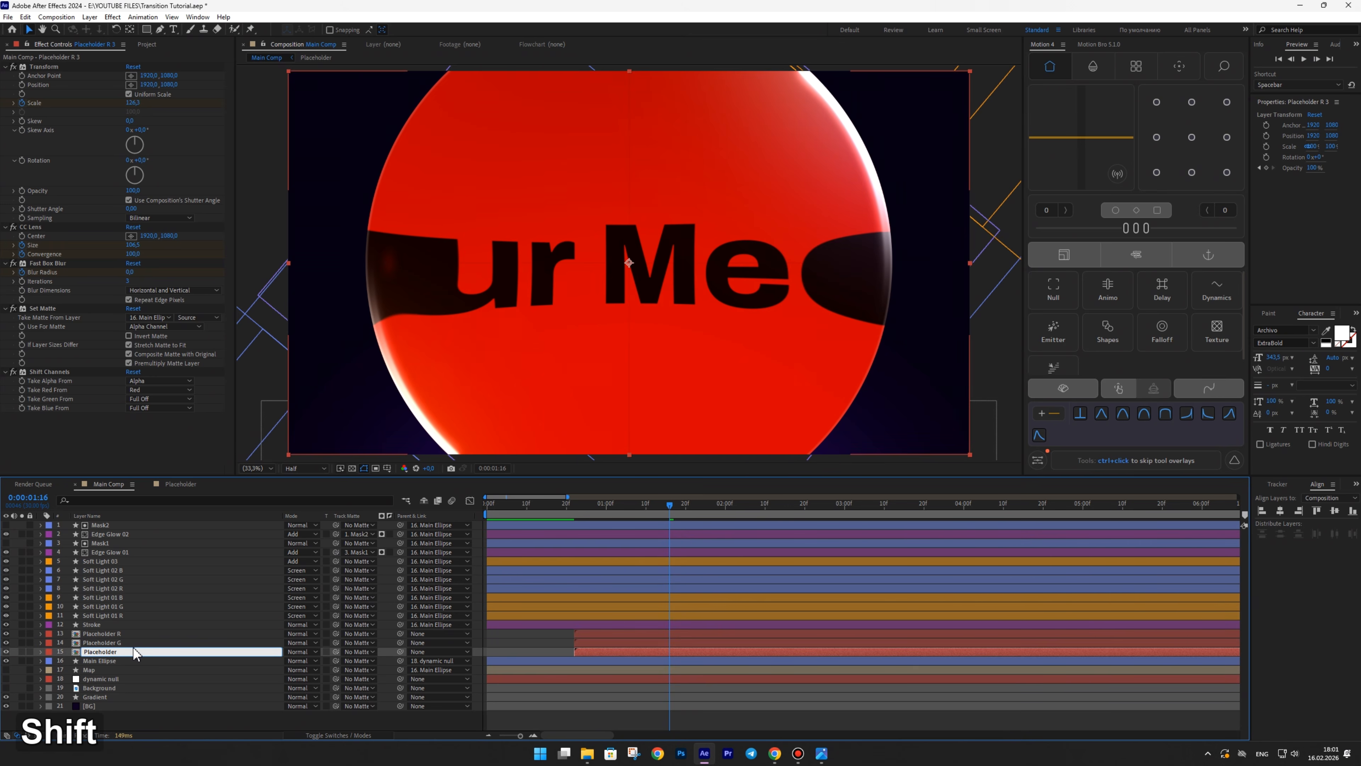
{"action": "type", "text": "B"}
- In Placeholder G's Shift Channels, set Take Green From to Green and Take Red From to Full Off
{"action": "left_click", "coordinate": [121, 642]}
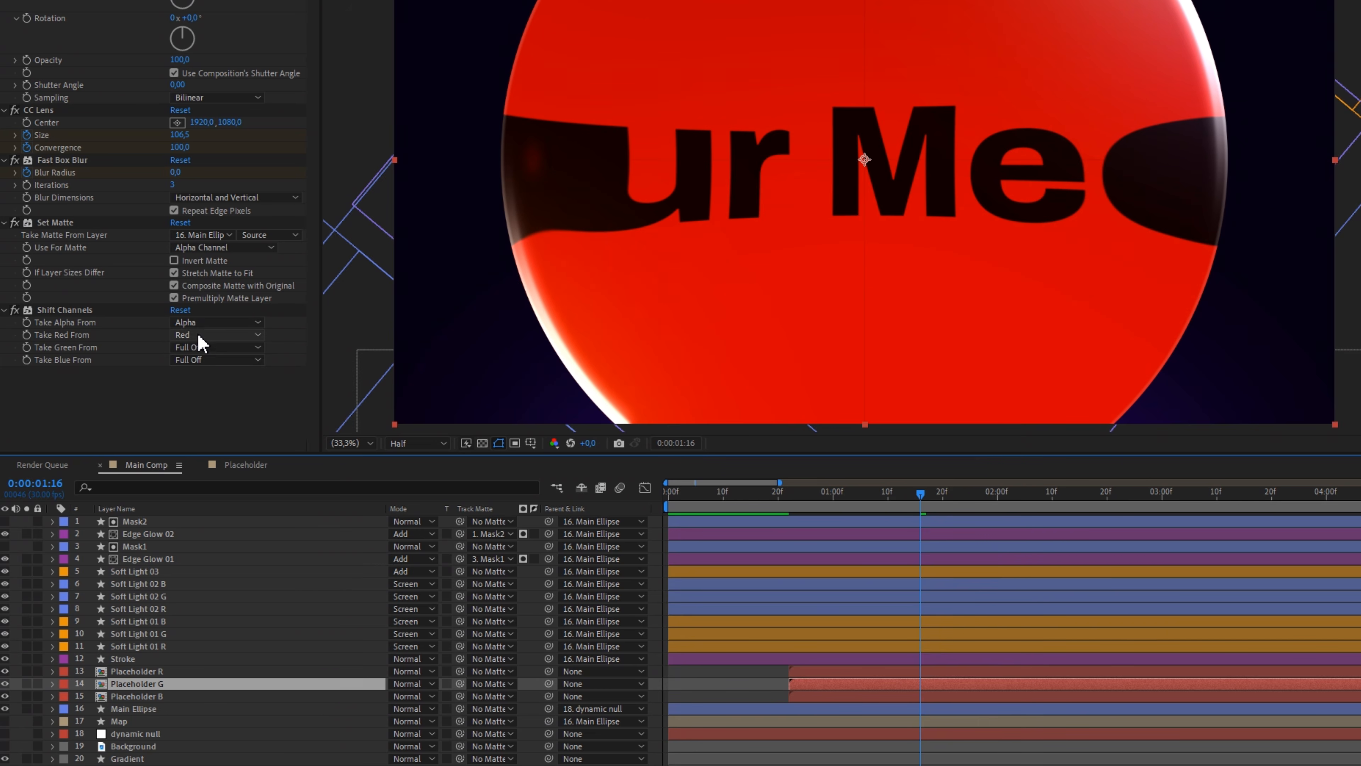
{"action": "left_click", "coordinate": [191, 349]}
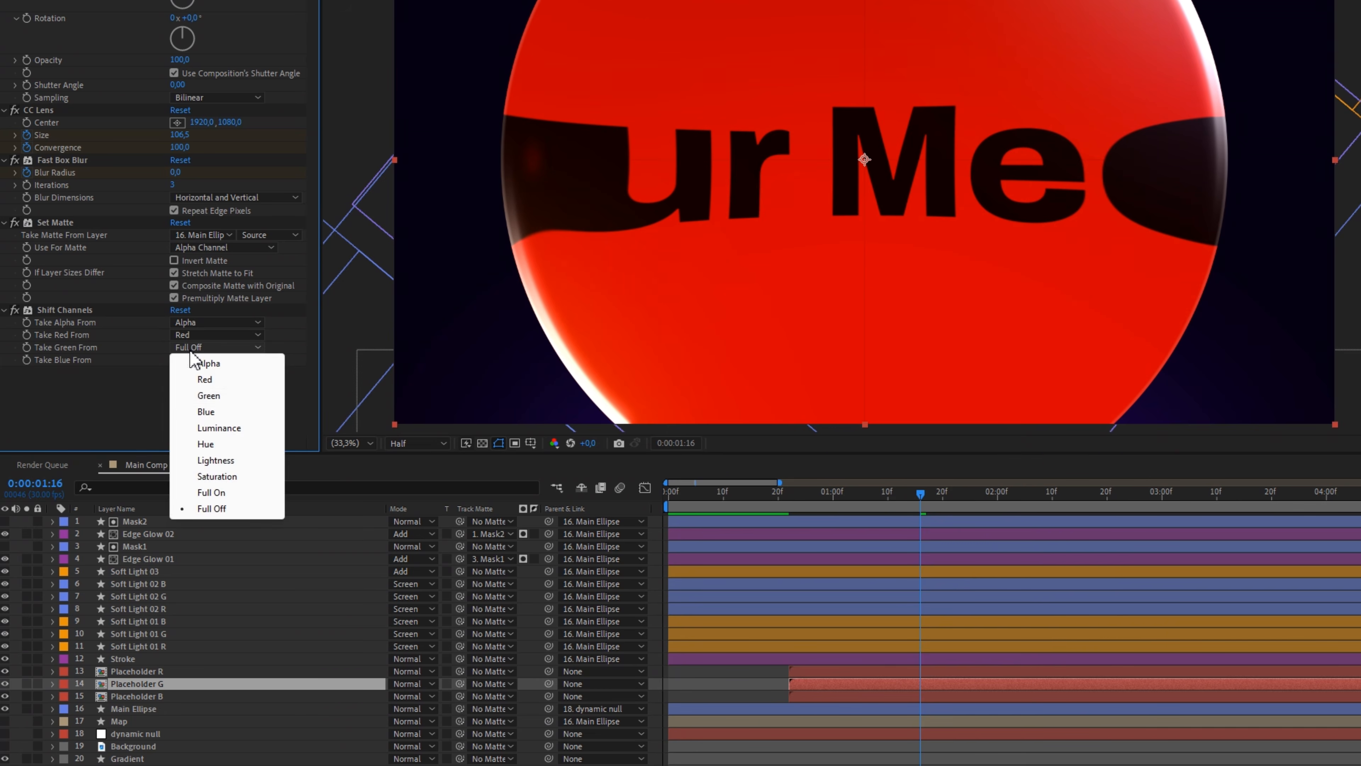
{"action": "left_click", "coordinate": [216, 396]}
{"action": "left_click", "coordinate": [214, 334]}
{"action": "left_click", "coordinate": [206, 499]}
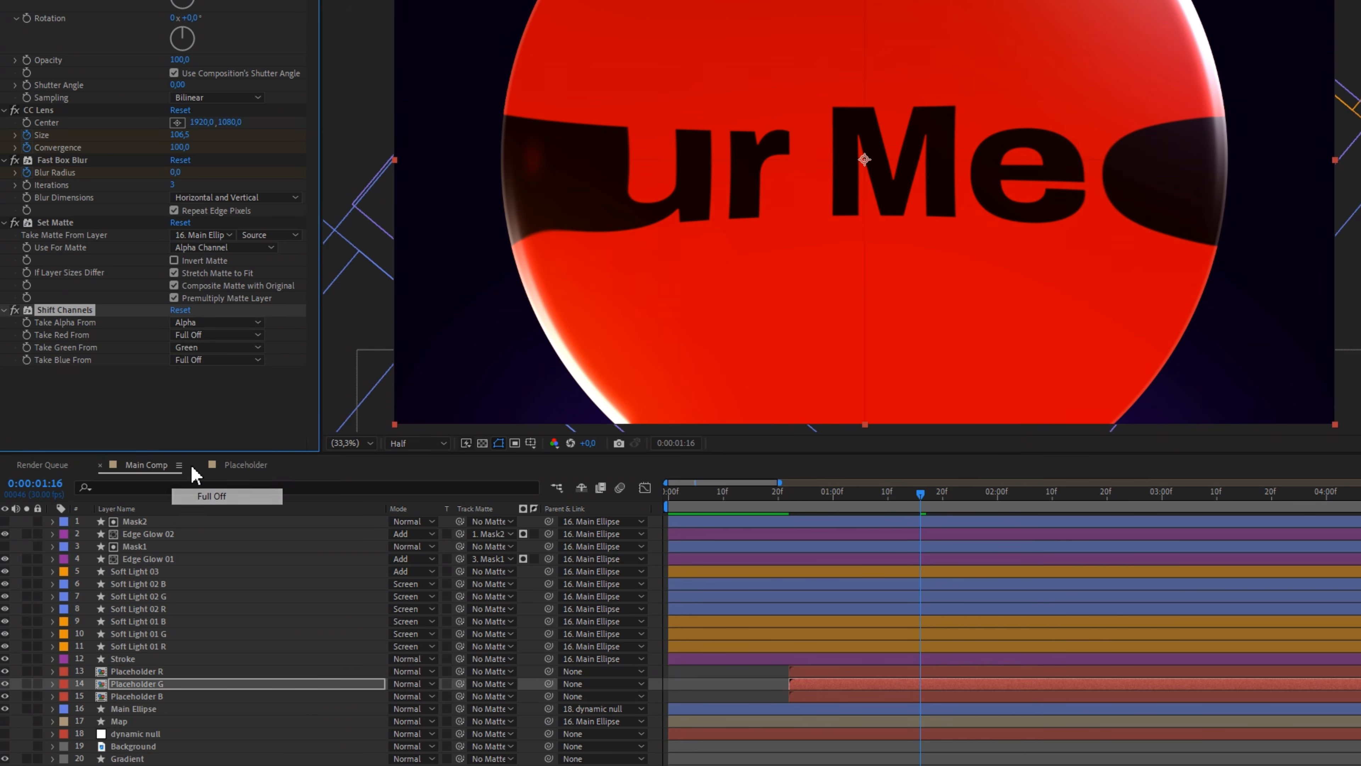
- In Placeholder B's Shift Channels, set Take Blue From to Blue and Take Red From to Full Off
{"action": "left_click", "coordinate": [138, 696]}
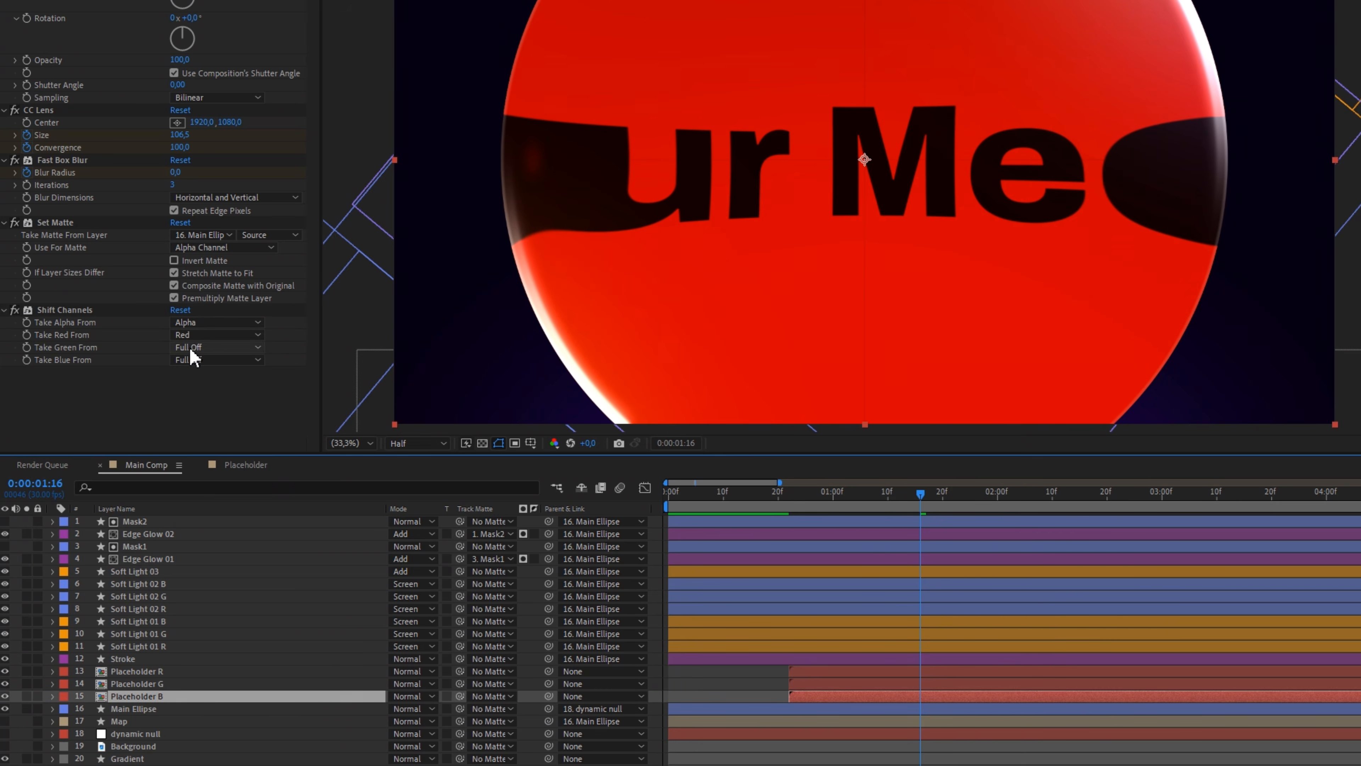
{"action": "left_click", "coordinate": [214, 359]}
{"action": "left_click", "coordinate": [217, 424]}
{"action": "left_click", "coordinate": [215, 334]}
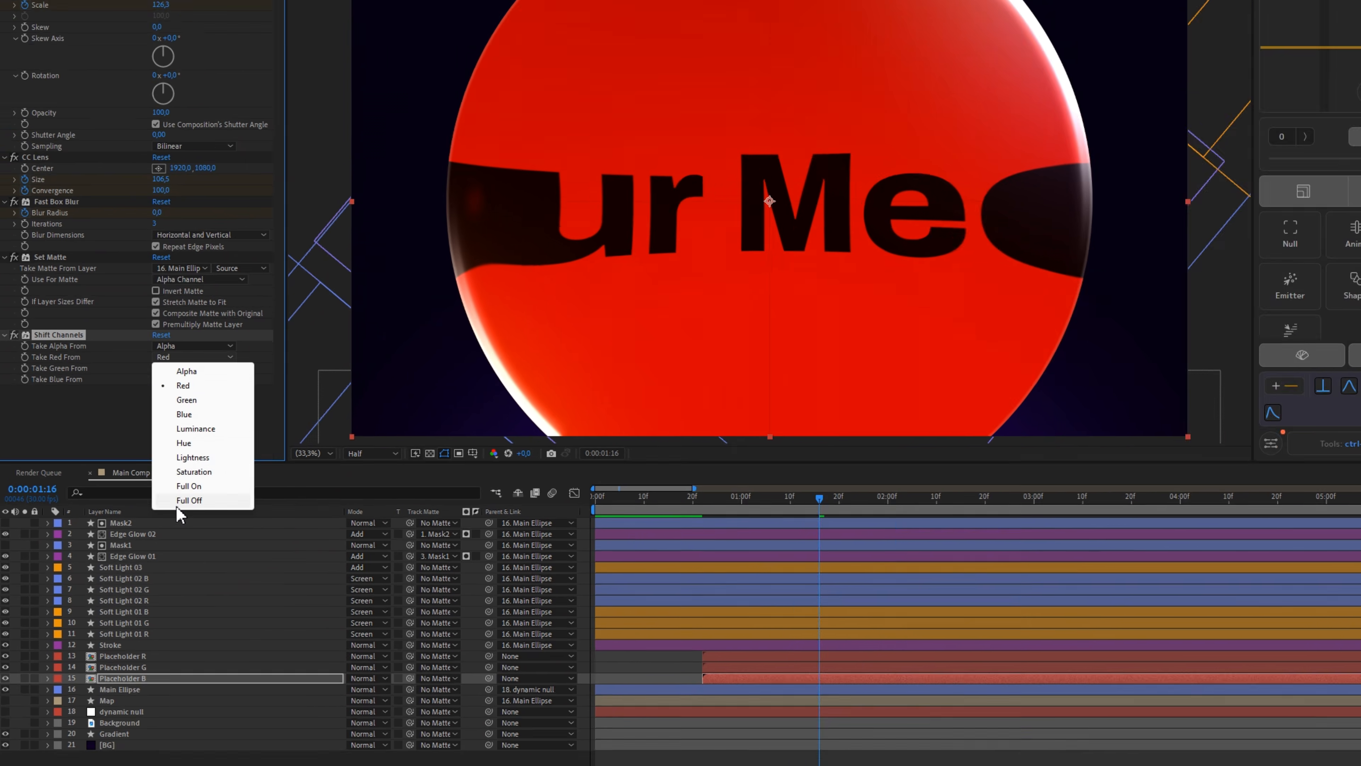
{"action": "left_click", "coordinate": [206, 499]}
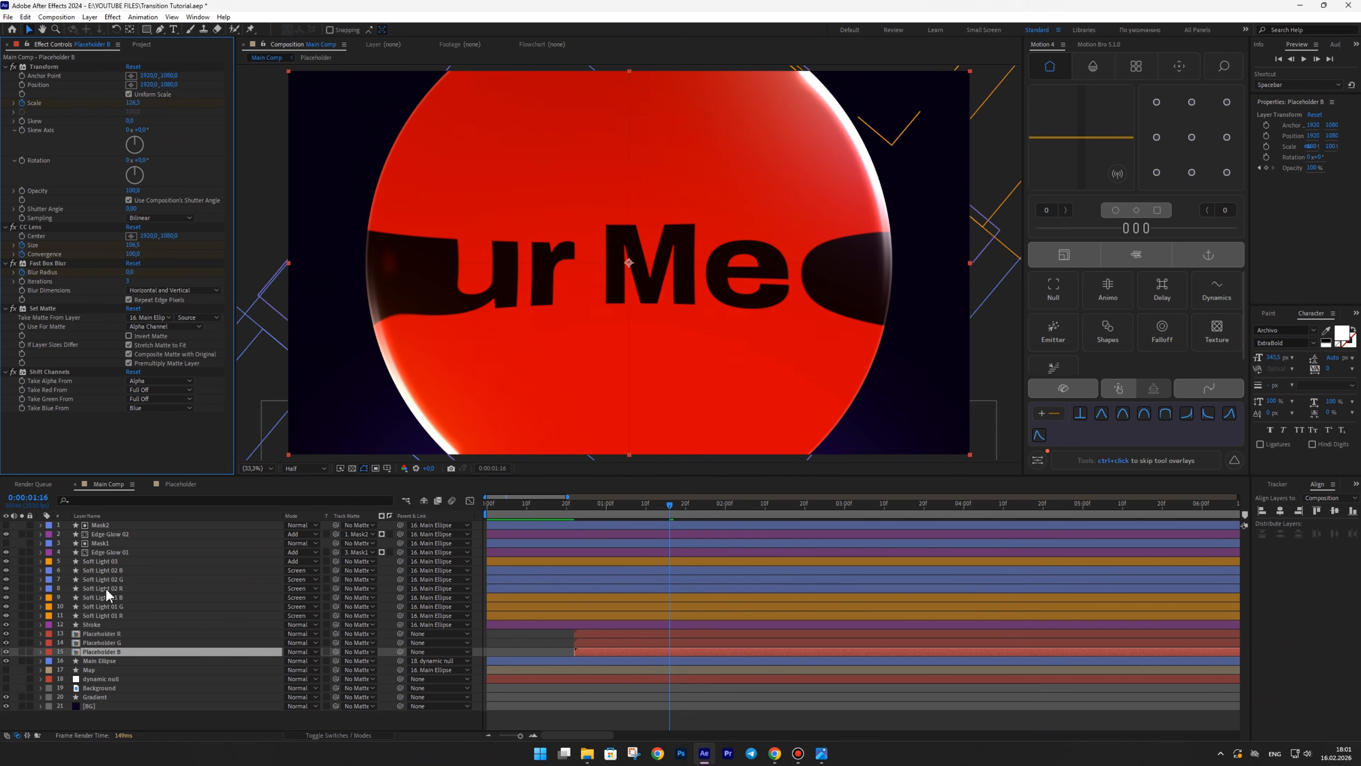
- Set the blending mode of Placeholder R and Placeholder G to Screen and check the composite at 0:00:01:17
{"action": "left_click", "coordinate": [102, 634]}
{"action": "left_click", "coordinate": [102, 642], "text": "shift"}
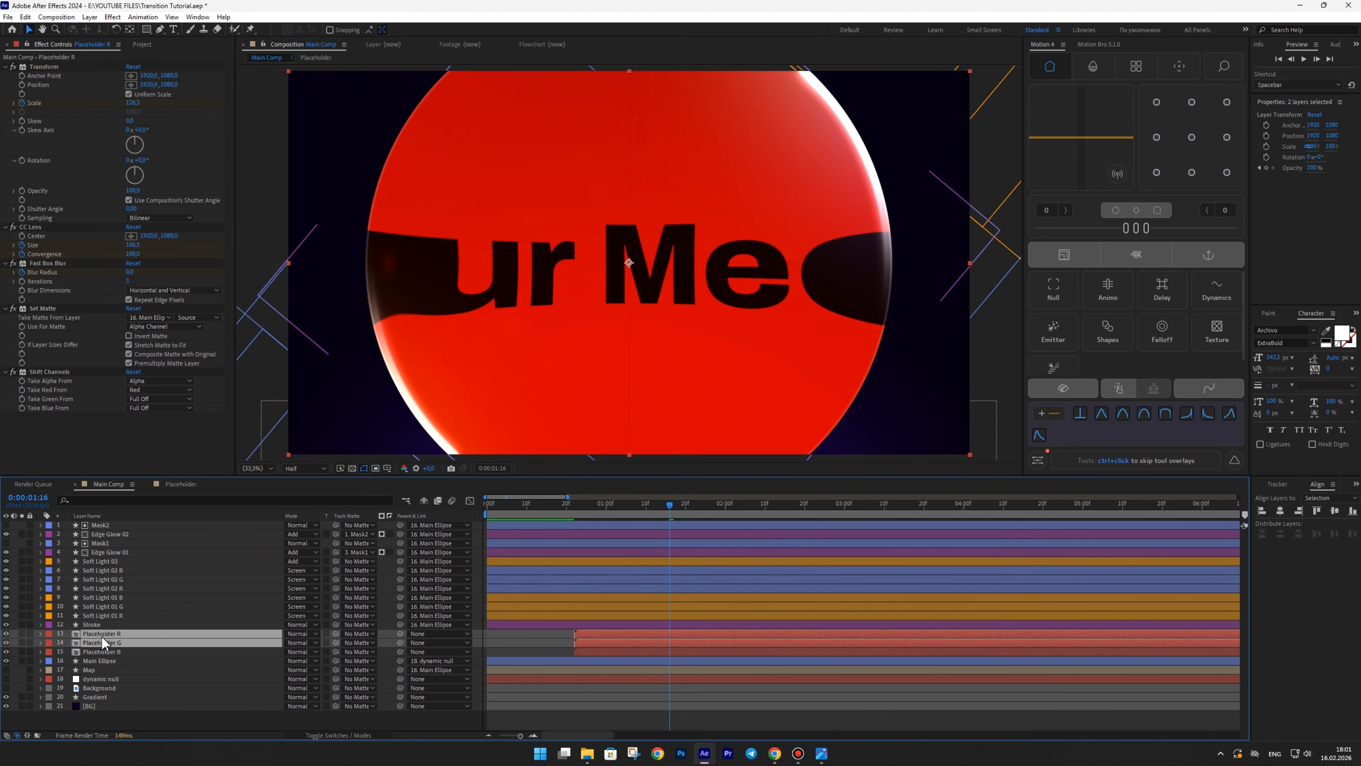
{"action": "left_click", "coordinate": [300, 634]}
{"action": "left_click", "coordinate": [335, 293]}
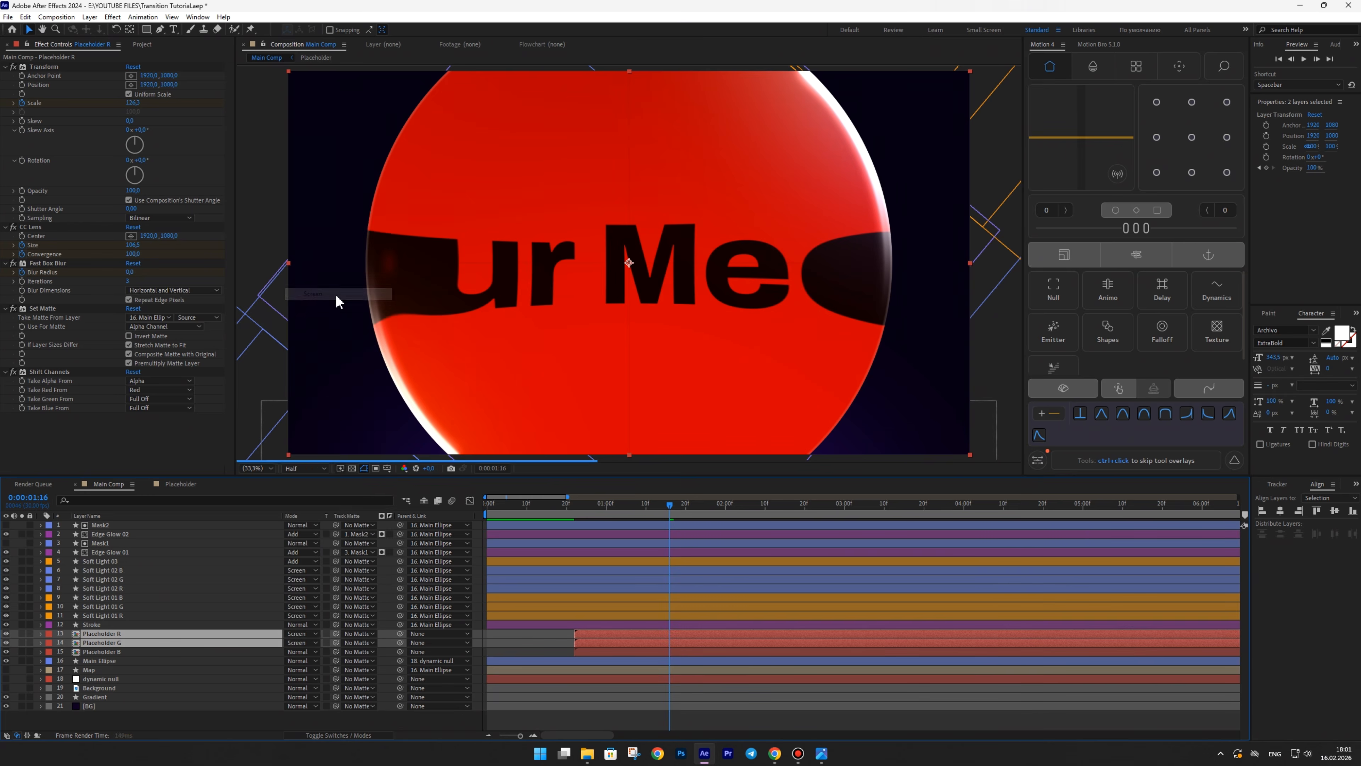
{"action": "left_click", "coordinate": [552, 641]}
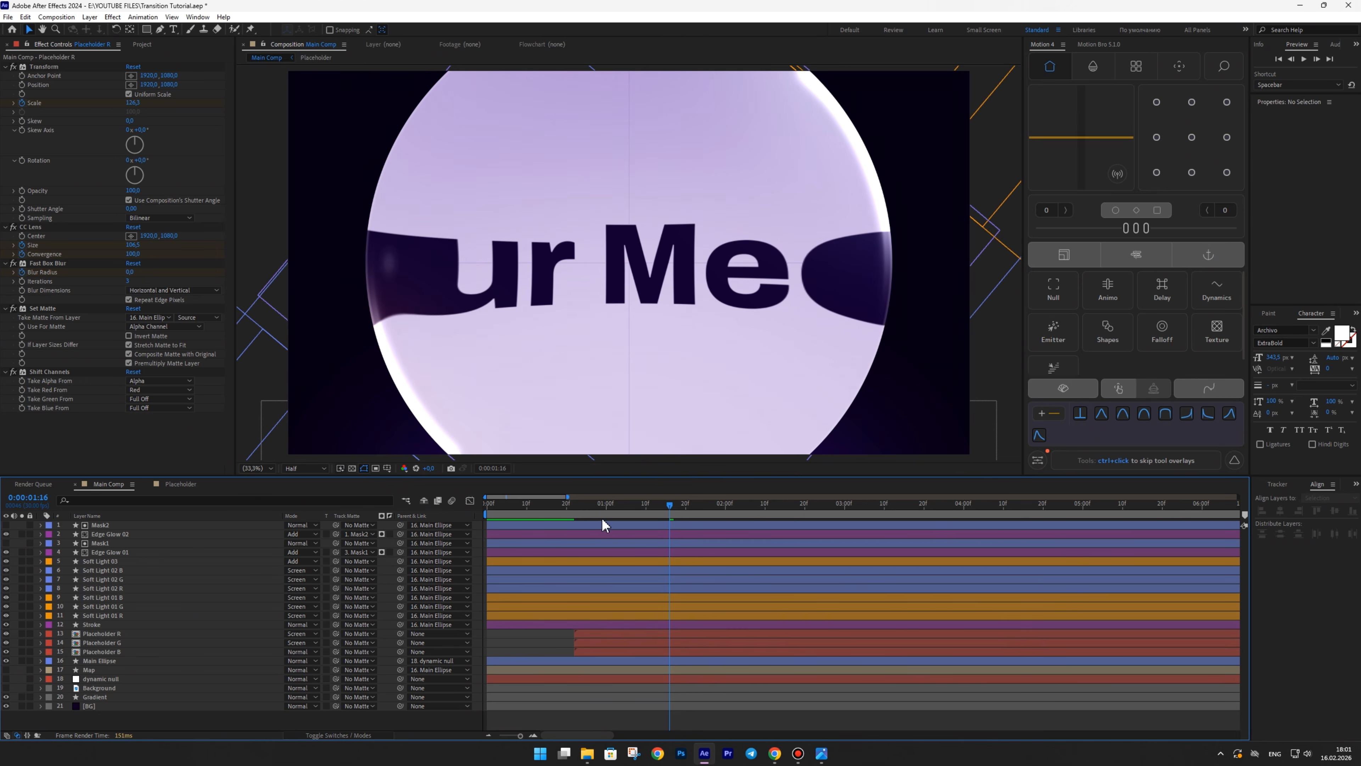
{"action": "left_click_drag", "start_coordinate": [632, 506], "coordinate": [676, 512]}
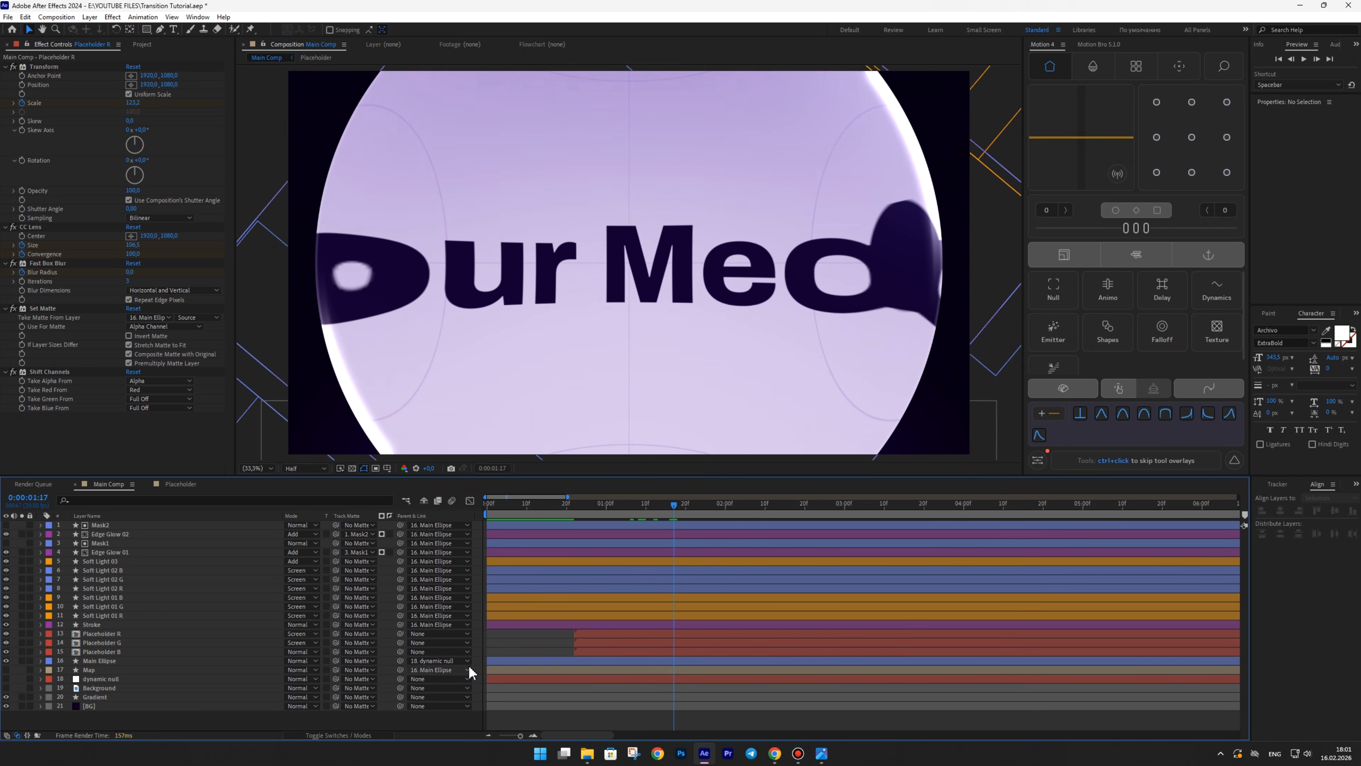
- Reveal the keyframed properties of the Placeholder R and Placeholder B layers in the timeline
{"action": "left_click", "coordinate": [127, 634]}
{"action": "key", "text": "u"}
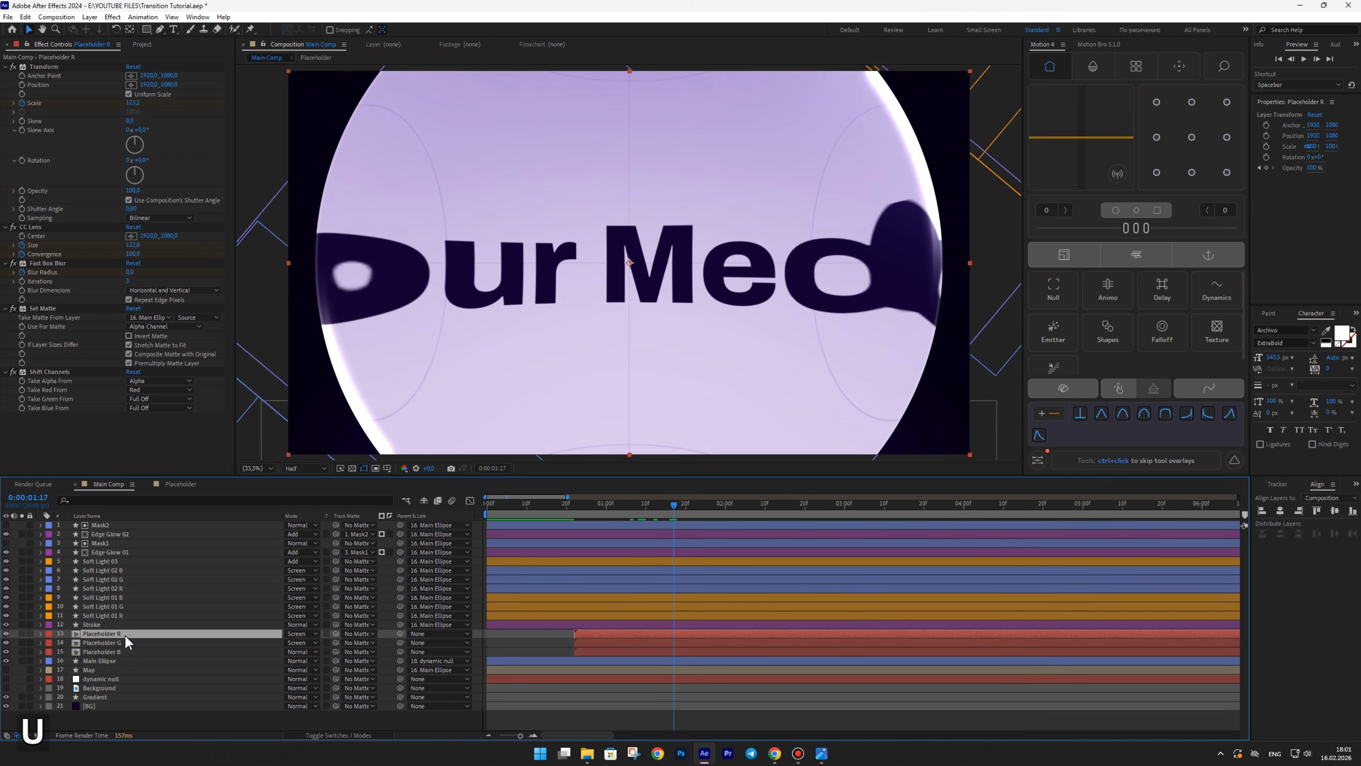
{"action": "scroll", "coordinate": [126, 642], "scroll_direction": "down", "scroll_amount": 3}
{"action": "left_click", "coordinate": [119, 671]}
{"action": "key", "text": "u"}
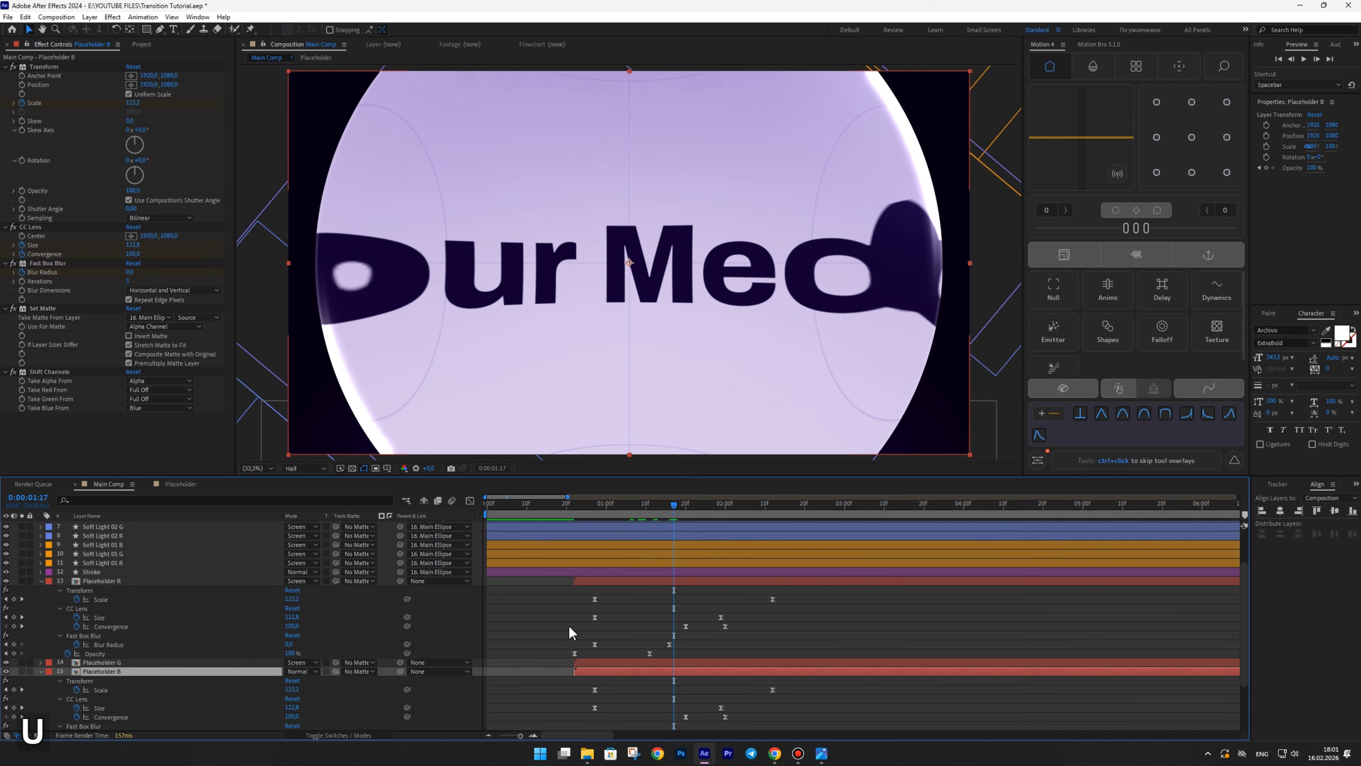
{"action": "scroll", "coordinate": [569, 633], "scroll_direction": "down", "scroll_amount": 2}
{"action": "scroll", "coordinate": [579, 631], "scroll_direction": "up", "scroll_amount": 2}
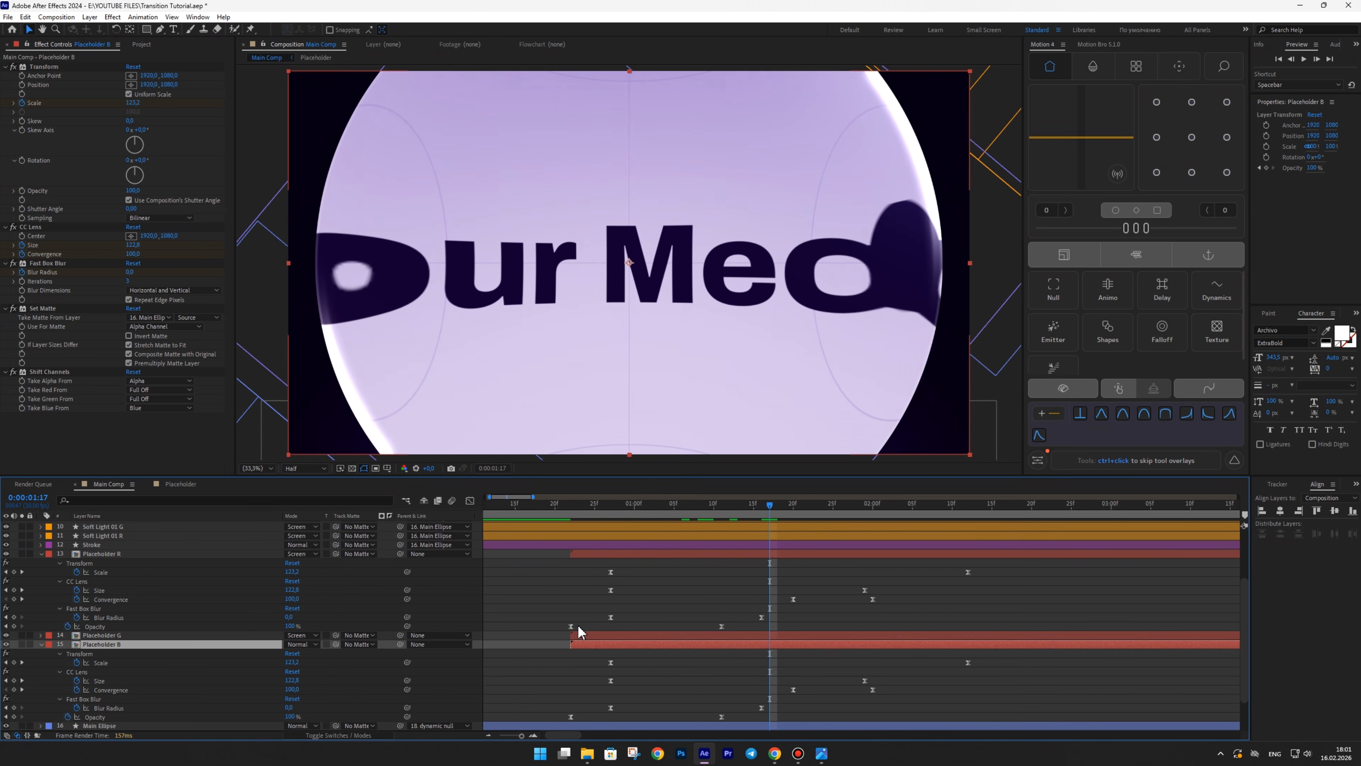
- In the speed graph, shorten the incoming handle of Placeholder R's last CC Lens Size keyframe to about 26% influence
{"action": "left_click", "coordinate": [865, 590]}
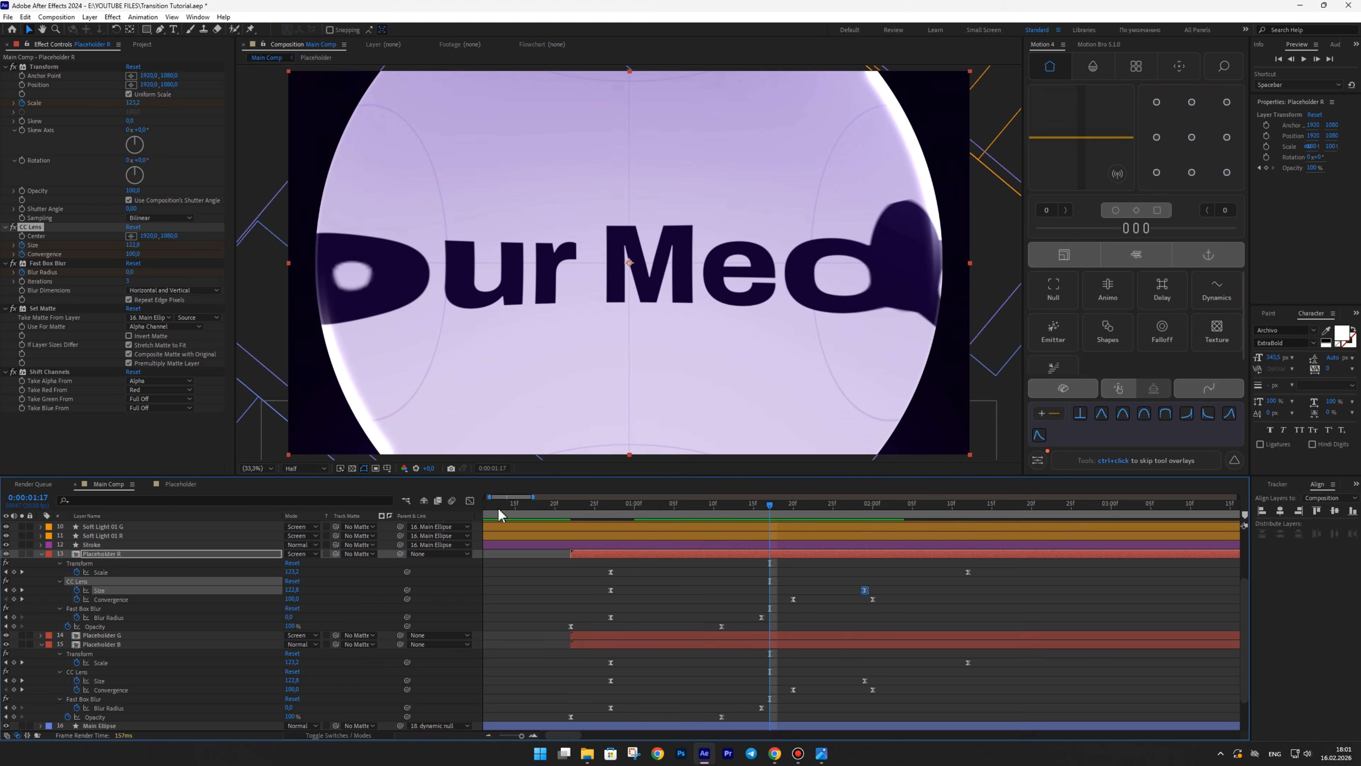
{"action": "left_click", "coordinate": [469, 501]}
{"action": "left_click", "coordinate": [754, 724]}
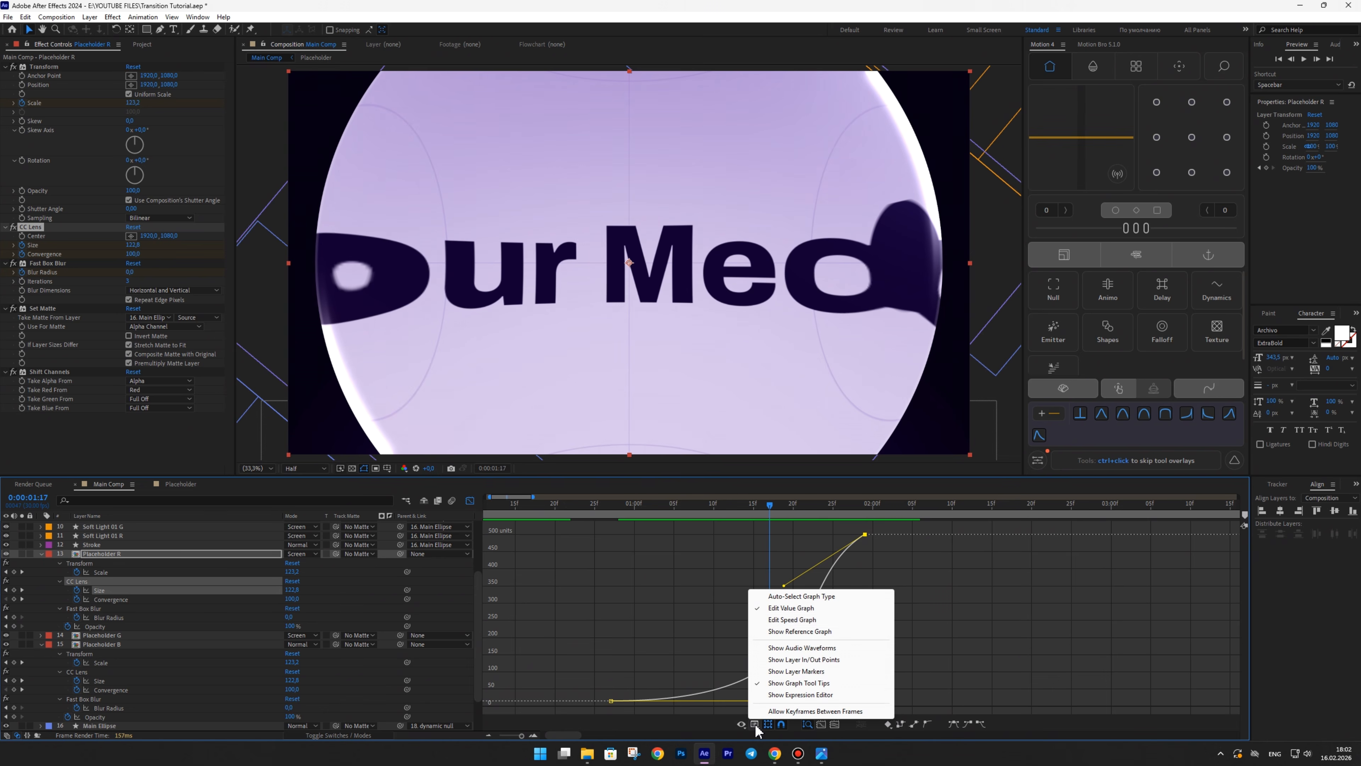
{"action": "left_click", "coordinate": [777, 622]}
{"action": "scroll", "coordinate": [839, 670], "scroll_direction": "up", "scroll_amount": 2}
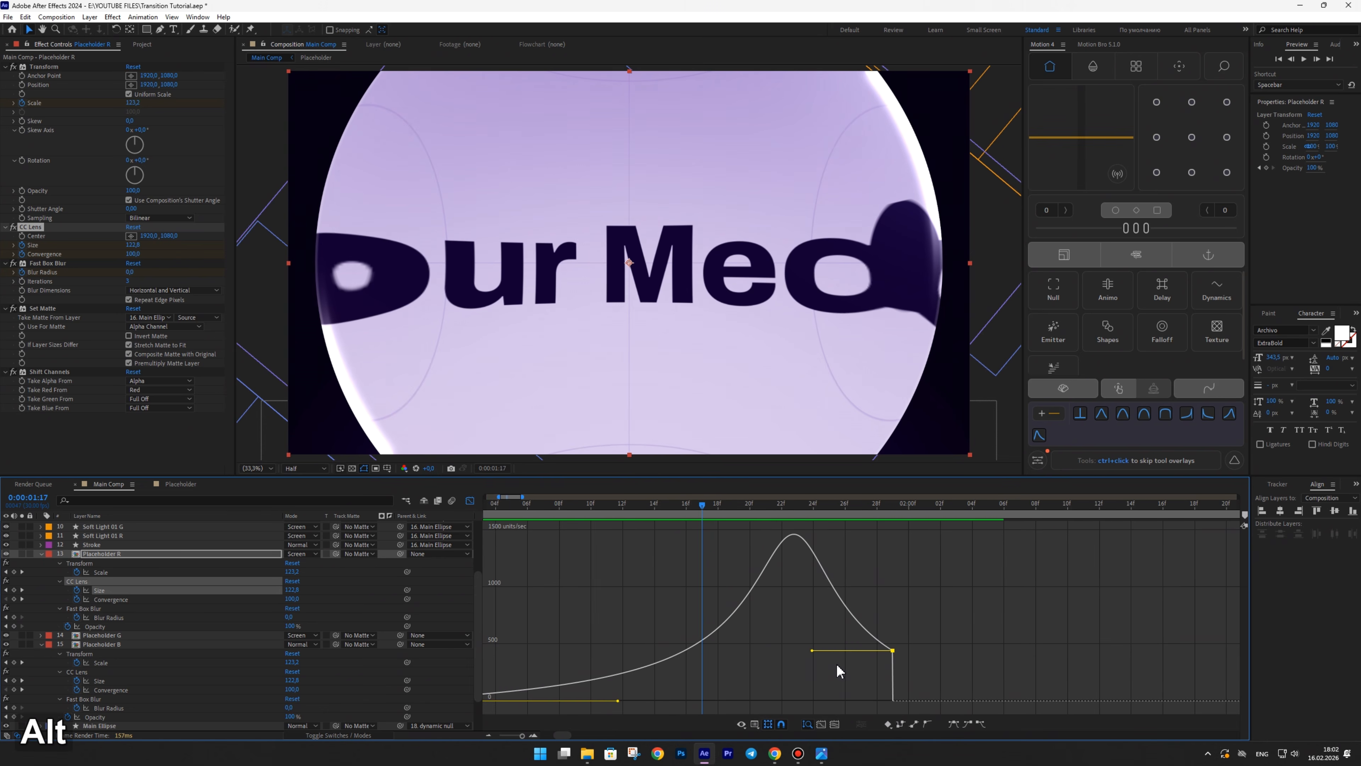
{"action": "left_click_drag", "start_coordinate": [909, 642], "coordinate": [828, 657]}
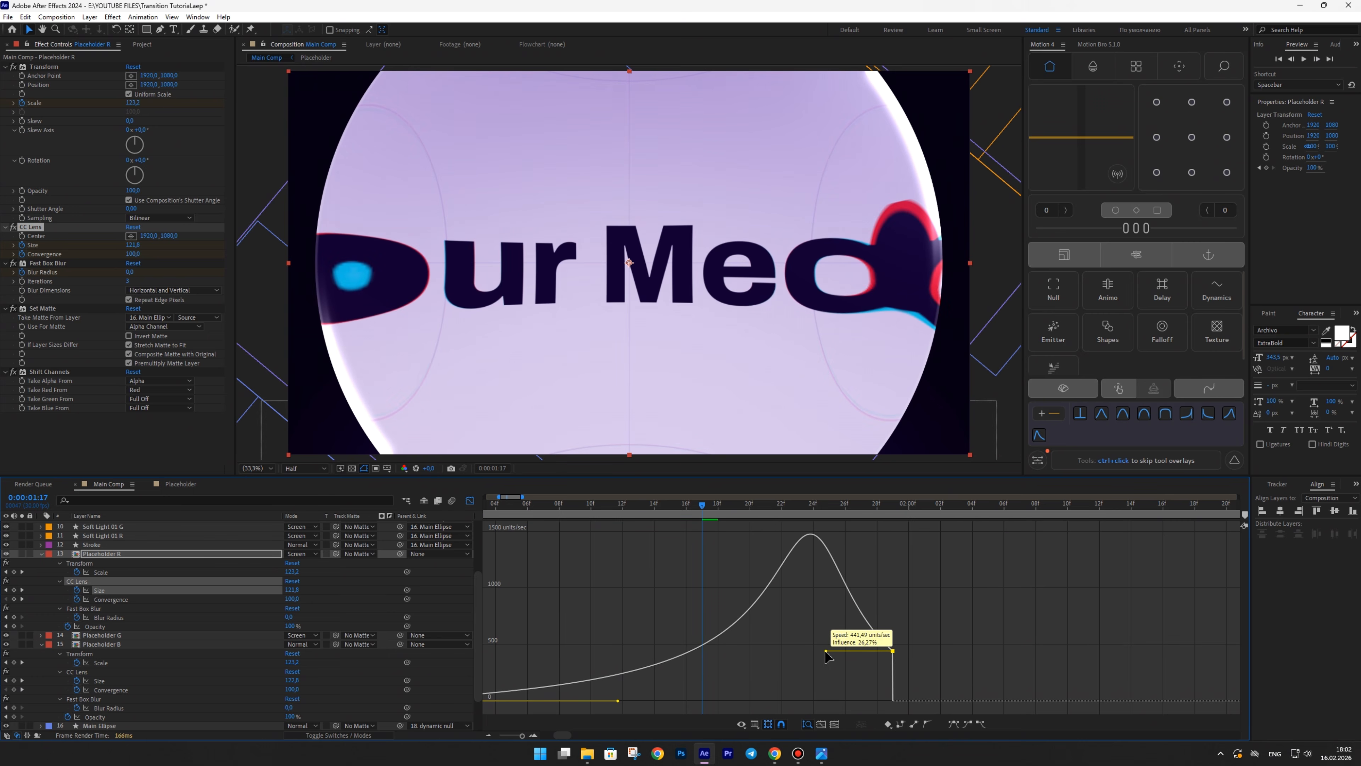
{"action": "left_click", "coordinate": [470, 500]}
- In the speed graph, lengthen the incoming handle of Placeholder B's last CC Lens Size keyframe
{"action": "left_click", "coordinate": [893, 680]}
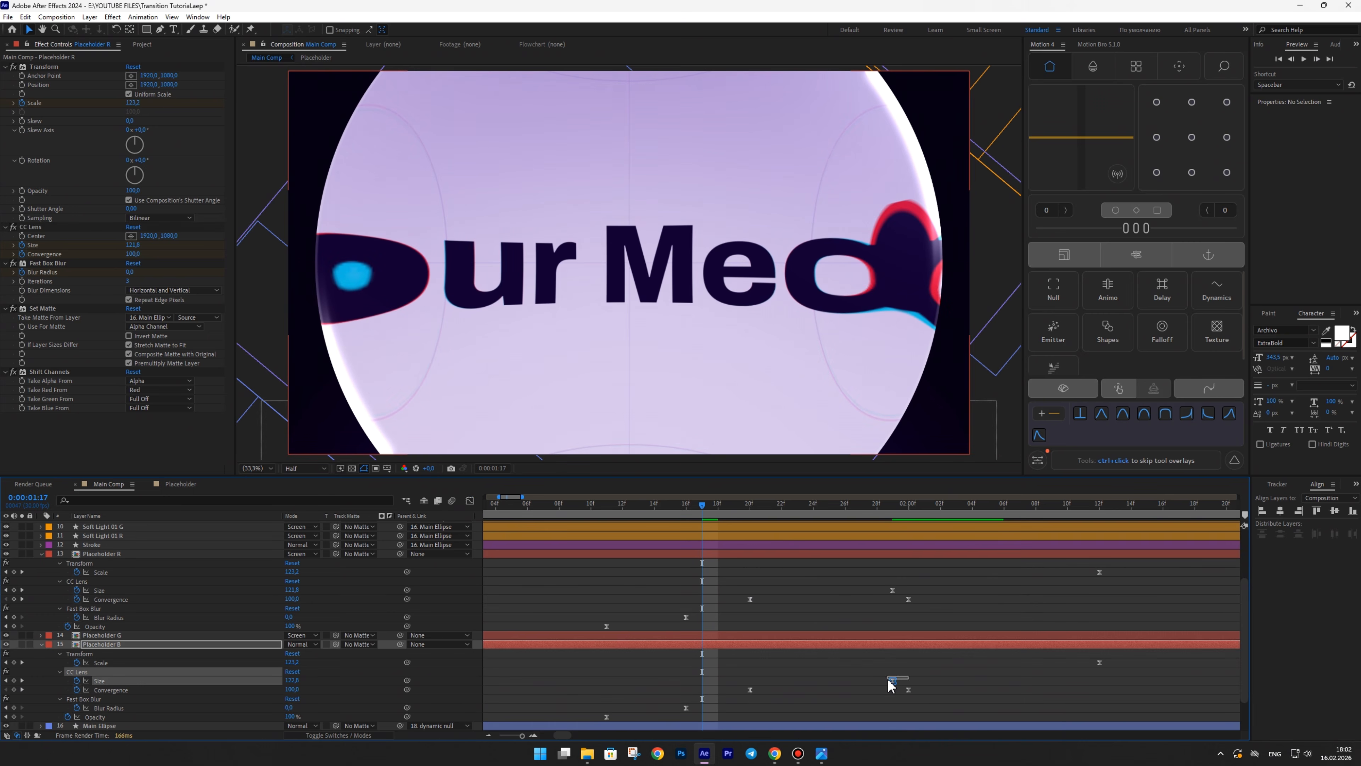
{"action": "left_click", "coordinate": [470, 500]}
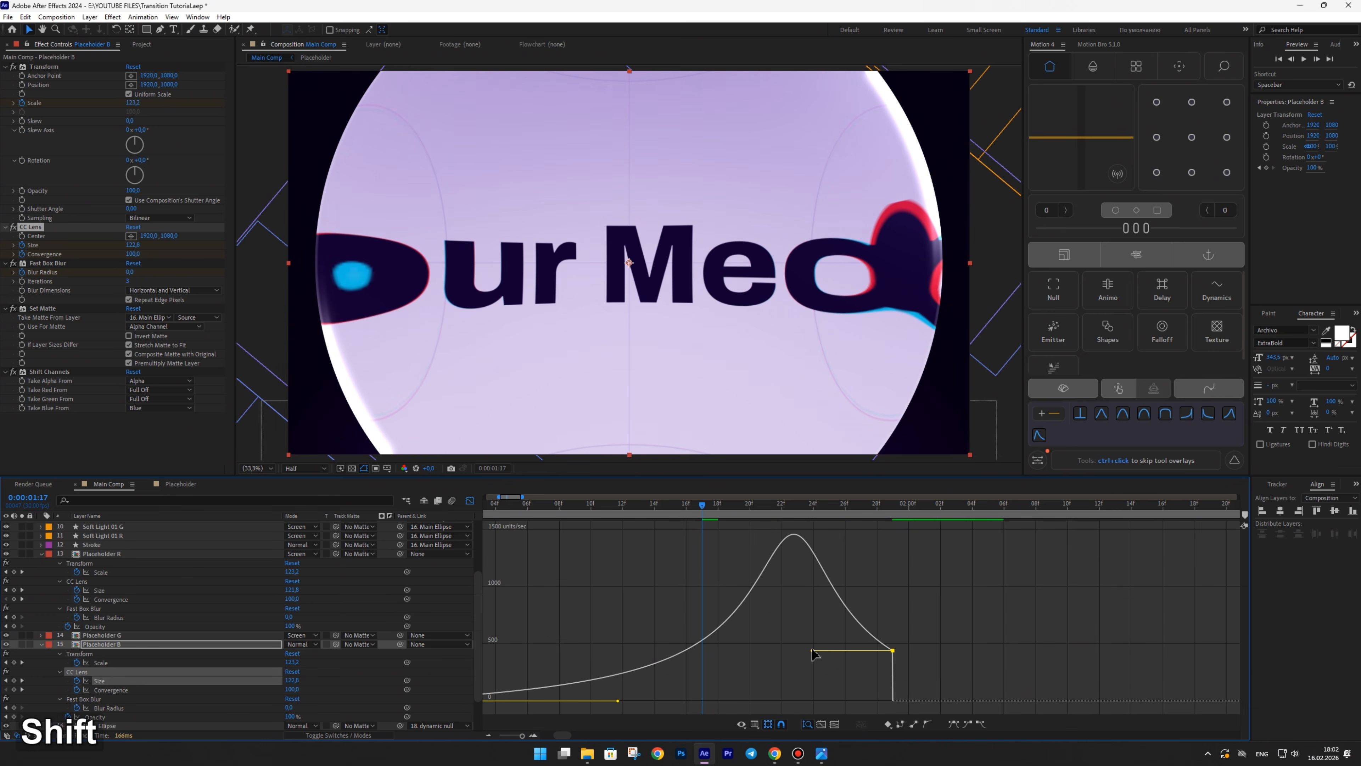
{"action": "left_click_drag", "start_coordinate": [813, 654], "coordinate": [794, 653]}
{"action": "left_click", "coordinate": [470, 501]}
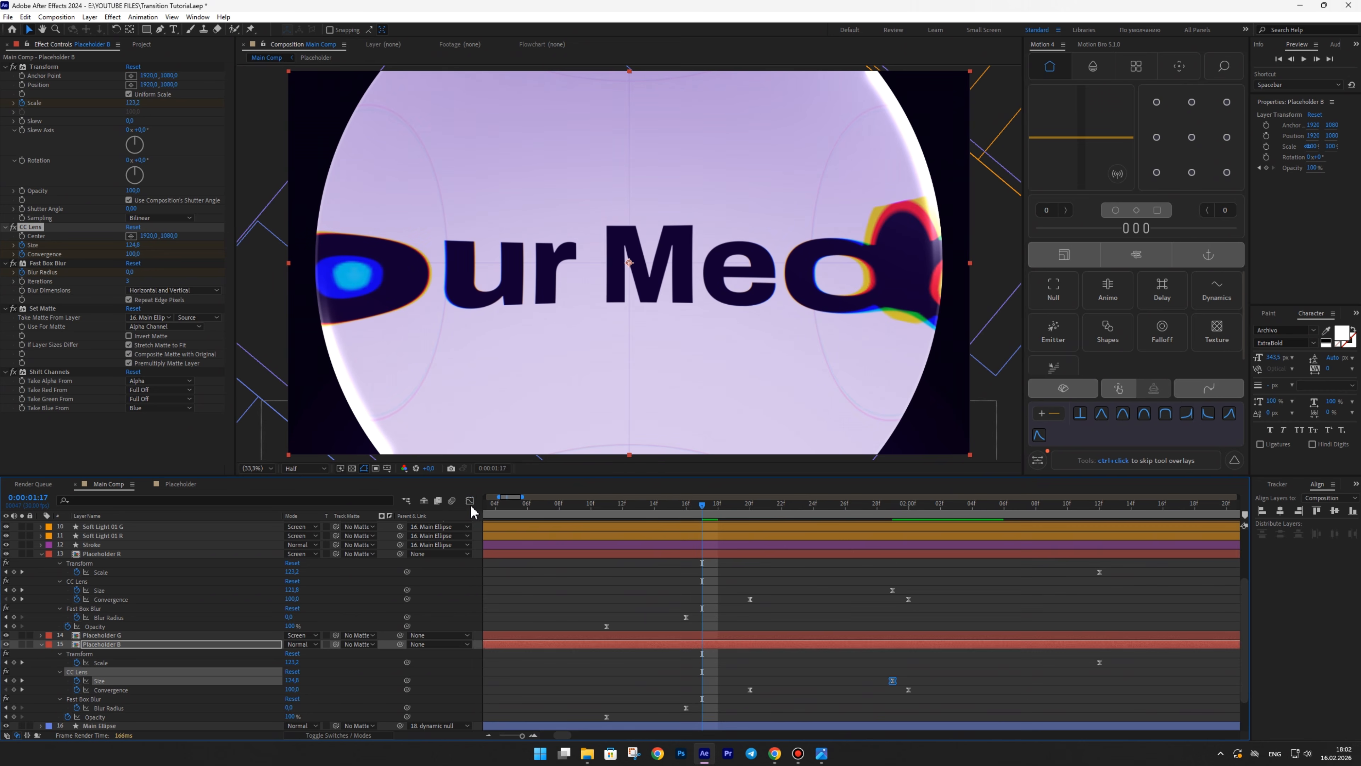
- Collapse the keyframed properties of the Placeholder layers and preview the transition up to 0:00:01:17
{"action": "left_click", "coordinate": [844, 601]}
{"action": "left_click", "coordinate": [632, 505]}
{"action": "left_click_drag", "start_coordinate": [632, 506], "coordinate": [762, 520]}
{"action": "scroll", "coordinate": [602, 599], "scroll_direction": "down", "scroll_amount": 5, "text": "alt"}
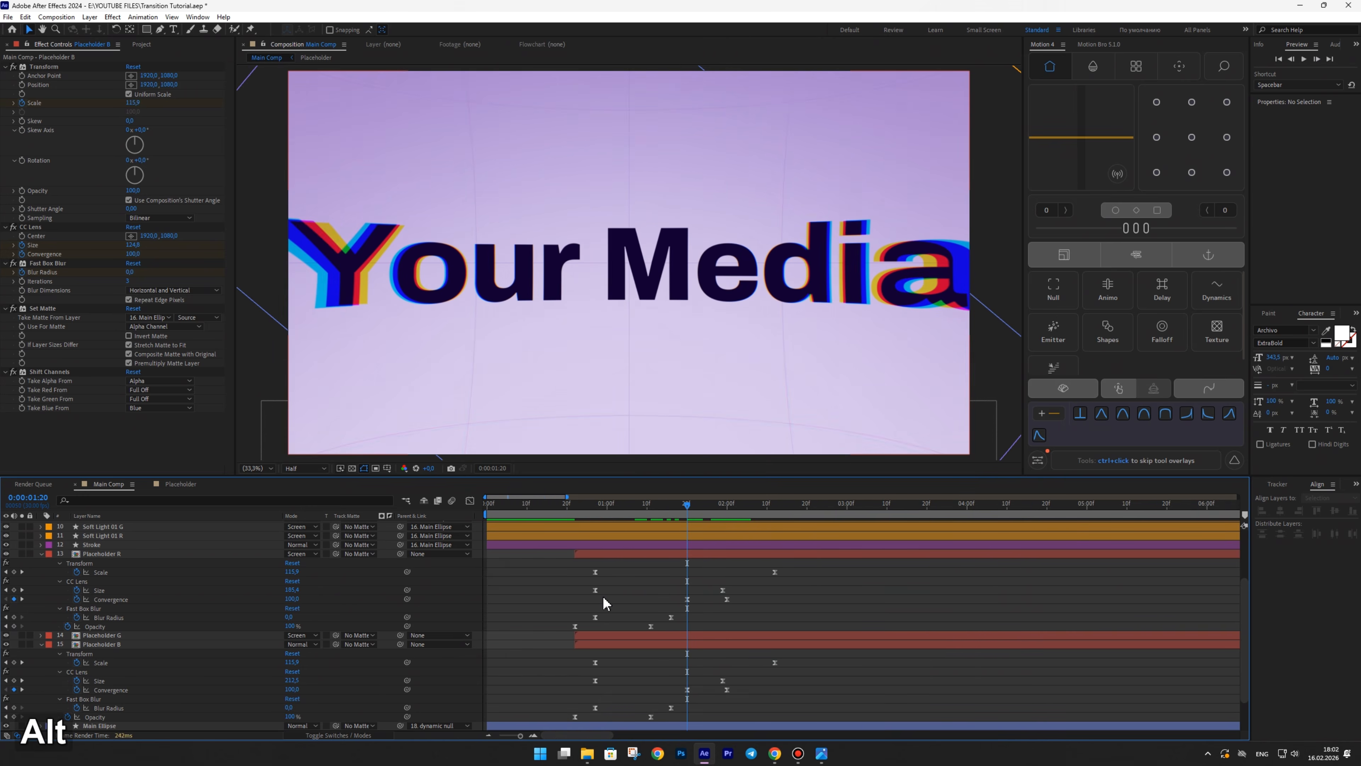
{"action": "key", "text": "u"}
{"action": "key", "text": "space"}
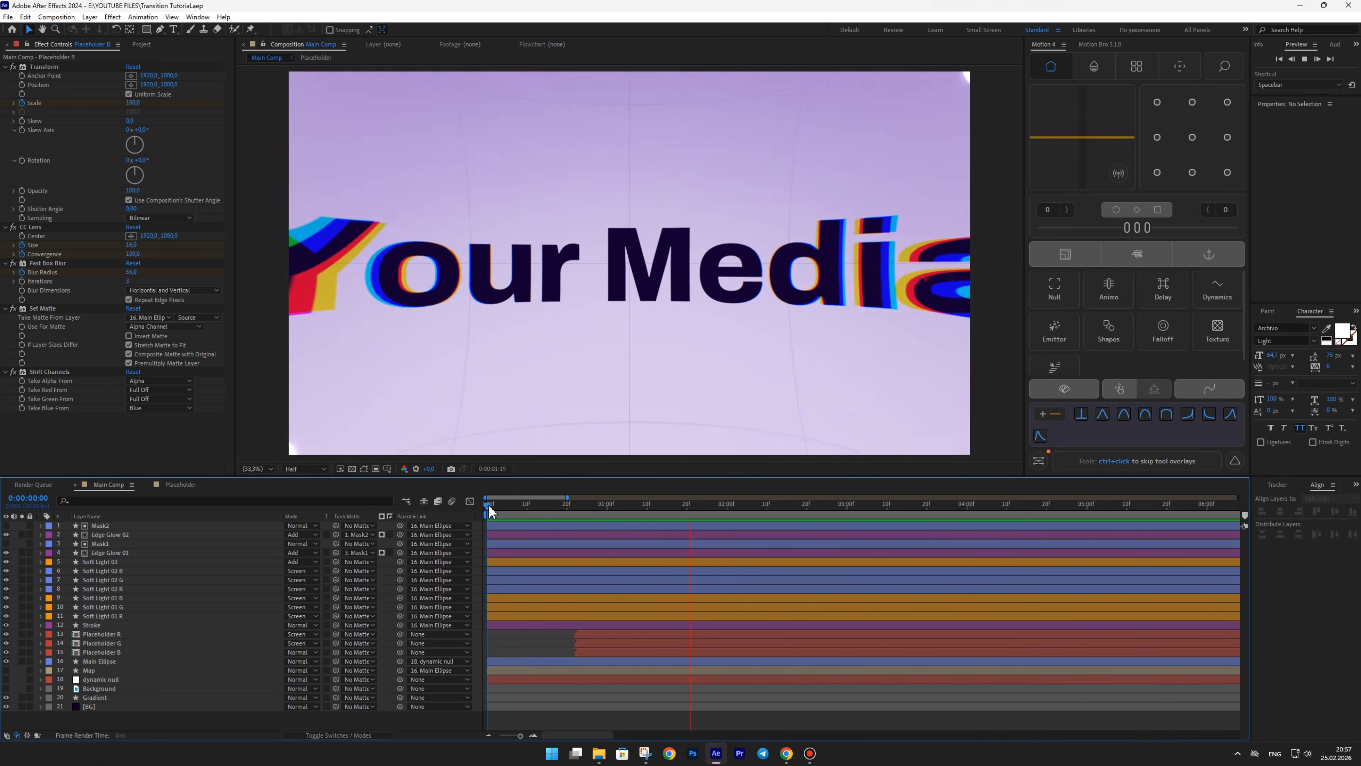
{"action": "left_click_drag", "start_coordinate": [489, 505], "coordinate": [672, 474]}
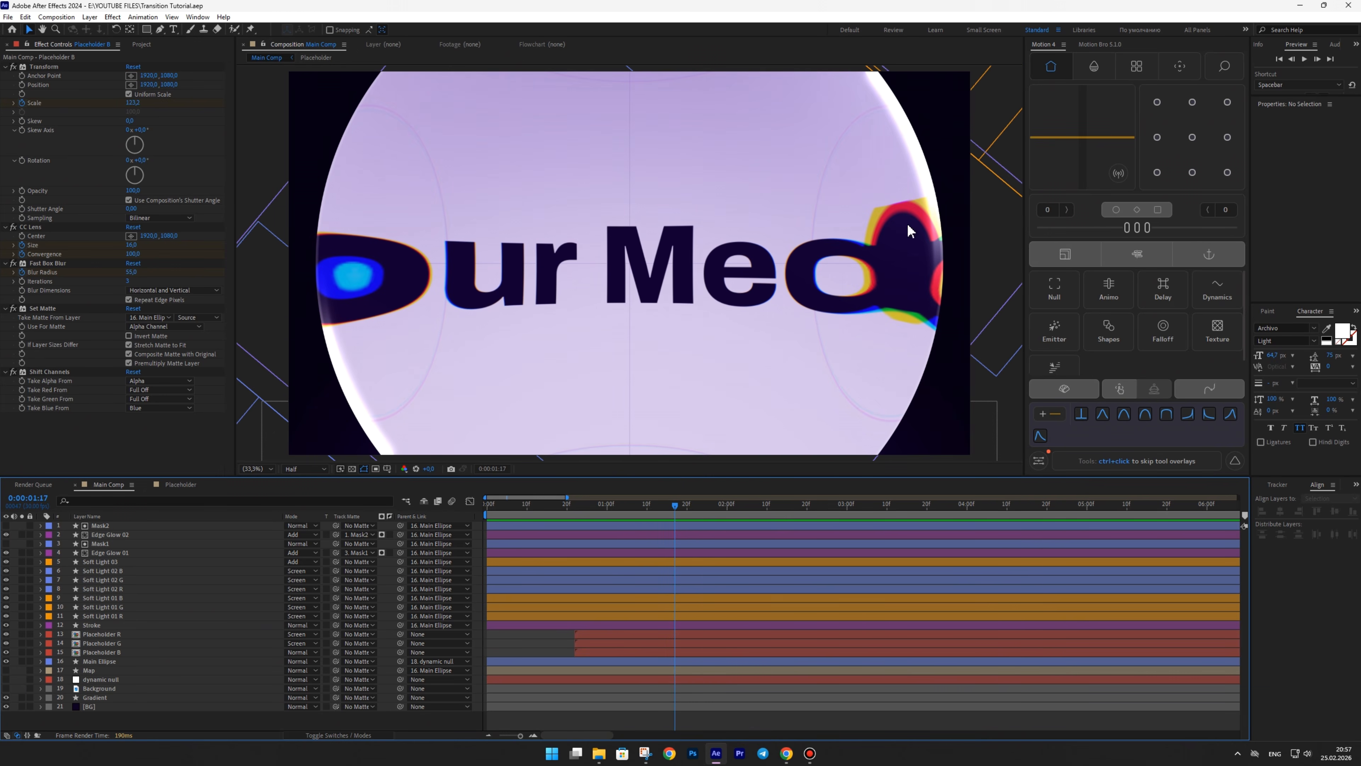
- Duplicate the Map layer and name the copy Map Blur
{"action": "left_click", "coordinate": [94, 670]}
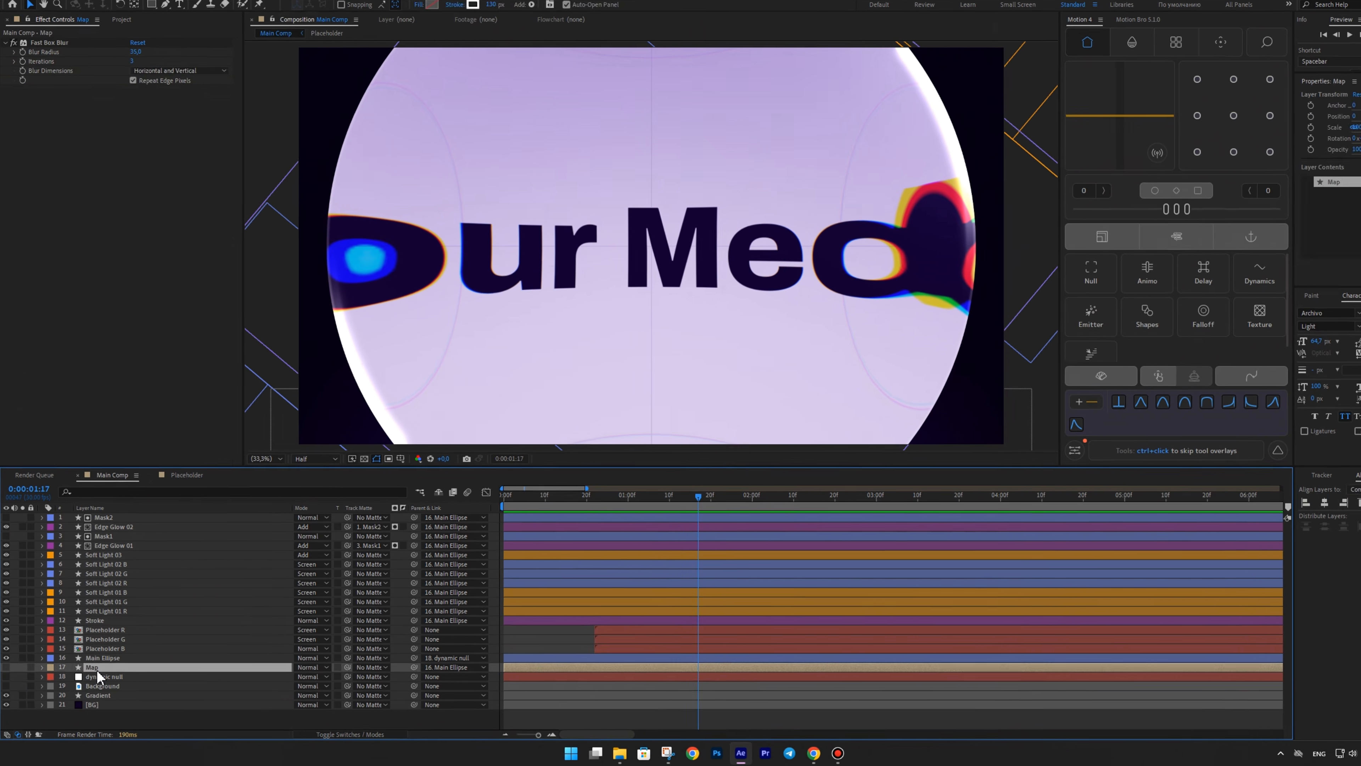
{"action": "key", "text": "ctrl+d"}
{"action": "key", "text": "Return"}
{"action": "left_click", "coordinate": [141, 633]}
{"action": "key", "text": "BackSpace"}
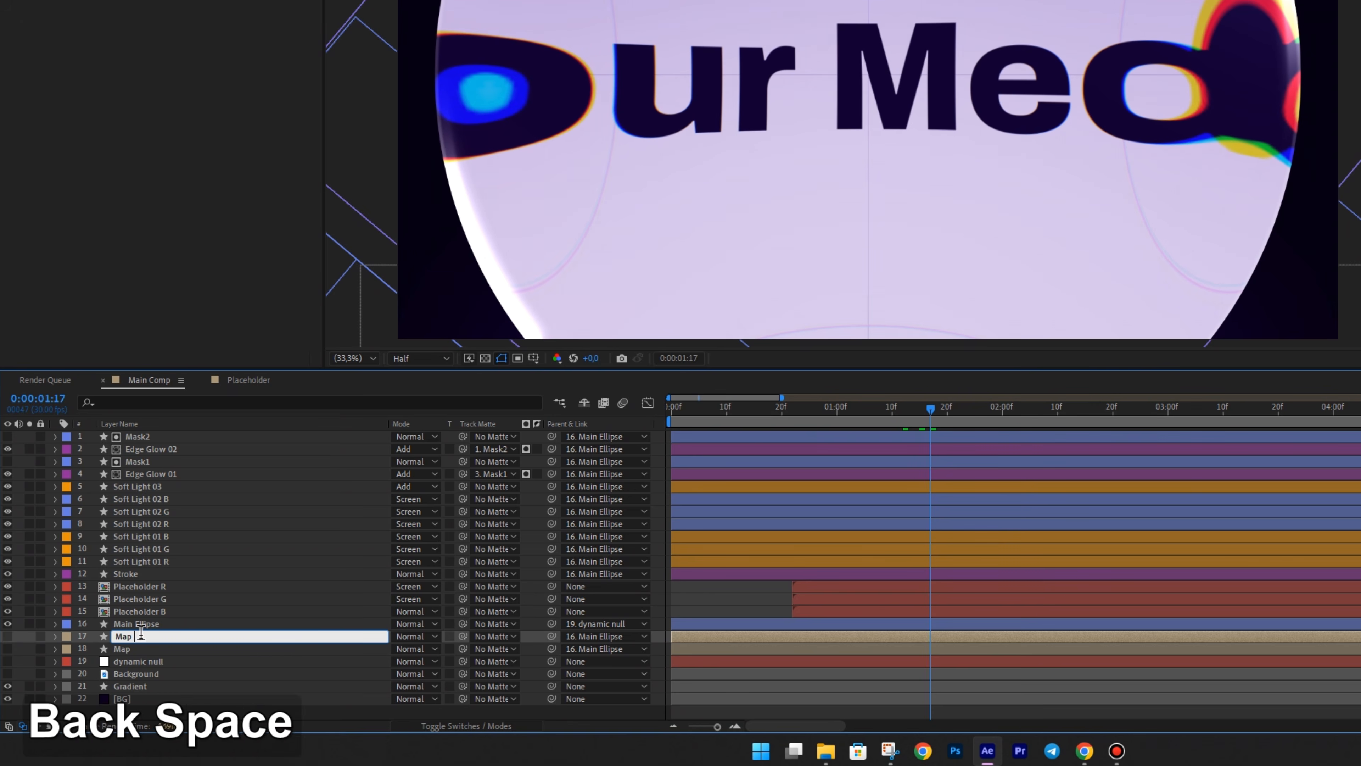
{"action": "type", "text": "Blur"}
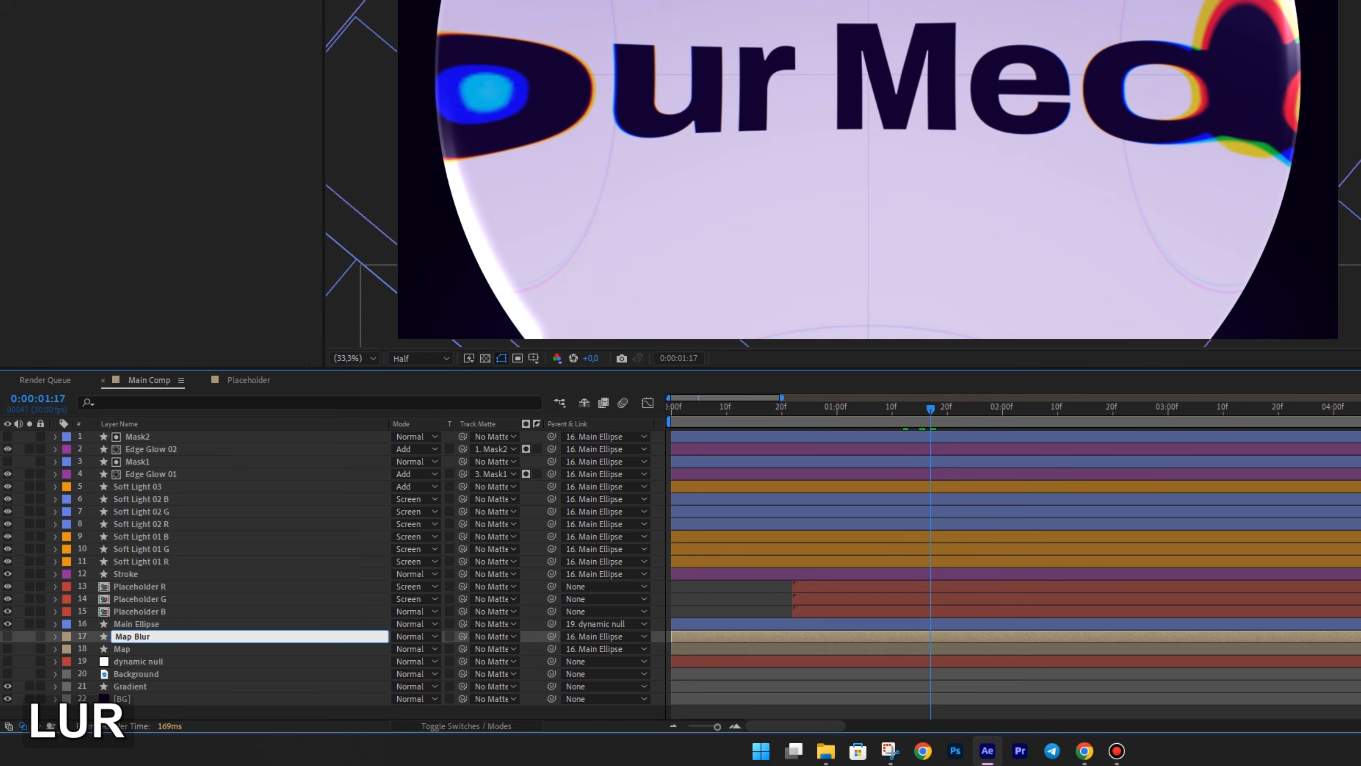
{"action": "key", "text": "Return"}
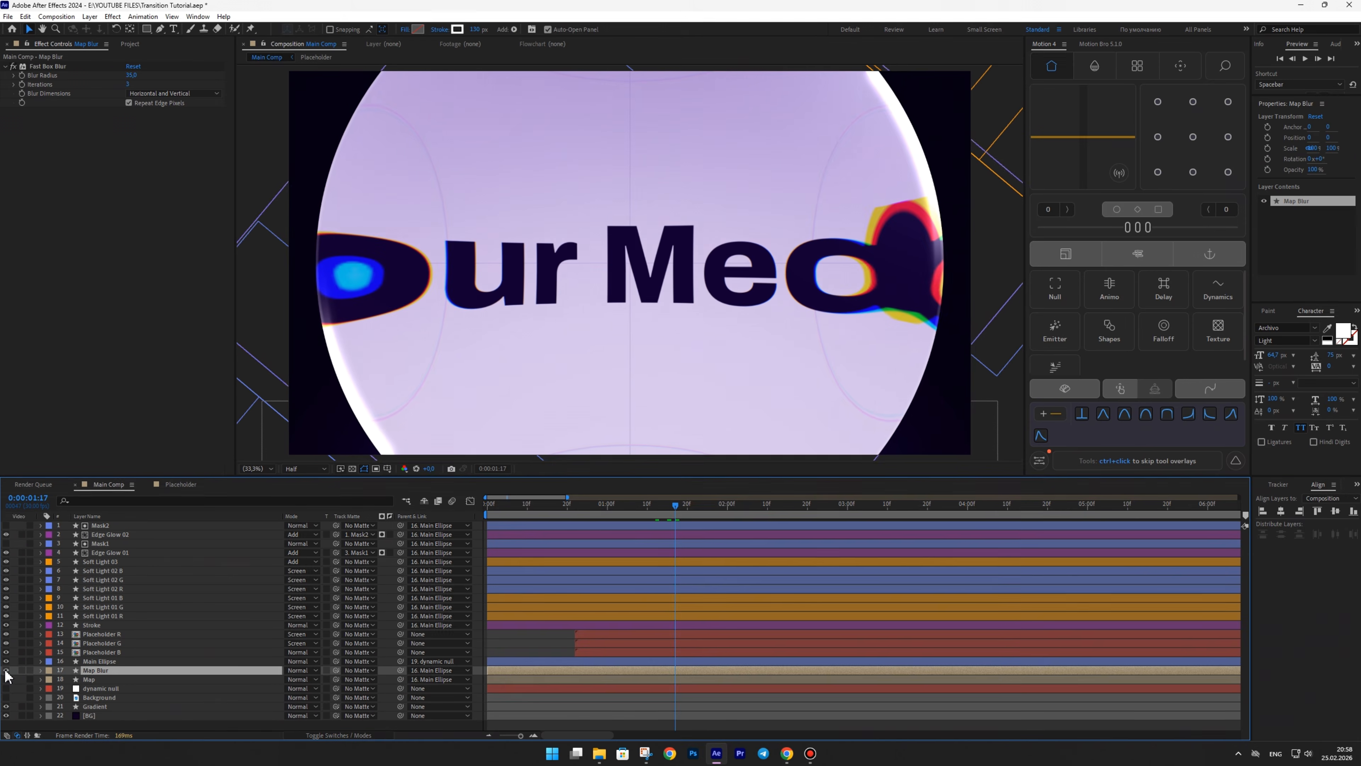
- Move the Map Blur layer, made visible, above Placeholder R and greatly increase its ellipse's stroke width
{"action": "left_click", "coordinate": [6, 670]}
{"action": "left_click_drag", "start_coordinate": [91, 675], "coordinate": [100, 638]}
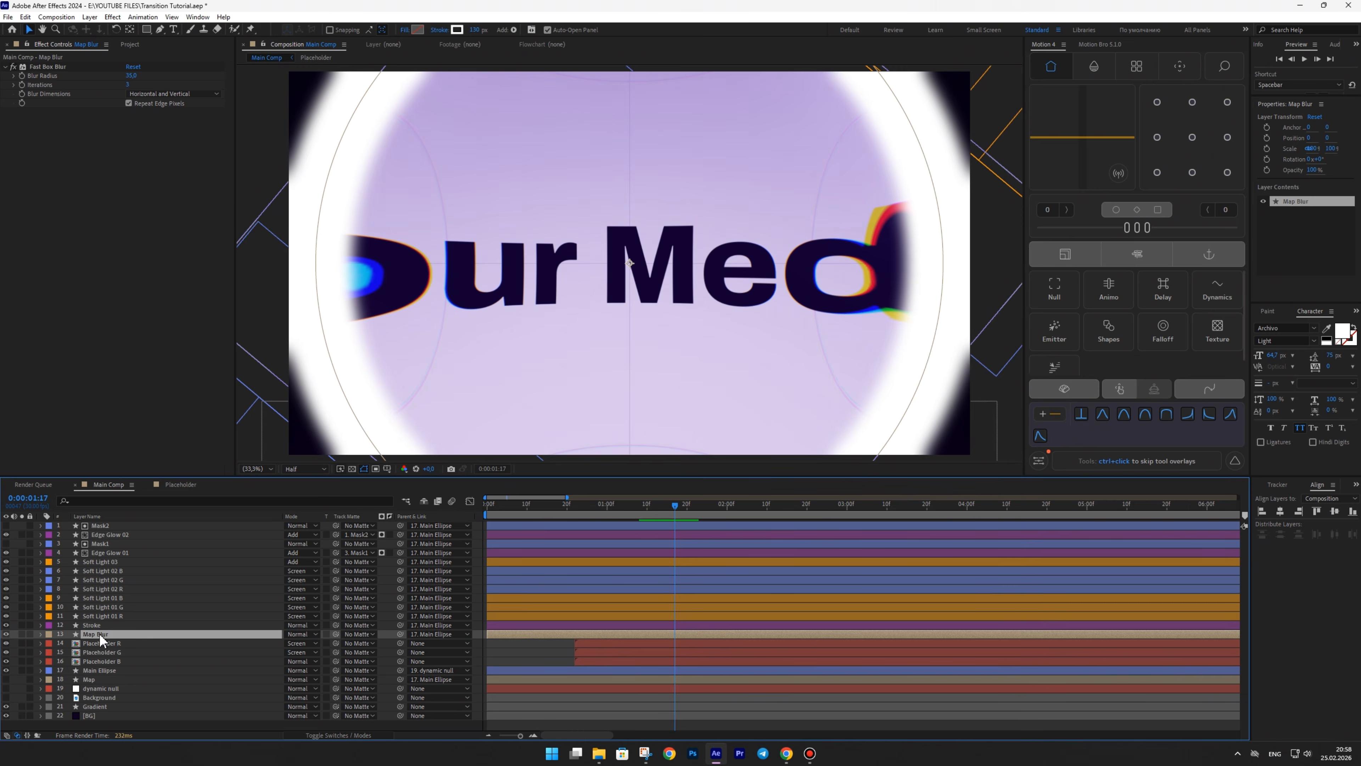
{"action": "mouse_move", "coordinate": [667, 514]}
{"action": "left_mouse_down"}
{"action": "mouse_move", "coordinate": [623, 503]}
{"action": "mouse_move", "coordinate": [654, 491]}
{"action": "left_mouse_up"}
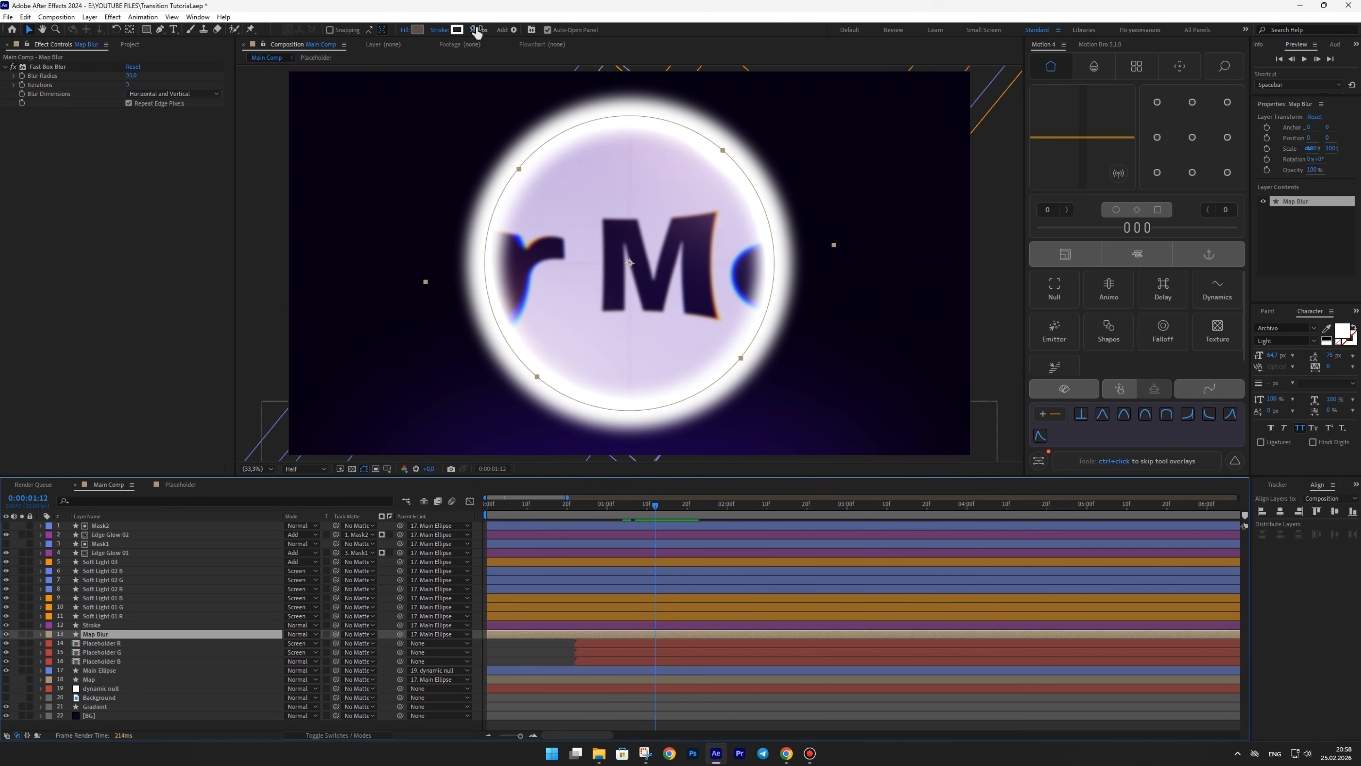
{"action": "key", "text": "KP_5"}
{"action": "key", "text": "Return"}
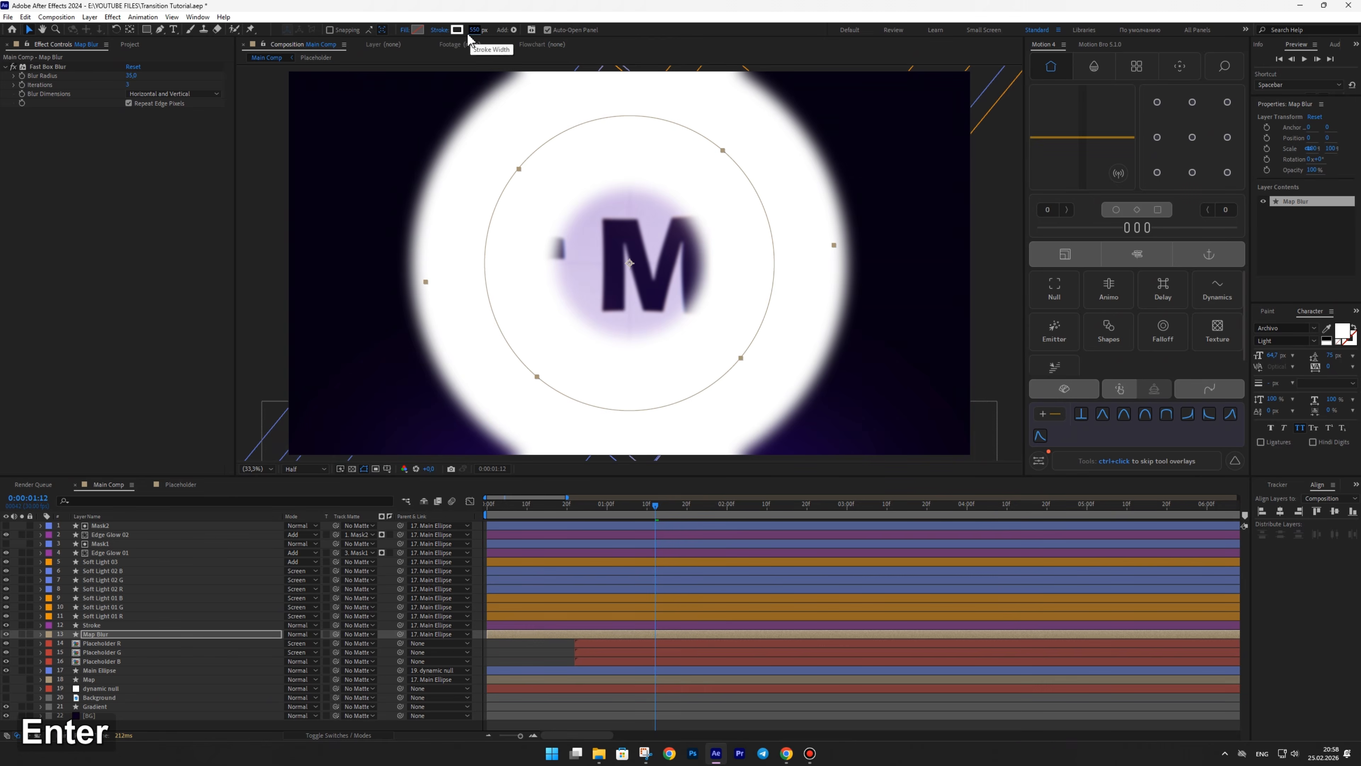
- Set the Fast Box Blur radius of Map Blur to 265, check it around 0:00:01:14 and hide the layer
{"action": "left_click", "coordinate": [48, 67]}
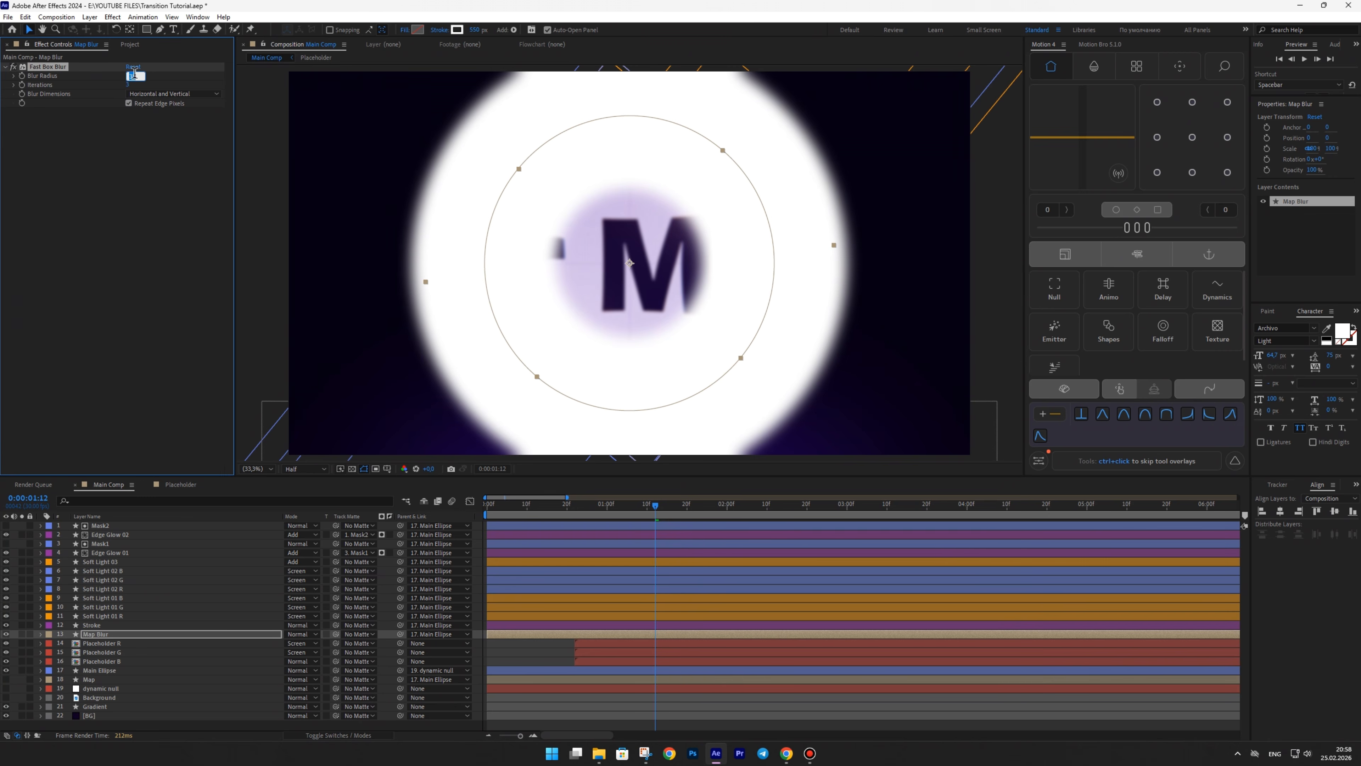
{"action": "type", "text": "265"}
{"action": "key", "text": "Return"}
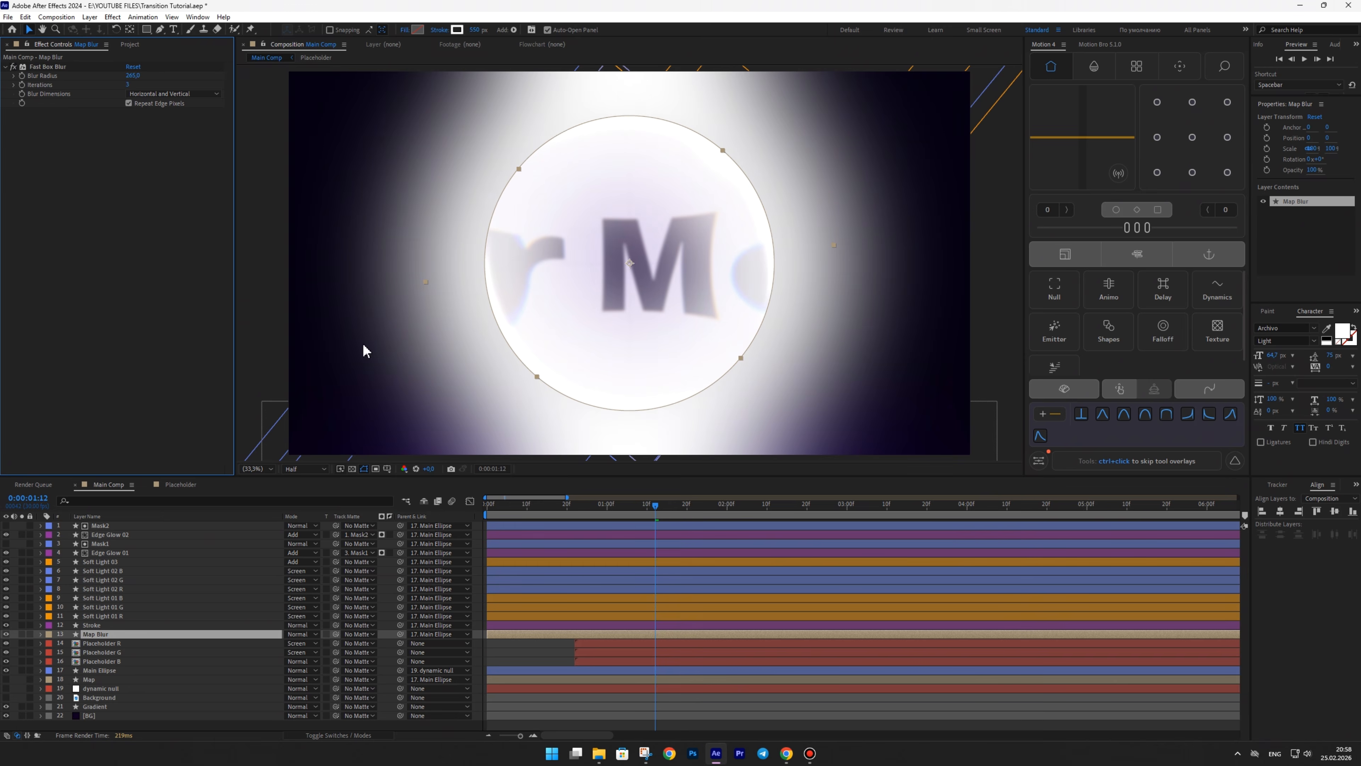
{"action": "left_click_drag", "start_coordinate": [642, 504], "coordinate": [660, 475]}
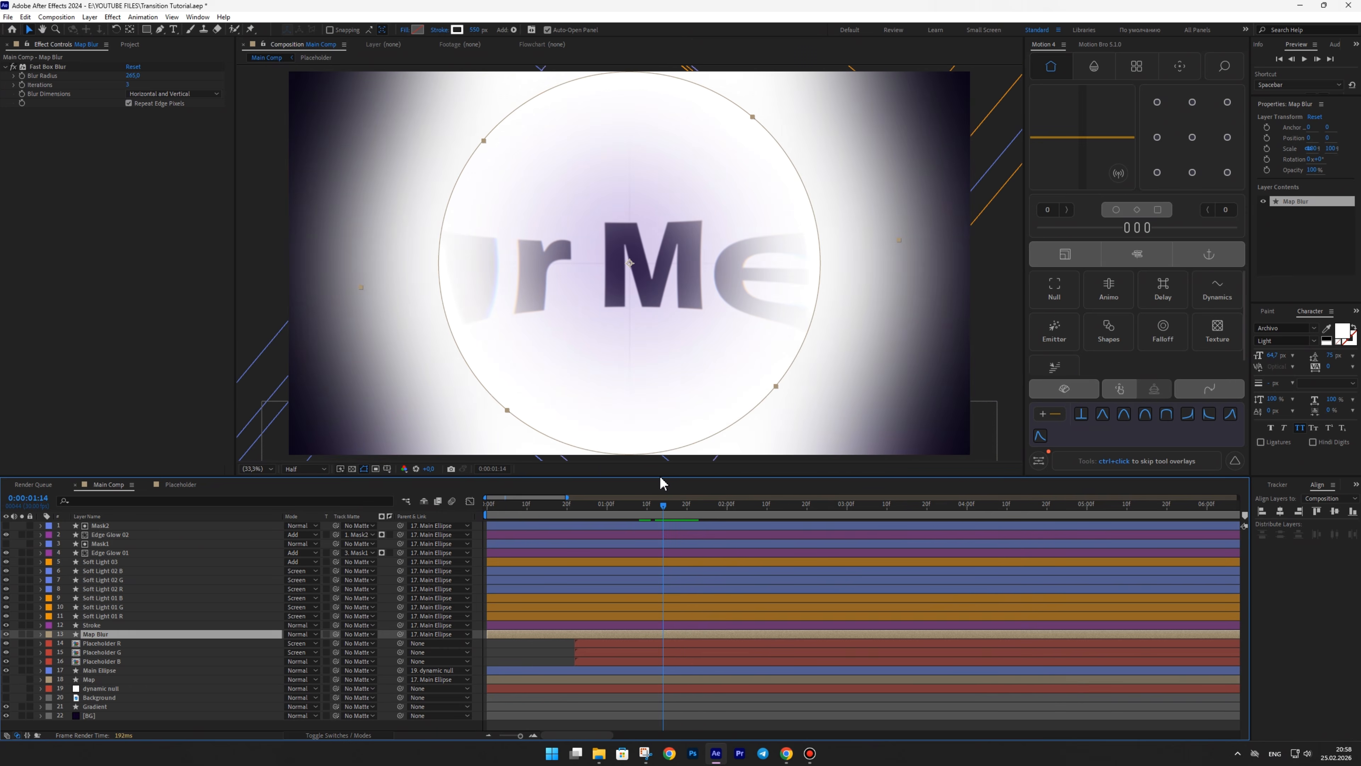
{"action": "left_click", "coordinate": [6, 634]}
- Duplicate the Map layer again, place the copy directly below Map Blur and name it Mask
{"action": "left_click", "coordinate": [91, 679]}
{"action": "key", "text": "ctrl+d"}
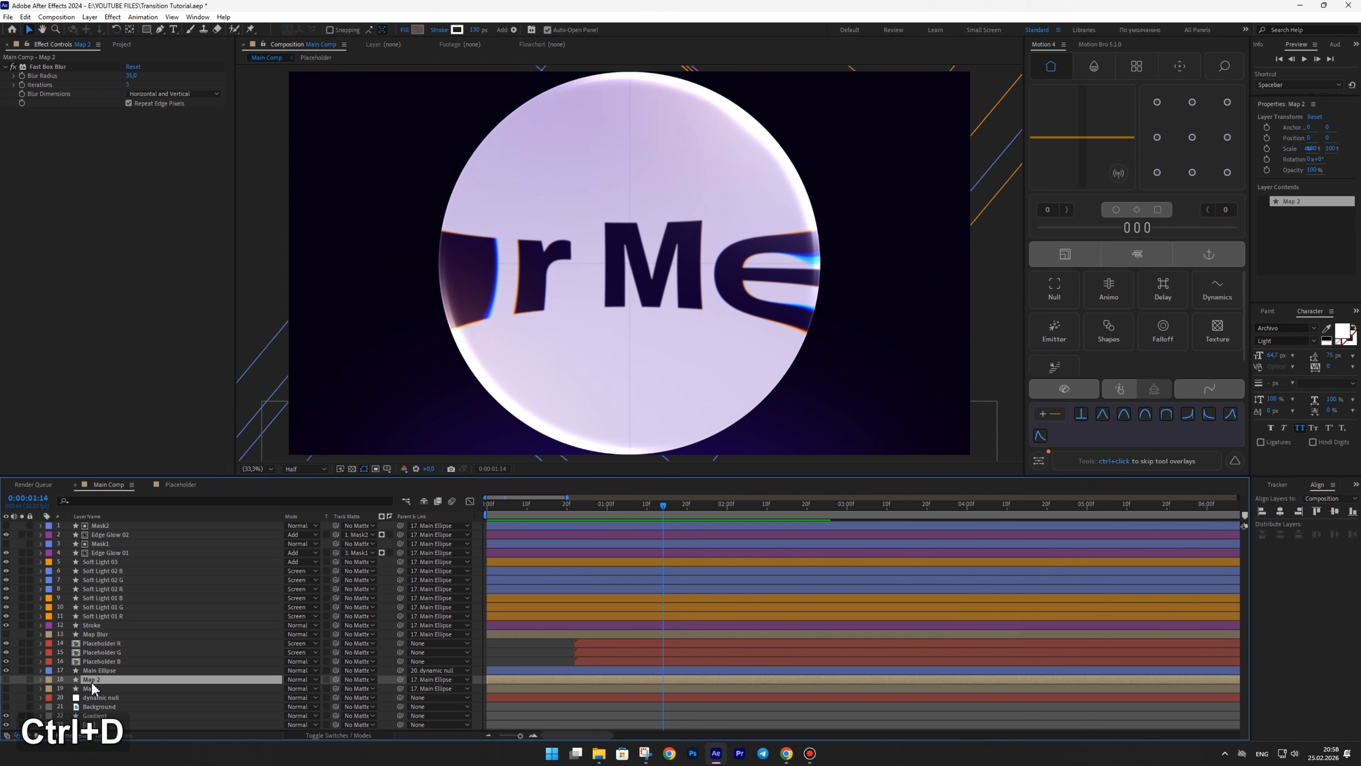
{"action": "left_click_drag", "start_coordinate": [92, 682], "coordinate": [96, 644]}
{"action": "key", "text": "Return"}
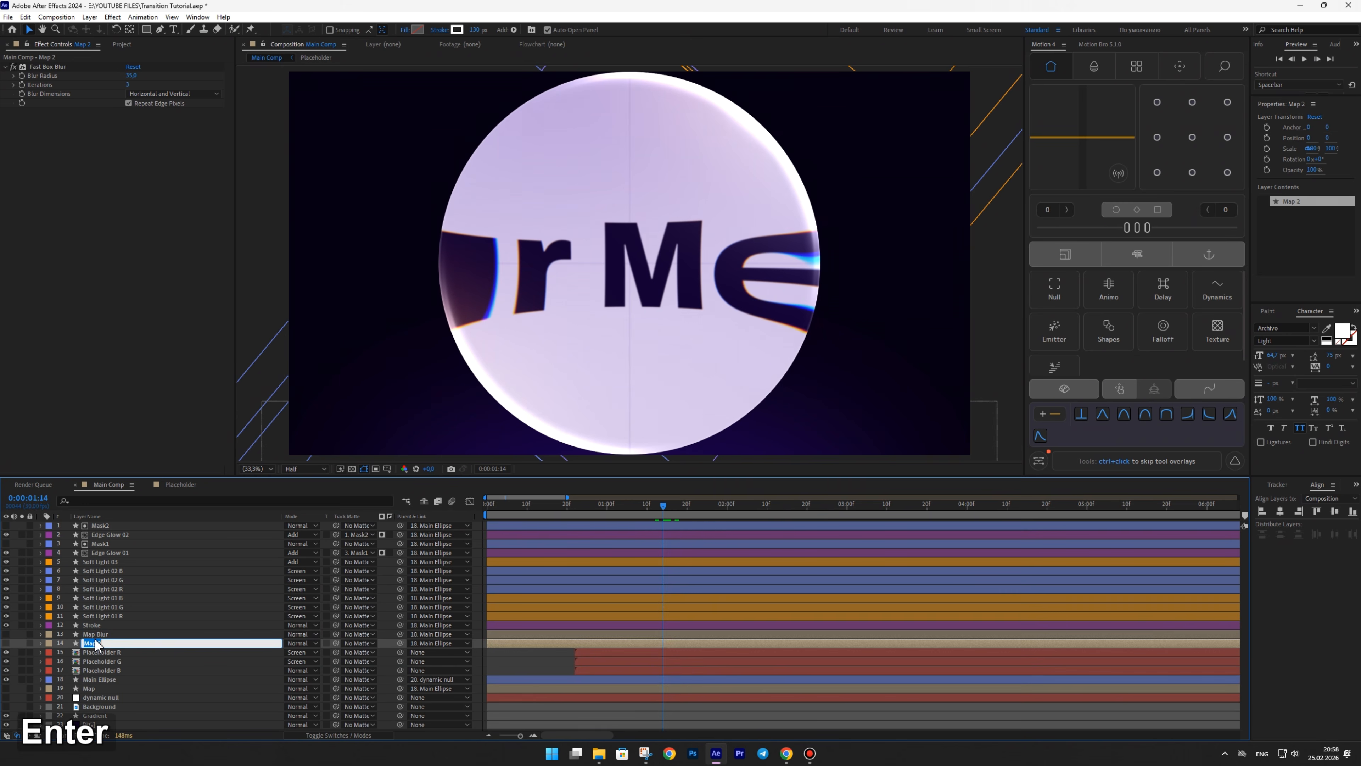
{"action": "type", "text": "Mask"}
{"action": "key", "text": "Return"}
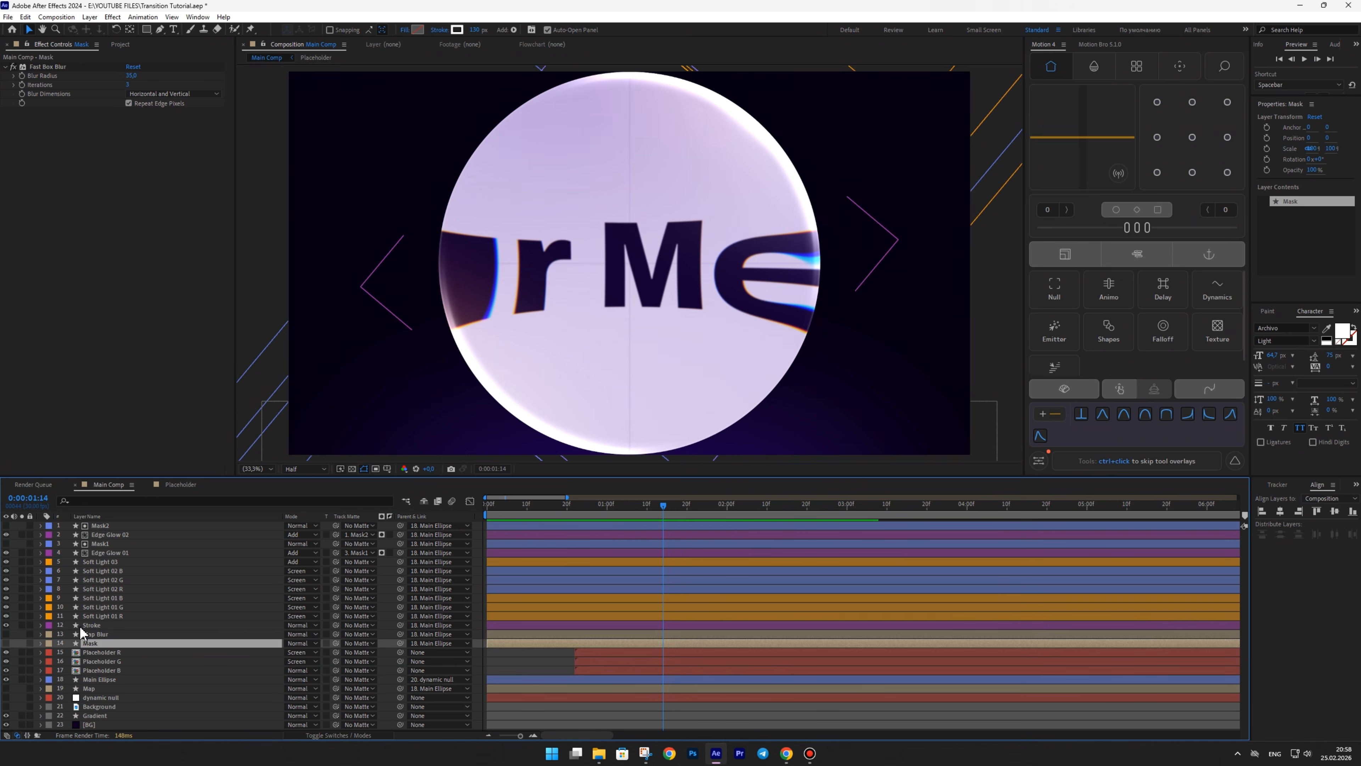
- Make the Mask layer visible and delete its Fast Box Blur effect
{"action": "left_click", "coordinate": [6, 643]}
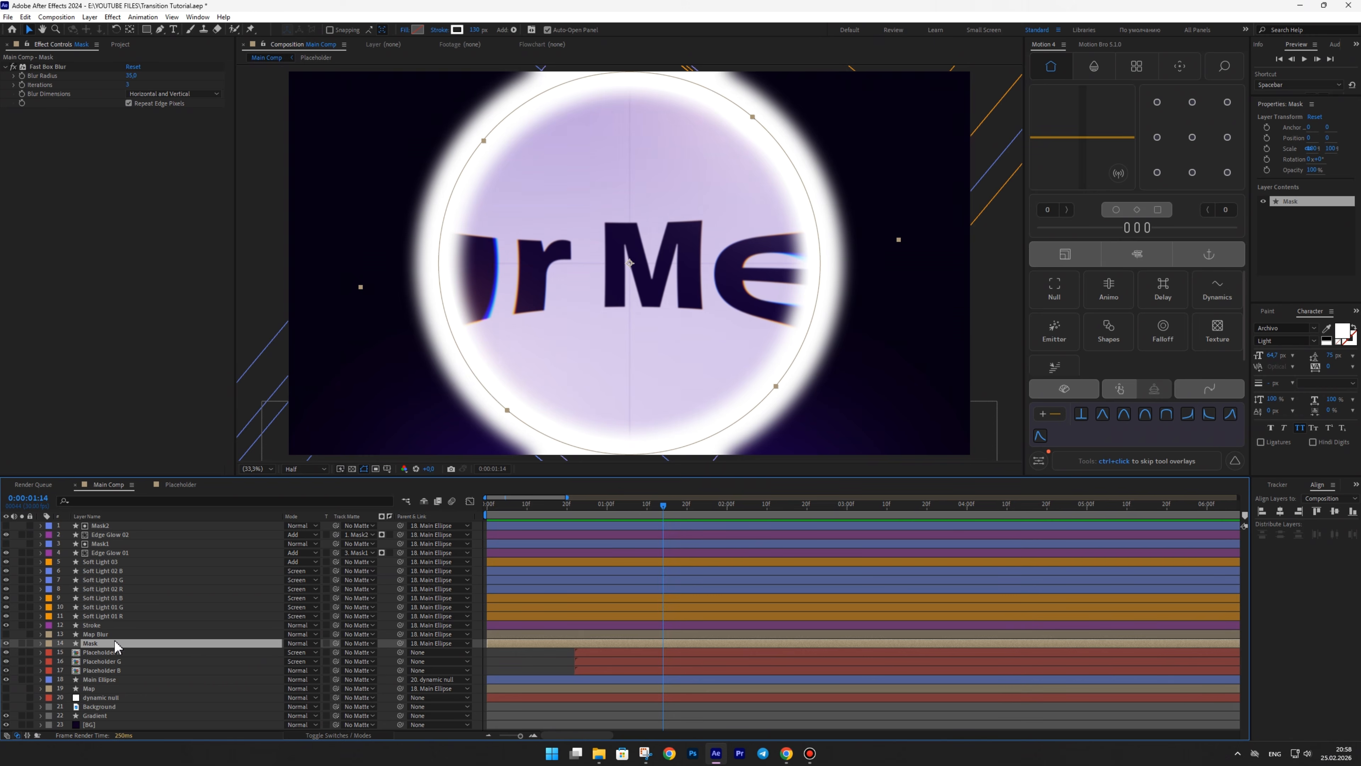
{"action": "left_click", "coordinate": [42, 76]}
{"action": "key", "text": "Delete"}
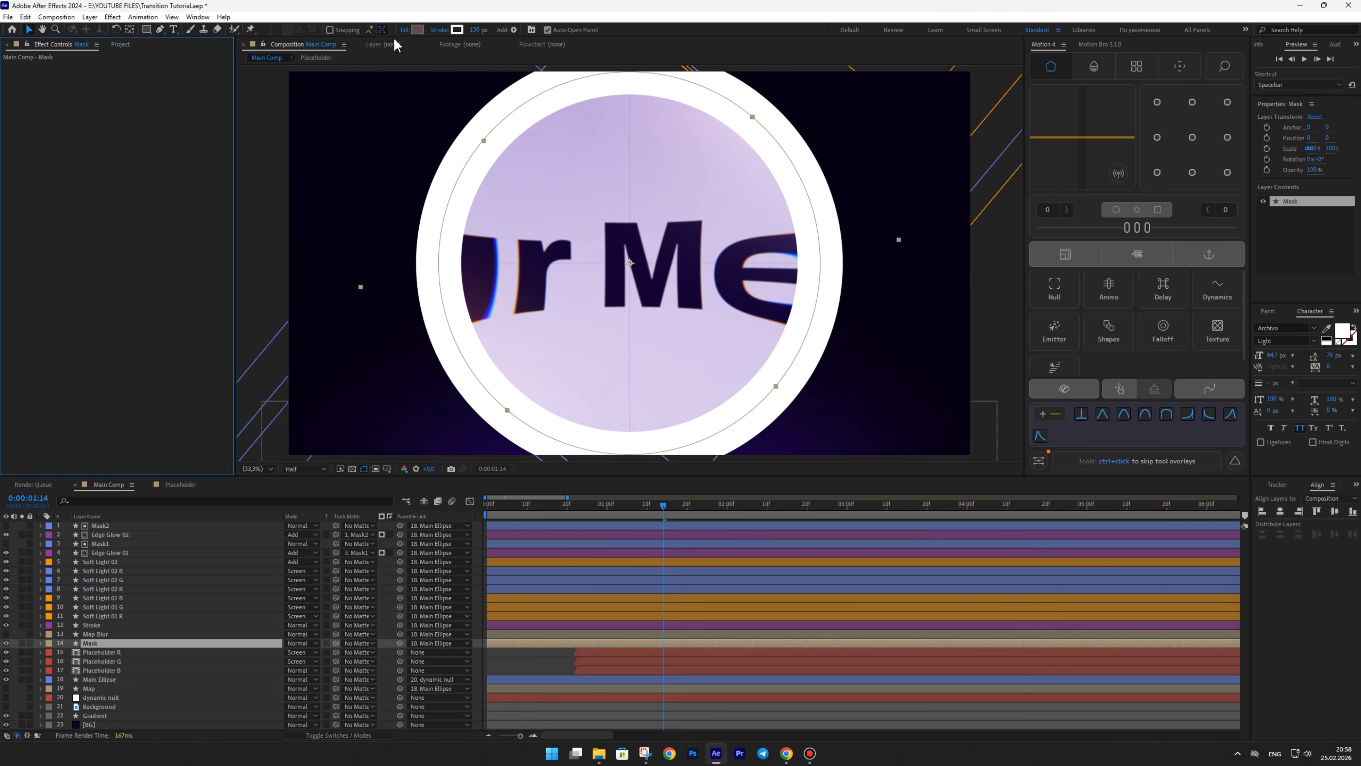
- Give the Mask layer's ellipse a solid red fill with no stroke, and hide the layer
{"action": "left_click", "coordinate": [404, 30]}
{"action": "left_click", "coordinate": [647, 336]}
{"action": "left_click", "coordinate": [651, 405]}
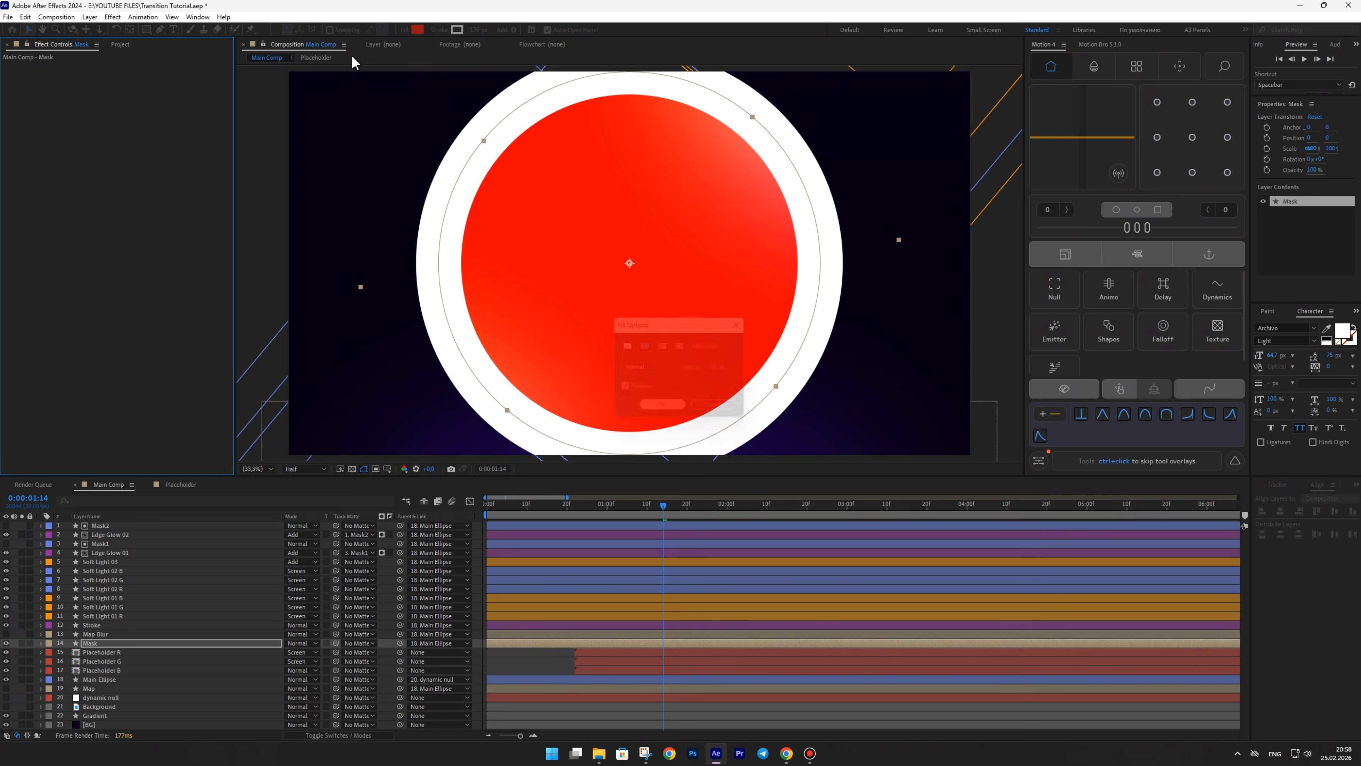
{"action": "left_click", "coordinate": [440, 30]}
{"action": "left_click", "coordinate": [629, 350]}
{"action": "left_click", "coordinate": [651, 402]}
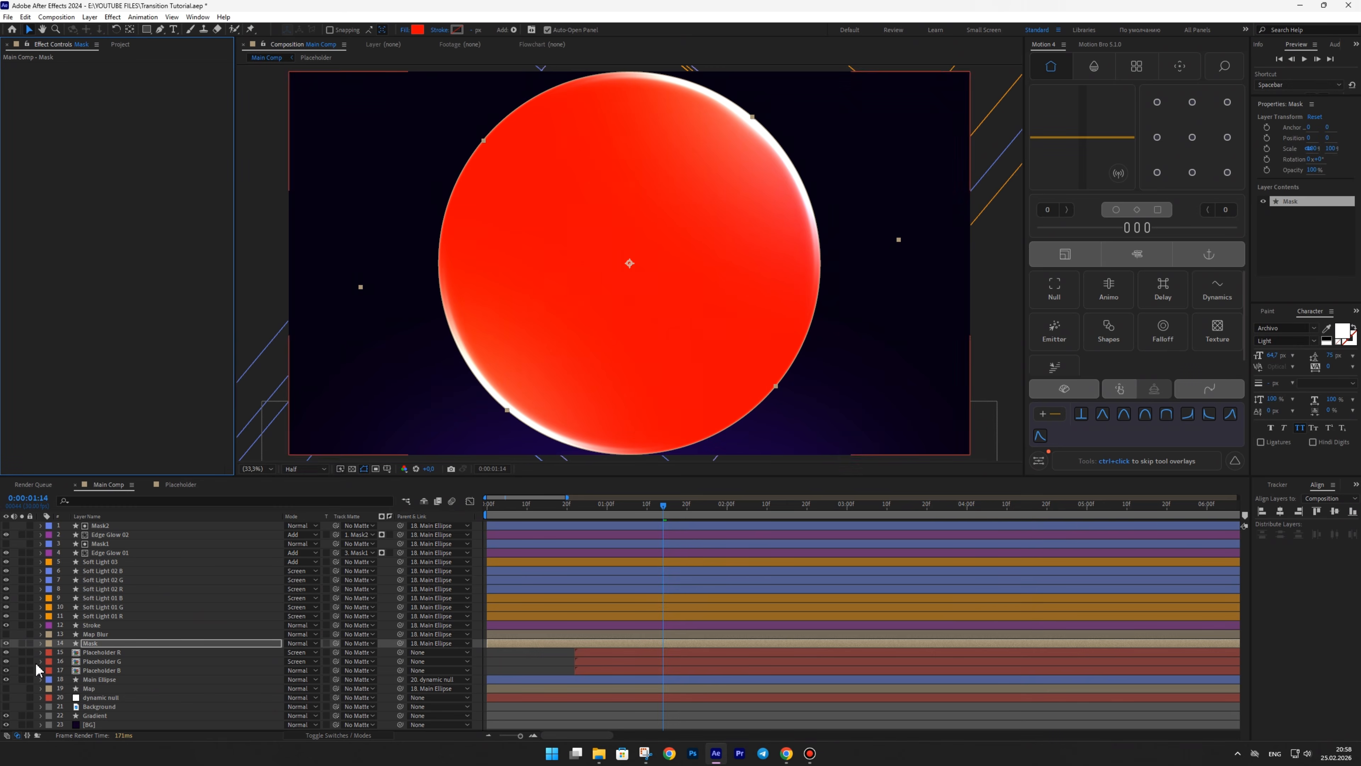
{"action": "left_click", "coordinate": [6, 643]}
- Create an adjustment layer directly above Map Blur and name it Edge Blur
{"action": "right_click", "coordinate": [475, 644]}
{"action": "mouse_move", "coordinate": [506, 514]}
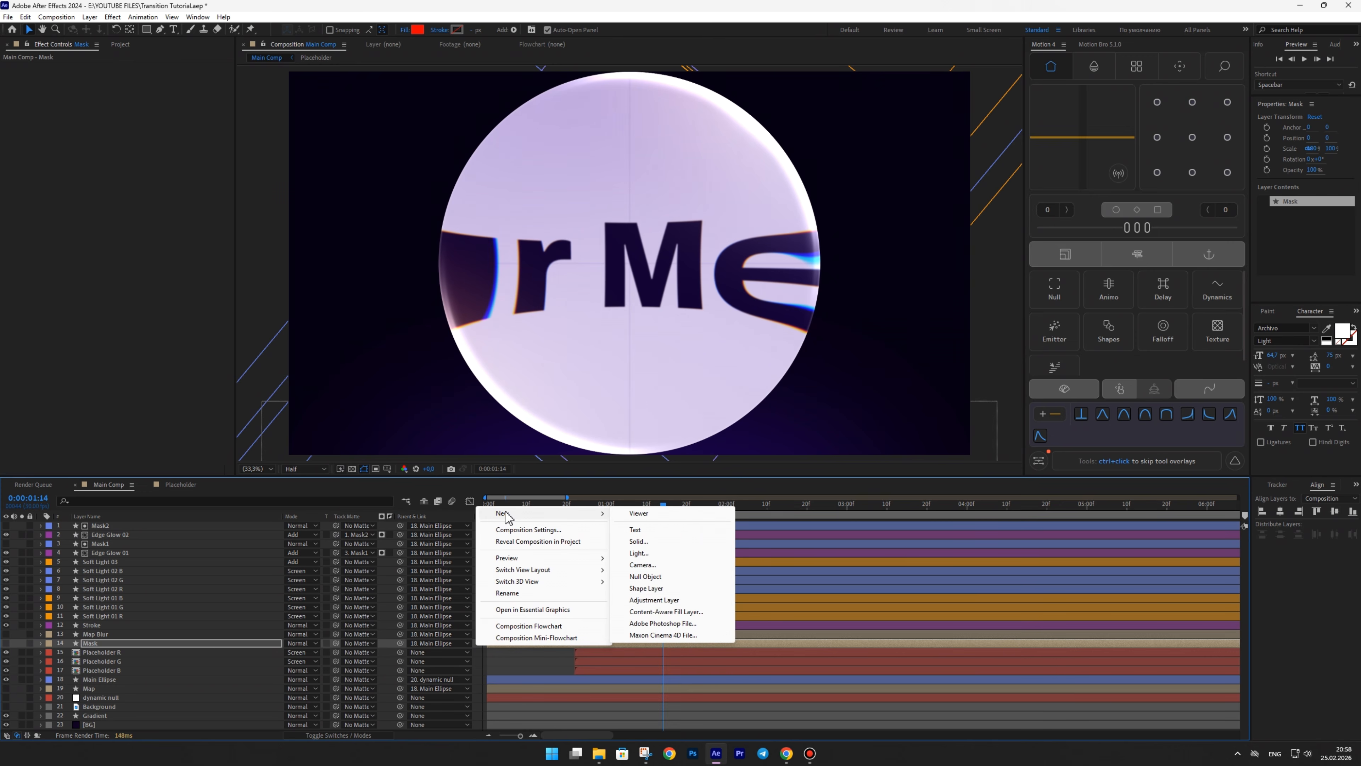
{"action": "left_click", "coordinate": [656, 601]}
{"action": "left_click_drag", "start_coordinate": [161, 643], "coordinate": [99, 636]}
{"action": "key", "text": "Return"}
{"action": "type", "text": "Edge"}
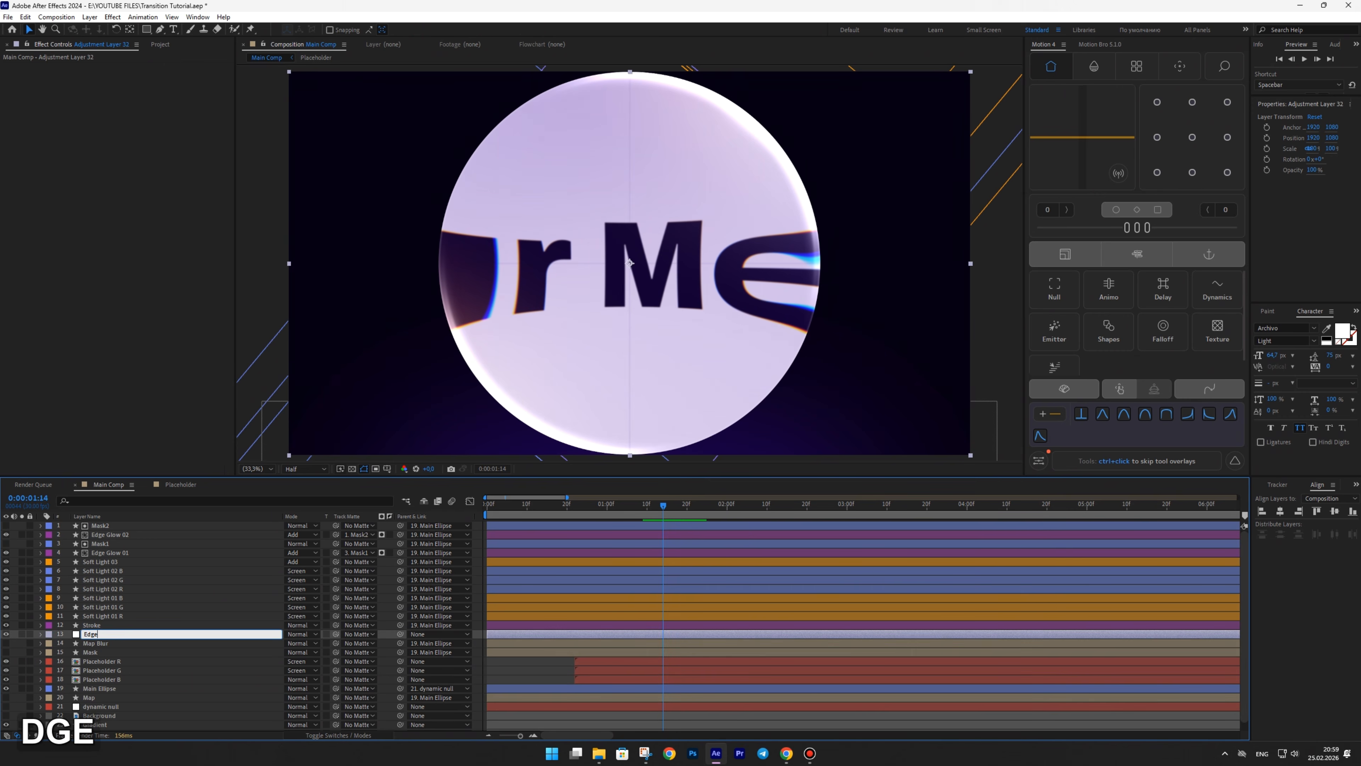
{"action": "type", "text": " Blur"}
{"action": "key", "text": "Return"}
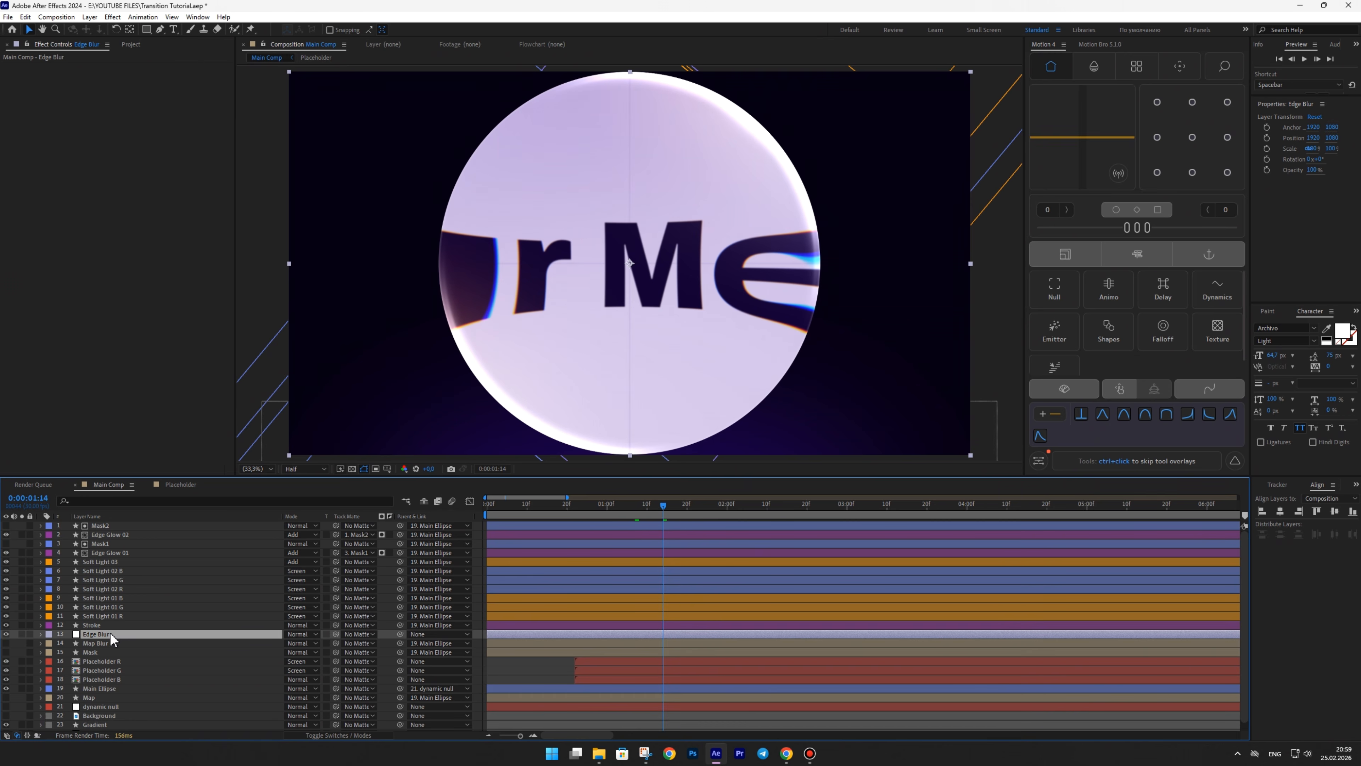
- Apply Camera Lens Blur to Edge Blur, using Map Blur with Effects & Masks as the blur map layer
{"action": "key", "text": "ctrl+space"}
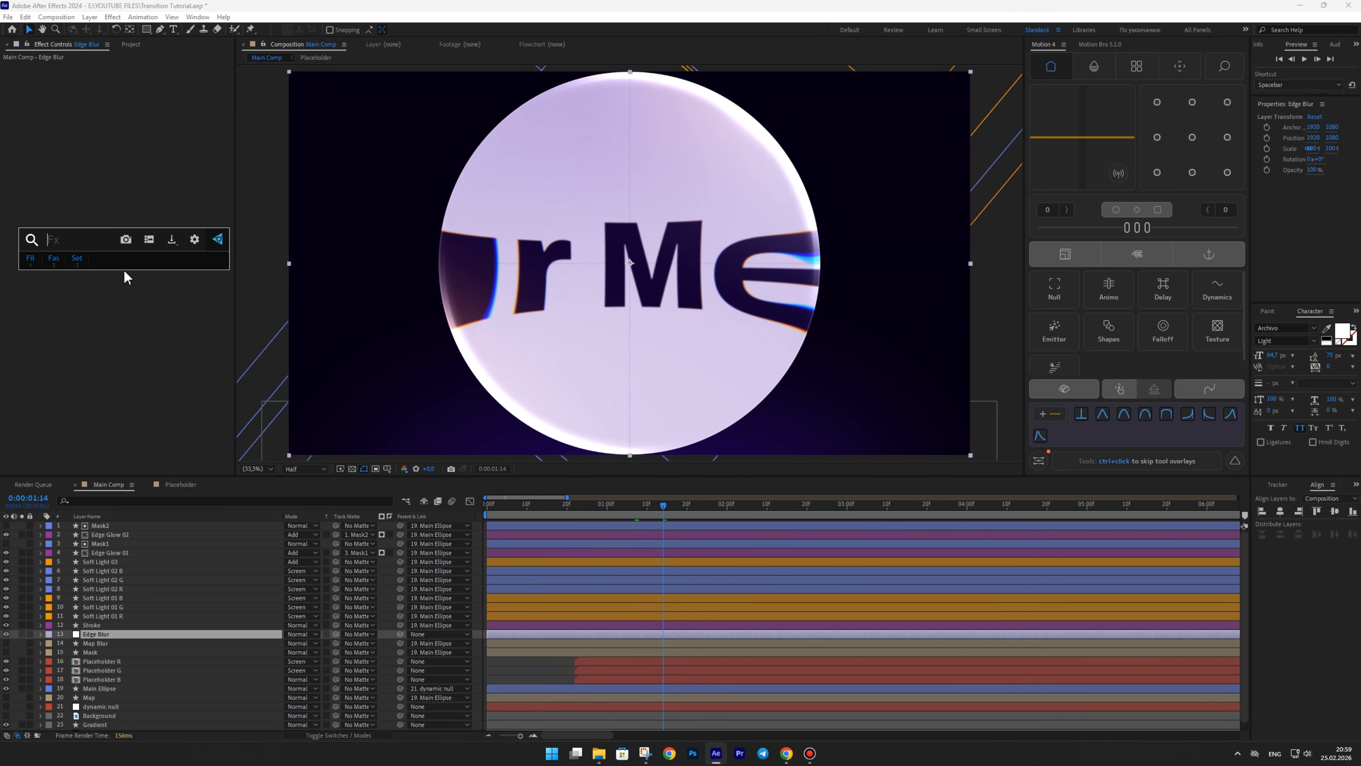
{"action": "type", "text": "came"}
{"action": "left_click", "coordinate": [110, 287]}
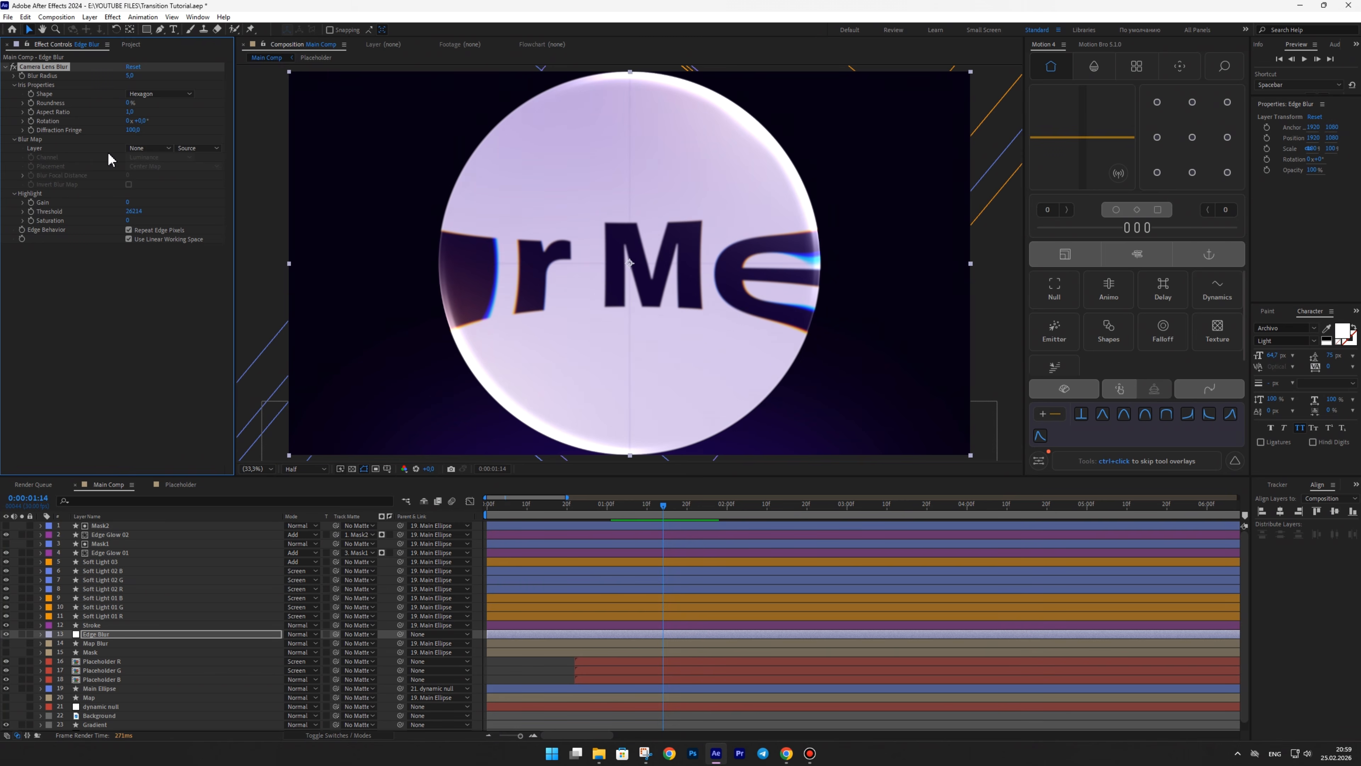
{"action": "left_click", "coordinate": [149, 147]}
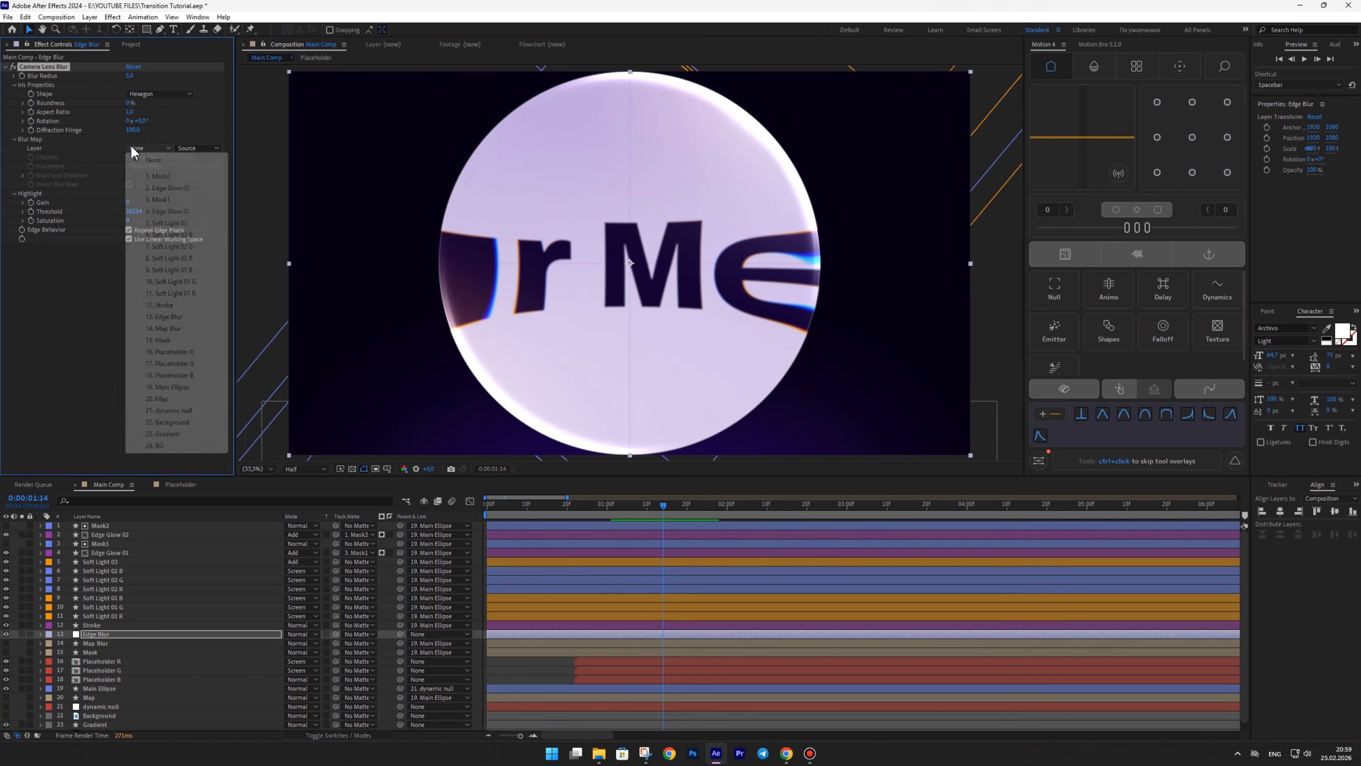
{"action": "left_click", "coordinate": [167, 329]}
{"action": "left_click", "coordinate": [199, 148]}
{"action": "left_click", "coordinate": [203, 183]}
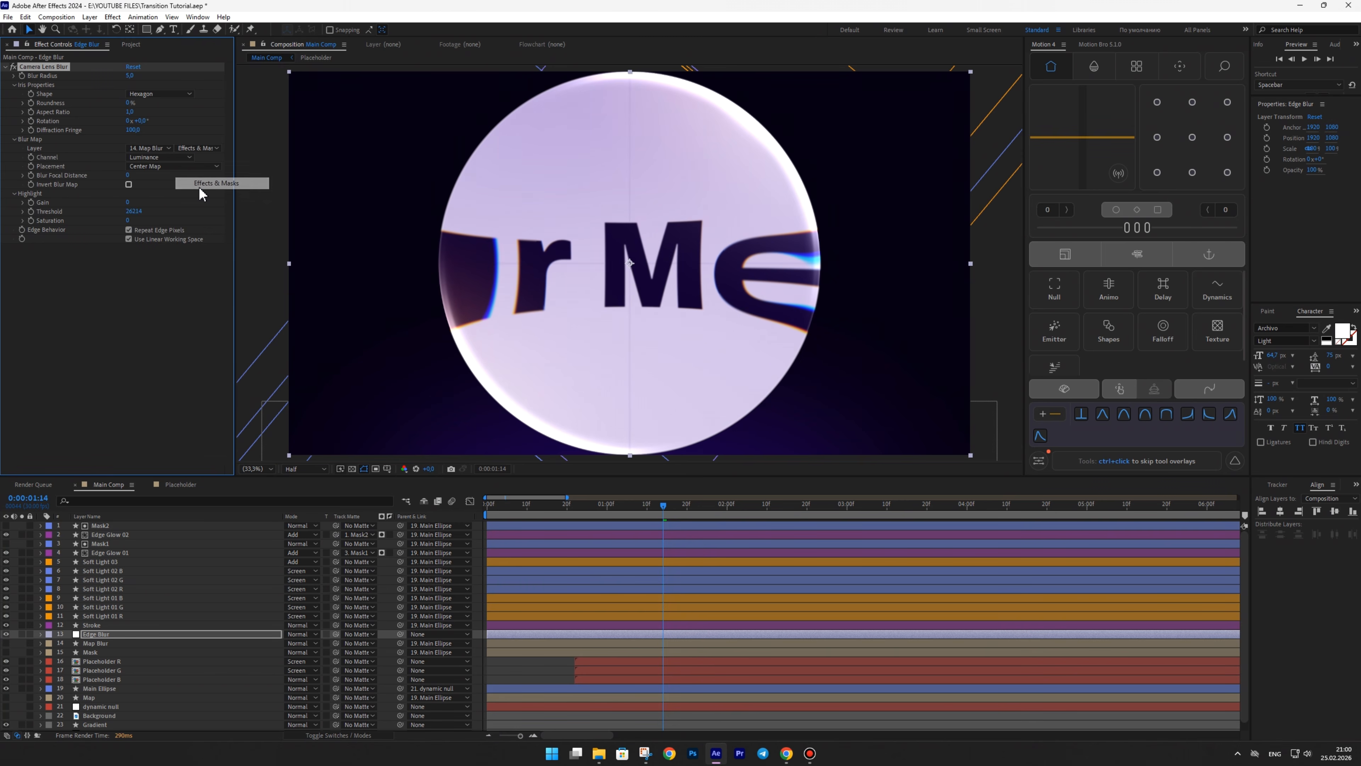
- Set the Camera Lens Blur iris shape to Decagon and raise its Blur Radius to about 41
{"action": "left_click", "coordinate": [156, 95]}
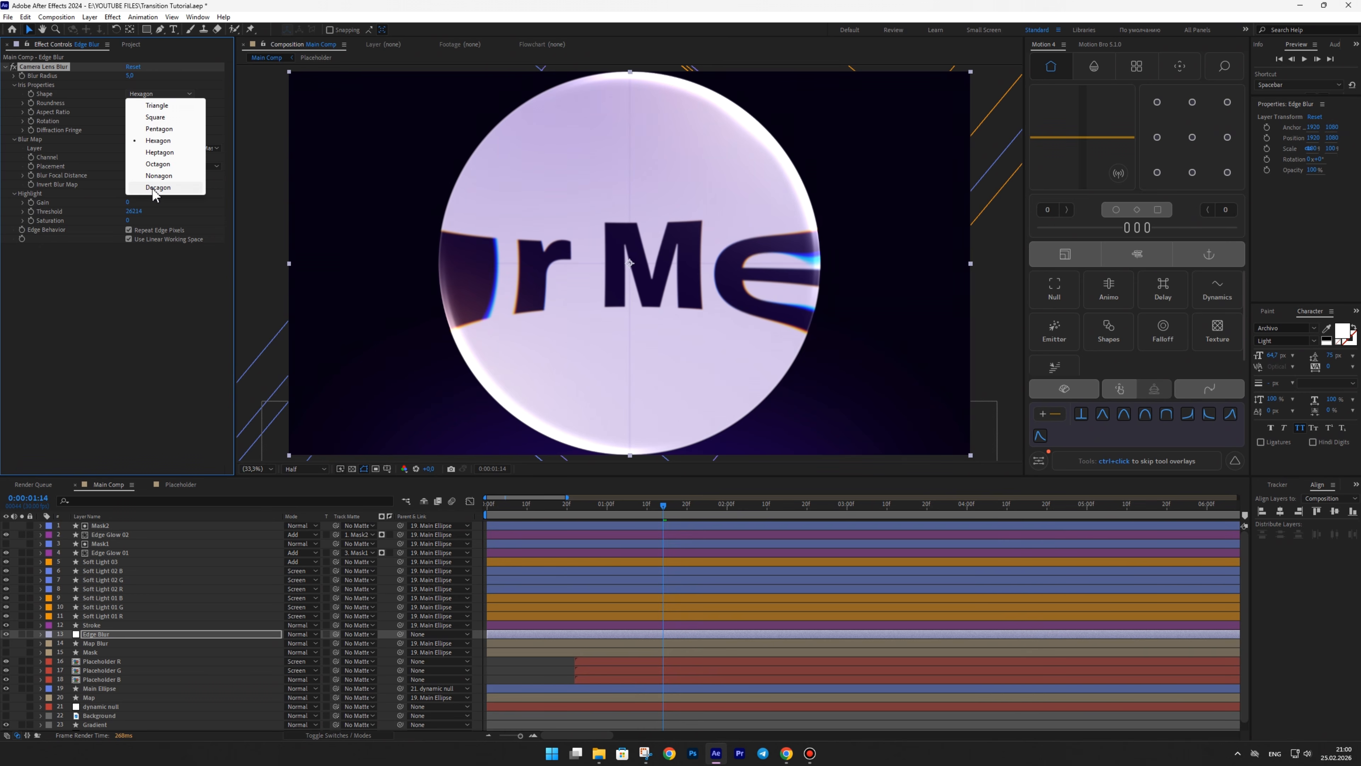
{"action": "left_click", "coordinate": [152, 188]}
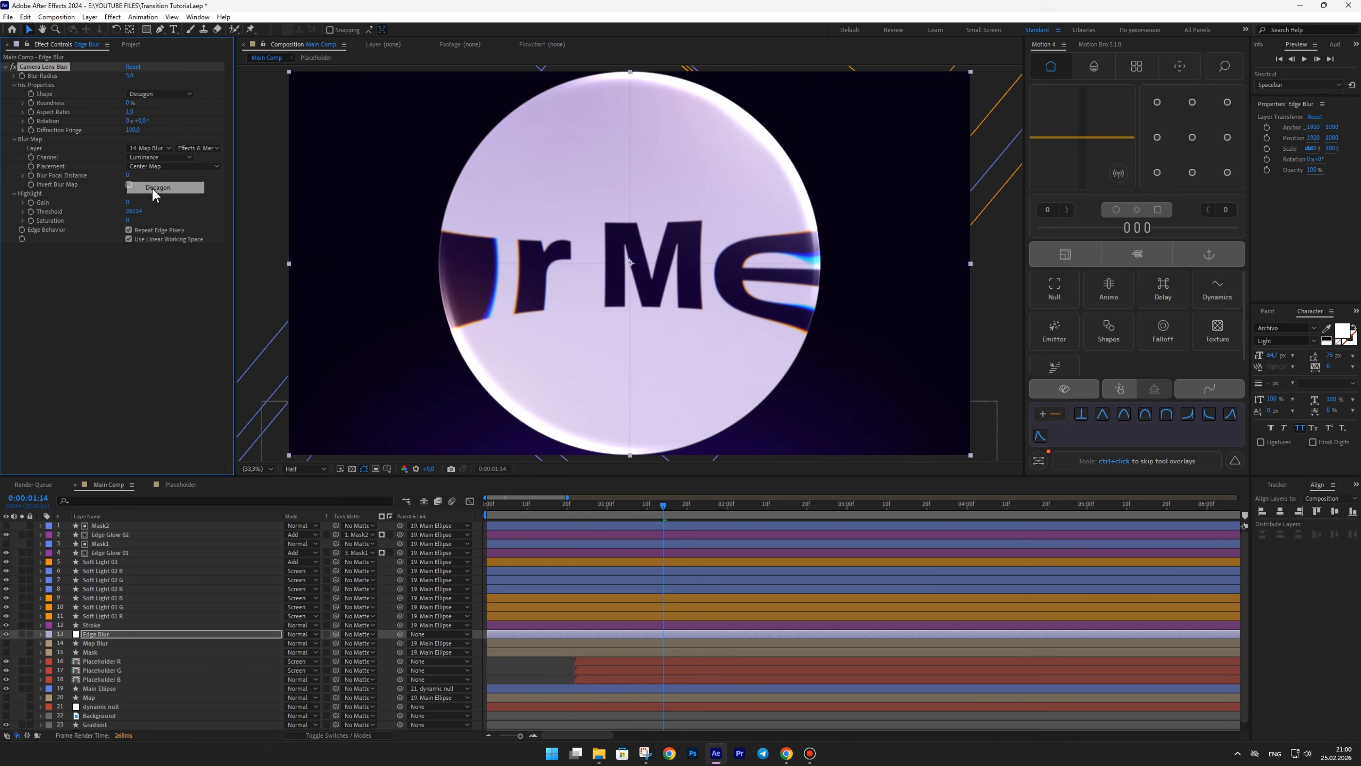
{"action": "left_click_drag", "start_coordinate": [129, 76], "coordinate": [147, 75]}
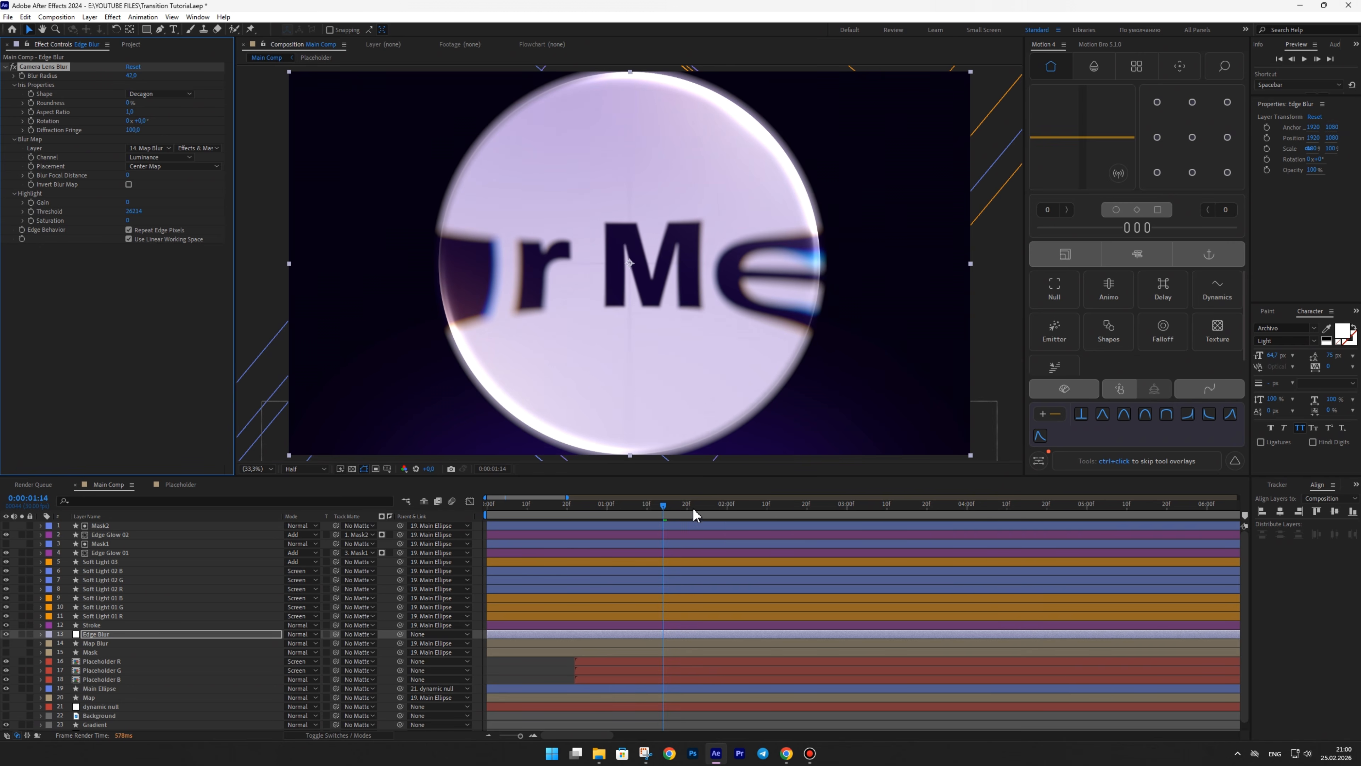
- Check the edge blur at 0:00:01:16 and assign the Mask layer as the track matte of Edge Blur
{"action": "left_click_drag", "start_coordinate": [700, 506], "coordinate": [670, 506]}
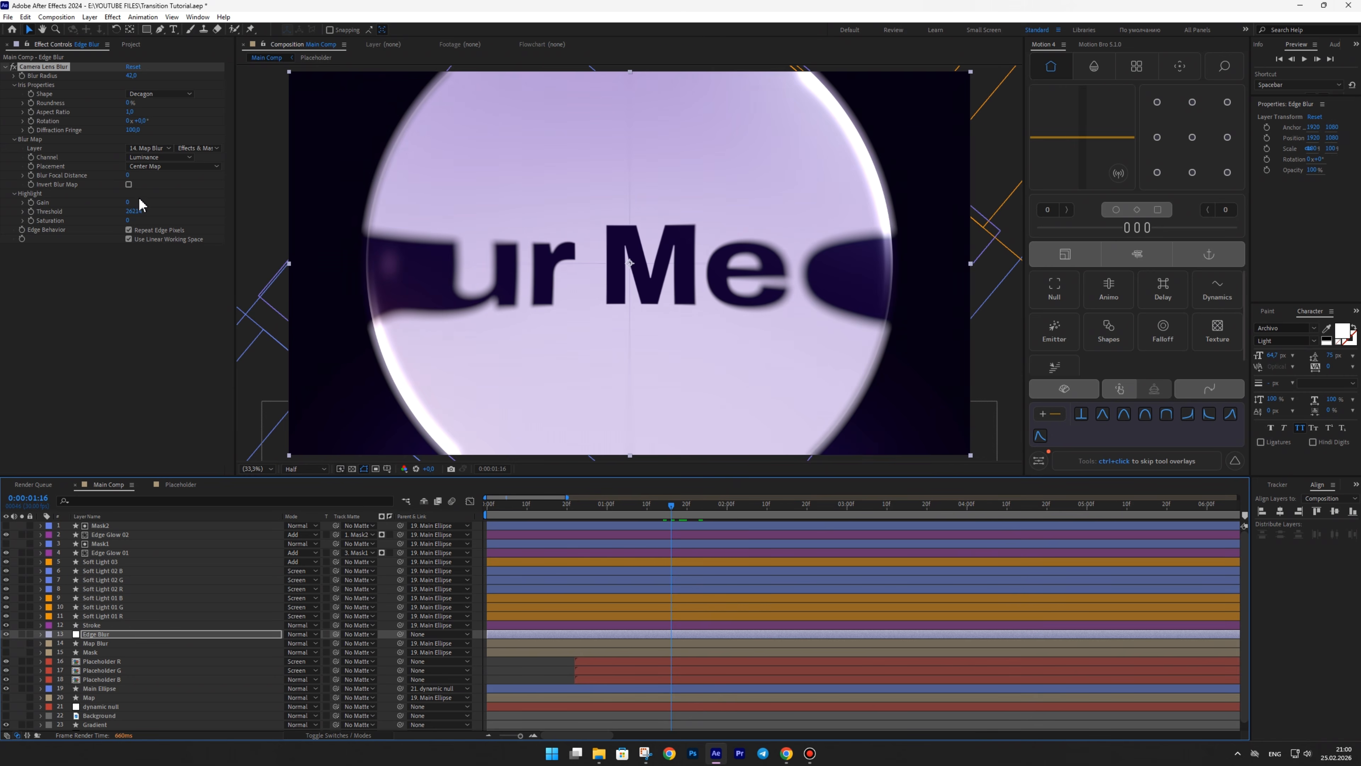
{"action": "key", "text": "Return"}
{"action": "left_click_drag", "start_coordinate": [336, 634], "coordinate": [98, 651]}
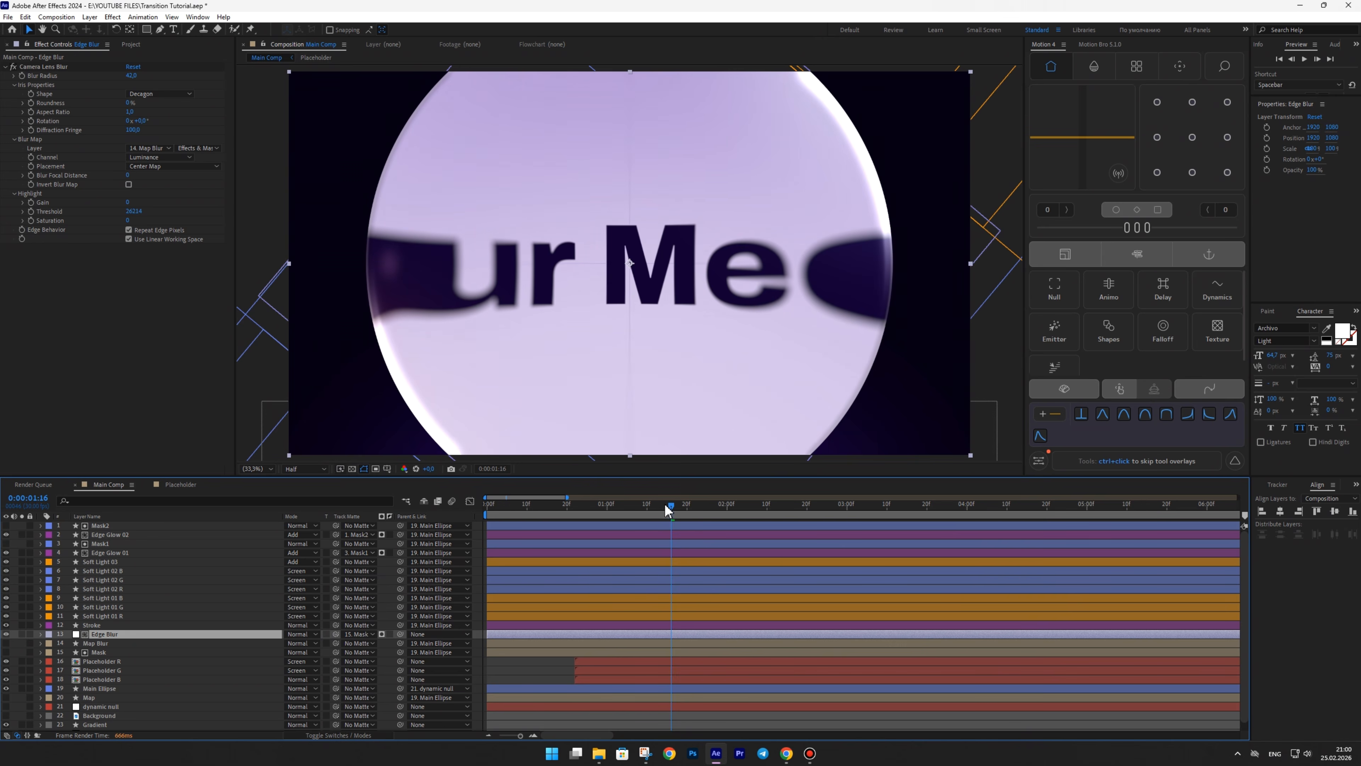
- Keyframe the Camera Lens Blur radius of Edge Blur at 0:00:00:29 with a value of 0
{"action": "left_click_drag", "start_coordinate": [665, 504], "coordinate": [602, 508]}
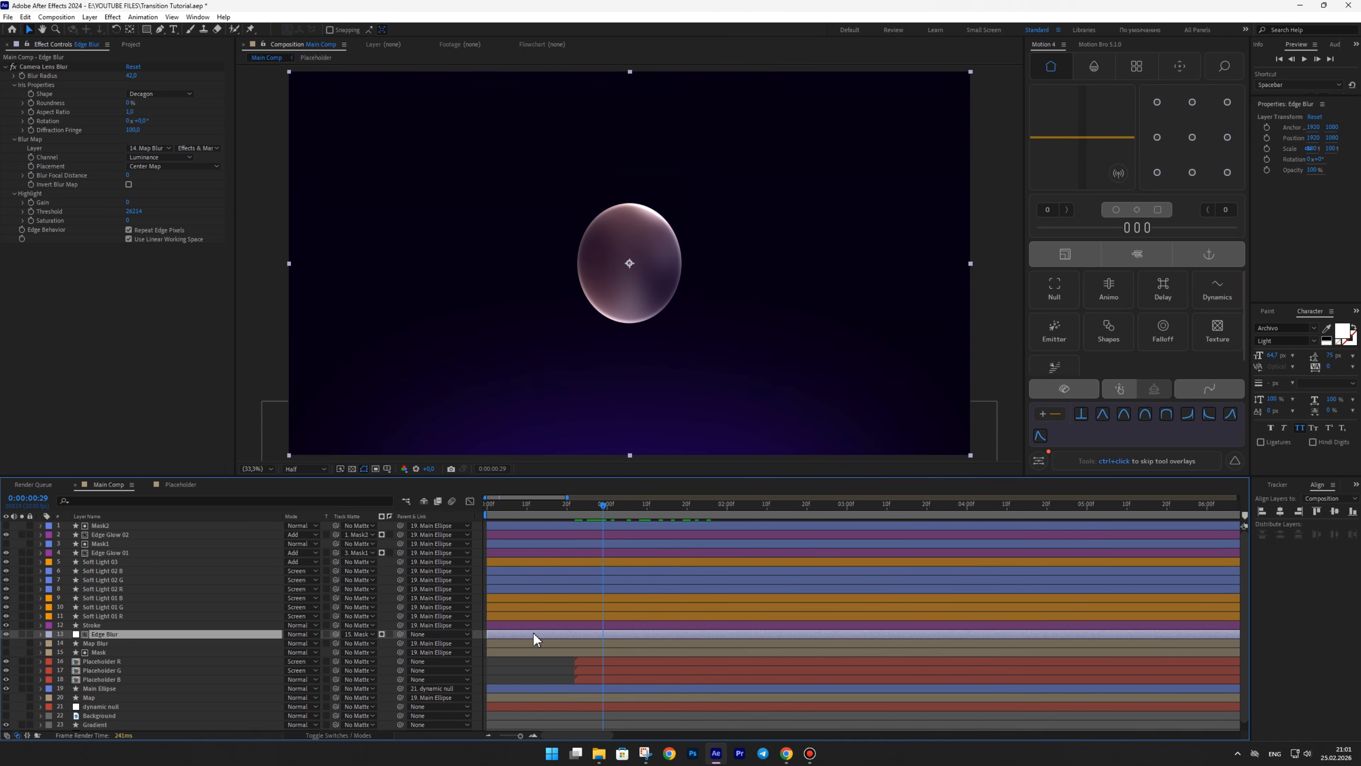
{"action": "left_click", "coordinate": [24, 84]}
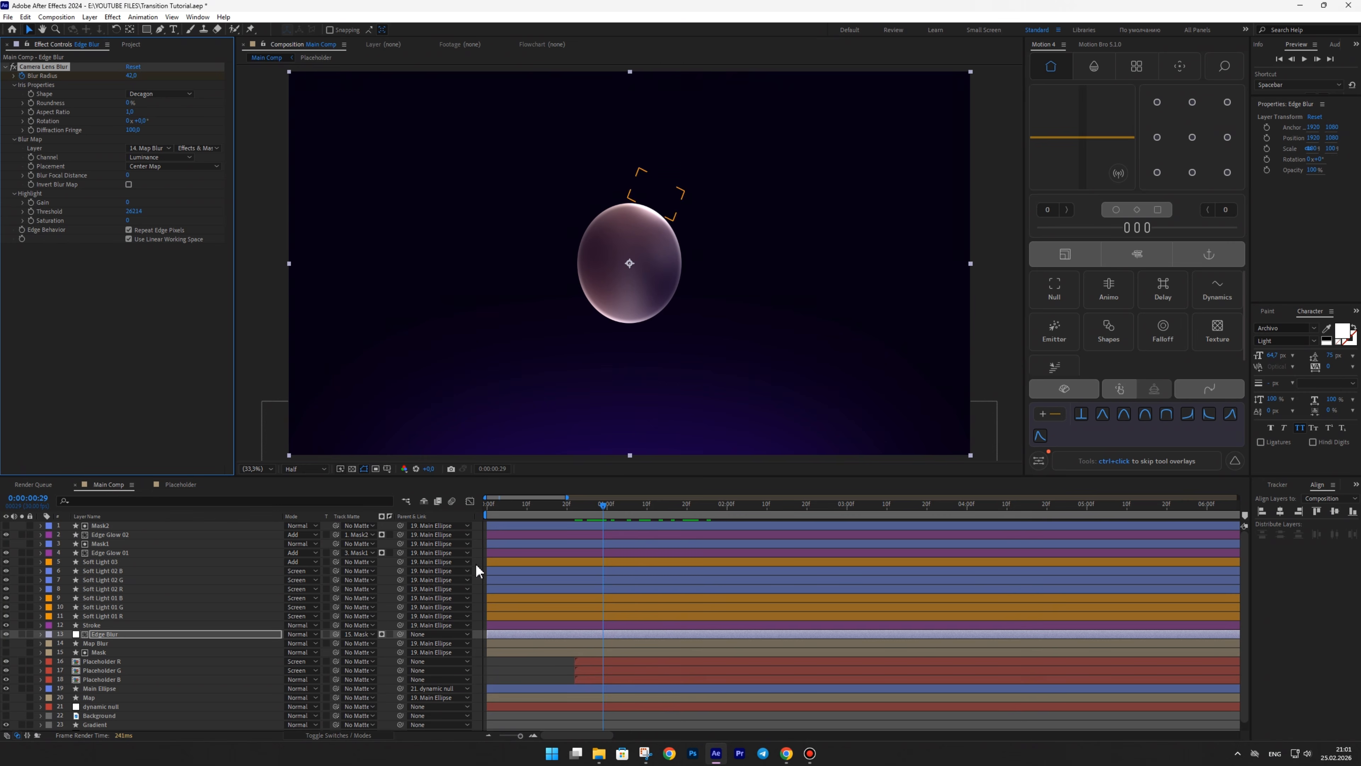
{"action": "key", "text": "u"}
{"action": "left_click", "coordinate": [289, 652]}
{"action": "type", "text": "0"}
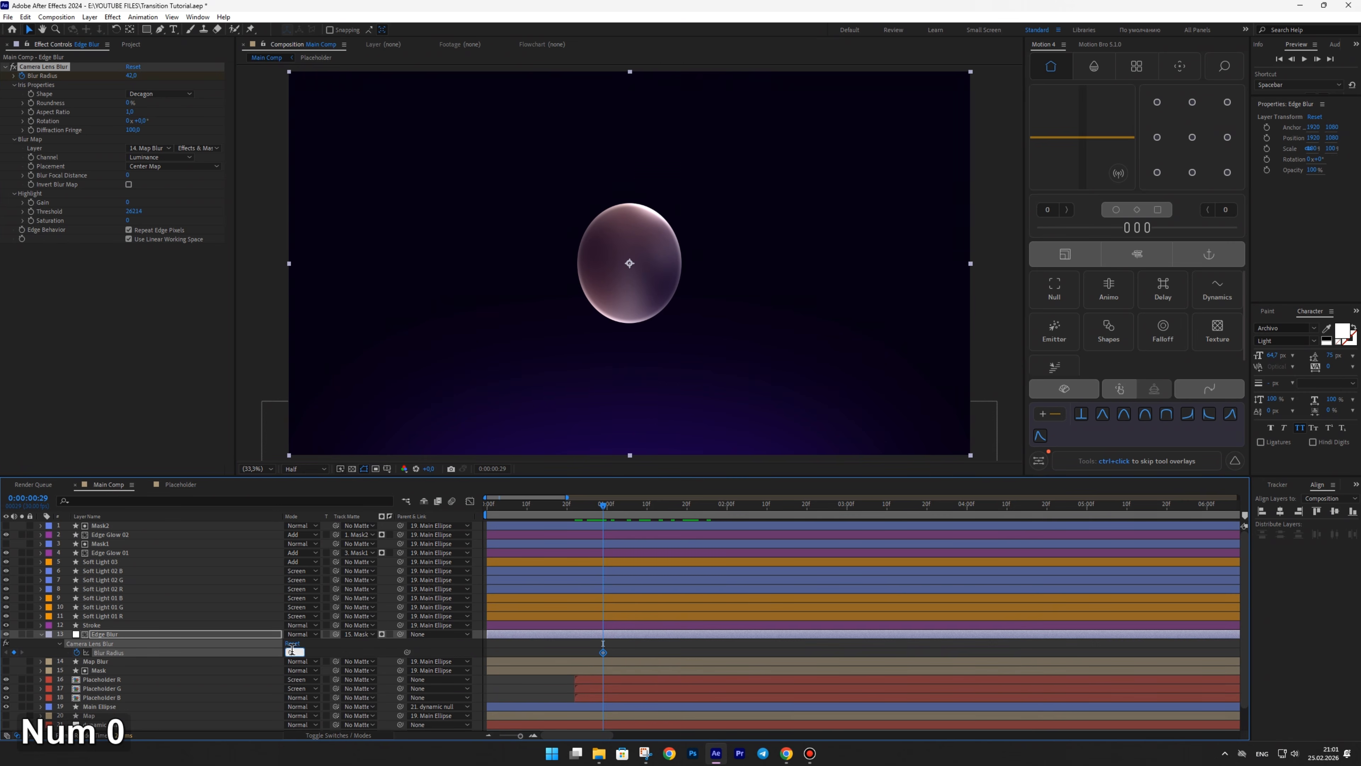
{"action": "key", "text": "Return"}
- Add a Blur Radius keyframe of 40 on Edge Blur at 0:00:01:13
{"action": "left_click_drag", "start_coordinate": [603, 511], "coordinate": [660, 509]}
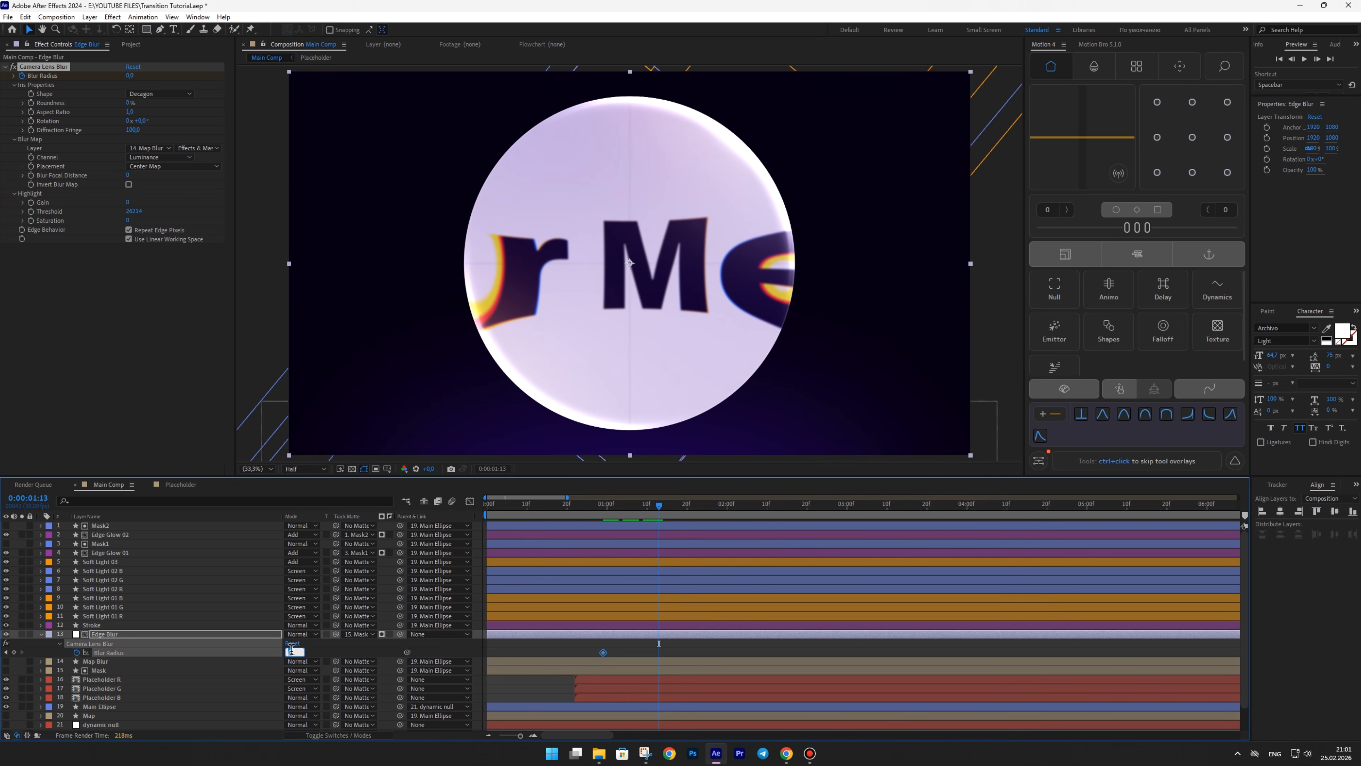
{"action": "type", "text": "40"}
{"action": "key", "text": "Return"}
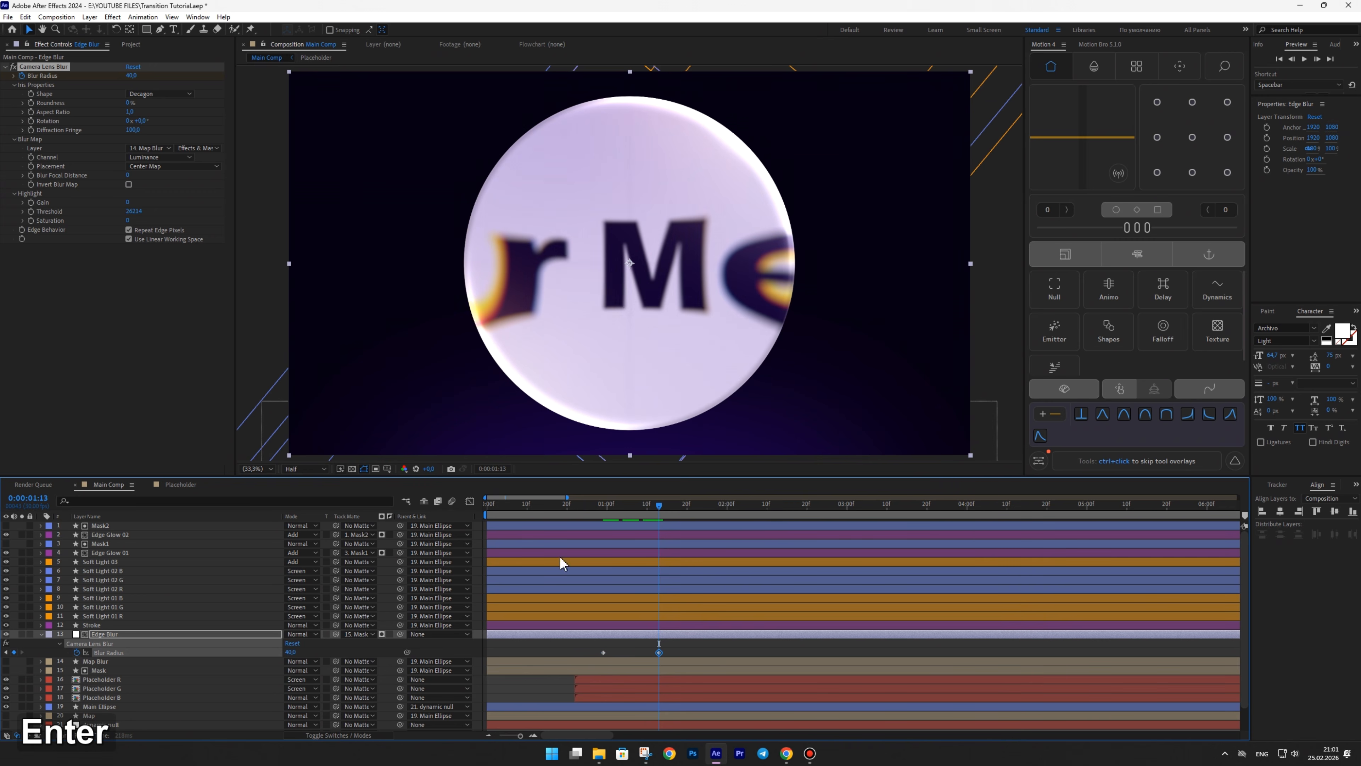
- Bring the Edge Blur radius back down to 0 with a keyframe at 0:00:02:02
{"action": "left_click", "coordinate": [677, 509]}
{"action": "left_click_drag", "start_coordinate": [678, 509], "coordinate": [735, 502]}
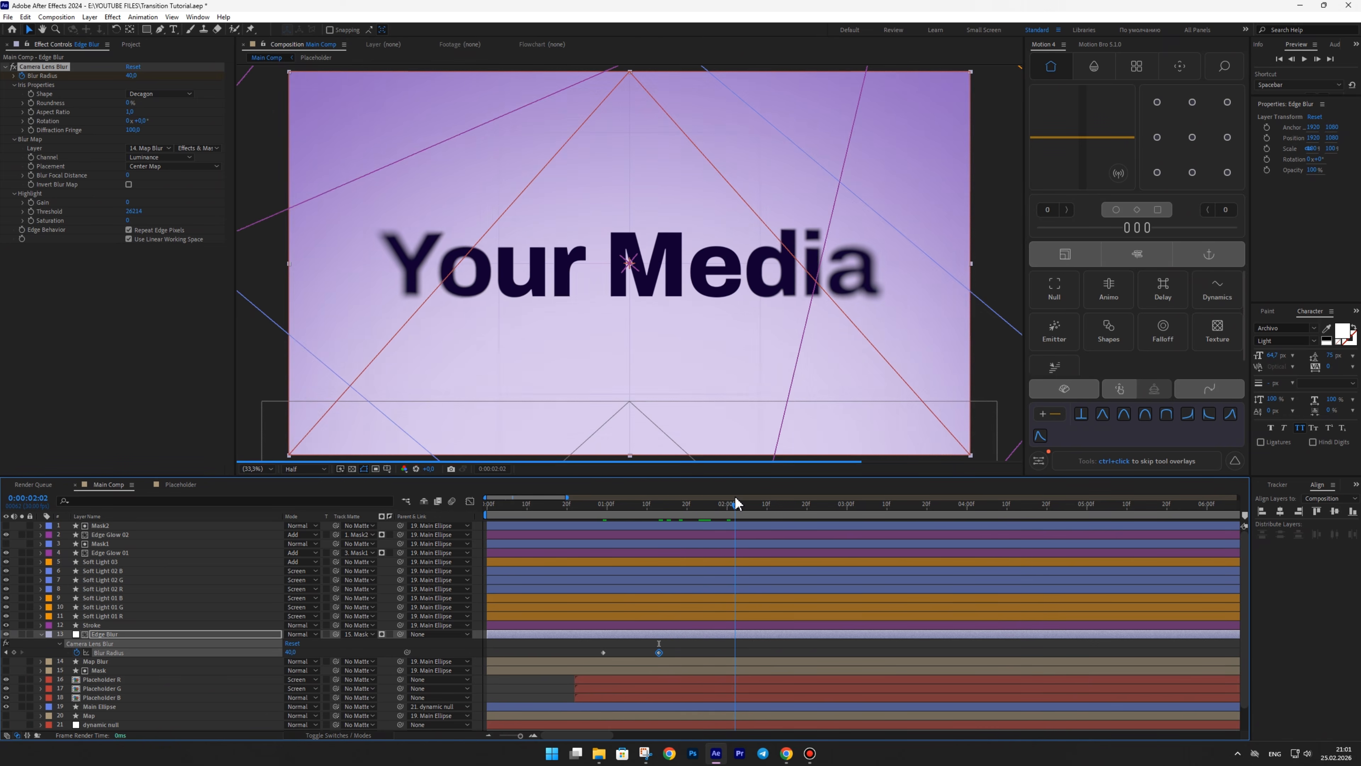
{"action": "left_click", "coordinate": [291, 652]}
{"action": "type", "text": "0"}
{"action": "key", "text": "Return"}
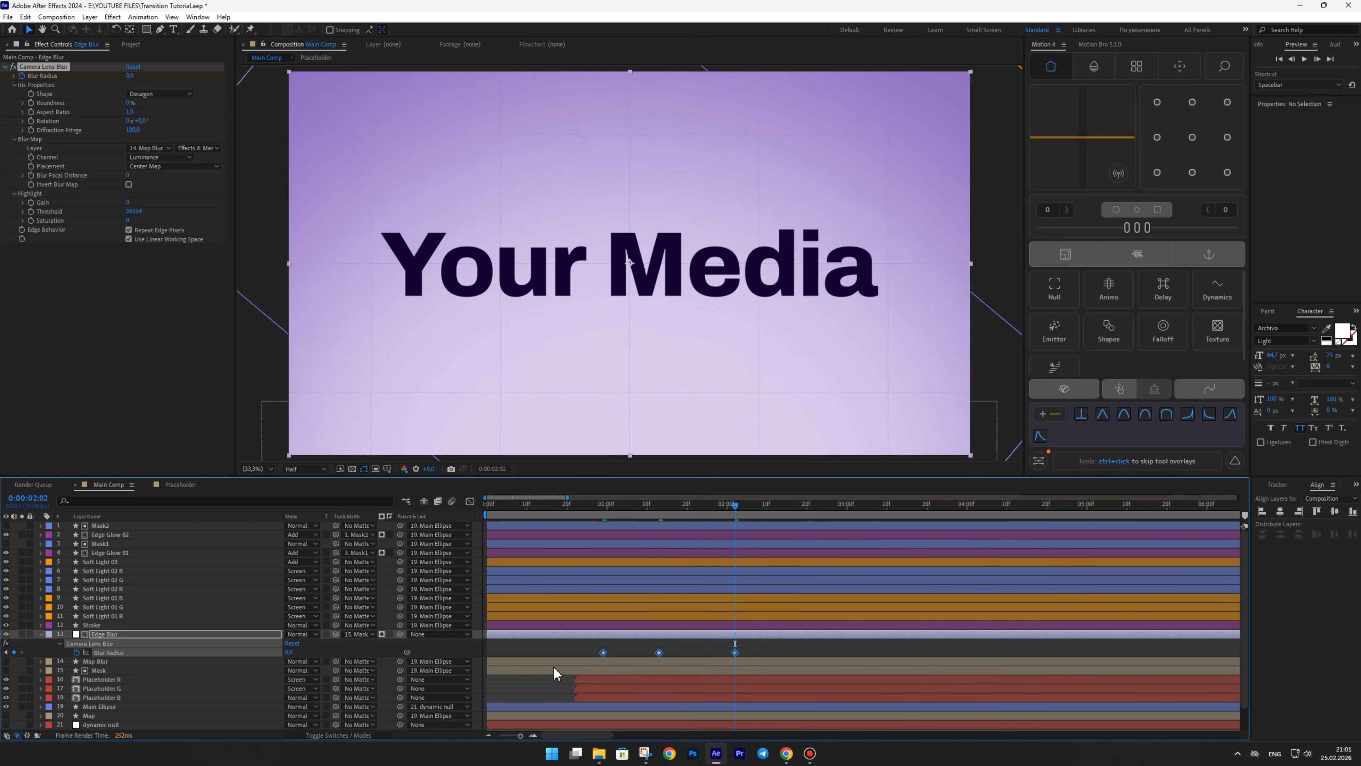
- Apply Easy Ease to the three Blur Radius keyframes and collapse the Edge Blur properties
{"action": "key", "text": "F9"}
{"action": "left_click", "coordinate": [561, 647]}
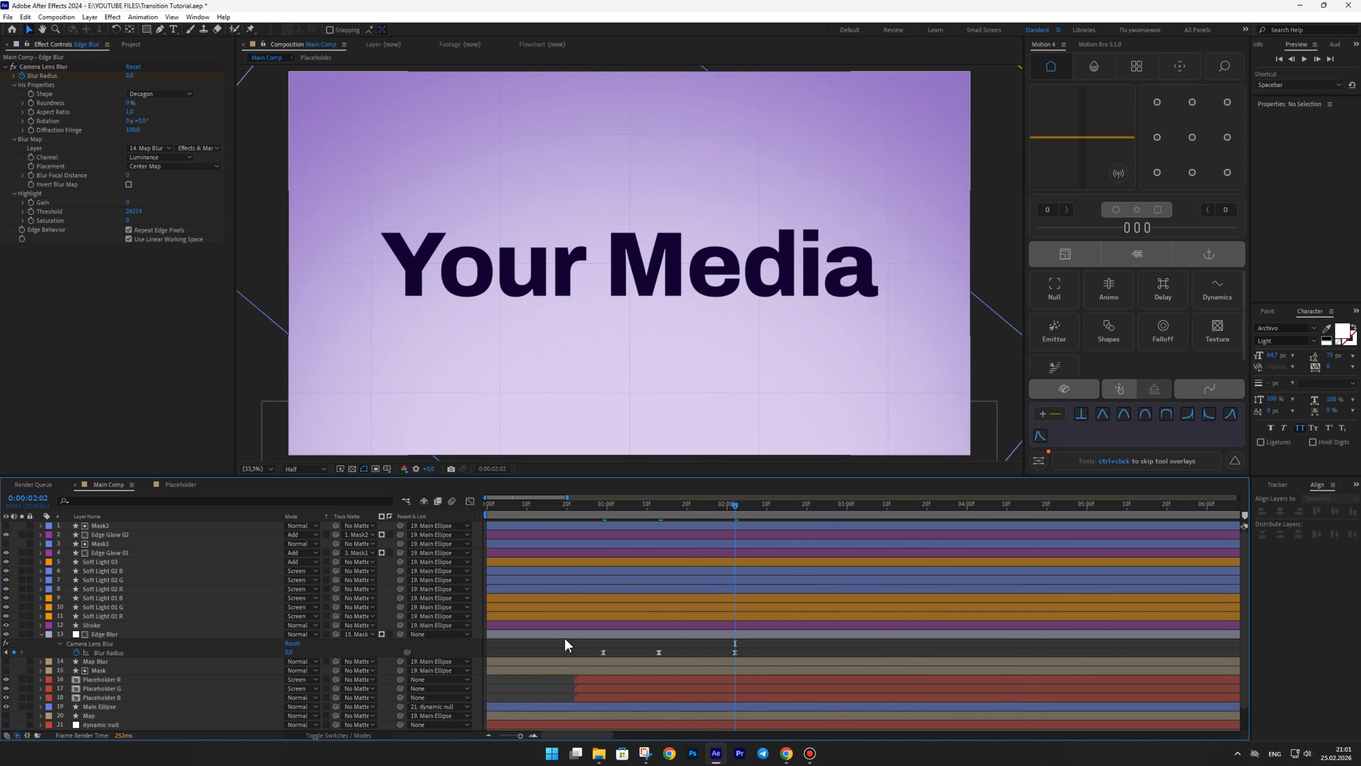
{"action": "left_click", "coordinate": [565, 636]}
{"action": "key", "text": "u"}
- Preview the transition from the first frame and review the ellipse around 0:00:00:13
{"action": "left_click", "coordinate": [567, 512]}
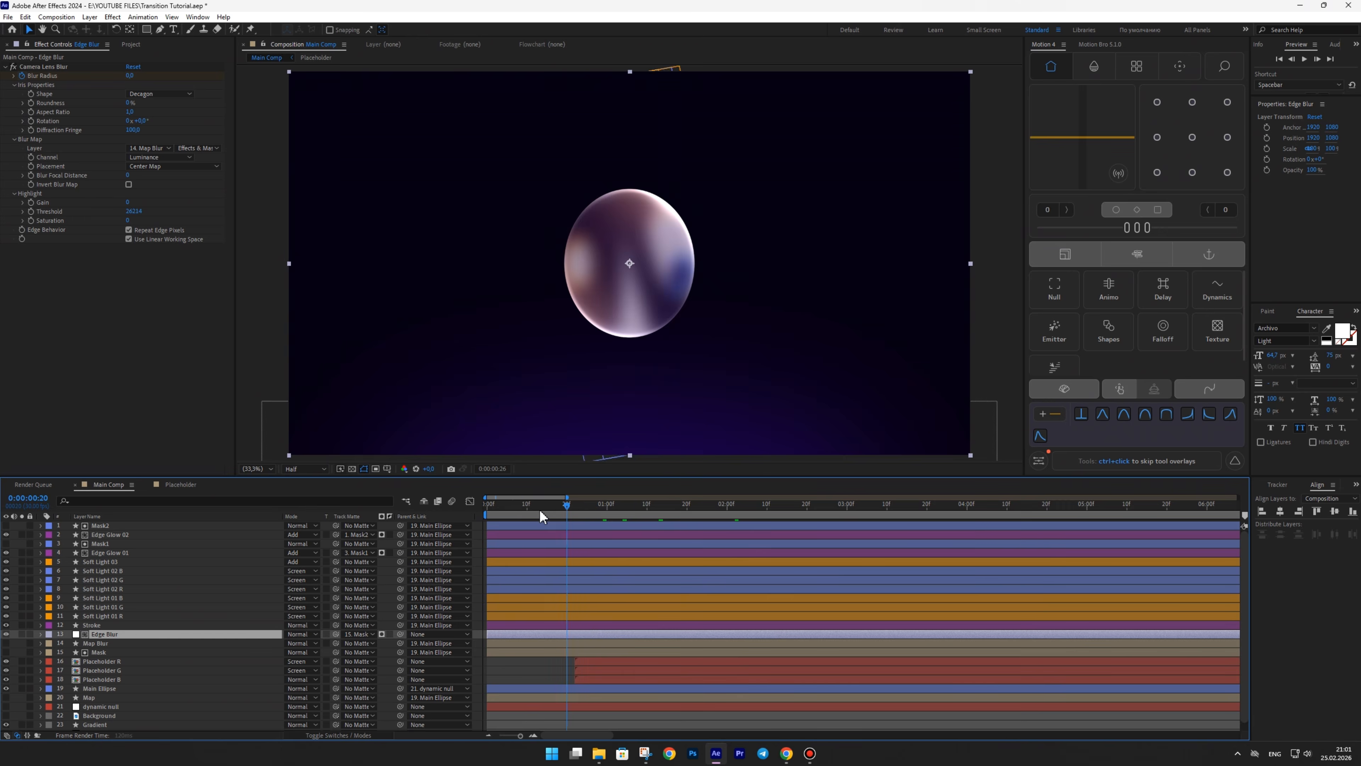
{"action": "left_click", "coordinate": [488, 511]}
{"action": "key", "text": "space"}
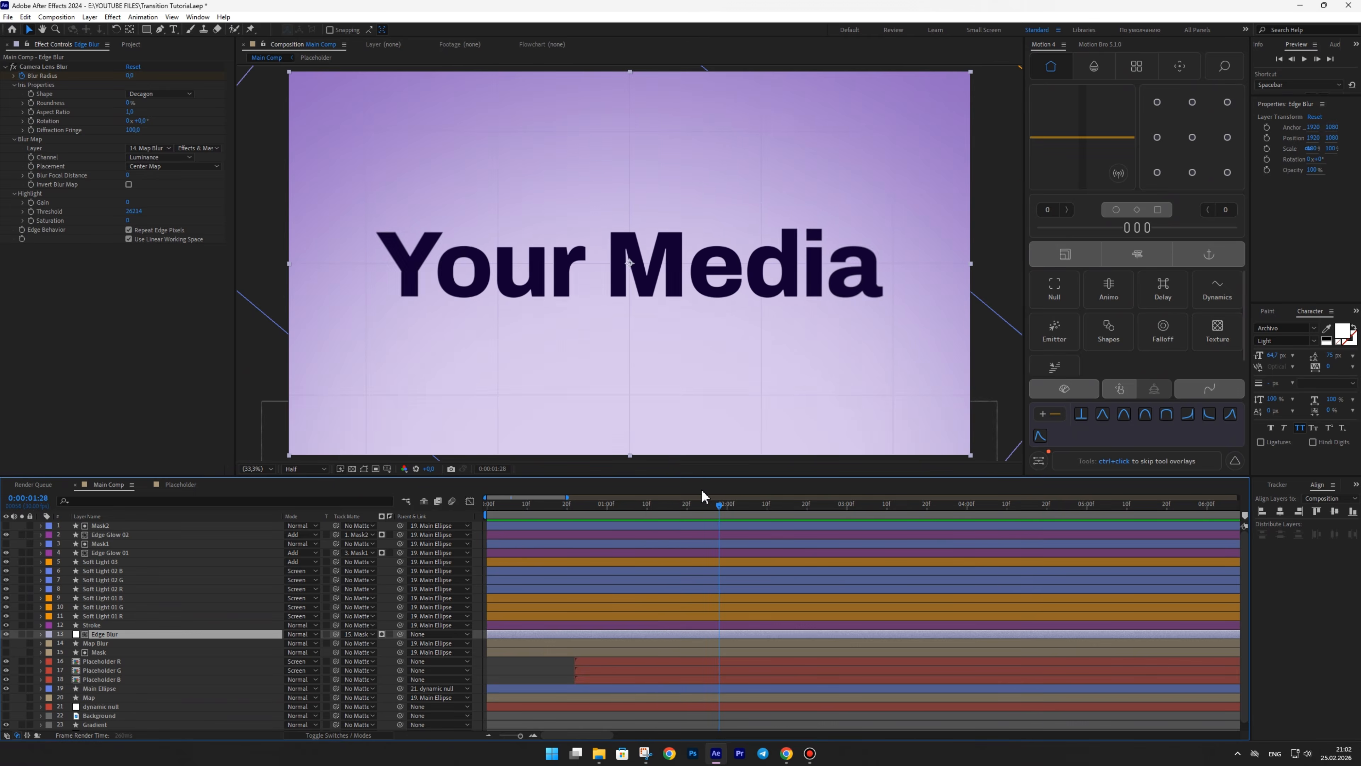
{"action": "left_click_drag", "start_coordinate": [616, 506], "coordinate": [541, 508]}
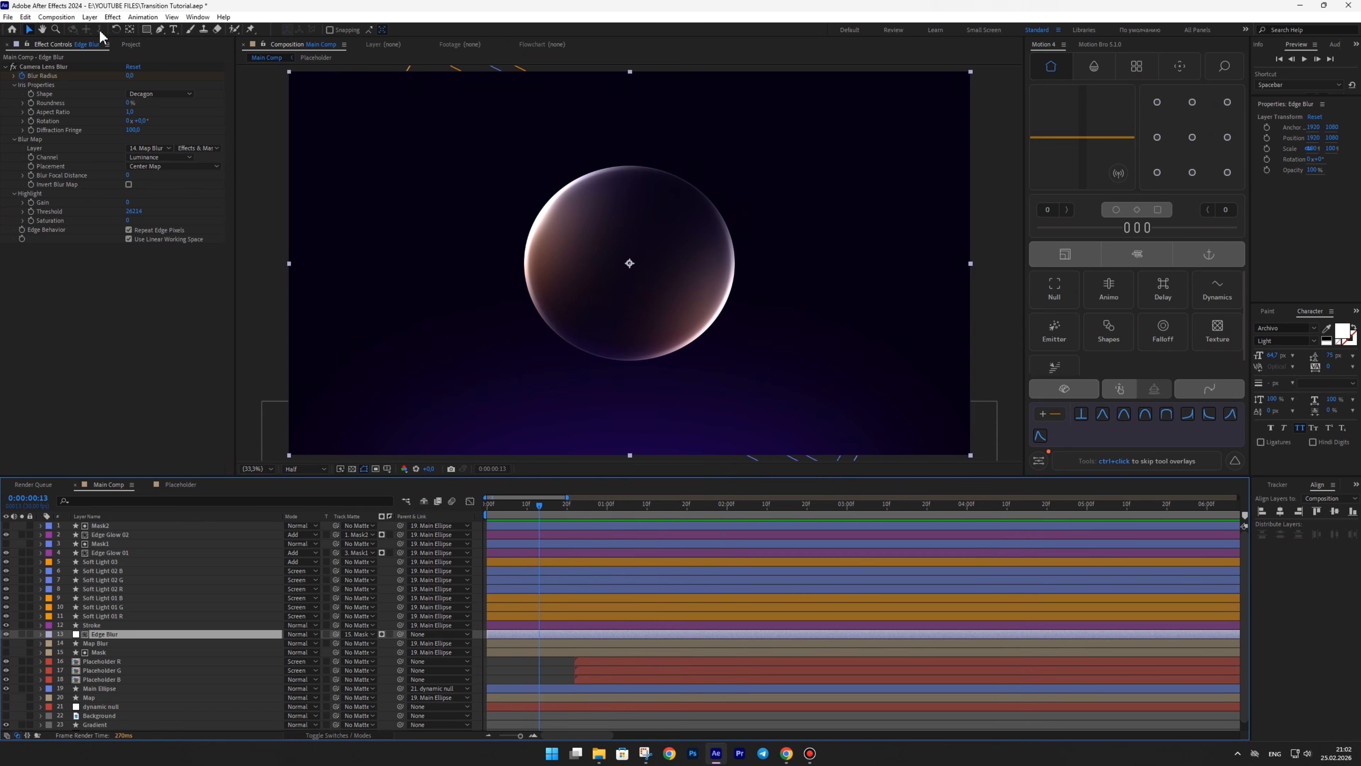
- Add the Media 01 footage to Main Comp between the Background and Gradient layers and scale it to fill the frame
{"action": "left_click", "coordinate": [131, 44]}
{"action": "left_click_drag", "start_coordinate": [32, 170], "coordinate": [94, 719]}
{"action": "left_click_drag", "start_coordinate": [800, 263], "coordinate": [974, 241]}
- Open the Placeholder composition from 0:00:01:21, add Media 02 above all its layers and scale it to fill the frame
{"action": "left_click_drag", "start_coordinate": [602, 505], "coordinate": [691, 501]}
{"action": "double_click", "coordinate": [127, 654]}
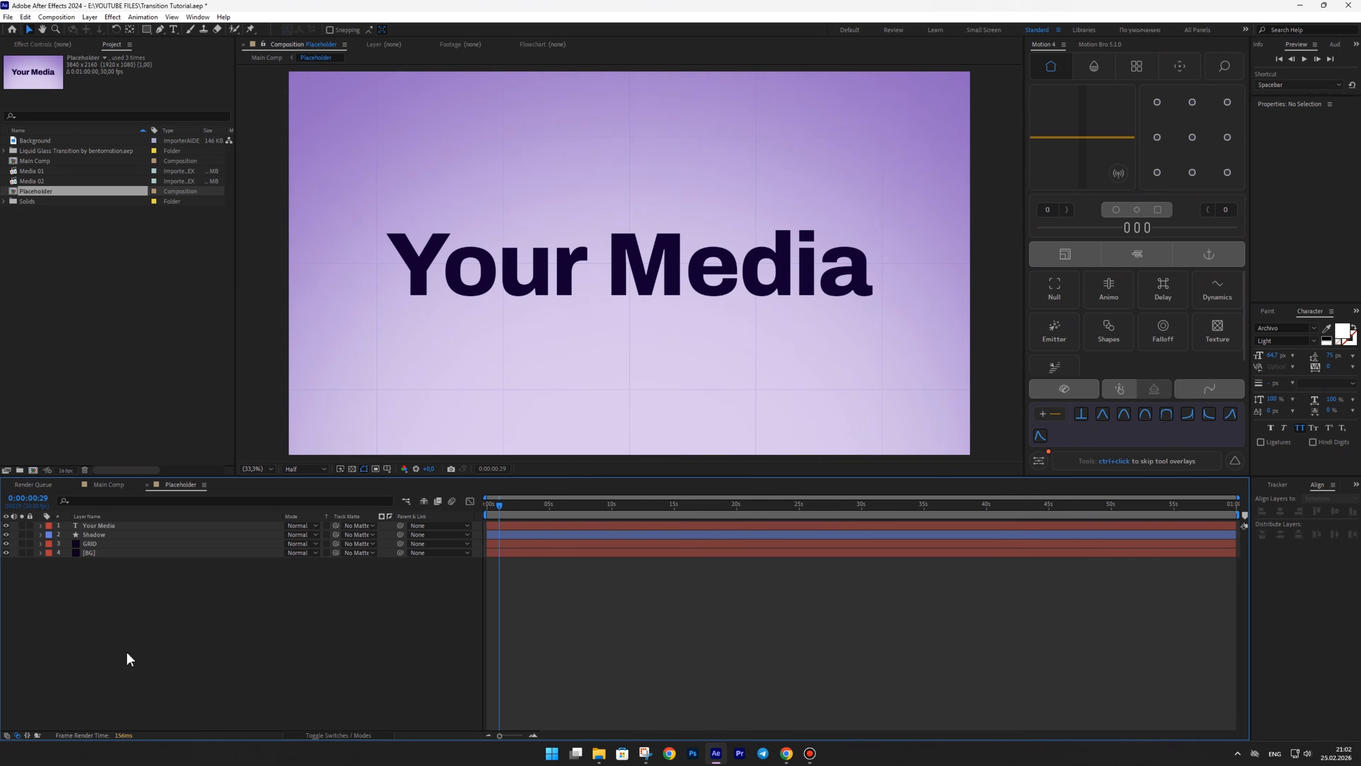
{"action": "left_click_drag", "start_coordinate": [27, 182], "coordinate": [529, 352]}
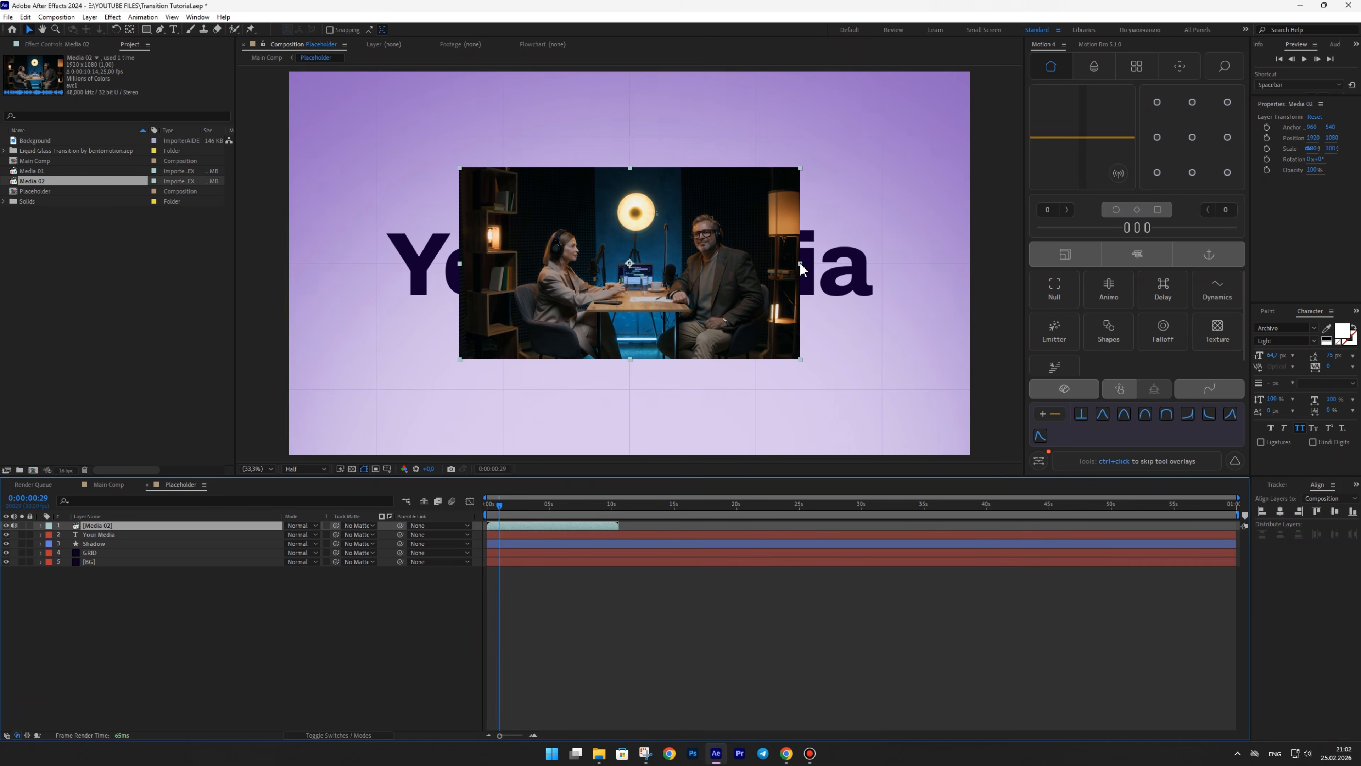
{"action": "left_click_drag", "start_coordinate": [800, 263], "coordinate": [973, 250]}
- Return to Main Comp and collapse the expanded properties of the Placeholder R, G and B layers
{"action": "left_click", "coordinate": [257, 59]}
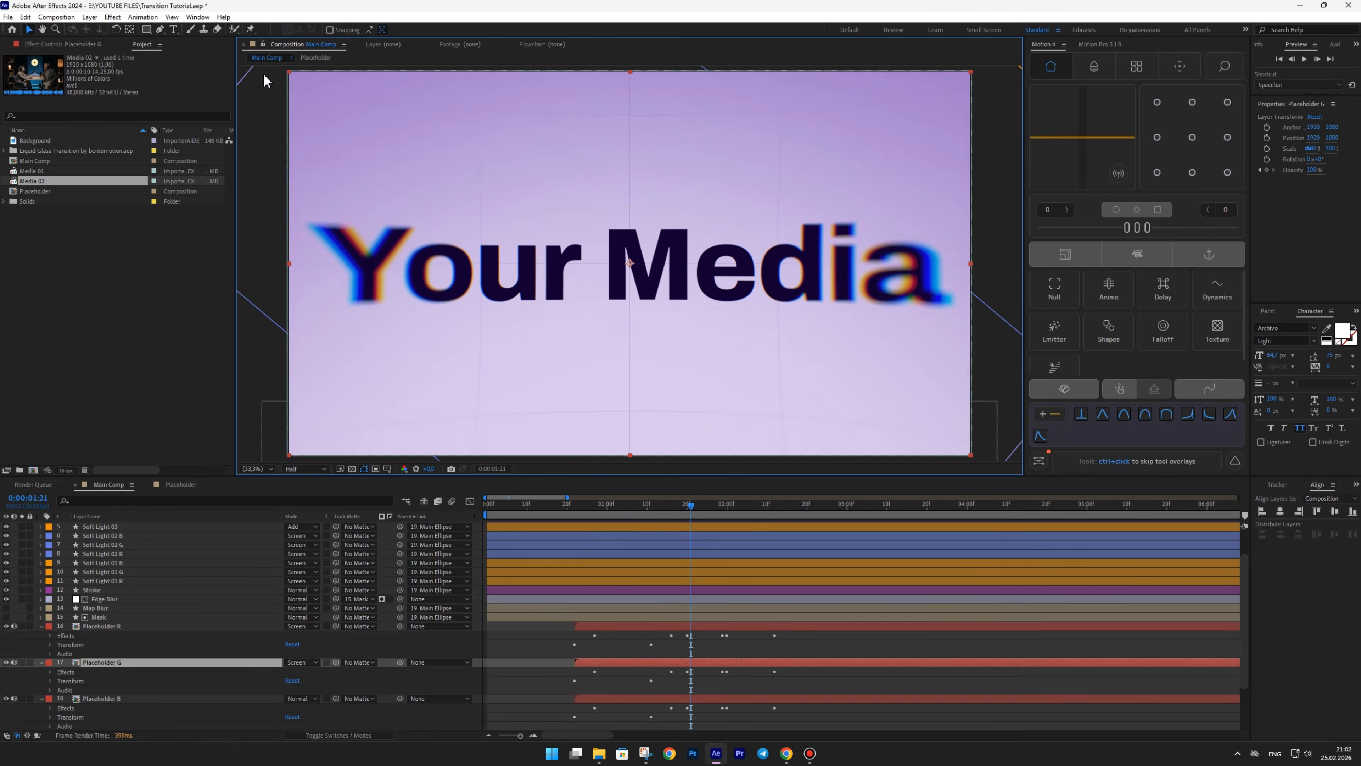
{"action": "key", "text": "u"}
{"action": "key", "text": "u"}
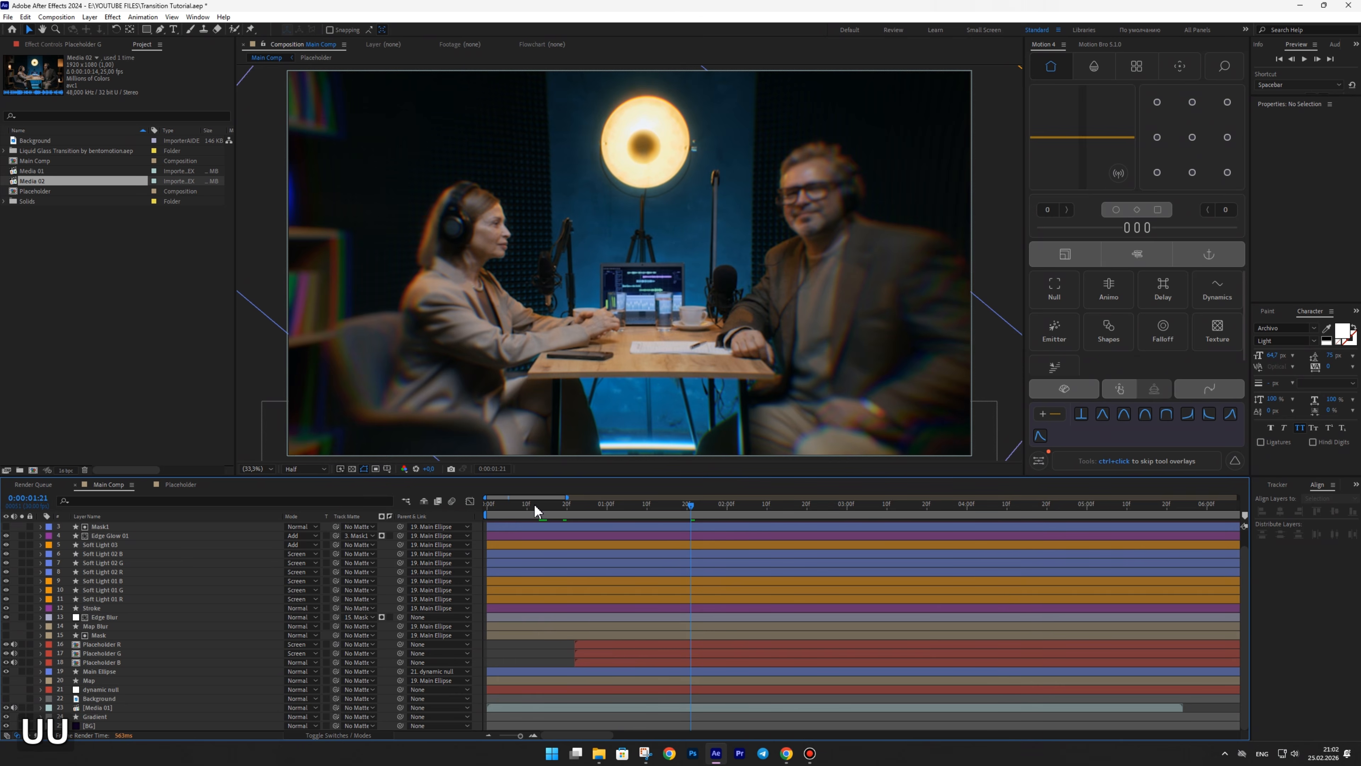
- Play back Main Comp from the first frame to review the finished transition between the two media clips
{"action": "left_click", "coordinate": [485, 506]}
{"action": "key", "text": "space"}
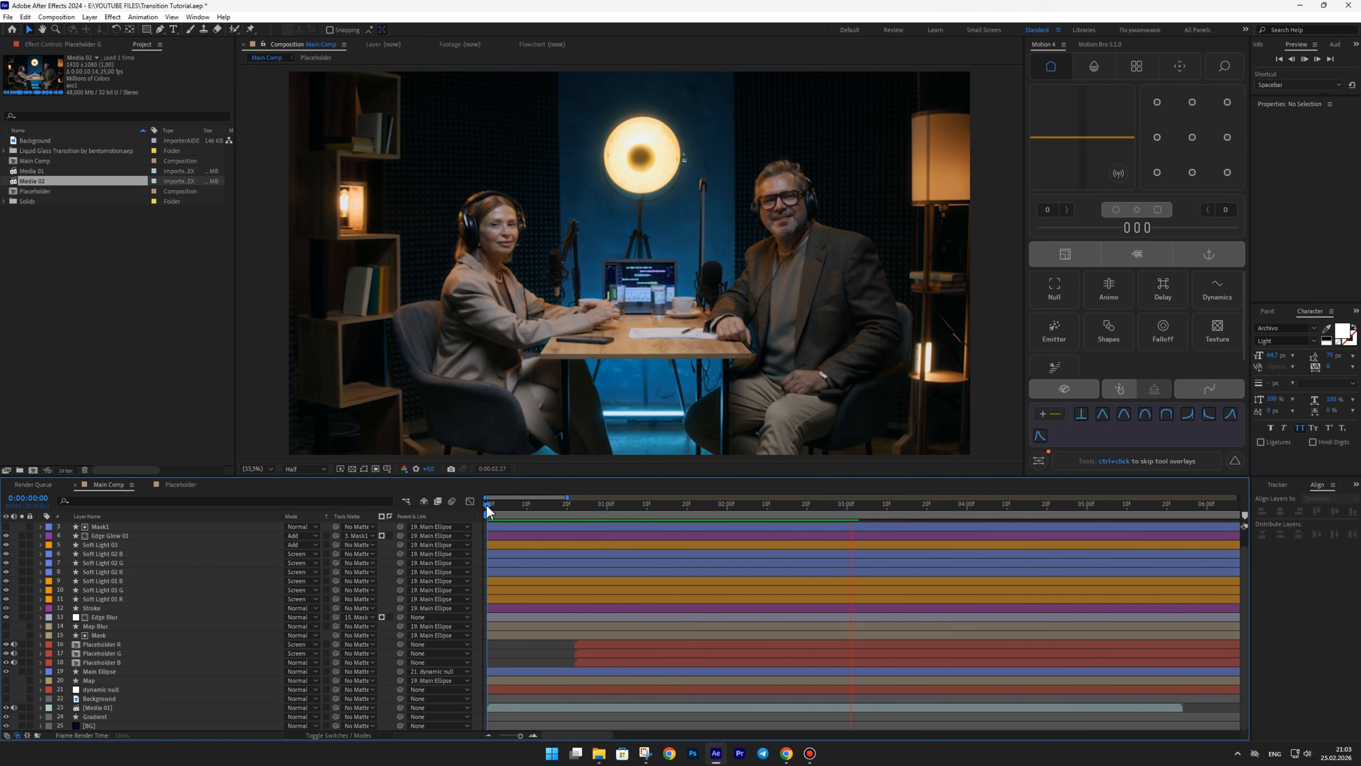
{"action": "key", "text": "space"}
{"action": "key", "text": "space"}
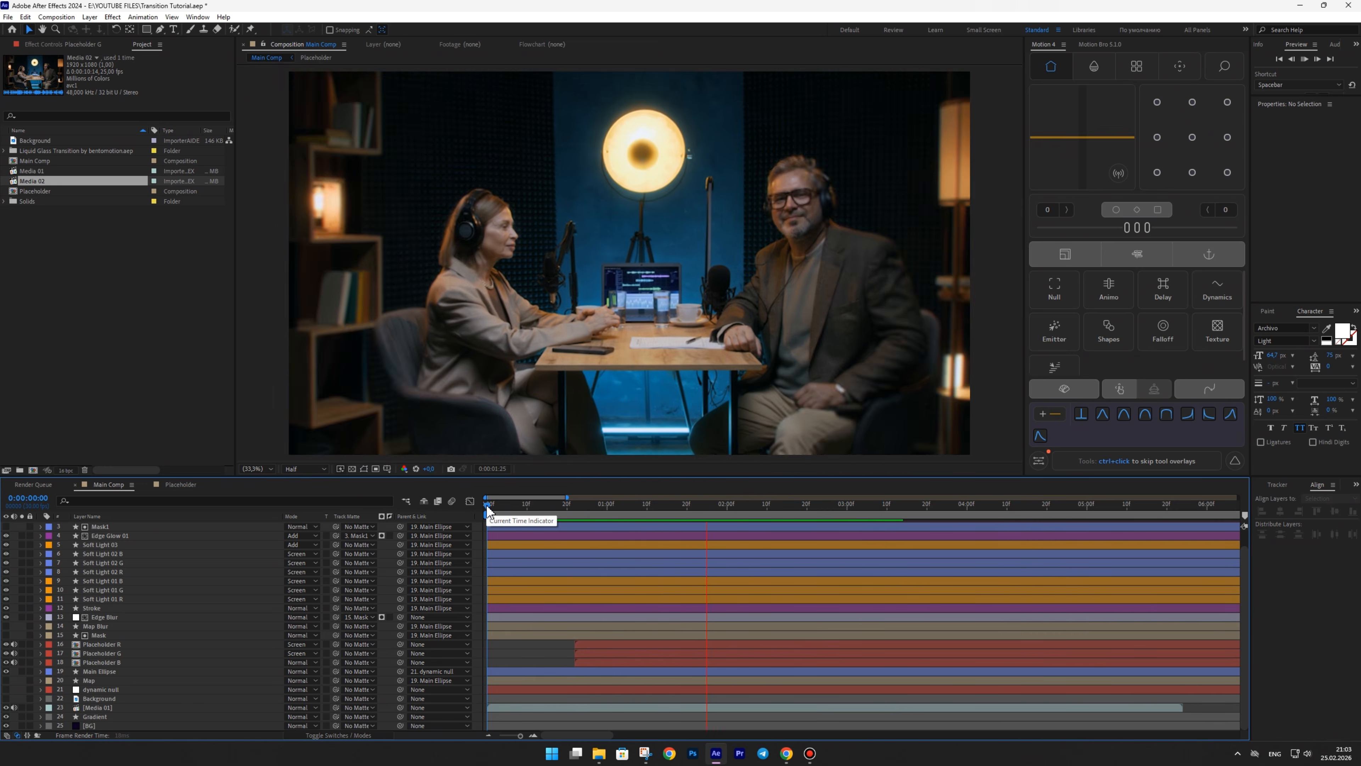
{"action": "key", "text": "space"}
{"action": "key", "text": "space"}
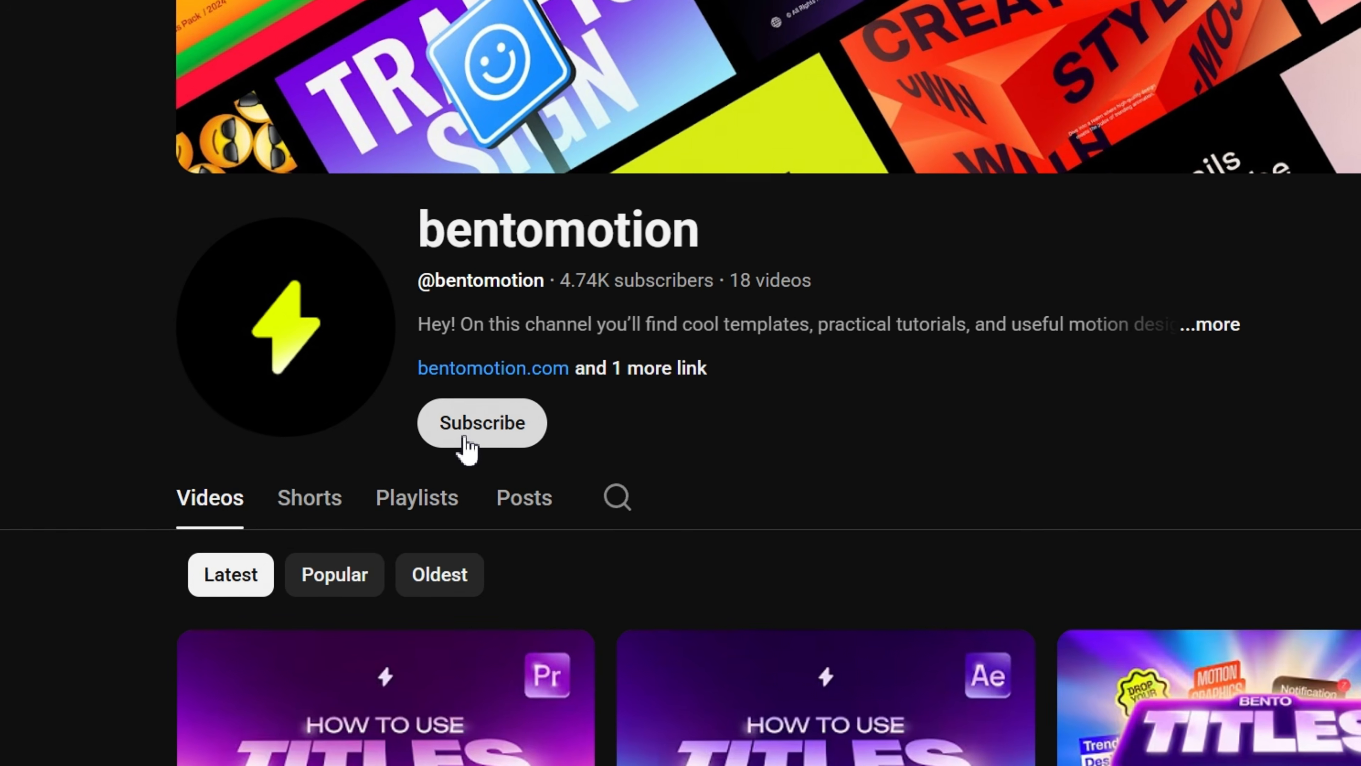
- Switch to YouTube and subscribe to the bentomotion channel
{"action": "left_click", "coordinate": [466, 442]}
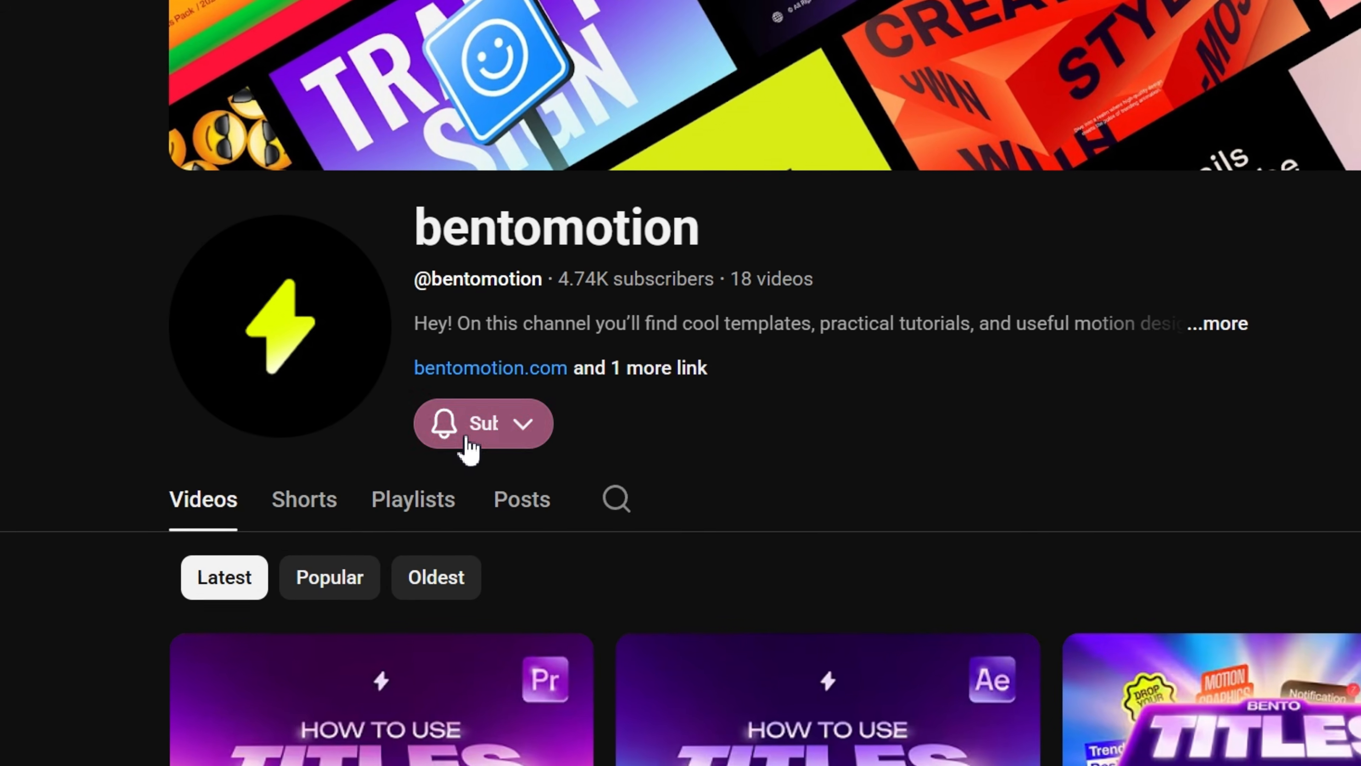